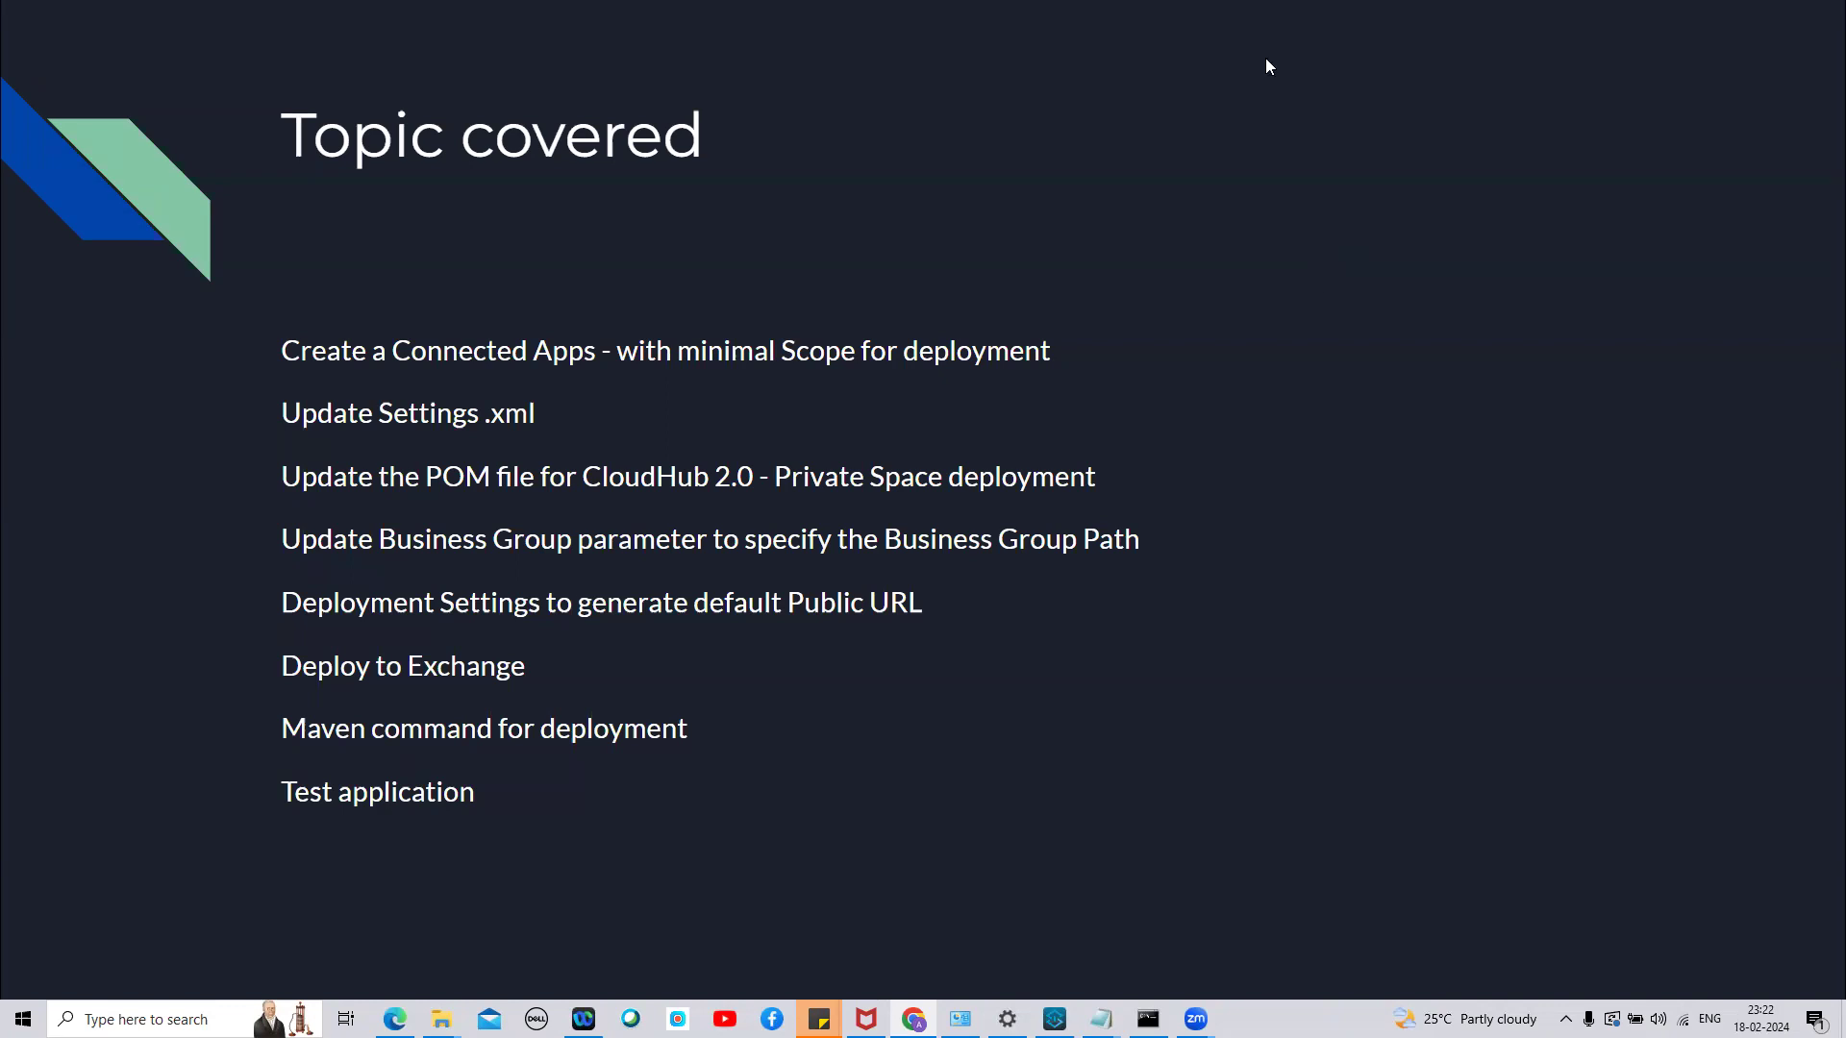
# Switch to Anypoint Platform in the browser, open Connected Apps under Access Management, and start creating a new app
pyautogui.hotkey('alt', 'Tab')
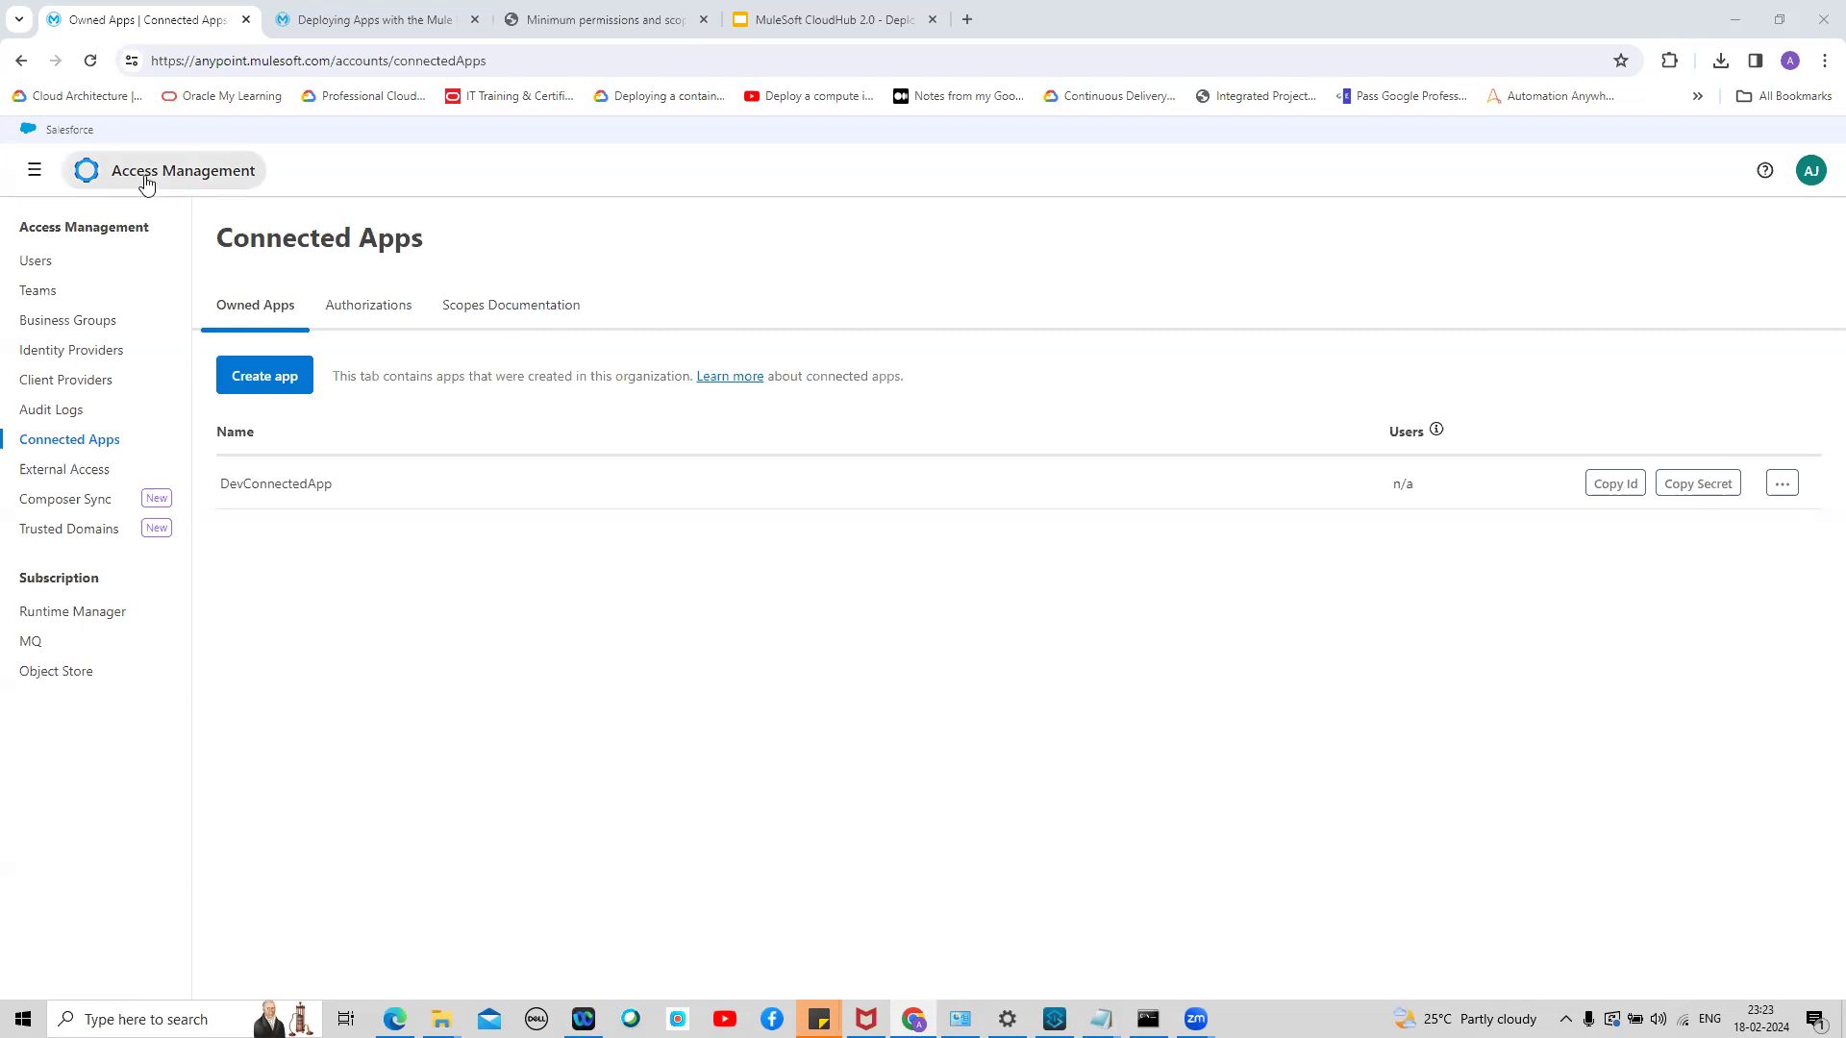
pyautogui.click(35, 171)
pyautogui.click(104, 168)
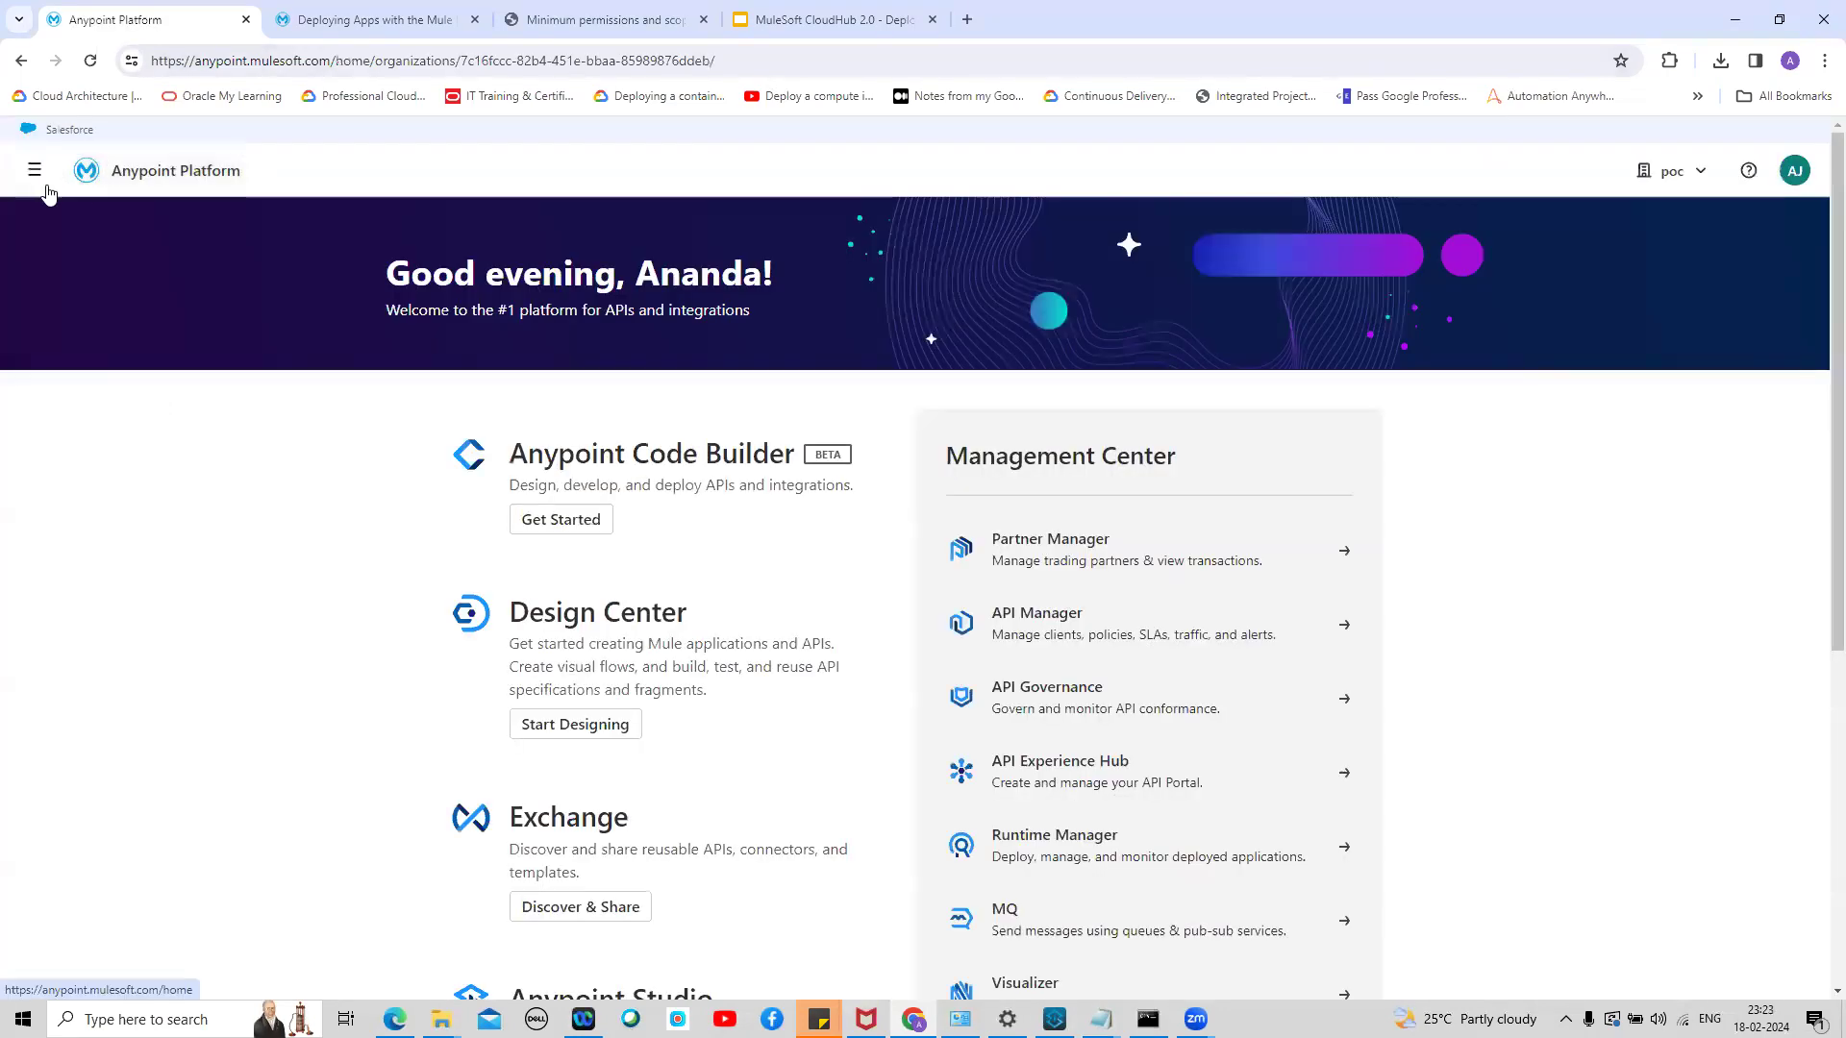
pyautogui.click(34, 173)
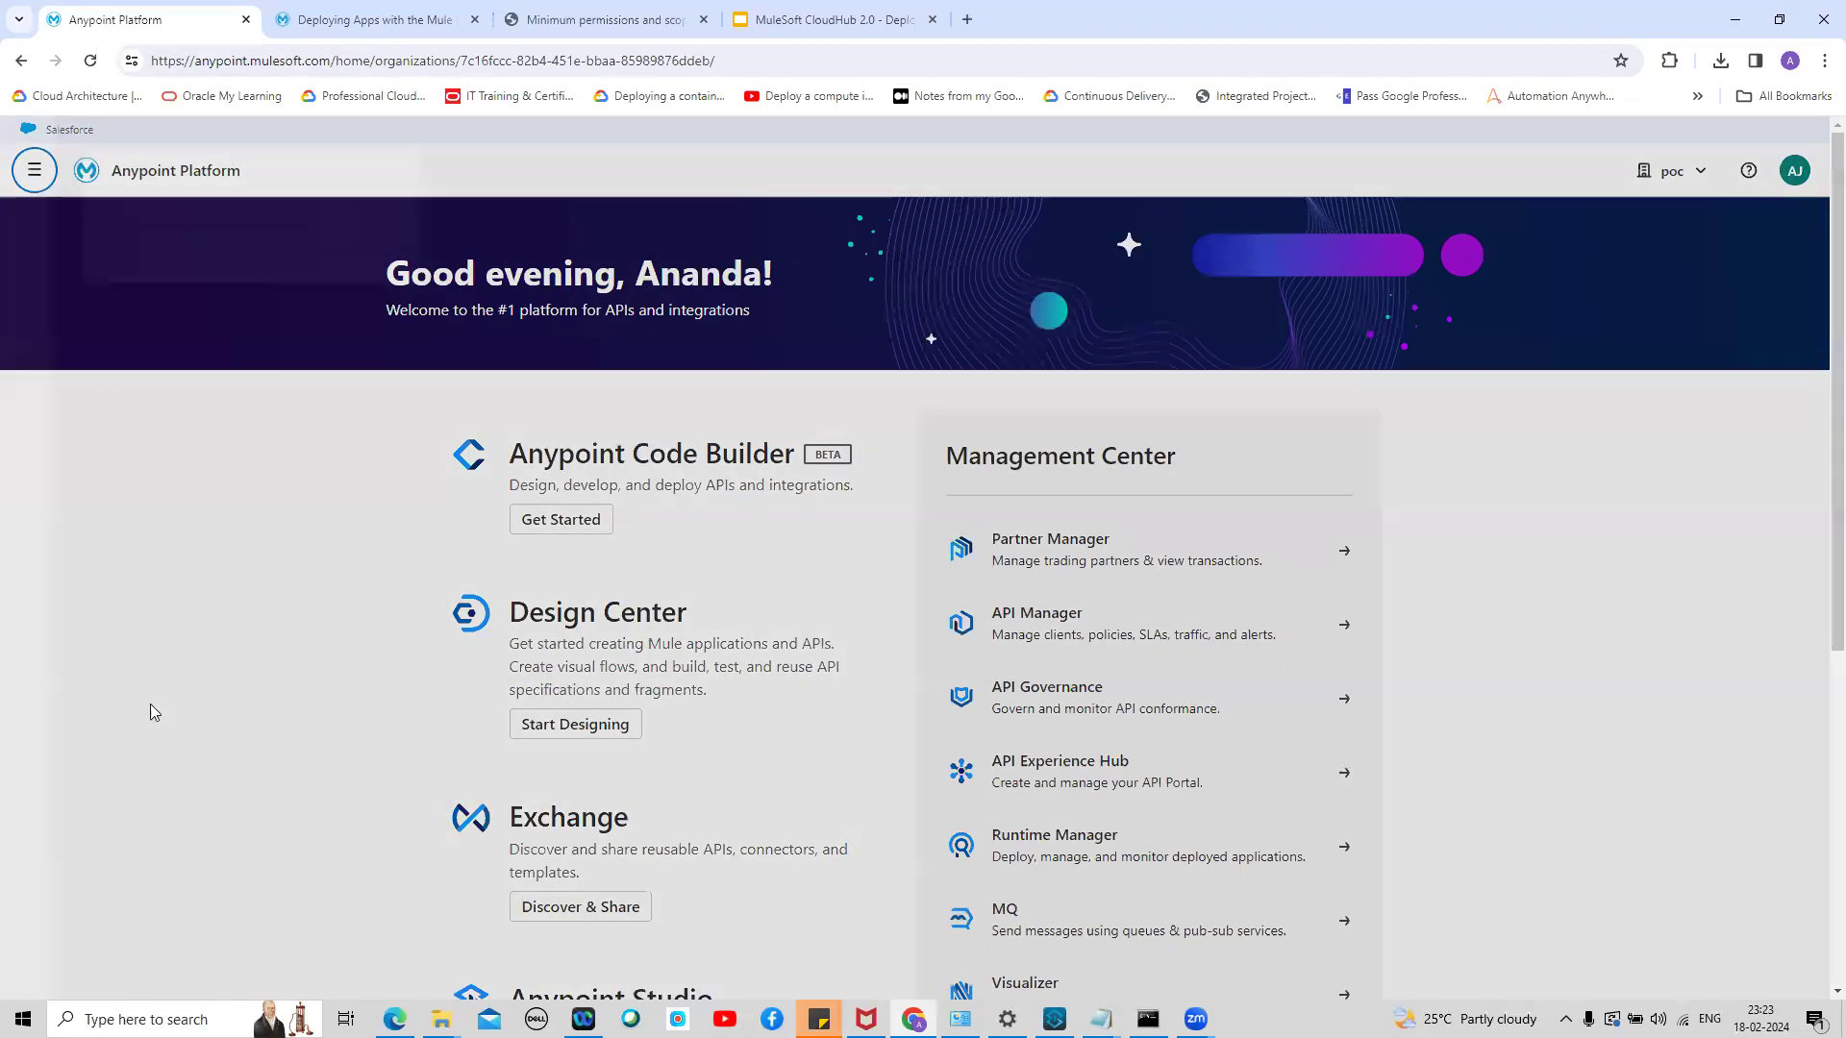
pyautogui.click(188, 981)
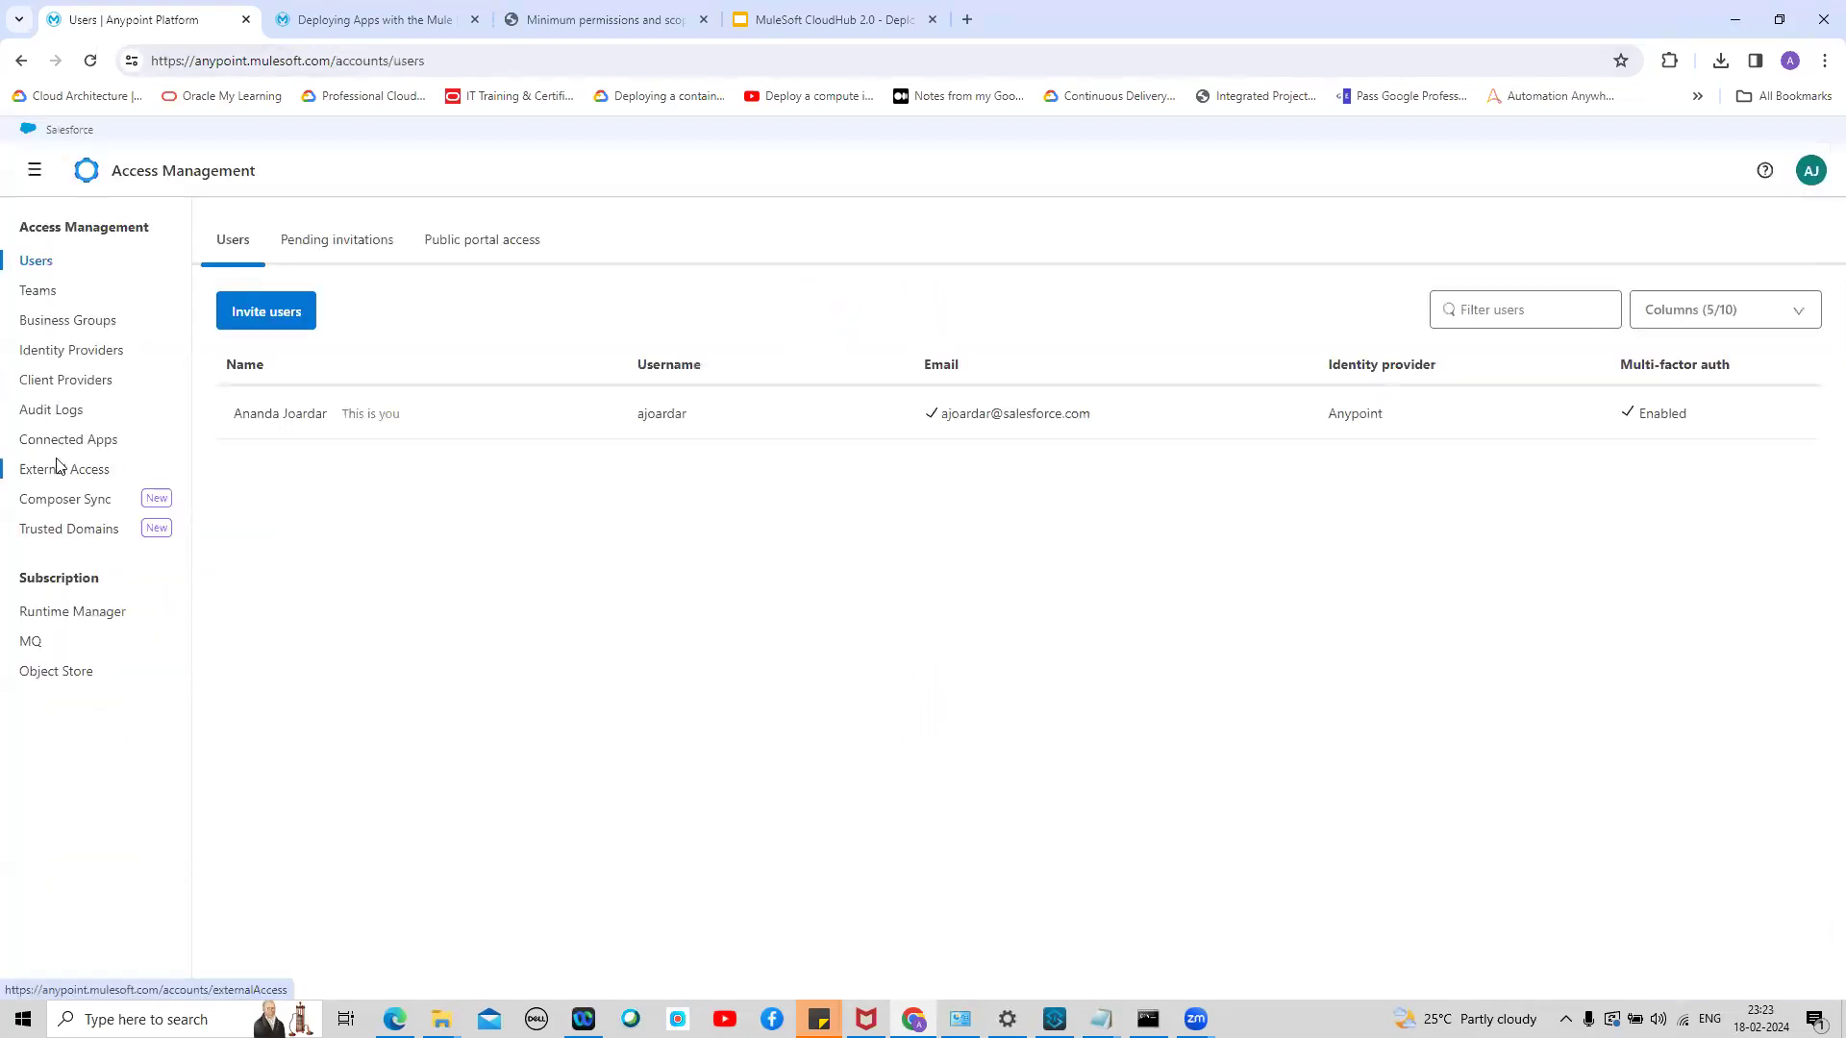
pyautogui.click(54, 445)
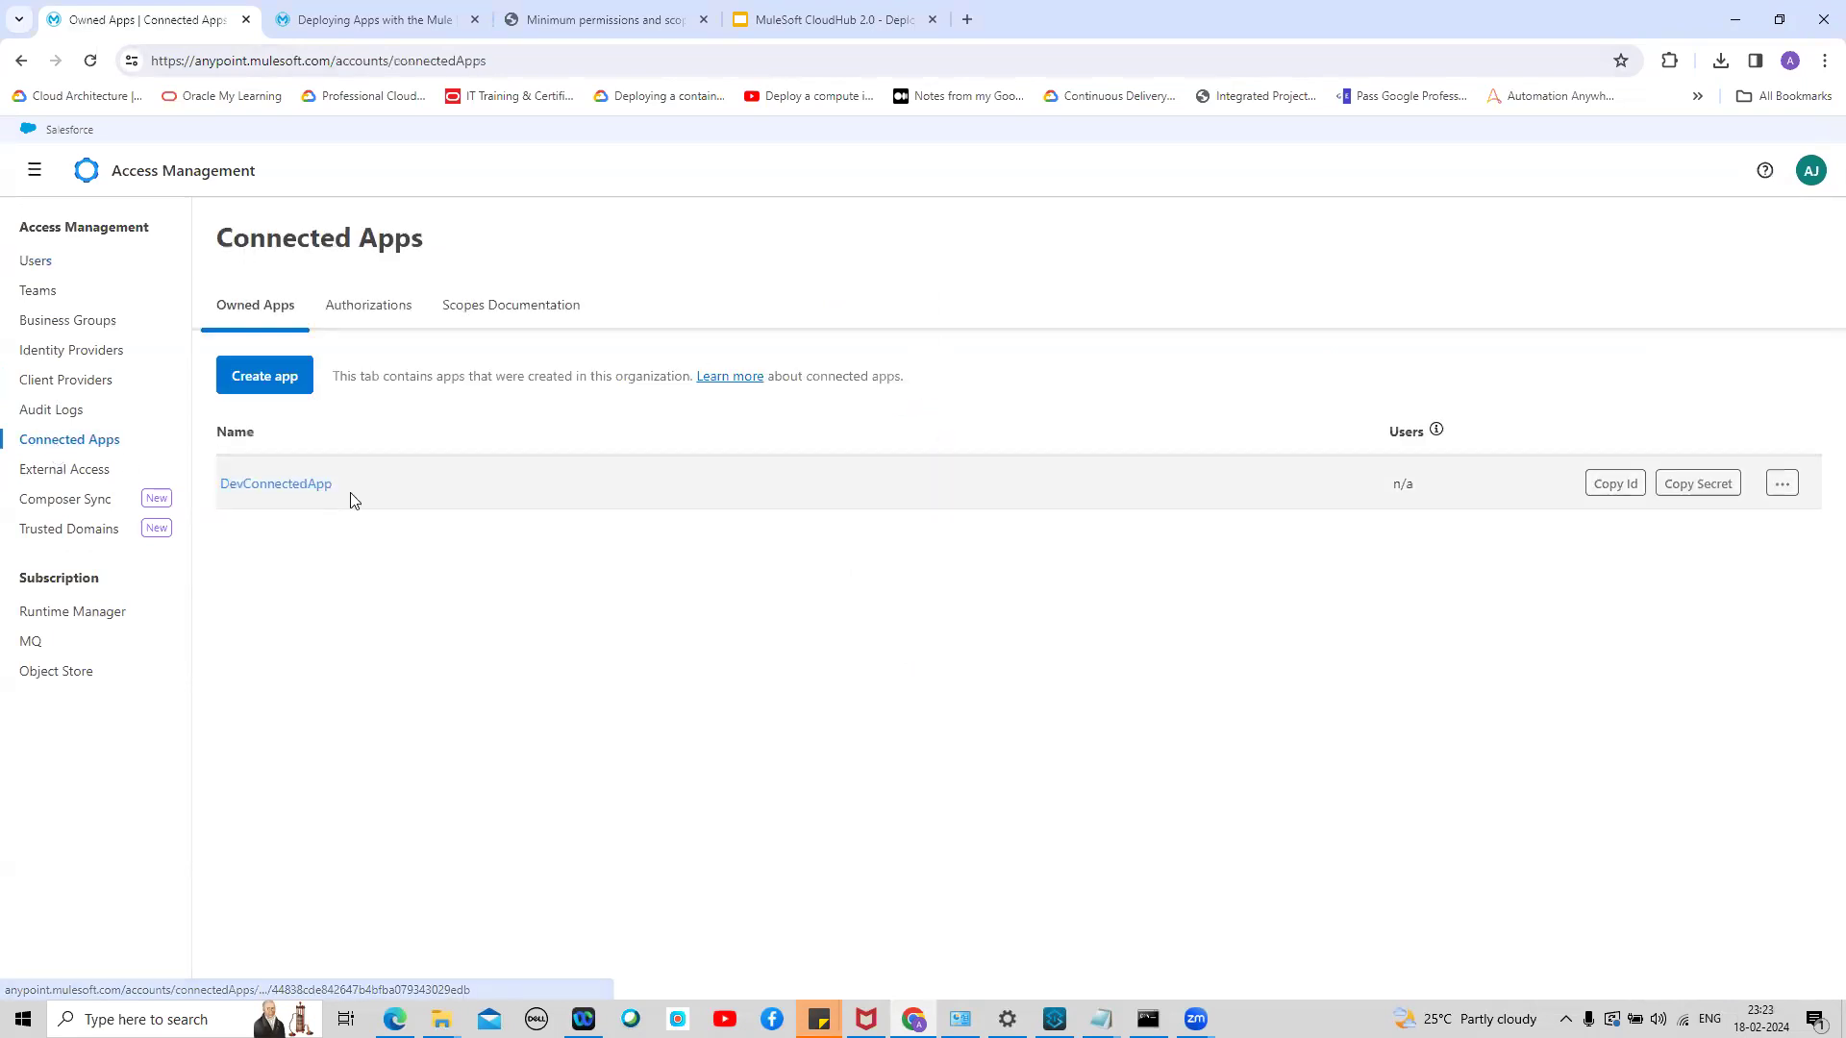
pyautogui.click(268, 380)
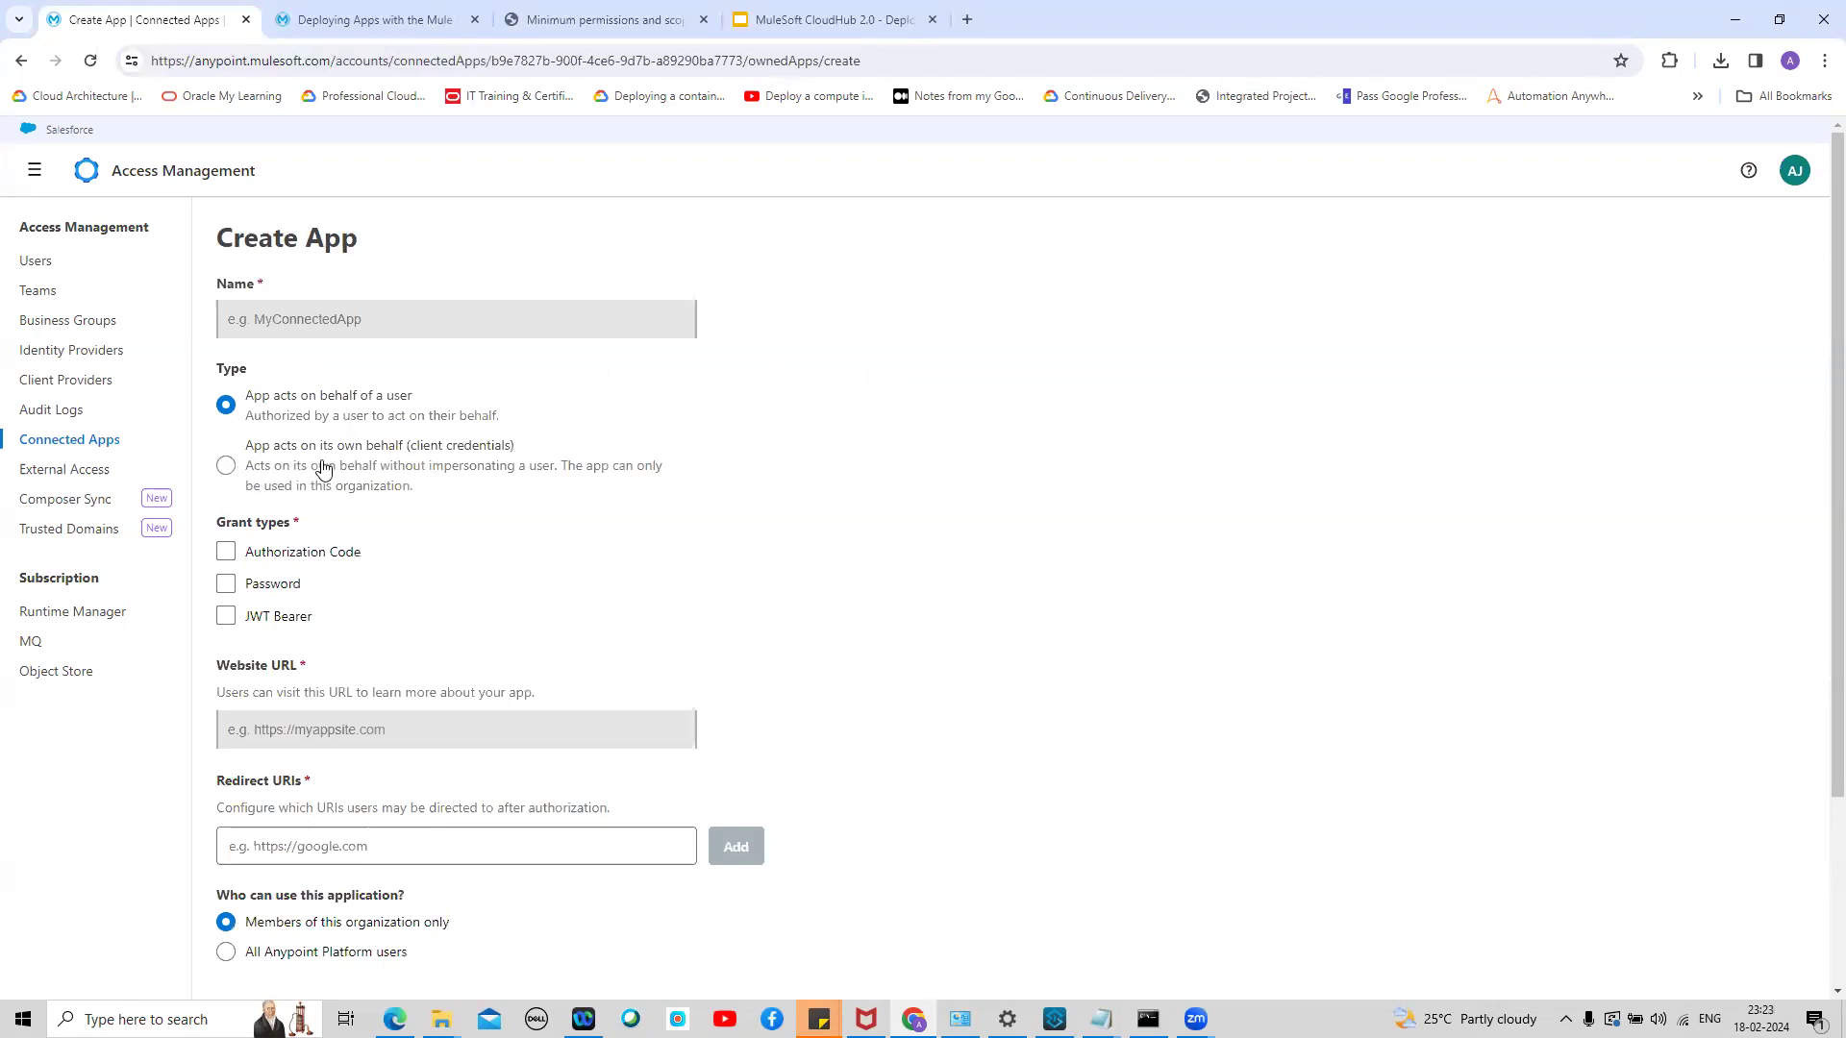
# Make the app act on its own behalf (client credentials), name it myDevConnectedApp, and open its scope selection
pyautogui.click(227, 468)
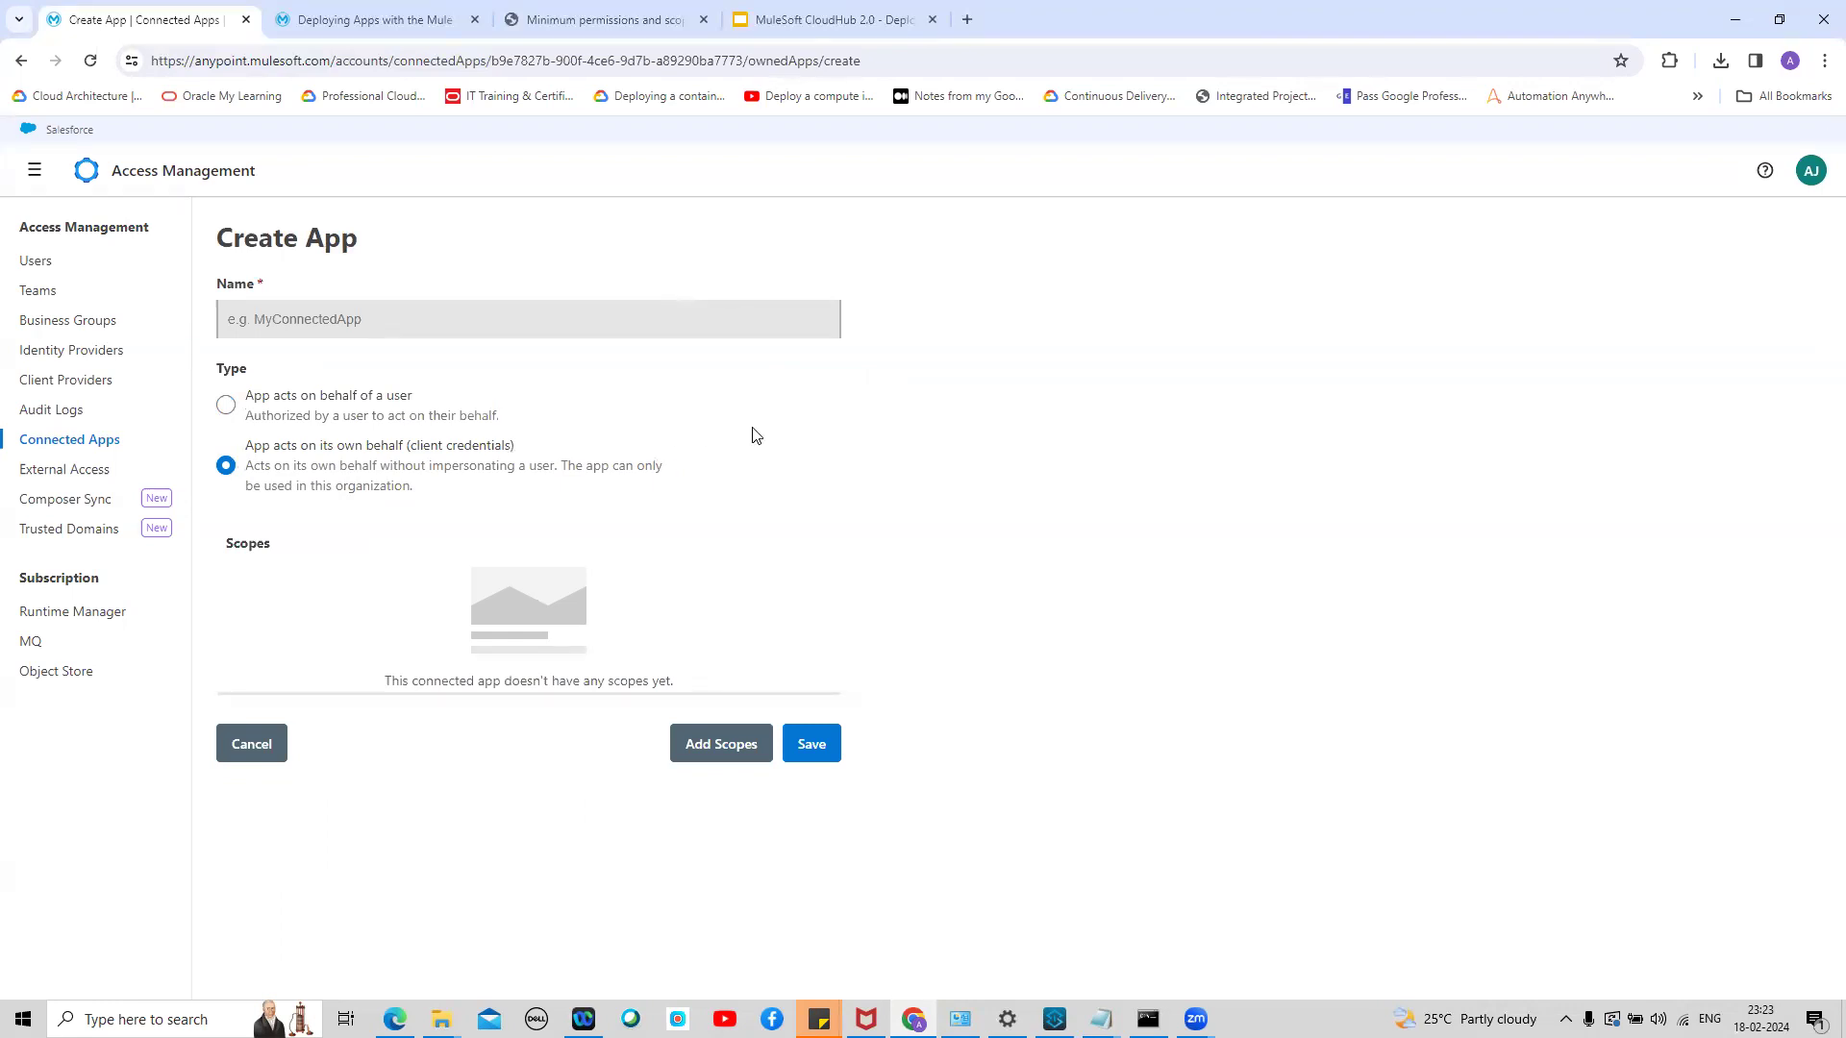
pyautogui.click(471, 336)
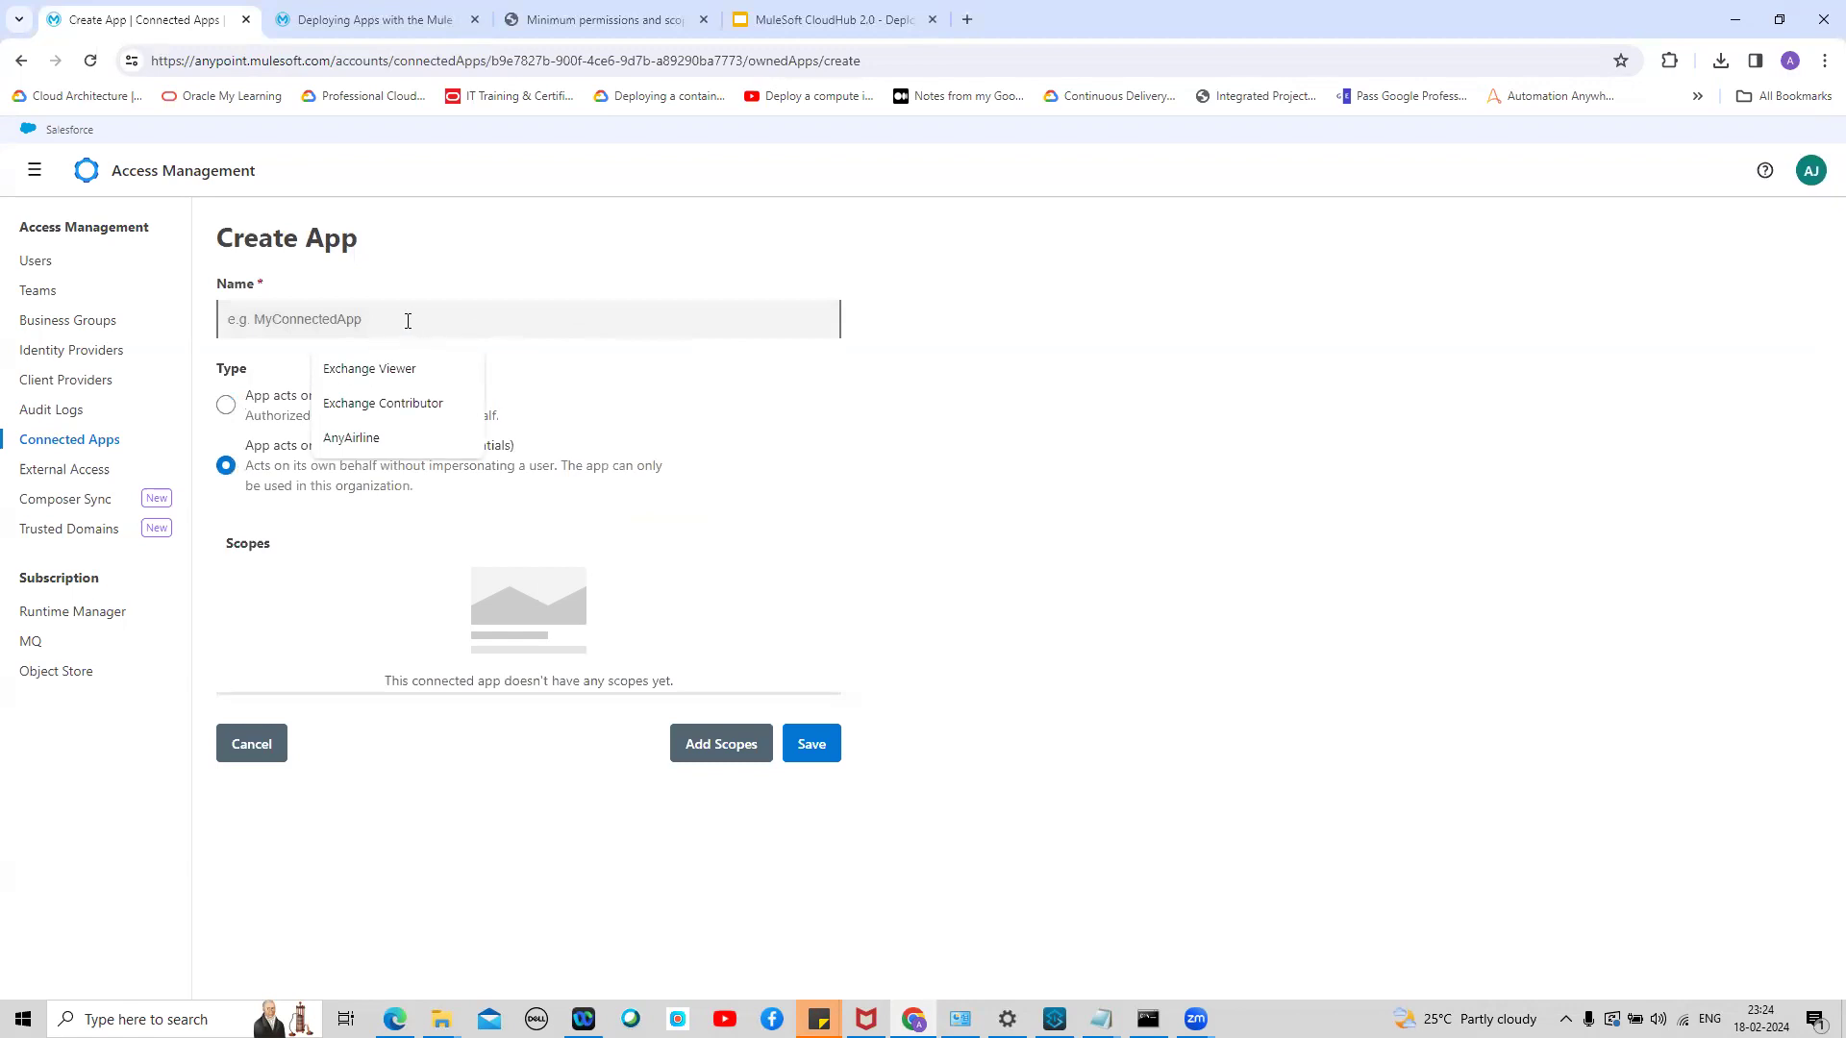
pyautogui.write('myC')
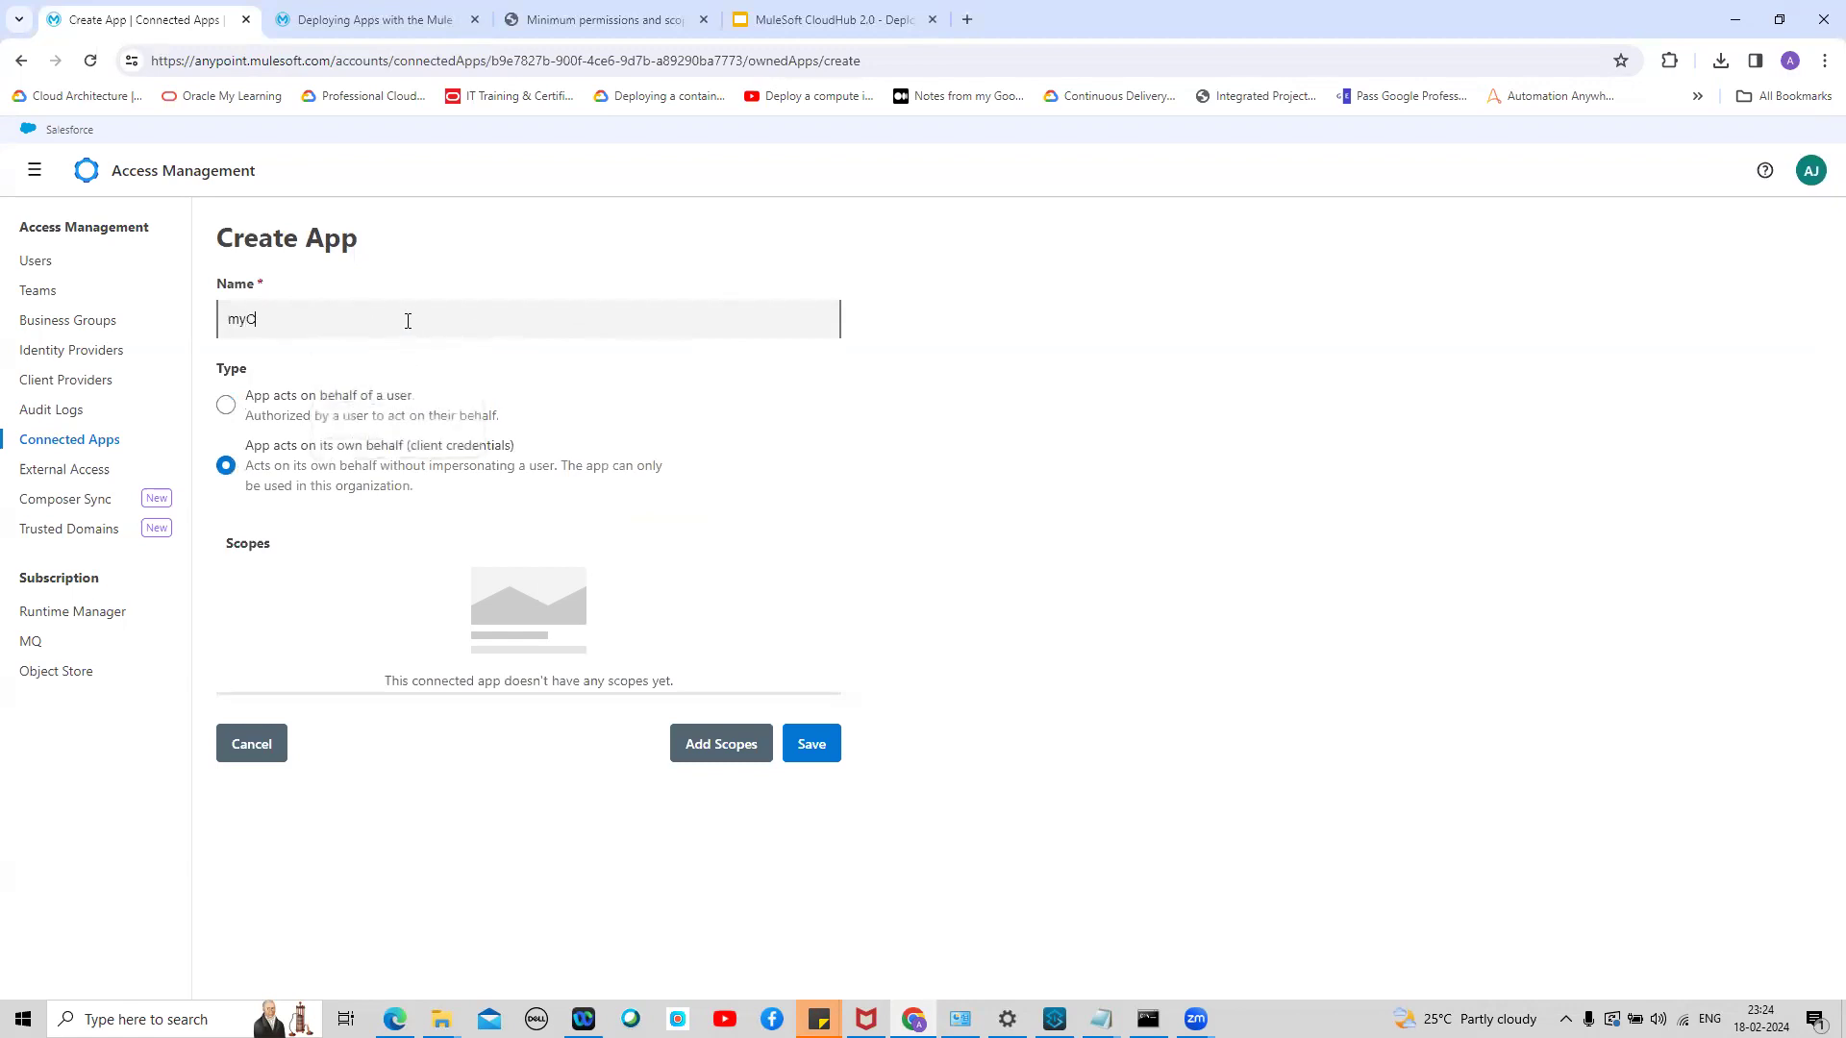
pyautogui.write('onnected')
pyautogui.press('BackSpace')
pyautogui.press('BackSpace')
pyautogui.press('BackSpace')
pyautogui.press('BackSpace')
pyautogui.press('BackSpace')
pyautogui.press('BackSpace')
pyautogui.press('BackSpace')
pyautogui.press('BackSpace')
pyautogui.press('BackSpace')
pyautogui.write('DevConnectedApp')
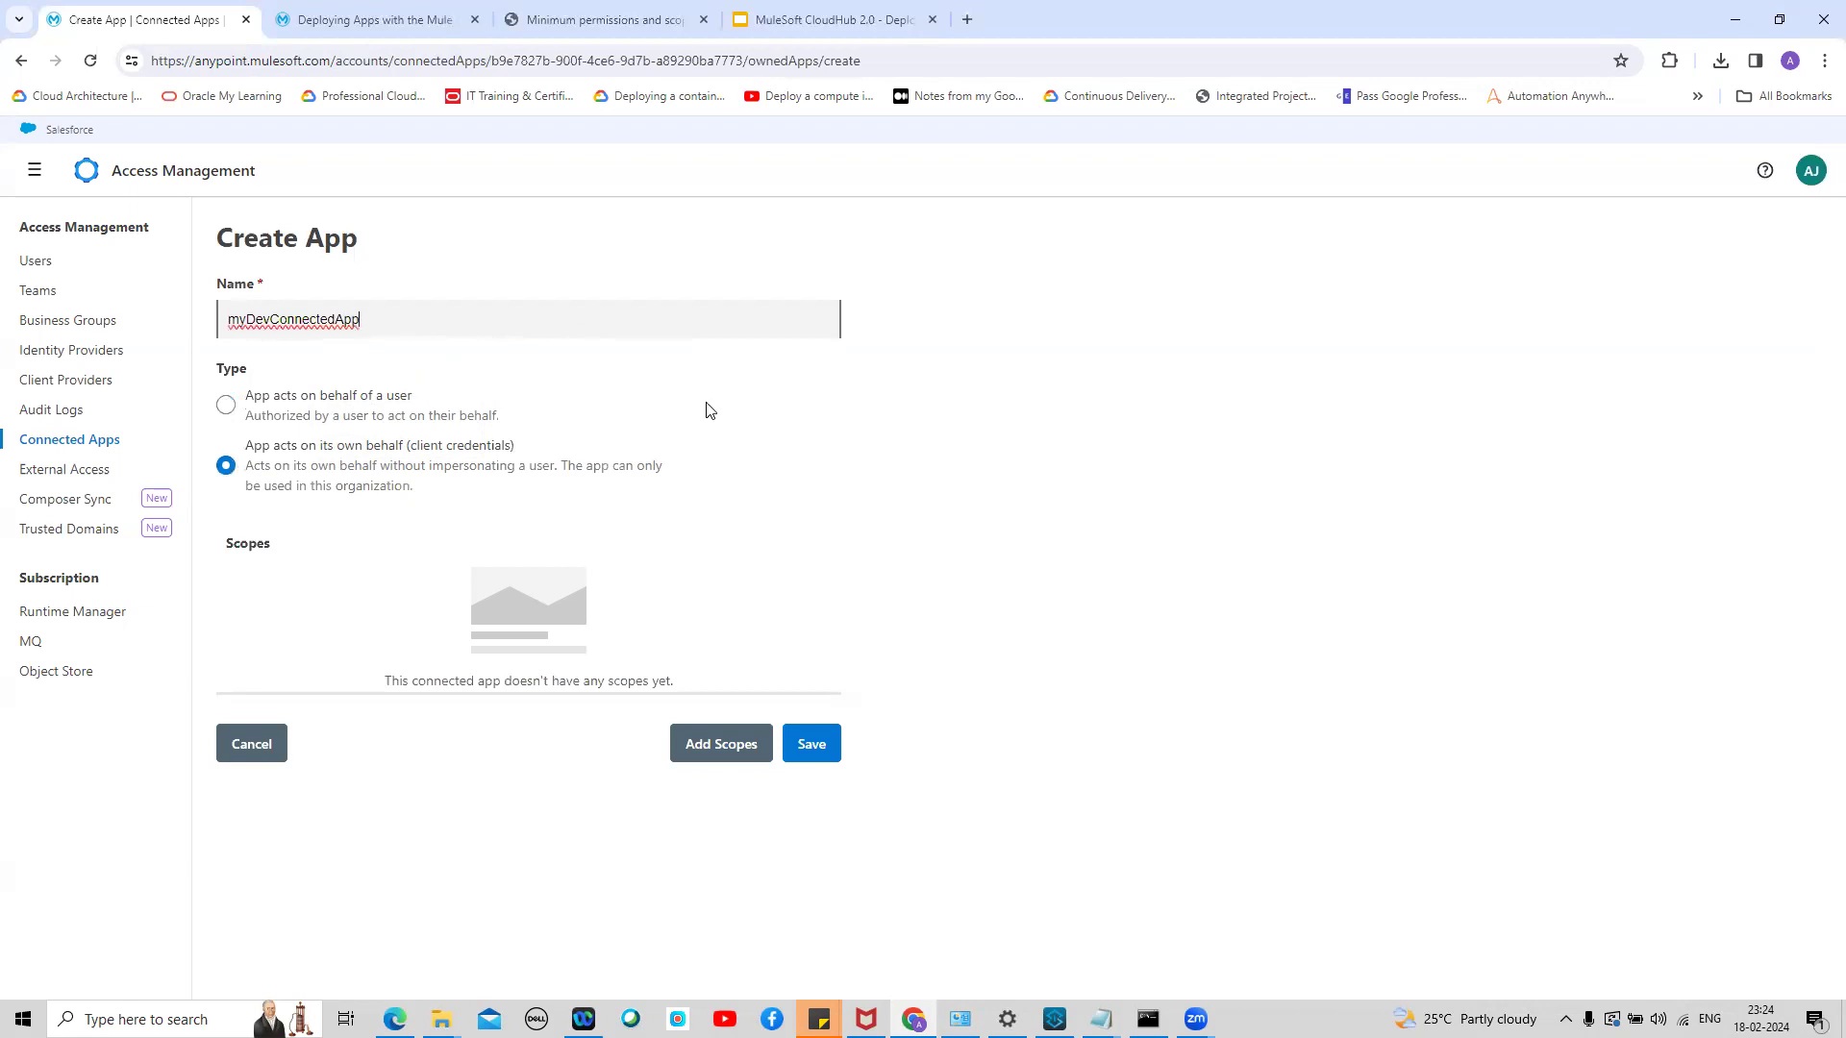
pyautogui.click(712, 749)
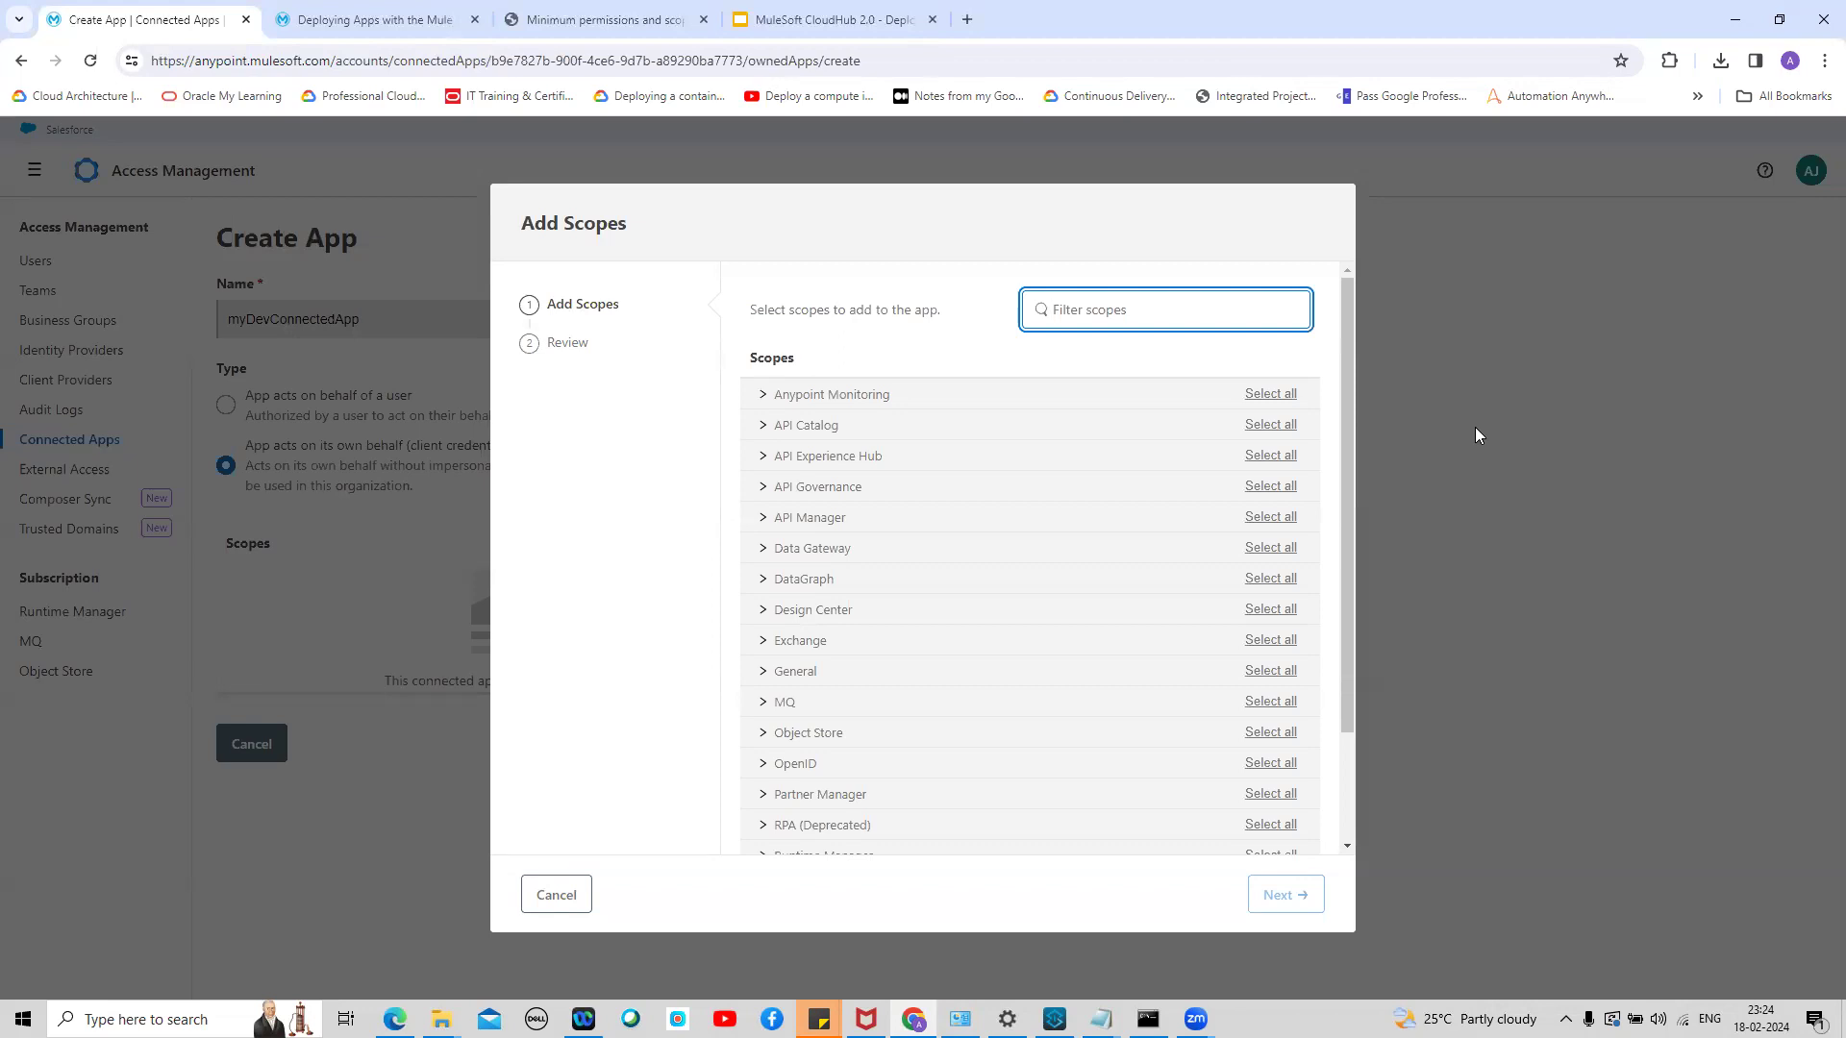
# Switch to the info file in Notepad and review the scopes listed for the business group and environment levels
pyautogui.click(1101, 1020)
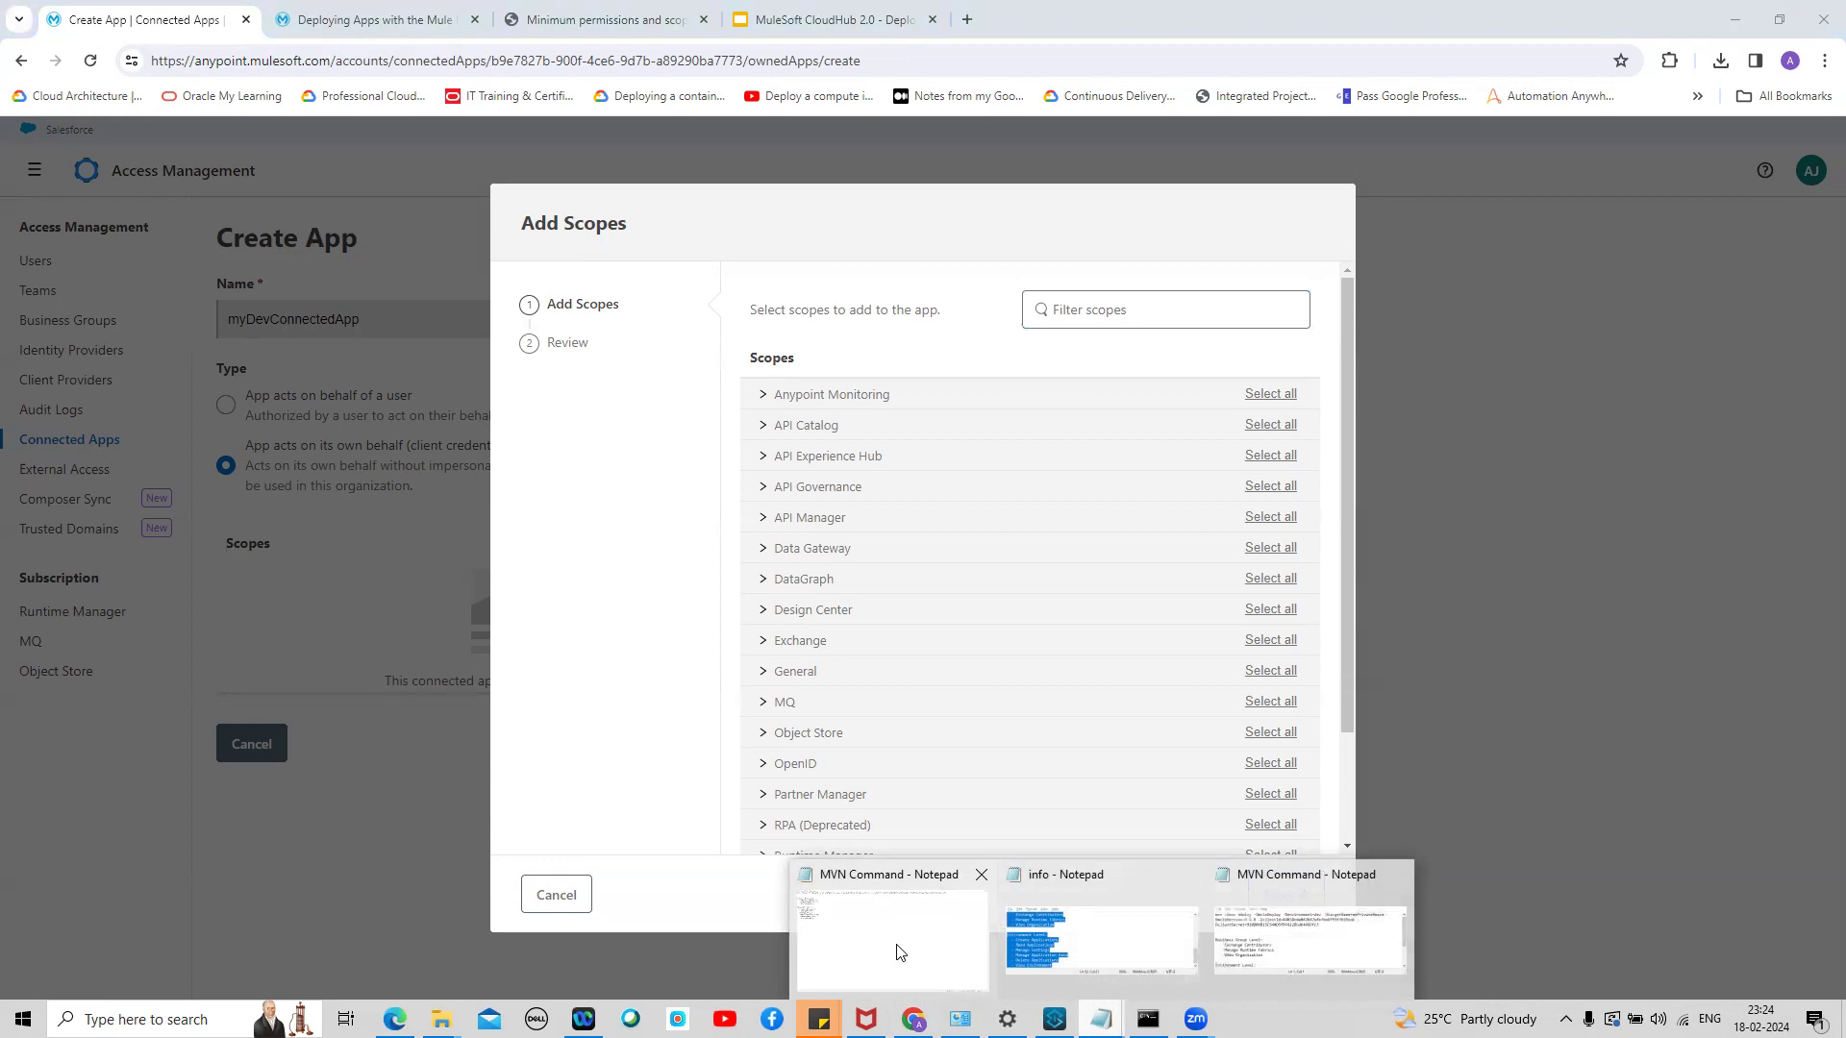
pyautogui.click(1077, 936)
pyautogui.click(1077, 936)
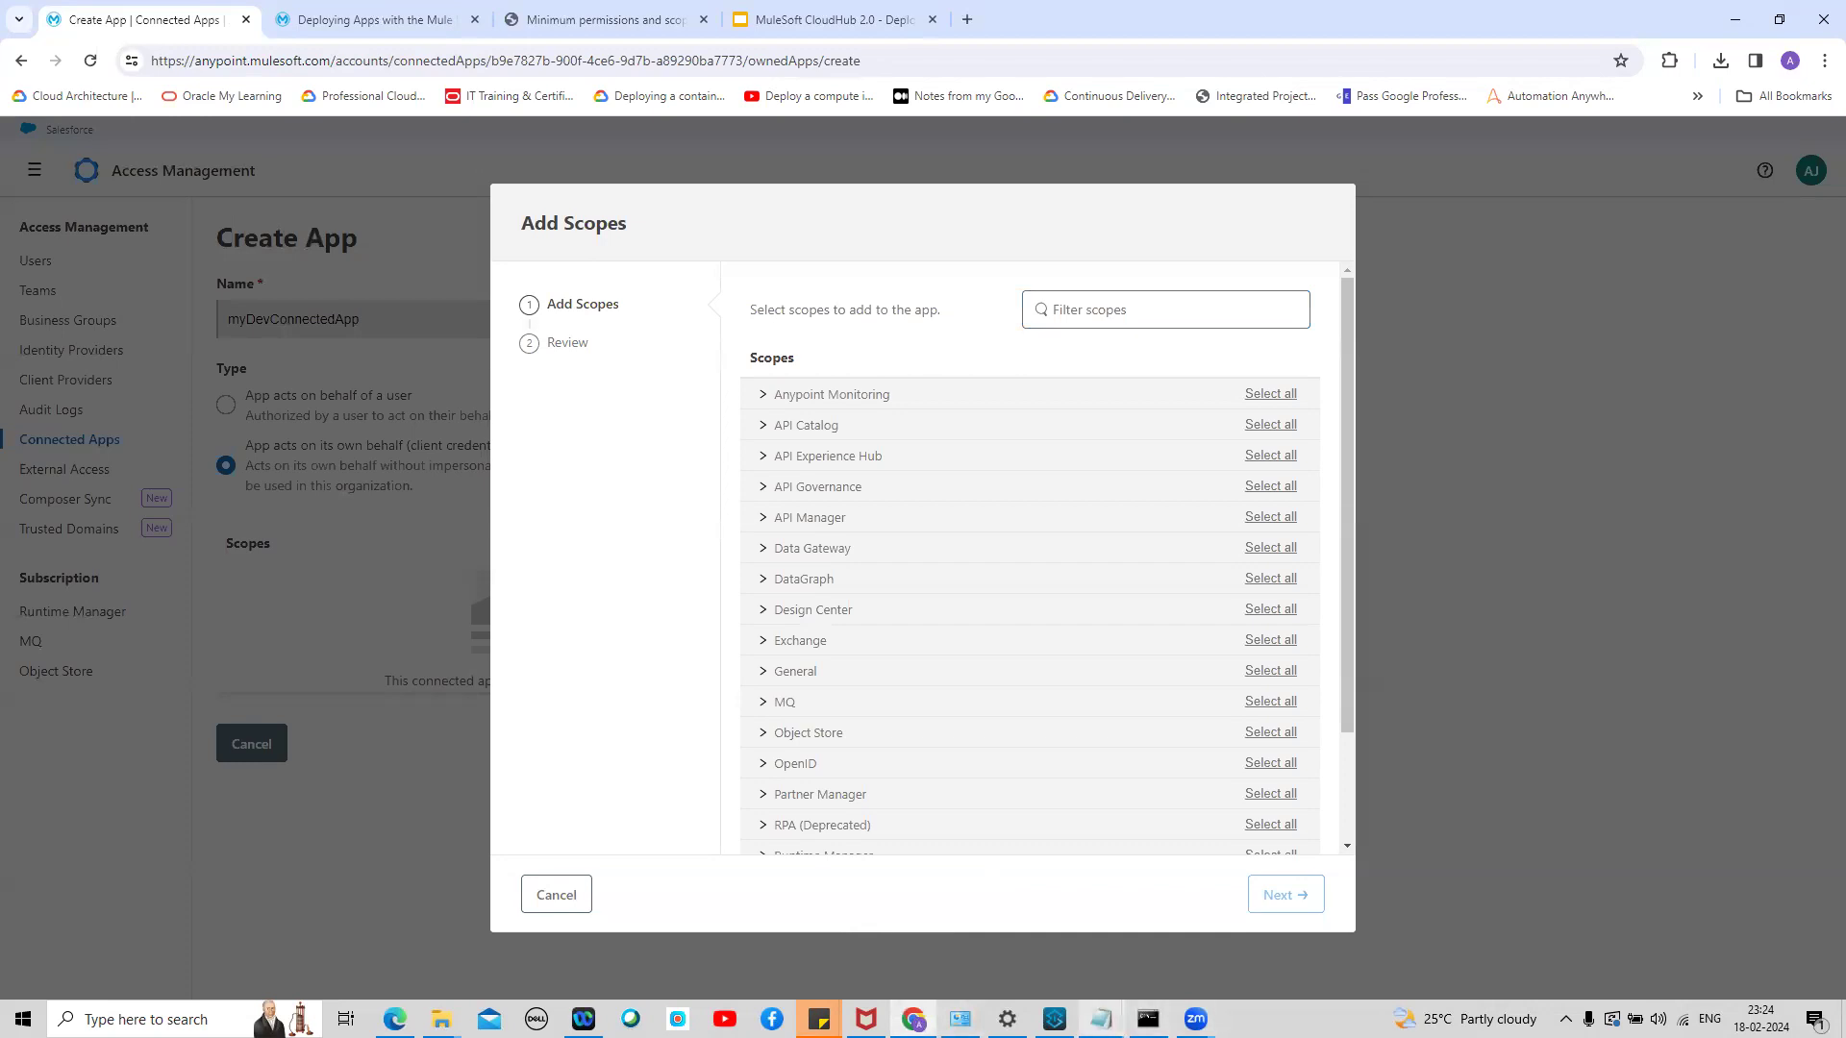
pyautogui.moveTo(1100, 1019)
pyautogui.click(1085, 937)
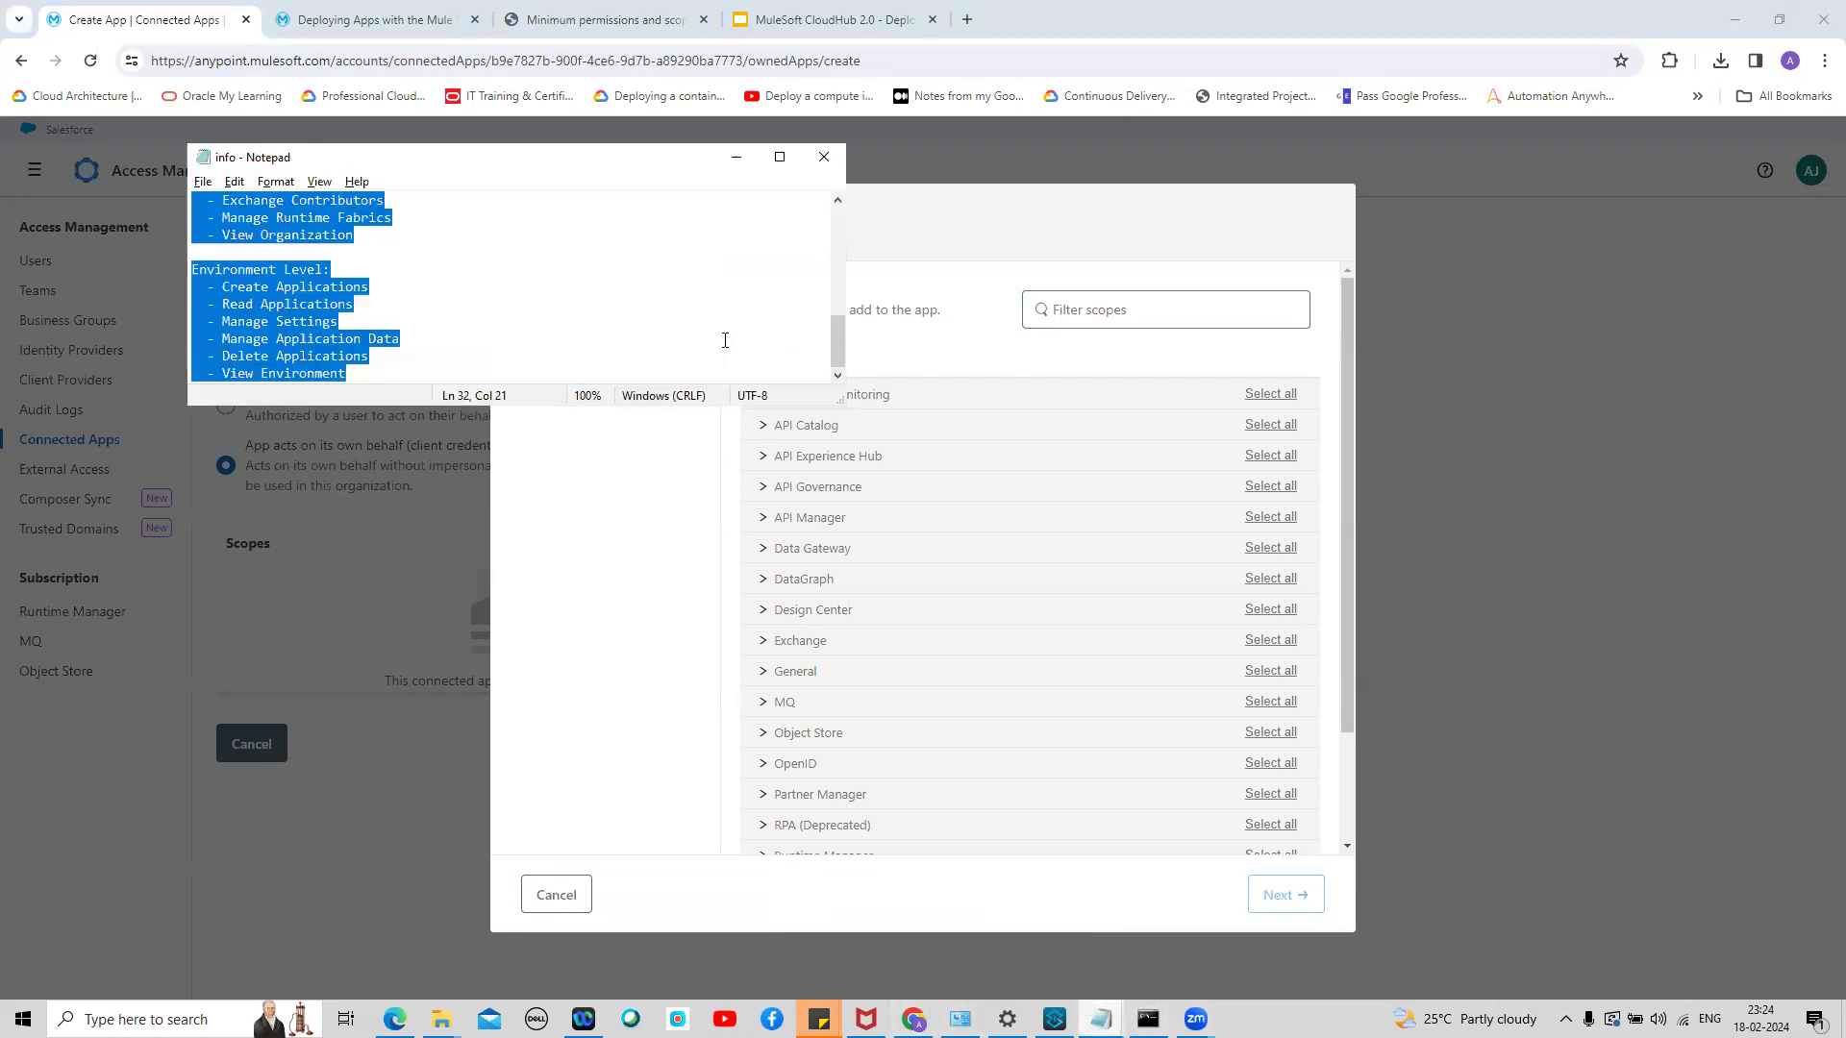
pyautogui.click(780, 157)
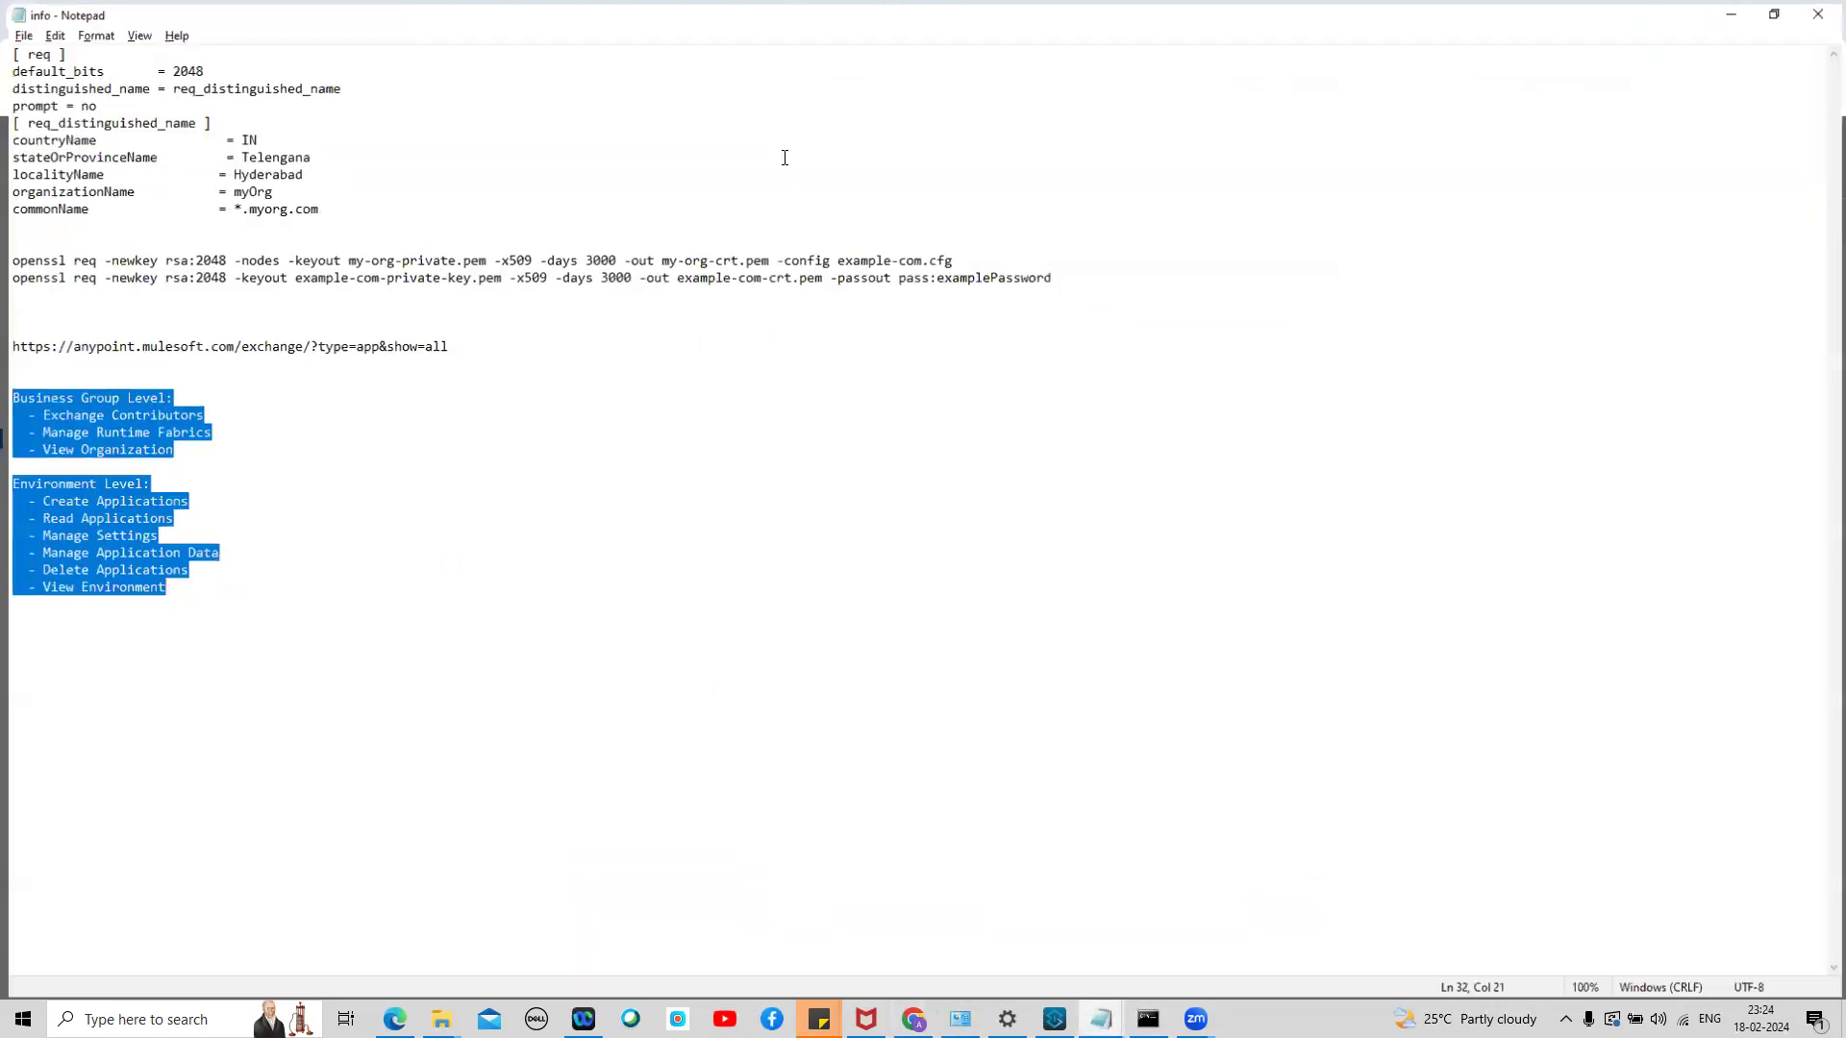
pyautogui.click(208, 505)
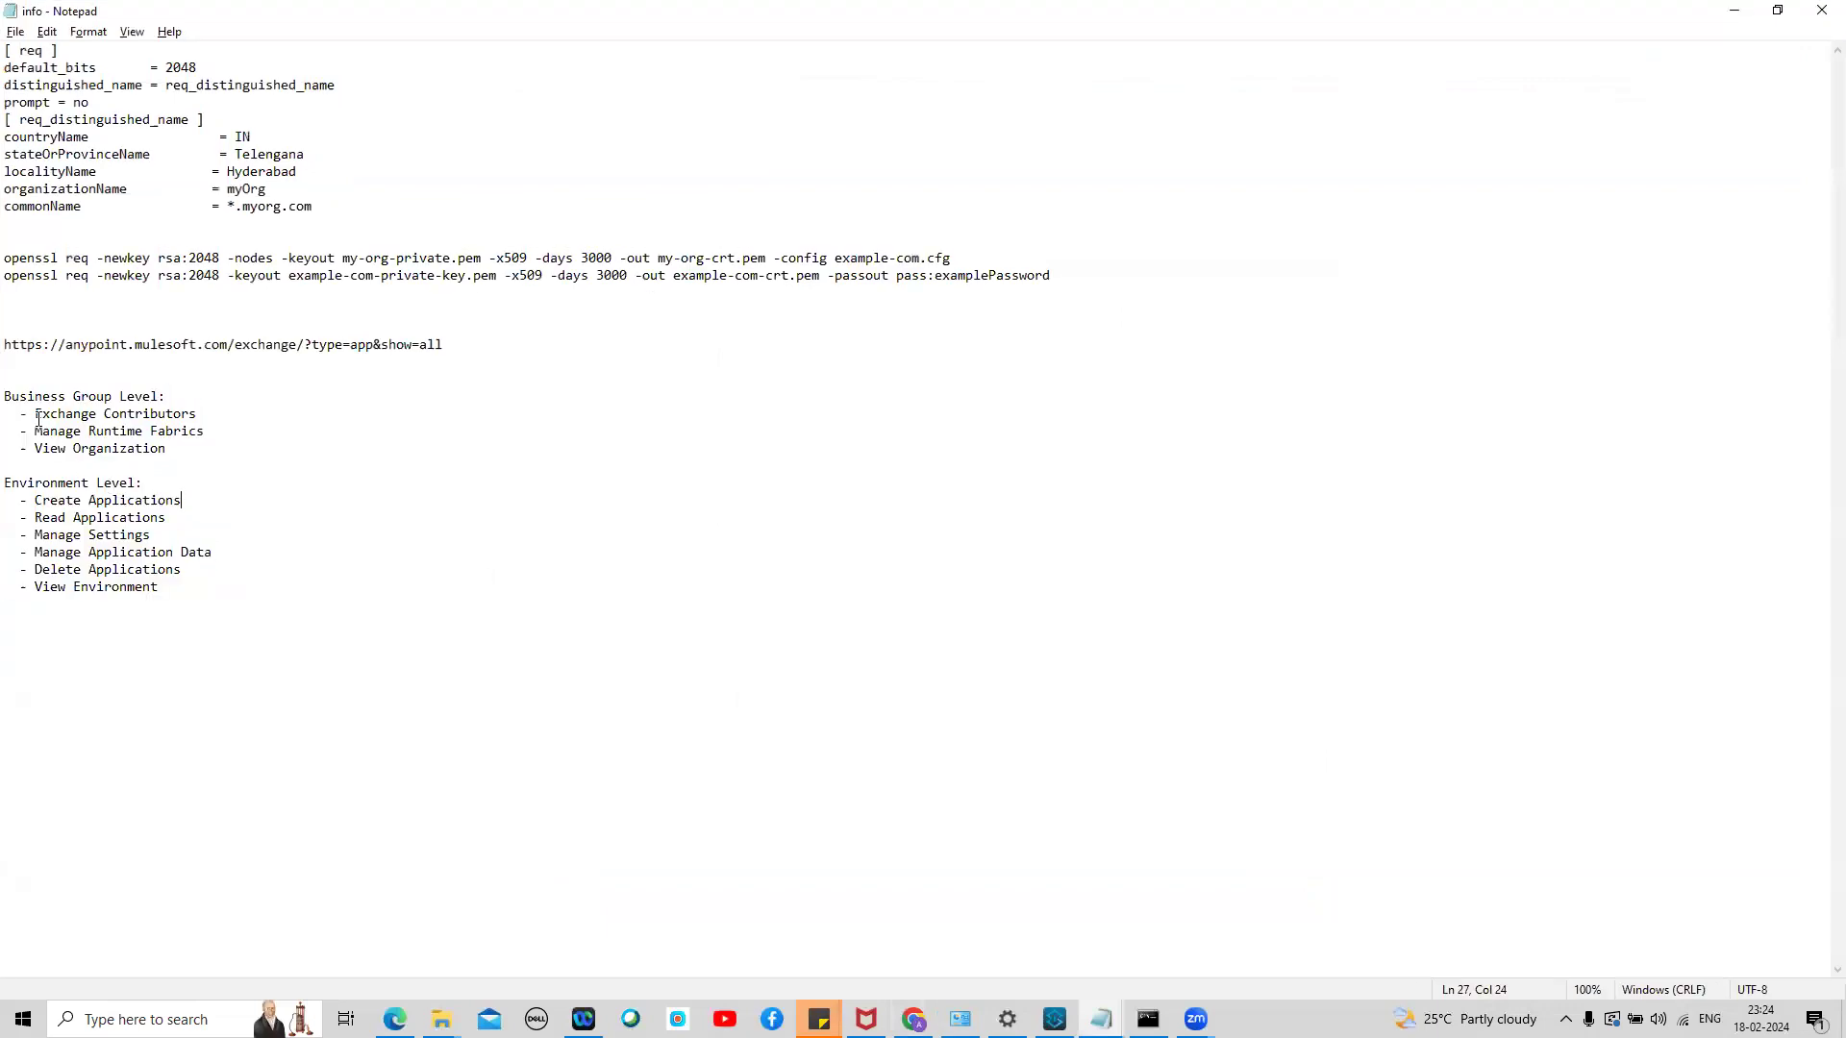
pyautogui.moveTo(35, 411); pyautogui.dragTo(200, 450)
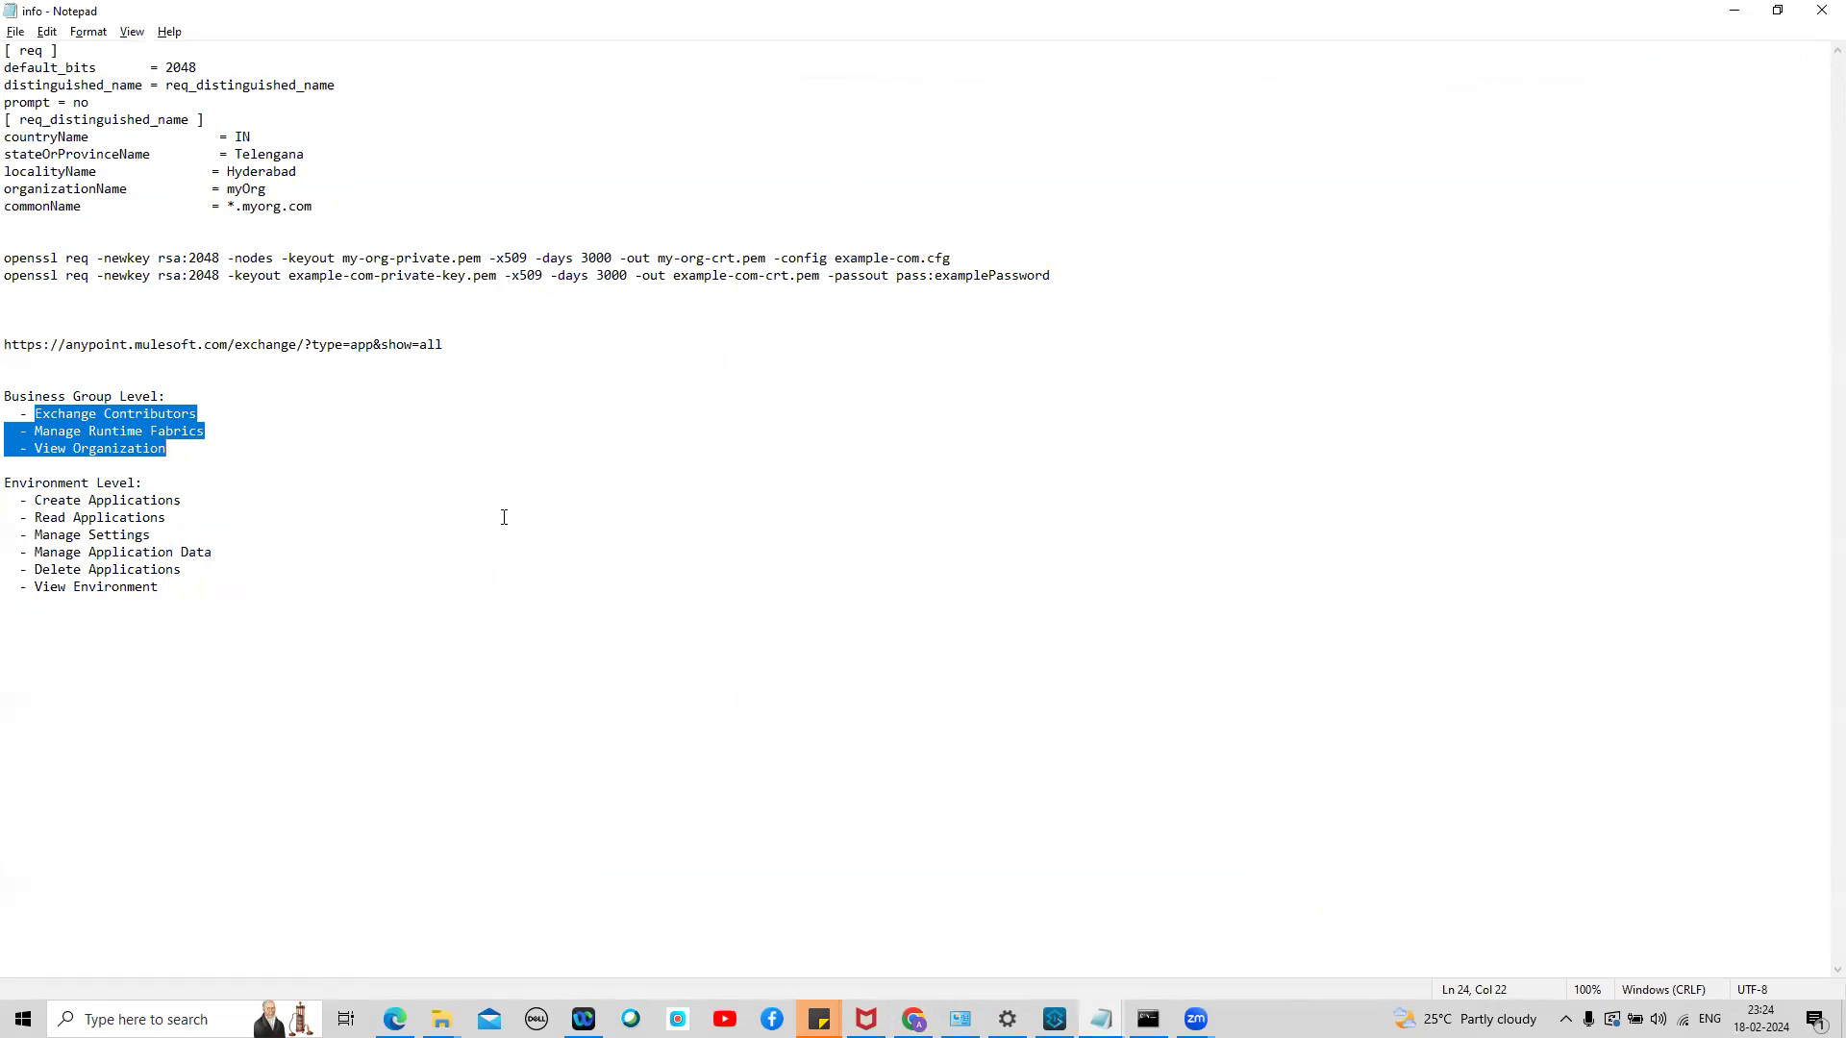
pyautogui.moveTo(35, 501); pyautogui.dragTo(208, 600)
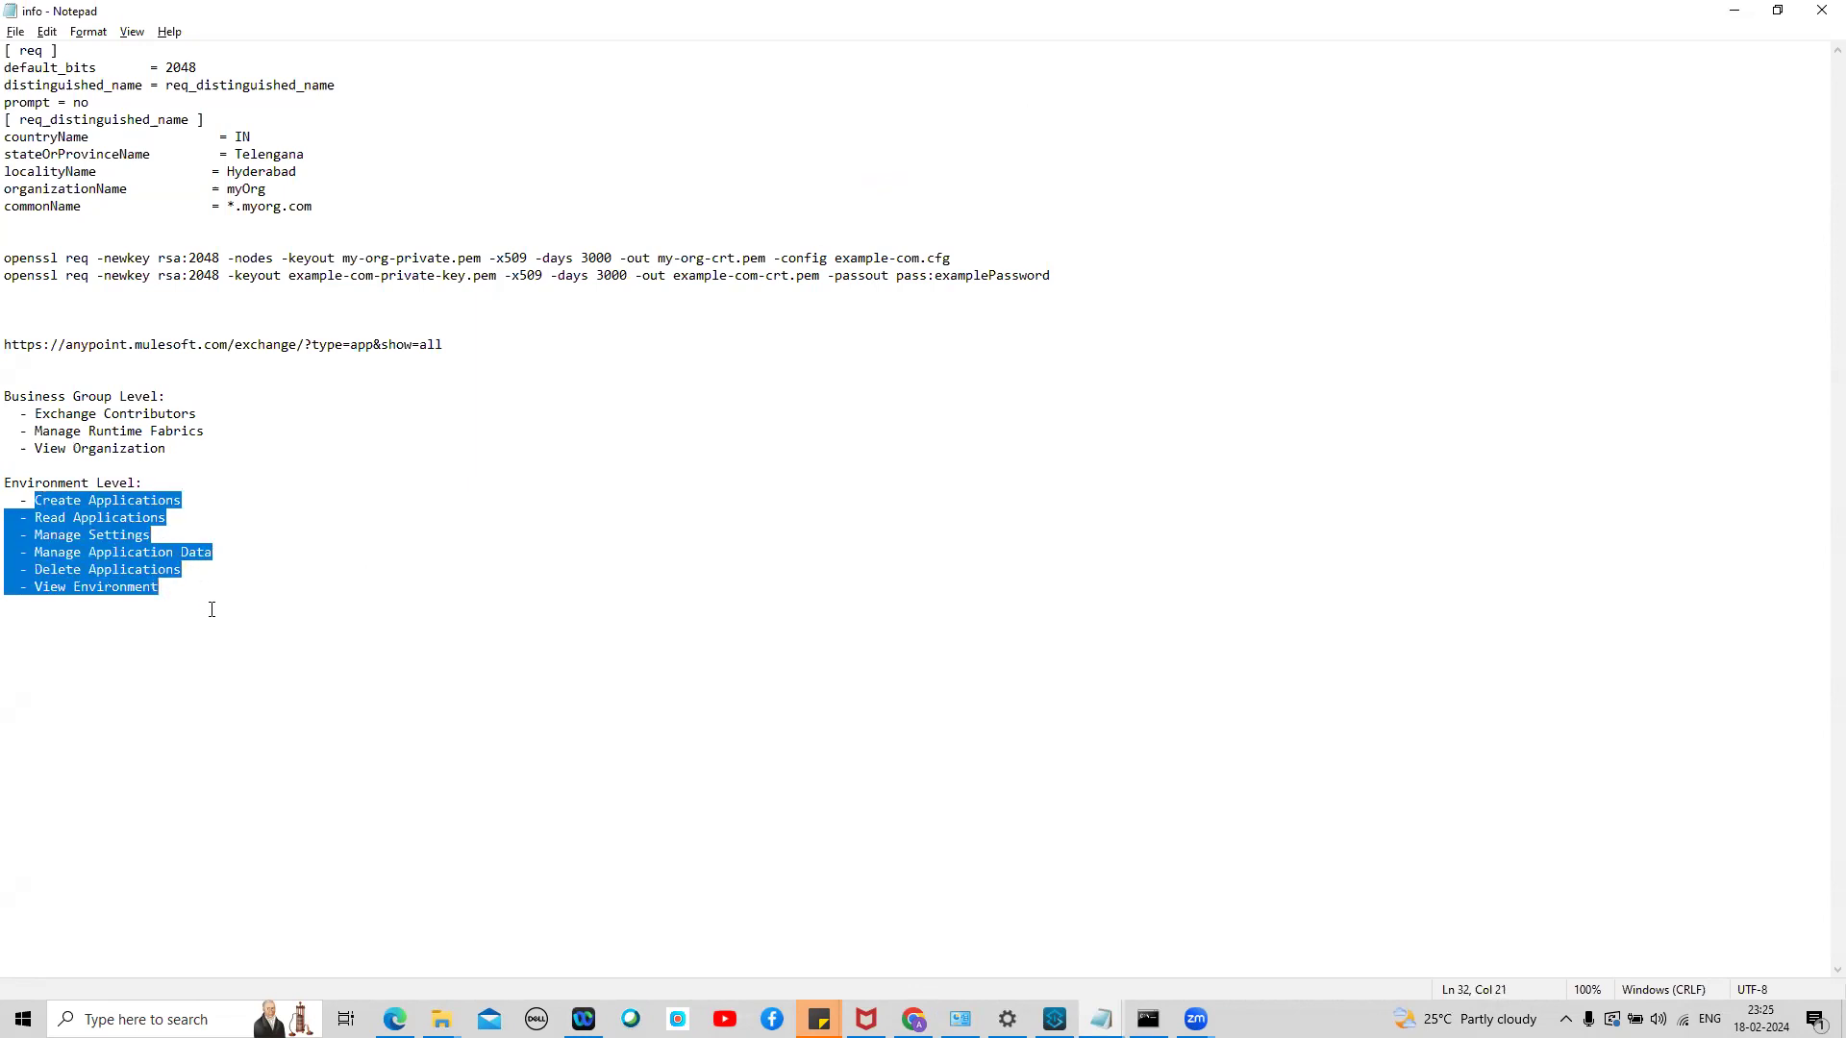
pyautogui.rightClick(852, 377)
pyautogui.hotkey('alt', 'Tab')
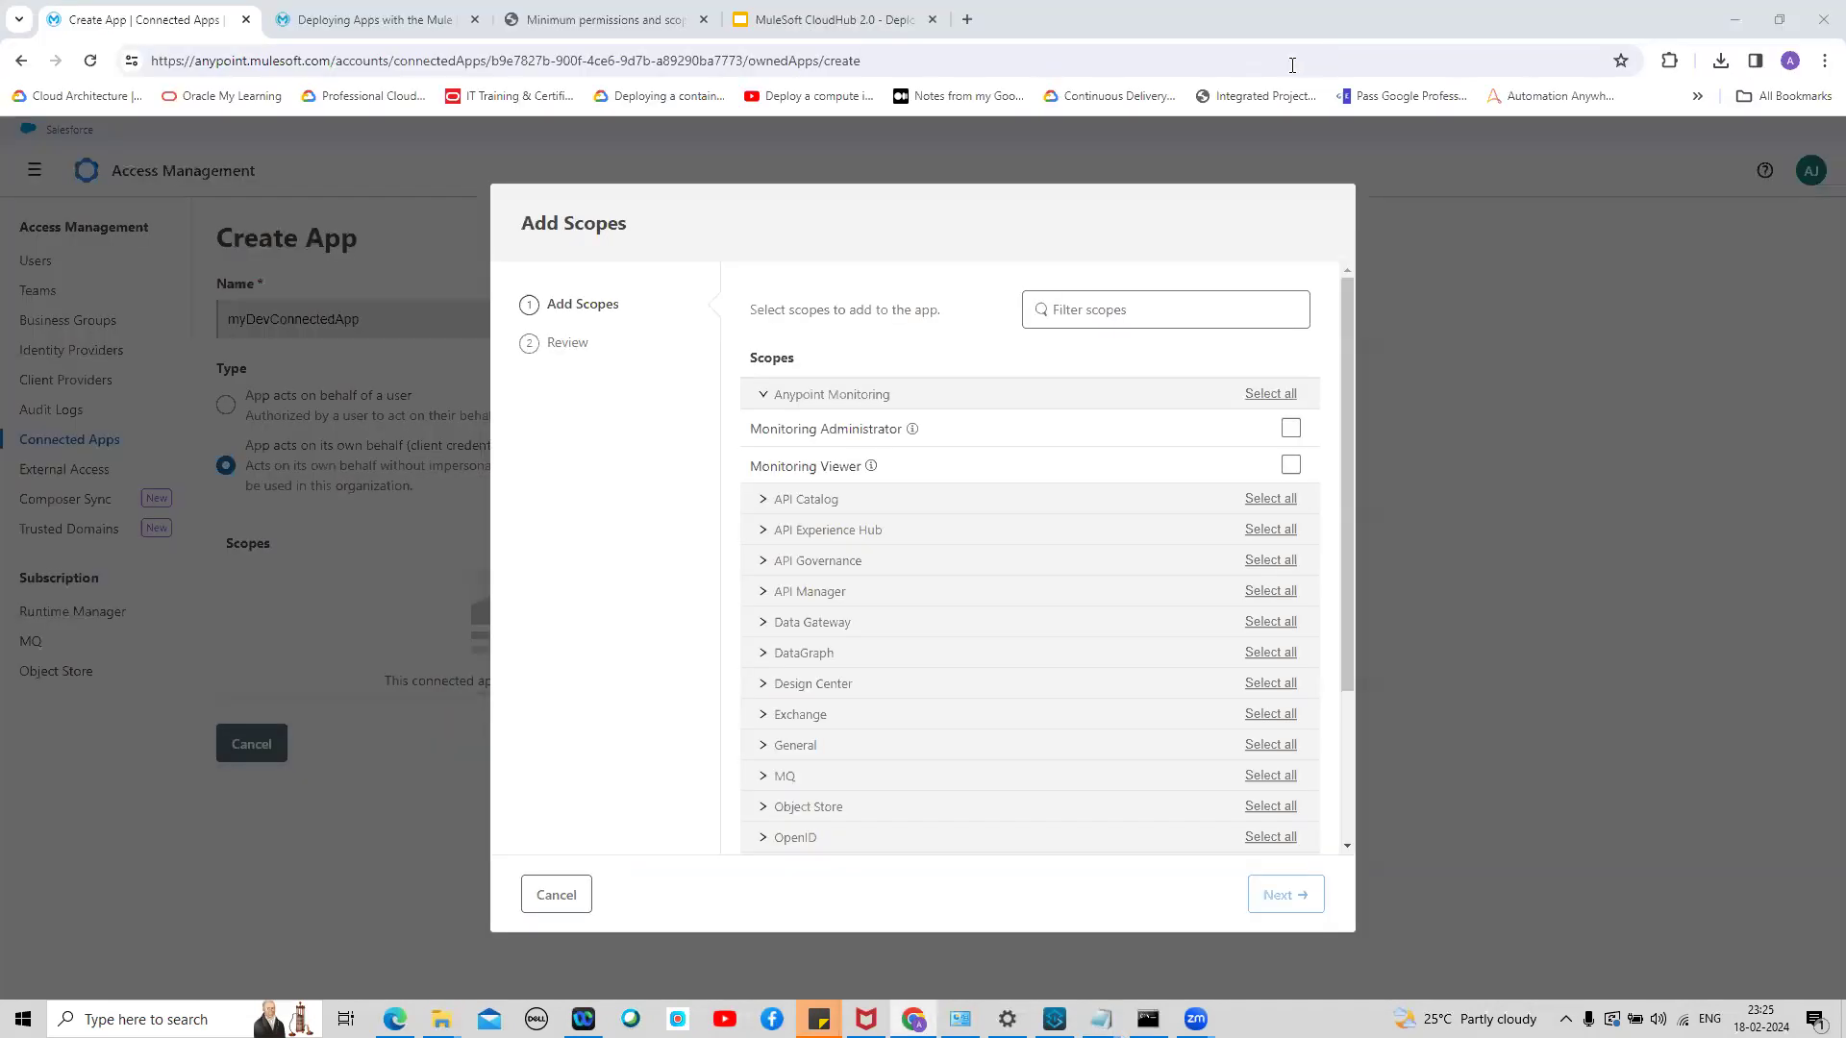
pyautogui.moveTo(1101, 1017)
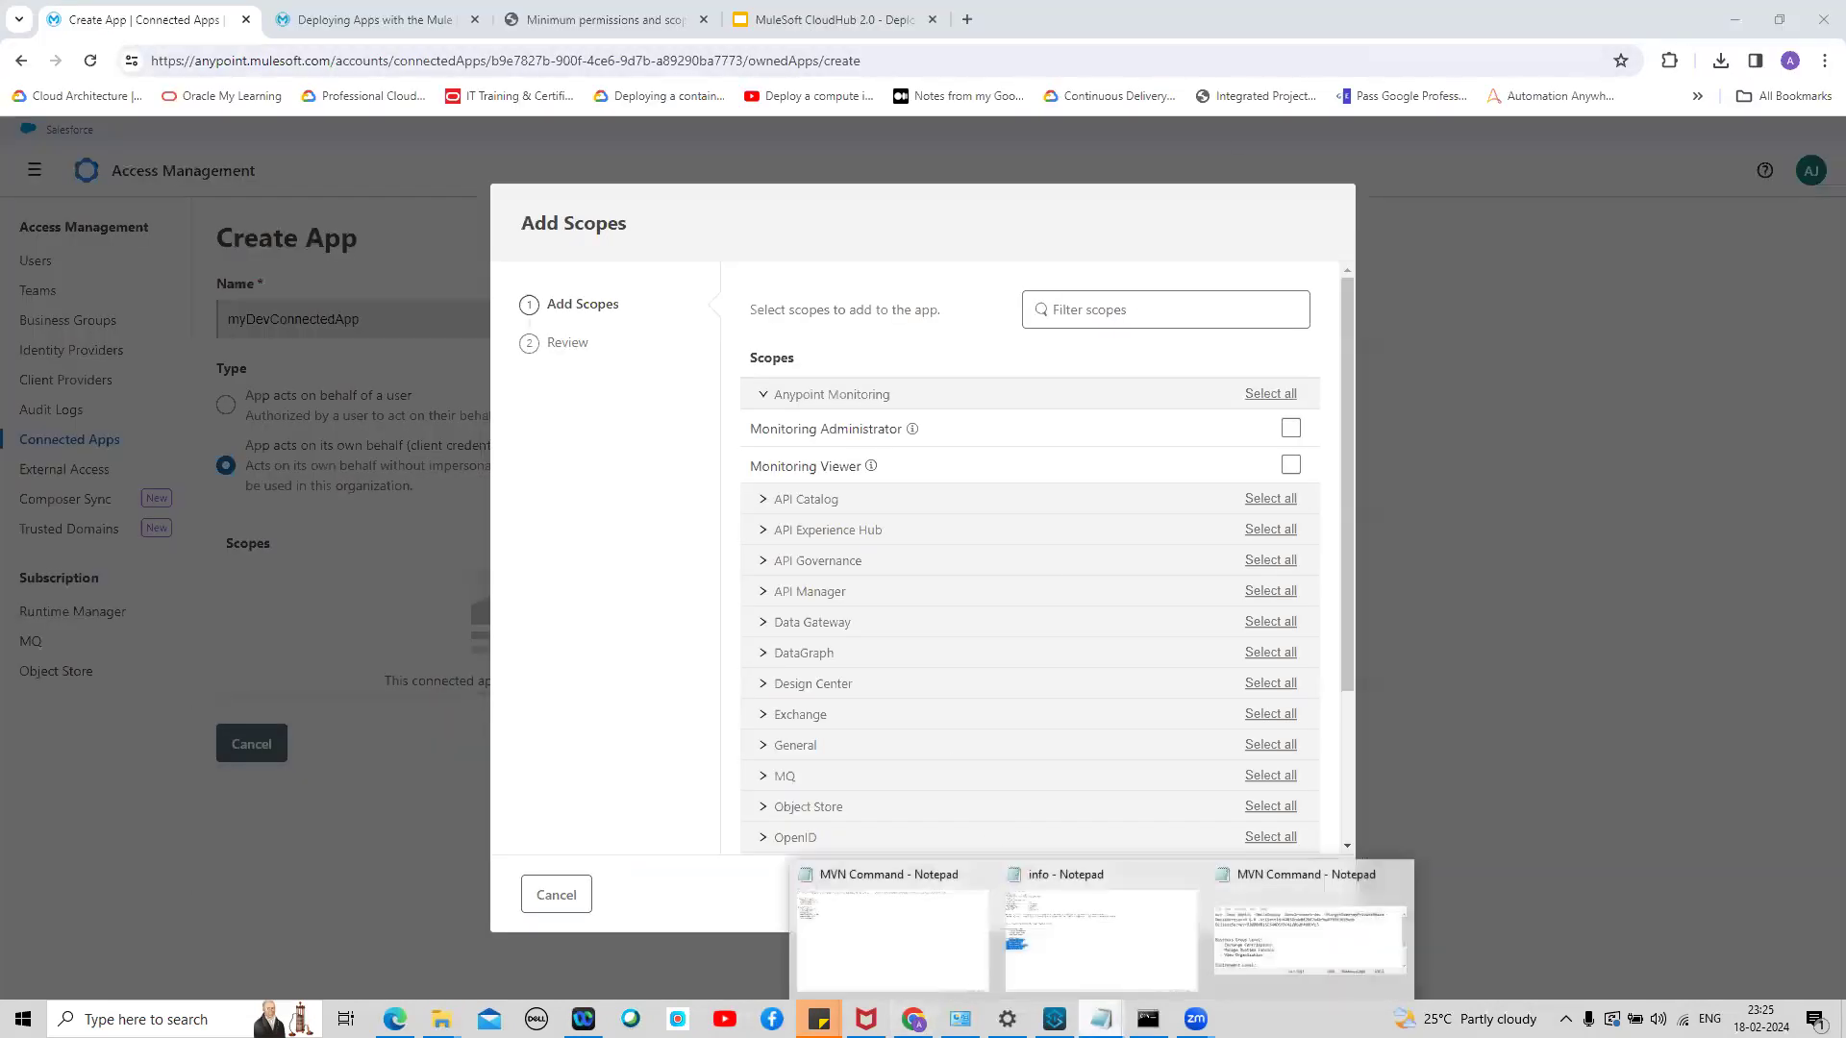
pyautogui.click(1033, 931)
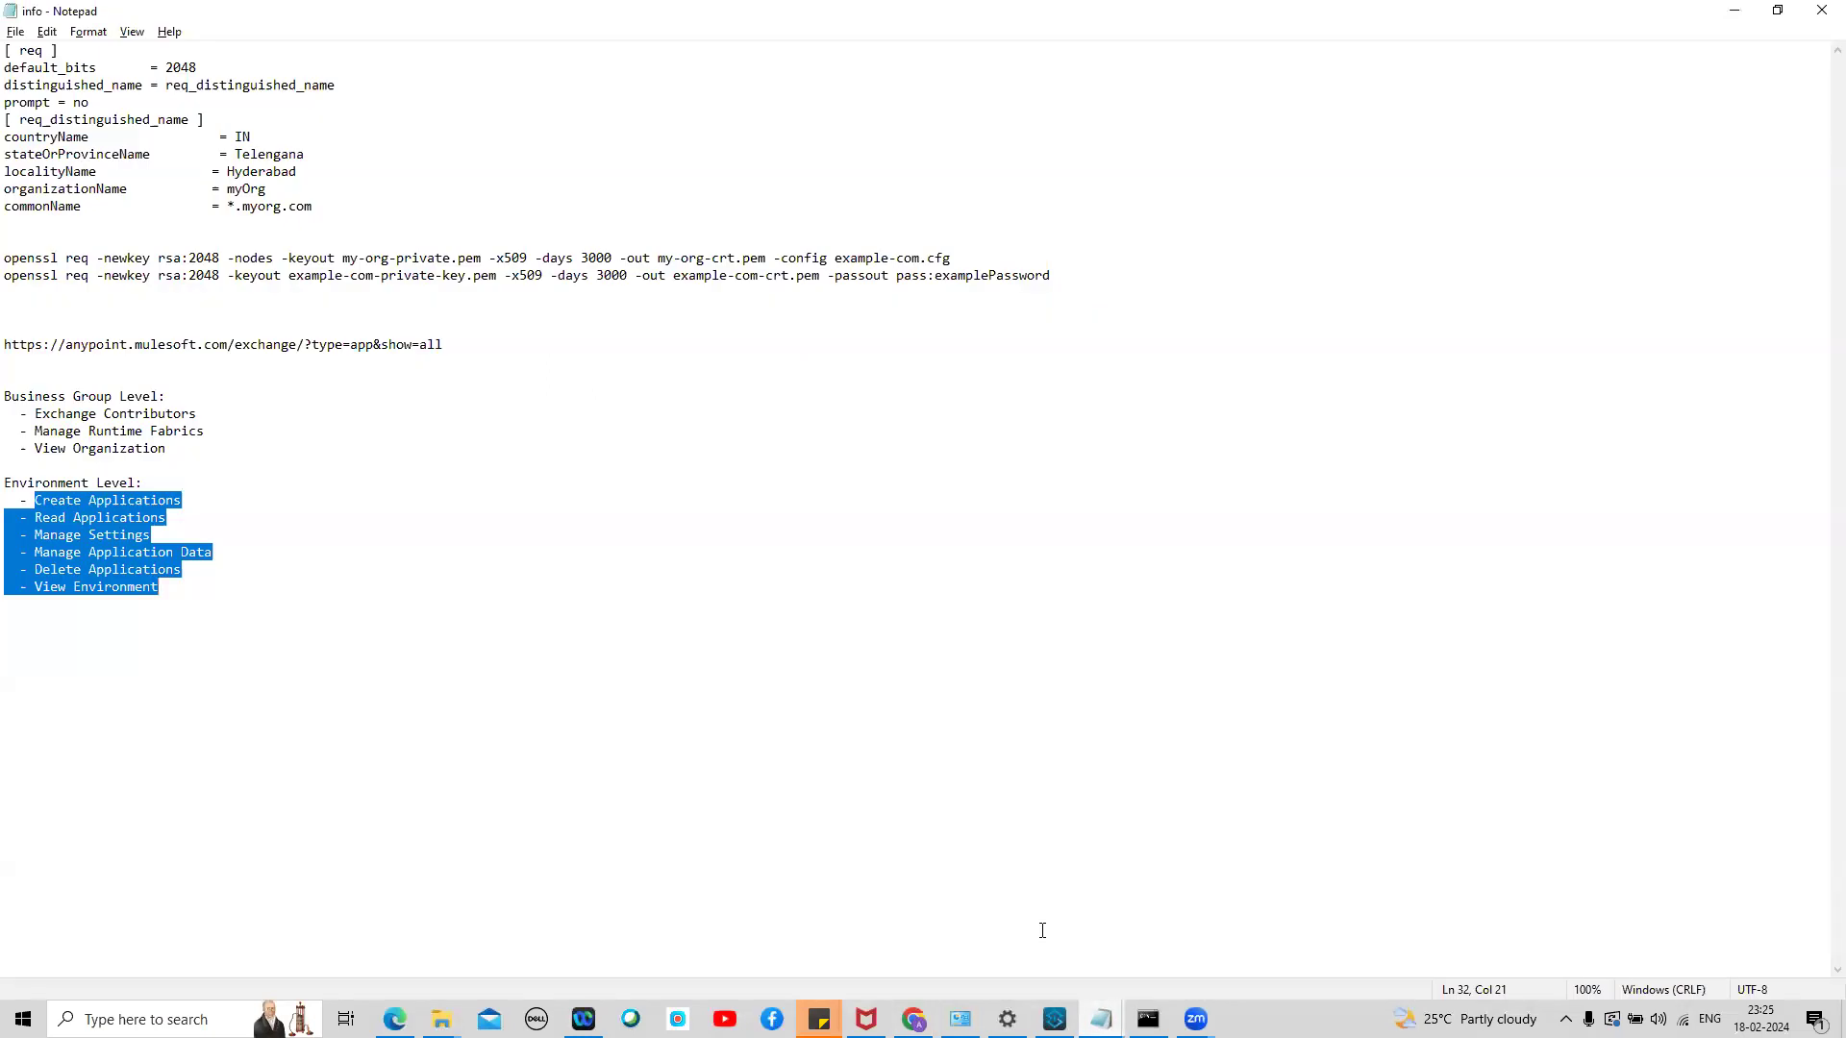
# Return to the browser, filter the scopes by Exchange, and select the Exchange Contributor scope
pyautogui.click(913, 1019)
pyautogui.click(1090, 310)
pyautogui.write('Exchange')
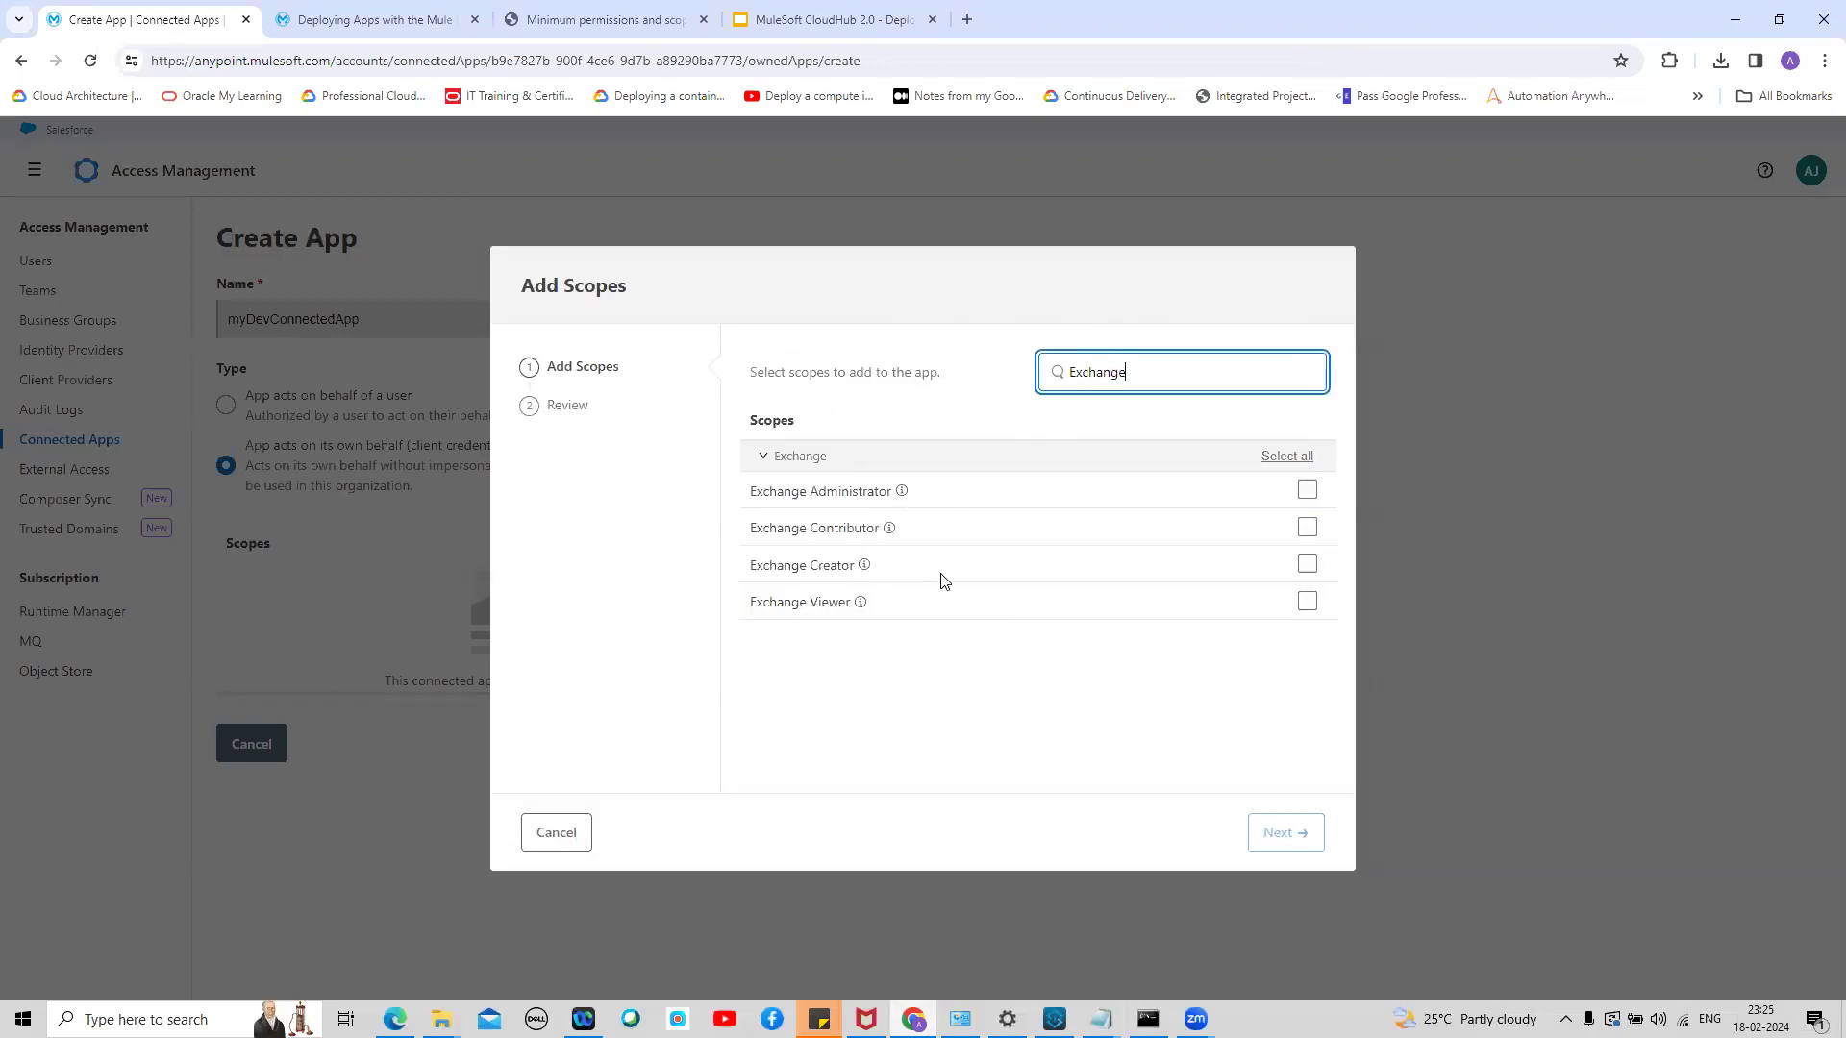
pyautogui.click(1308, 528)
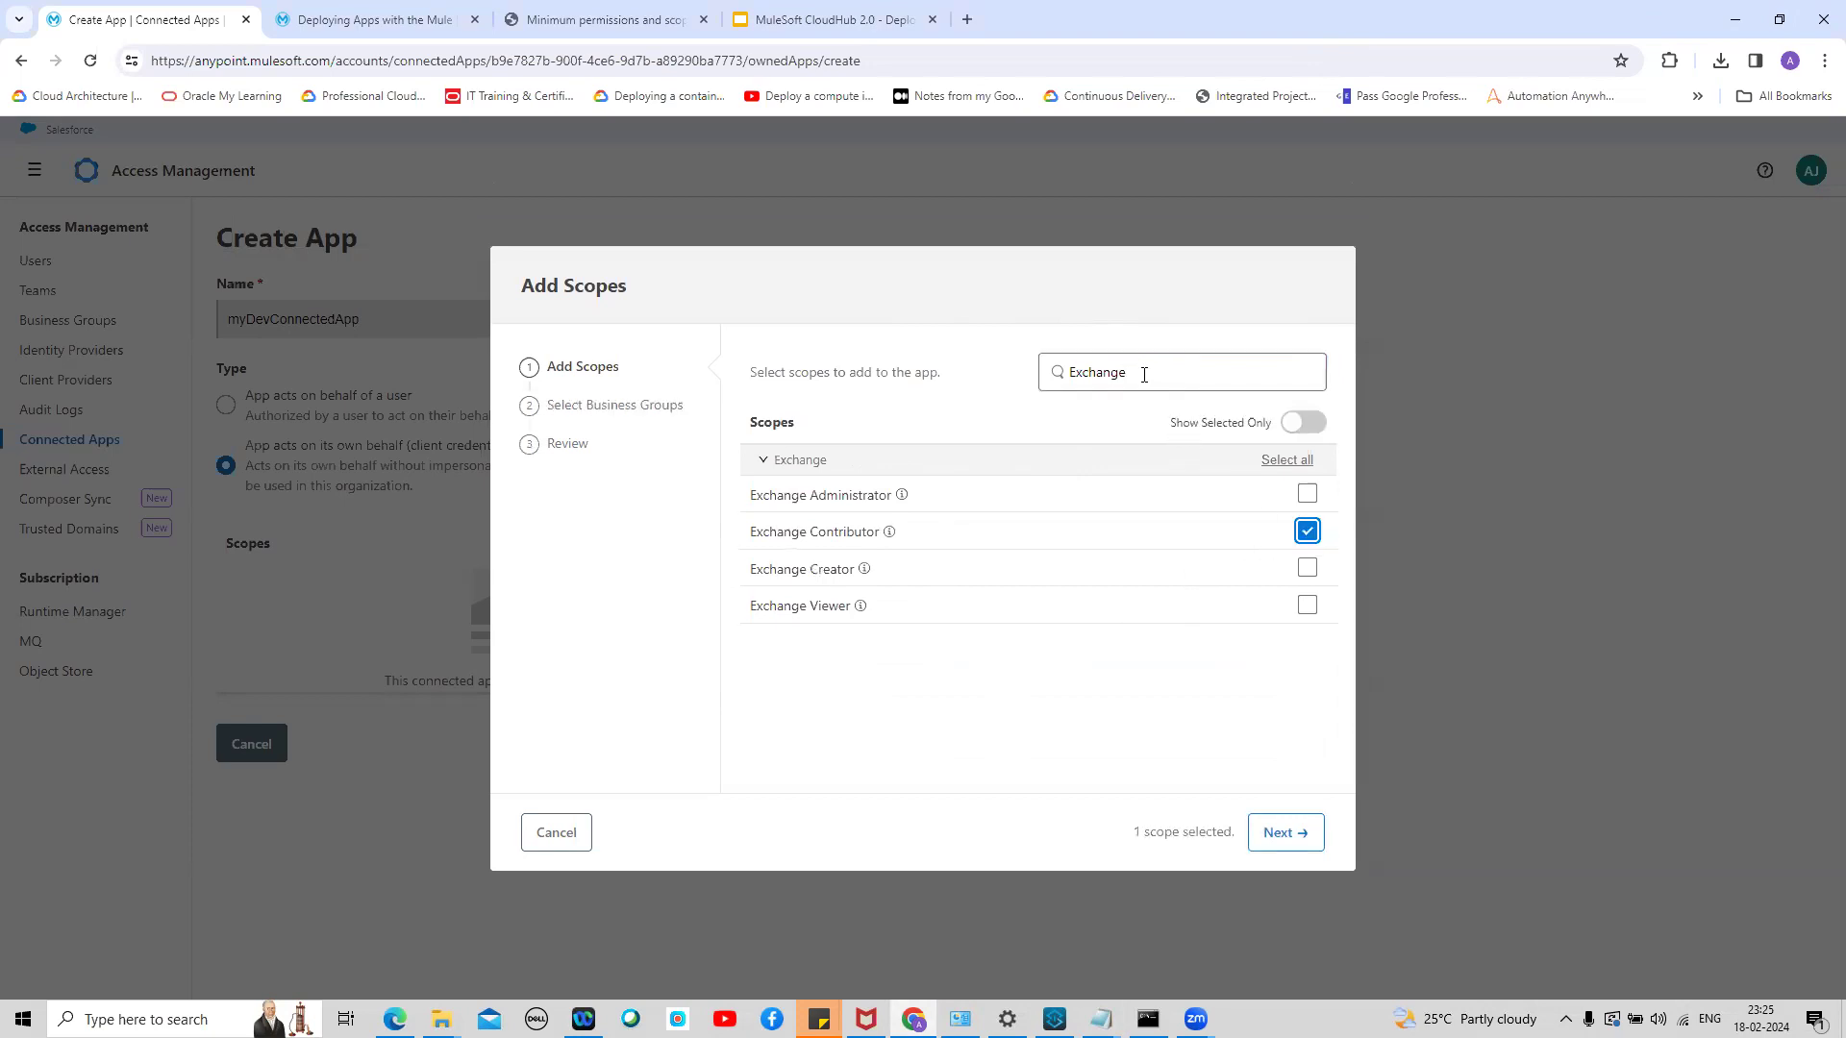
# Check the scope notes, filter the scopes by "Manage Run", and select the Manage Runtime Fabrics scope
pyautogui.hotkey('alt', 'Tab')
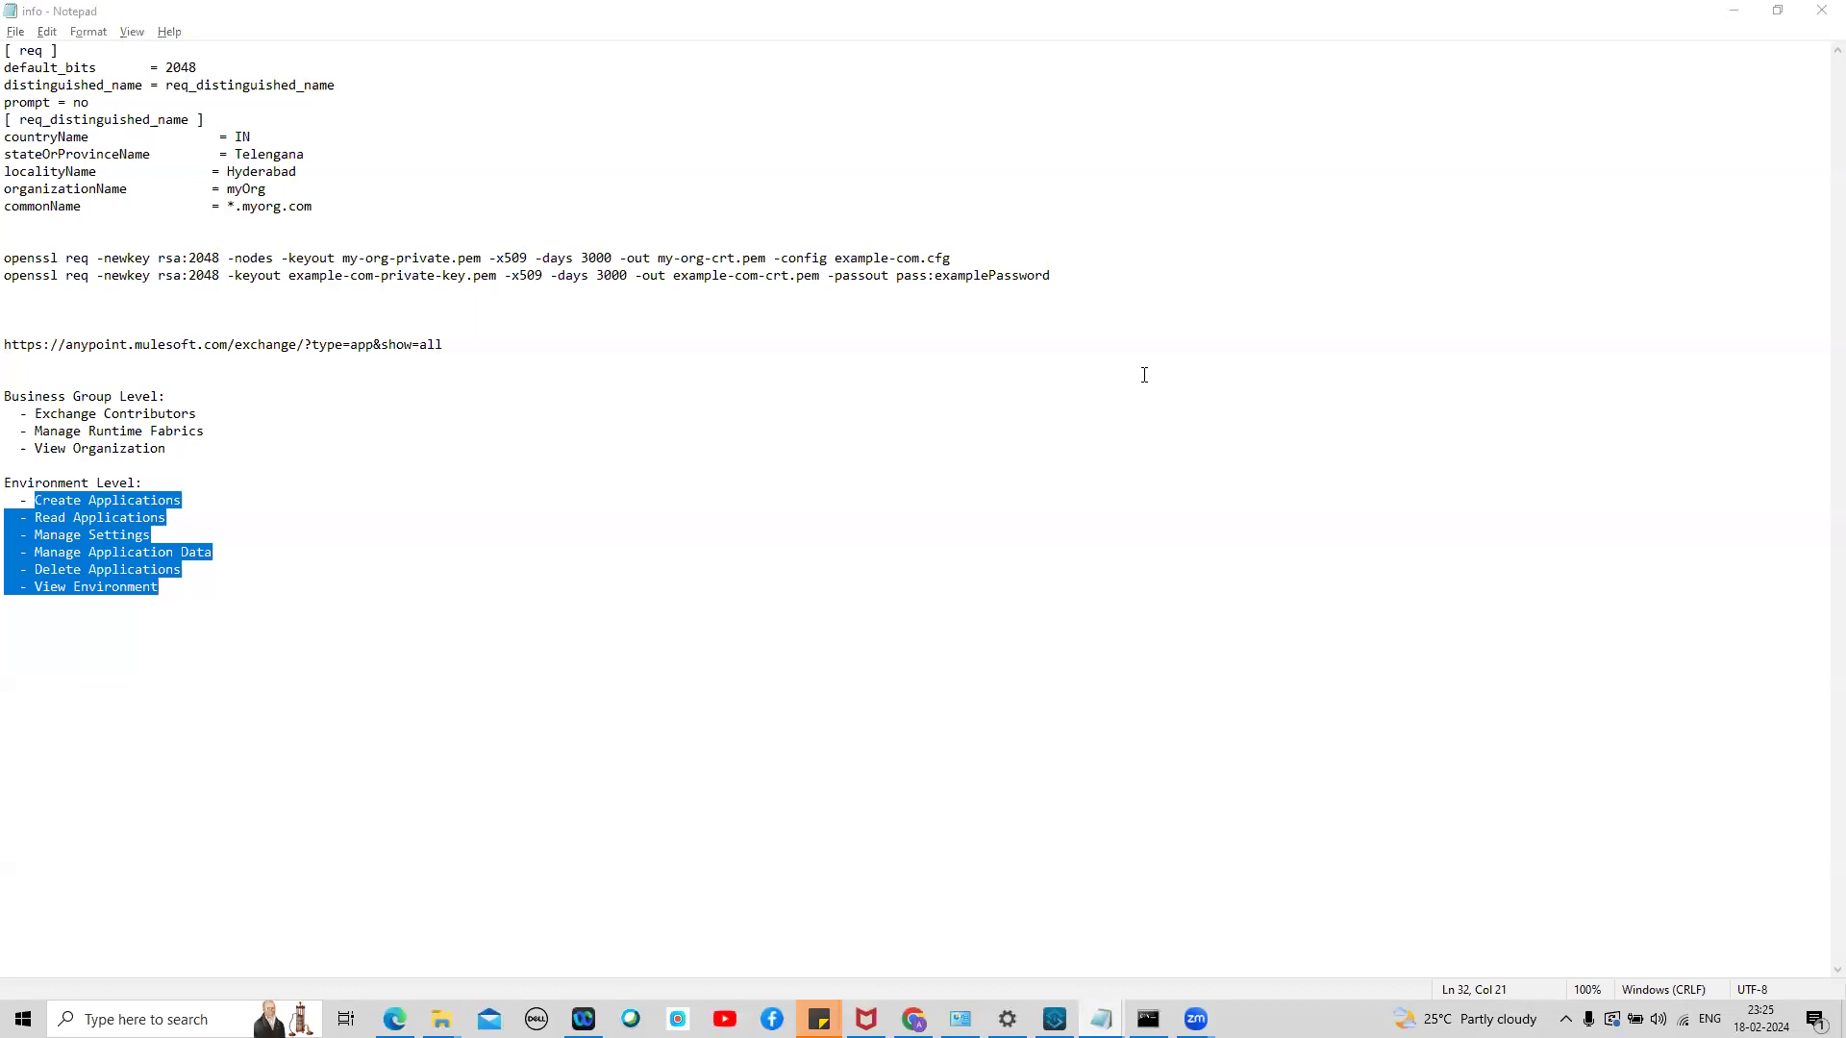
pyautogui.hotkey('alt', 'Tab')
pyautogui.click(1139, 375)
pyautogui.press('BackSpace')
pyautogui.press('BackSpace')
pyautogui.press('BackSpace')
pyautogui.press('BackSpace')
pyautogui.press('BackSpace')
pyautogui.press('BackSpace')
pyautogui.press('BackSpace')
pyautogui.press('BackSpace')
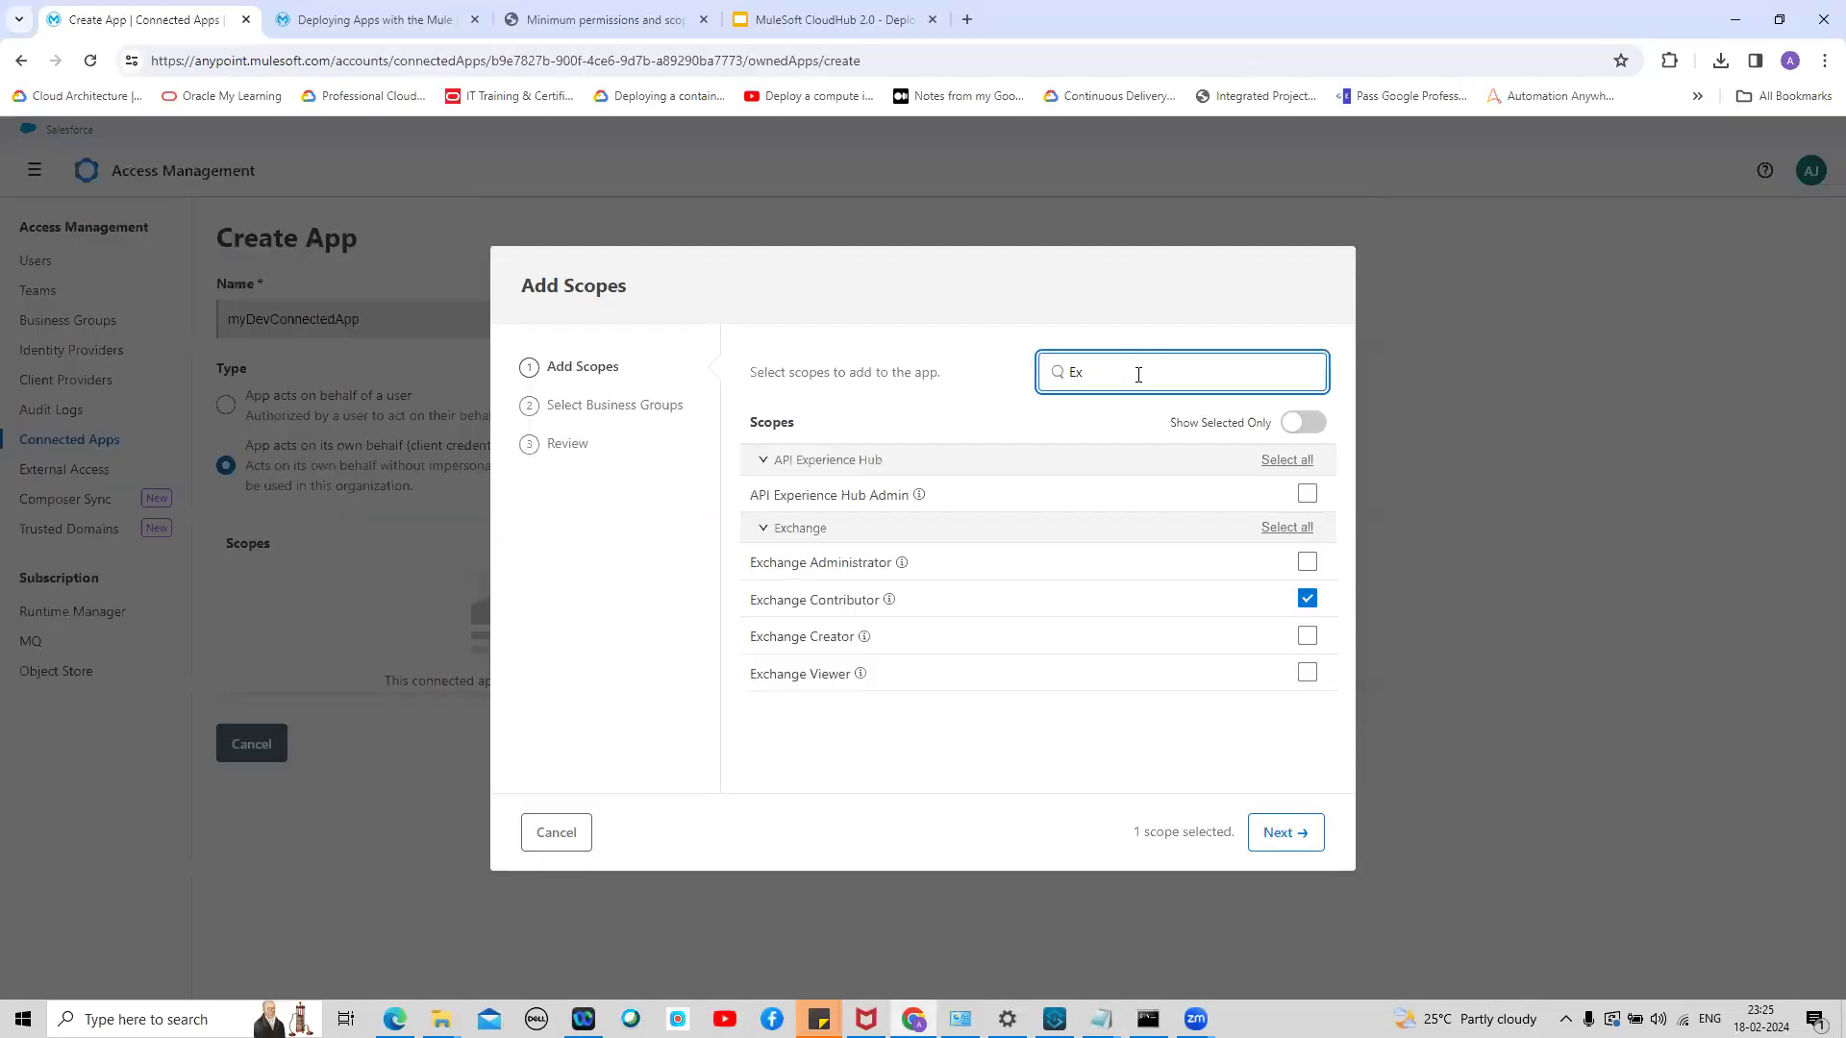
pyautogui.write('Manage')
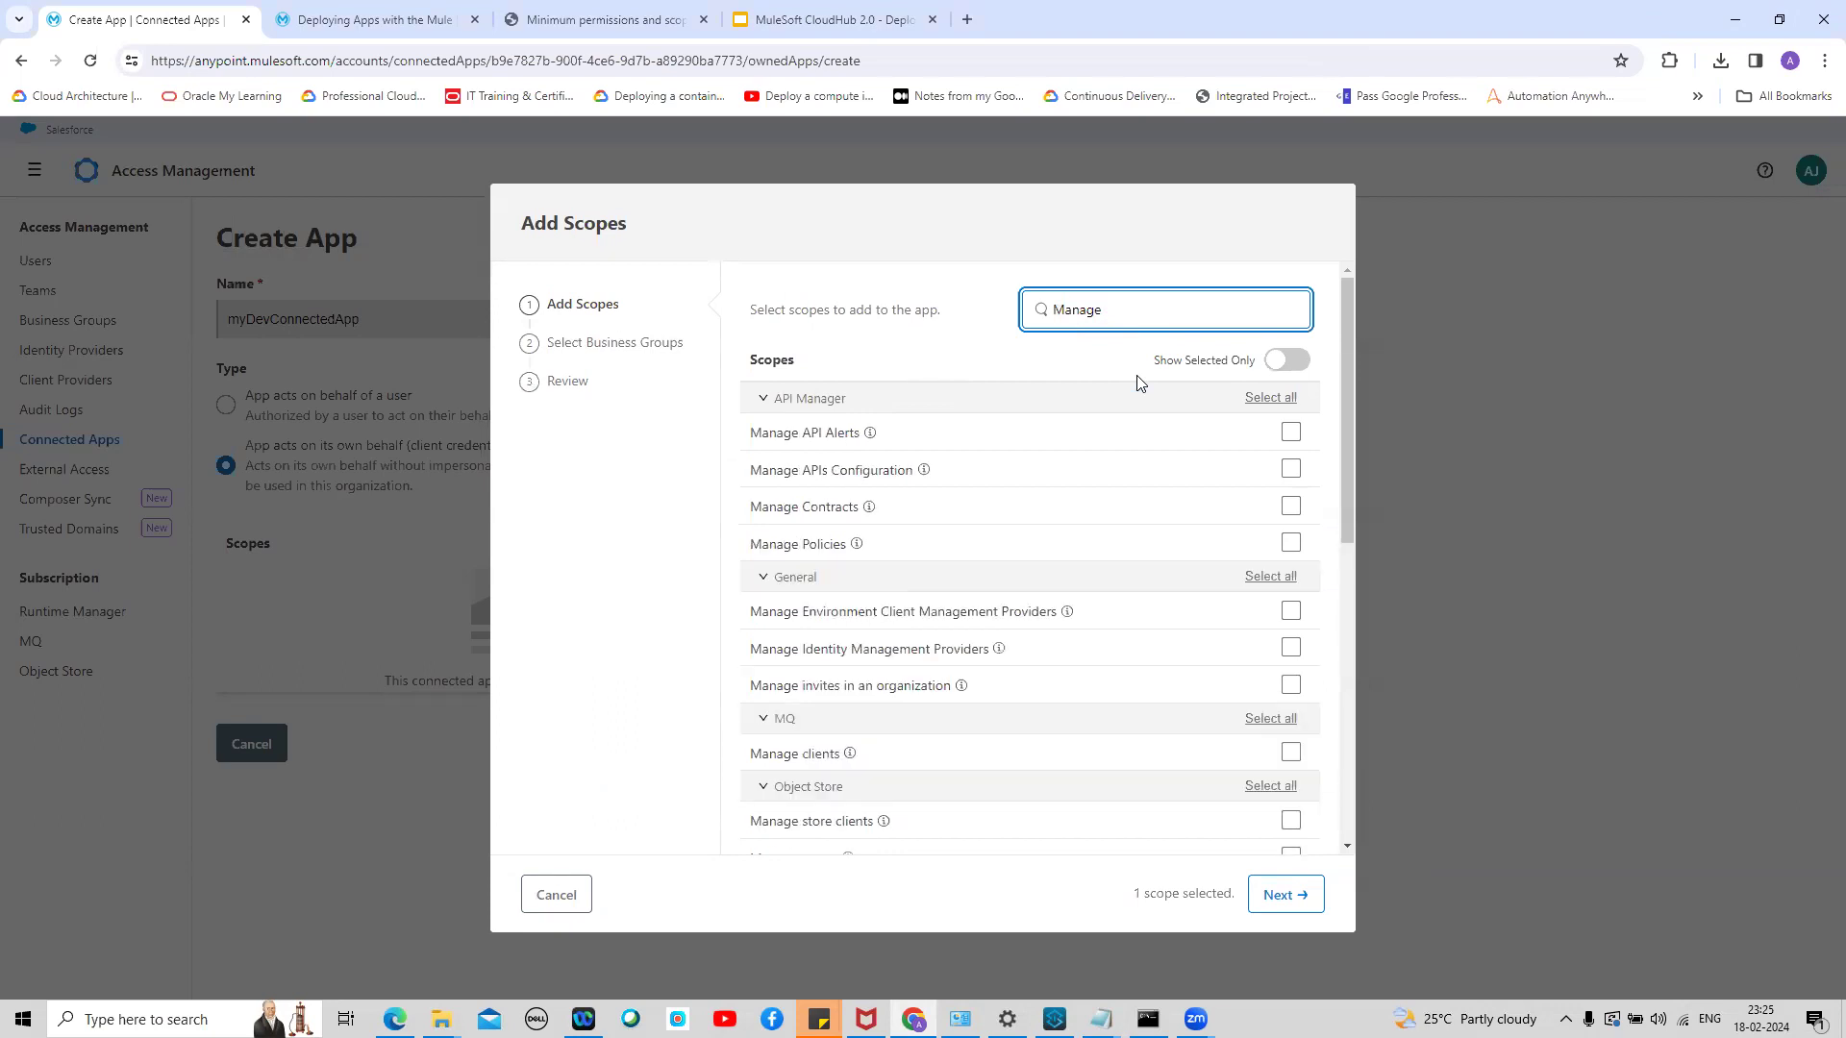
pyautogui.write(' Run')
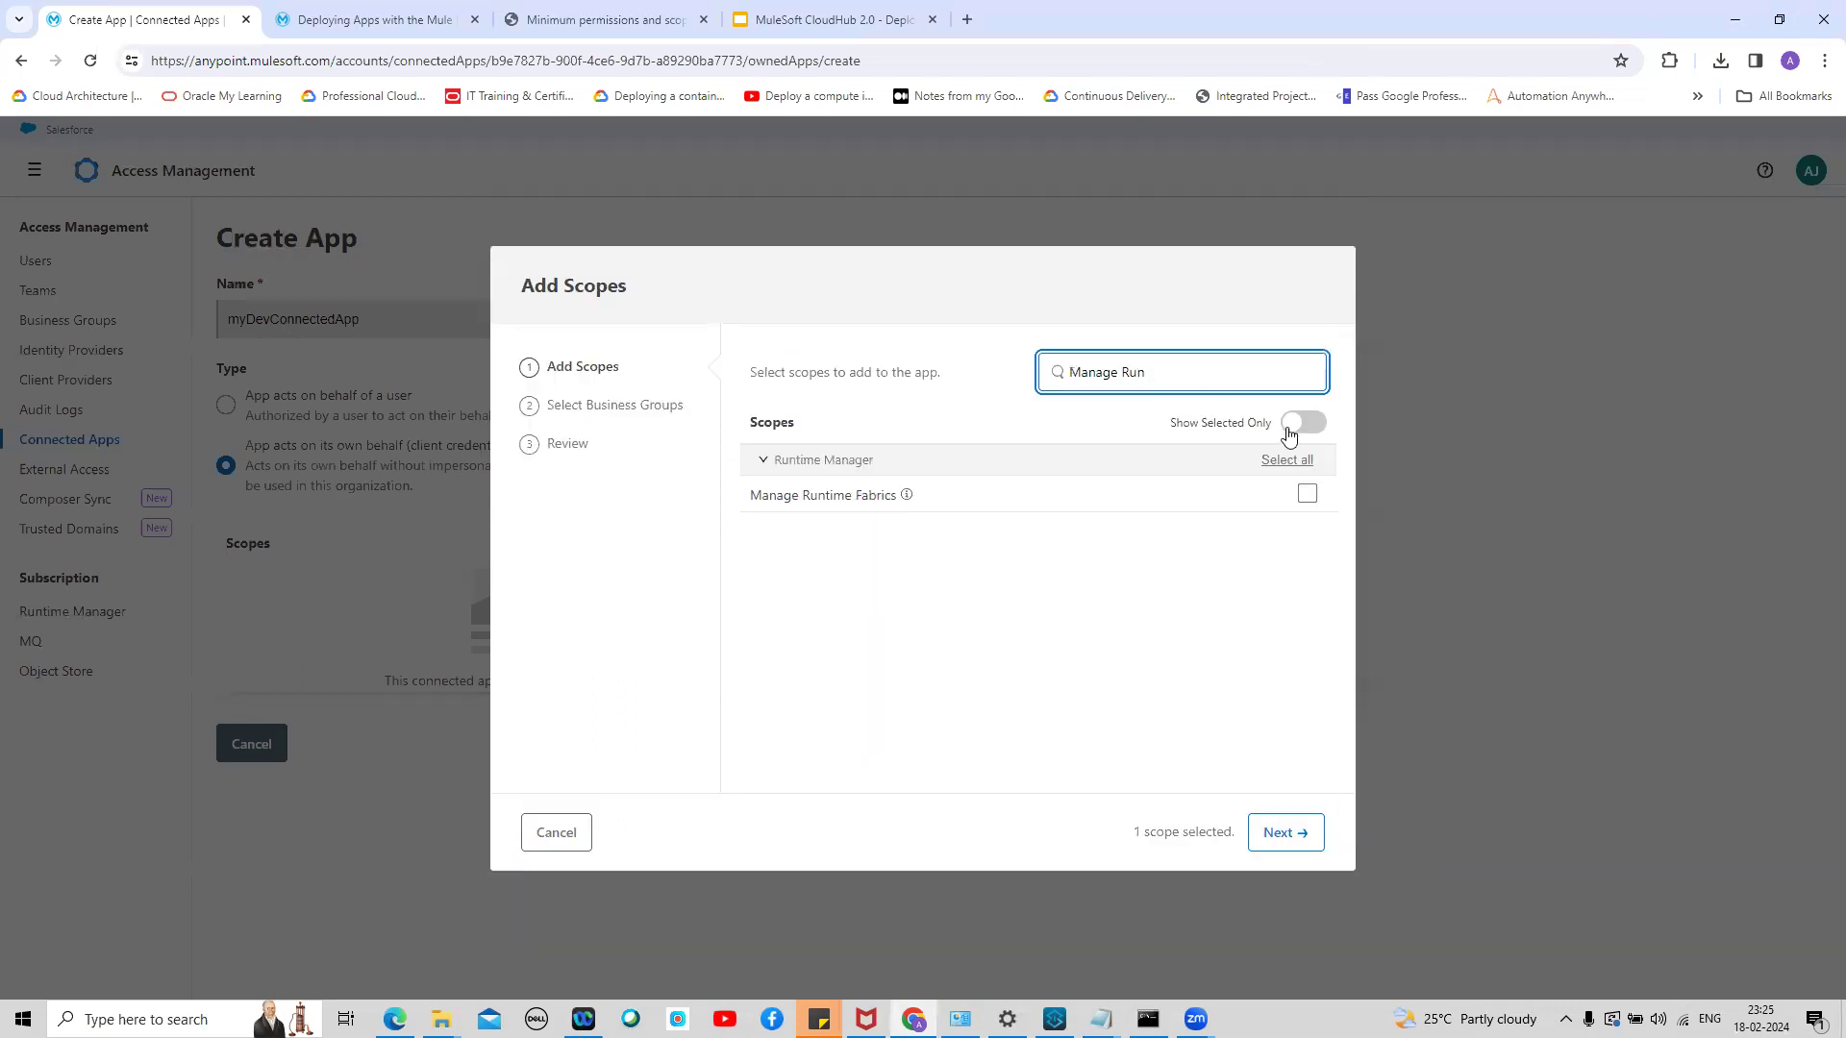
pyautogui.click(1308, 497)
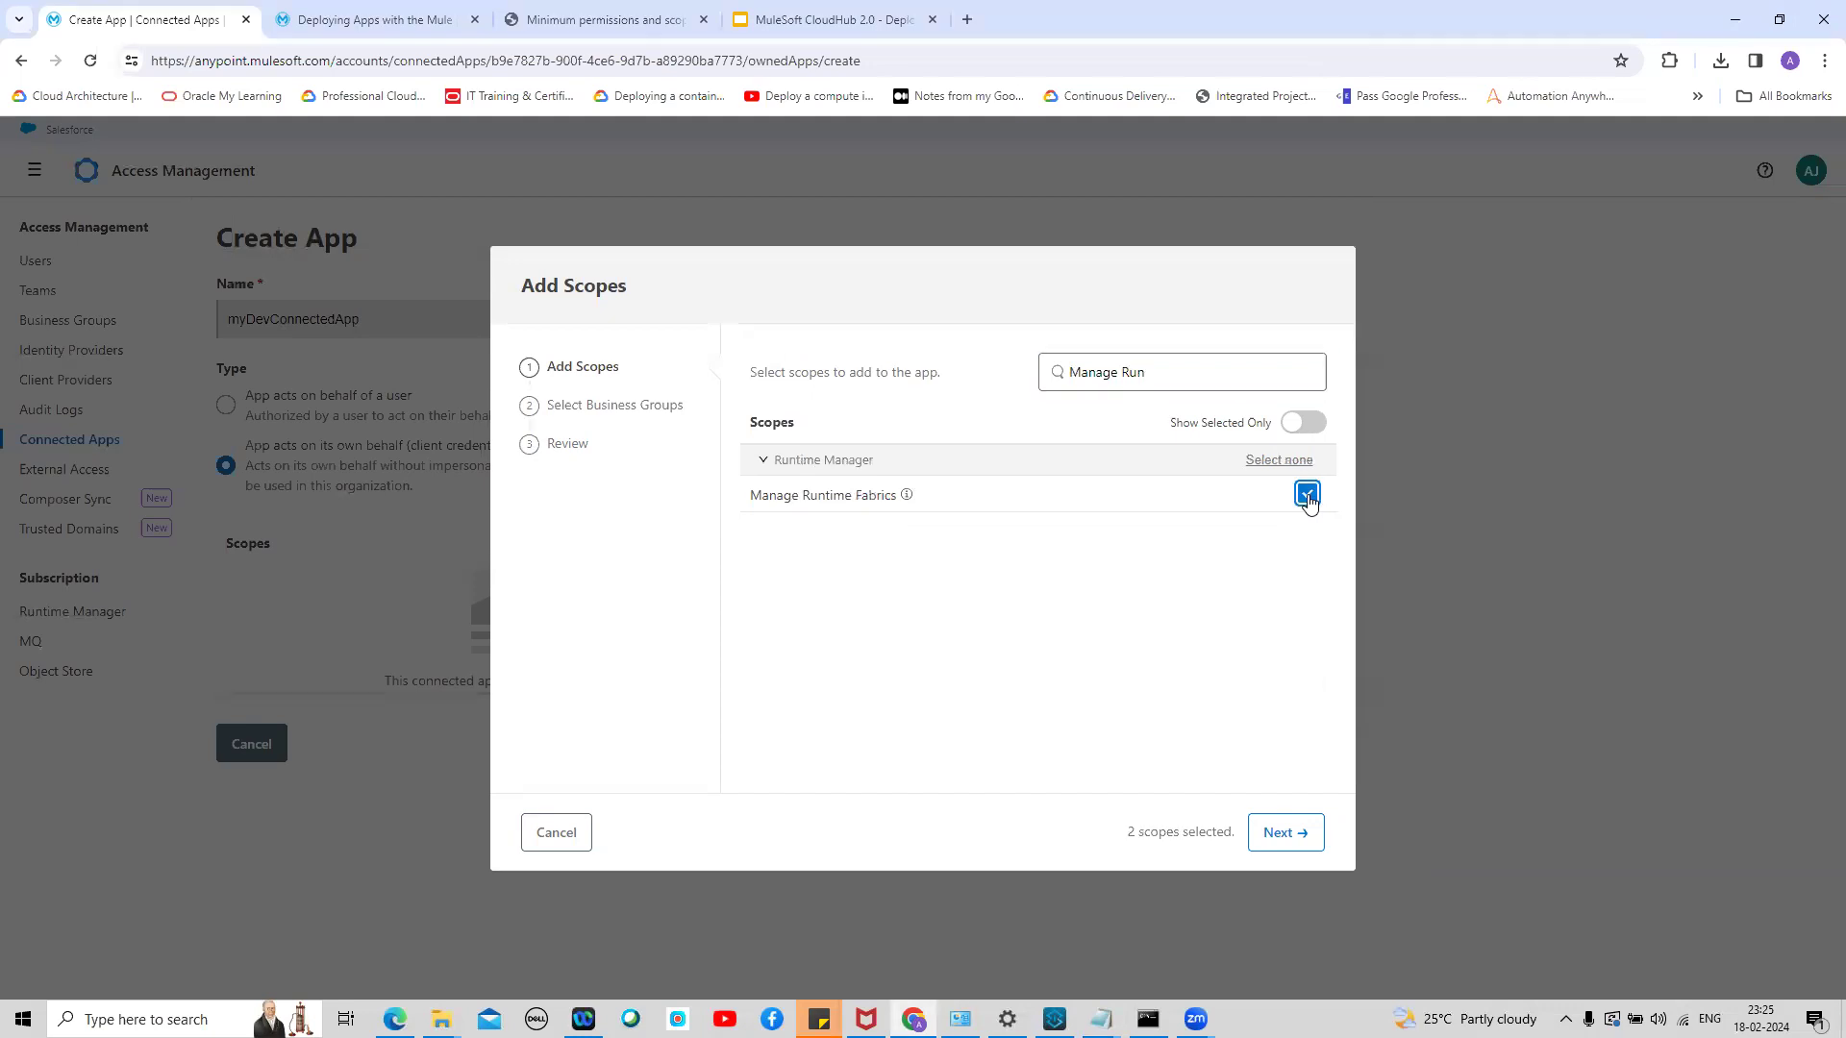
# Filter the scopes by "View Org" and select the View Organization scope, checking the choice against the scope notes
pyautogui.hotkey('alt', 'Tab')
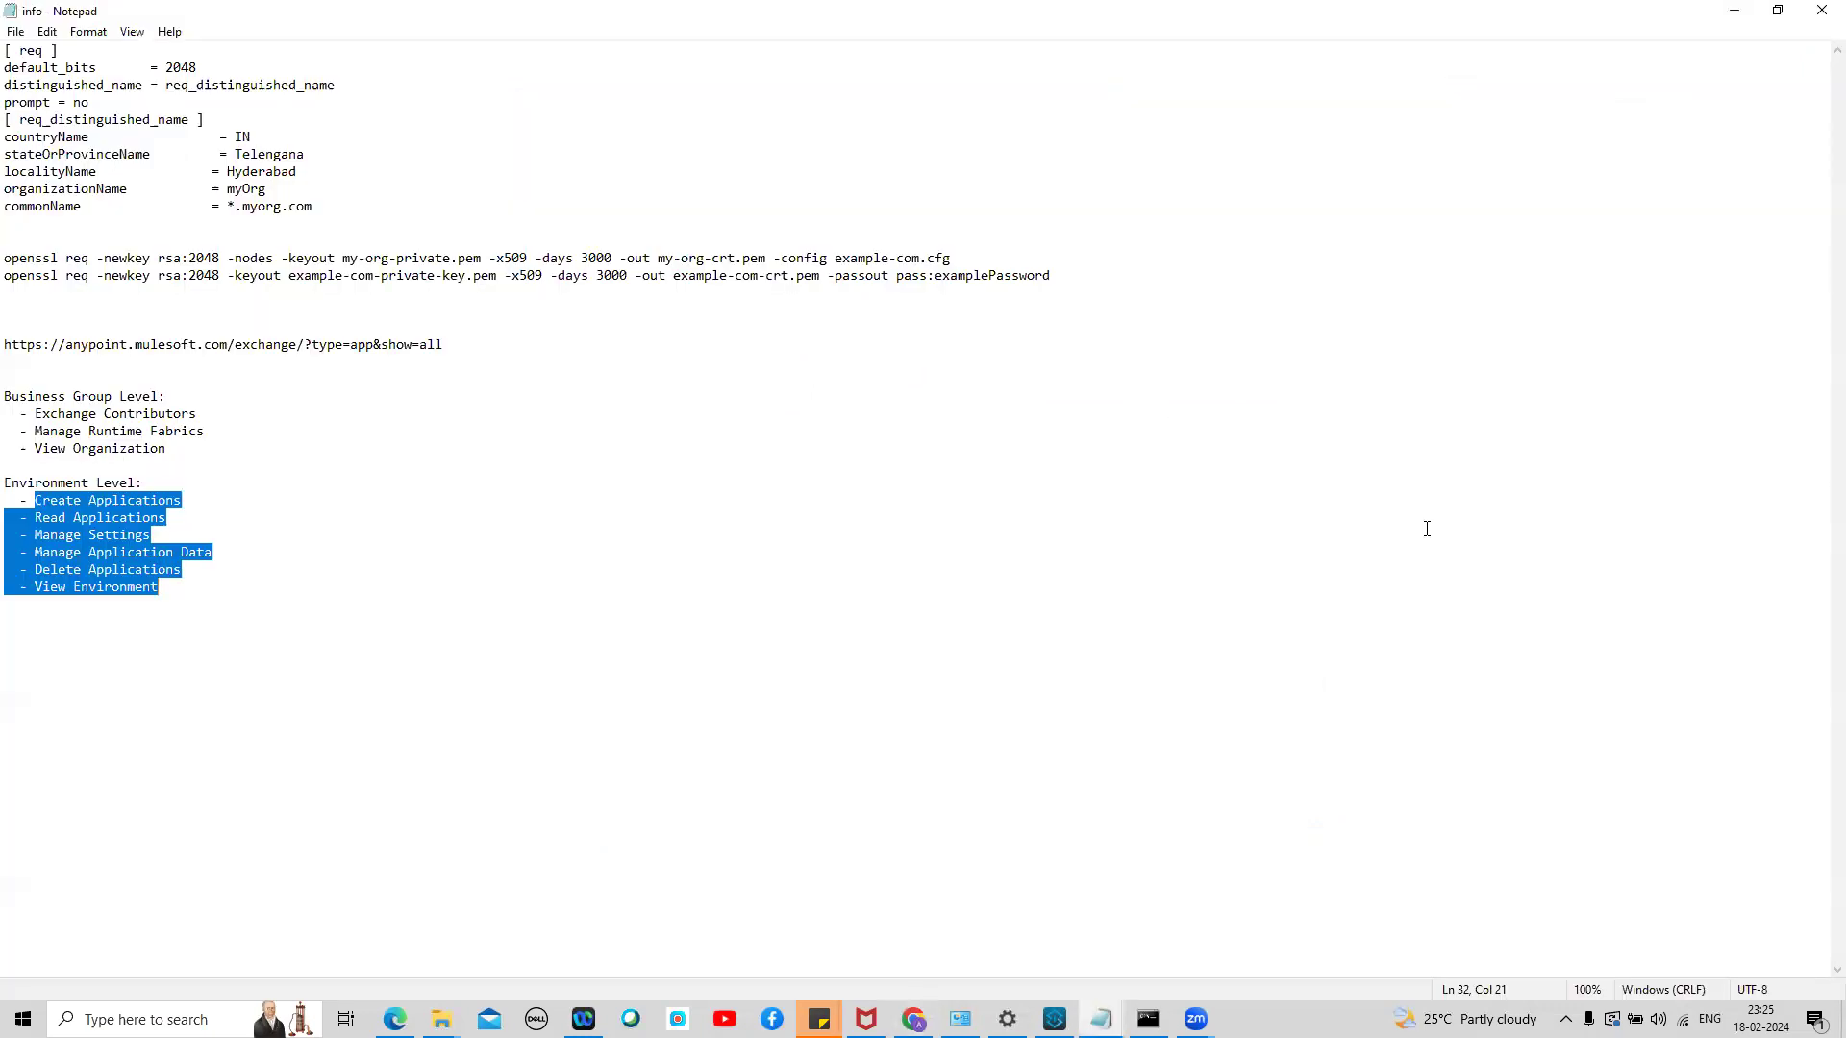
pyautogui.hotkey('alt', 'Tab')
pyautogui.moveTo(1206, 372); pyautogui.dragTo(1048, 377)
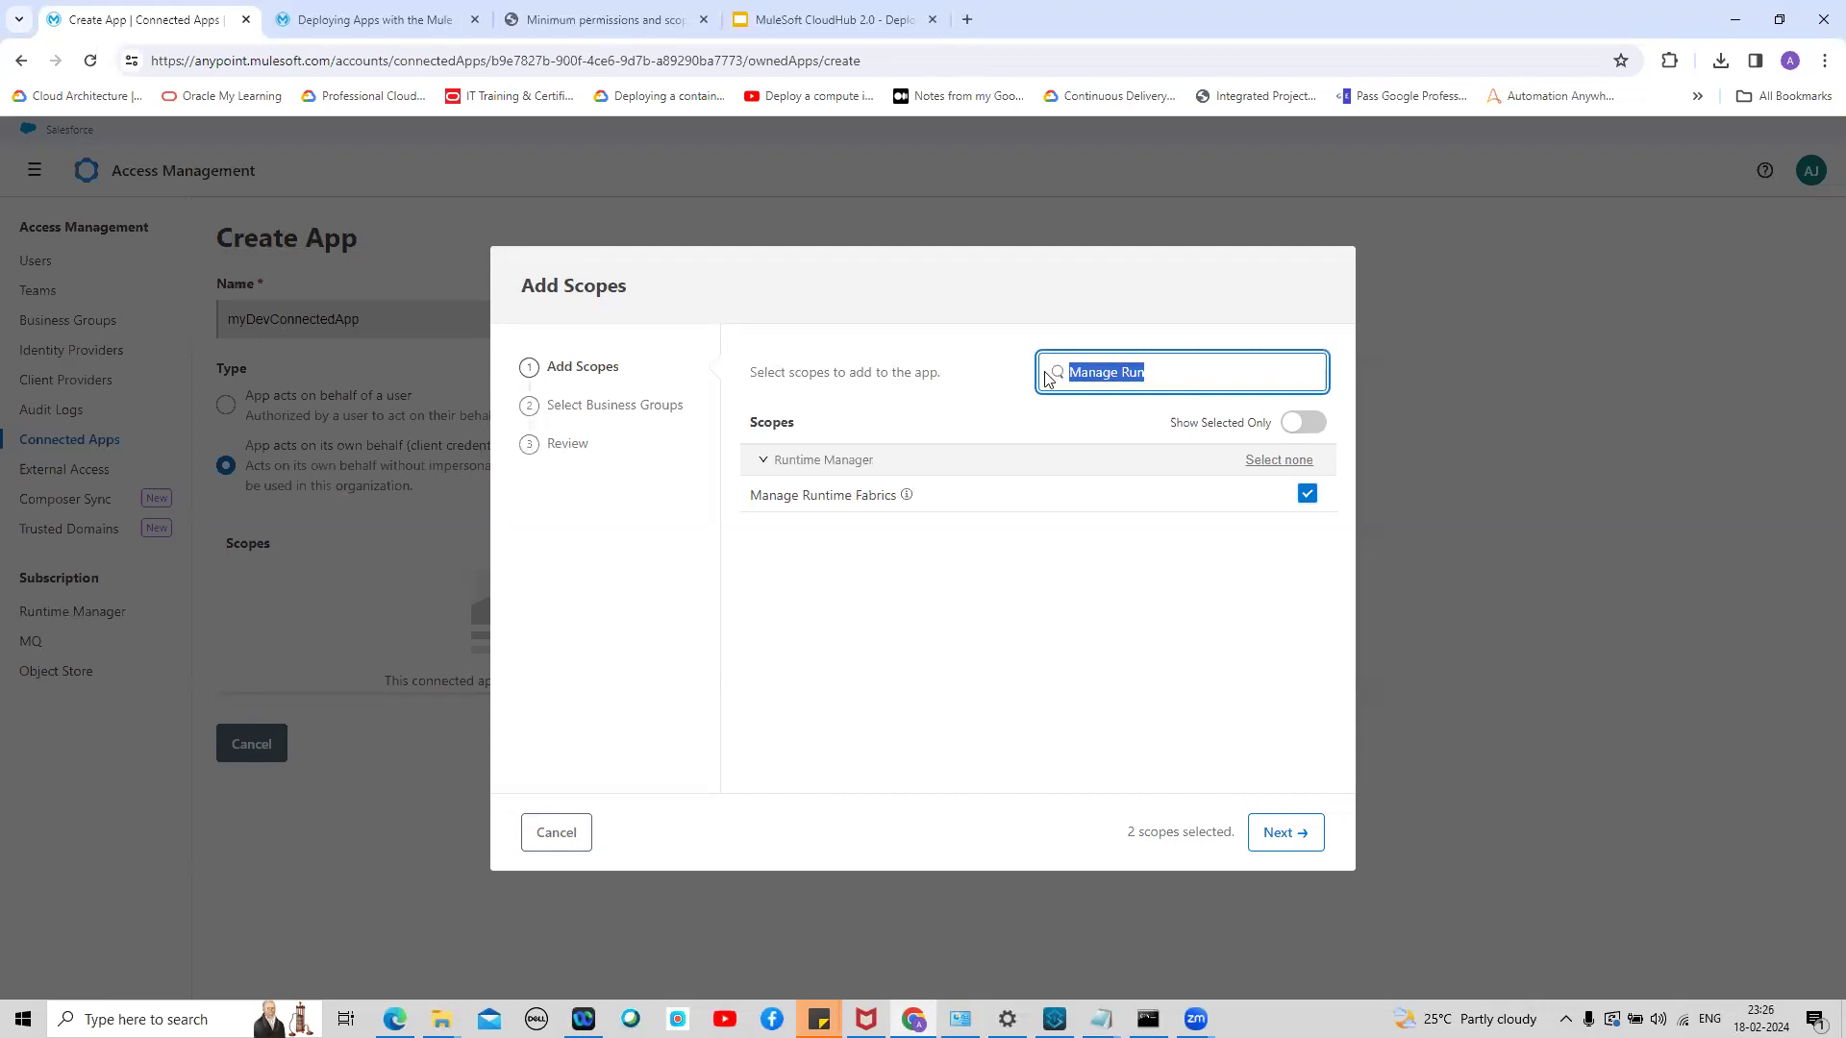
pyautogui.write('View')
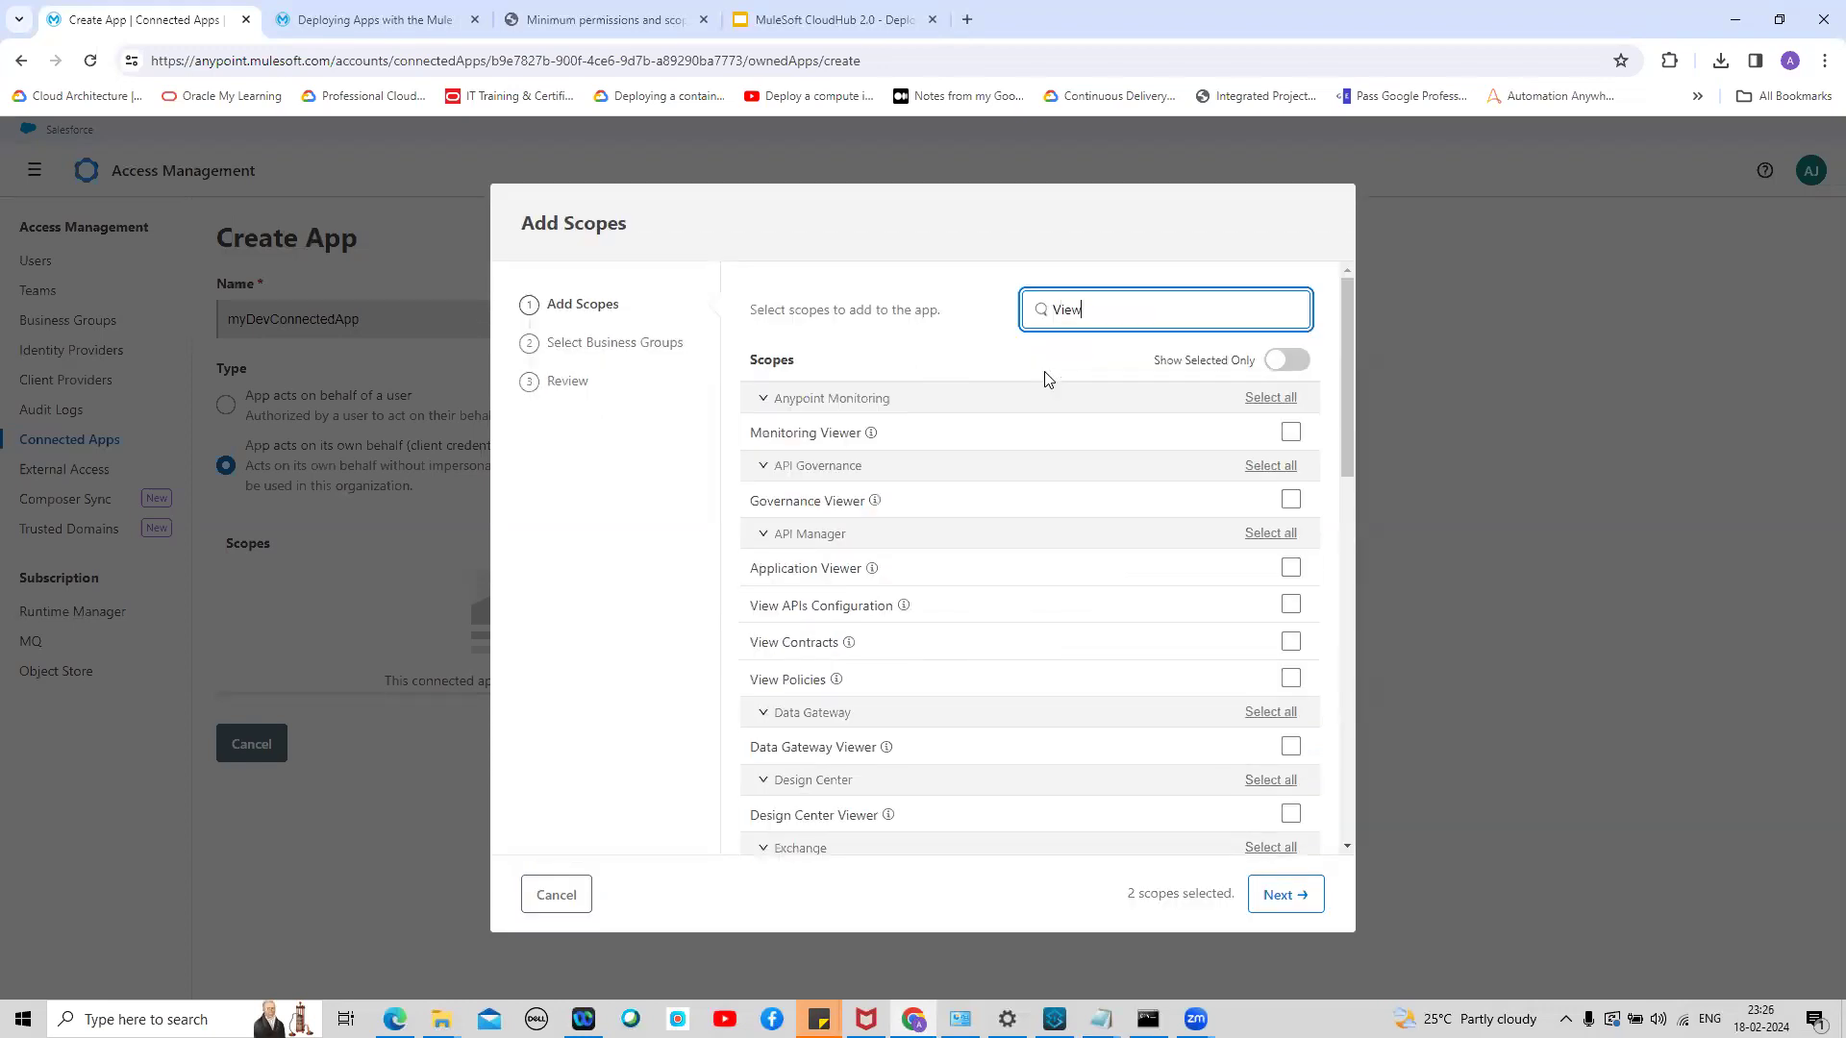
pyautogui.write(' Org')
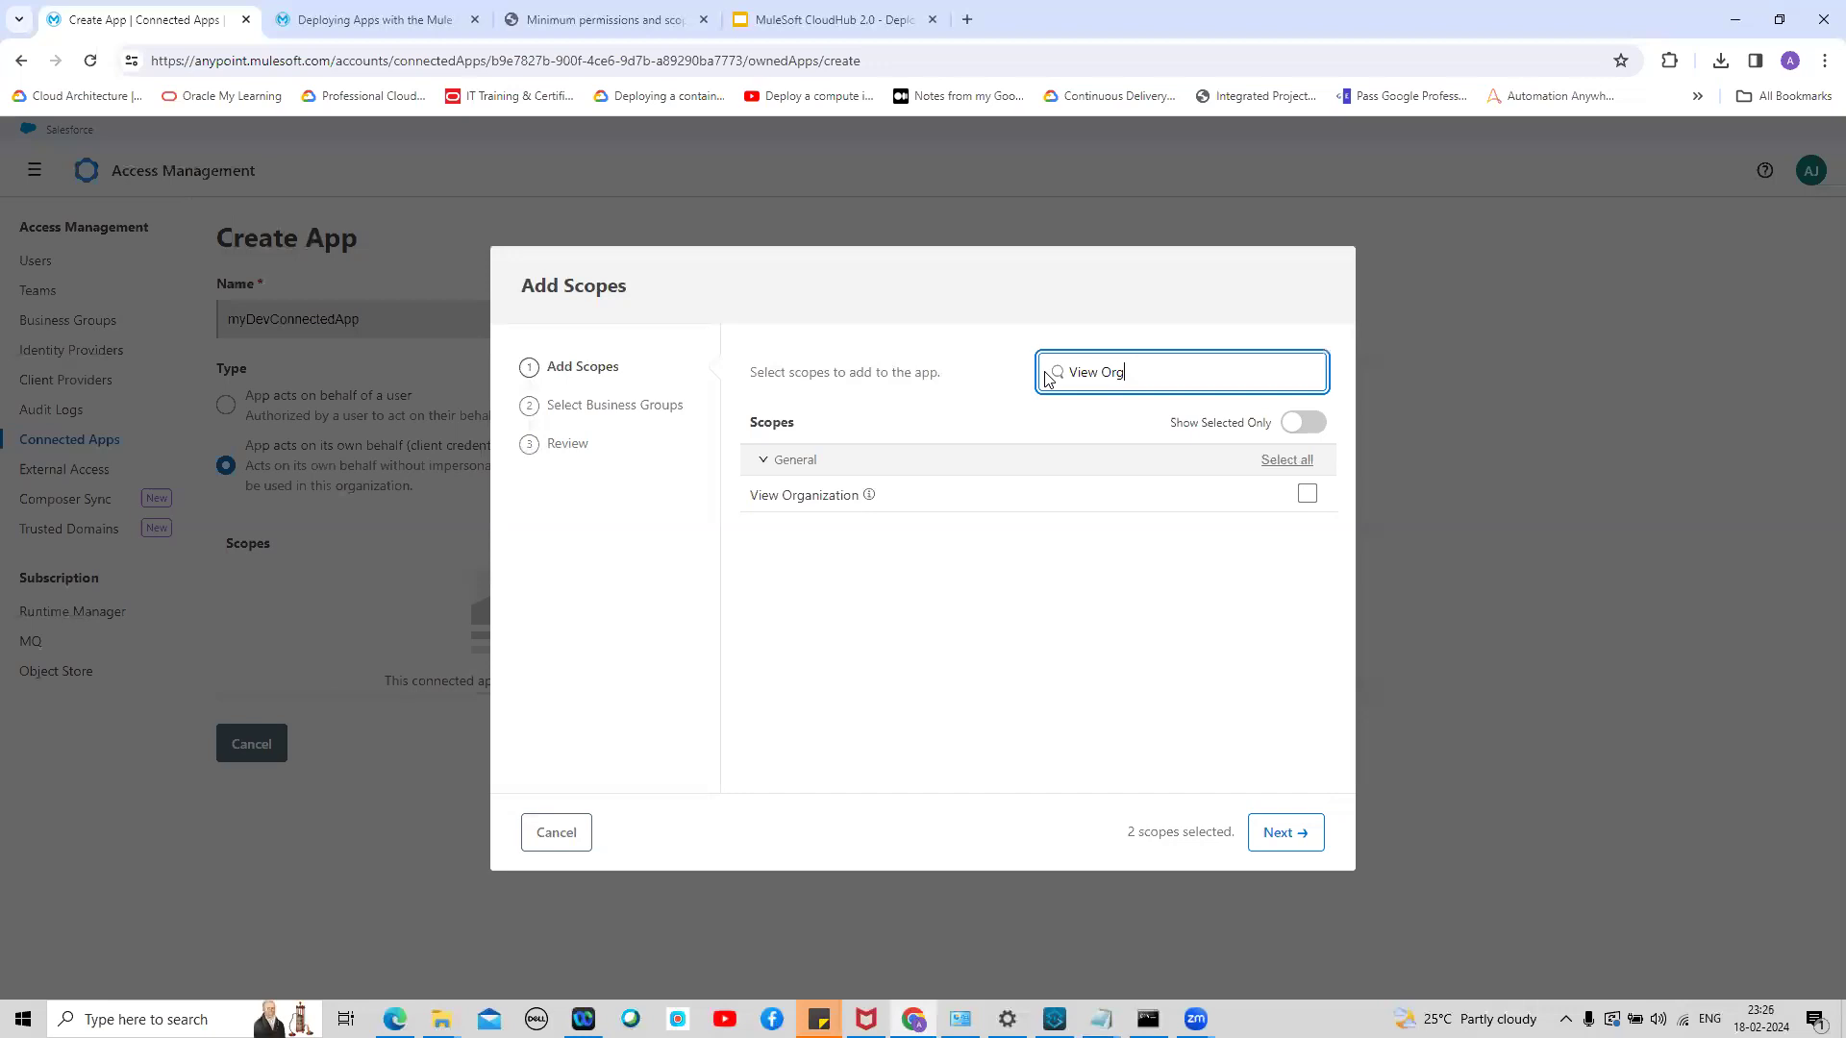
pyautogui.click(1308, 491)
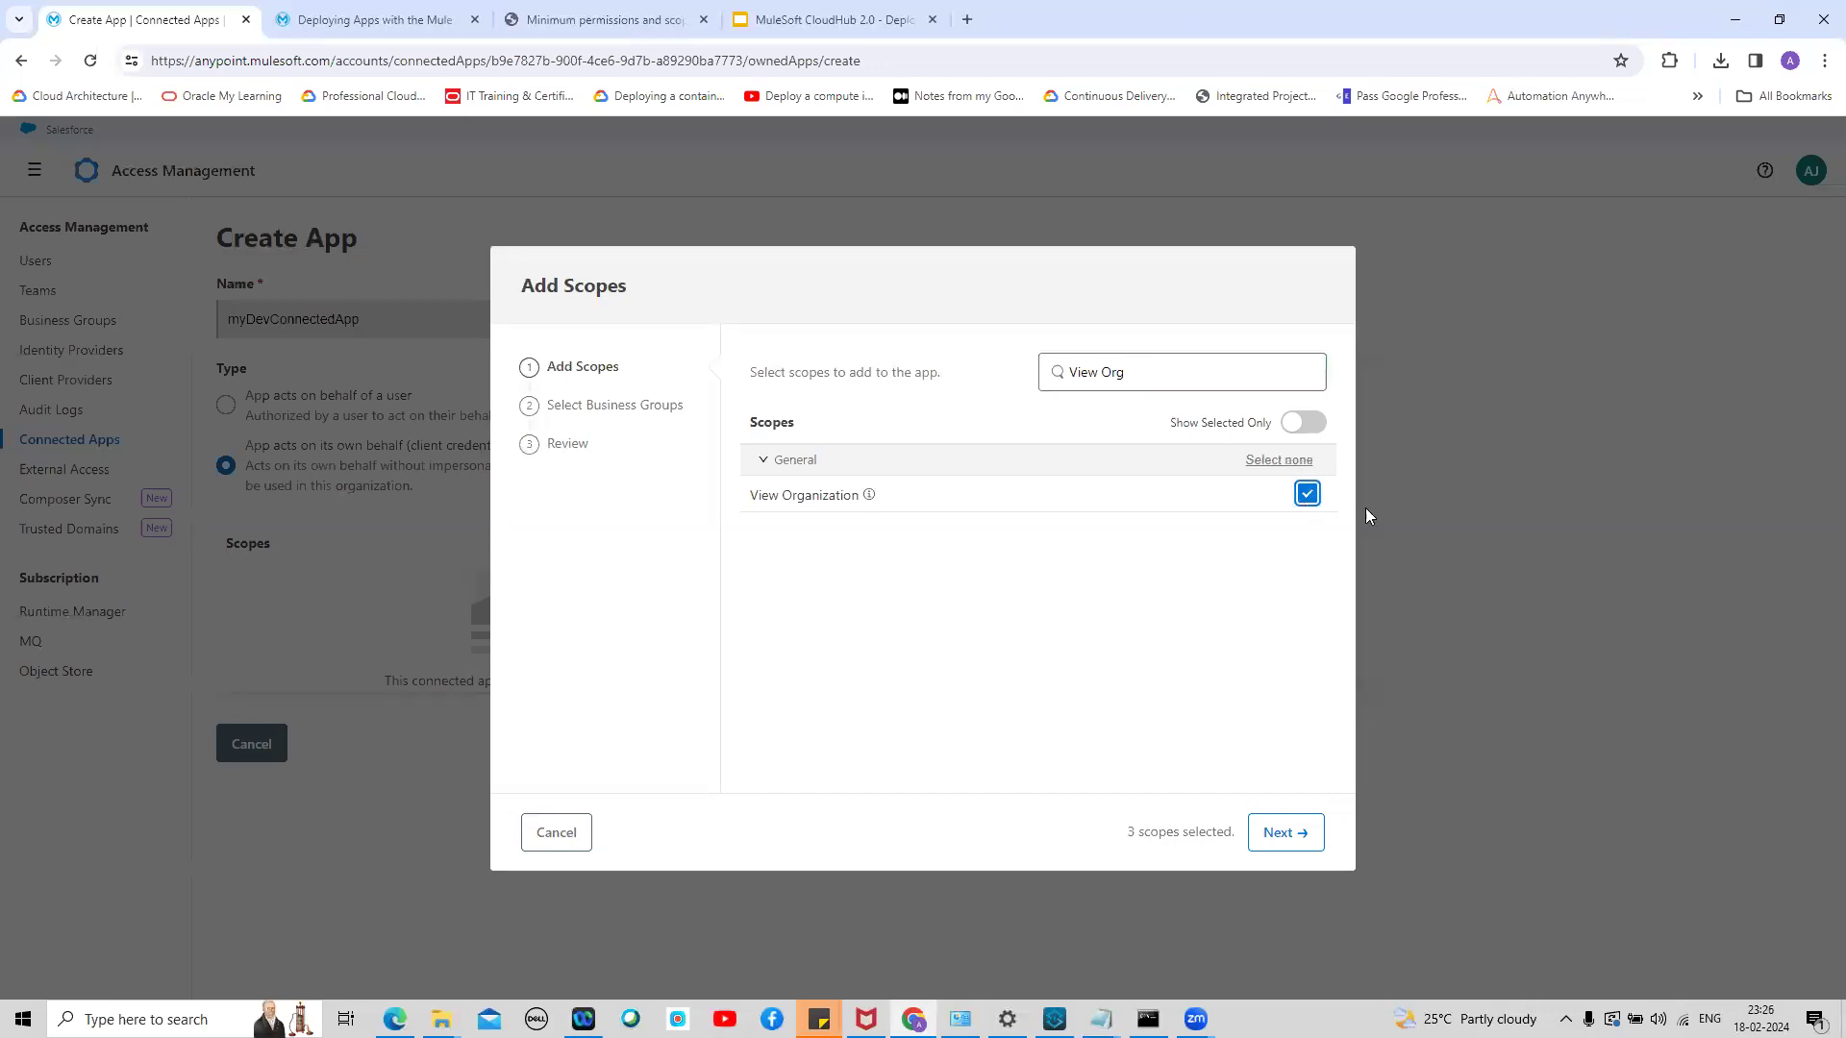
pyautogui.hotkey('alt', 'Tab')
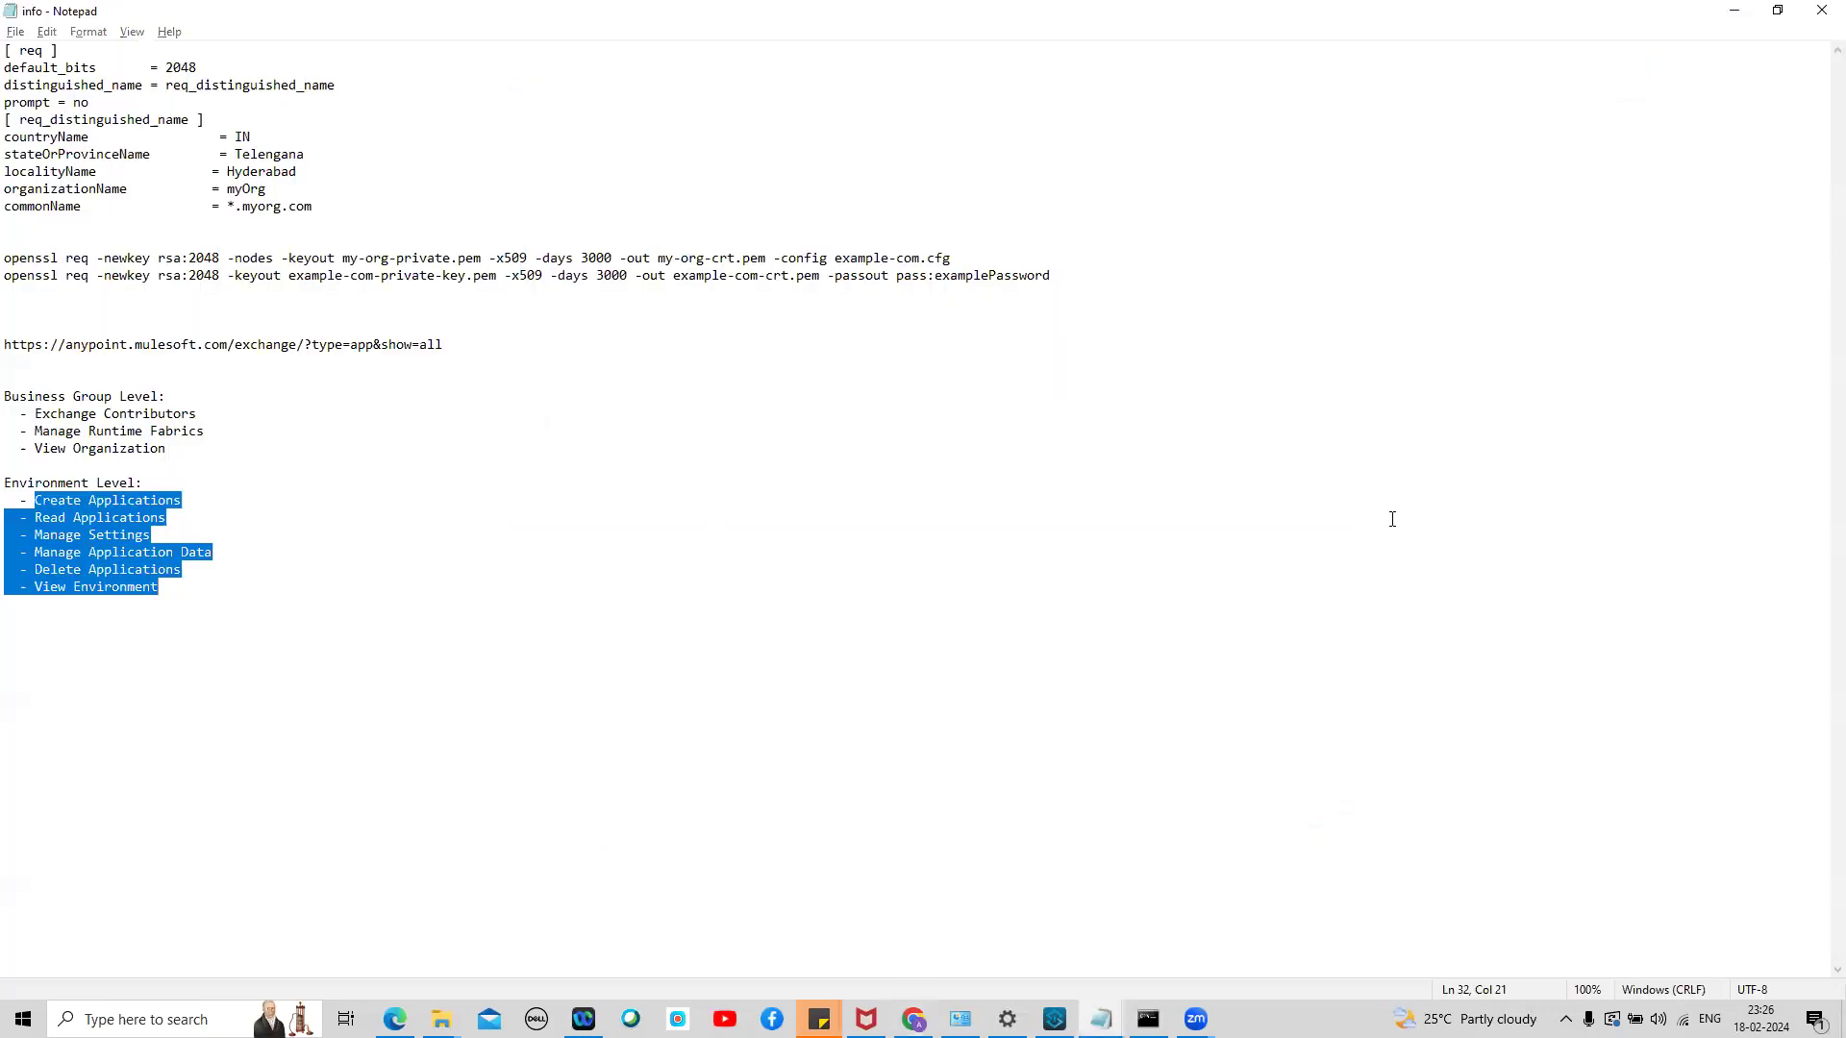
pyautogui.hotkey('alt', 'Tab')
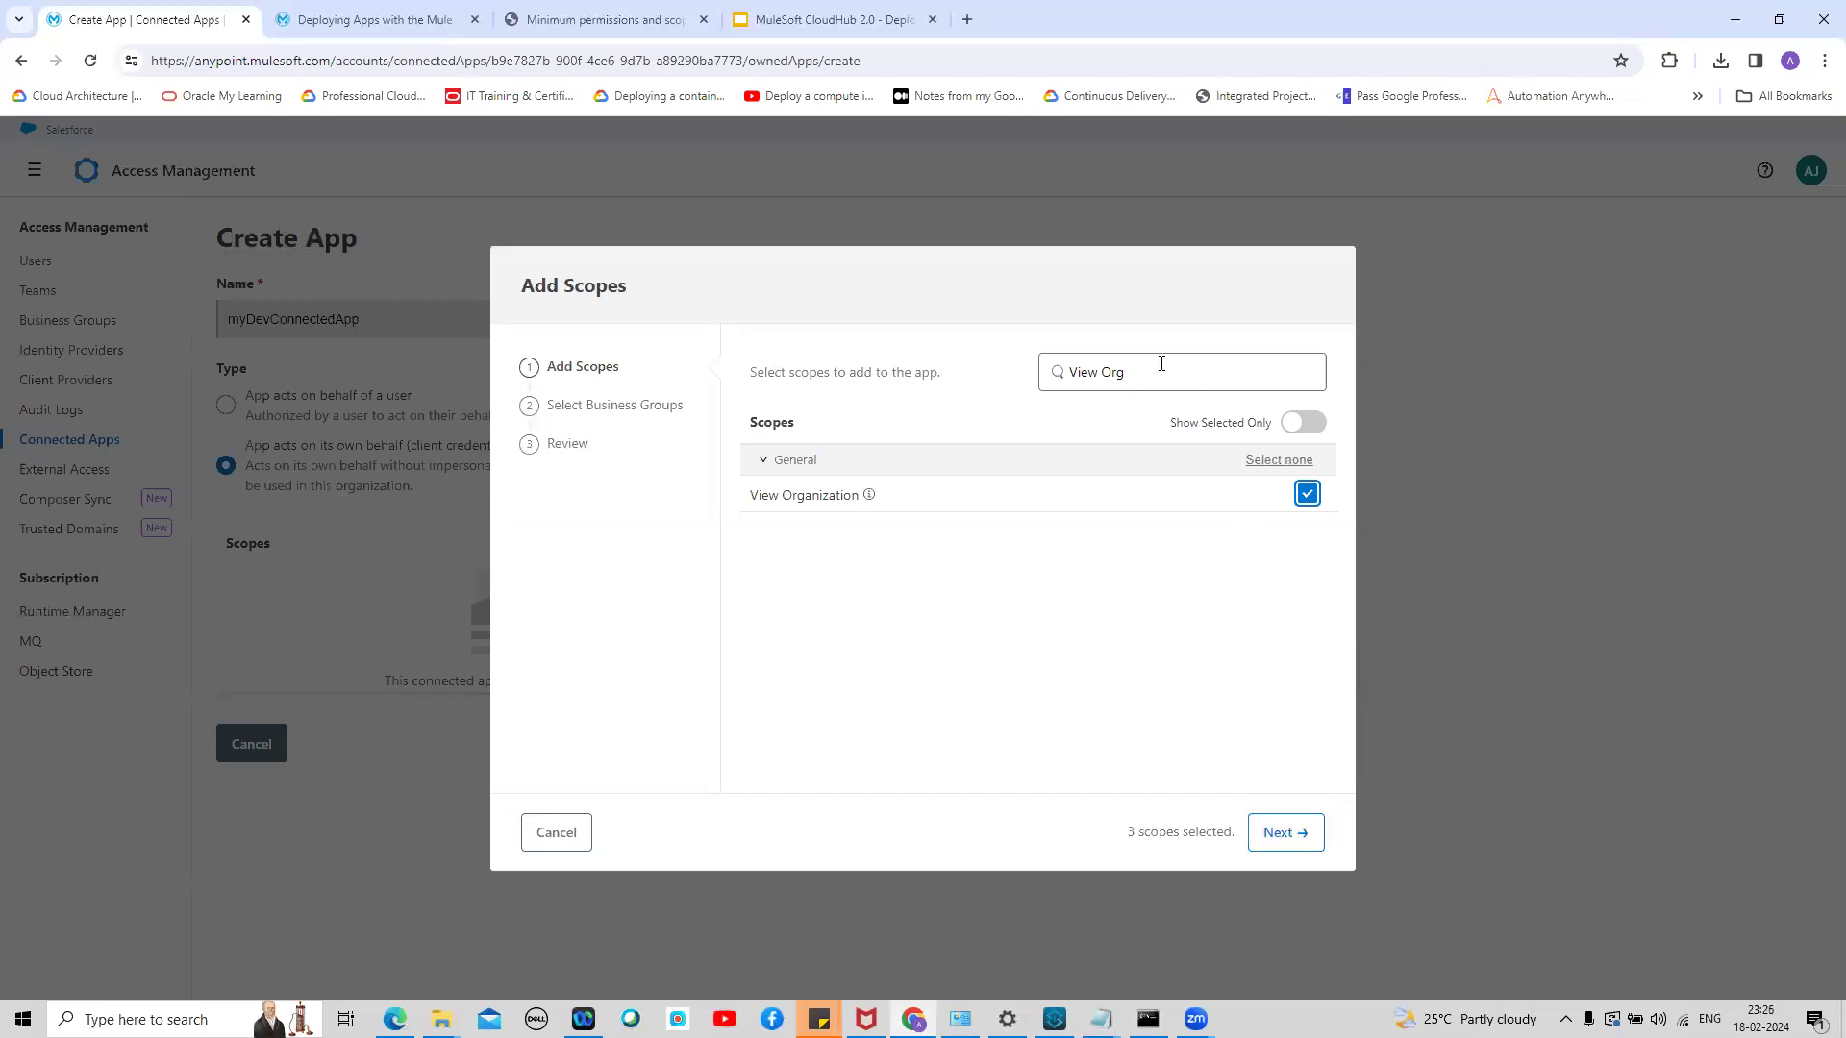
# Filter the scopes by "Create" and select the Create Applications scope under Runtime Manager
pyautogui.moveTo(1161, 366); pyautogui.dragTo(1064, 368)
pyautogui.write('Createw')
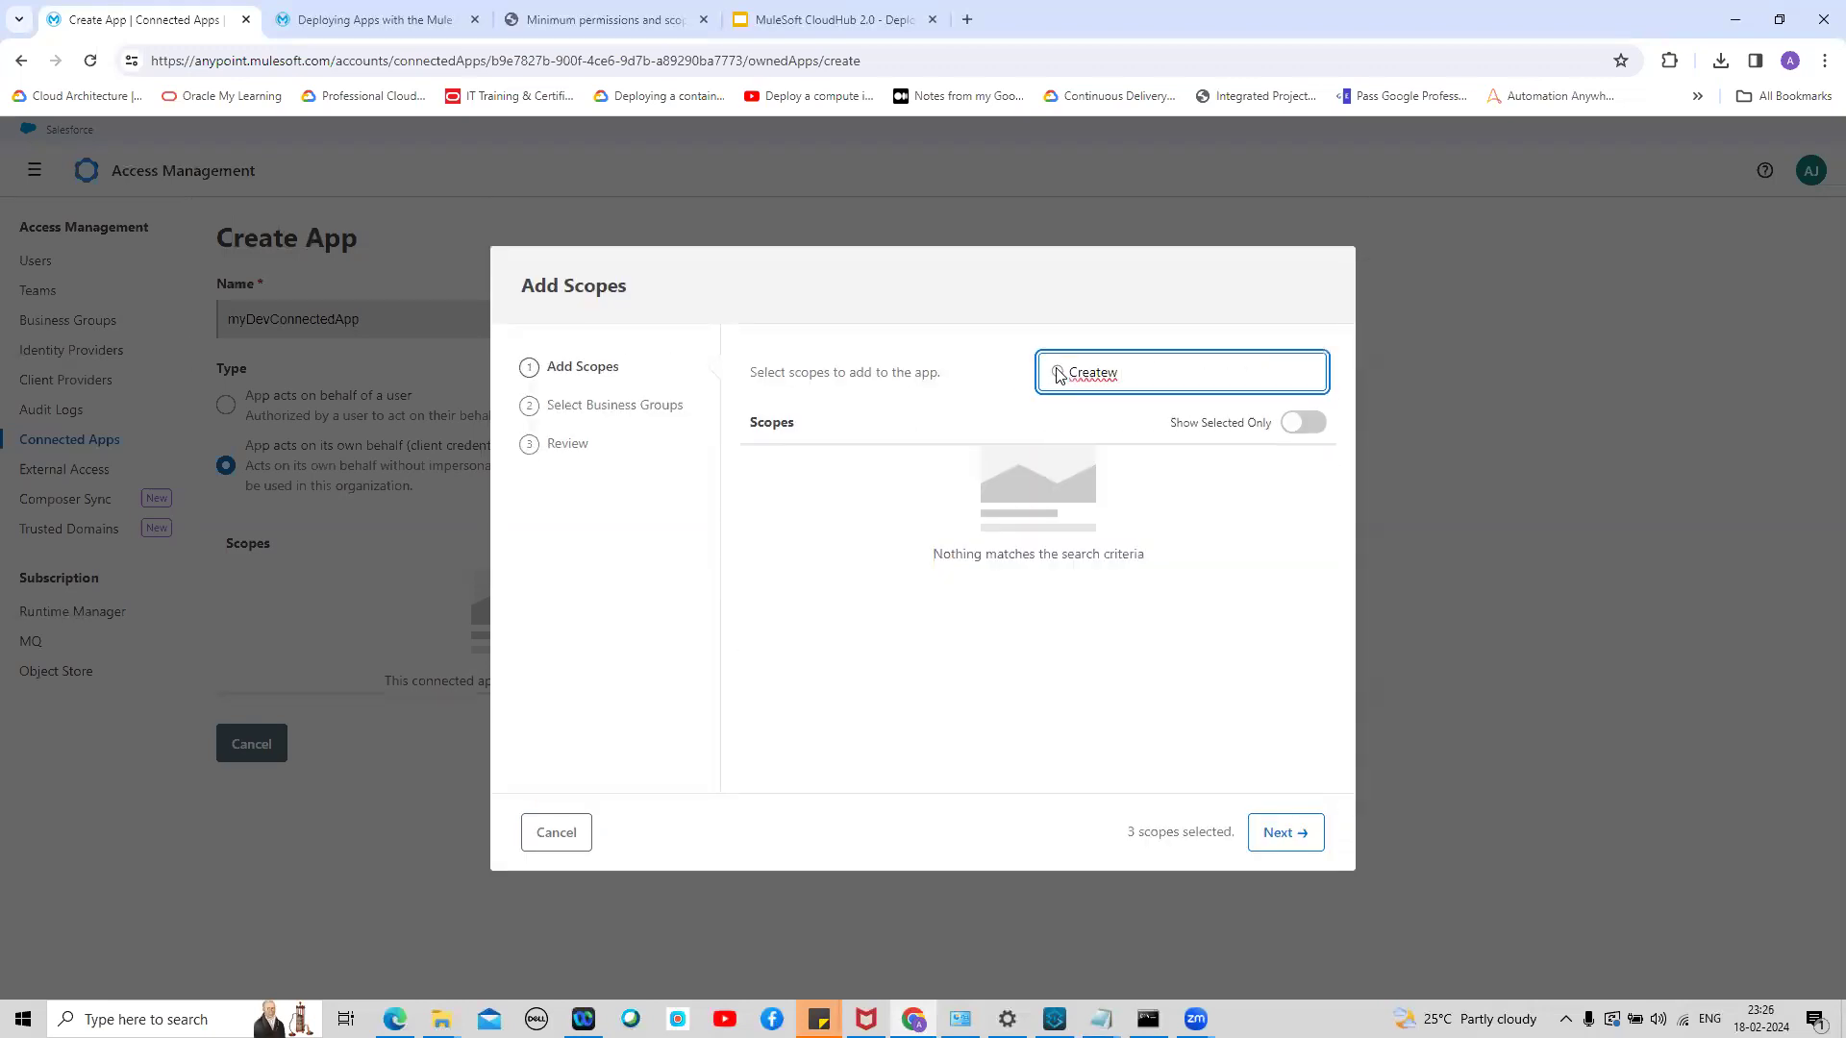
pyautogui.press('BackSpace')
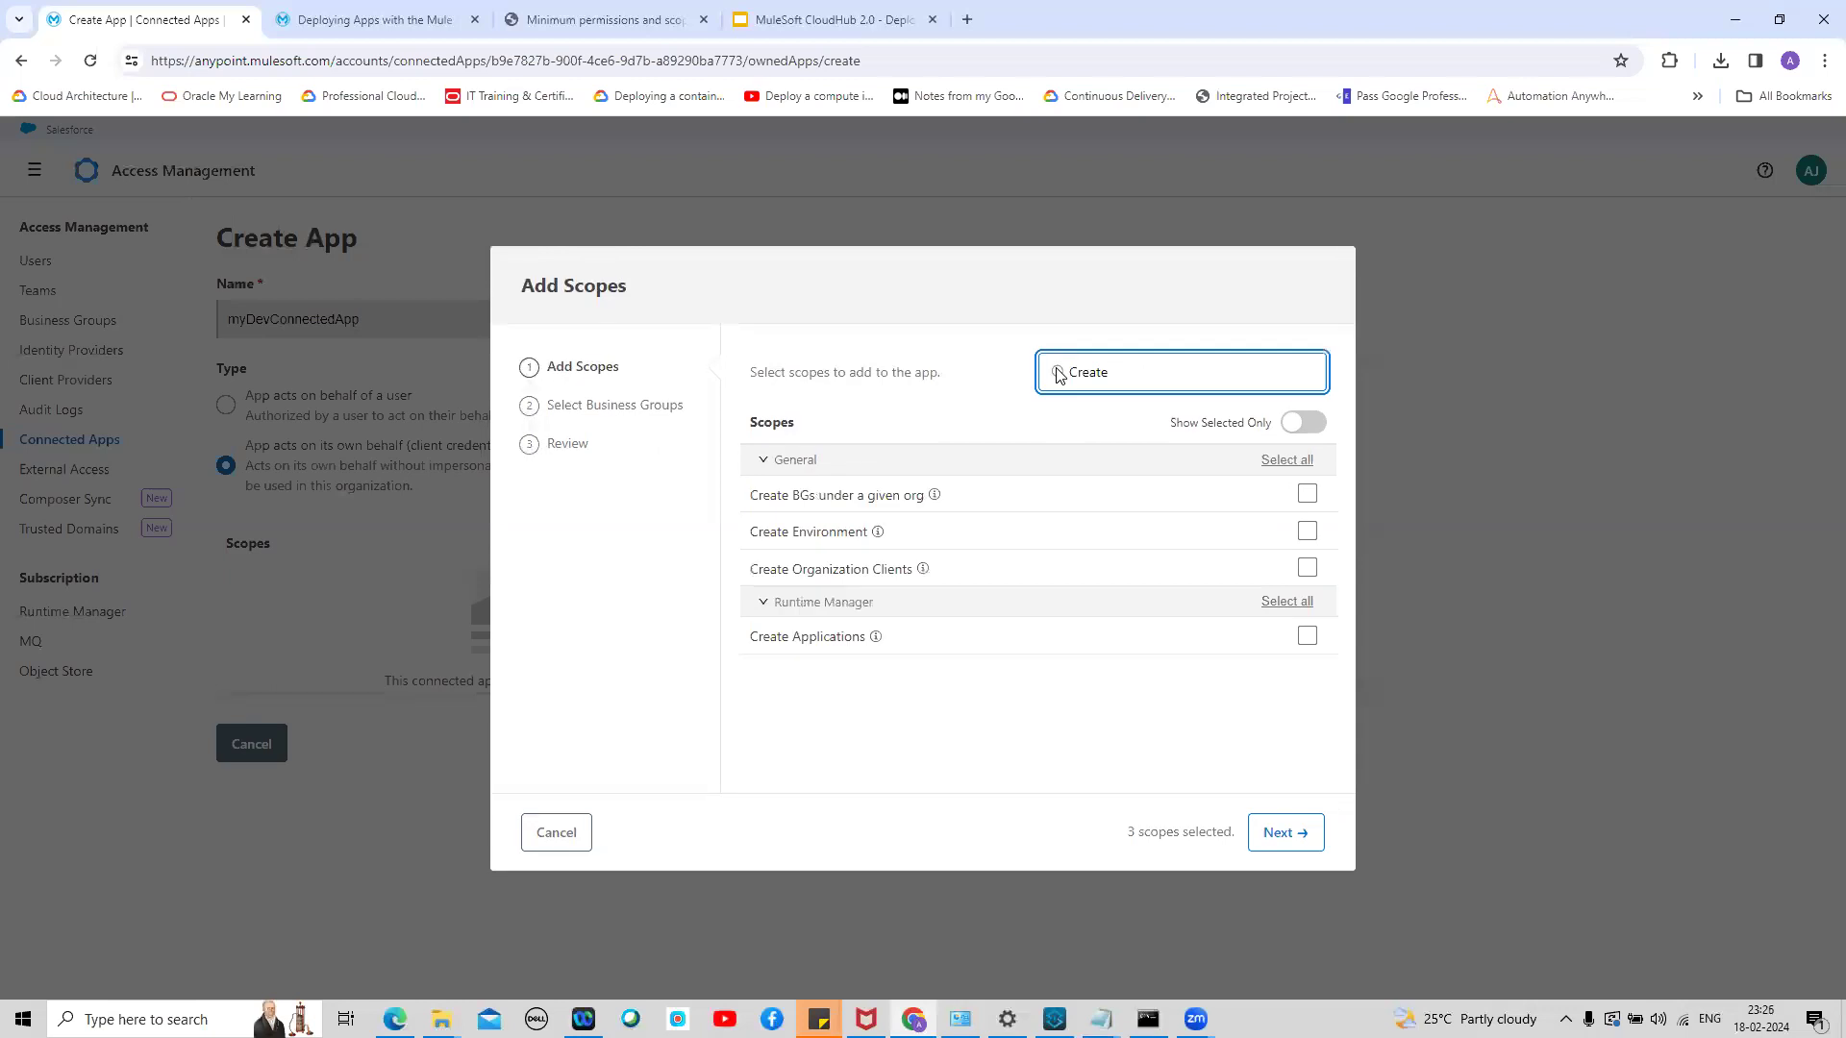
pyautogui.click(1307, 637)
# Check the scope notes, filter the scopes by "Read app", and select the Read Applications scope
pyautogui.moveTo(1115, 372); pyautogui.dragTo(1062, 375)
pyautogui.press('BackSpace')
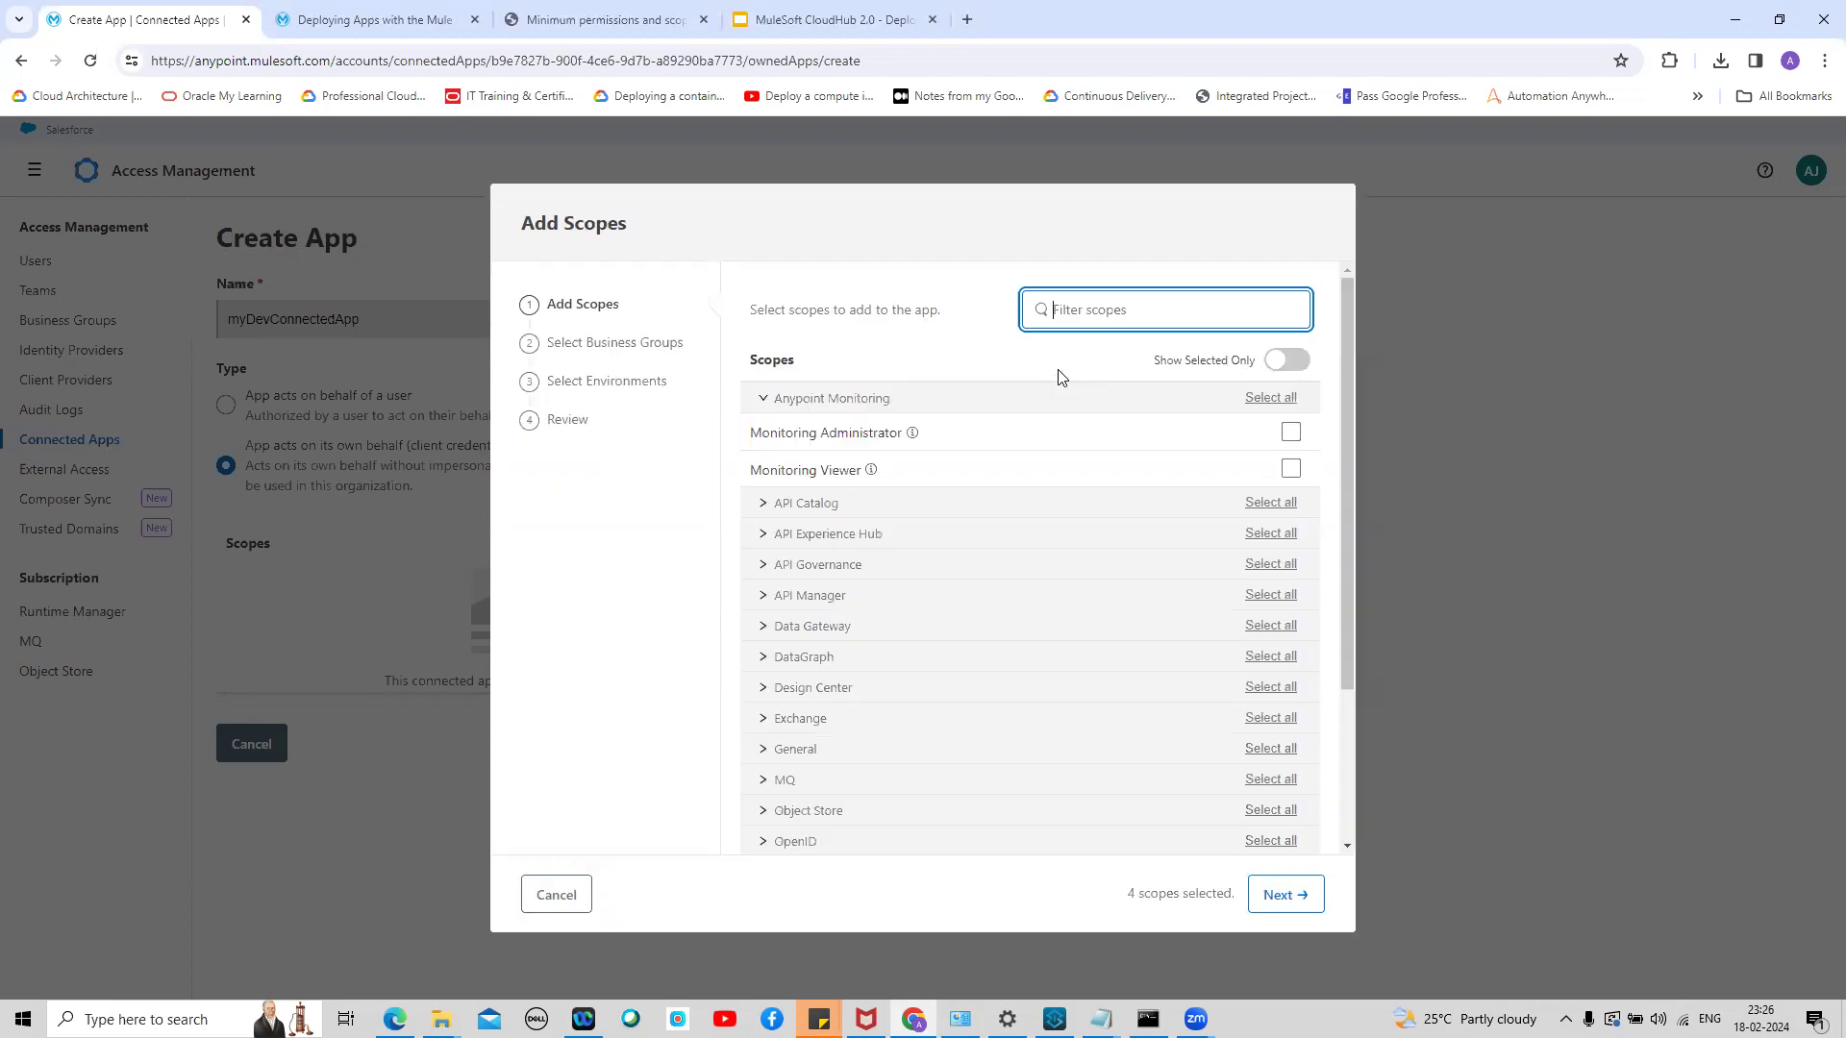
pyautogui.hotkey('alt', 'Tab')
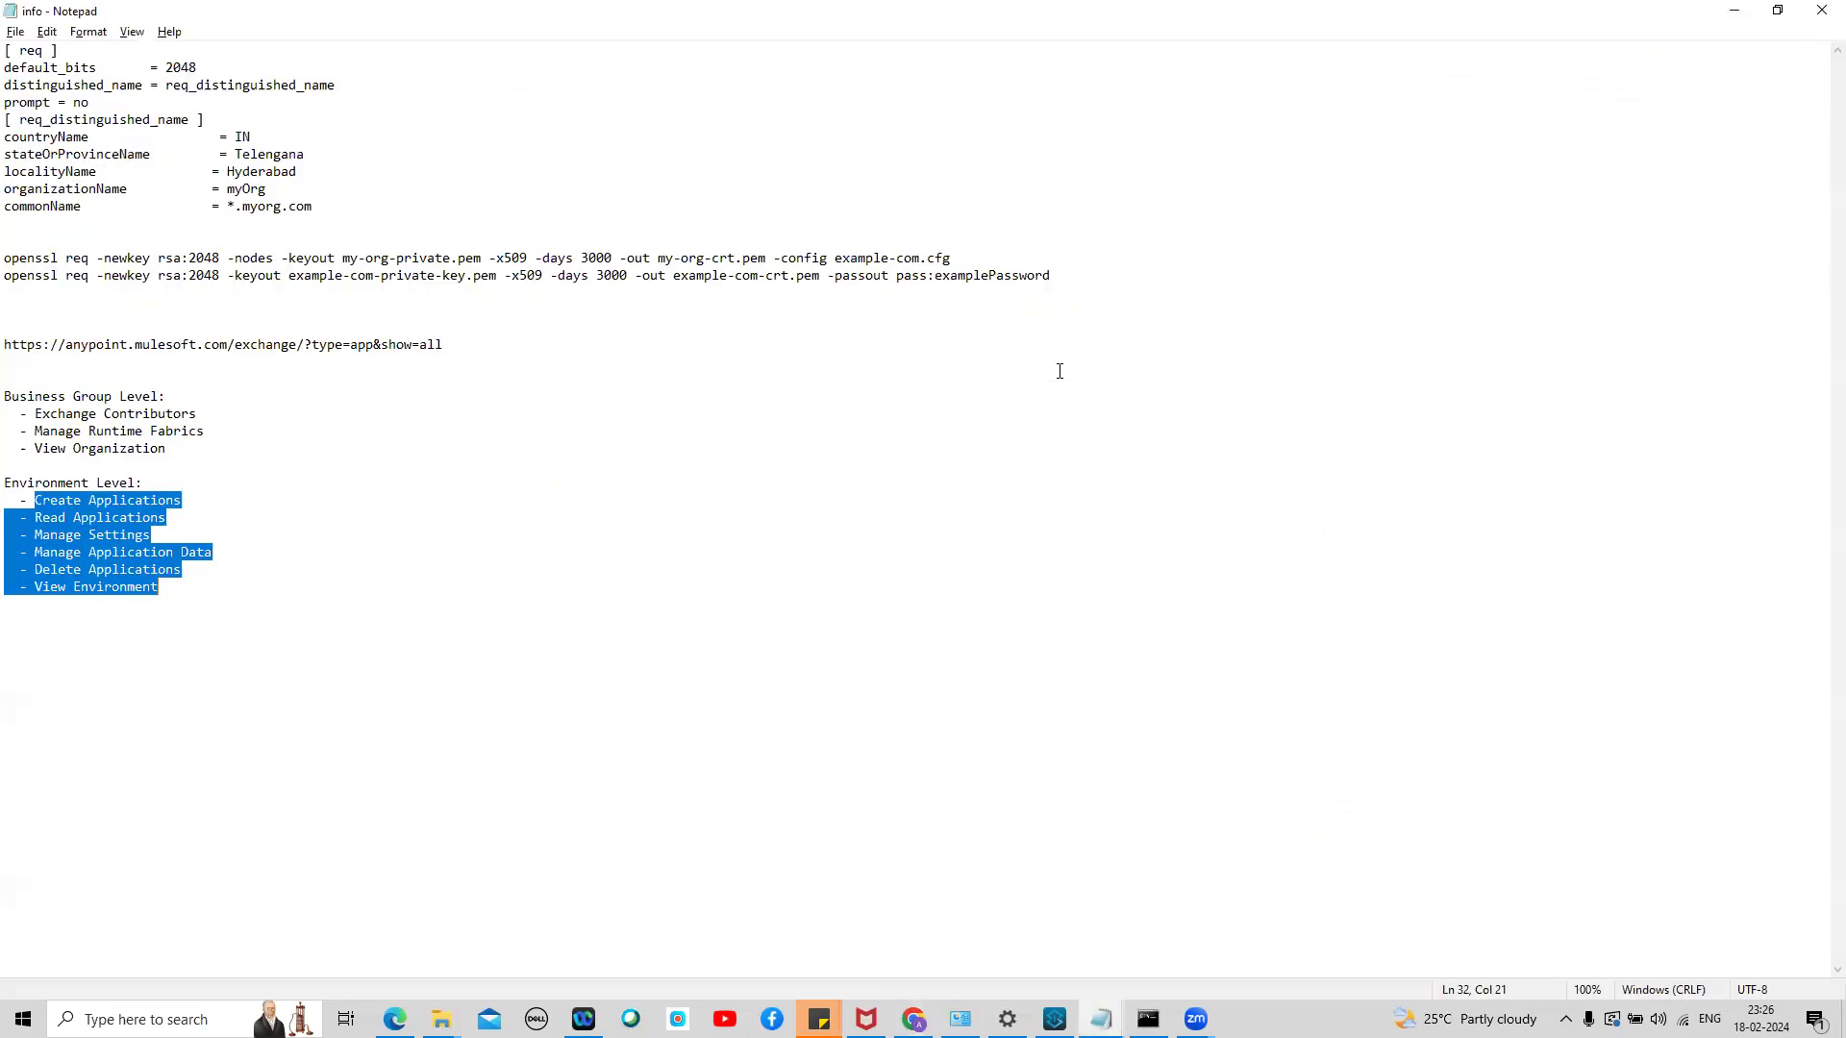
pyautogui.hotkey('alt', 'Tab')
pyautogui.write('Read')
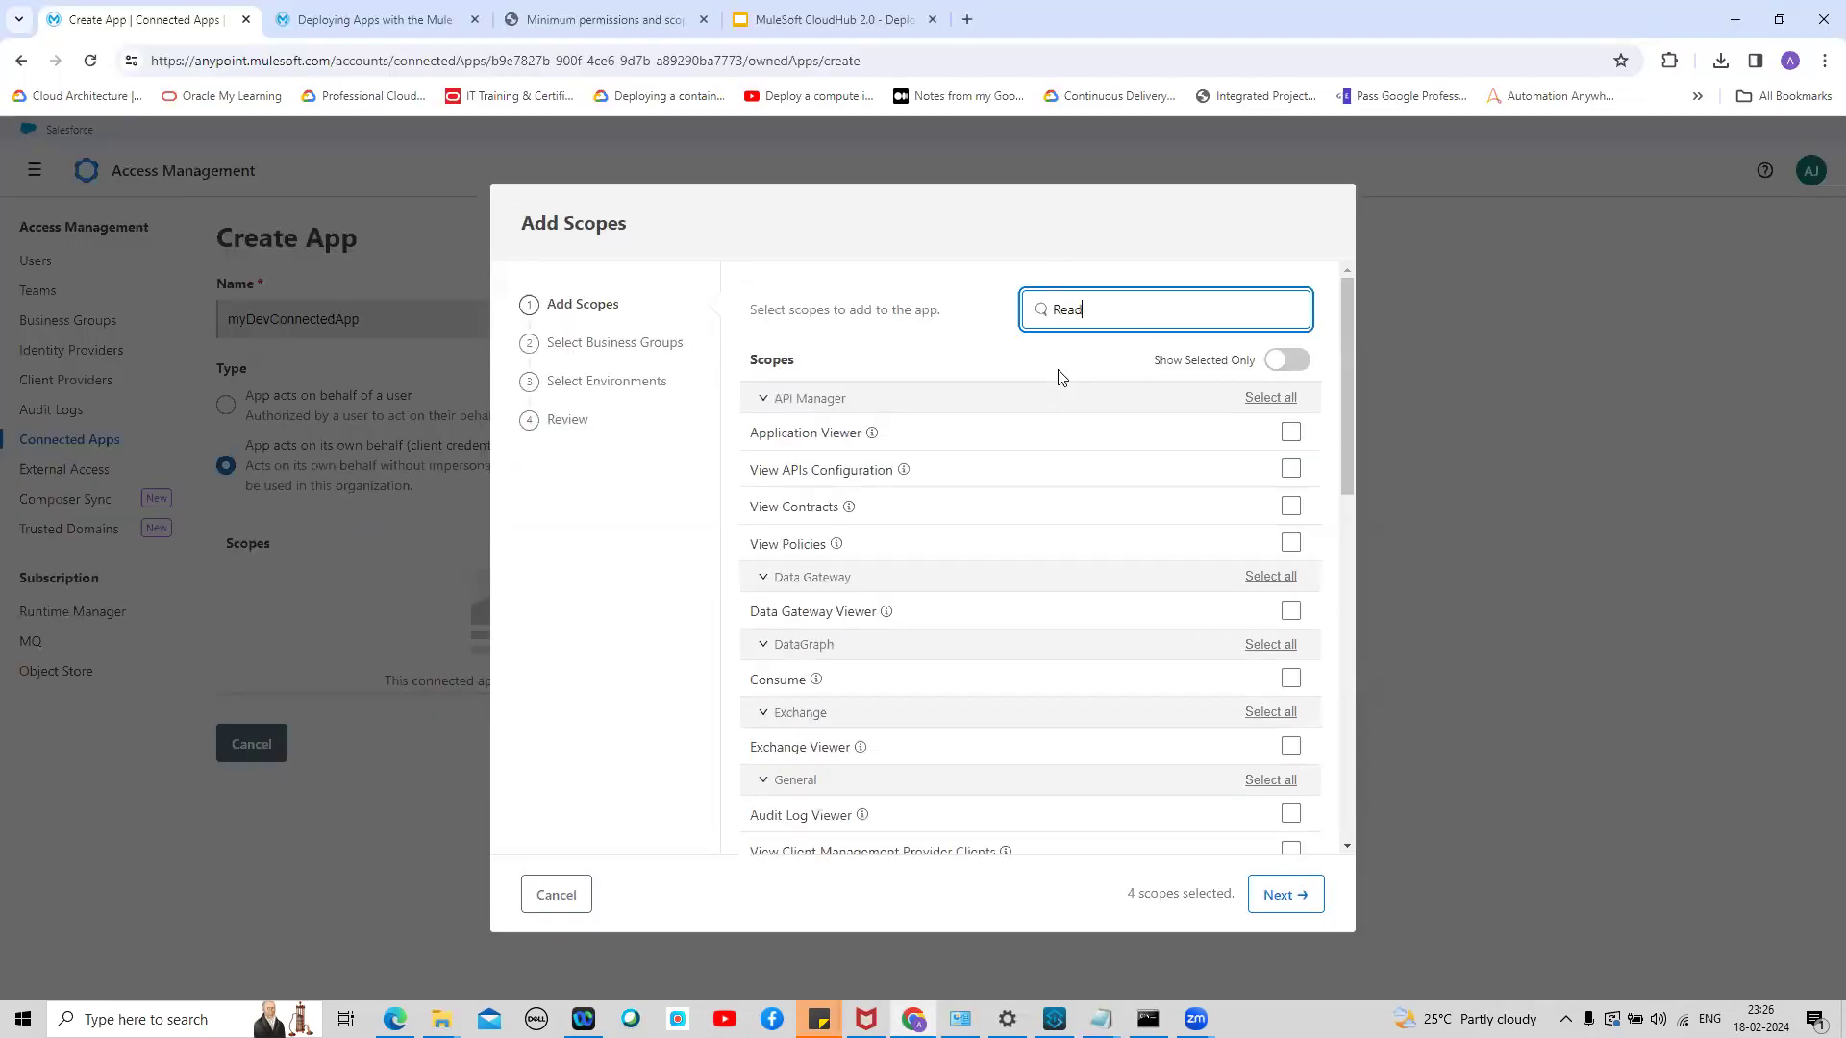
pyautogui.write(' app')
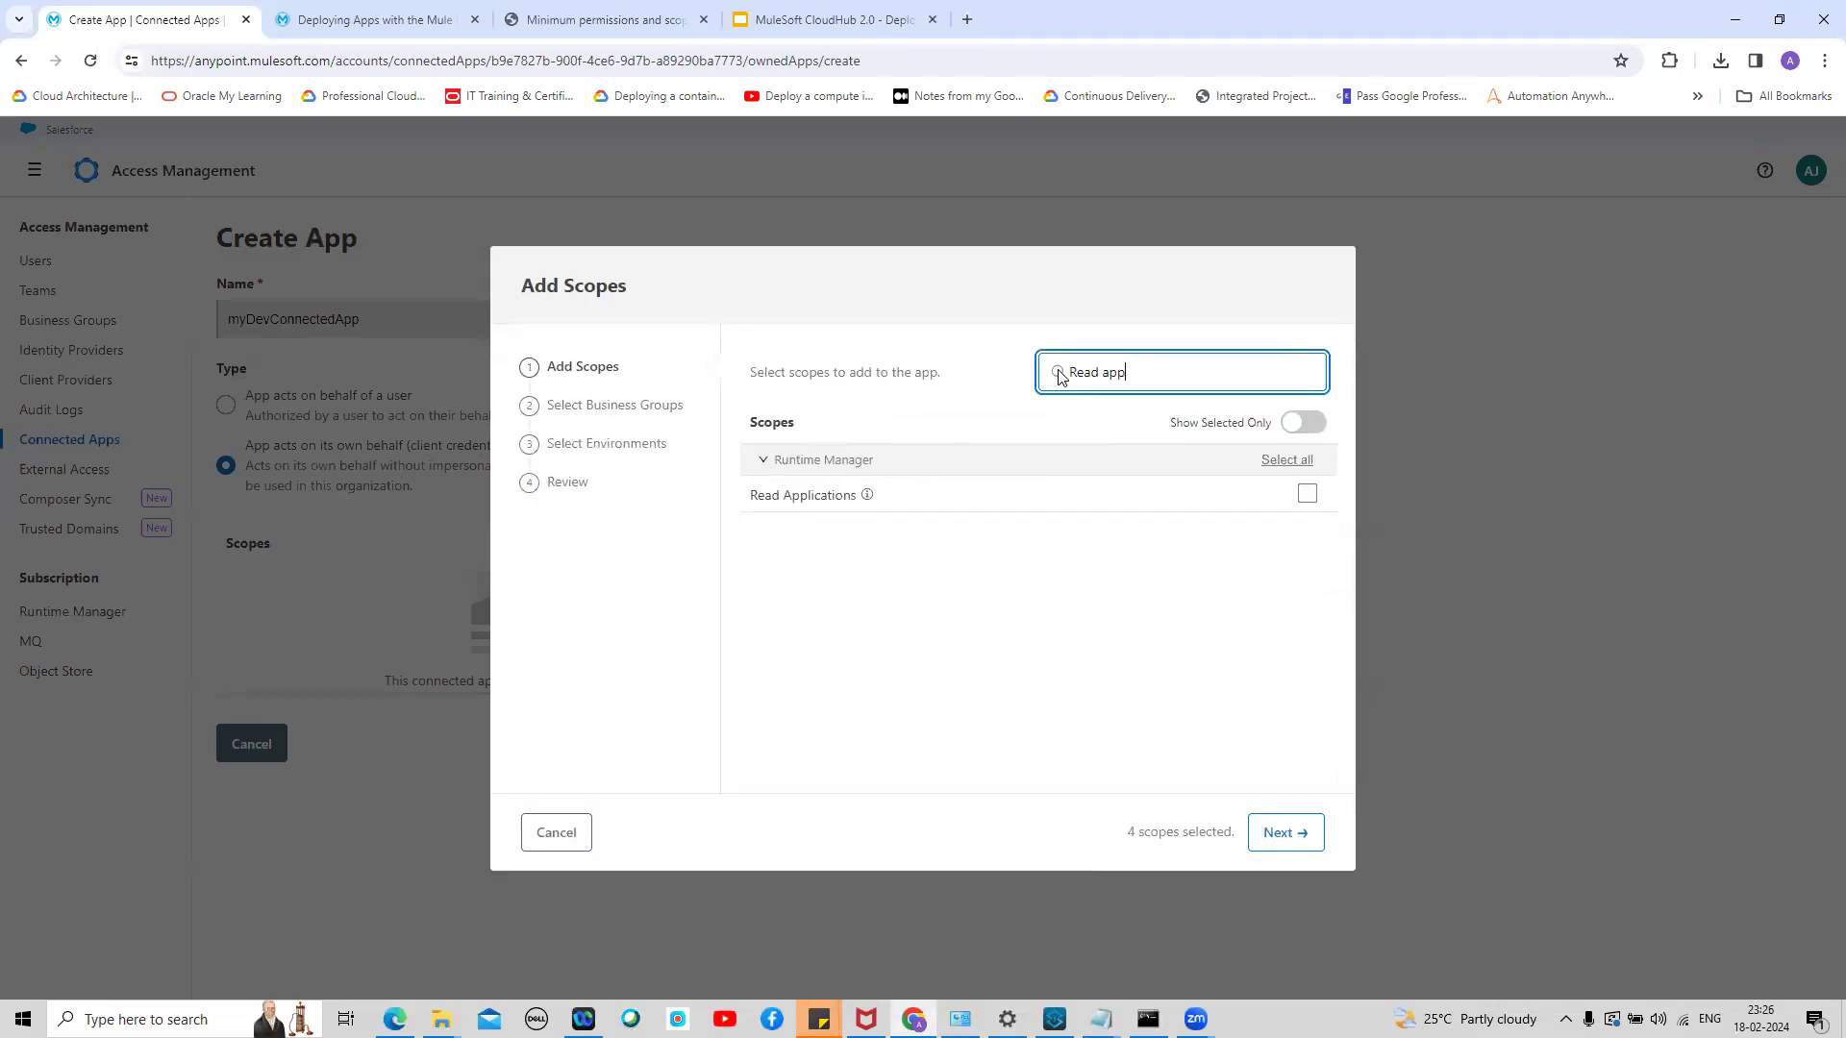
pyautogui.click(1306, 493)
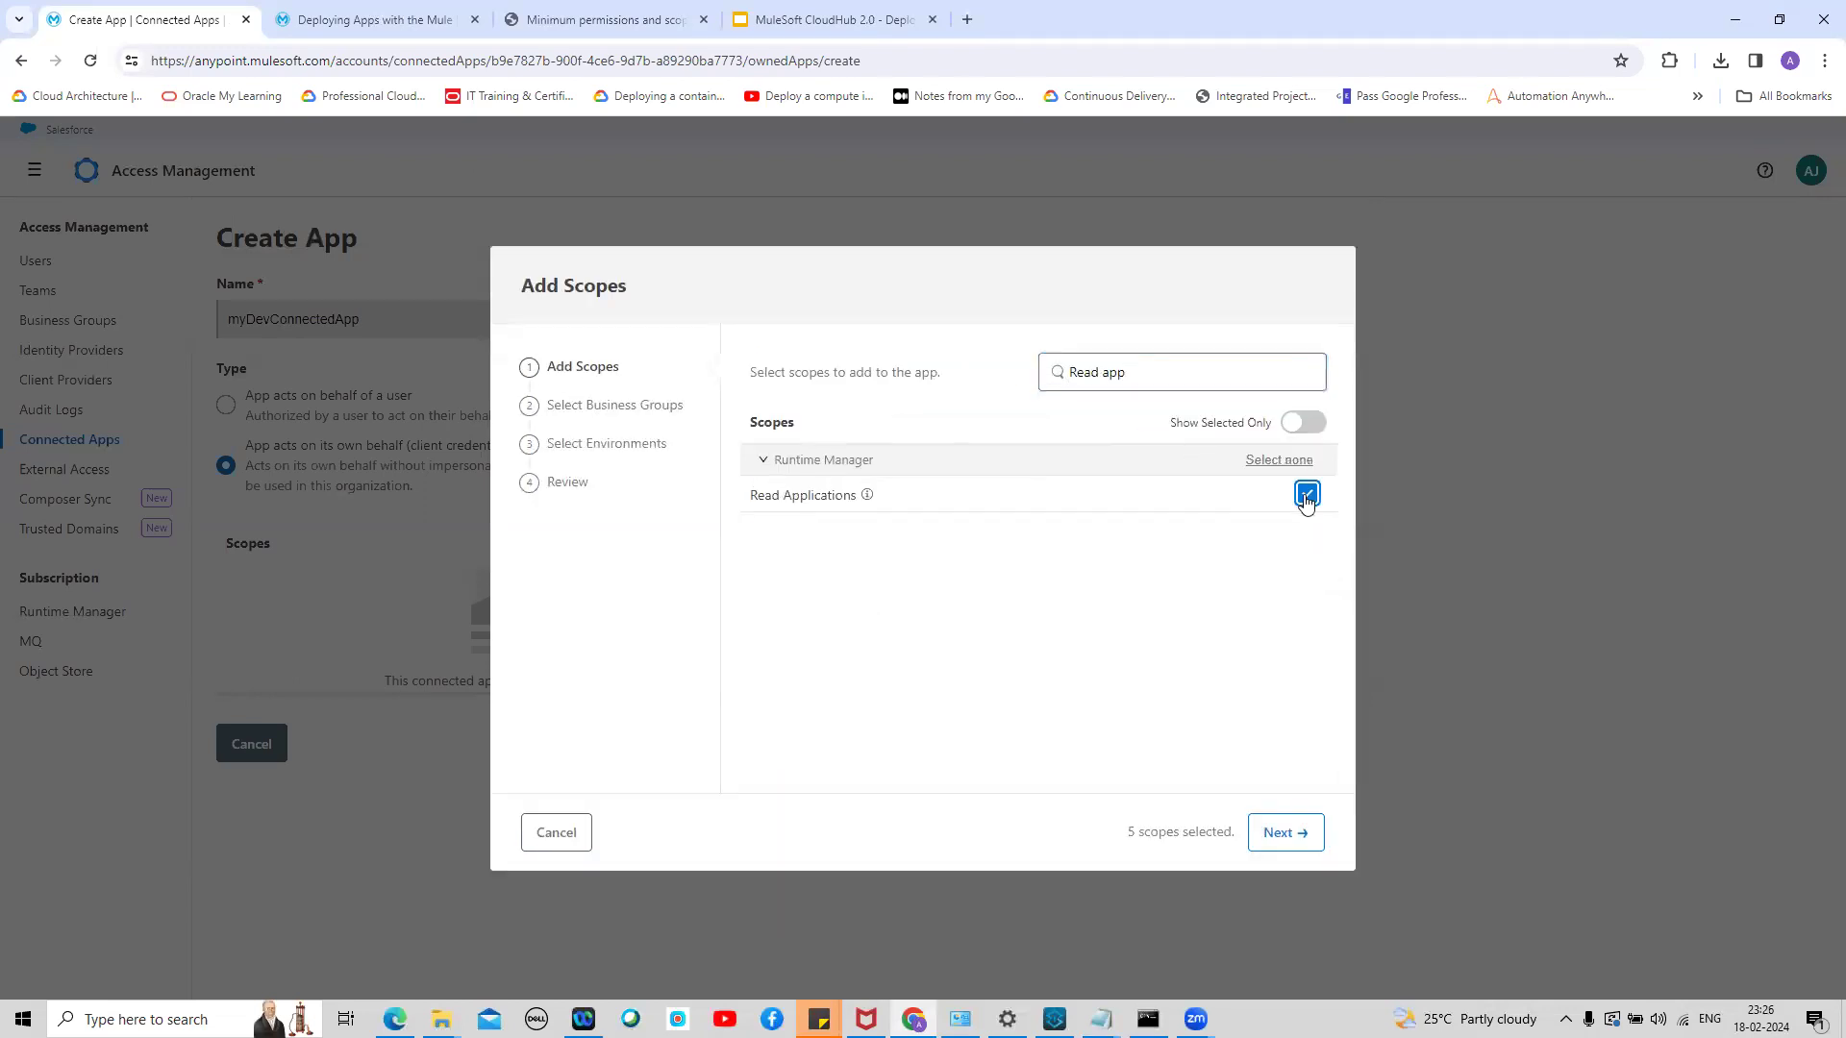
# Check the scope notes, filter the scopes by "Manage Settings", and select the Manage Settings scope
pyautogui.moveTo(1156, 375); pyautogui.dragTo(1023, 372)
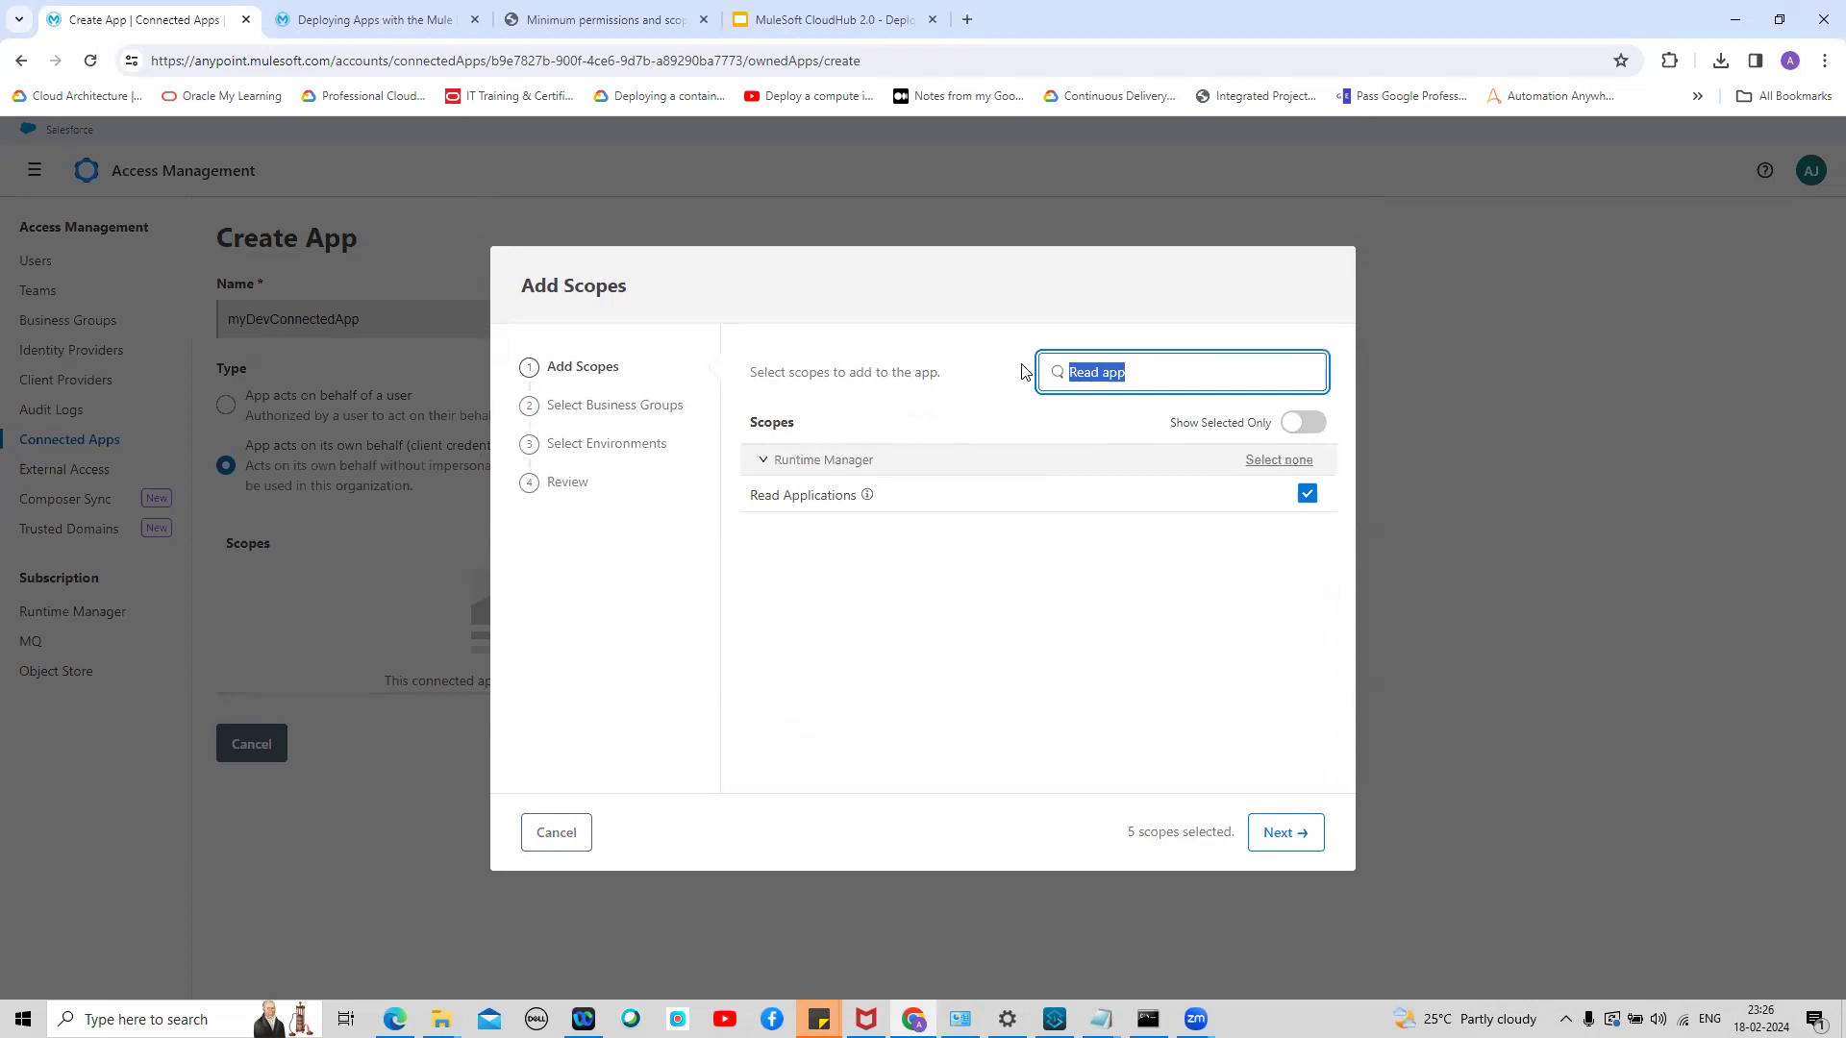
pyautogui.press('BackSpace')
pyautogui.hotkey('alt', 'Tab')
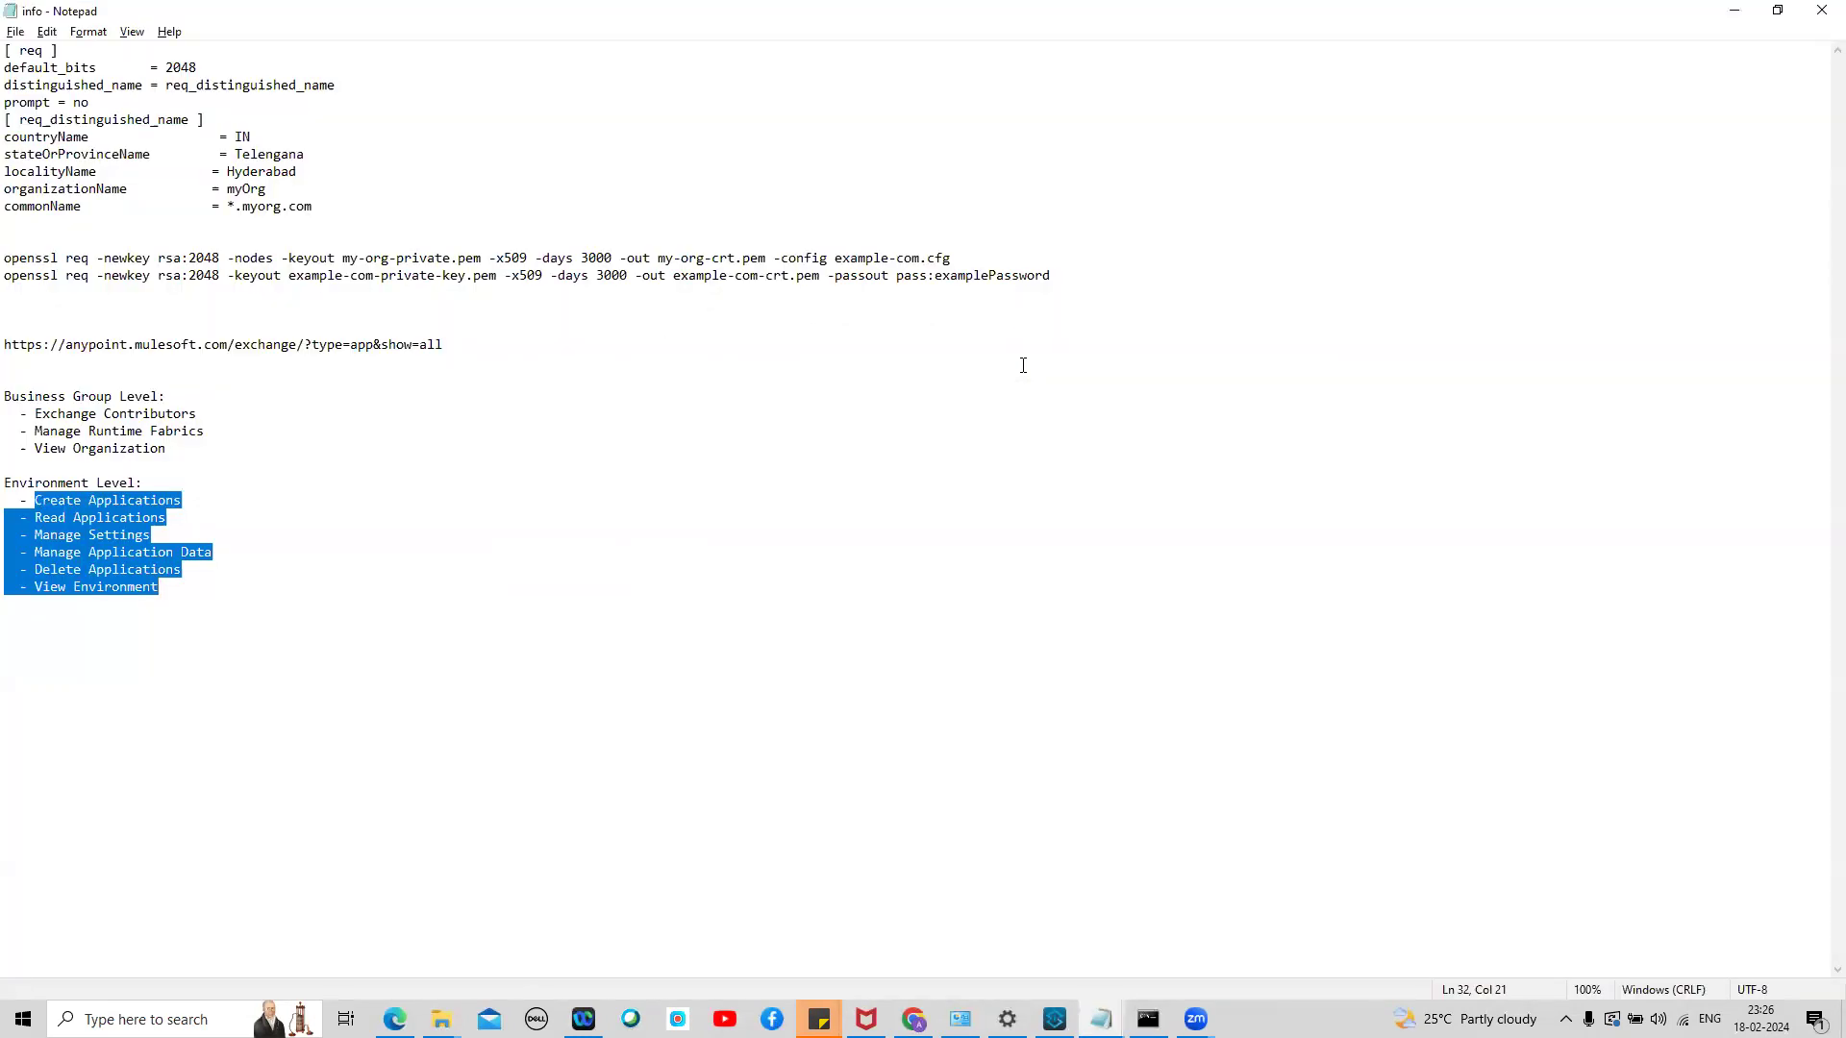
pyautogui.hotkey('alt', 'Tab')
pyautogui.write('Manage ')
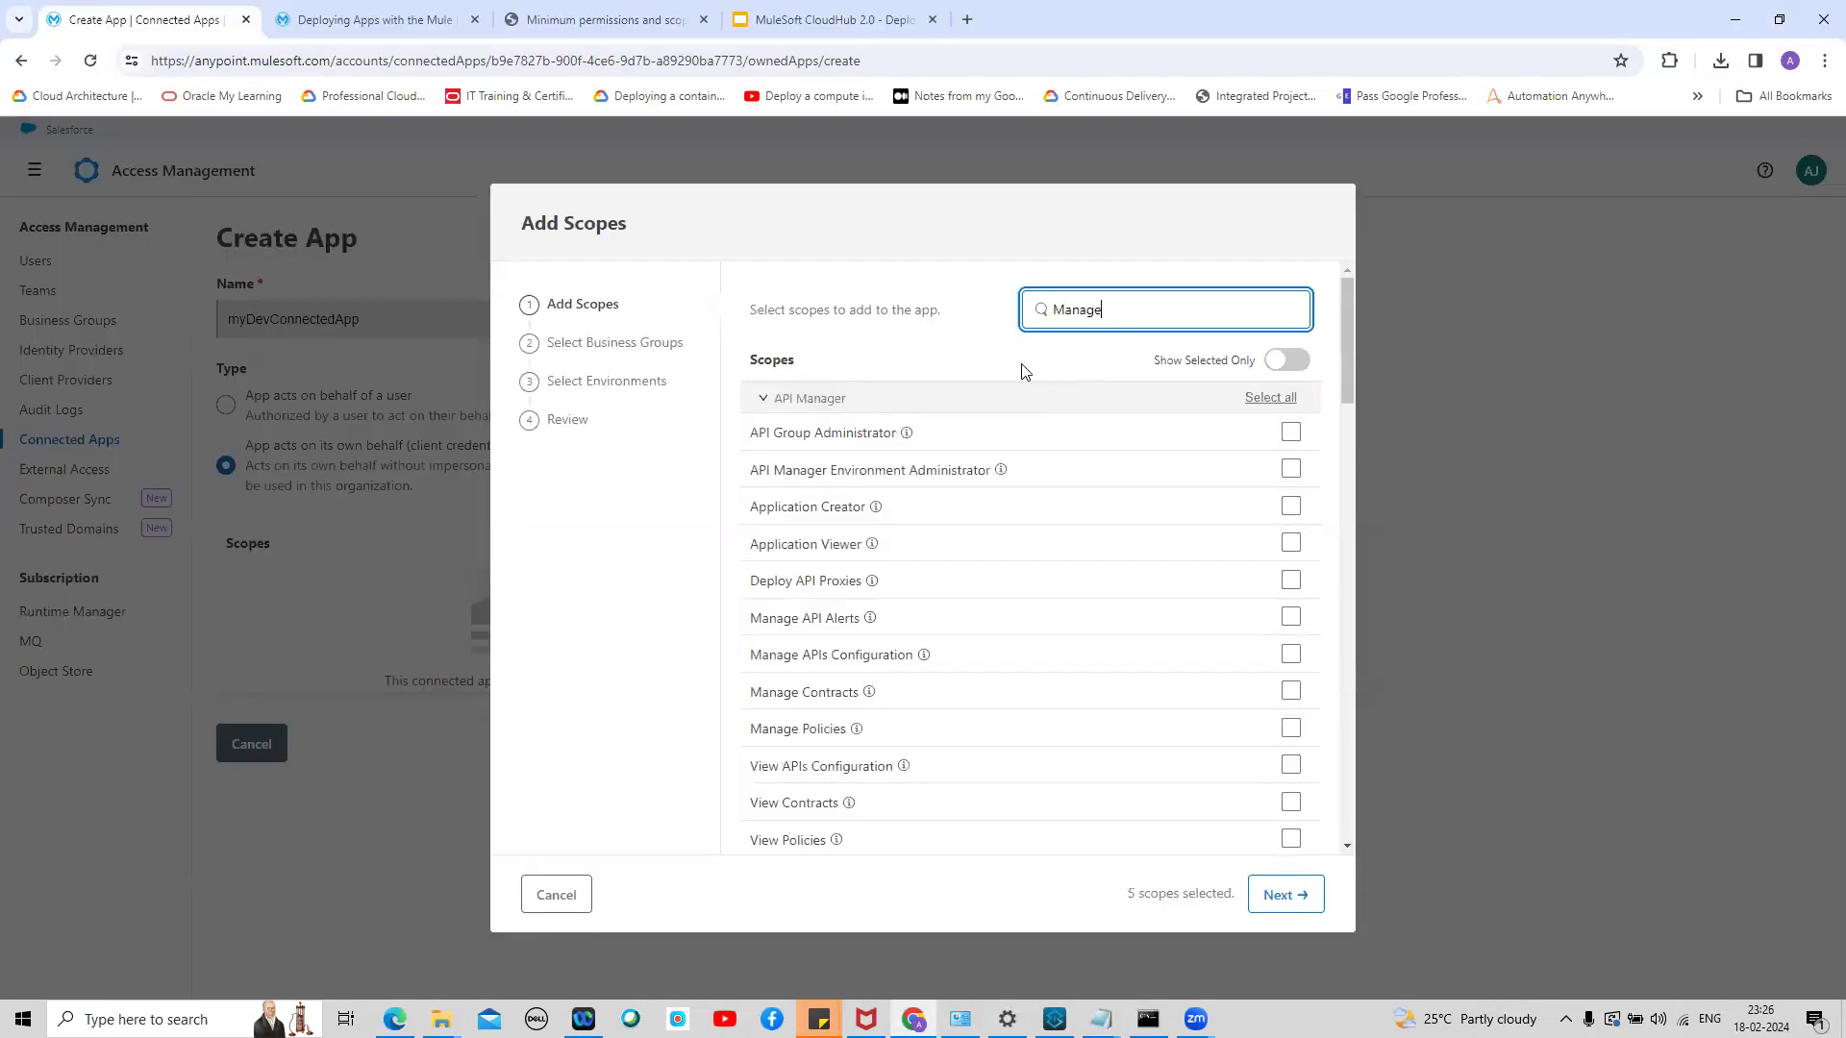
pyautogui.write('Settings')
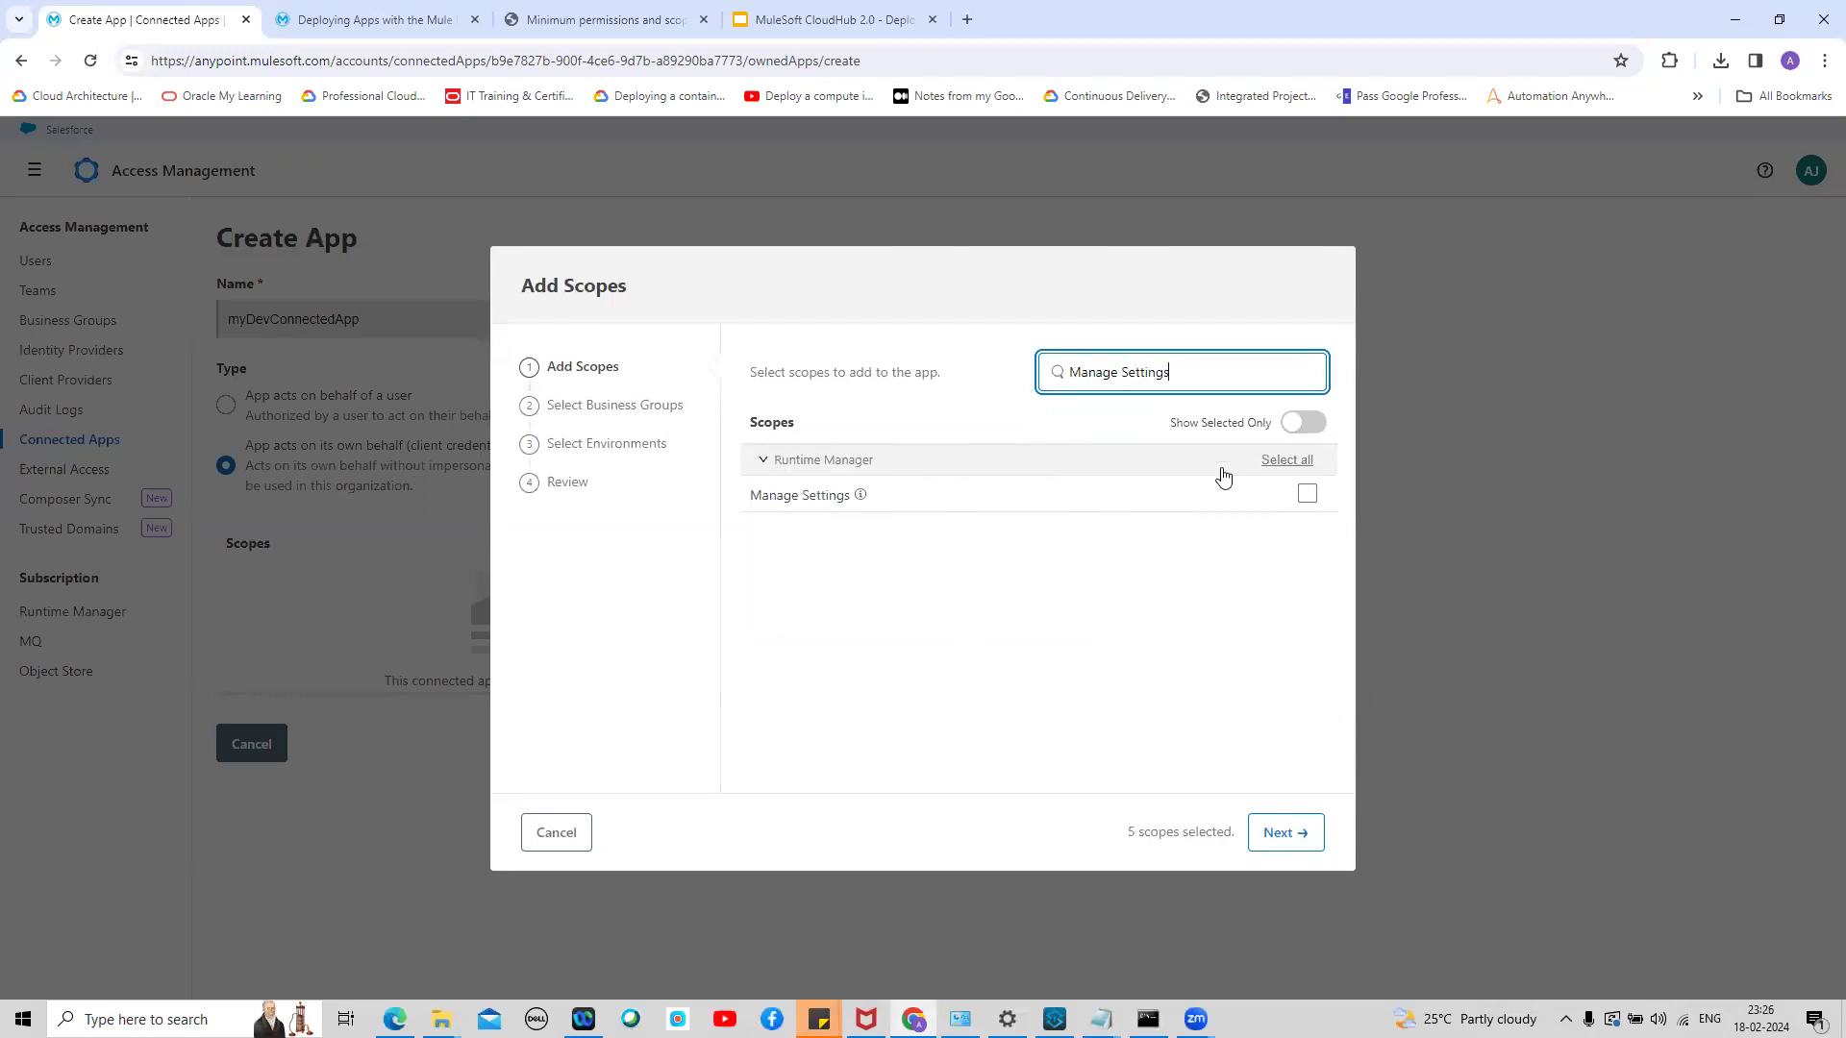
pyautogui.click(1306, 496)
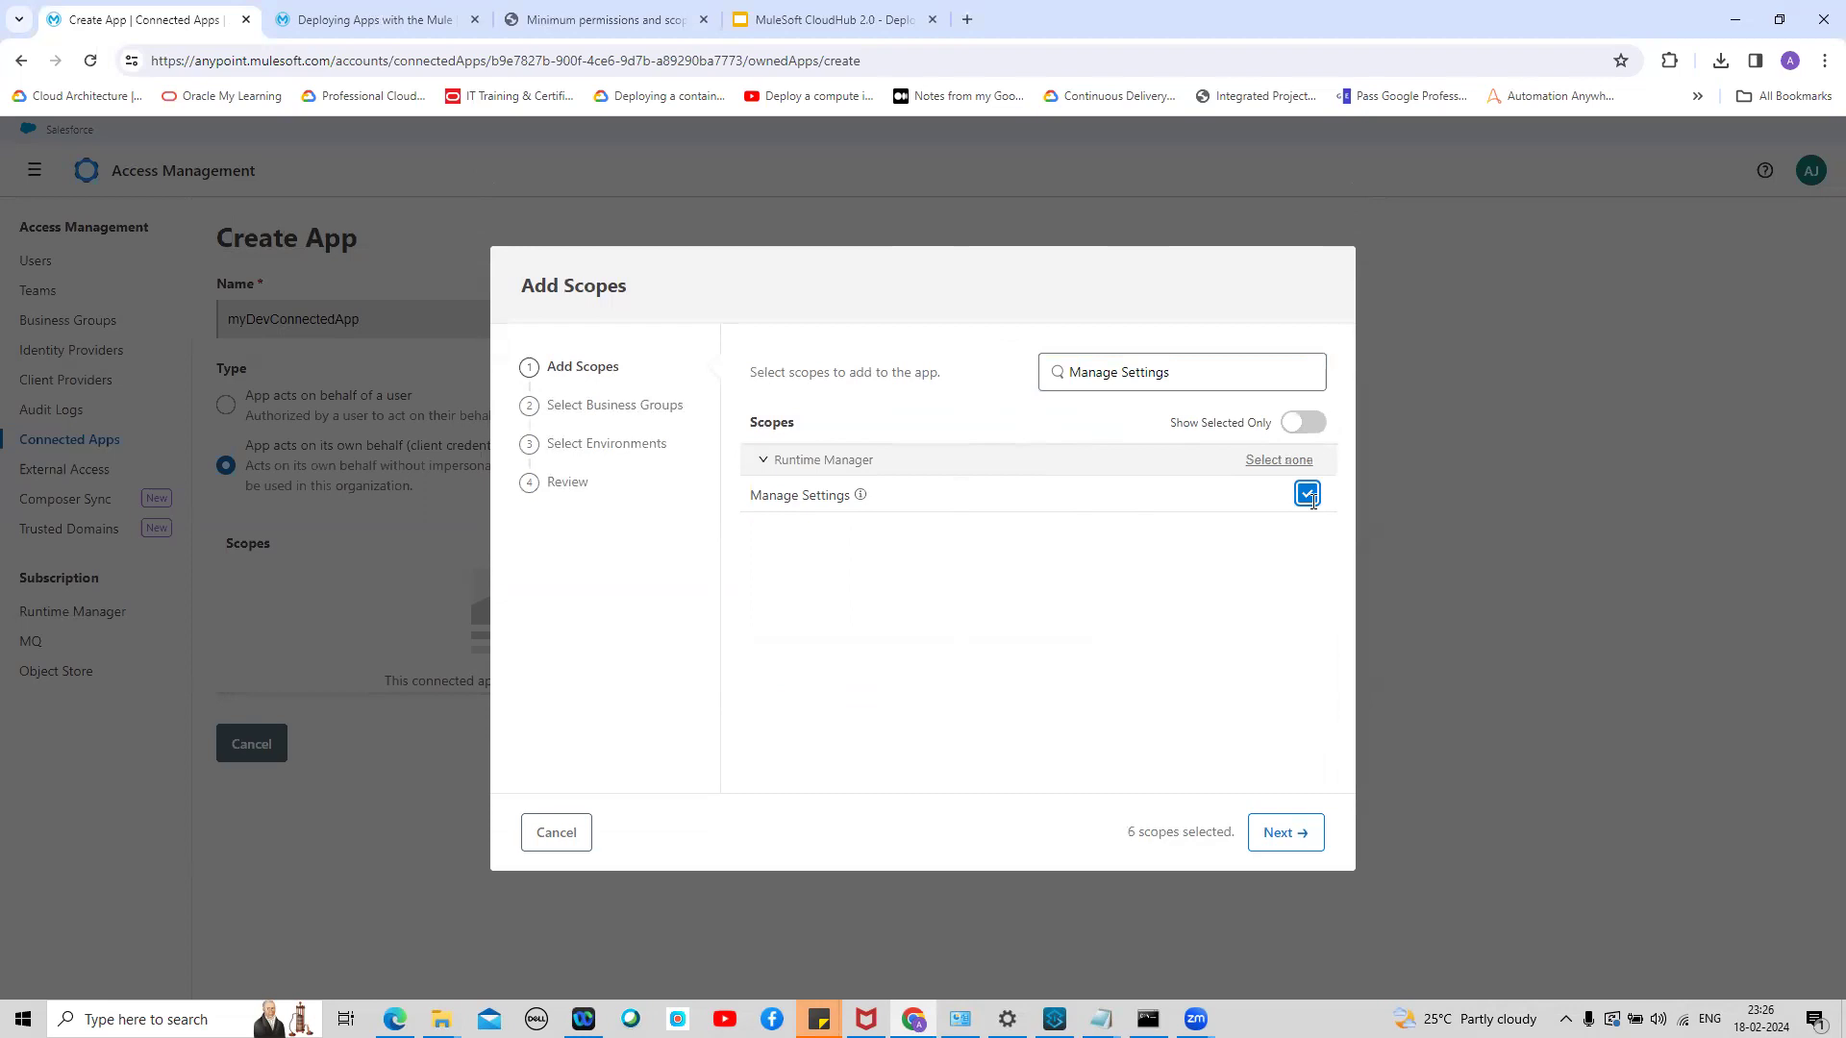
# Try to select the Manage Application Data scope from the scope notes, filtering the scopes by "Manage Application"
pyautogui.hotkey('alt', 'Tab')
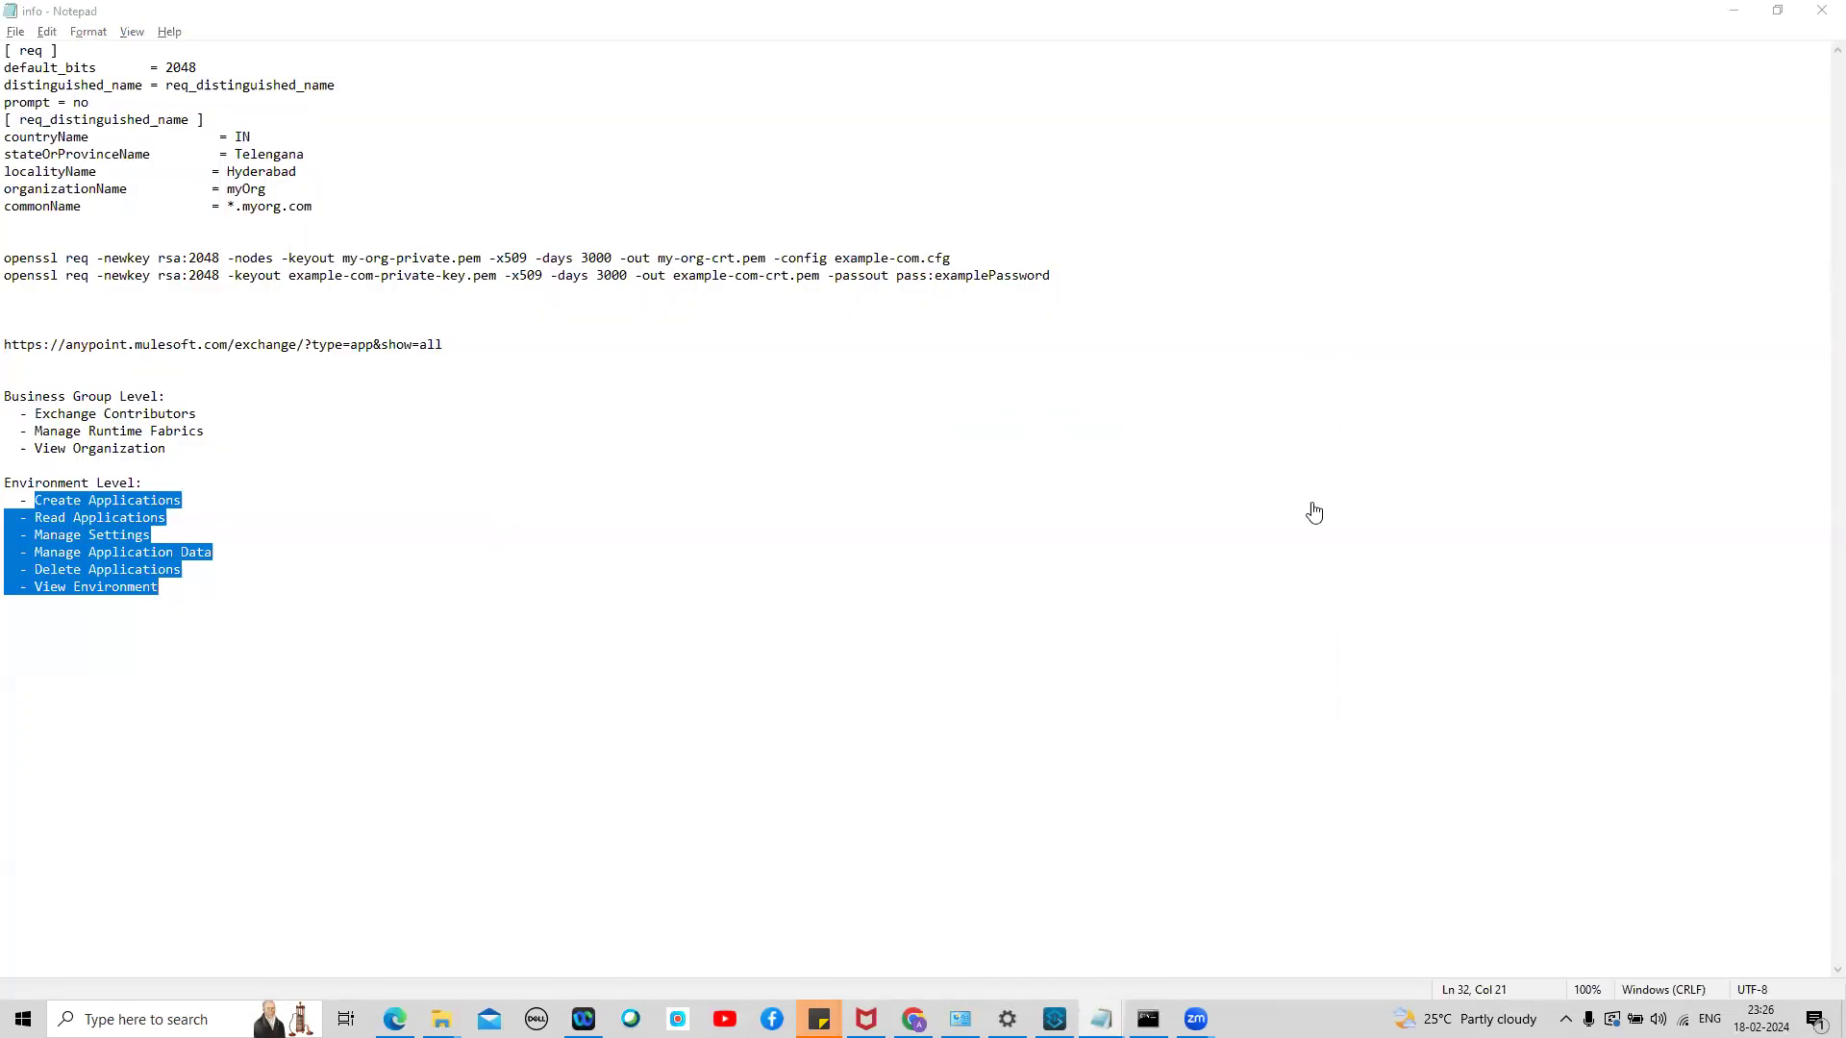
pyautogui.hotkey('alt', 'Tab')
pyautogui.moveTo(1170, 372); pyautogui.dragTo(1123, 381)
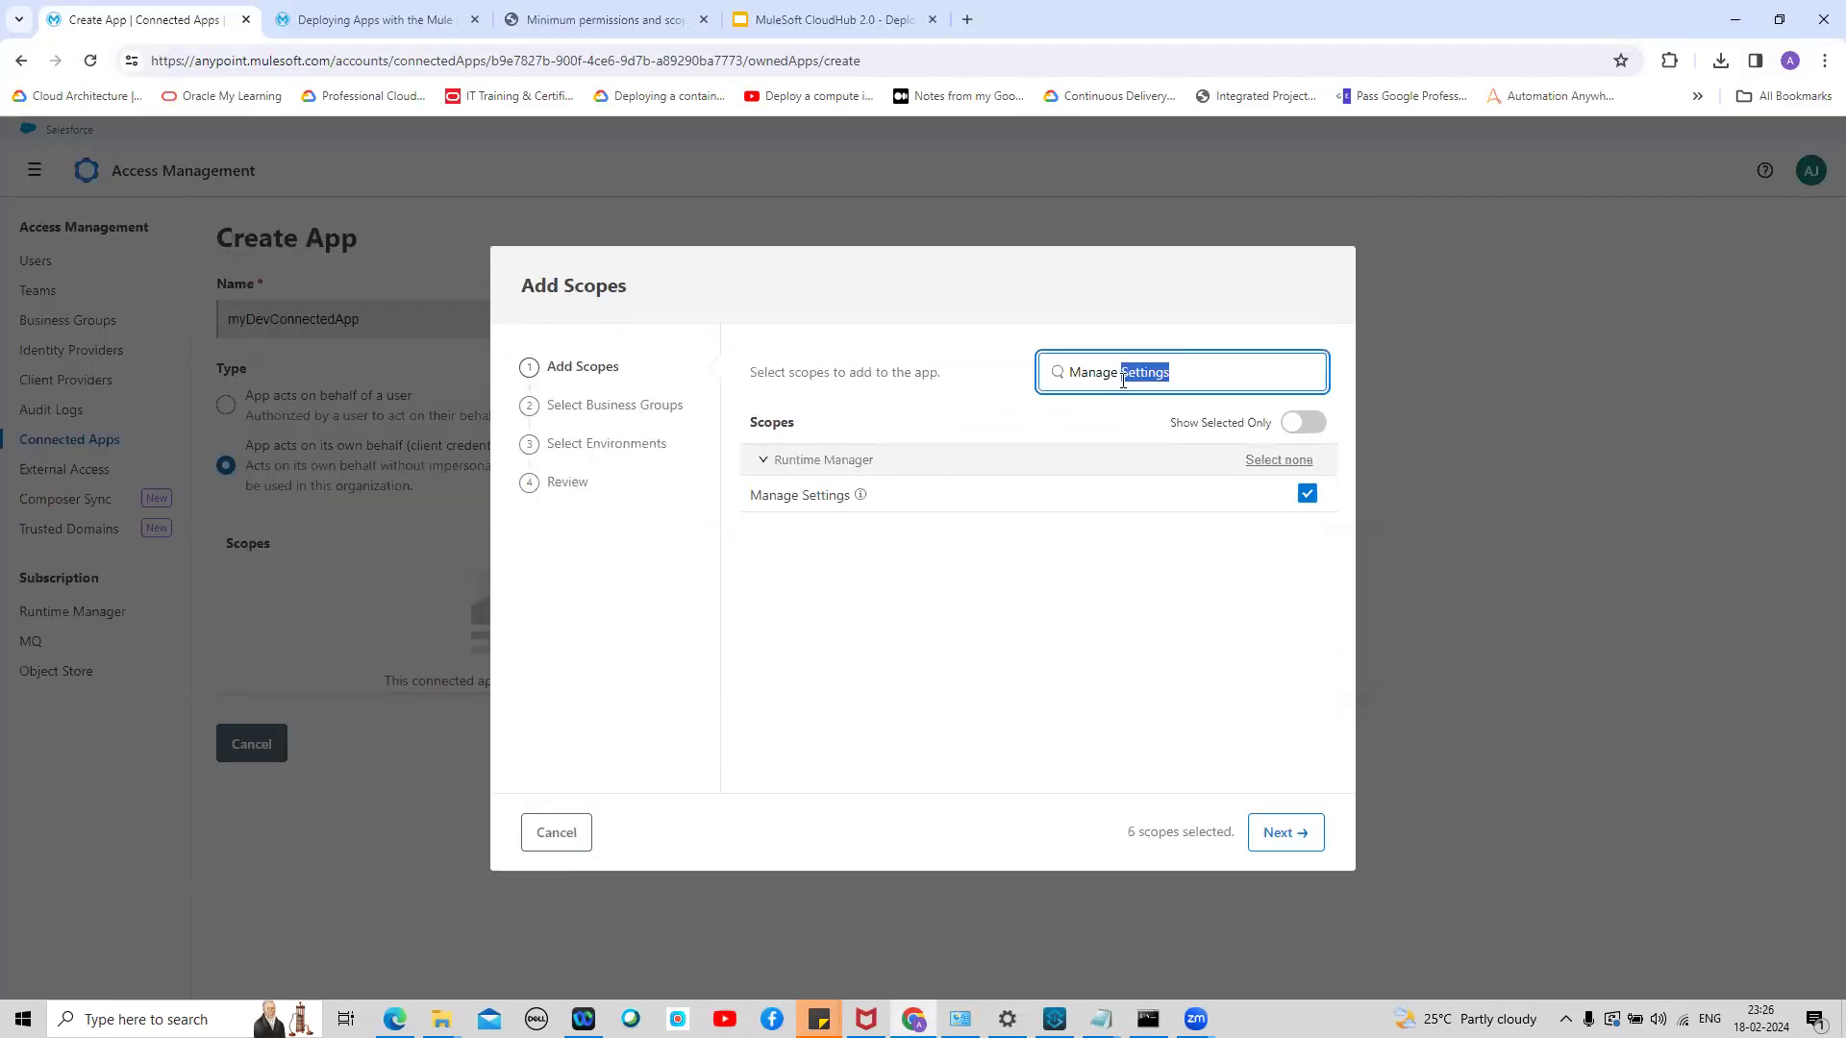
pyautogui.write('Applicatio')
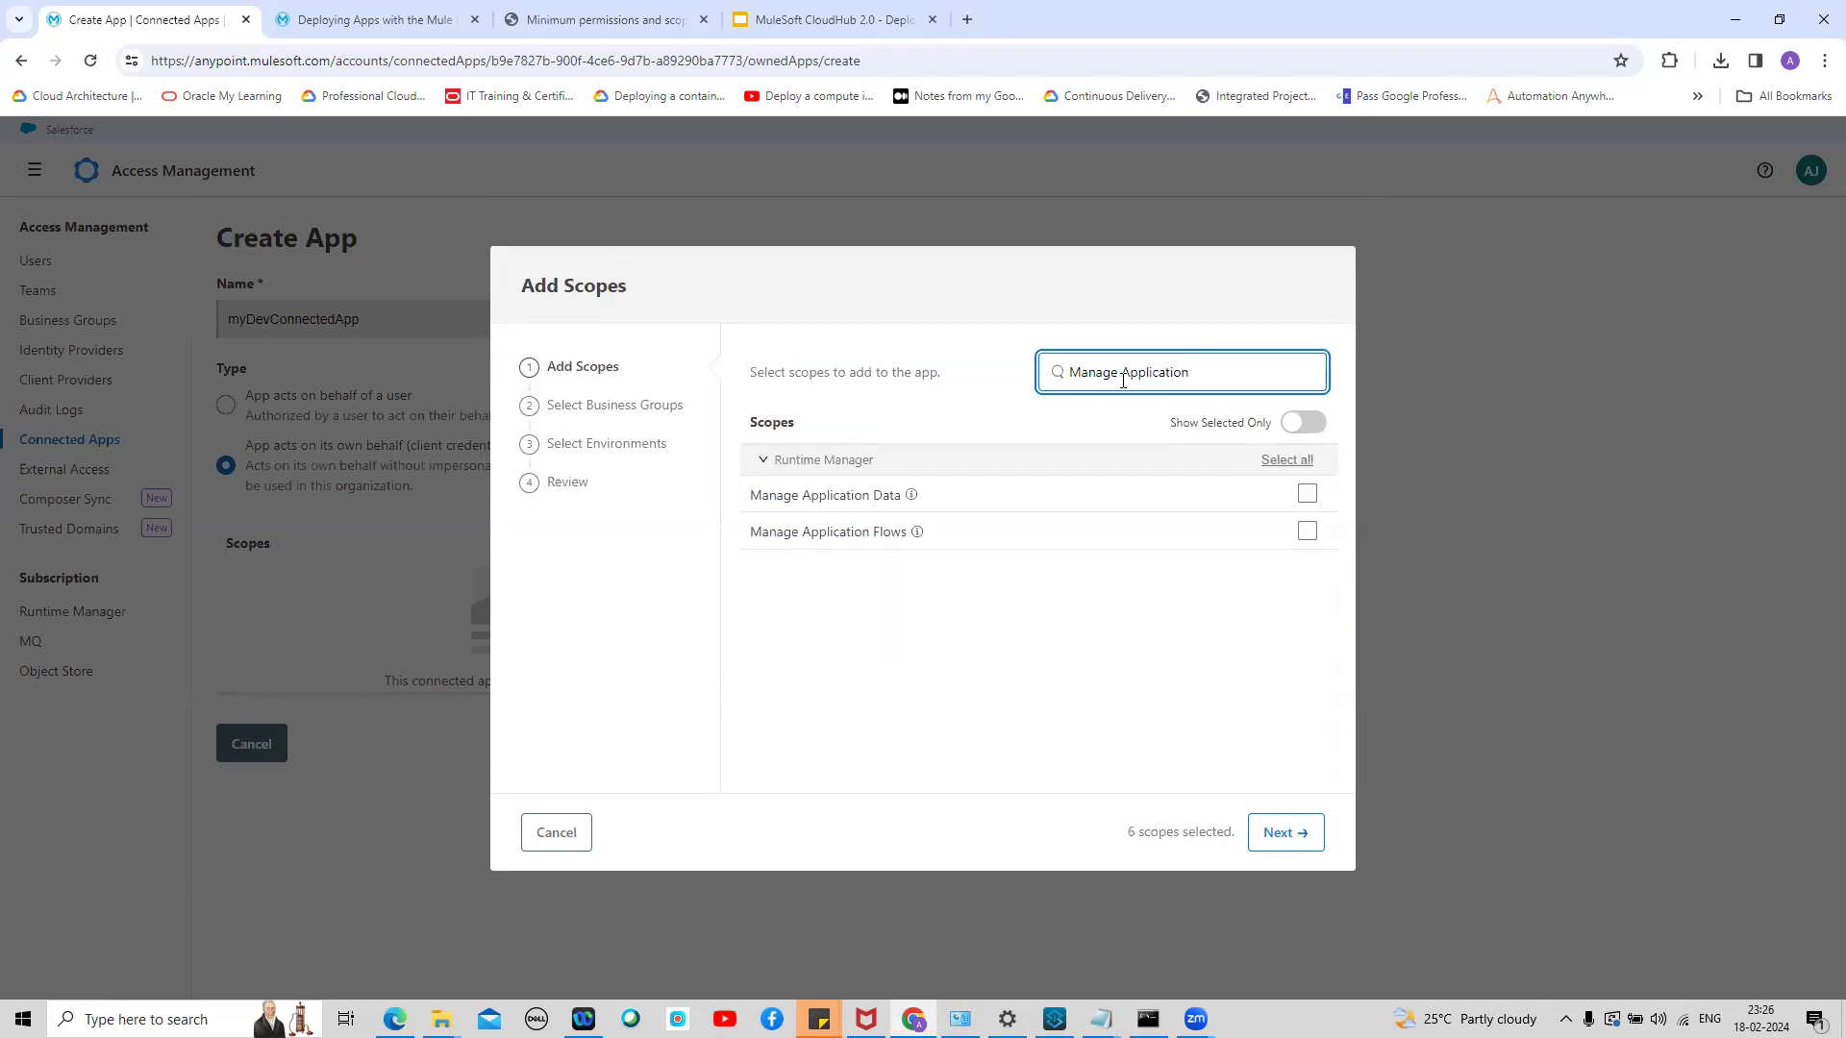
pyautogui.click(1307, 495)
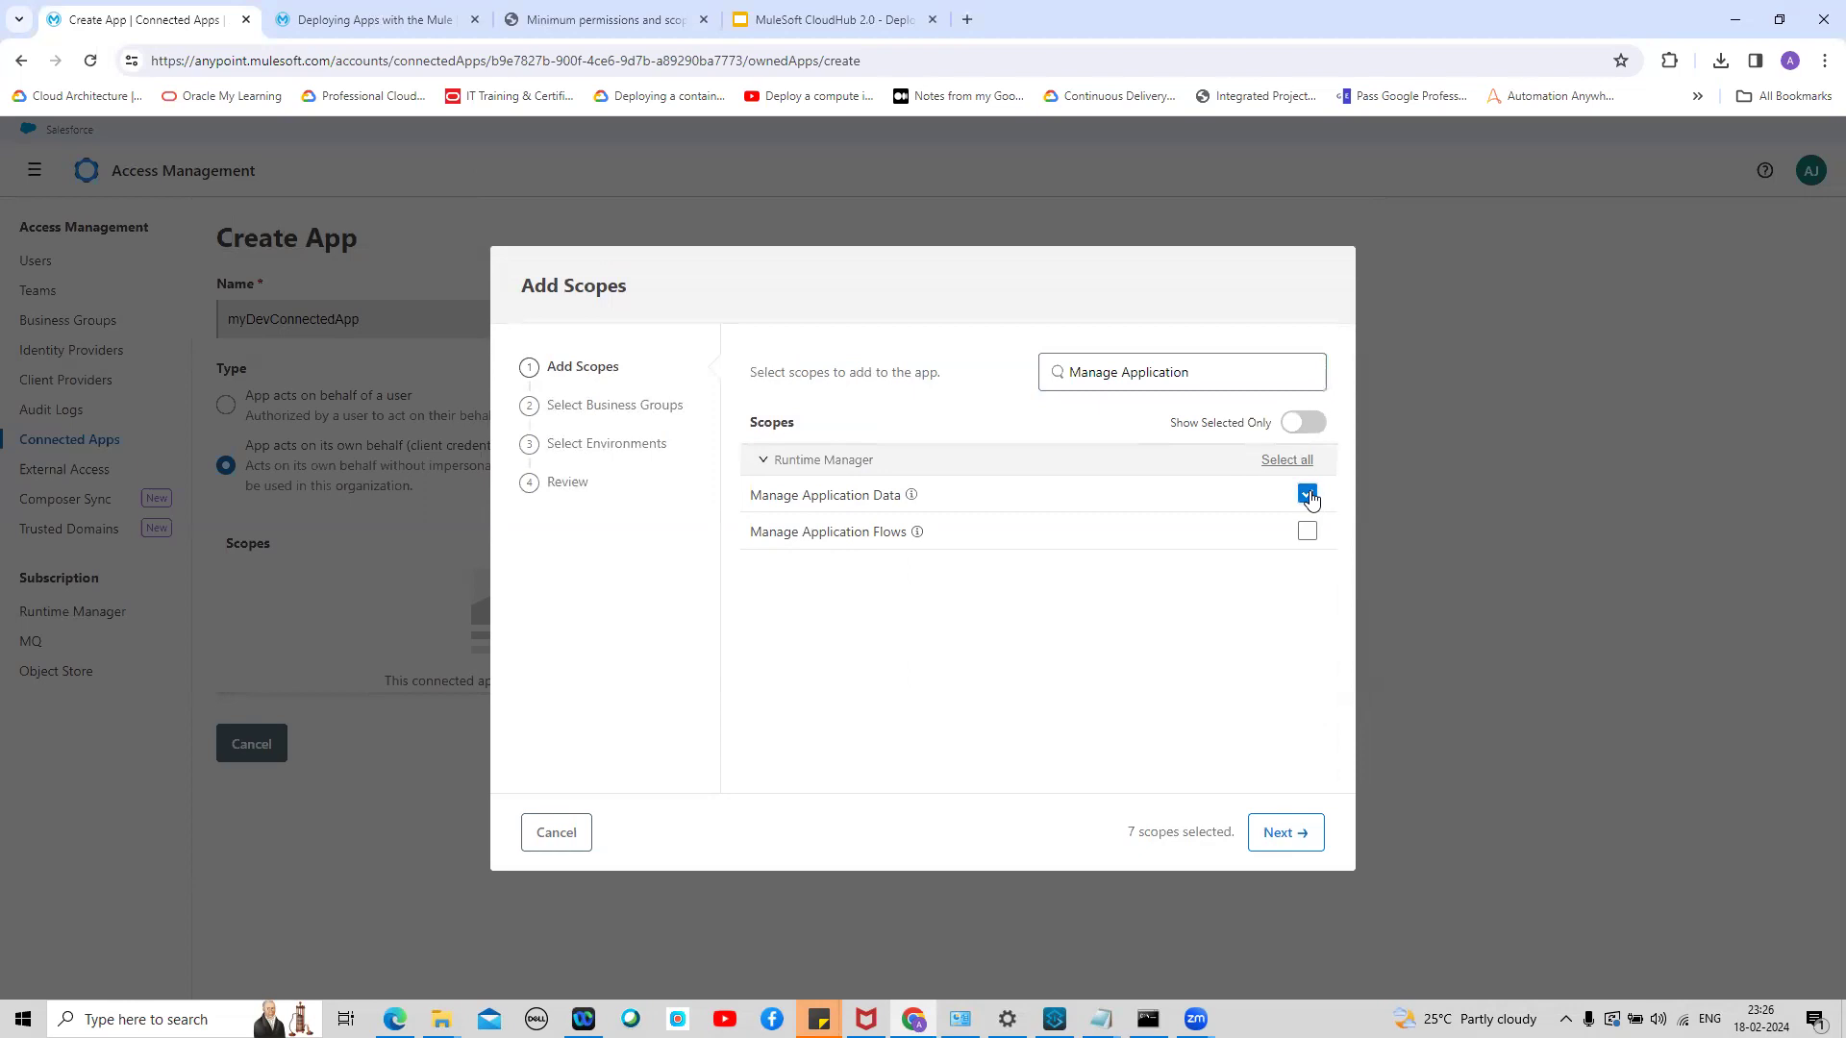
# Check the scope notes, filter the scopes by "Delete", and select the Delete Applications scope
pyautogui.hotkey('alt', 'Tab')
pyautogui.hotkey('alt', 'Tab')
pyautogui.tripleClick(1062, 373)
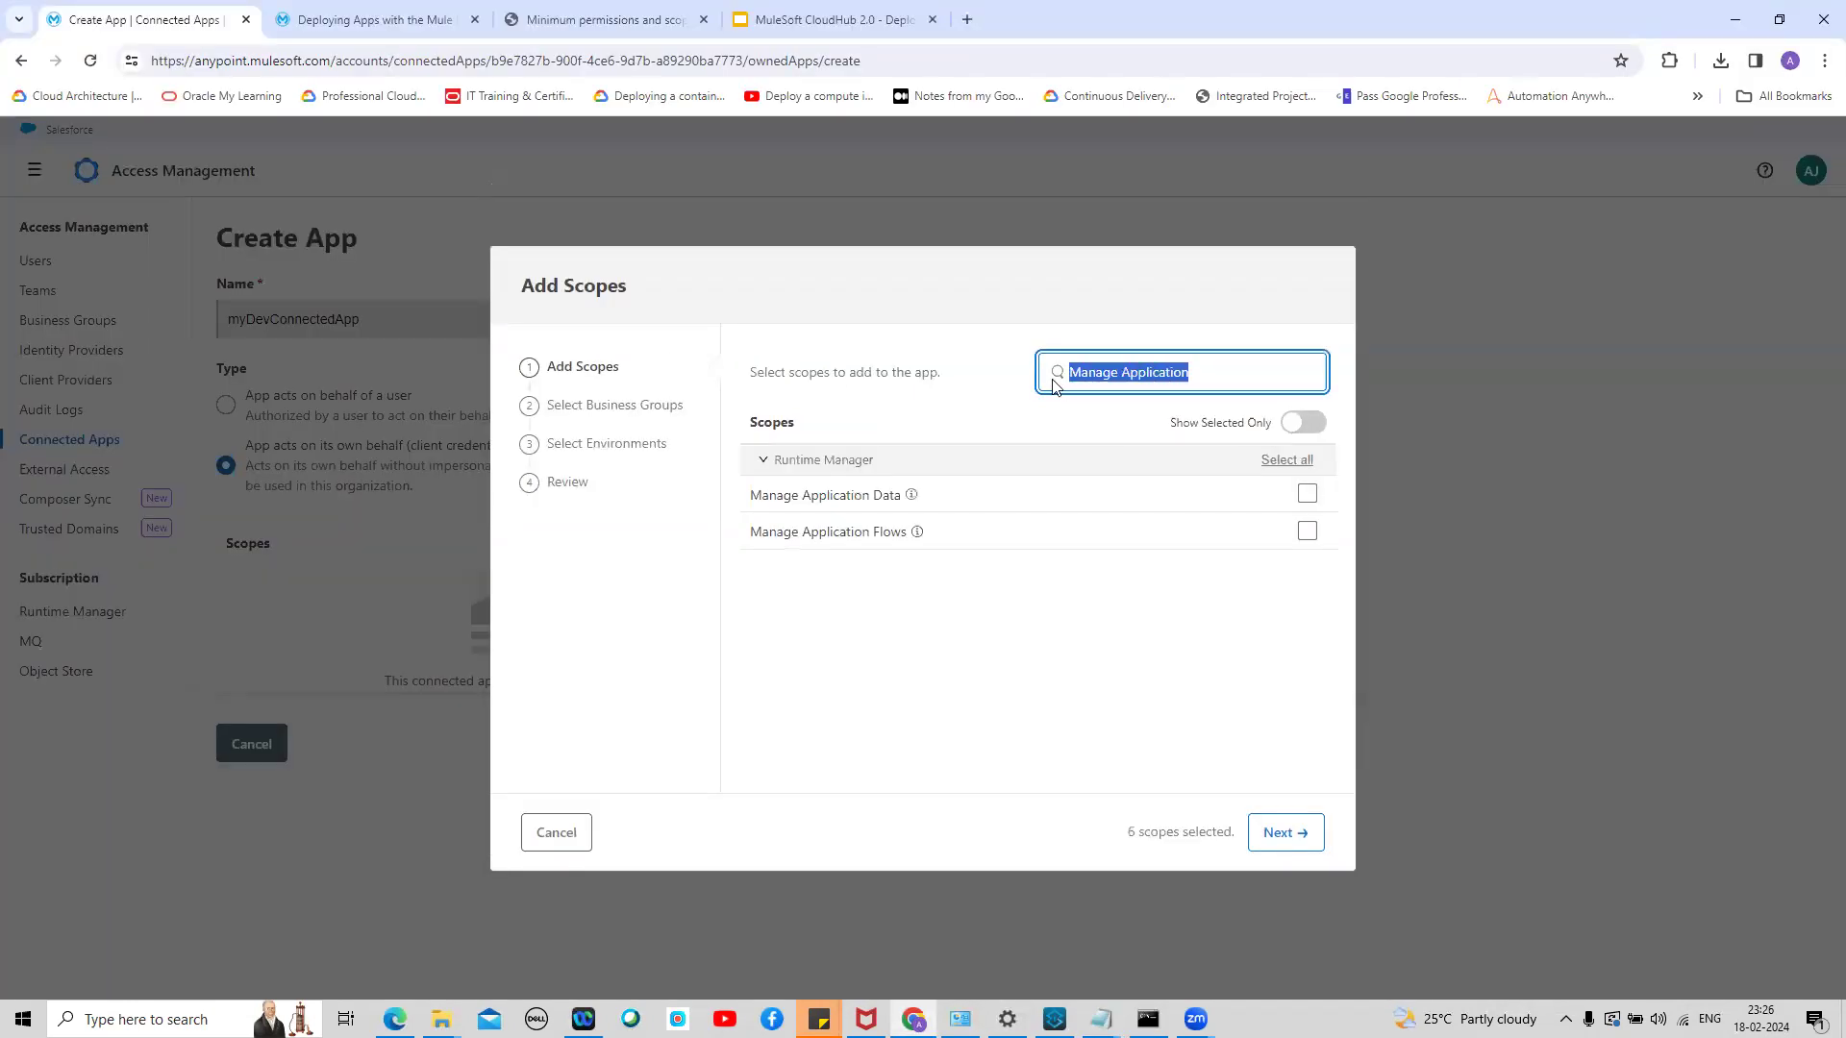
pyautogui.hotkey('alt', 'Tab')
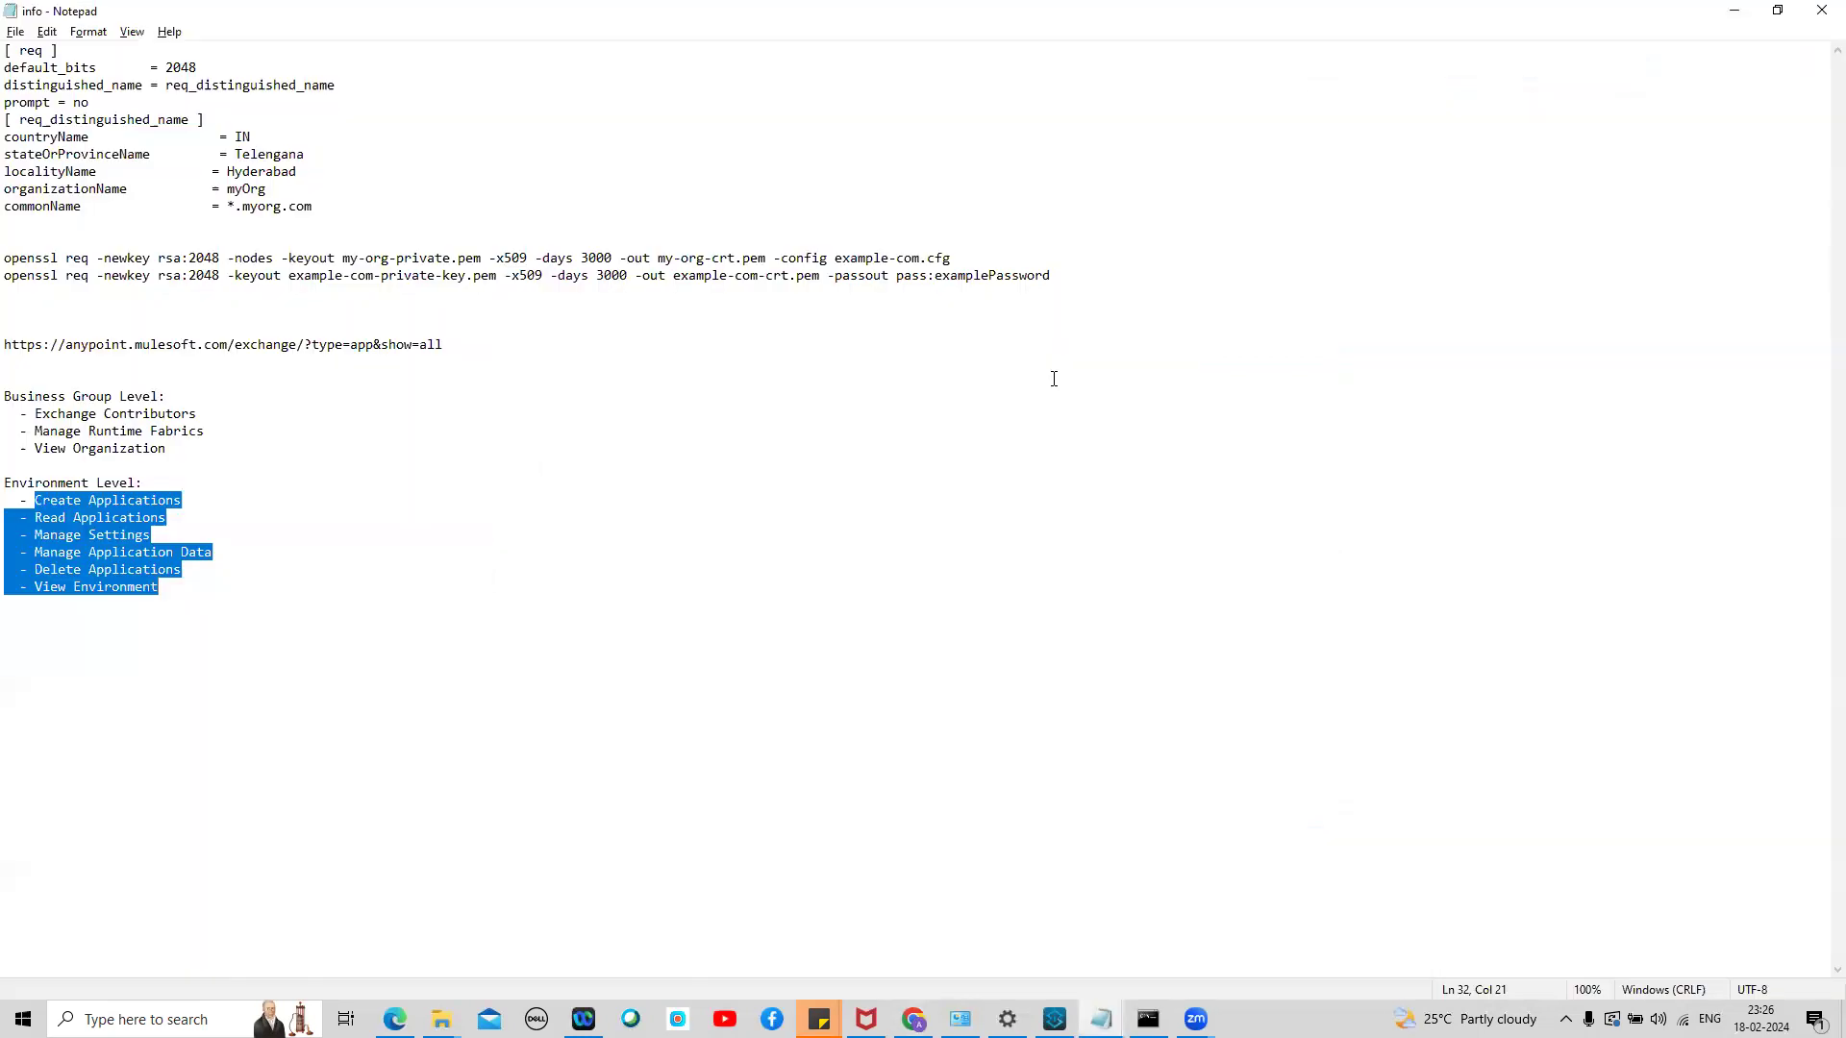
pyautogui.hotkey('alt', 'Tab')
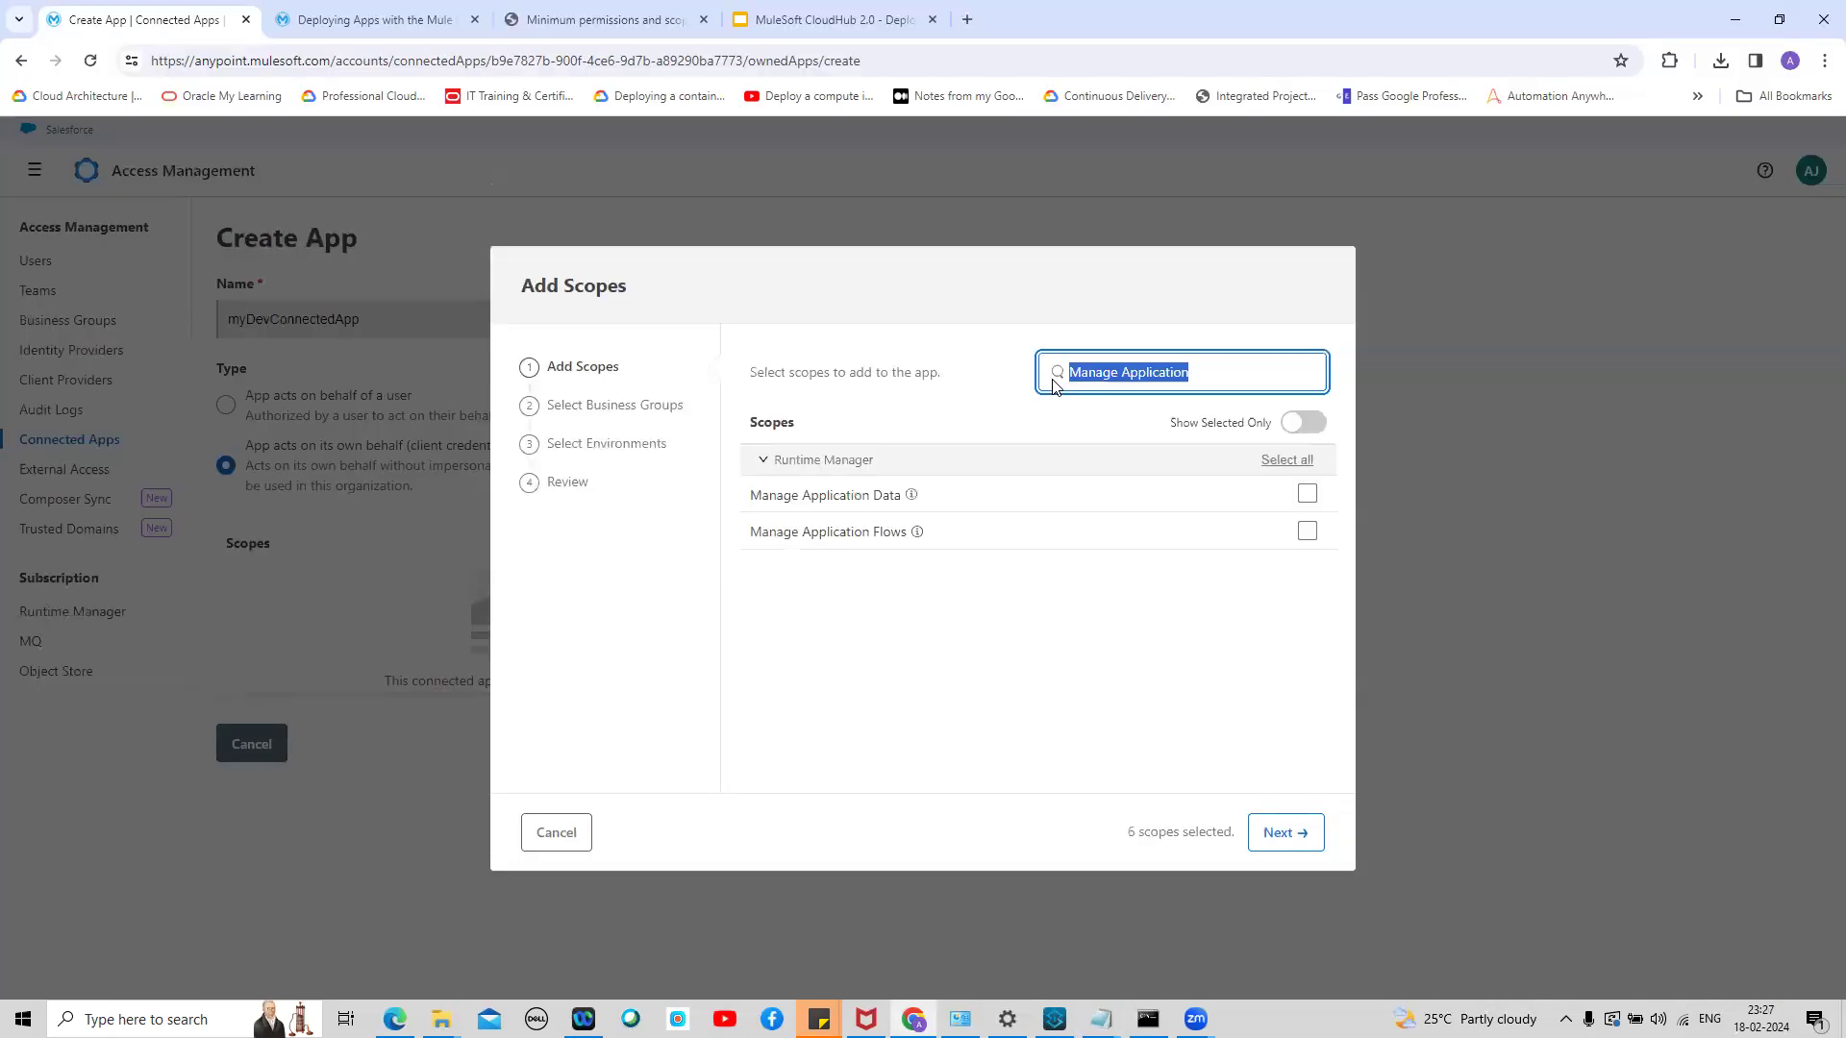
pyautogui.write('Delete')
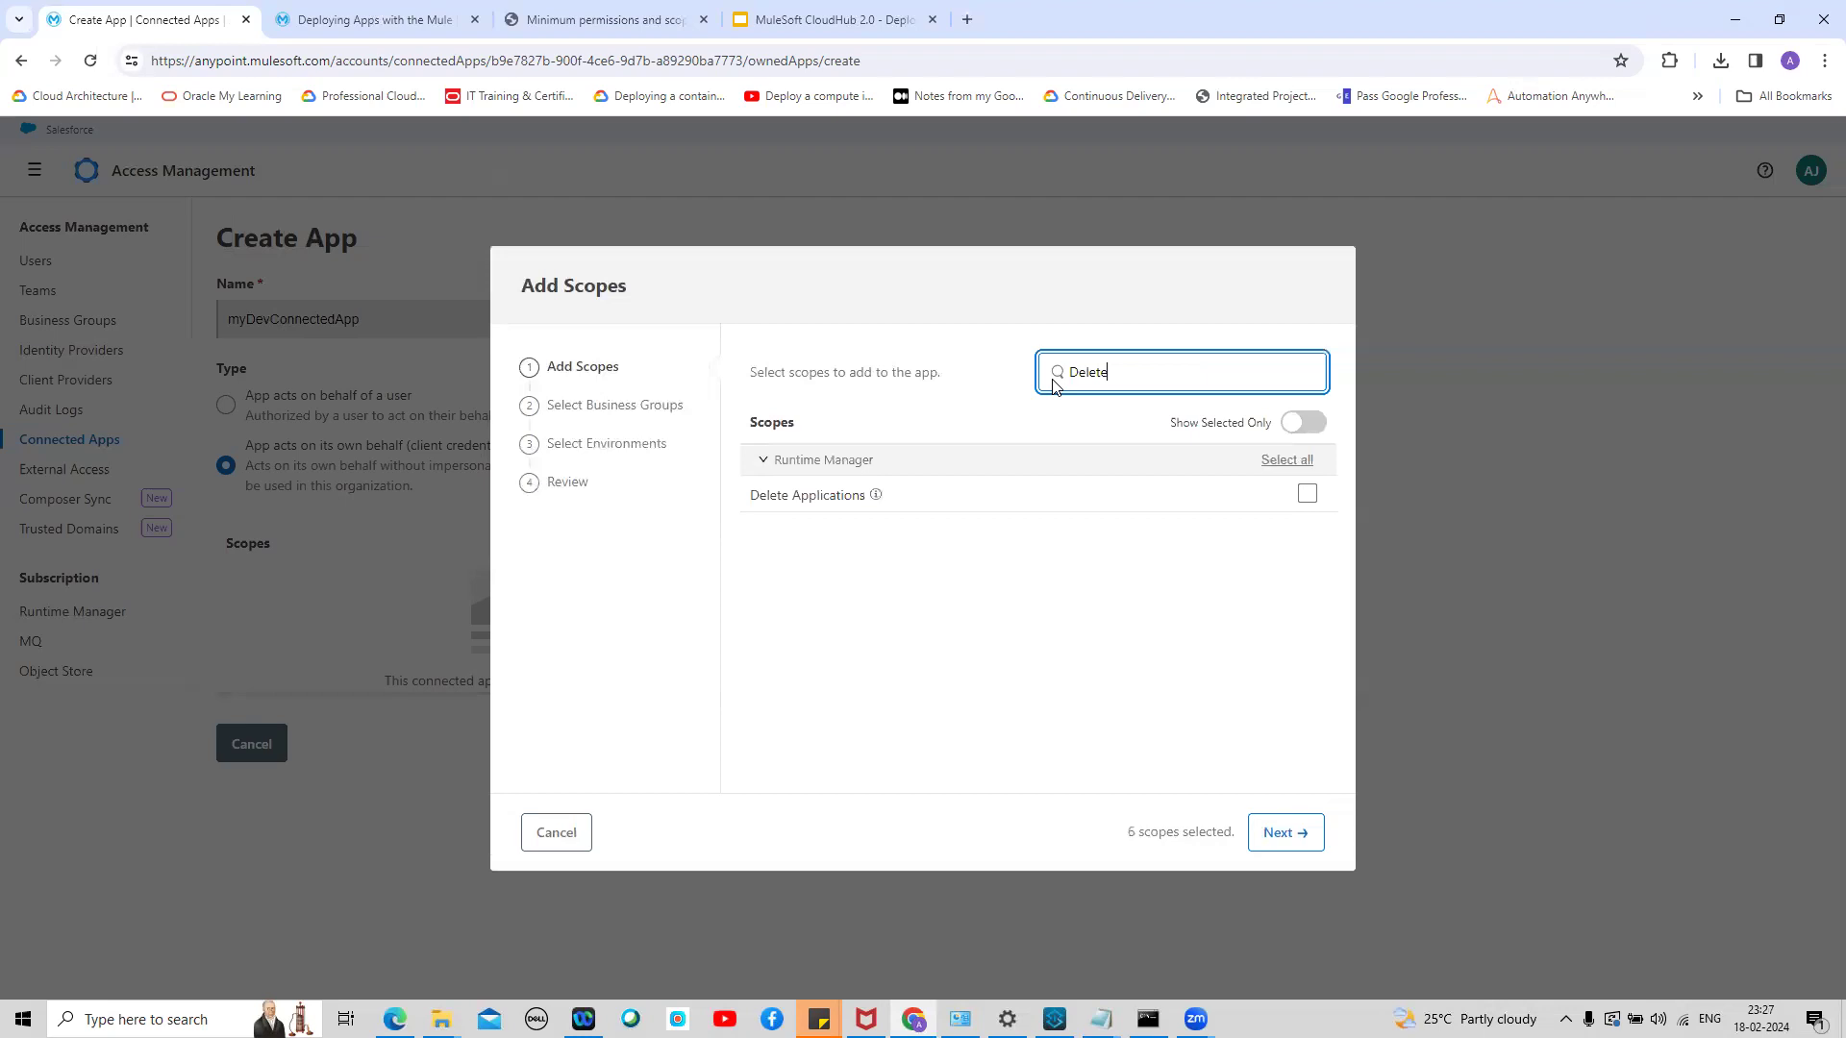
pyautogui.click(1307, 494)
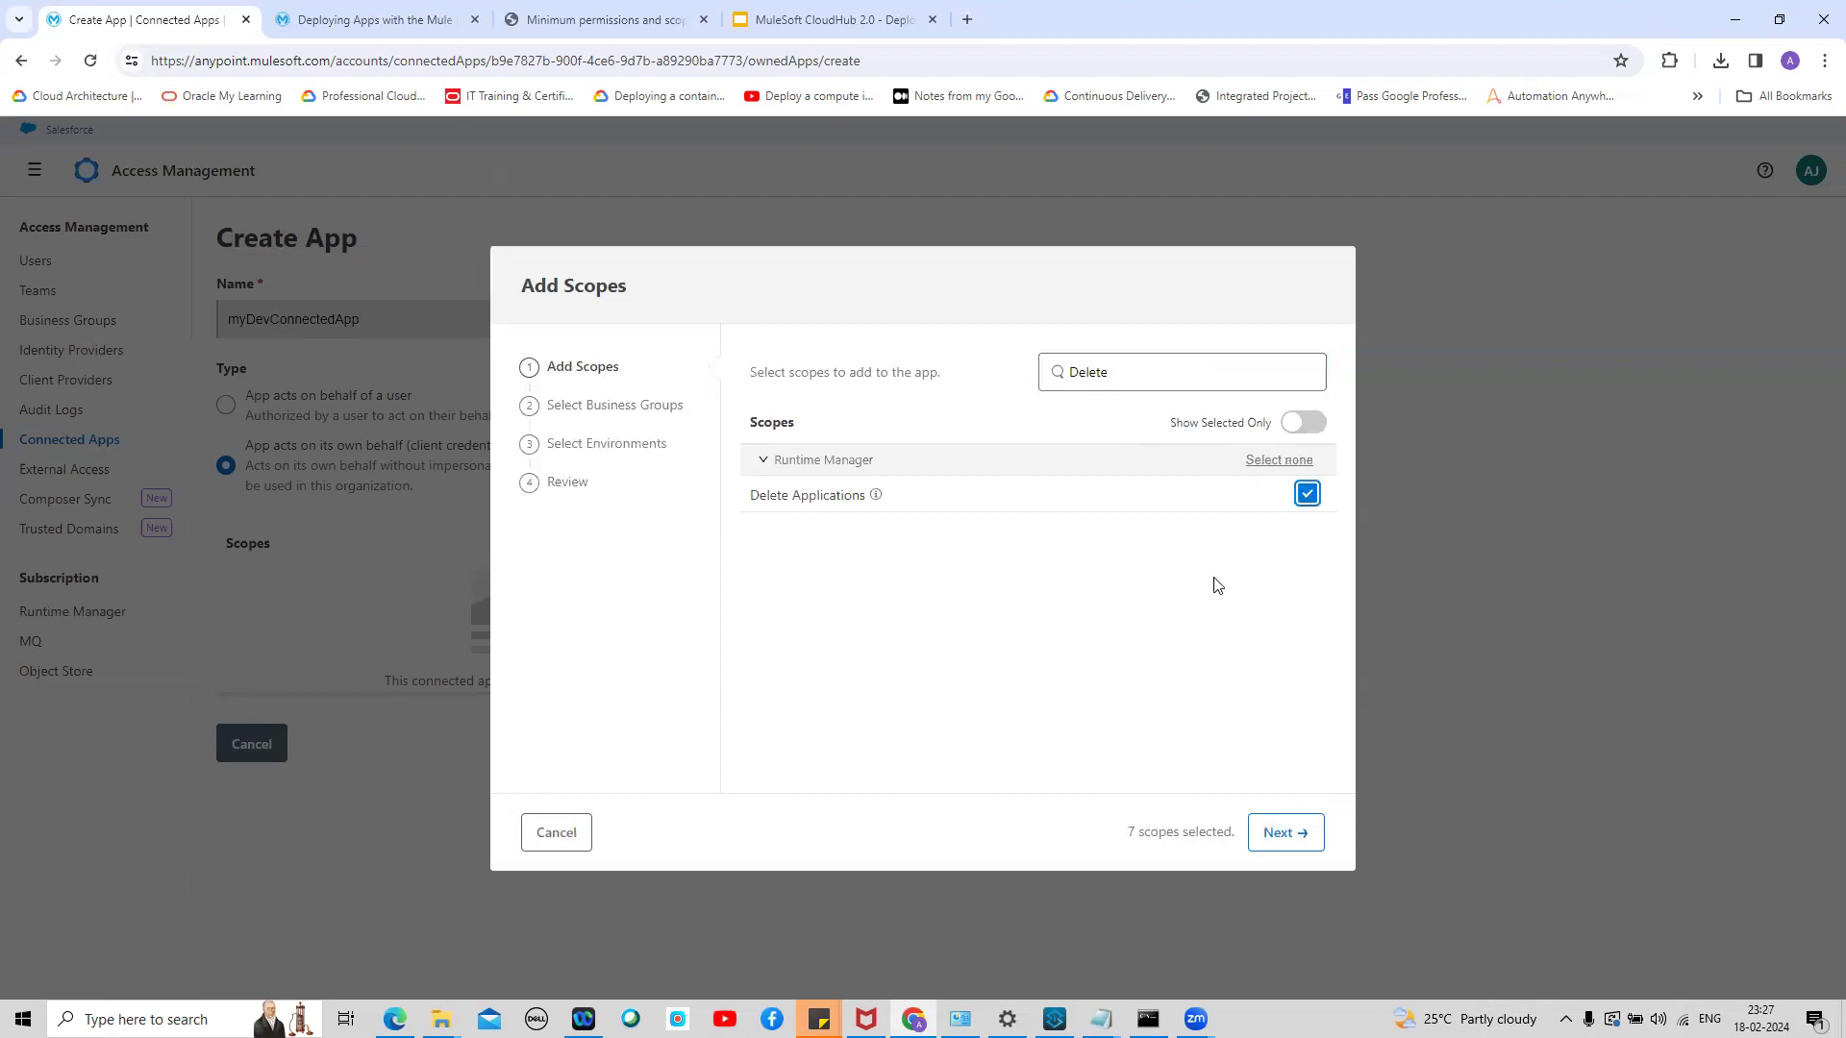
# Check the scope notes, filter the scopes by "View env", and select the View Environment scope
pyautogui.hotkey('alt', 'Tab')
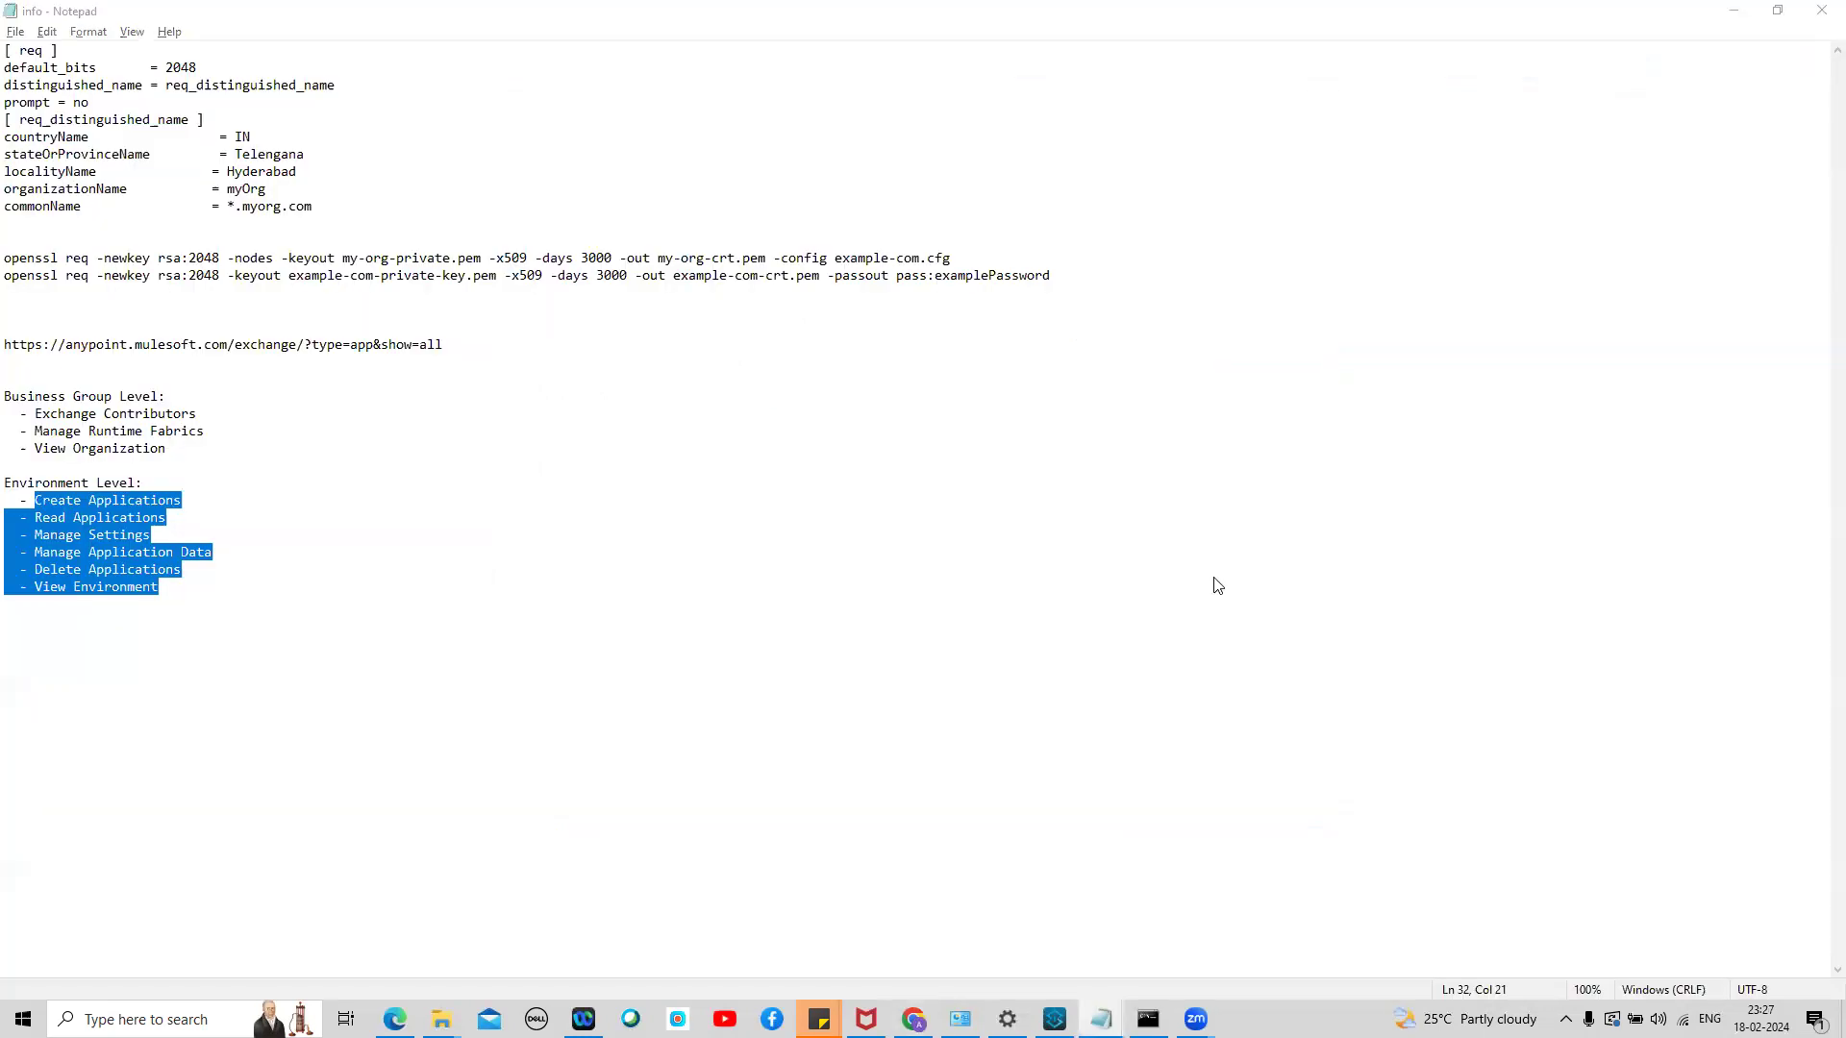
pyautogui.hotkey('alt', 'Tab')
pyautogui.moveTo(1138, 377); pyautogui.dragTo(1068, 377)
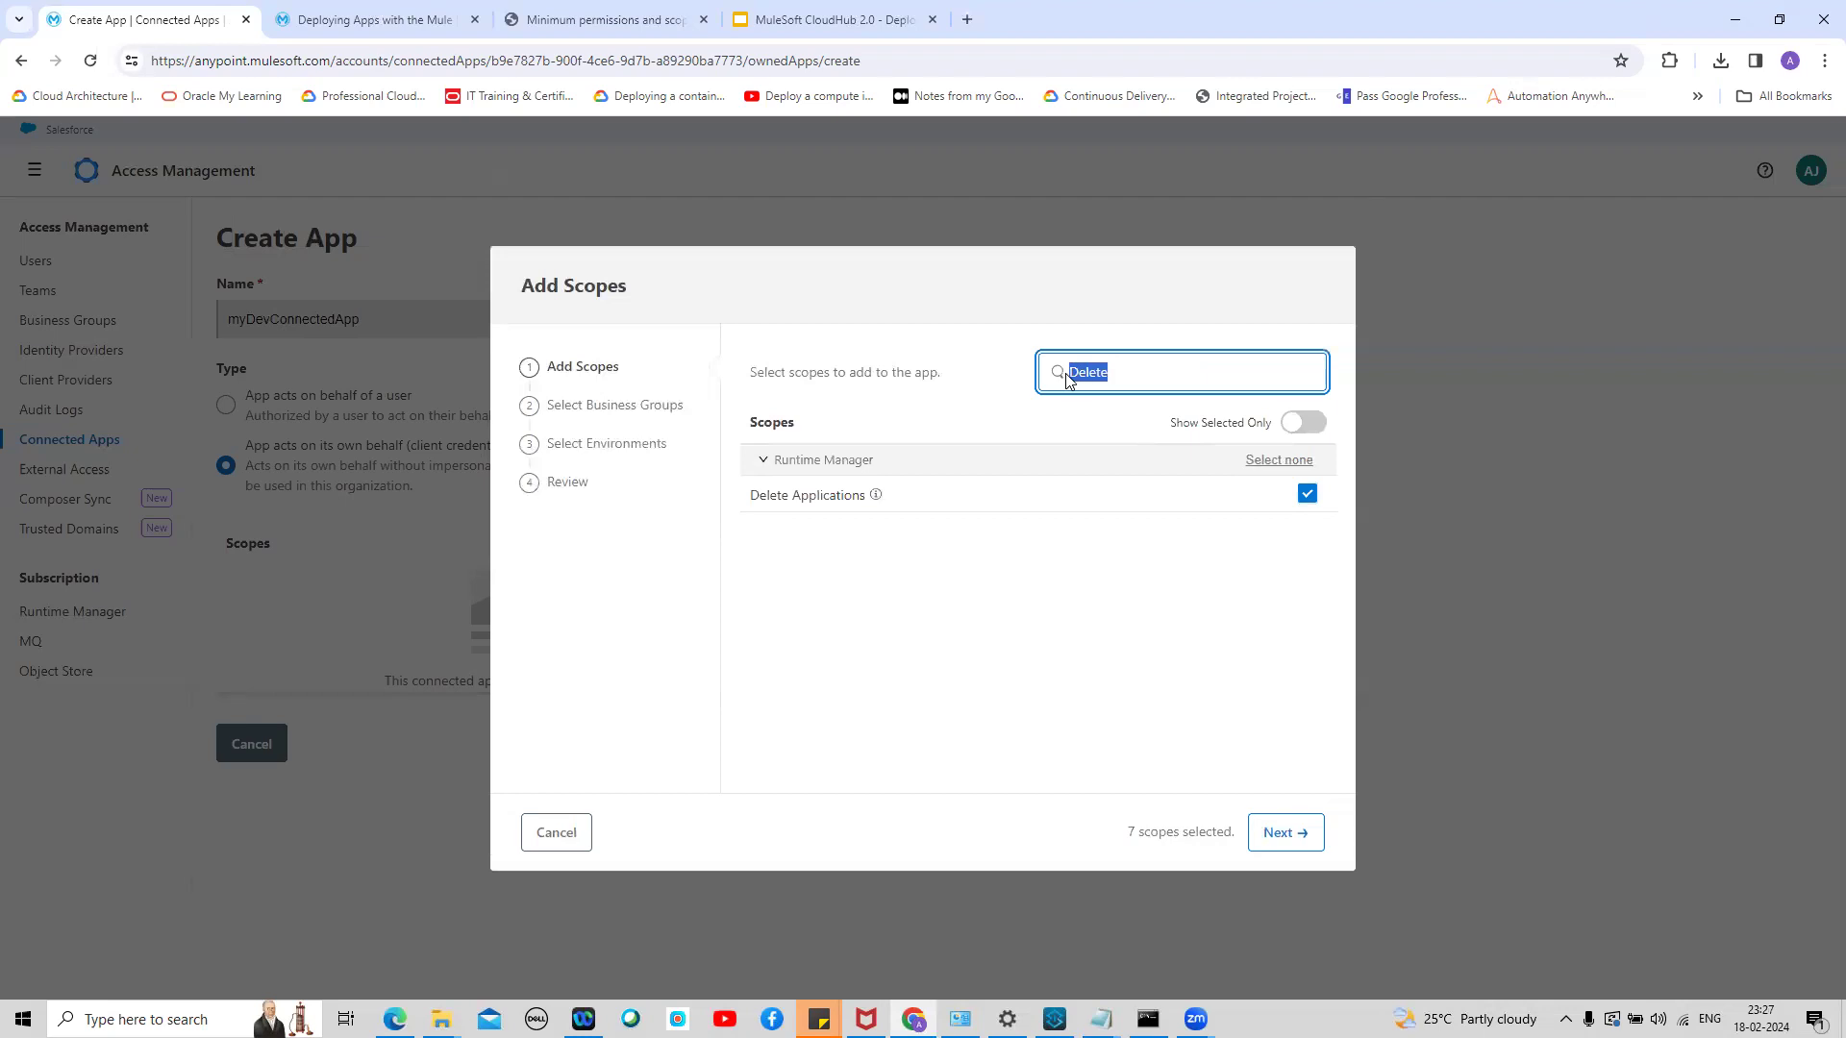
pyautogui.write('View')
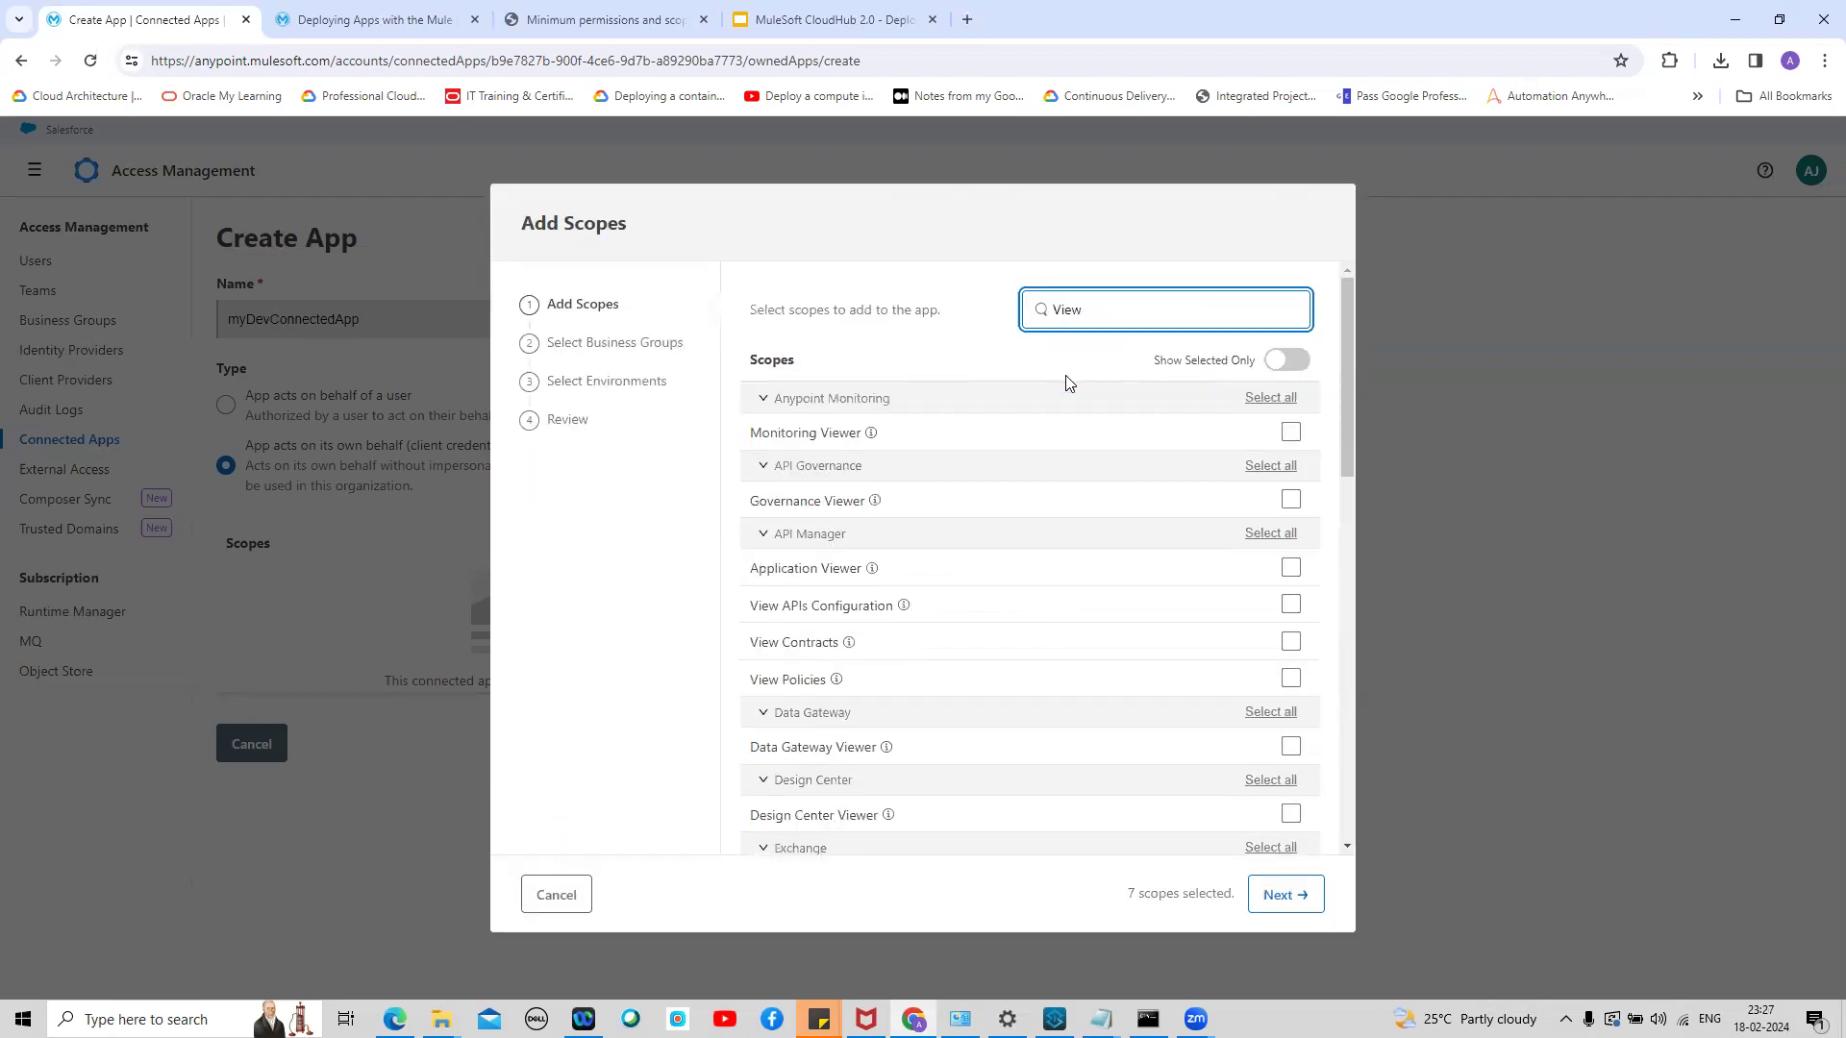
pyautogui.write(' env')
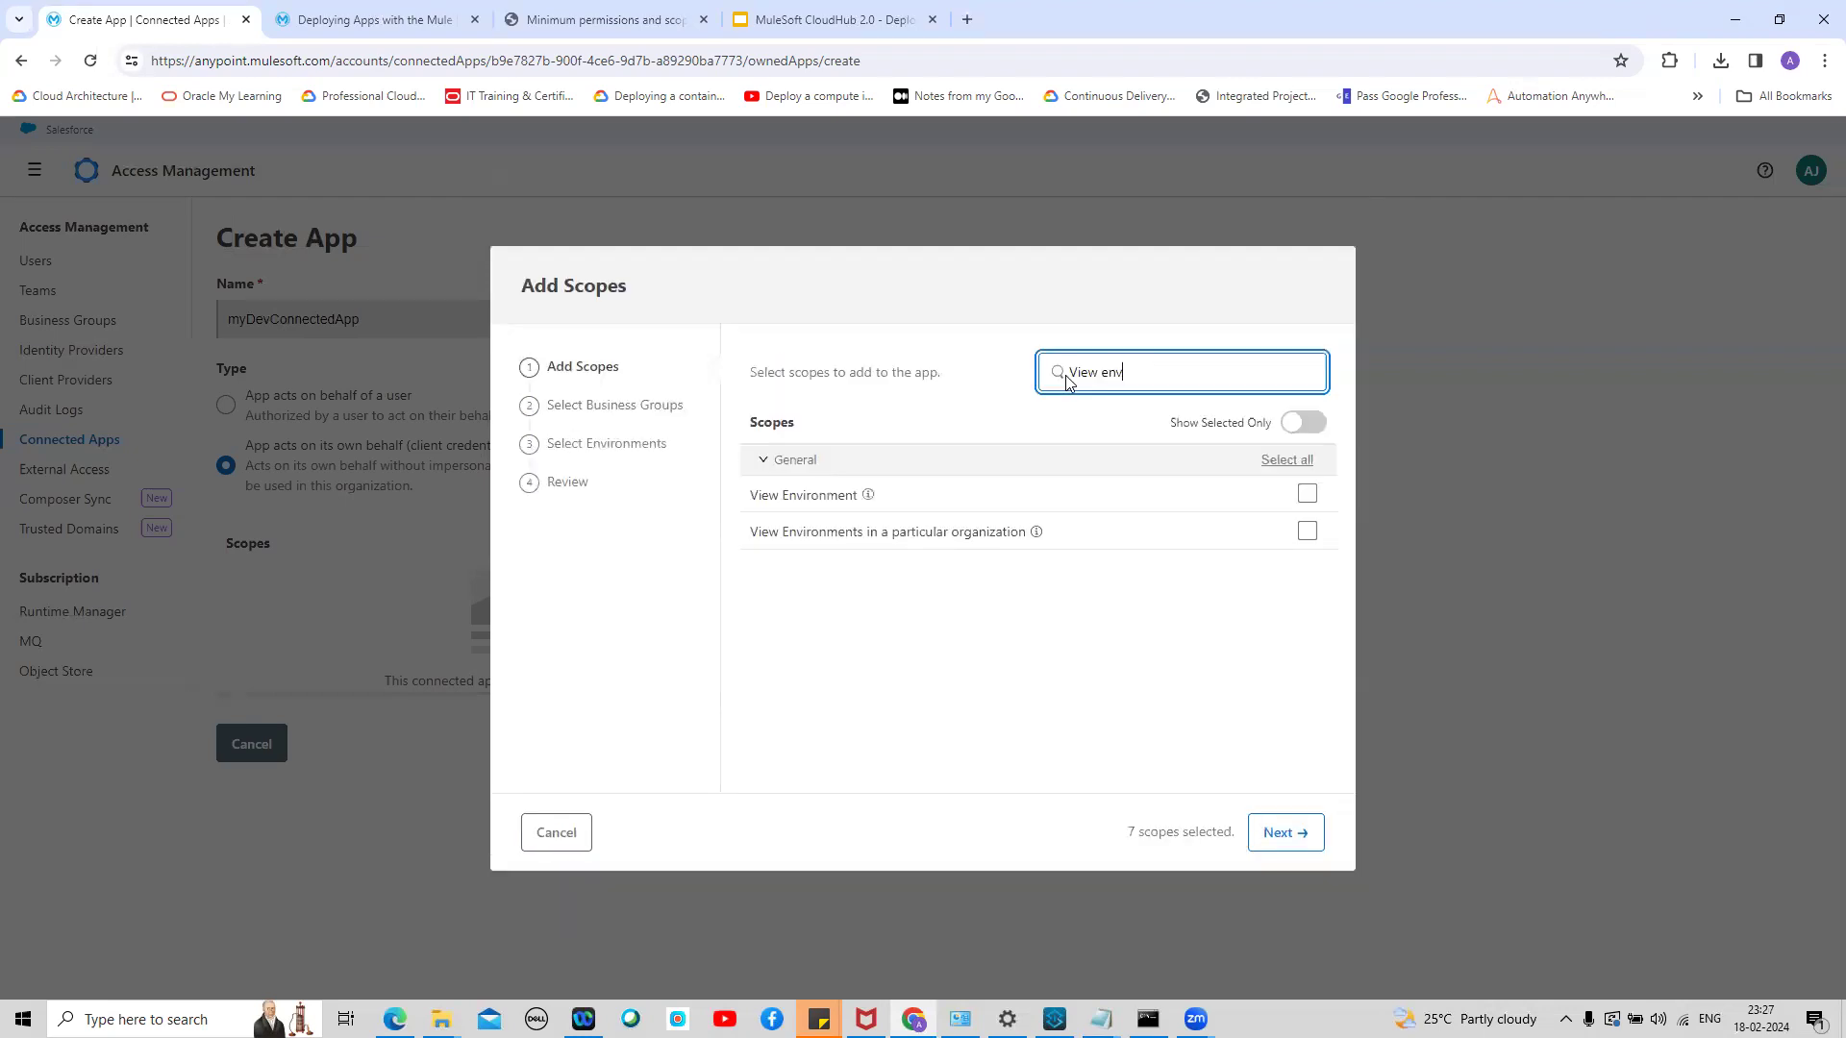
pyautogui.click(1307, 495)
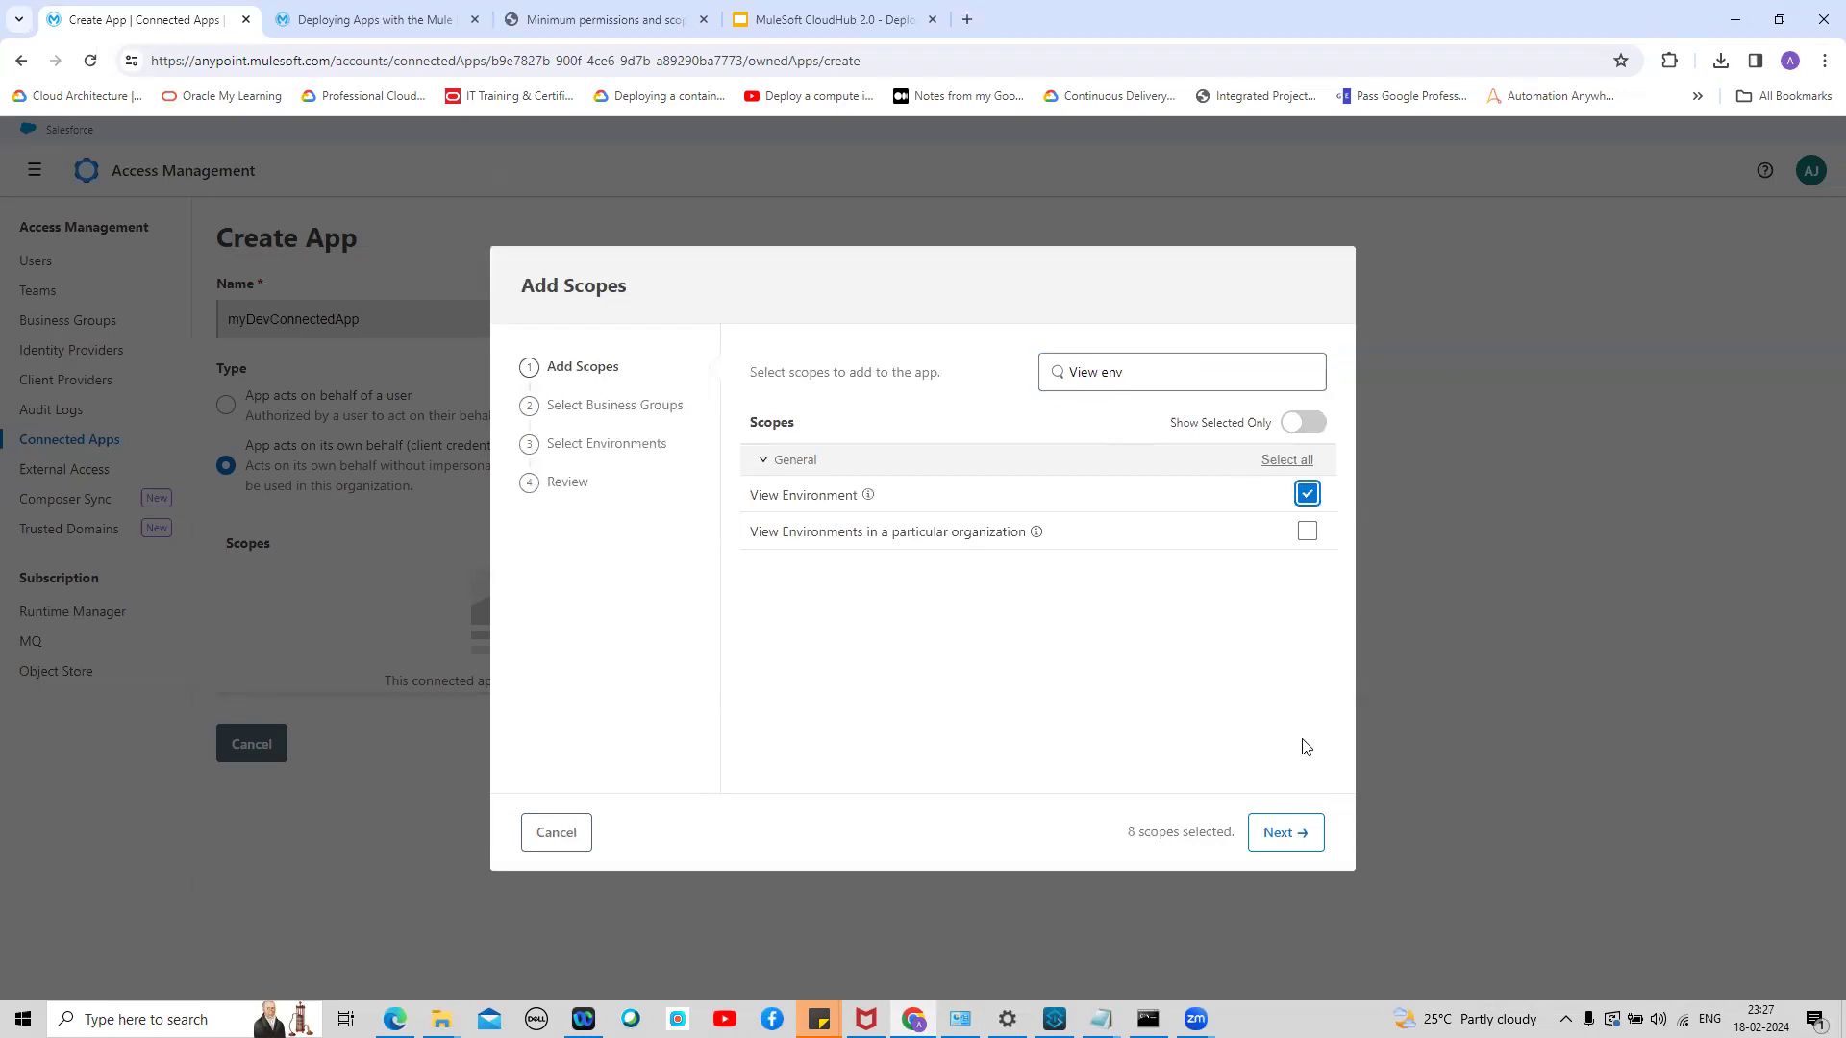
# Add the selected scopes for the poc business group and its dev environment, and save the connected app
pyautogui.click(1293, 832)
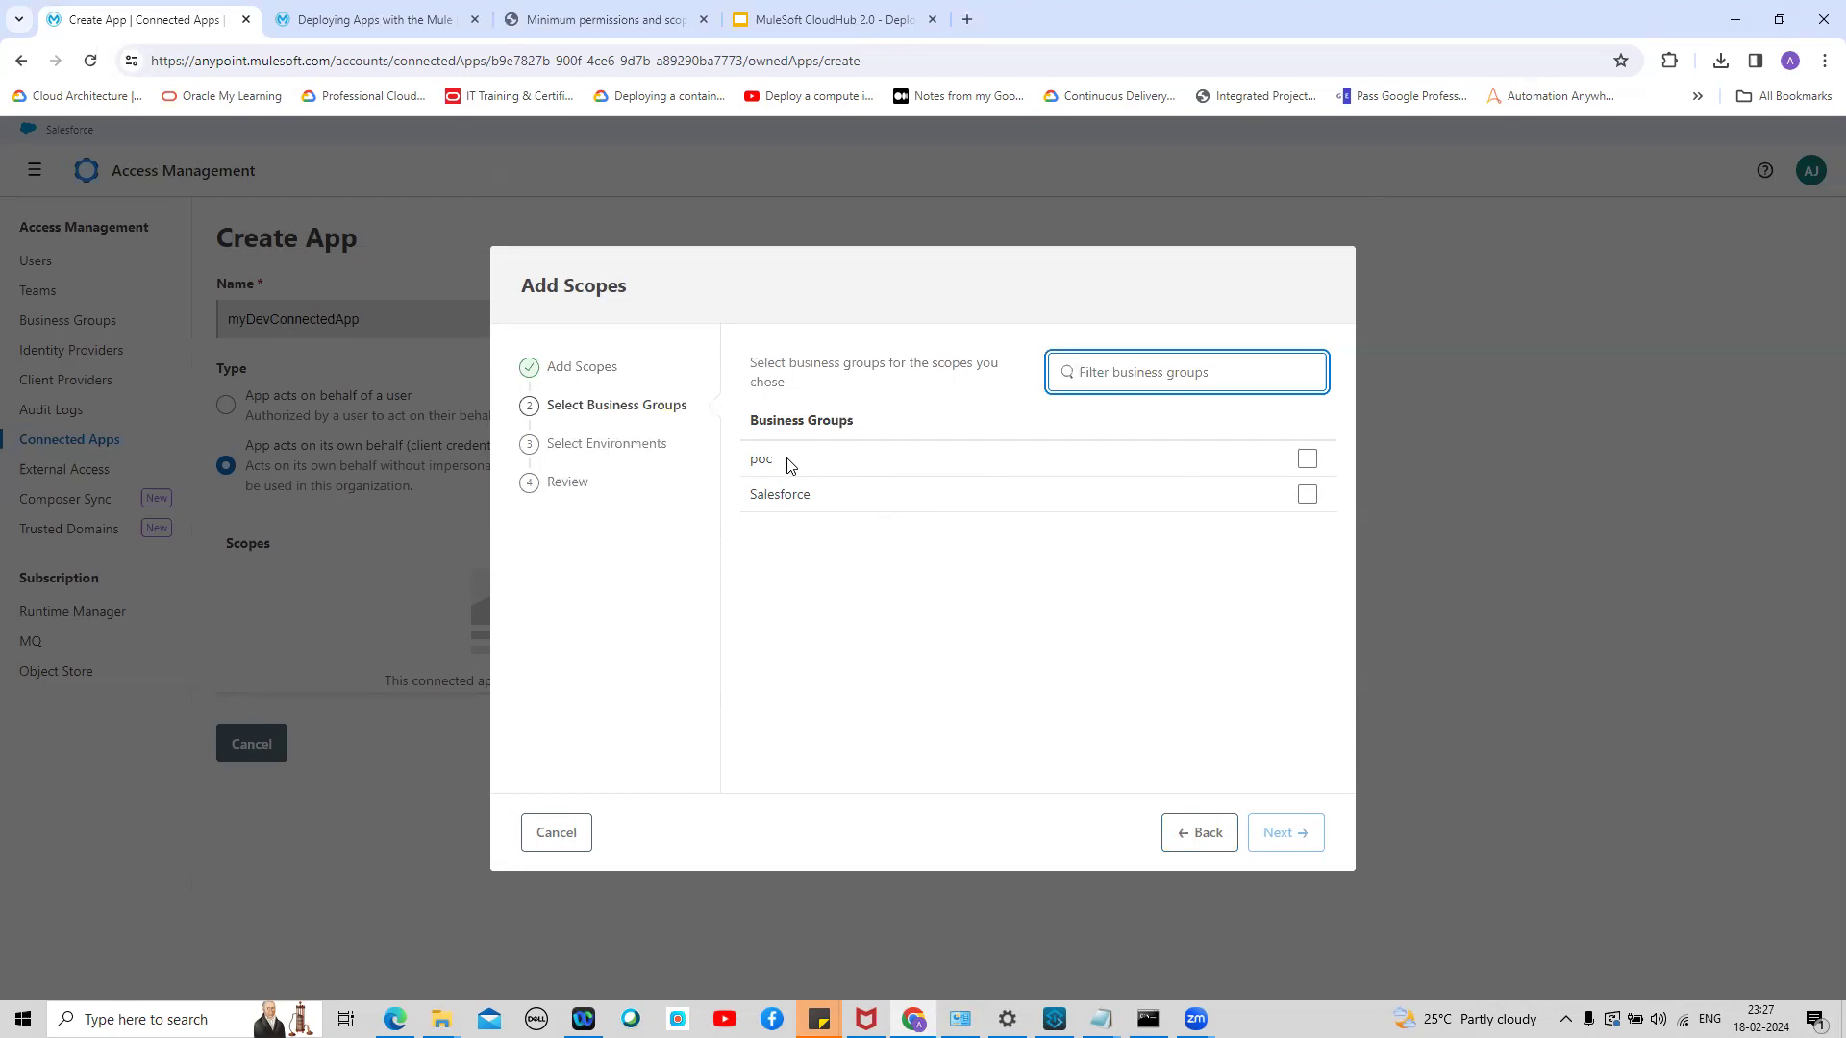
pyautogui.click(1310, 460)
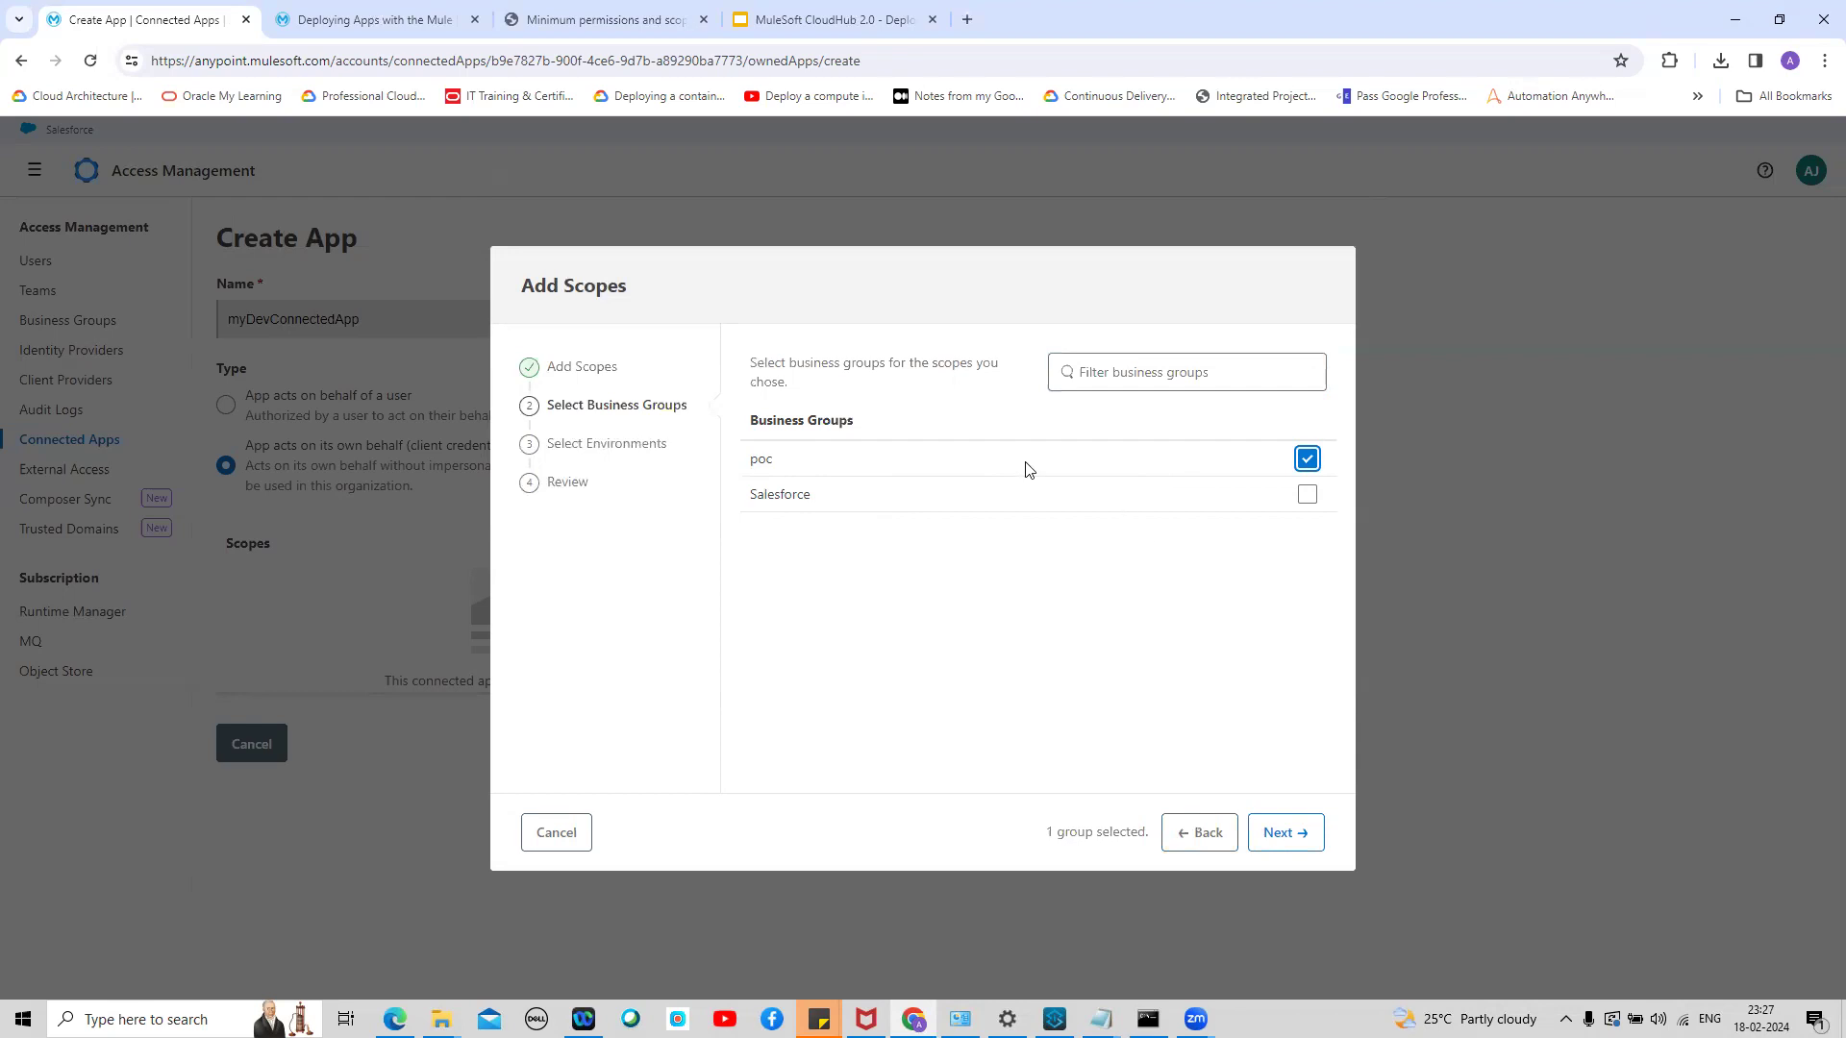
pyautogui.click(1282, 831)
pyautogui.click(1304, 493)
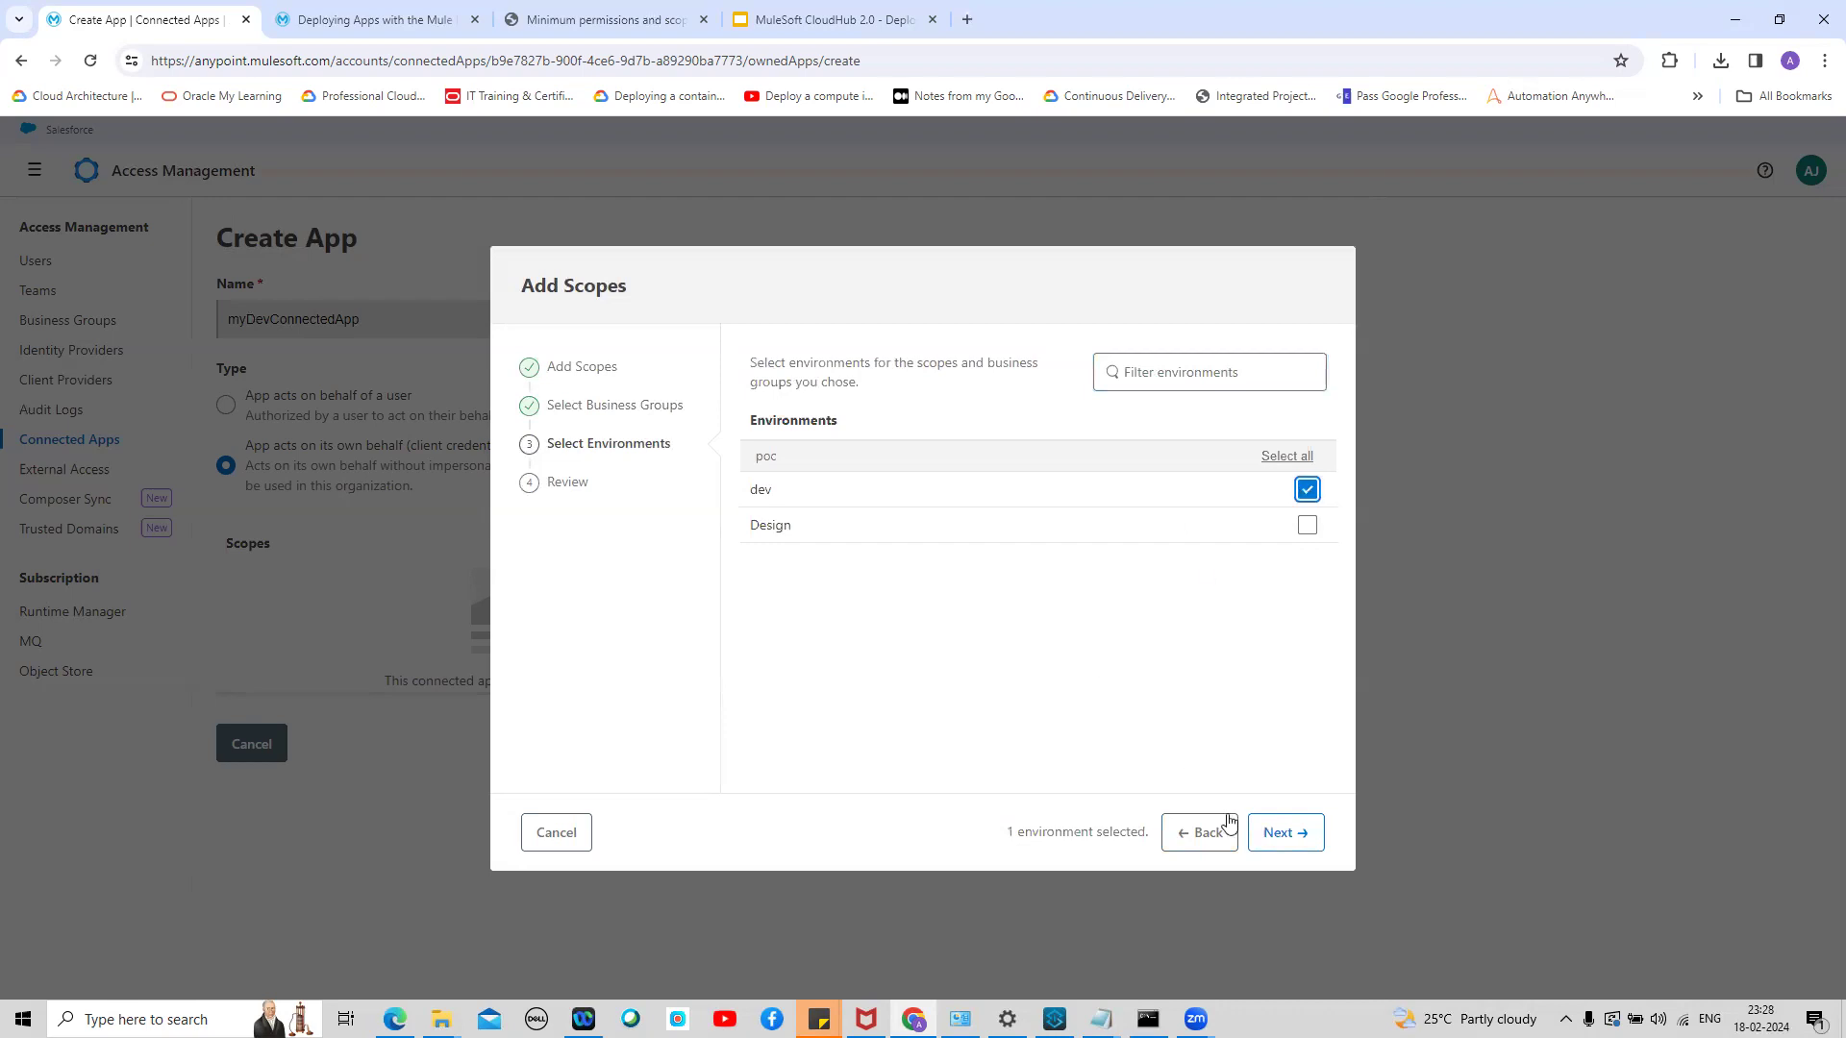
pyautogui.click(1285, 833)
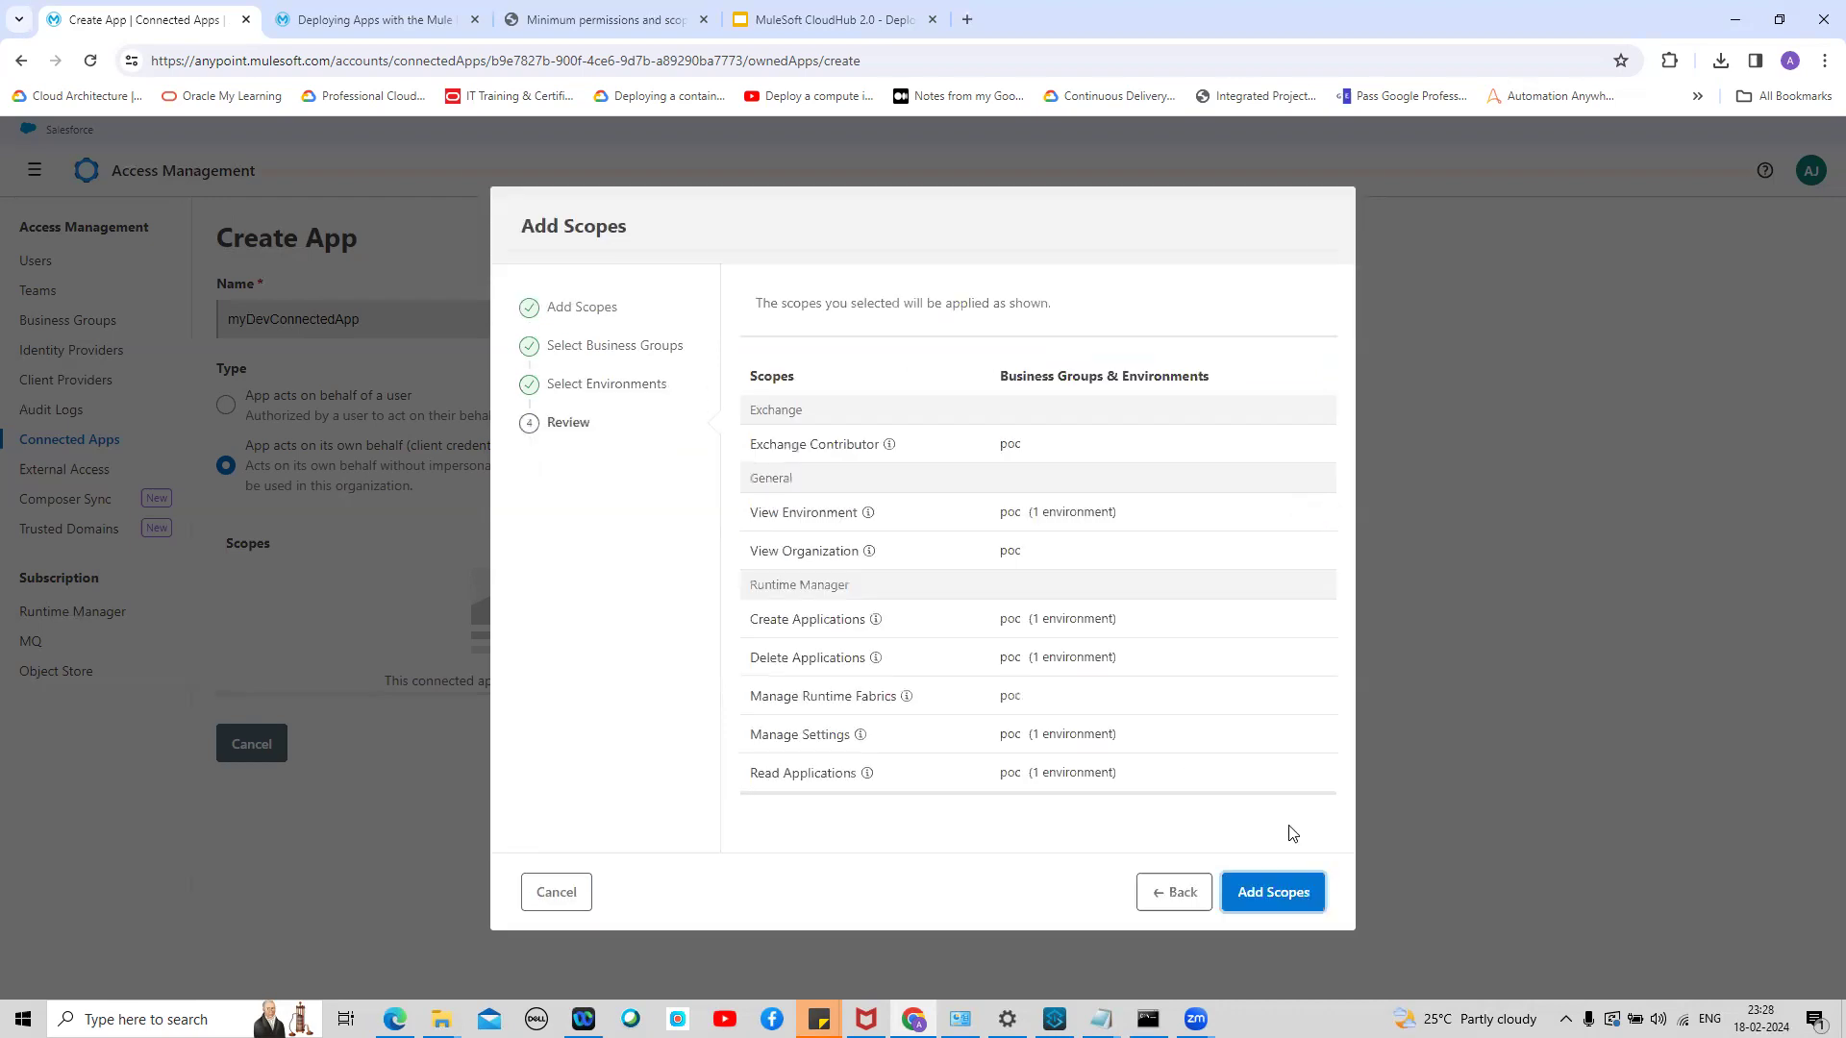
pyautogui.click(1267, 894)
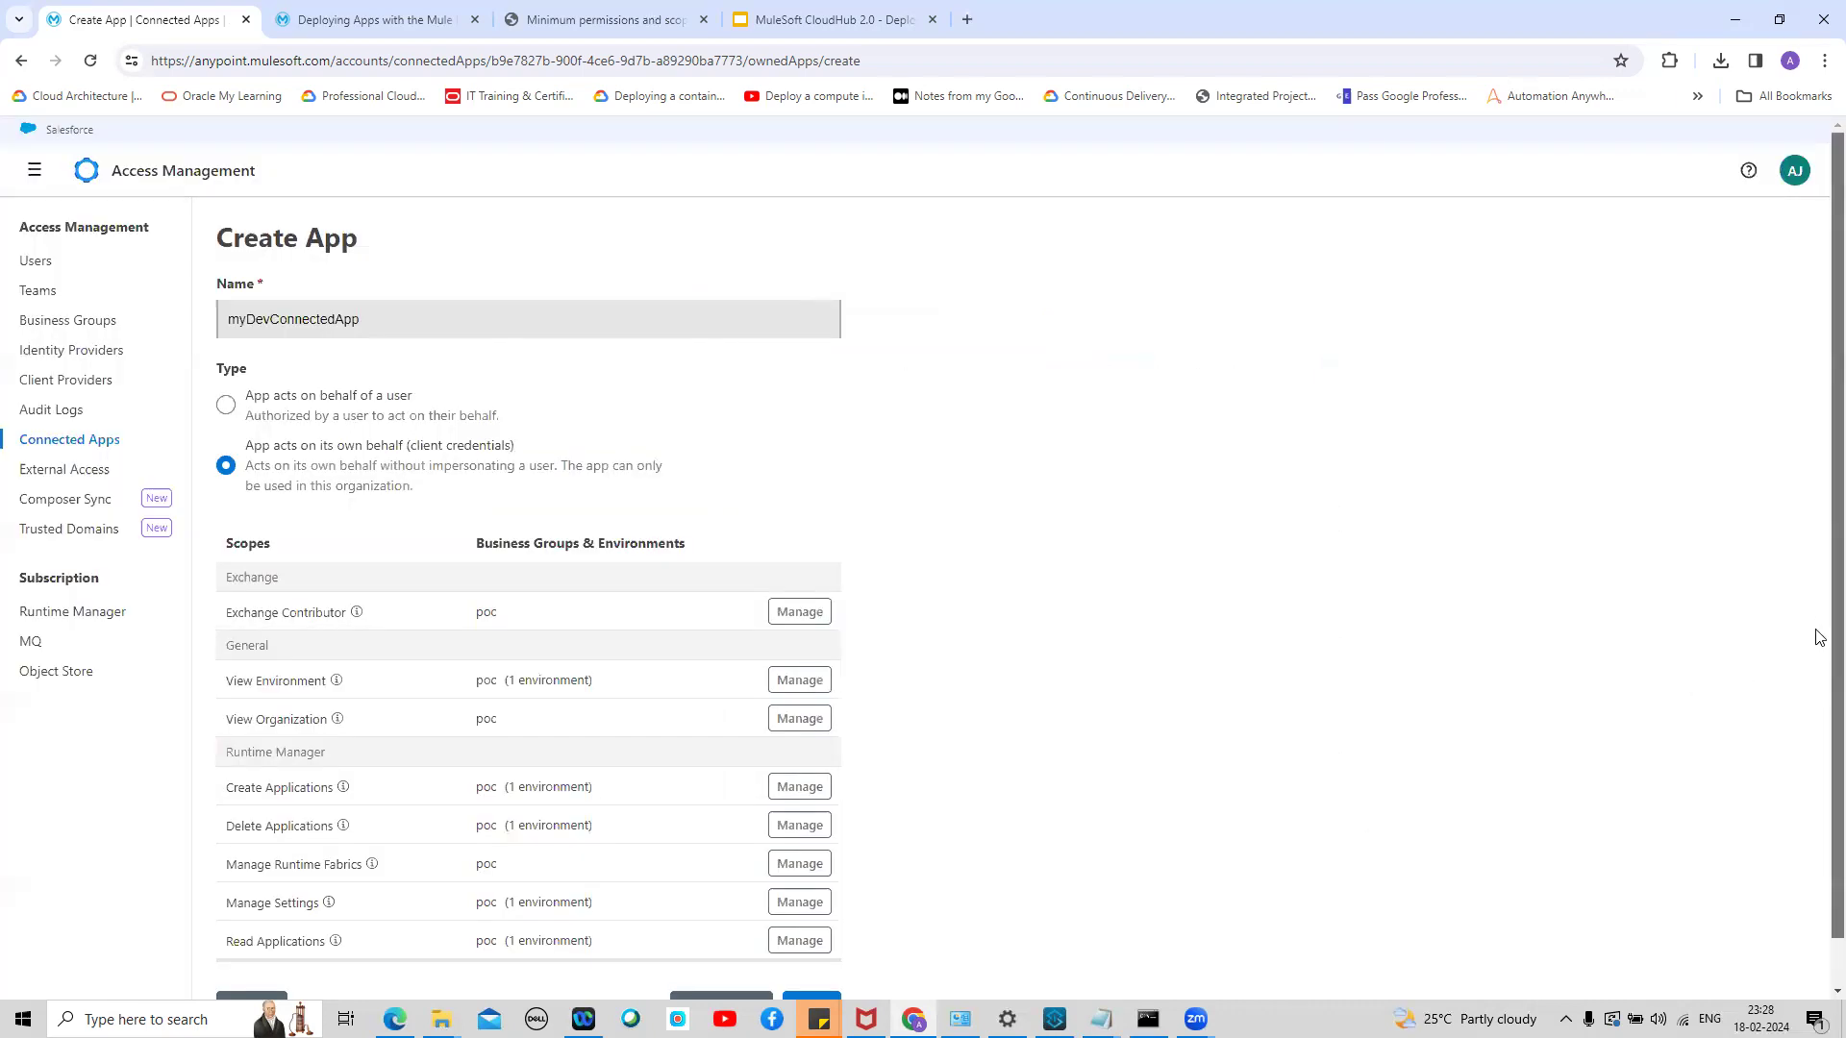
pyautogui.scroll(-2, 1815, 673)
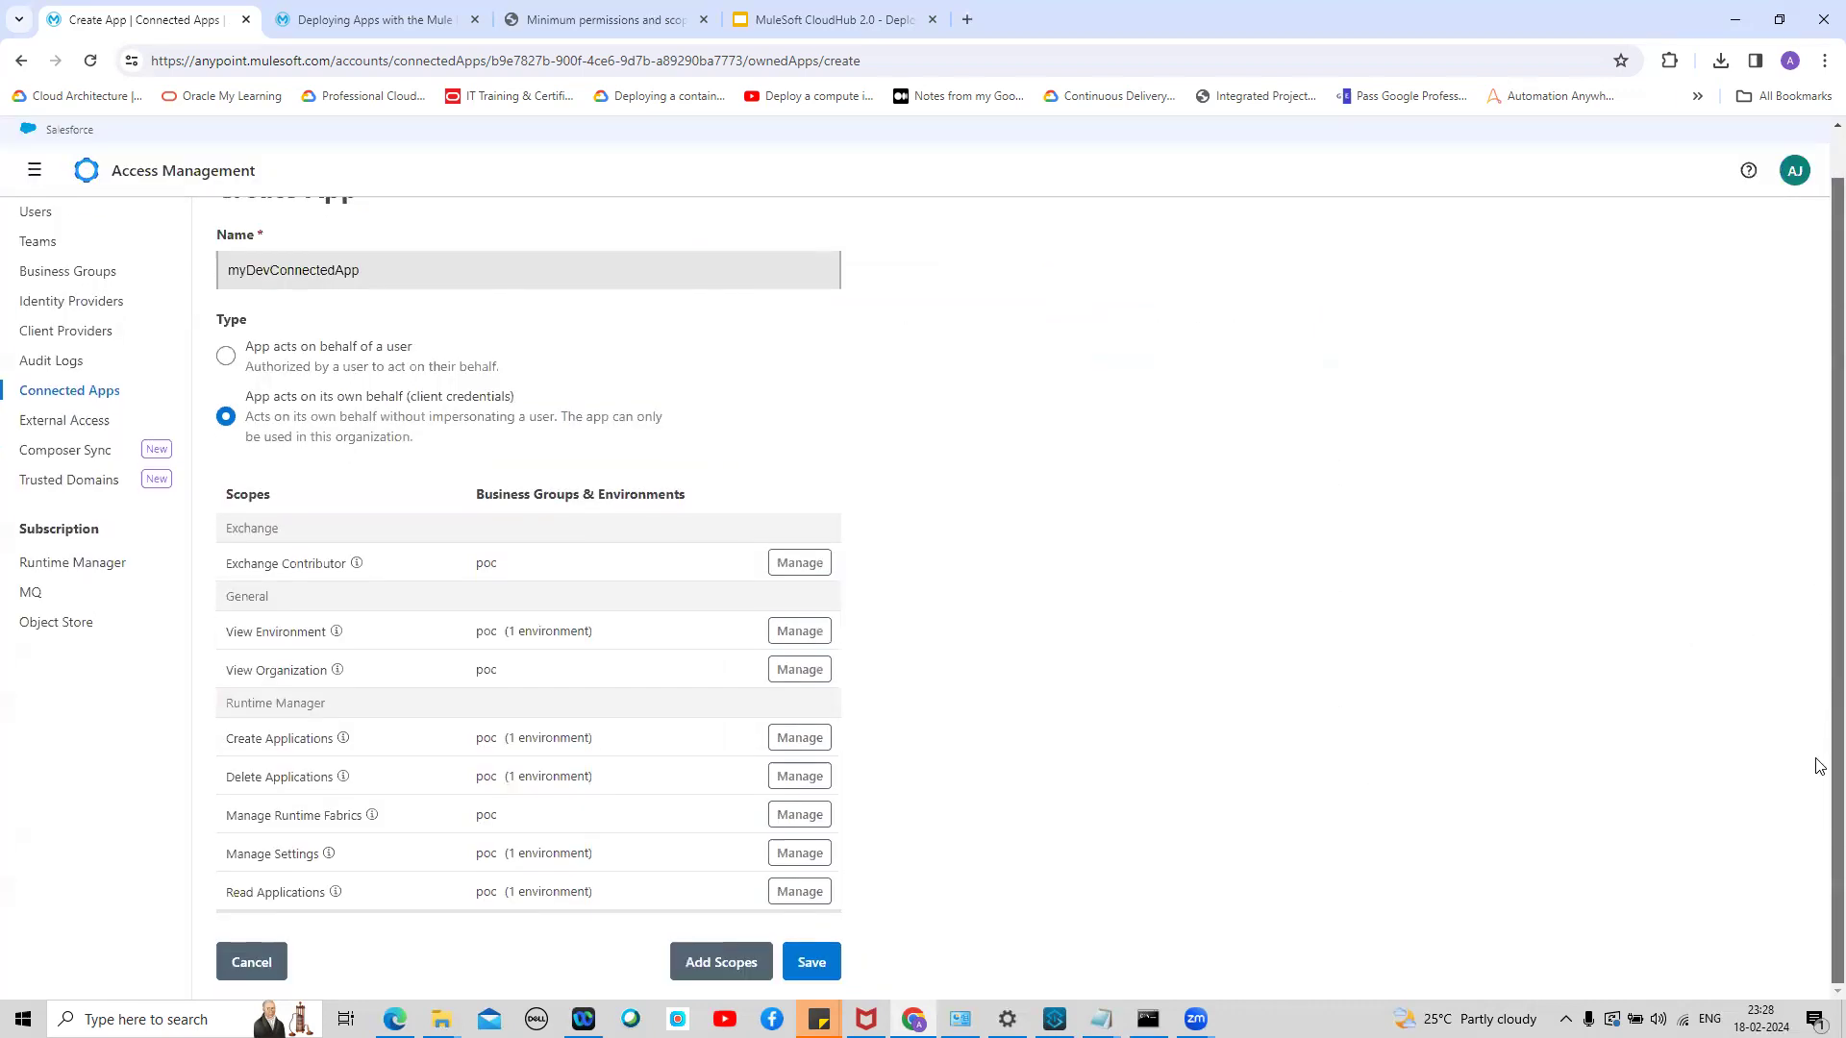
pyautogui.click(815, 965)
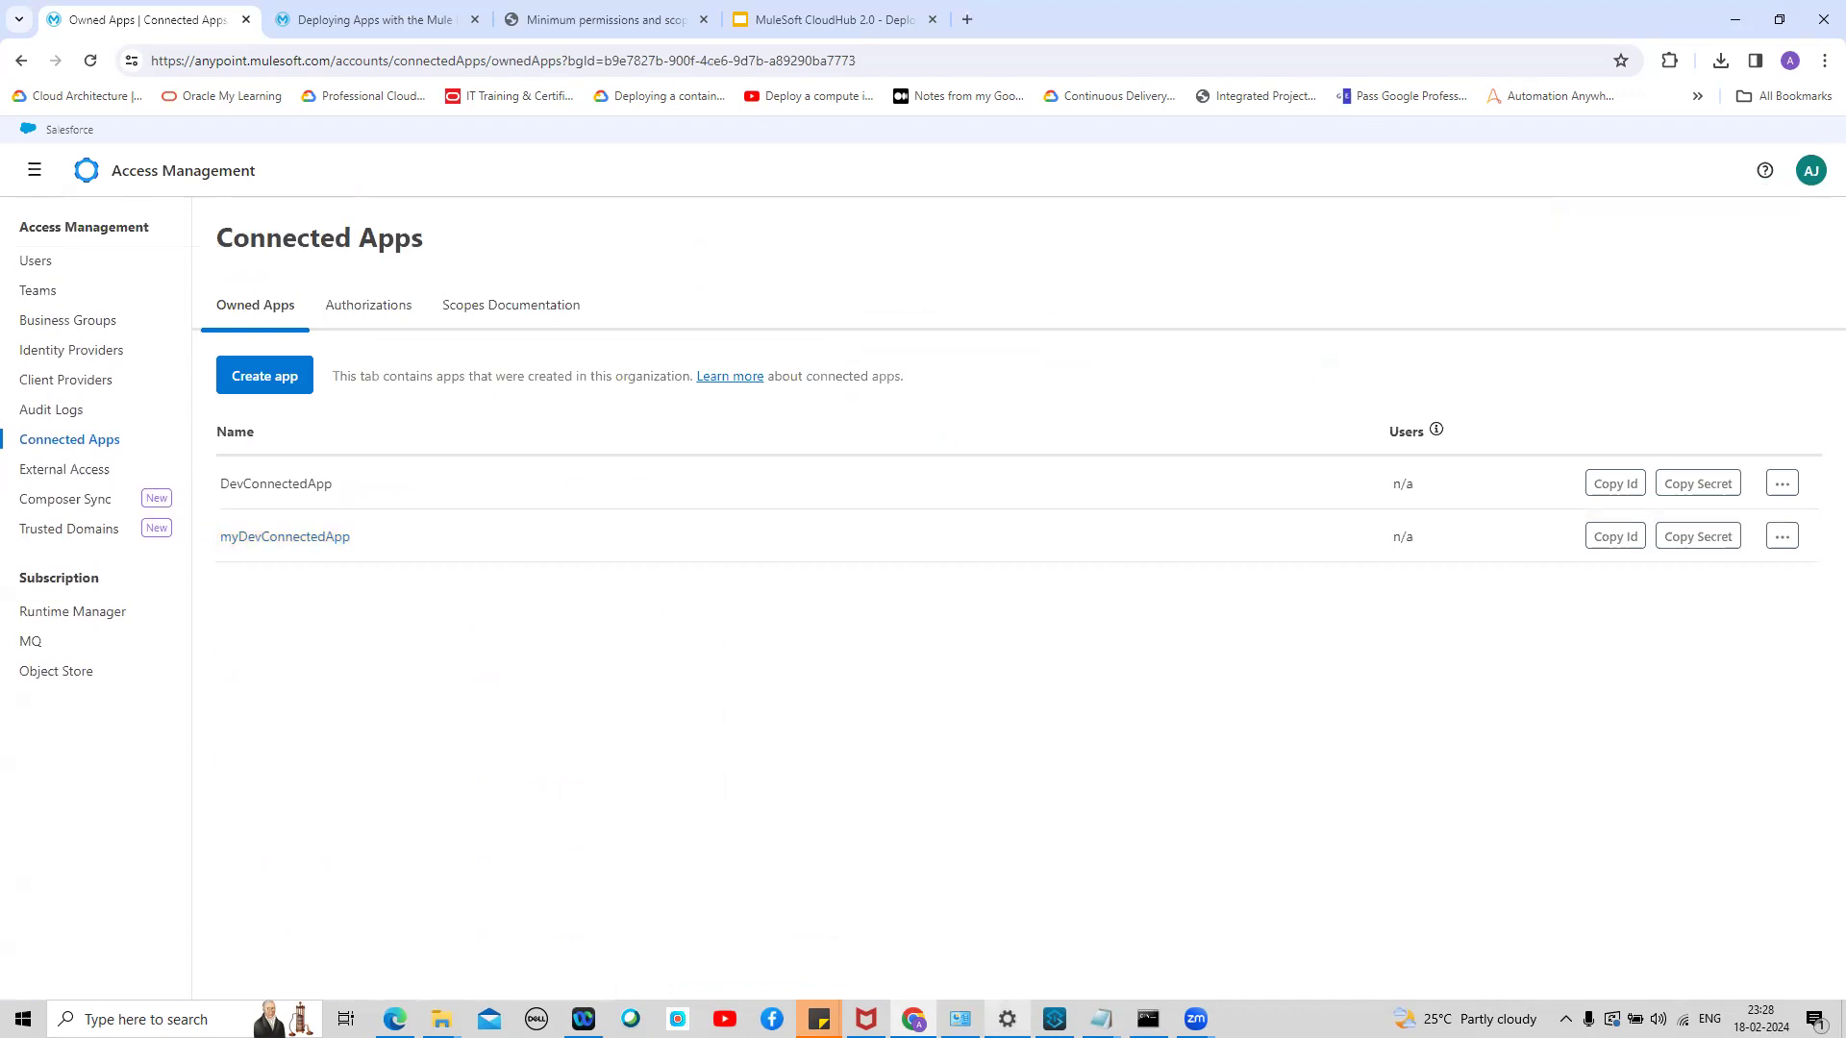
# Switch to Anypoint Studio with the pom.xml of the test-ch2-privatespace project
pyautogui.moveTo(1055, 1019)
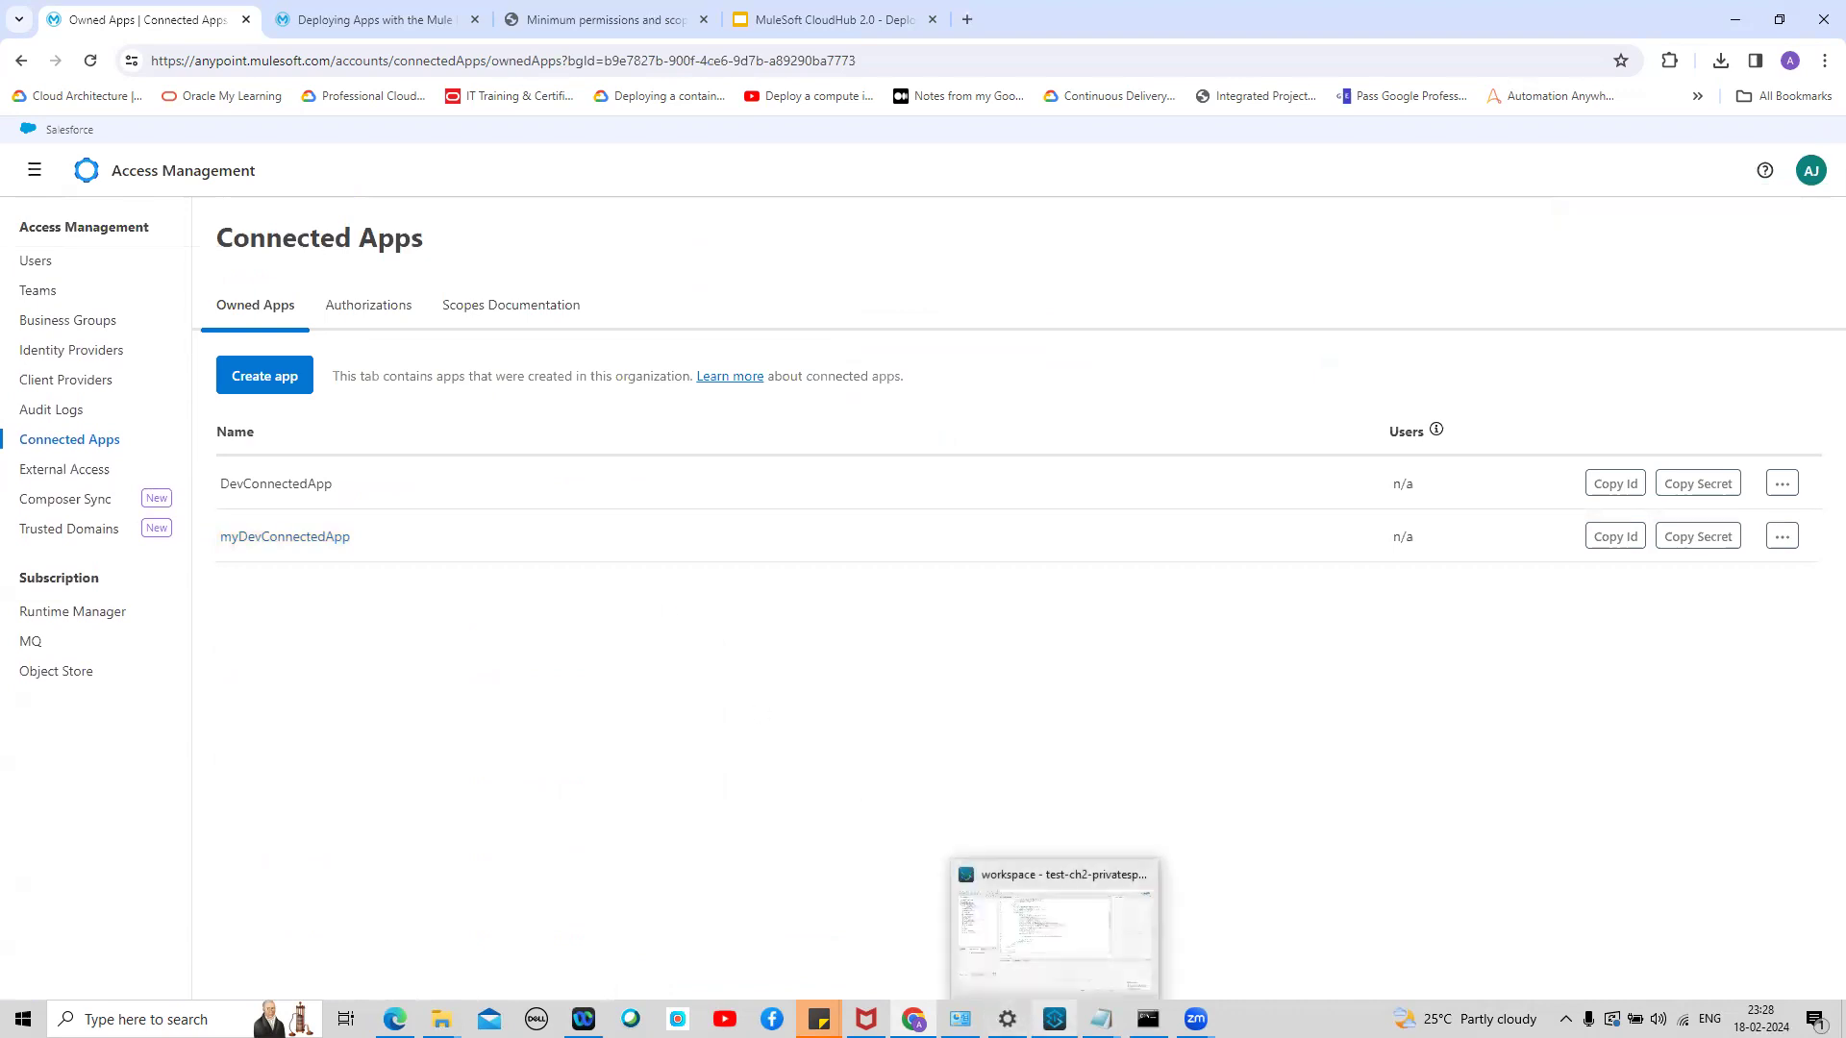
pyautogui.click(1055, 951)
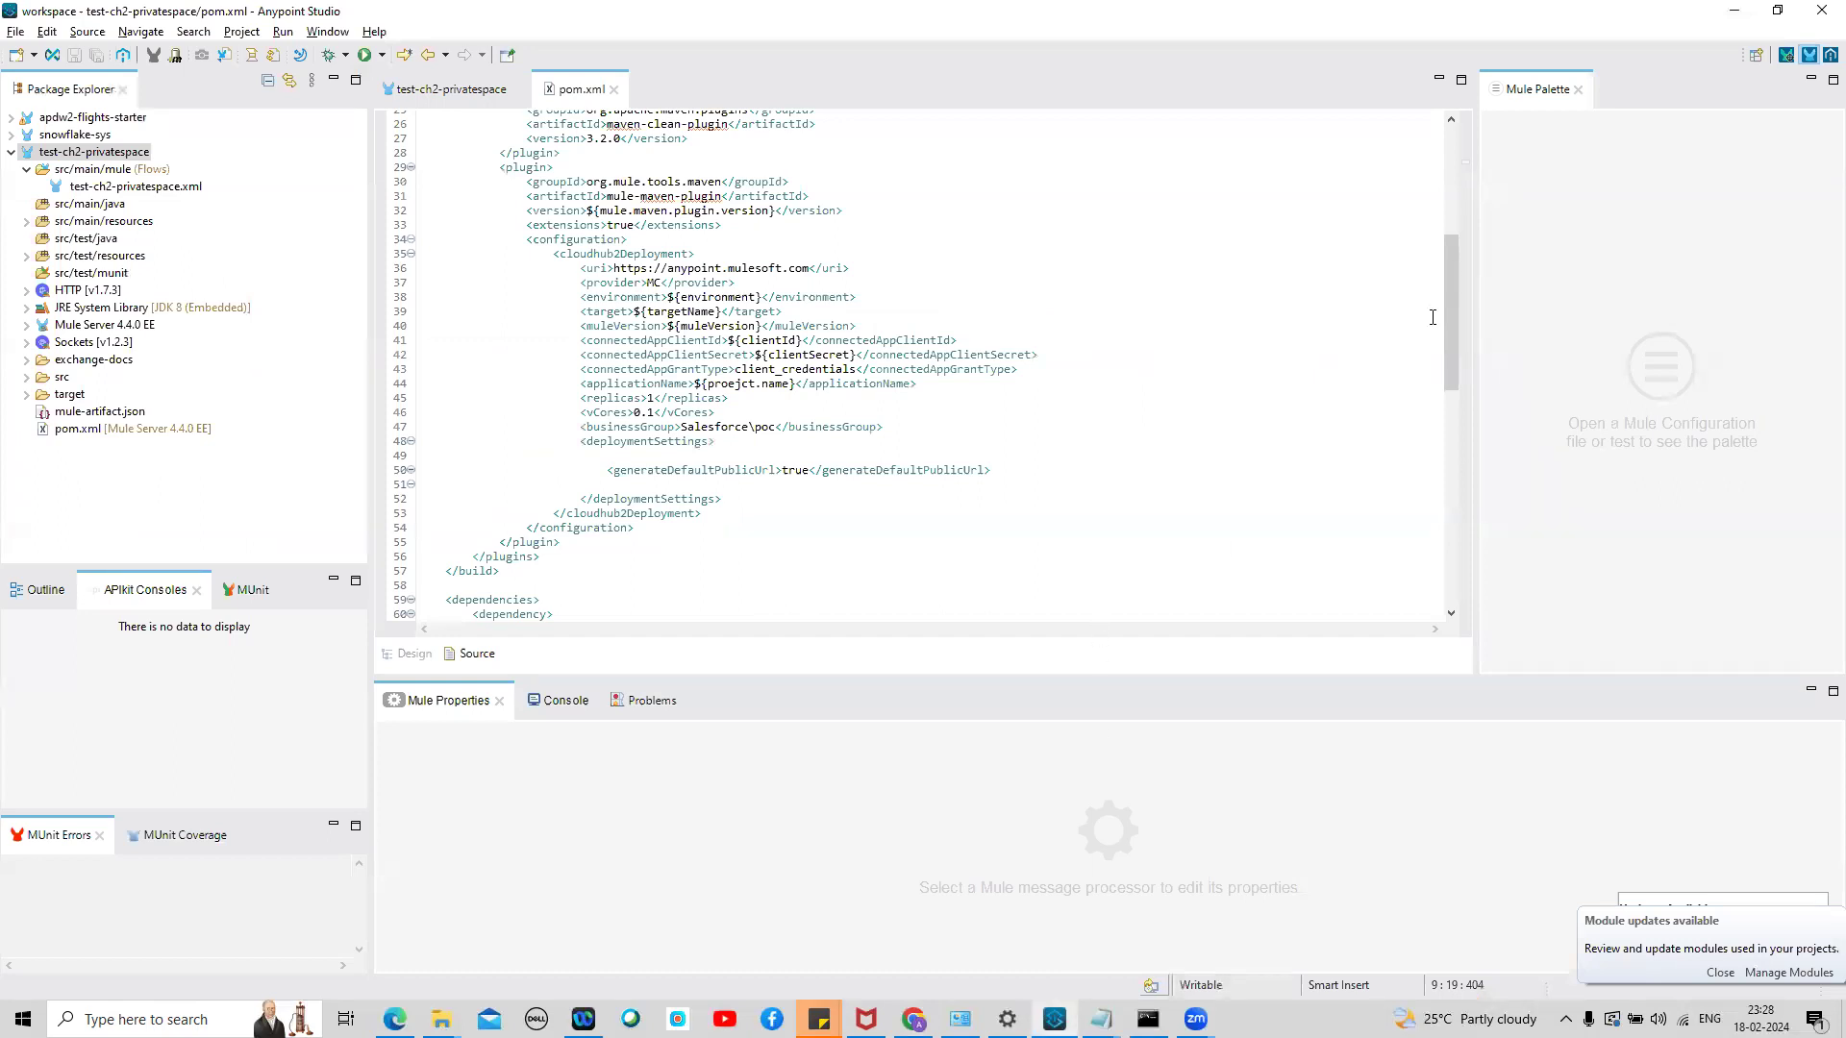
# Examine the test-ch2-privatespace flow and the cloudhub2Deployment configuration with its uri element in pom.xml
pyautogui.moveTo(1448, 325); pyautogui.dragTo(1411, 214)
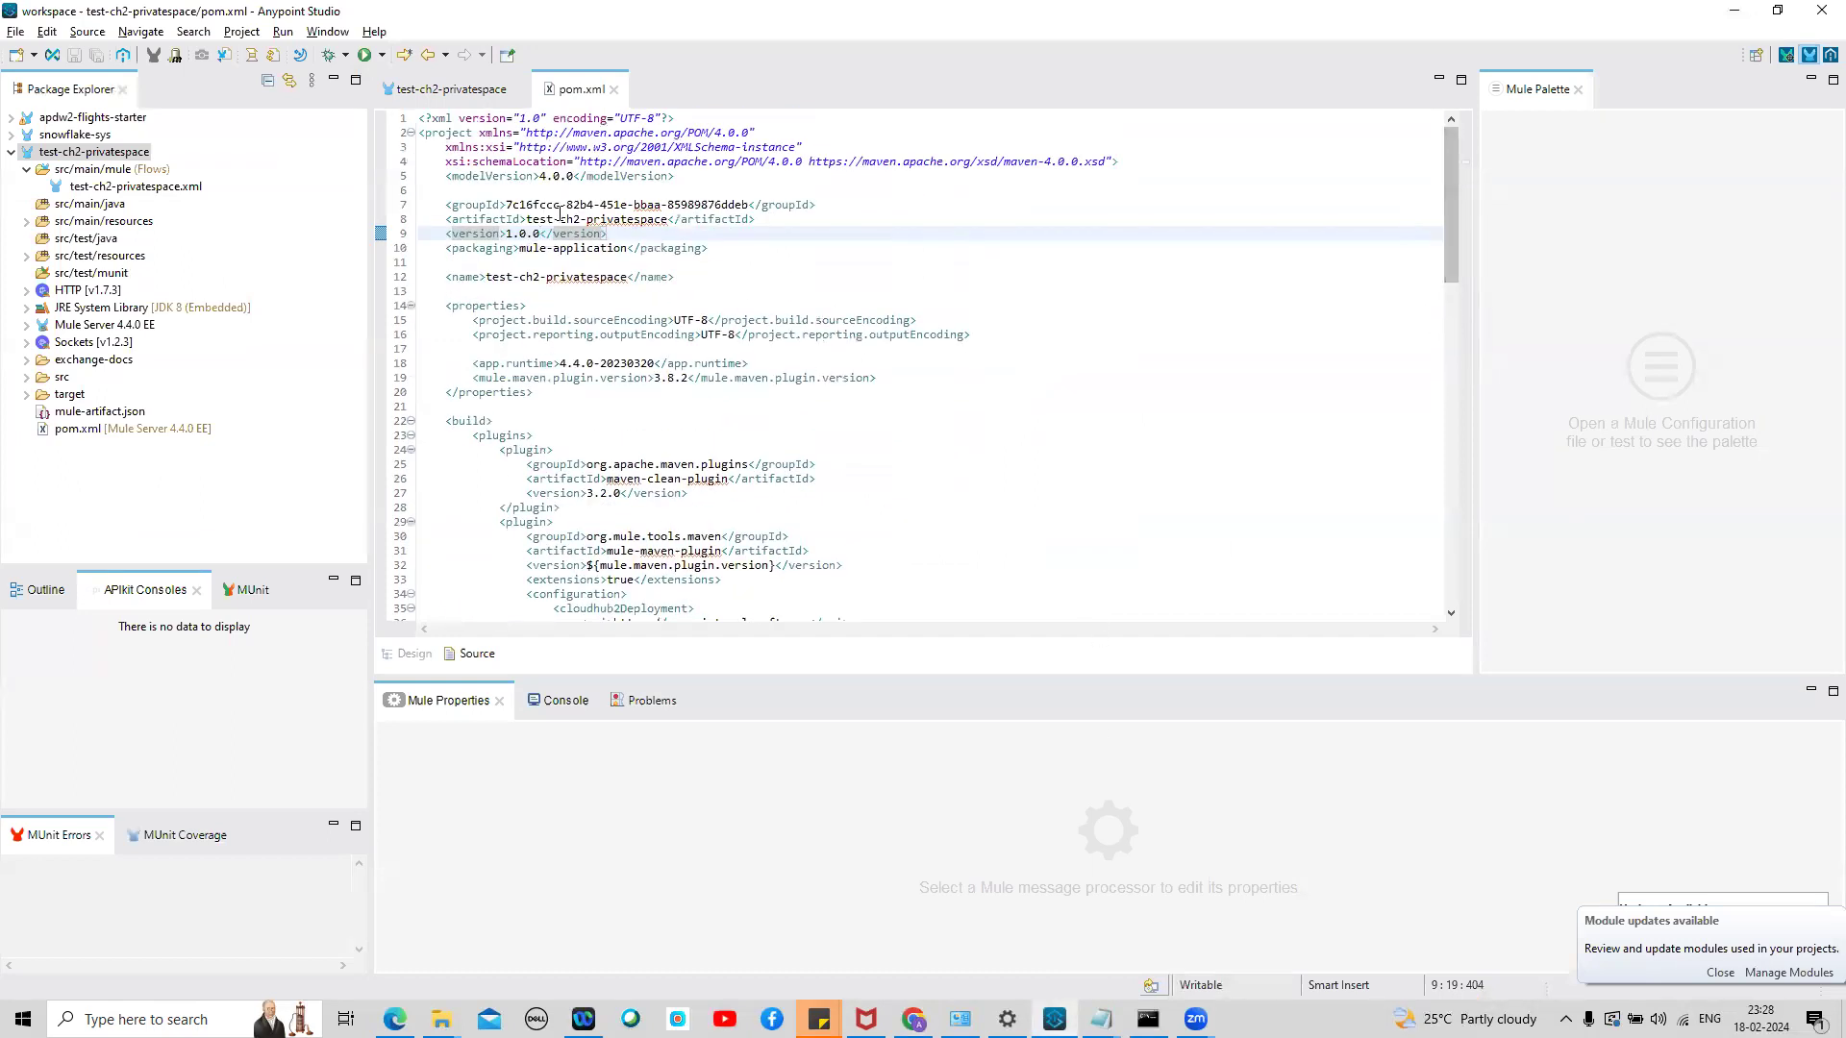
pyautogui.click(467, 91)
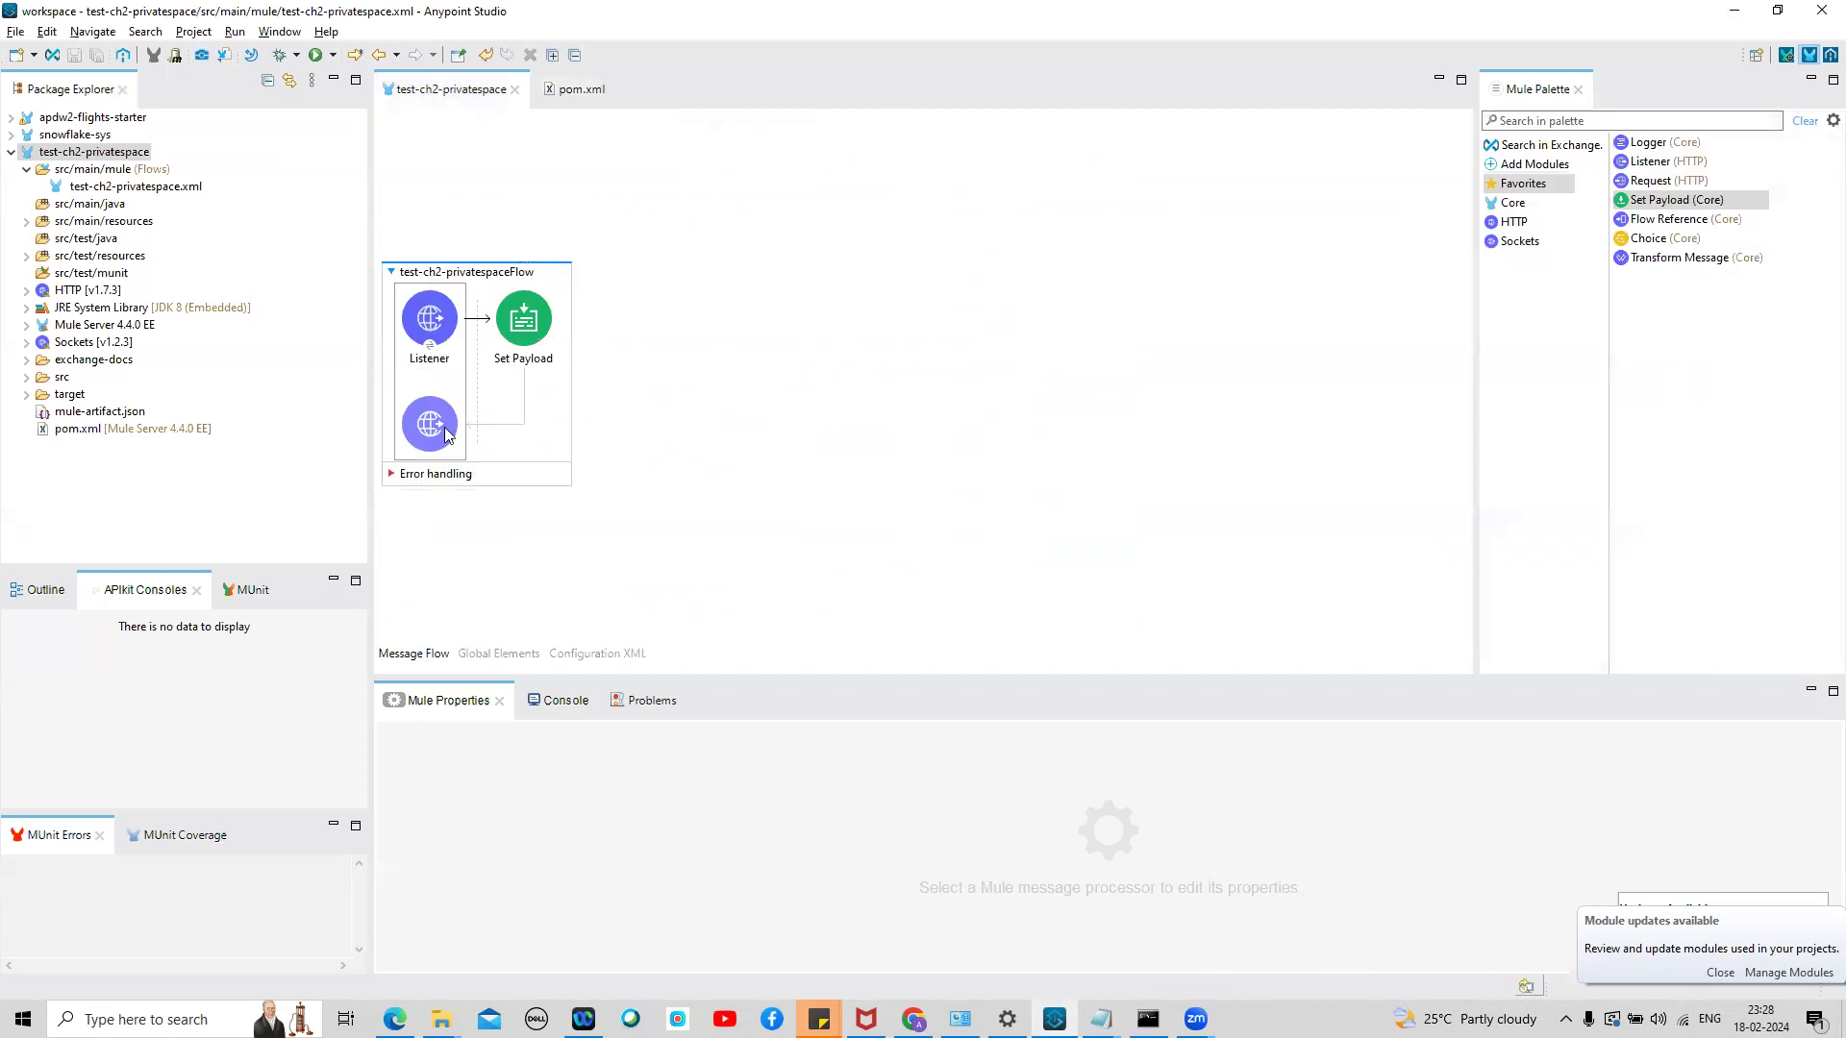
pyautogui.click(570, 91)
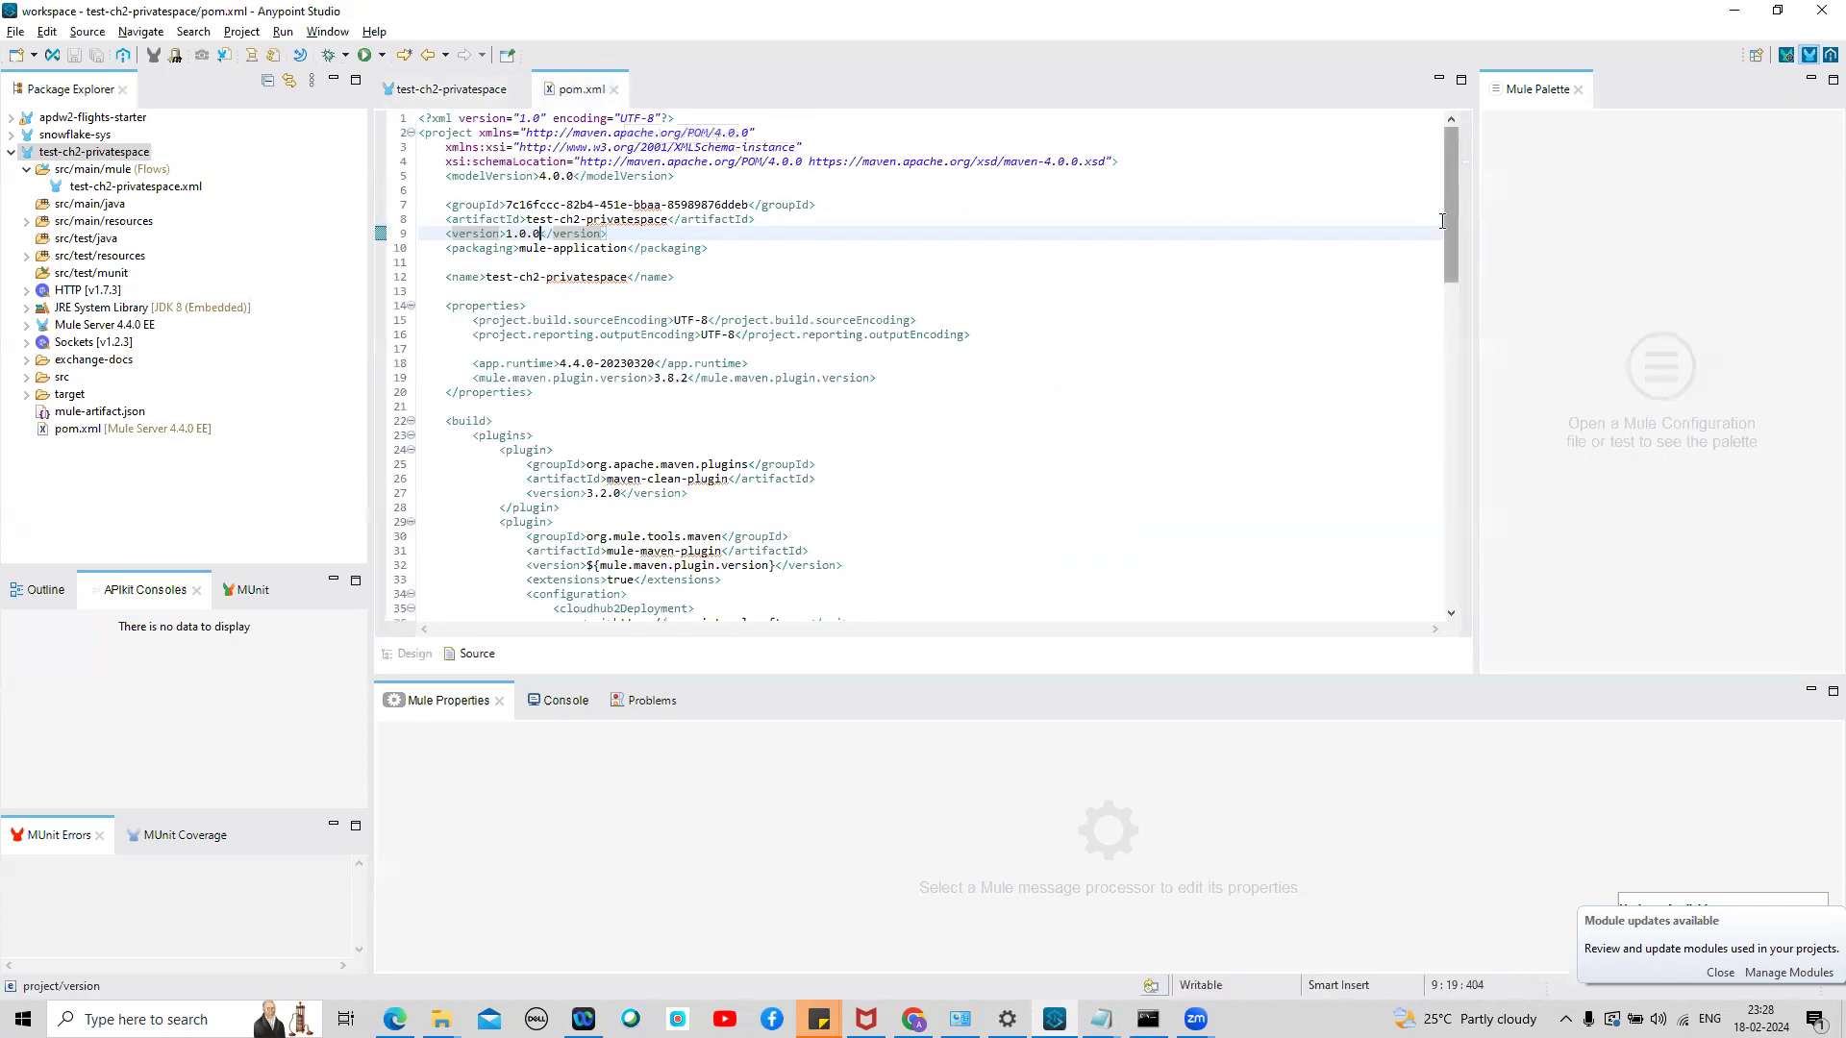
pyautogui.moveTo(1450, 225); pyautogui.dragTo(1462, 321)
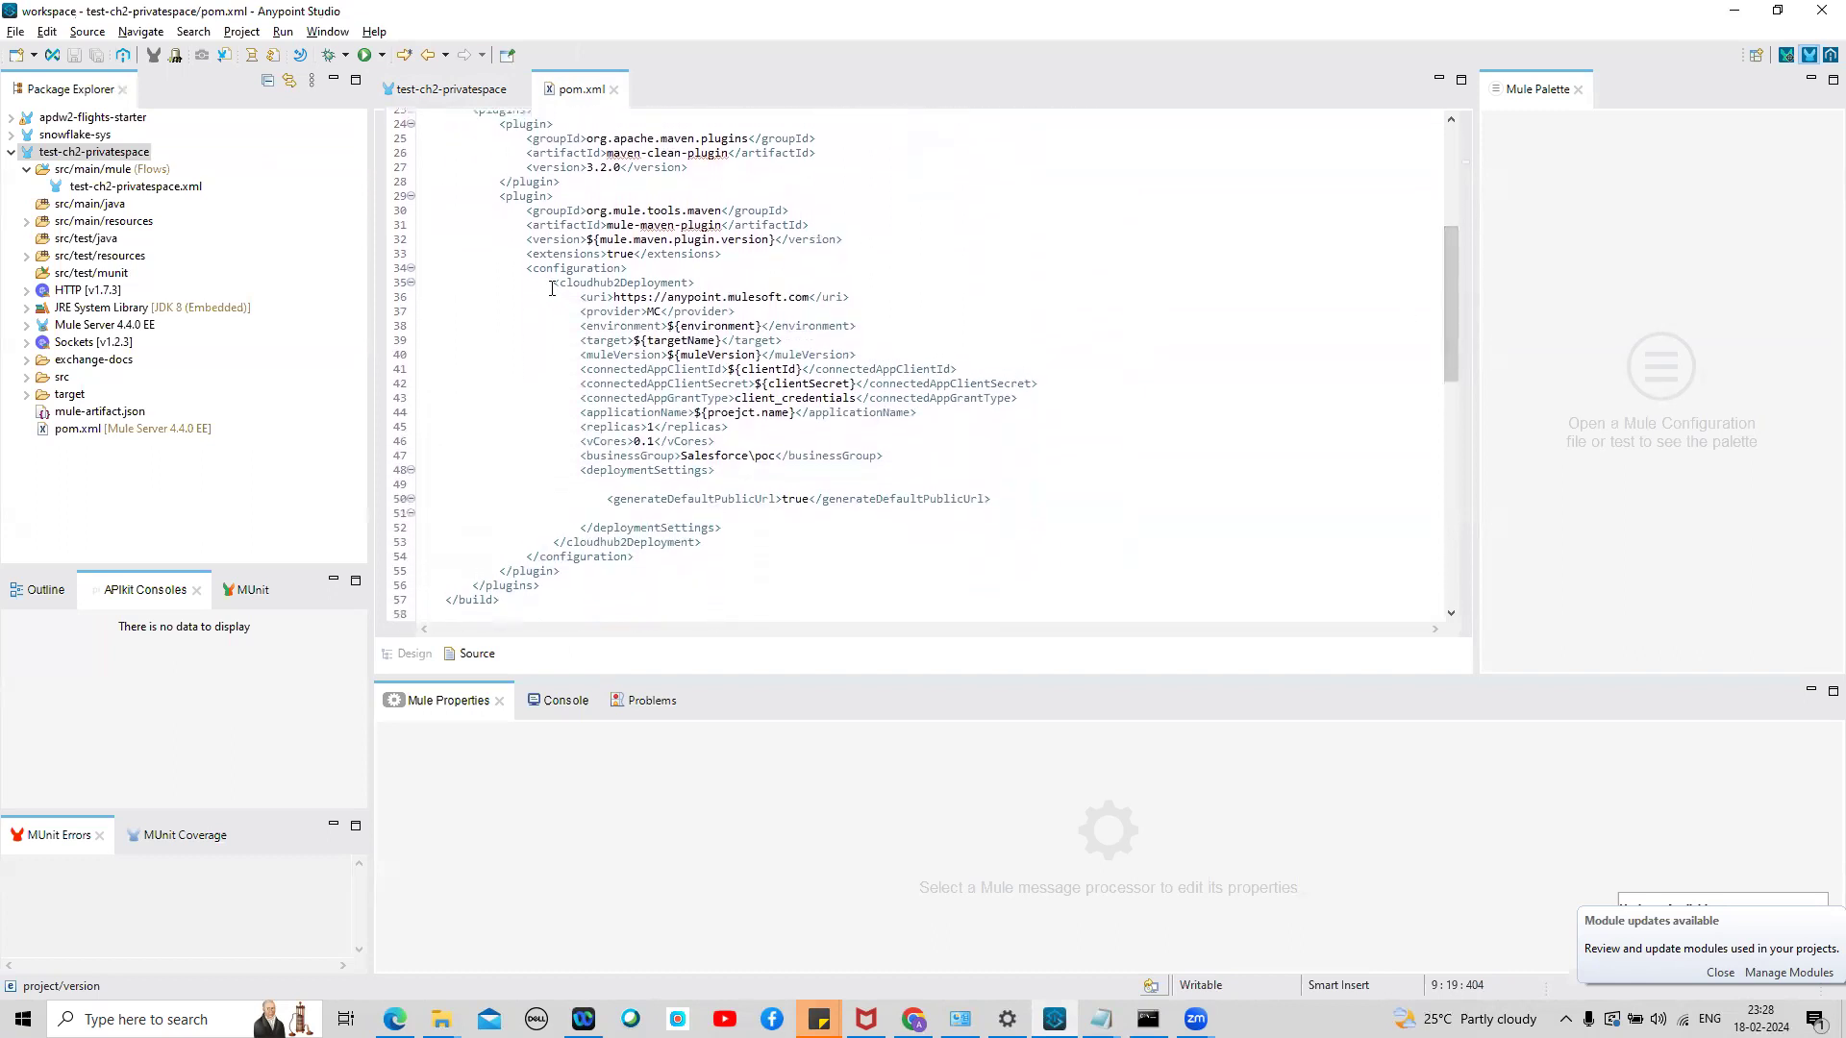
pyautogui.moveTo(527, 269); pyautogui.dragTo(775, 557)
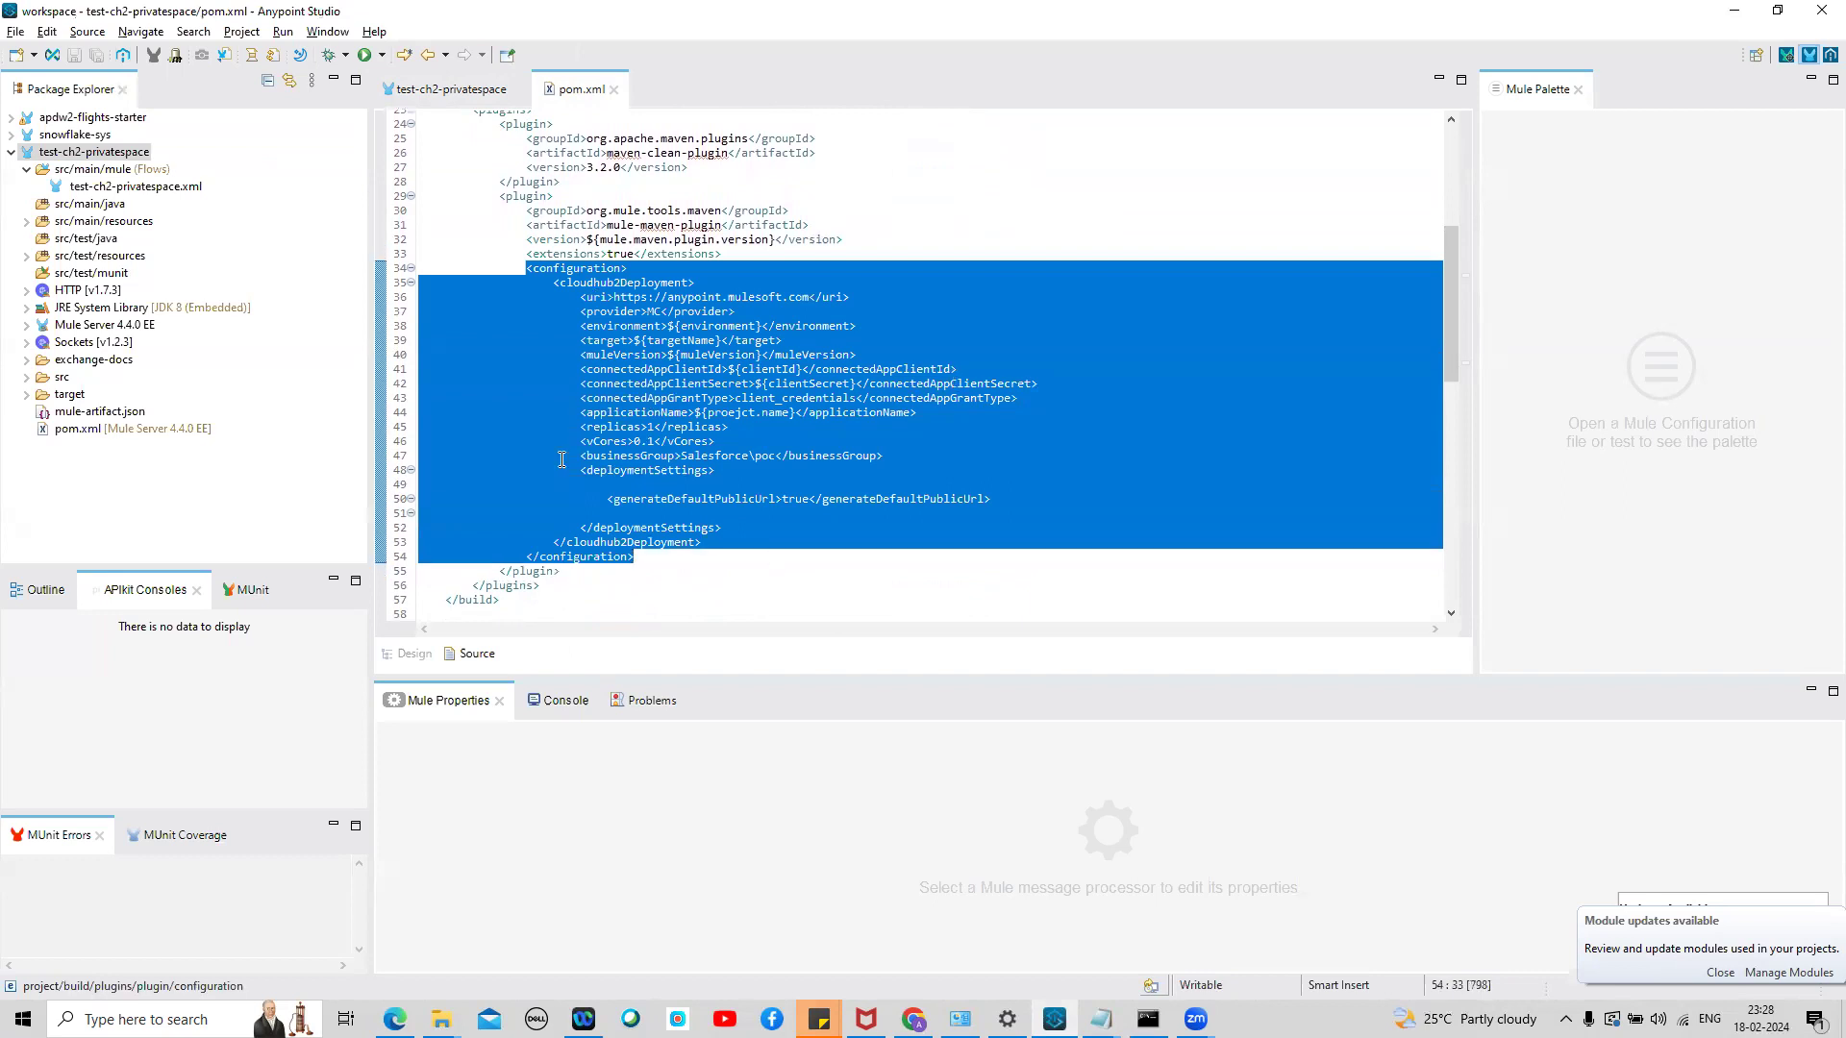
pyautogui.click(527, 426)
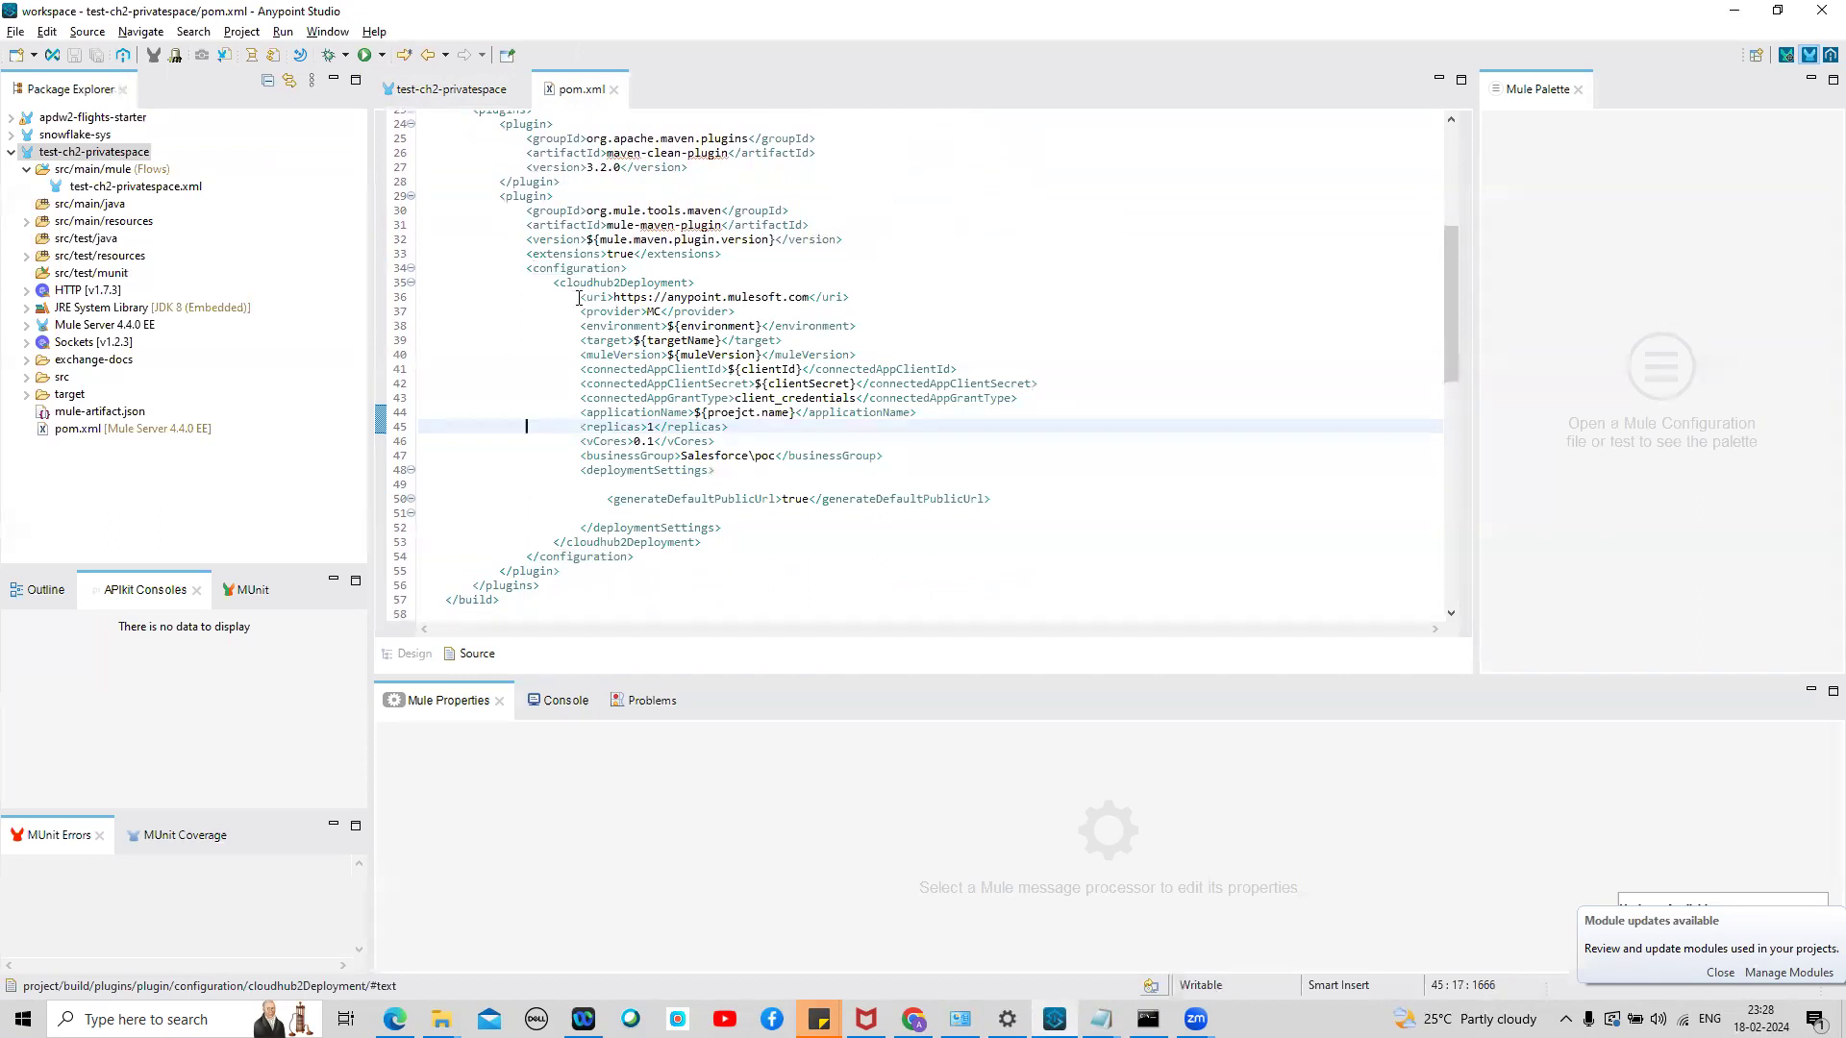
pyautogui.moveTo(580, 298); pyautogui.dragTo(858, 300)
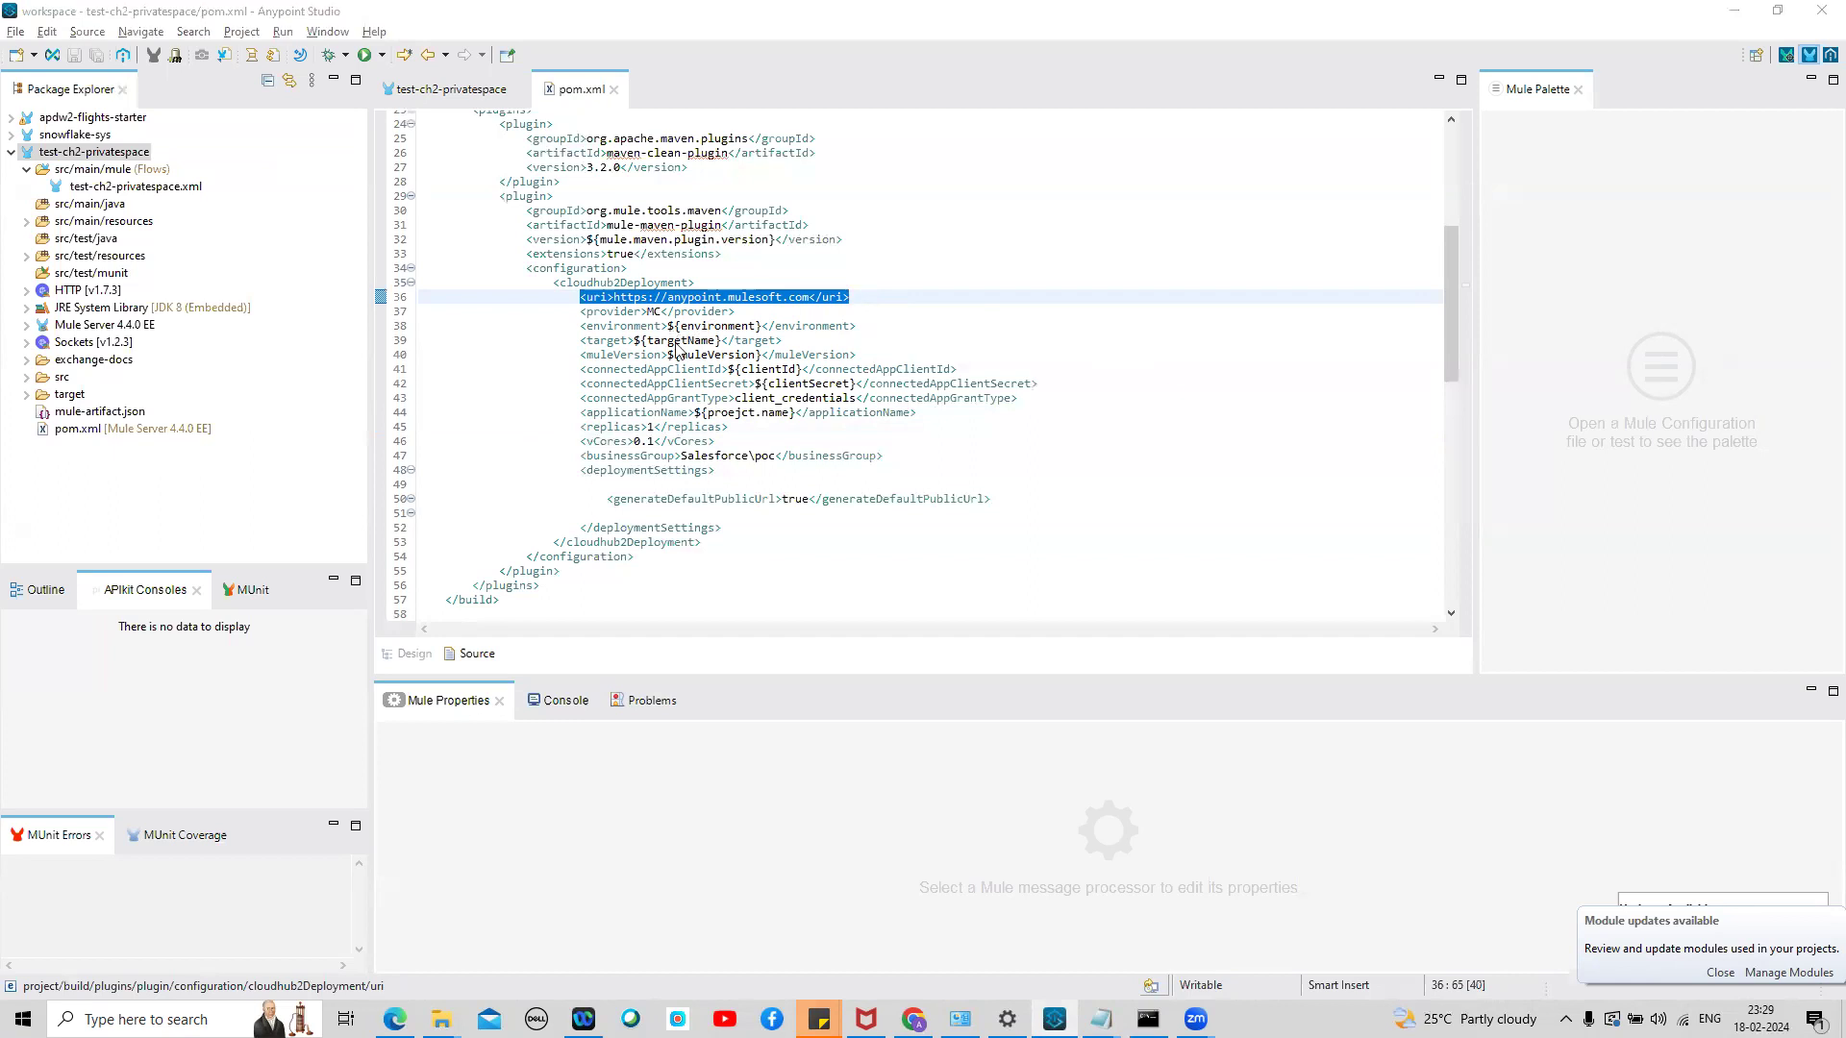
# Switch to Anypoint Platform in the browser and view the private spaces list in Runtime Manager
pyautogui.hotkey('alt', 'Tab')
pyautogui.click(34, 173)
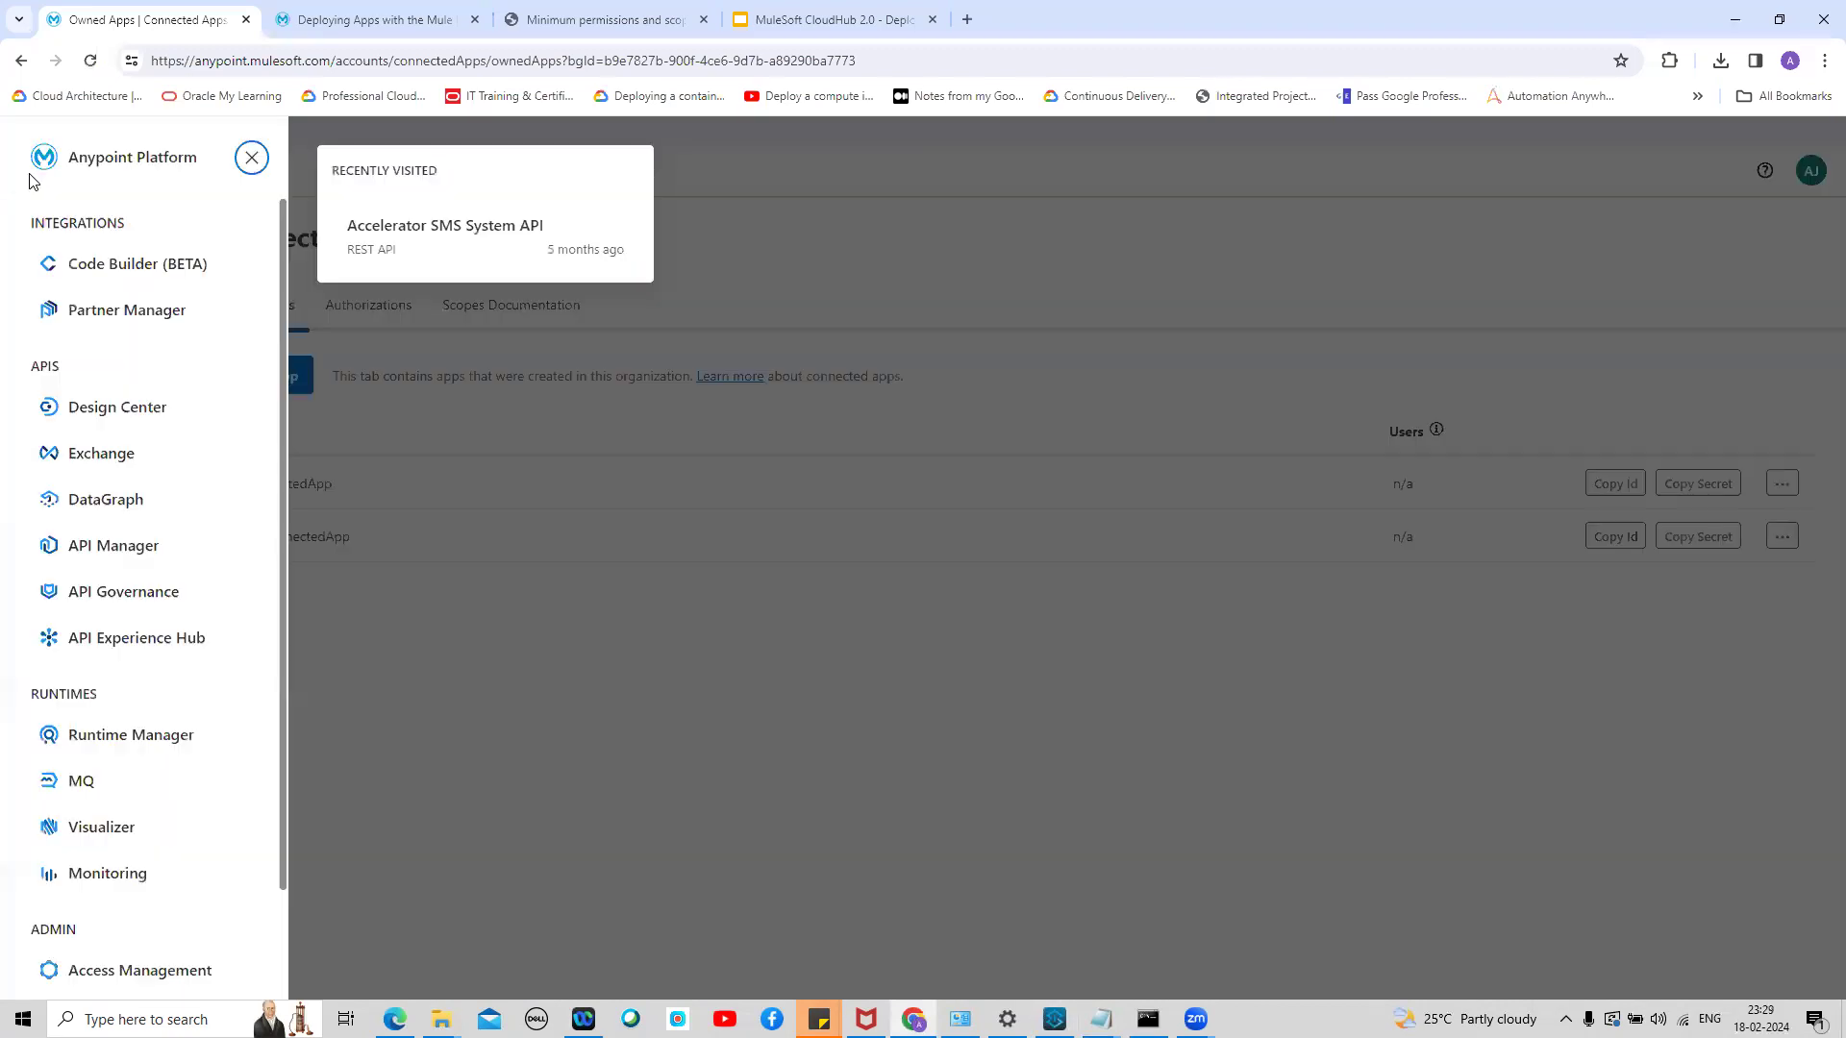
pyautogui.click(128, 732)
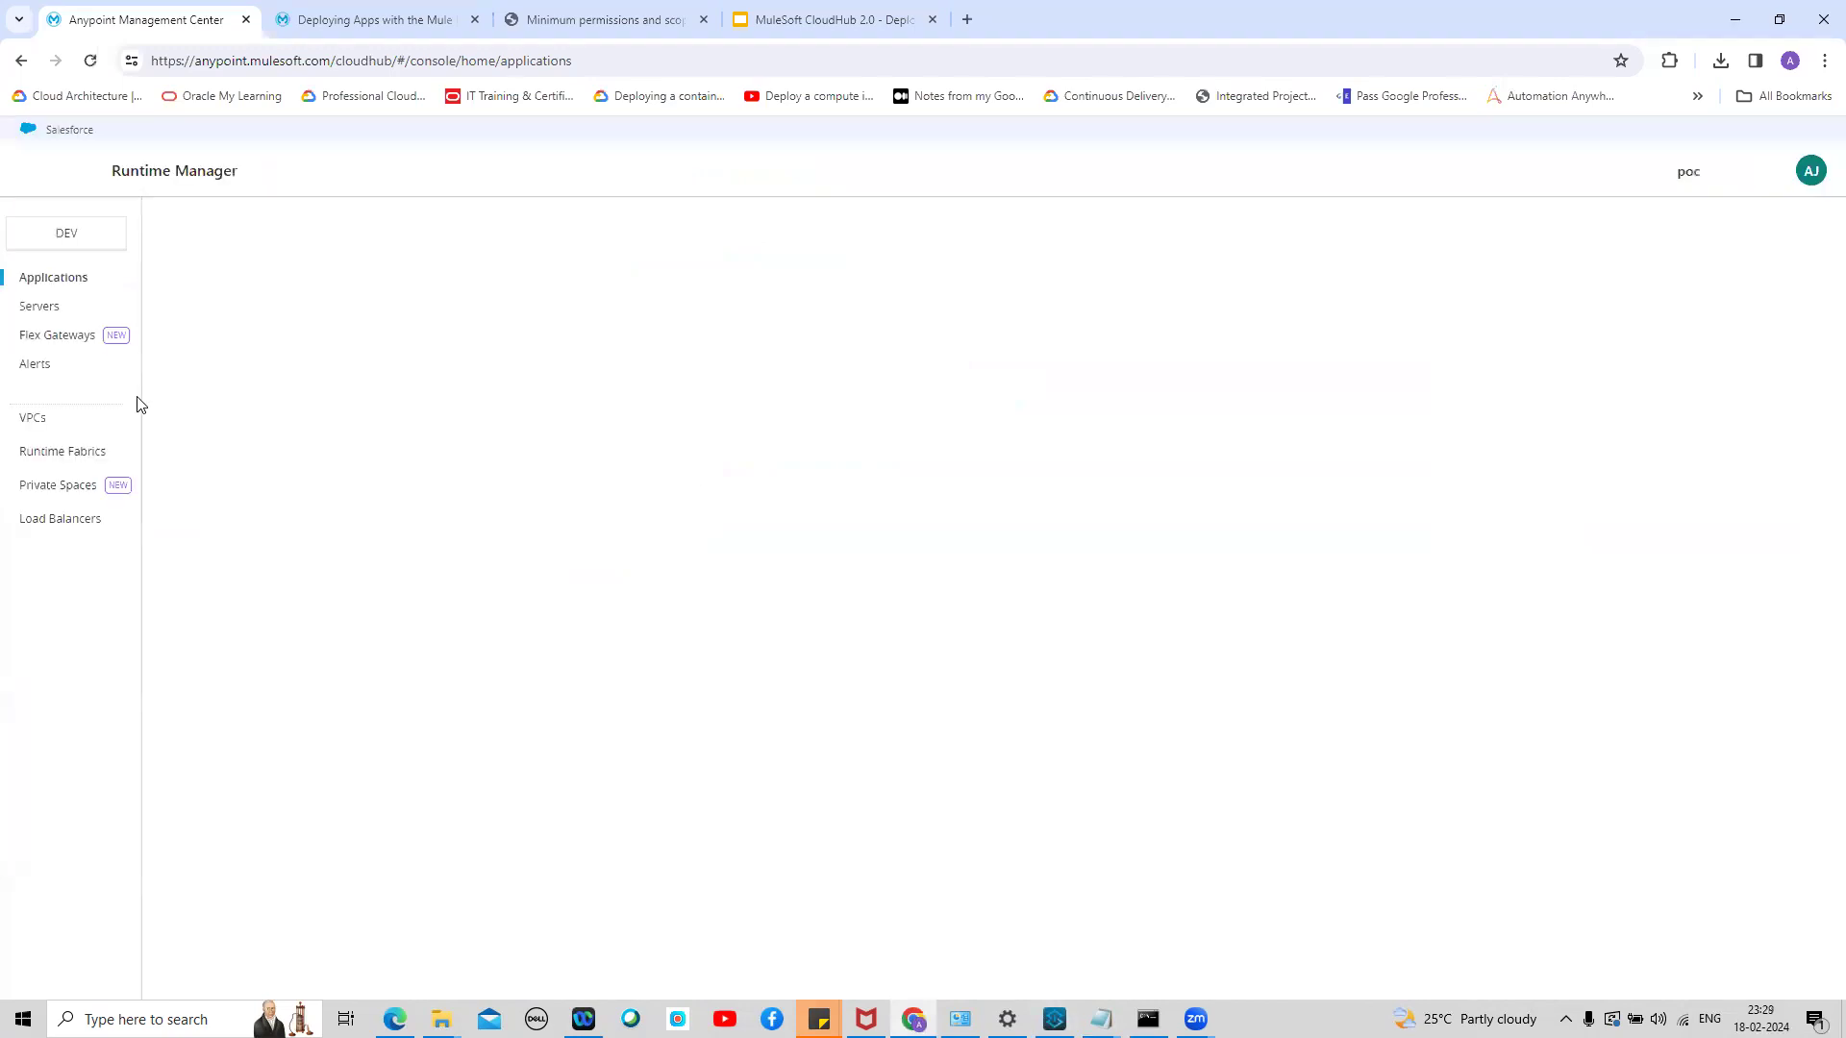
pyautogui.click(58, 484)
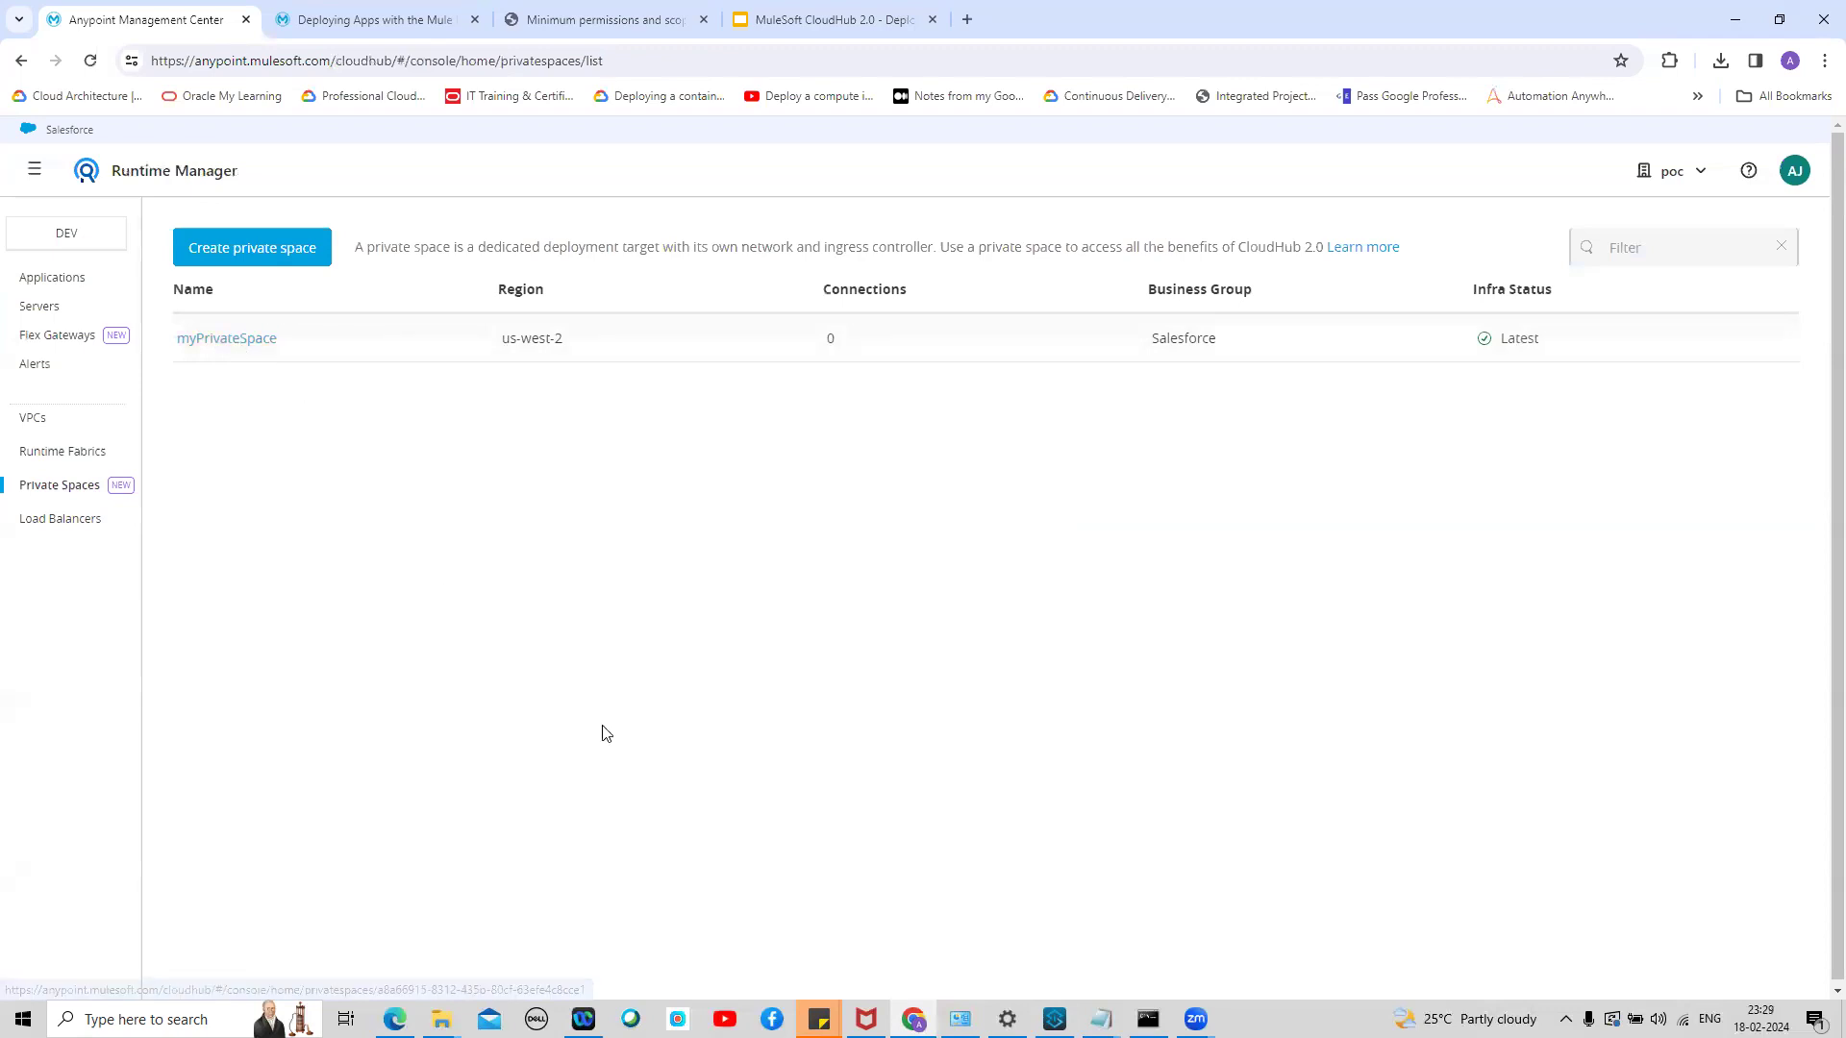
# Switch back to Anypoint Studio and examine the connected app client ID, client secret and grant type elements in pom.xml
pyautogui.click(1054, 1019)
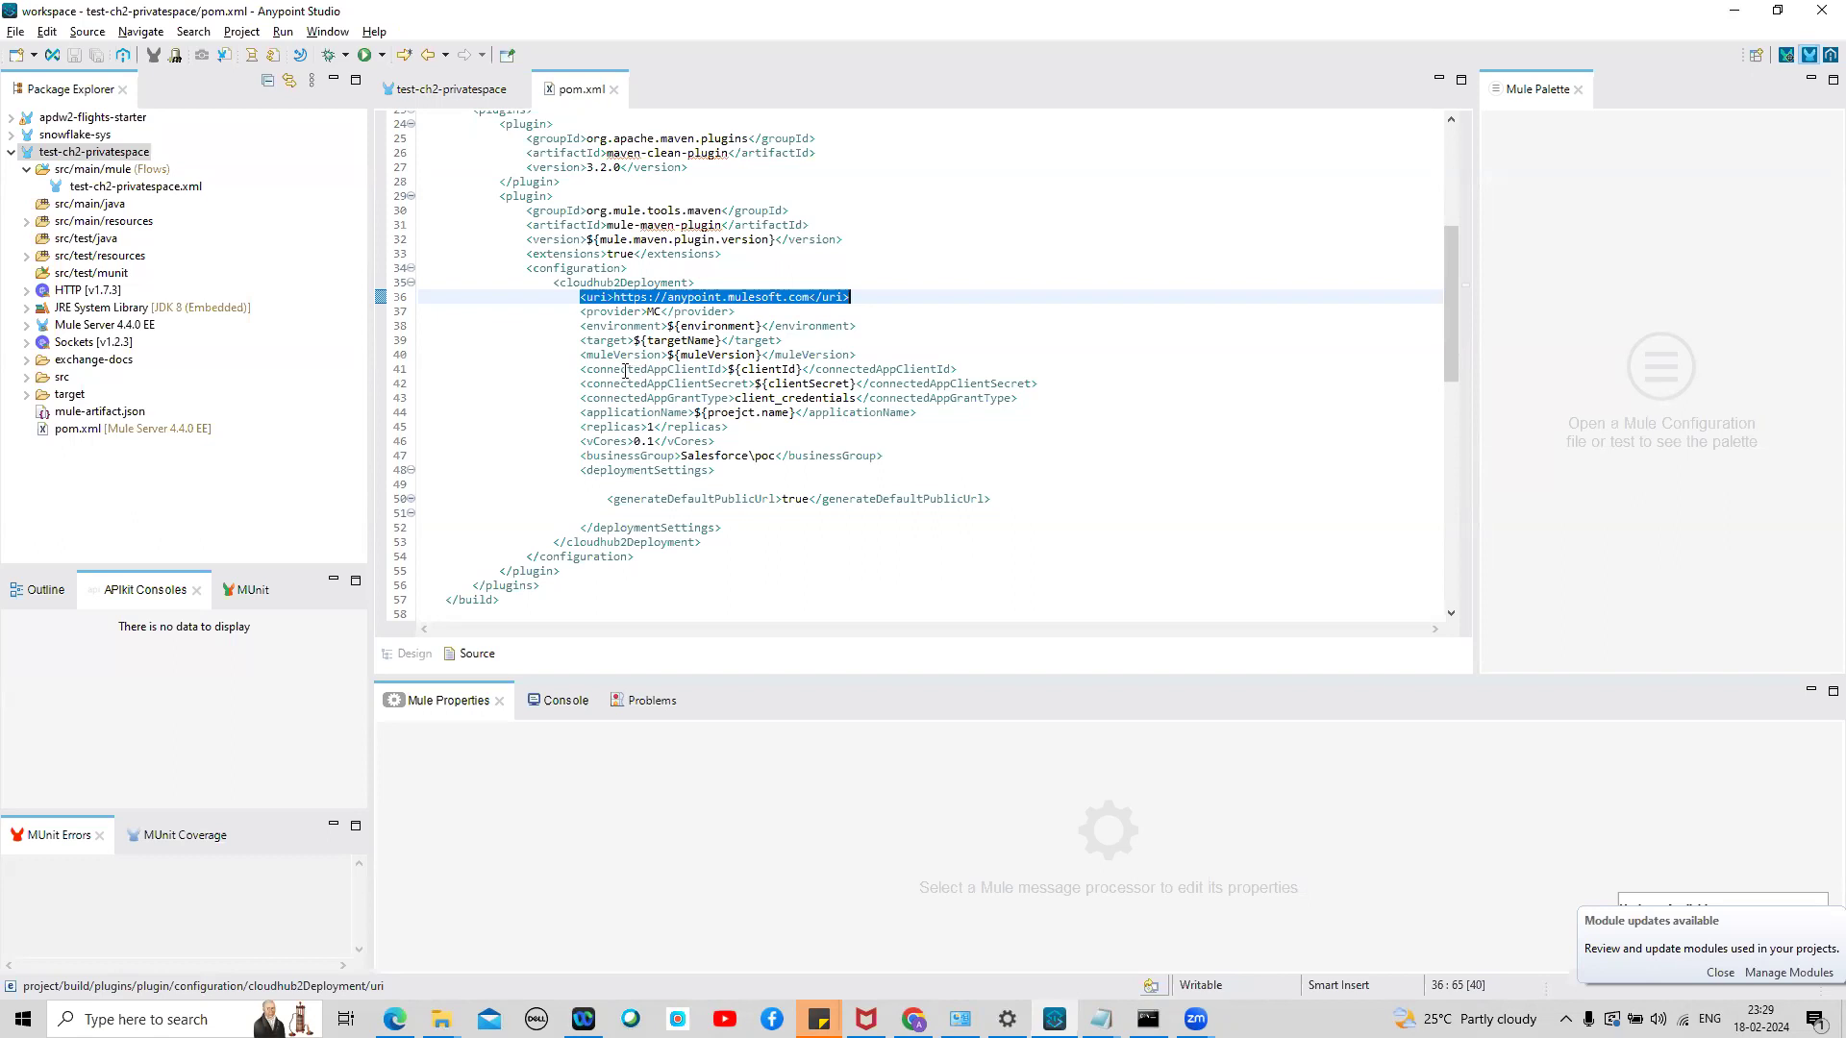
pyautogui.moveTo(581, 371); pyautogui.dragTo(1036, 395)
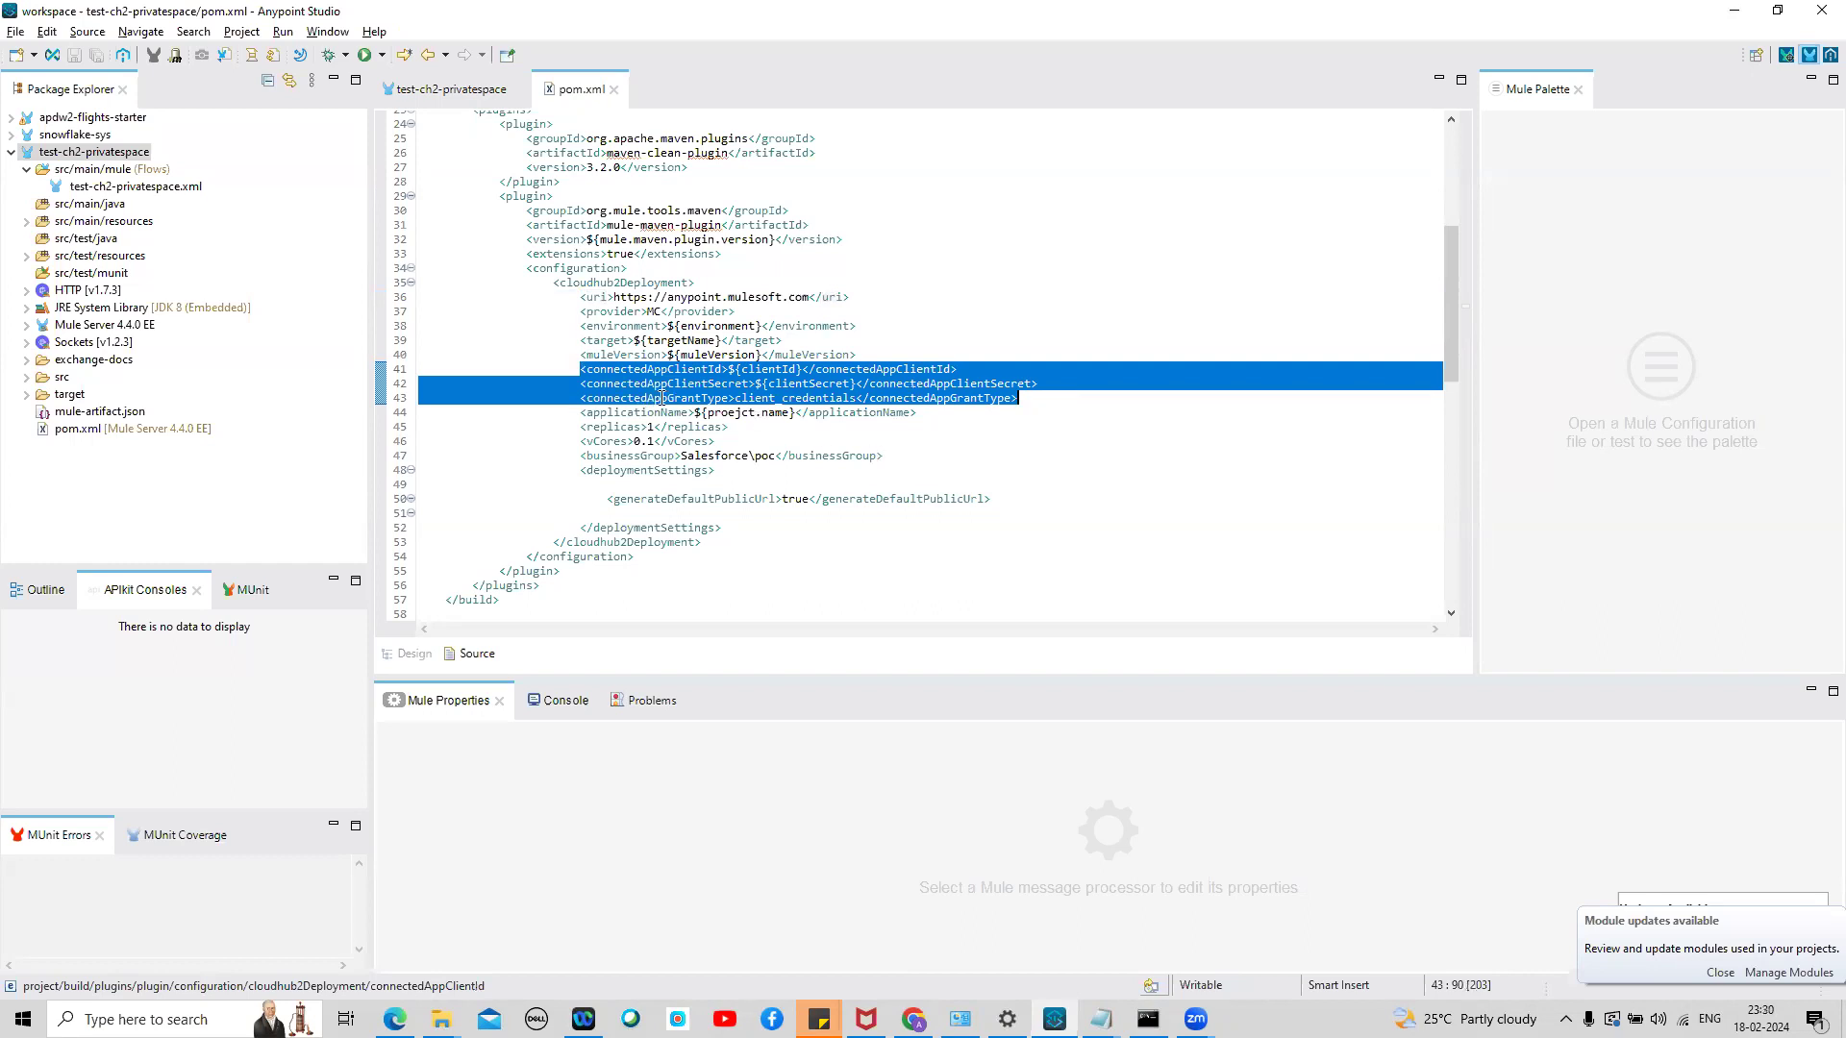
pyautogui.click(1013, 423)
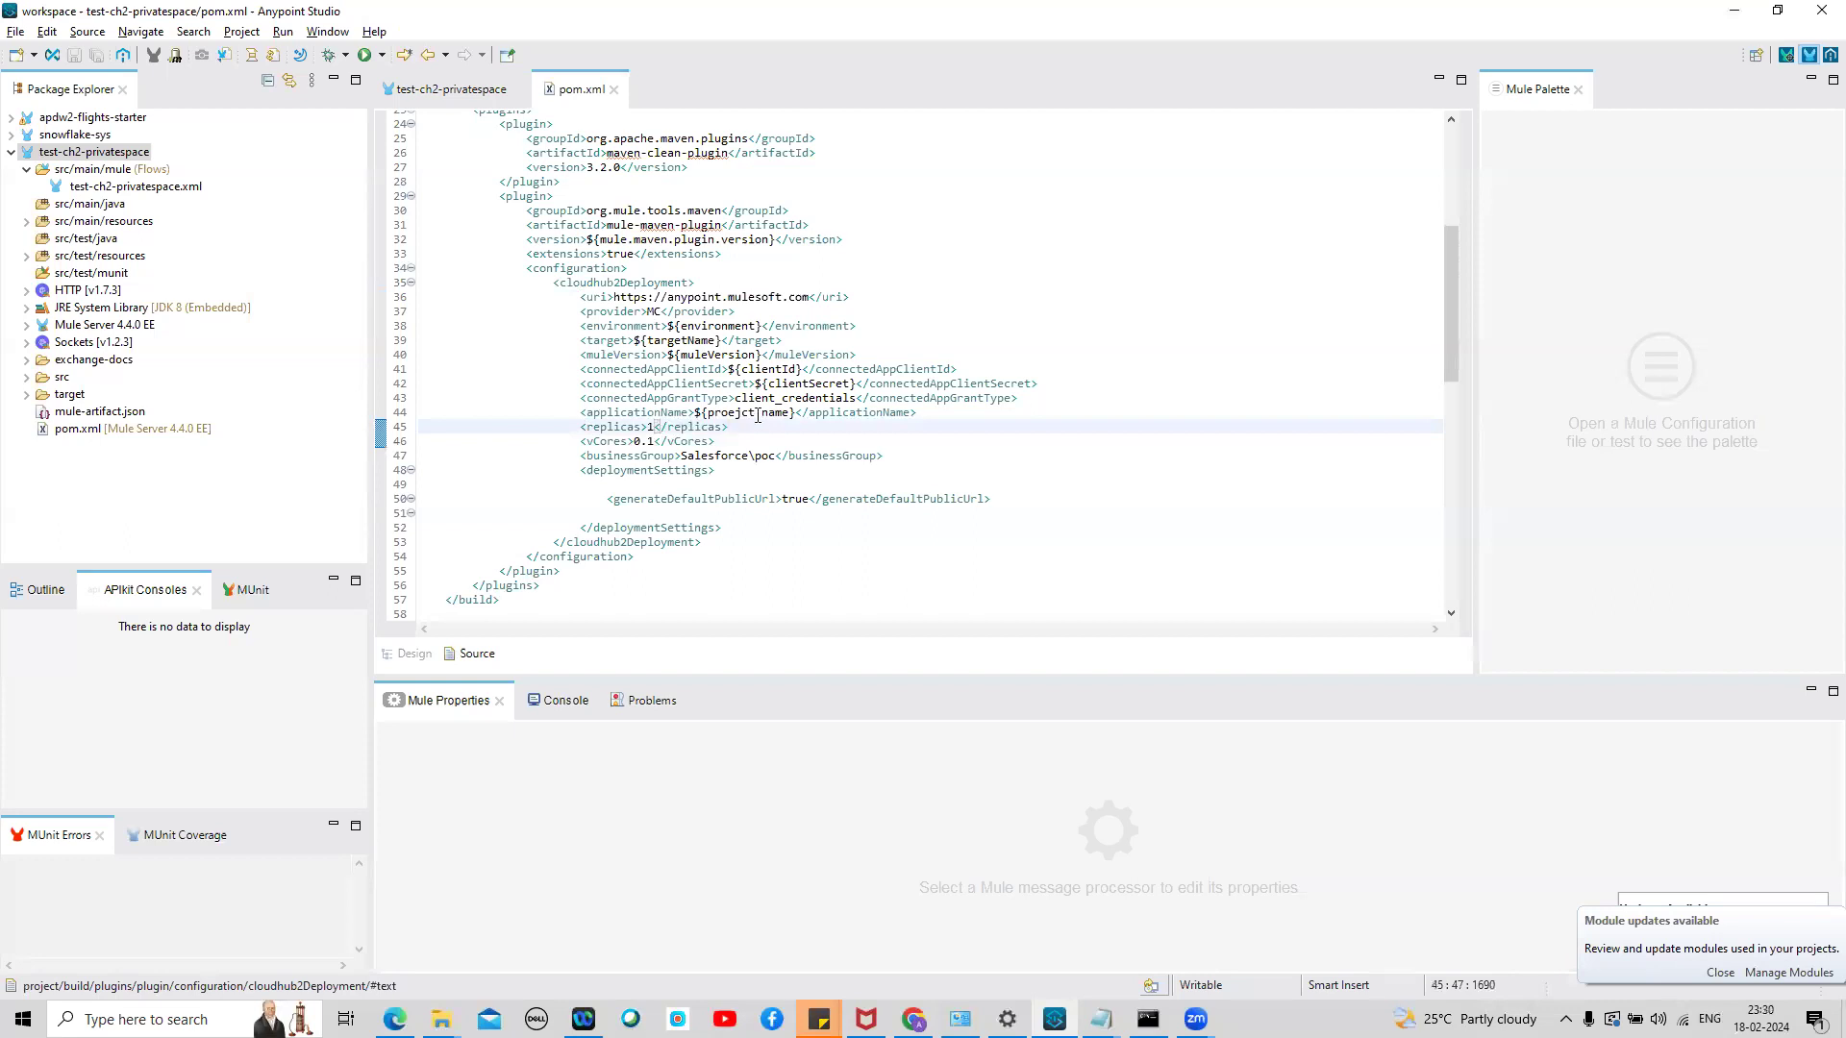
# Compare the project's name element at the start of pom.xml with the applicationName reference in the deployment configuration
pyautogui.moveTo(1448, 355); pyautogui.dragTo(1414, 255)
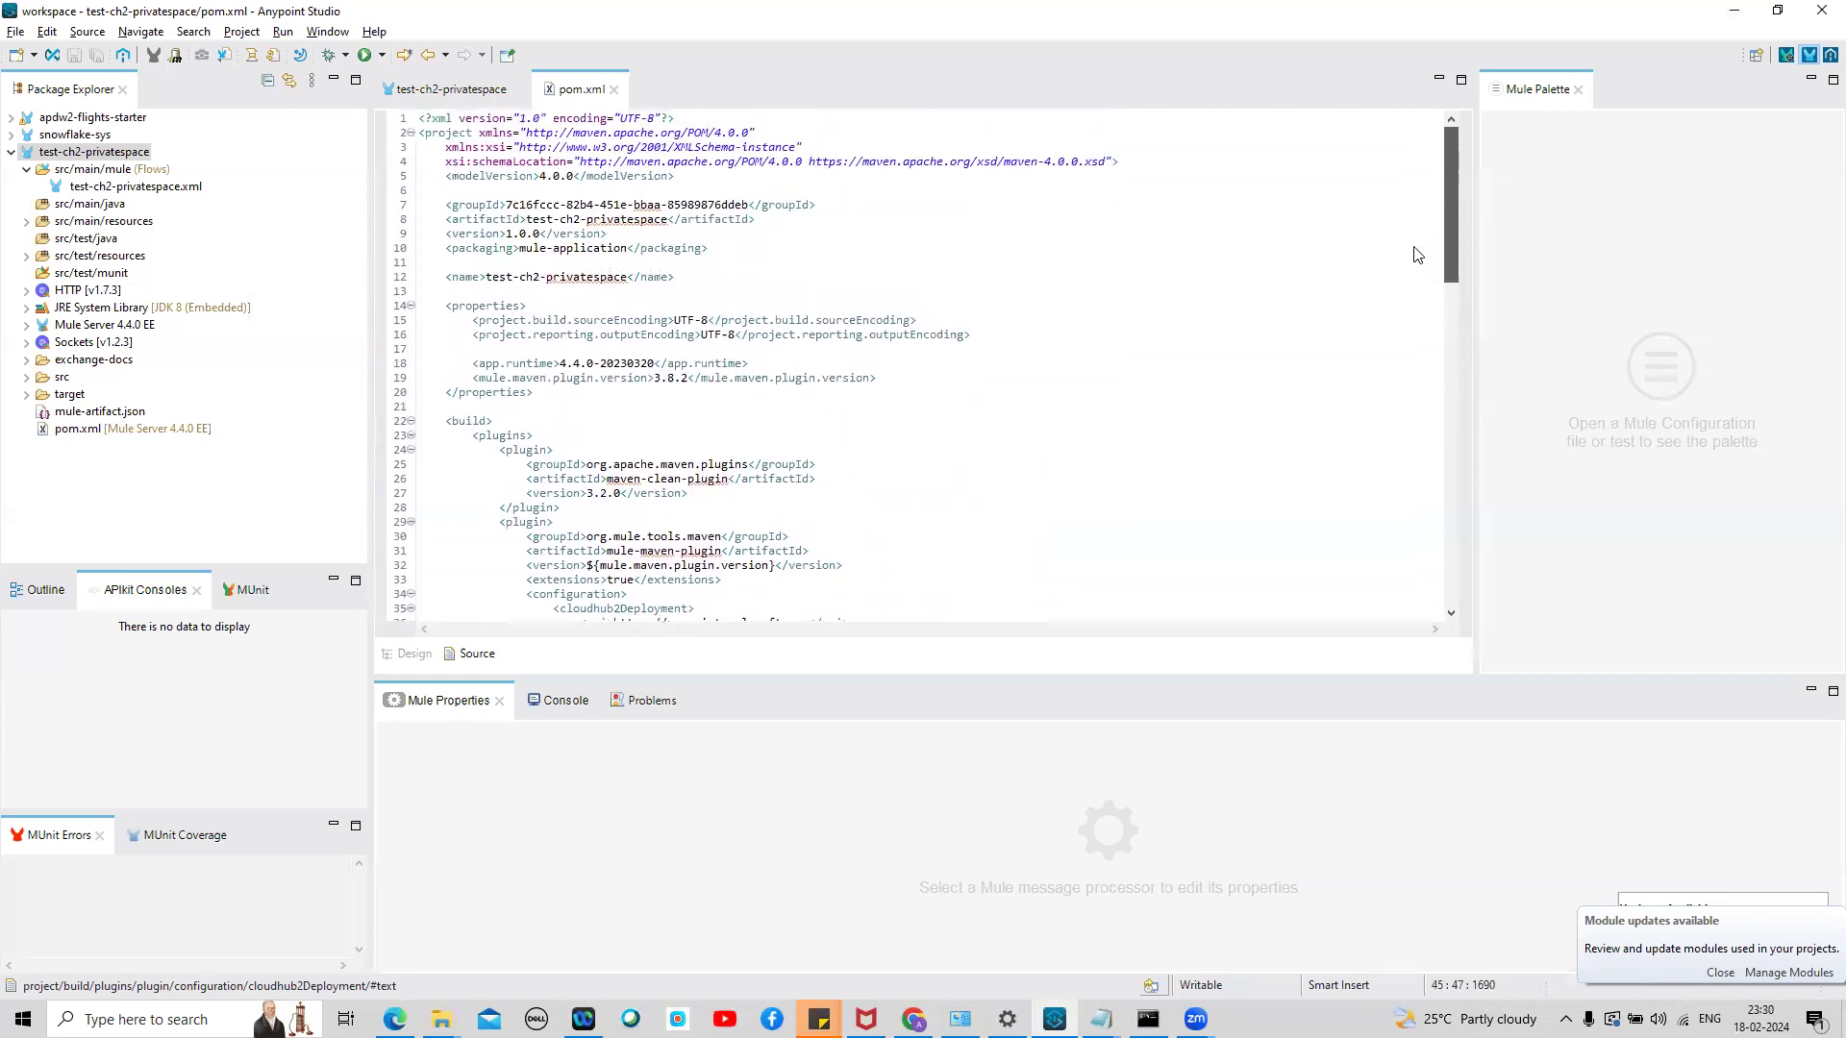
pyautogui.moveTo(486, 276); pyautogui.dragTo(628, 277)
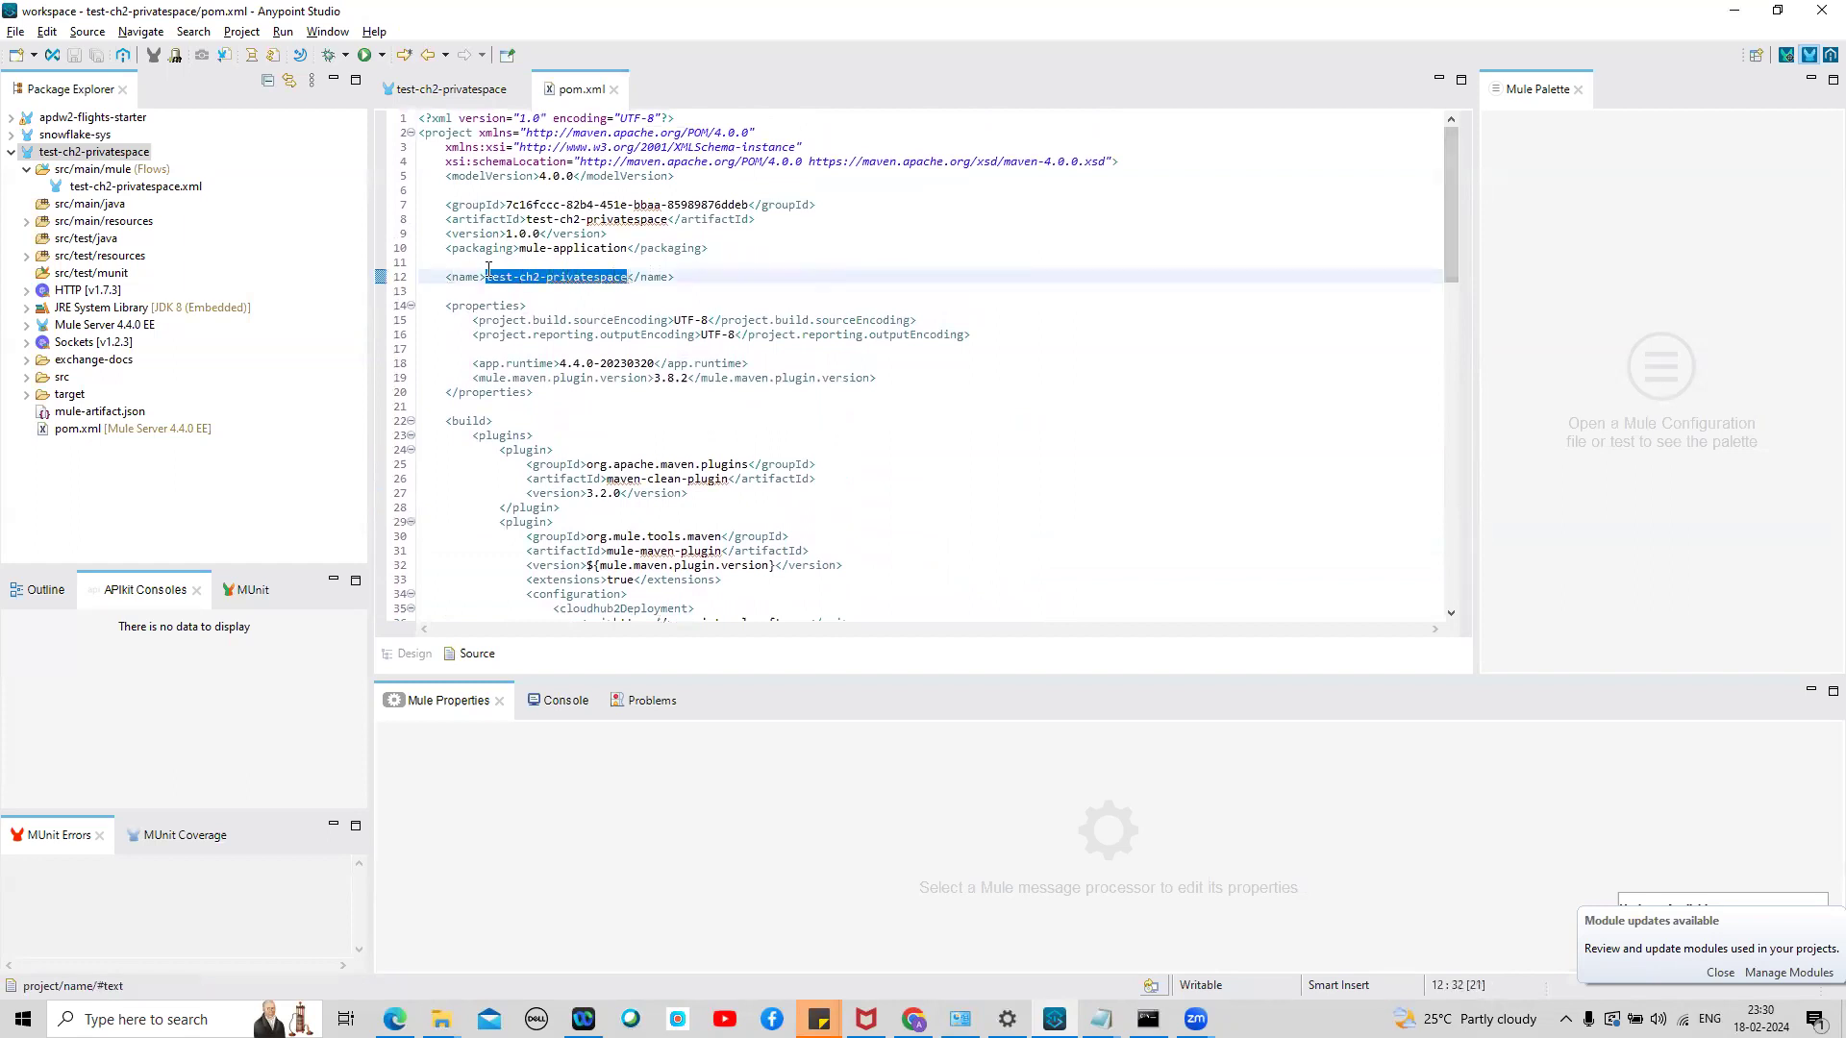
pyautogui.doubleClick(448, 133)
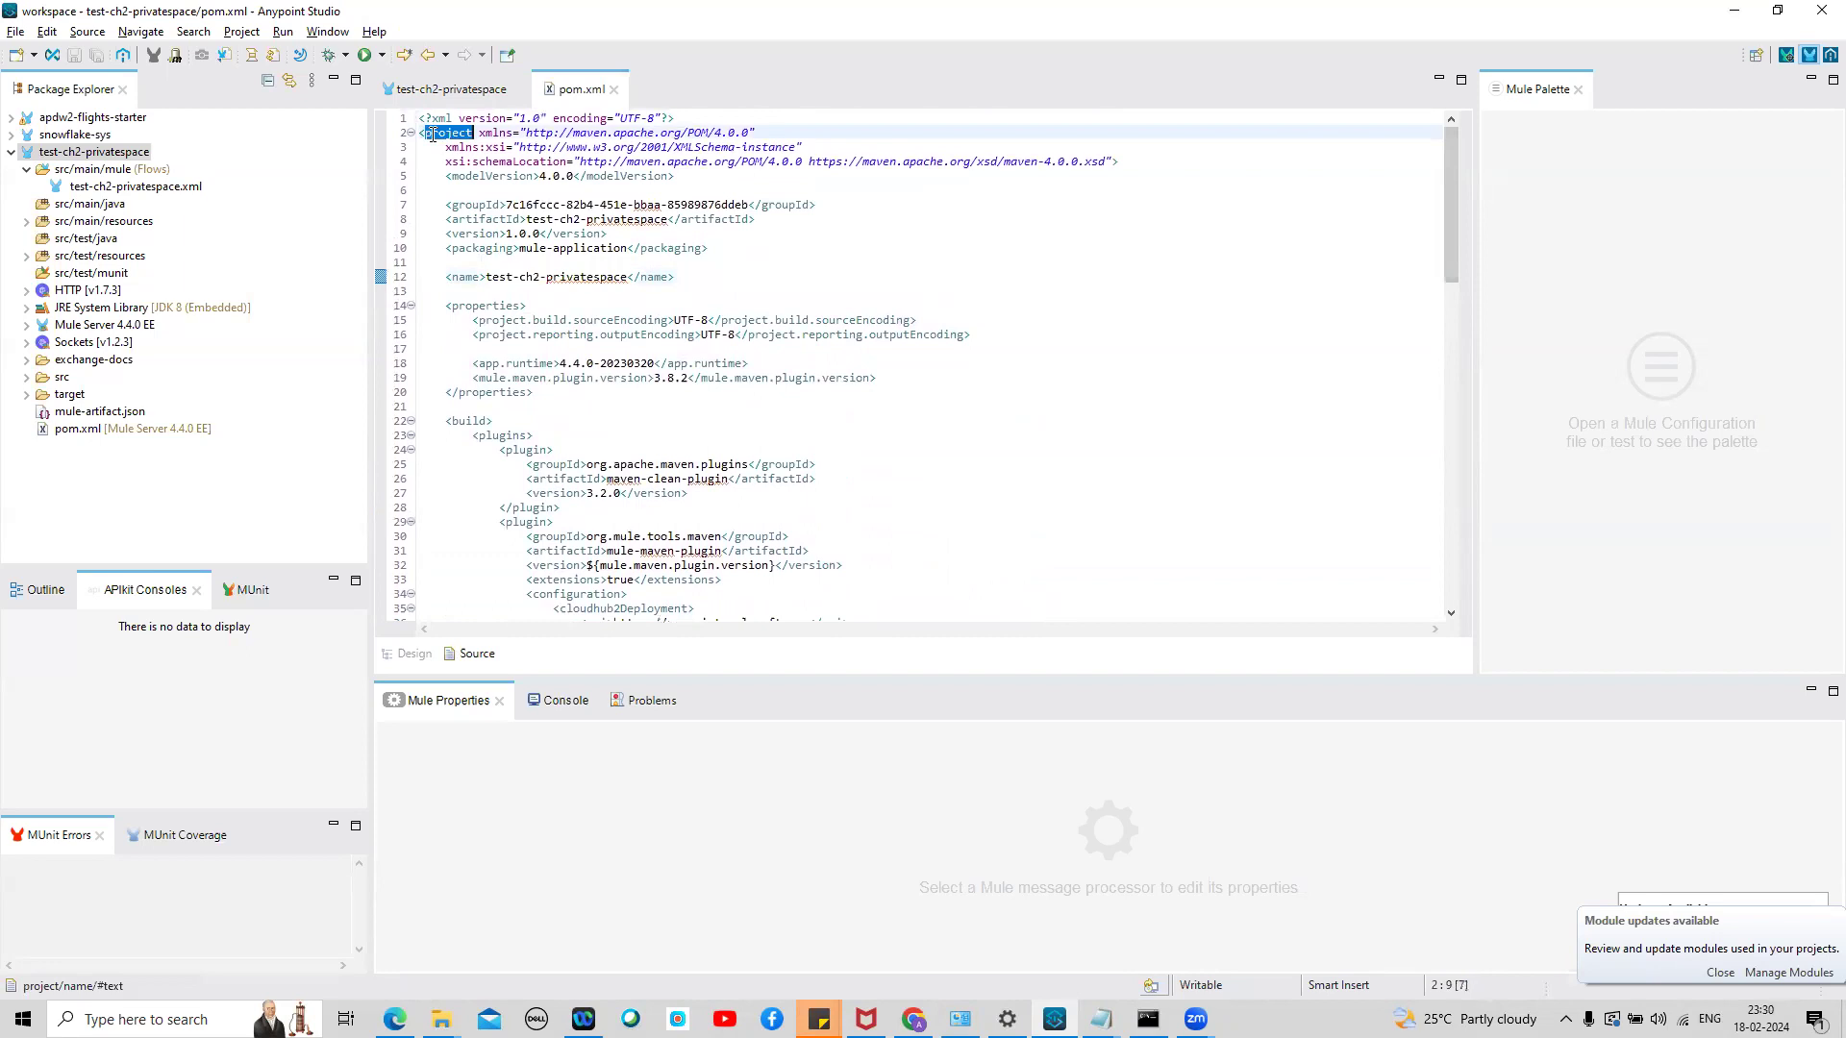
pyautogui.moveTo(1450, 223); pyautogui.dragTo(1474, 336)
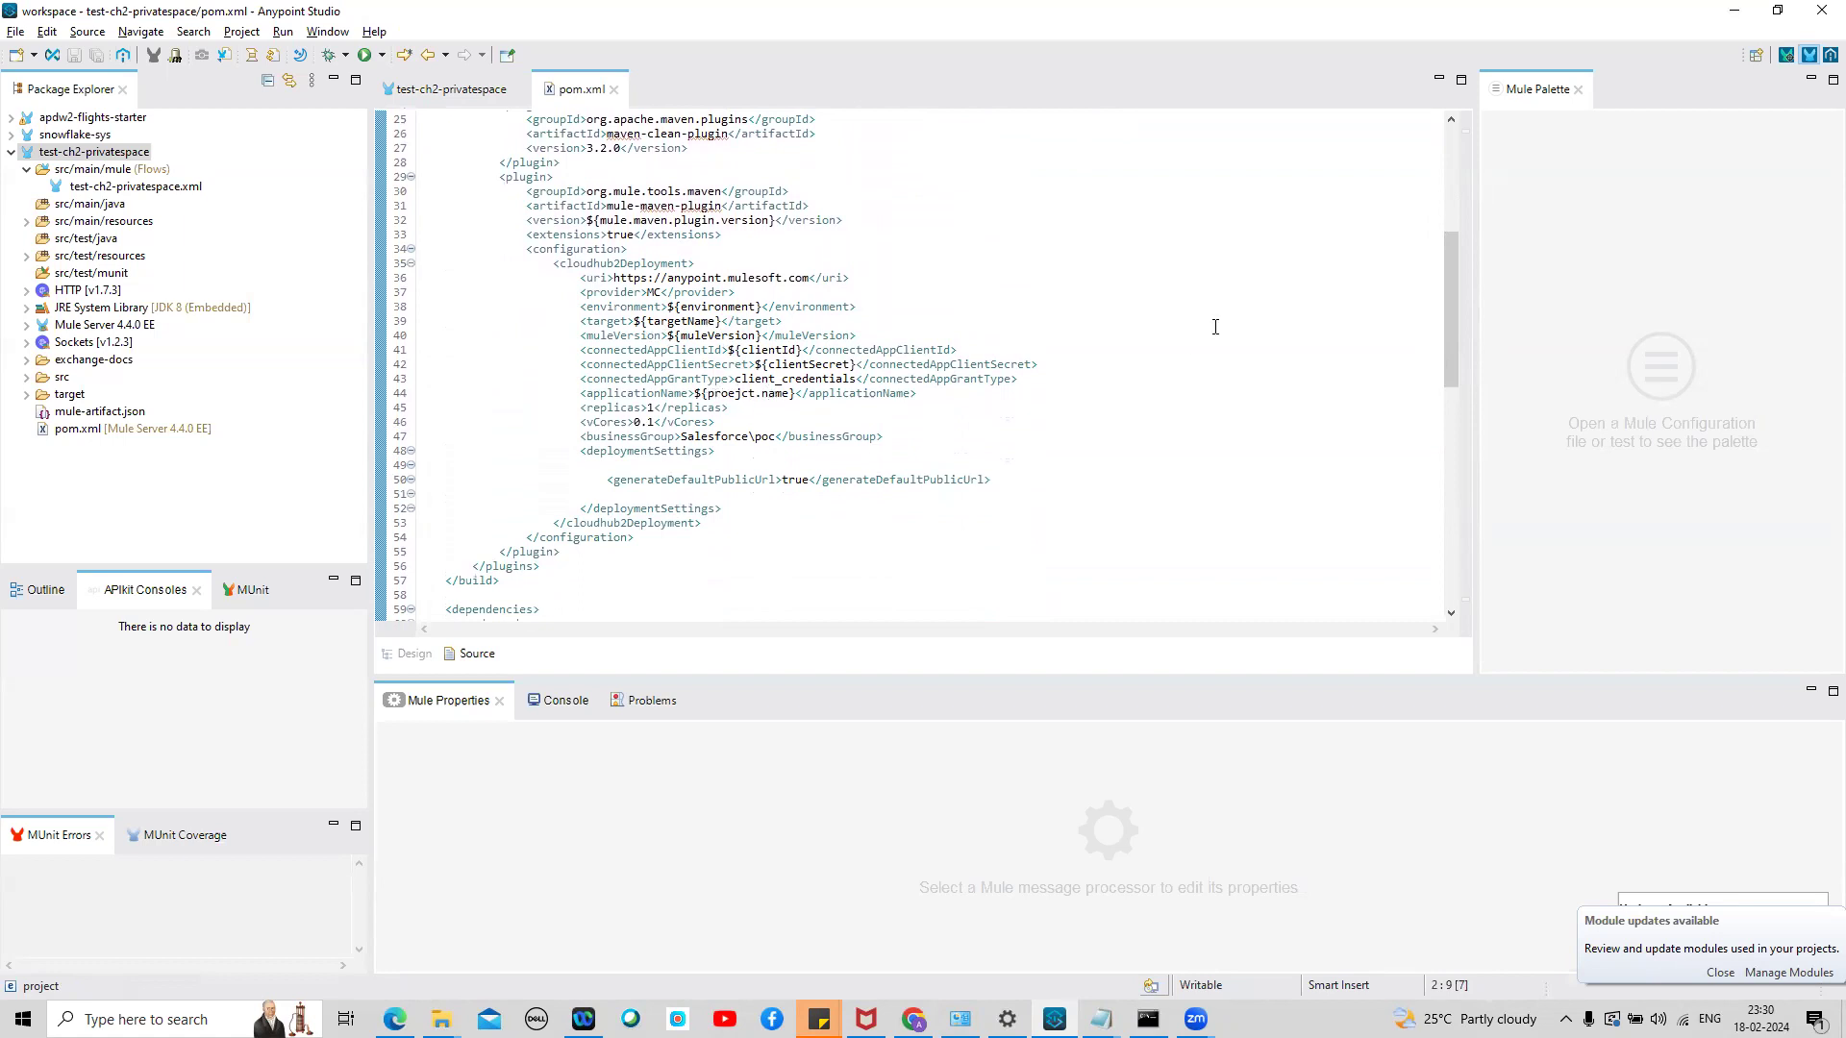
pyautogui.moveTo(1450, 327); pyautogui.dragTo(1430, 174)
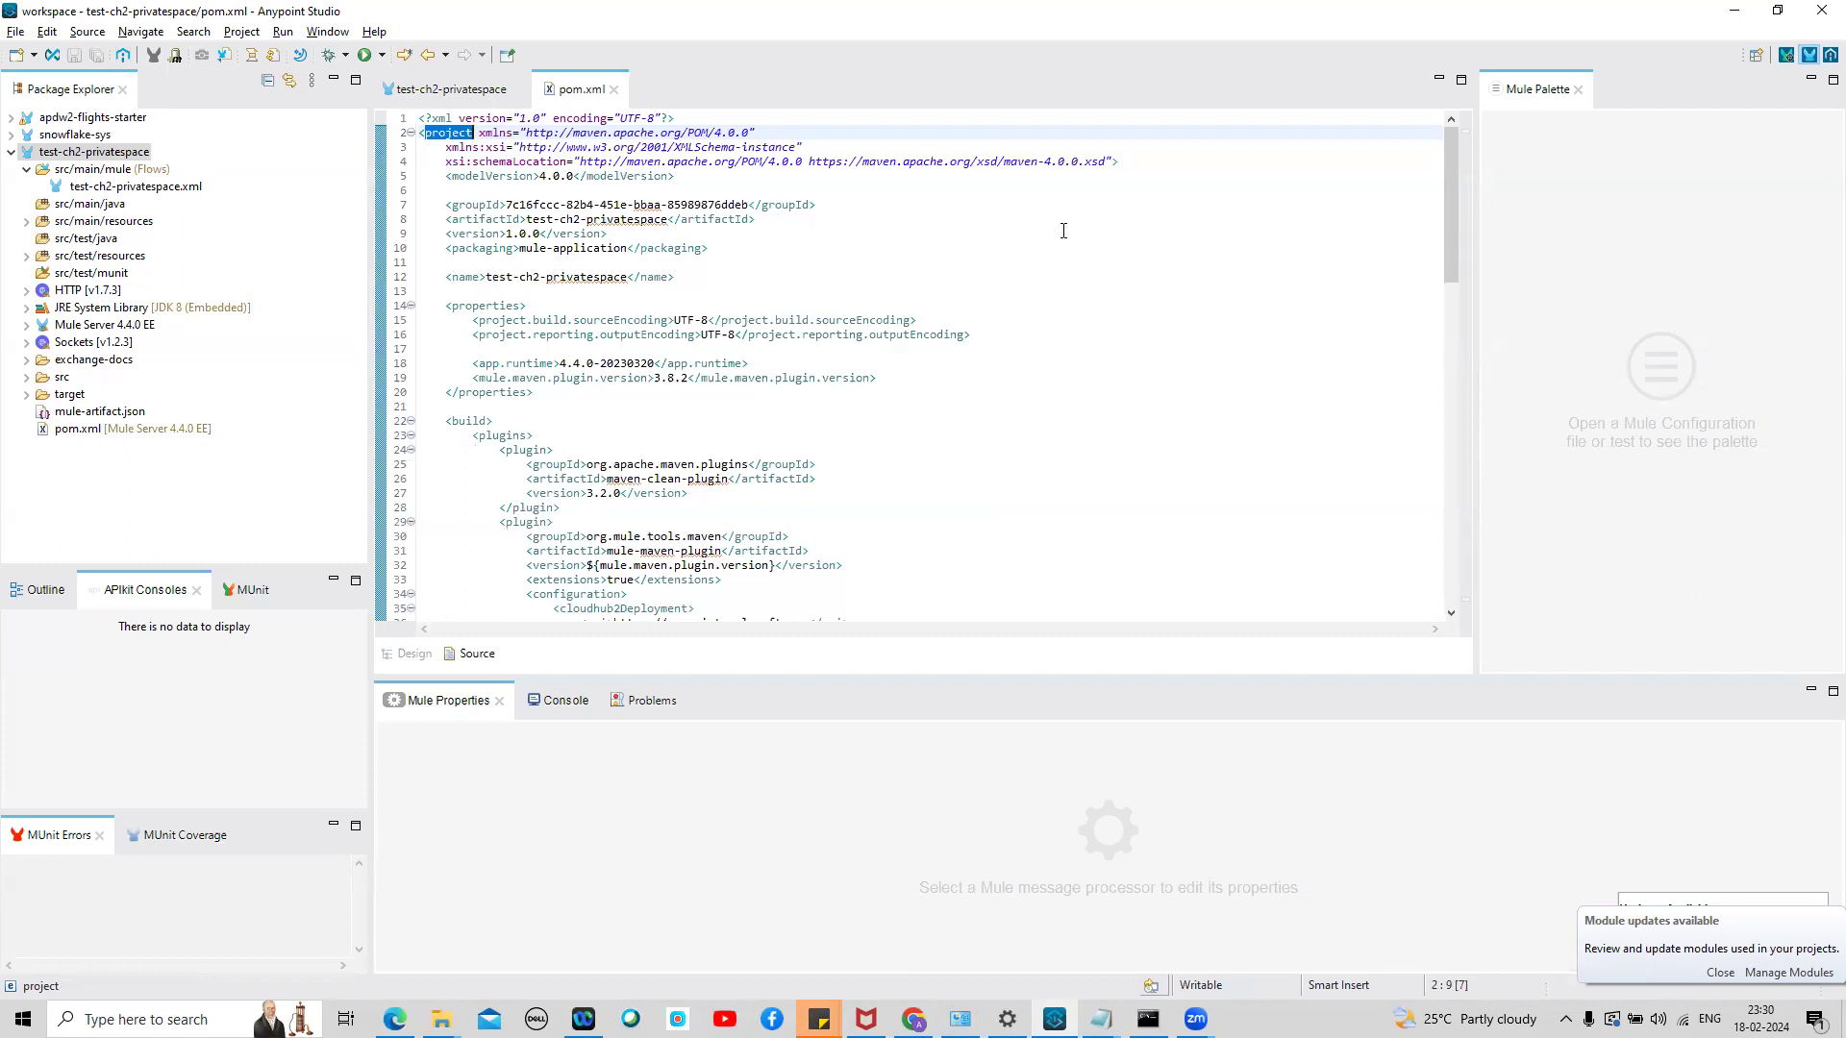
# Review the rest of pom.xml and check the repository id in the distributionManagement section
pyautogui.moveTo(1448, 227); pyautogui.dragTo(1459, 344)
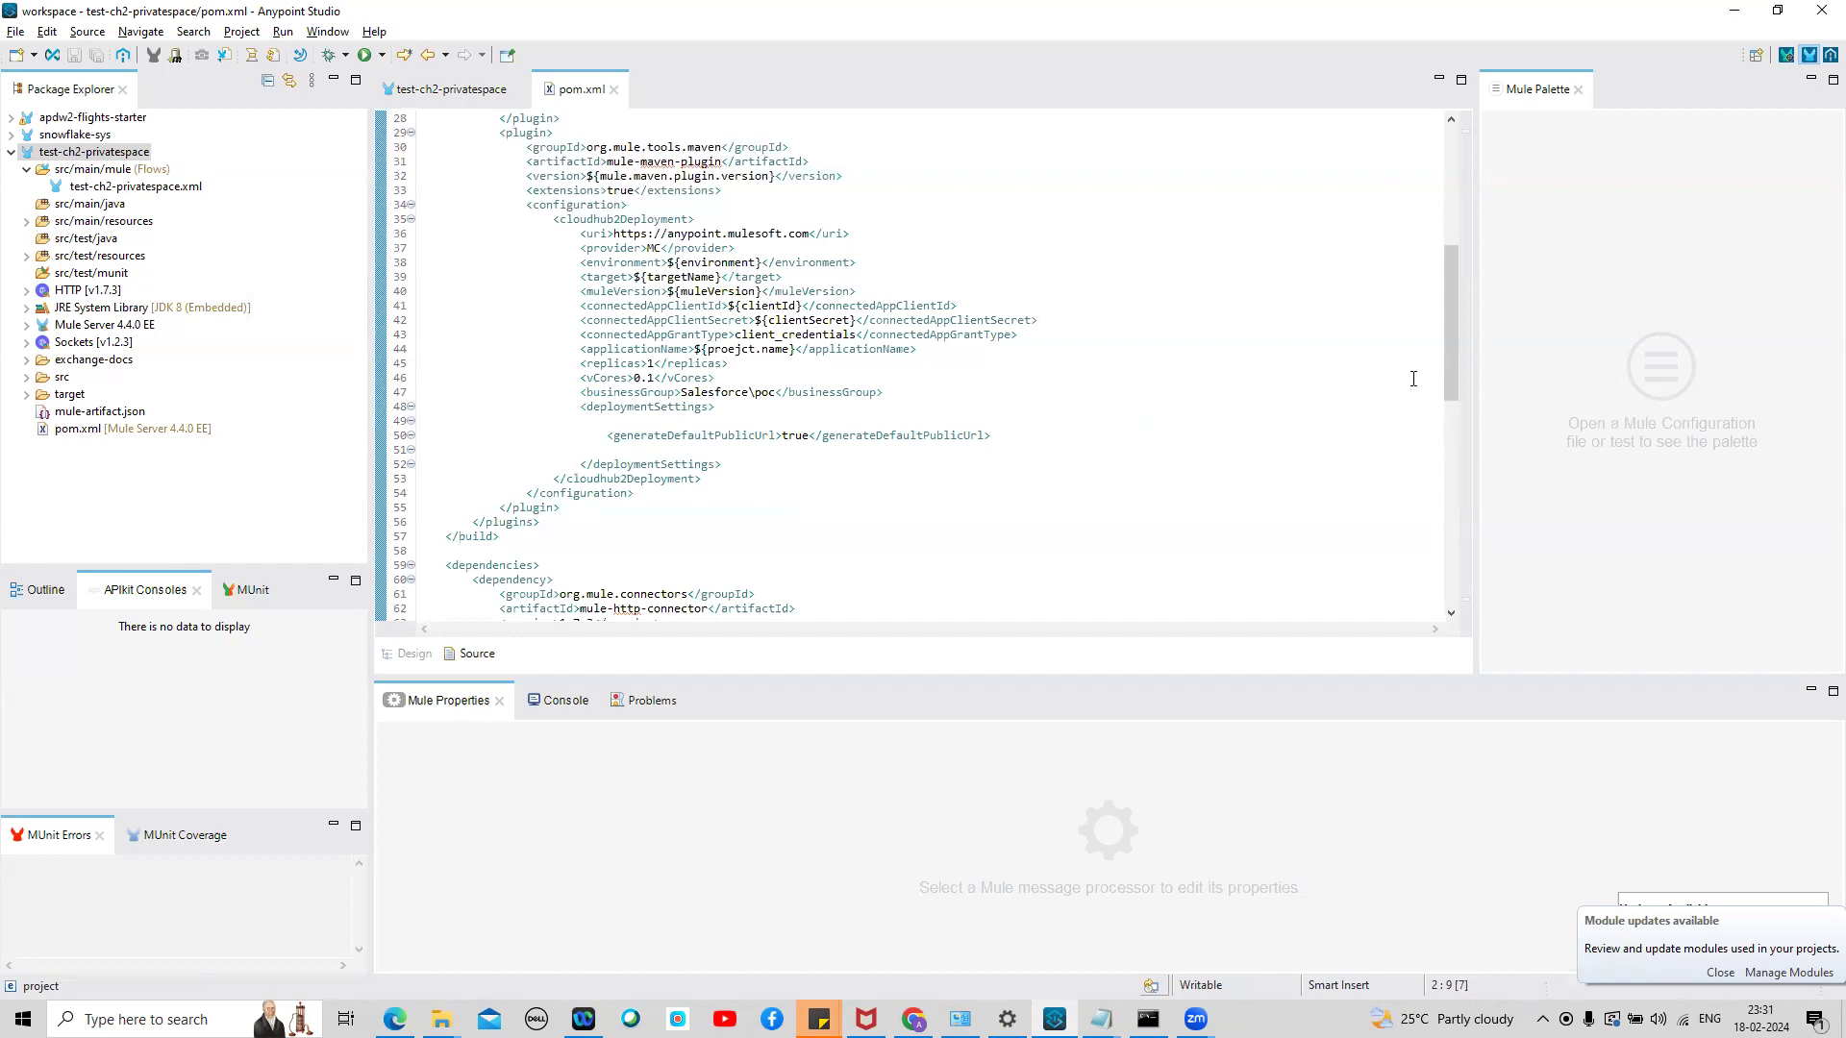
pyautogui.moveTo(1451, 378); pyautogui.dragTo(1462, 630)
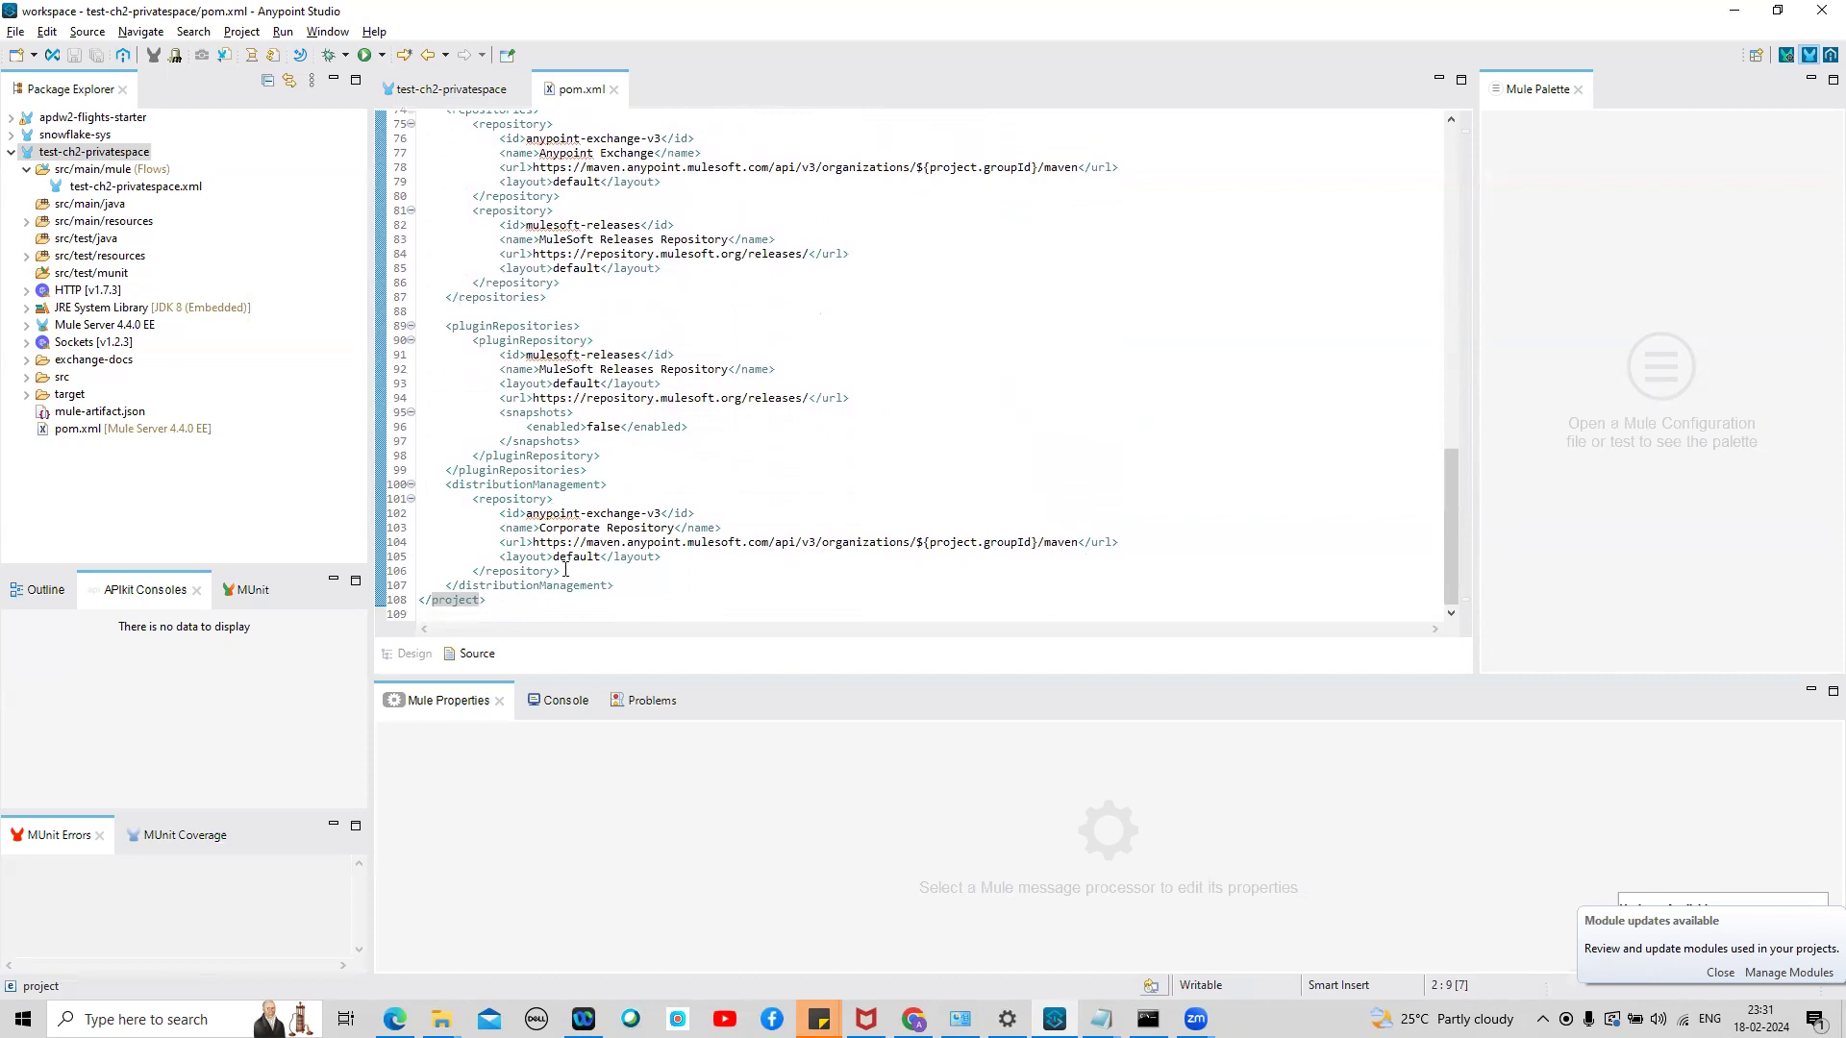
pyautogui.moveTo(528, 514); pyautogui.dragTo(658, 513)
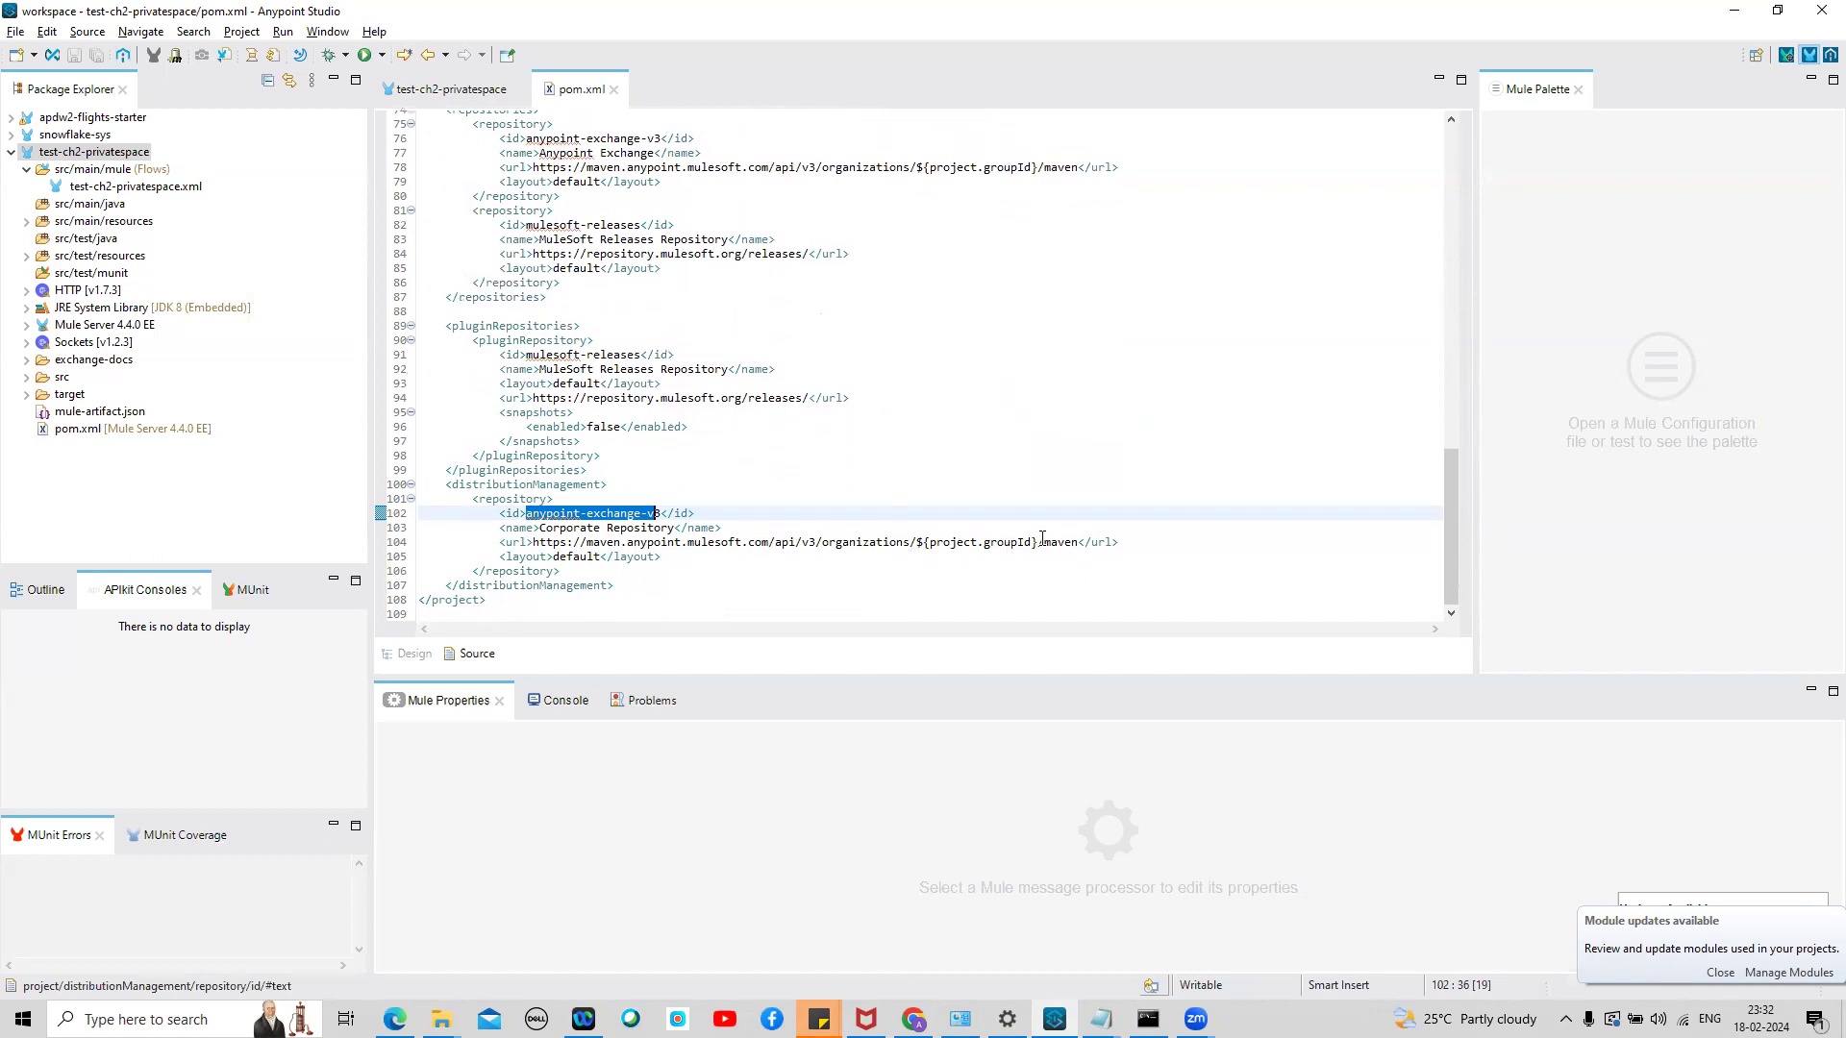
# Compare the groupId in pom.xml with the Business Group ID in the poc business group's settings in Anypoint Access Management
pyautogui.moveTo(1442, 542); pyautogui.dragTo(1440, 171)
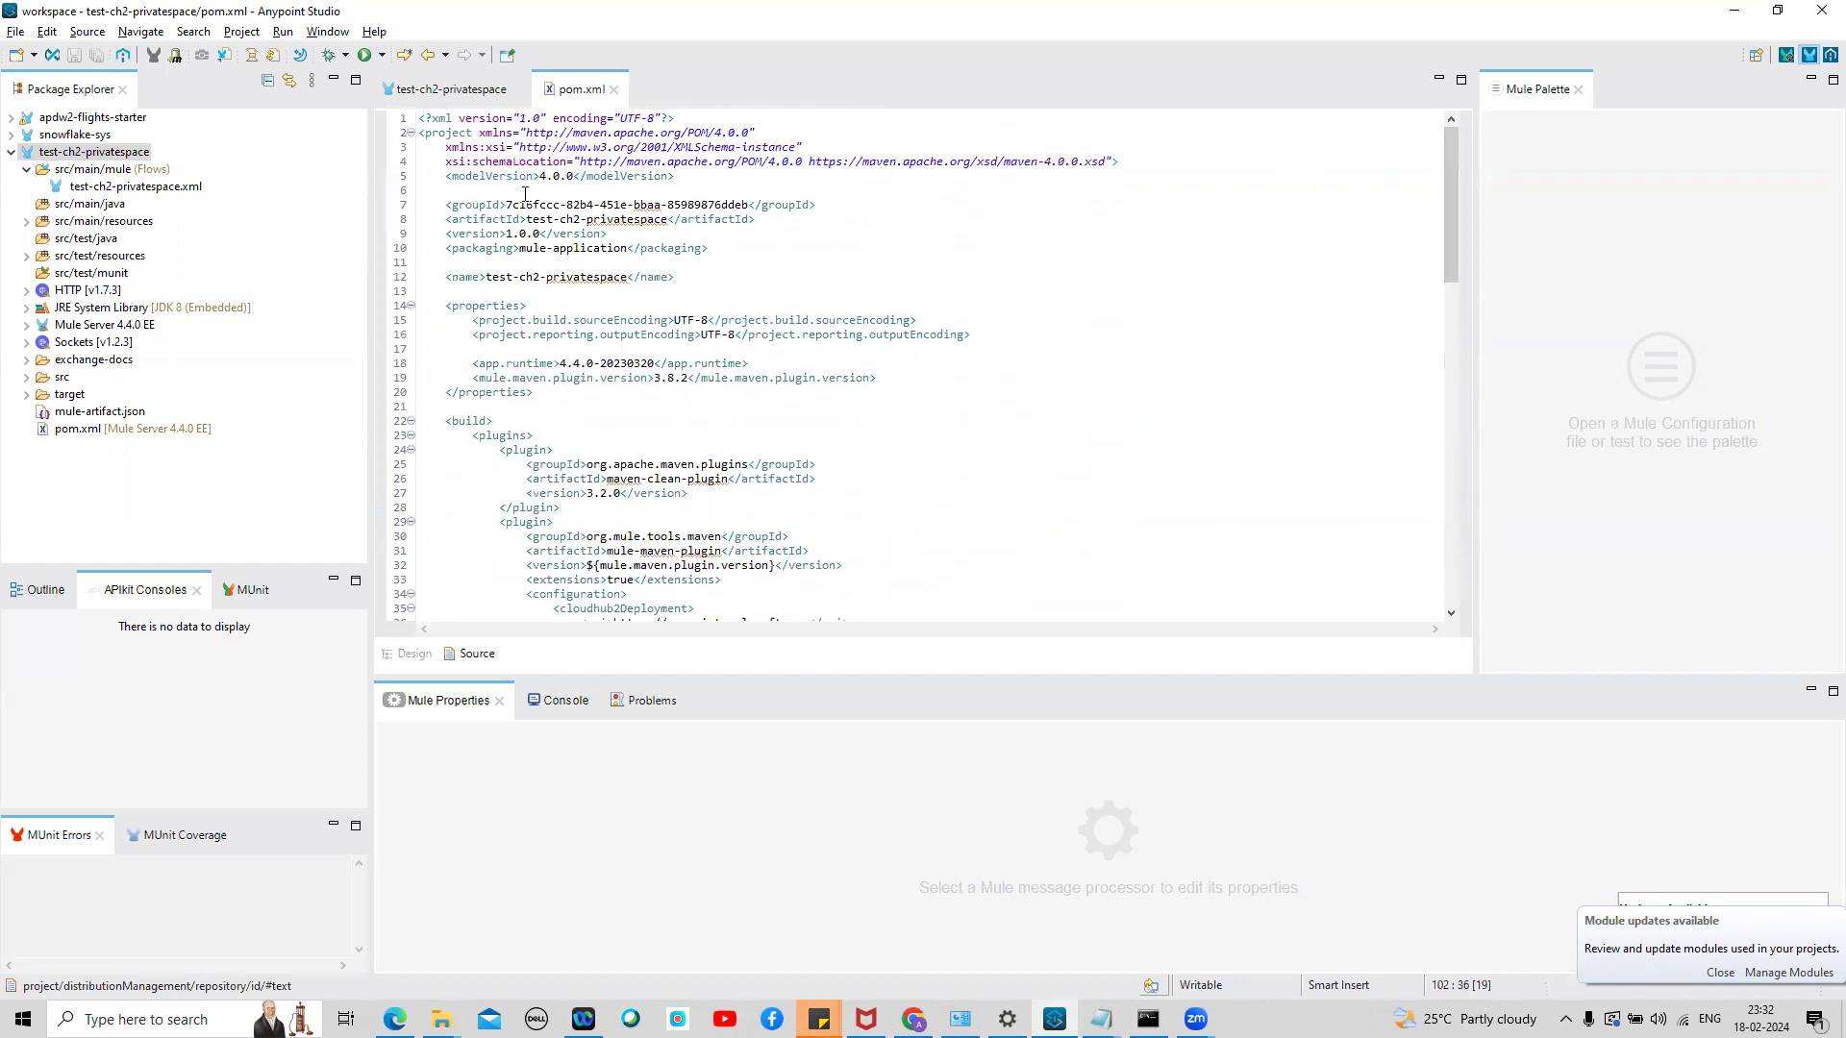
pyautogui.moveTo(508, 205); pyautogui.dragTo(748, 206)
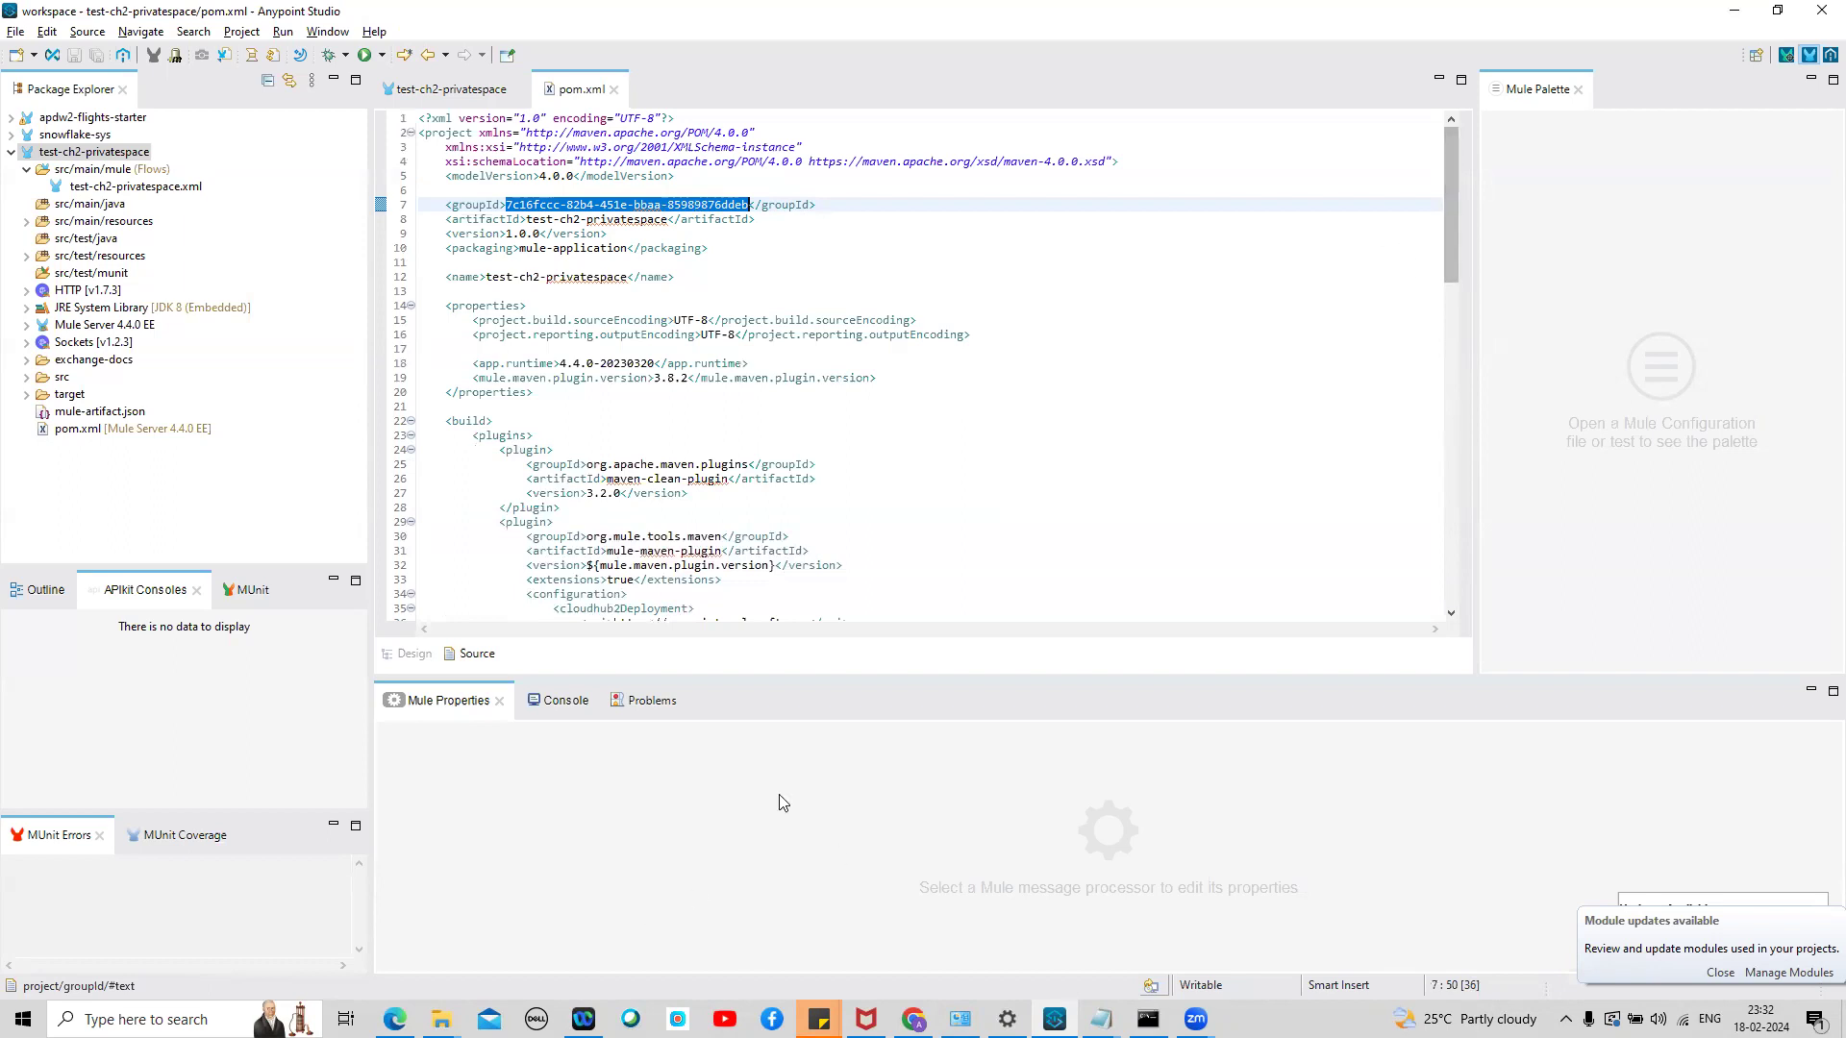
pyautogui.click(914, 1019)
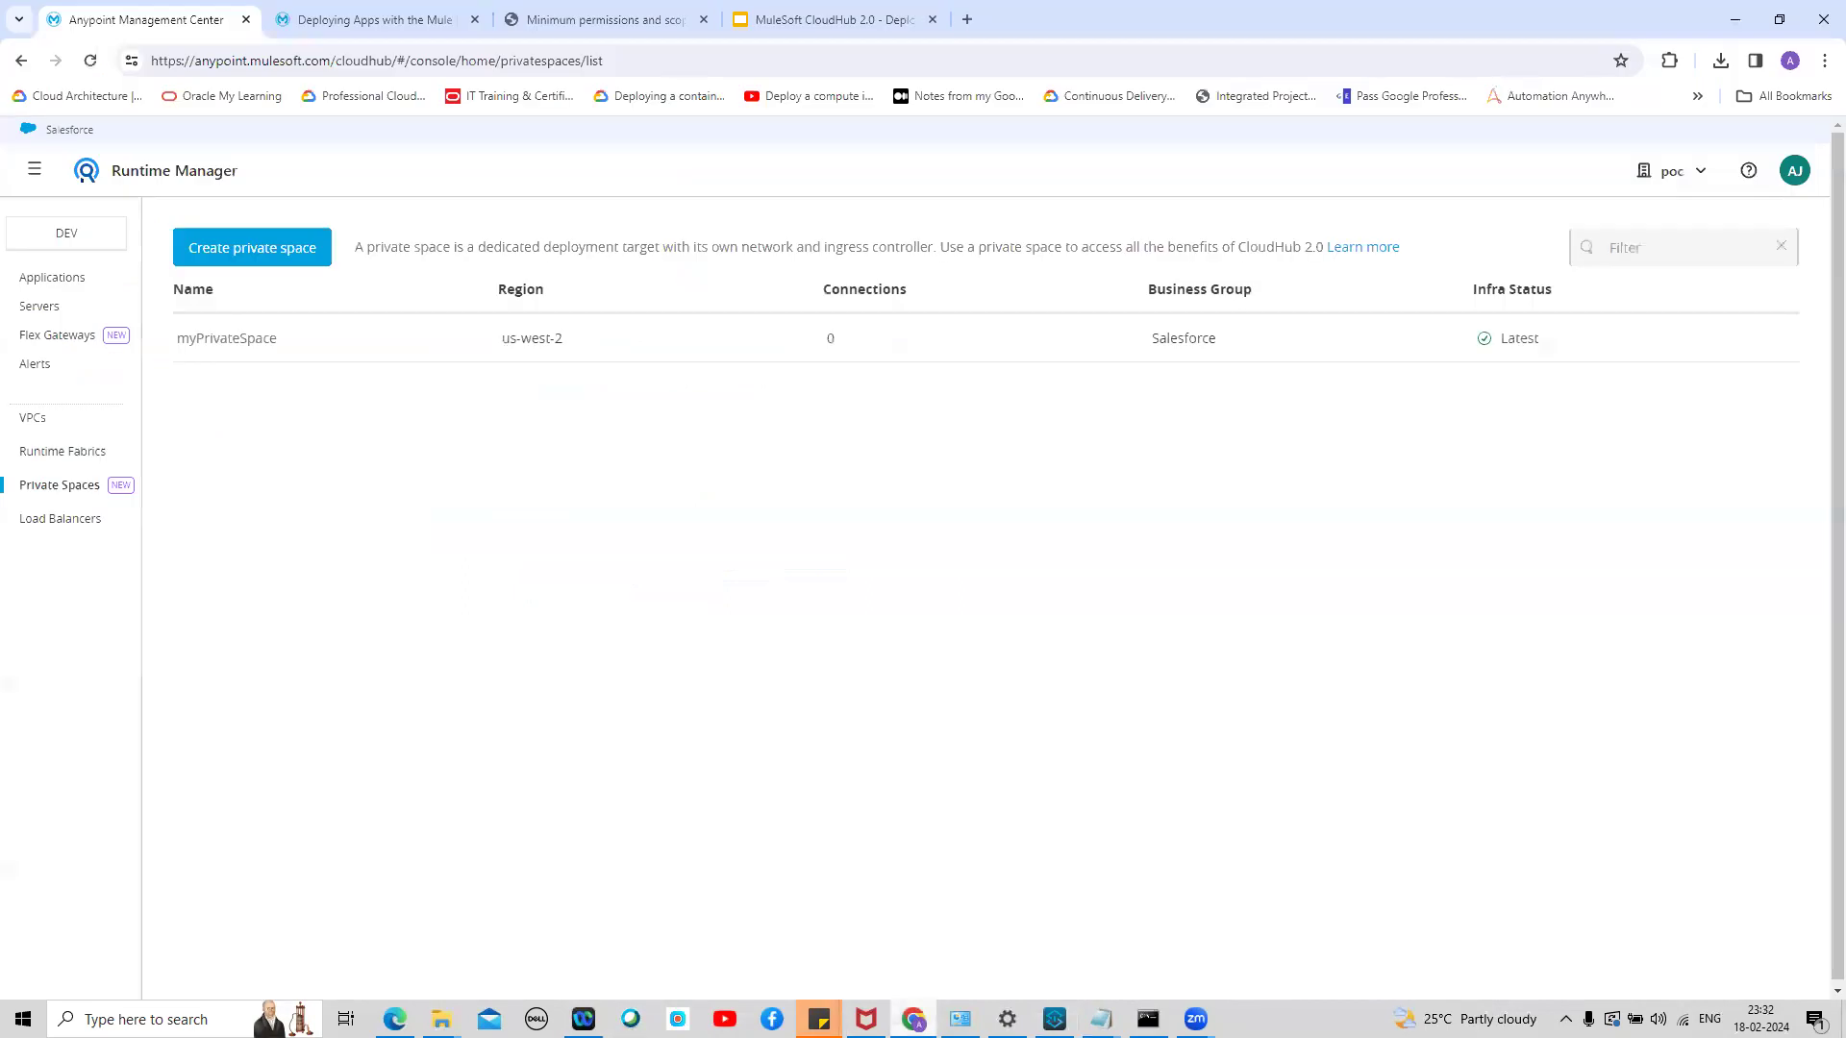
pyautogui.click(34, 169)
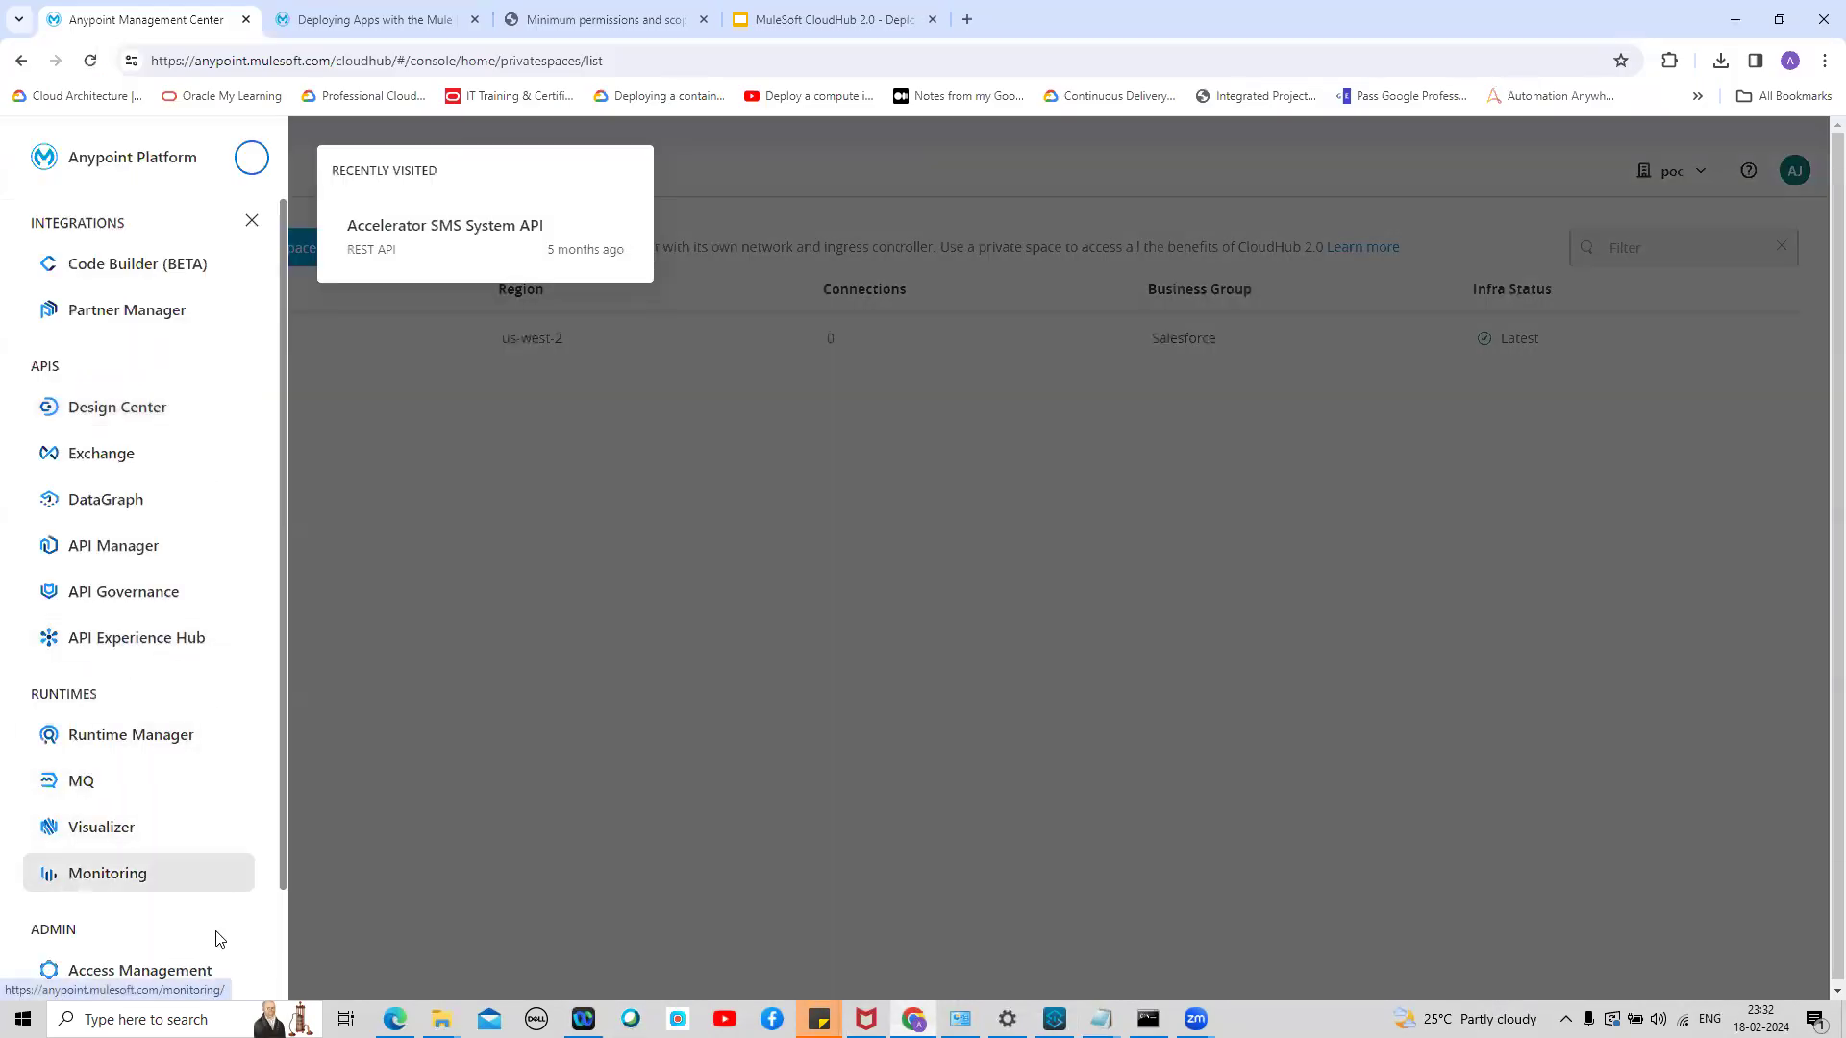
pyautogui.click(173, 969)
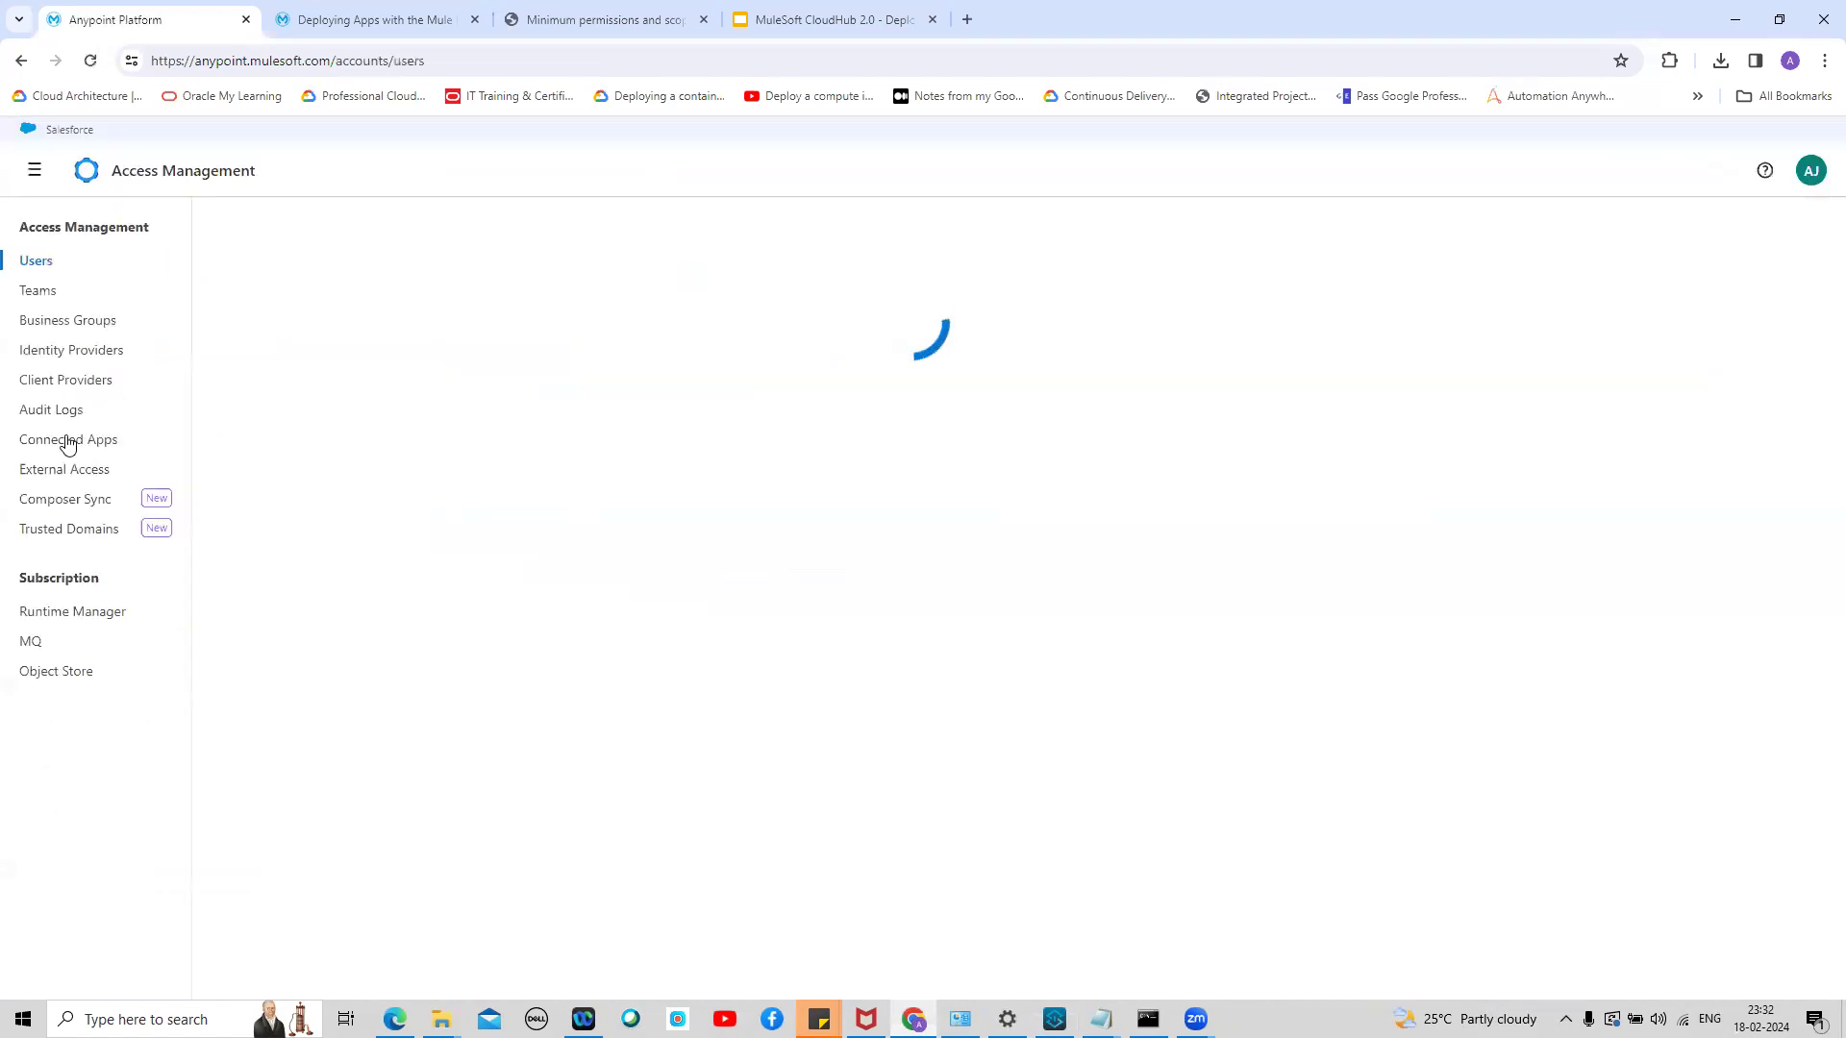
pyautogui.click(53, 330)
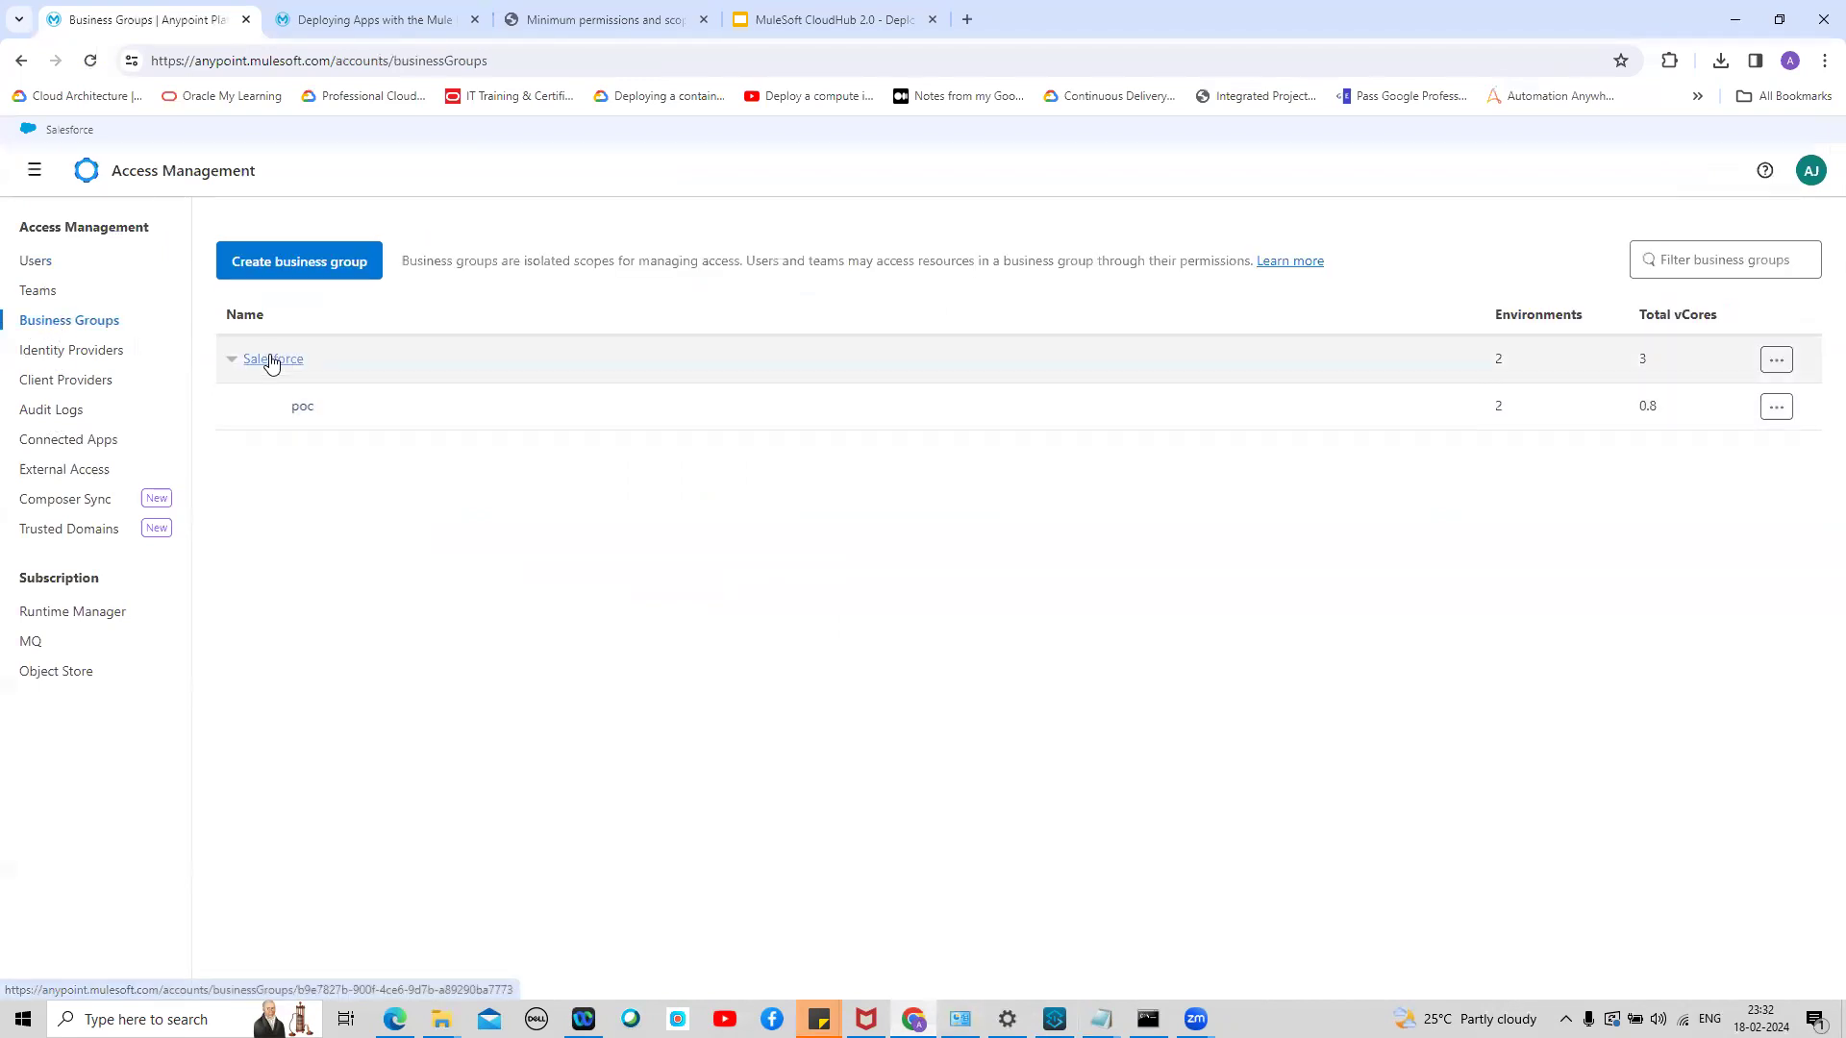
pyautogui.click(302, 410)
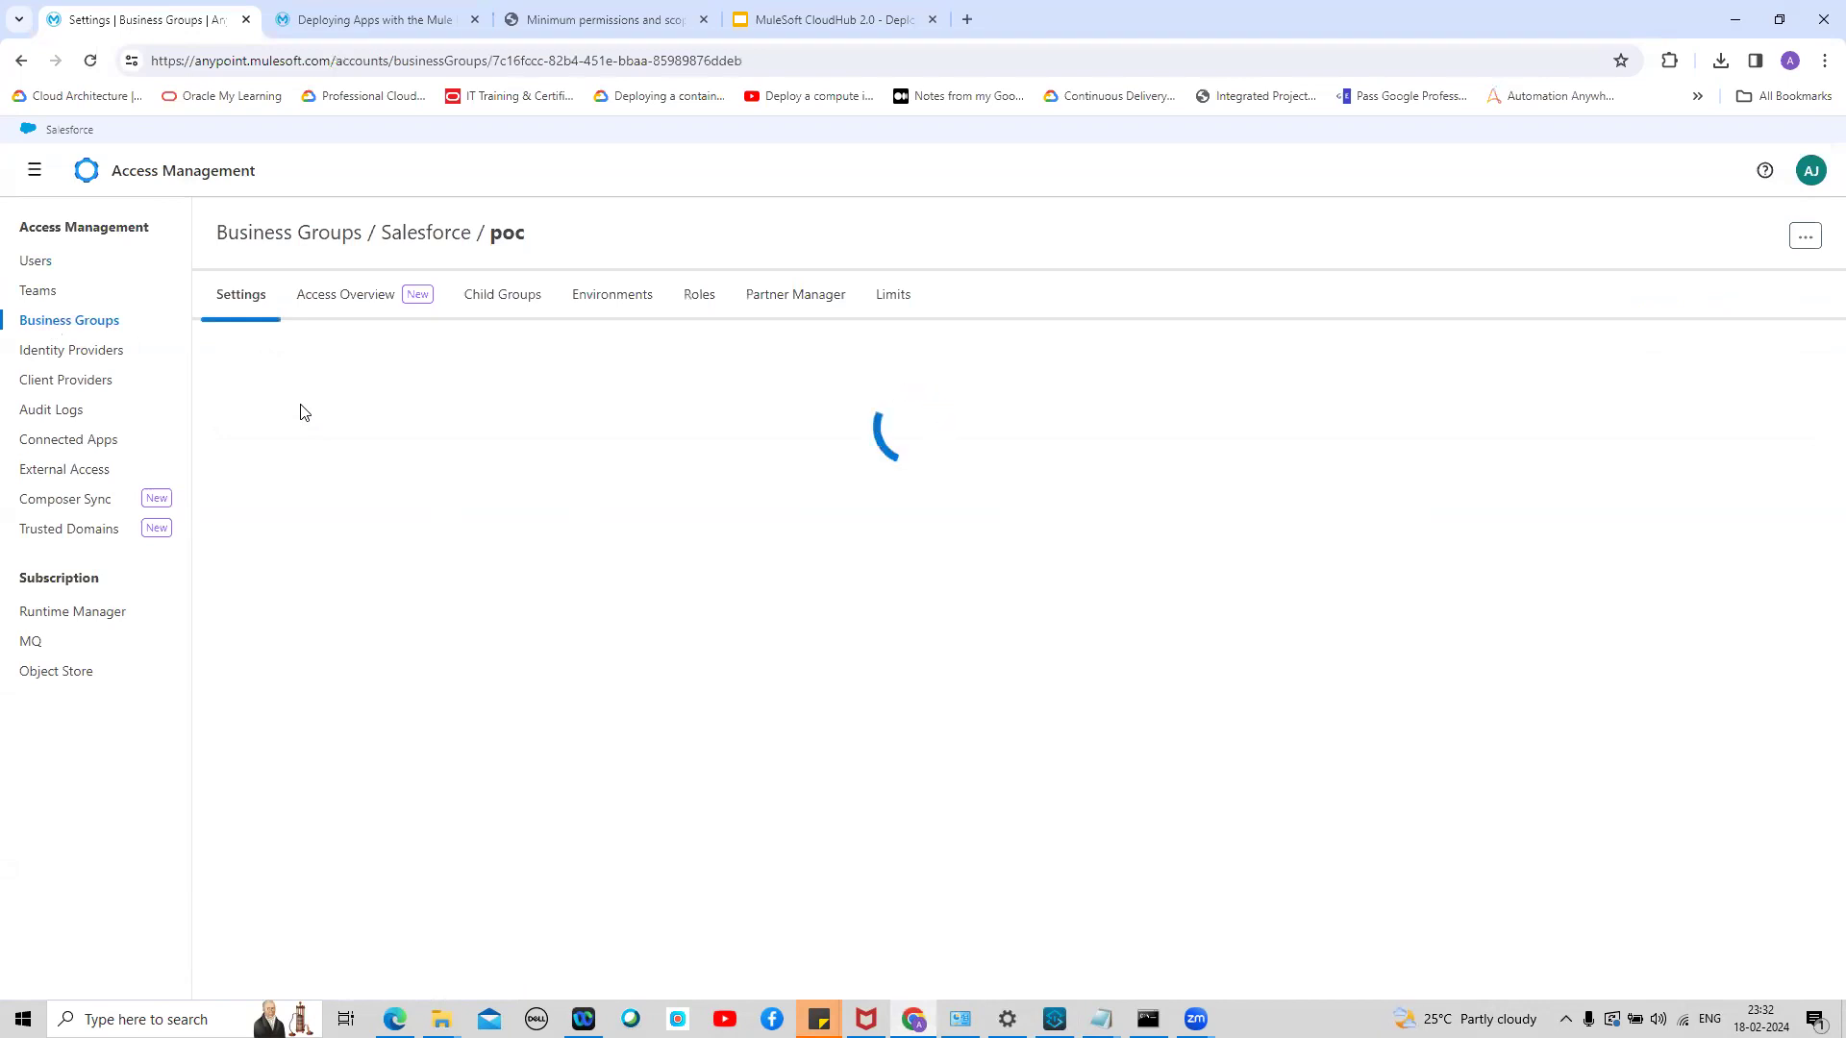
pyautogui.moveTo(710, 370); pyautogui.dragTo(980, 375)
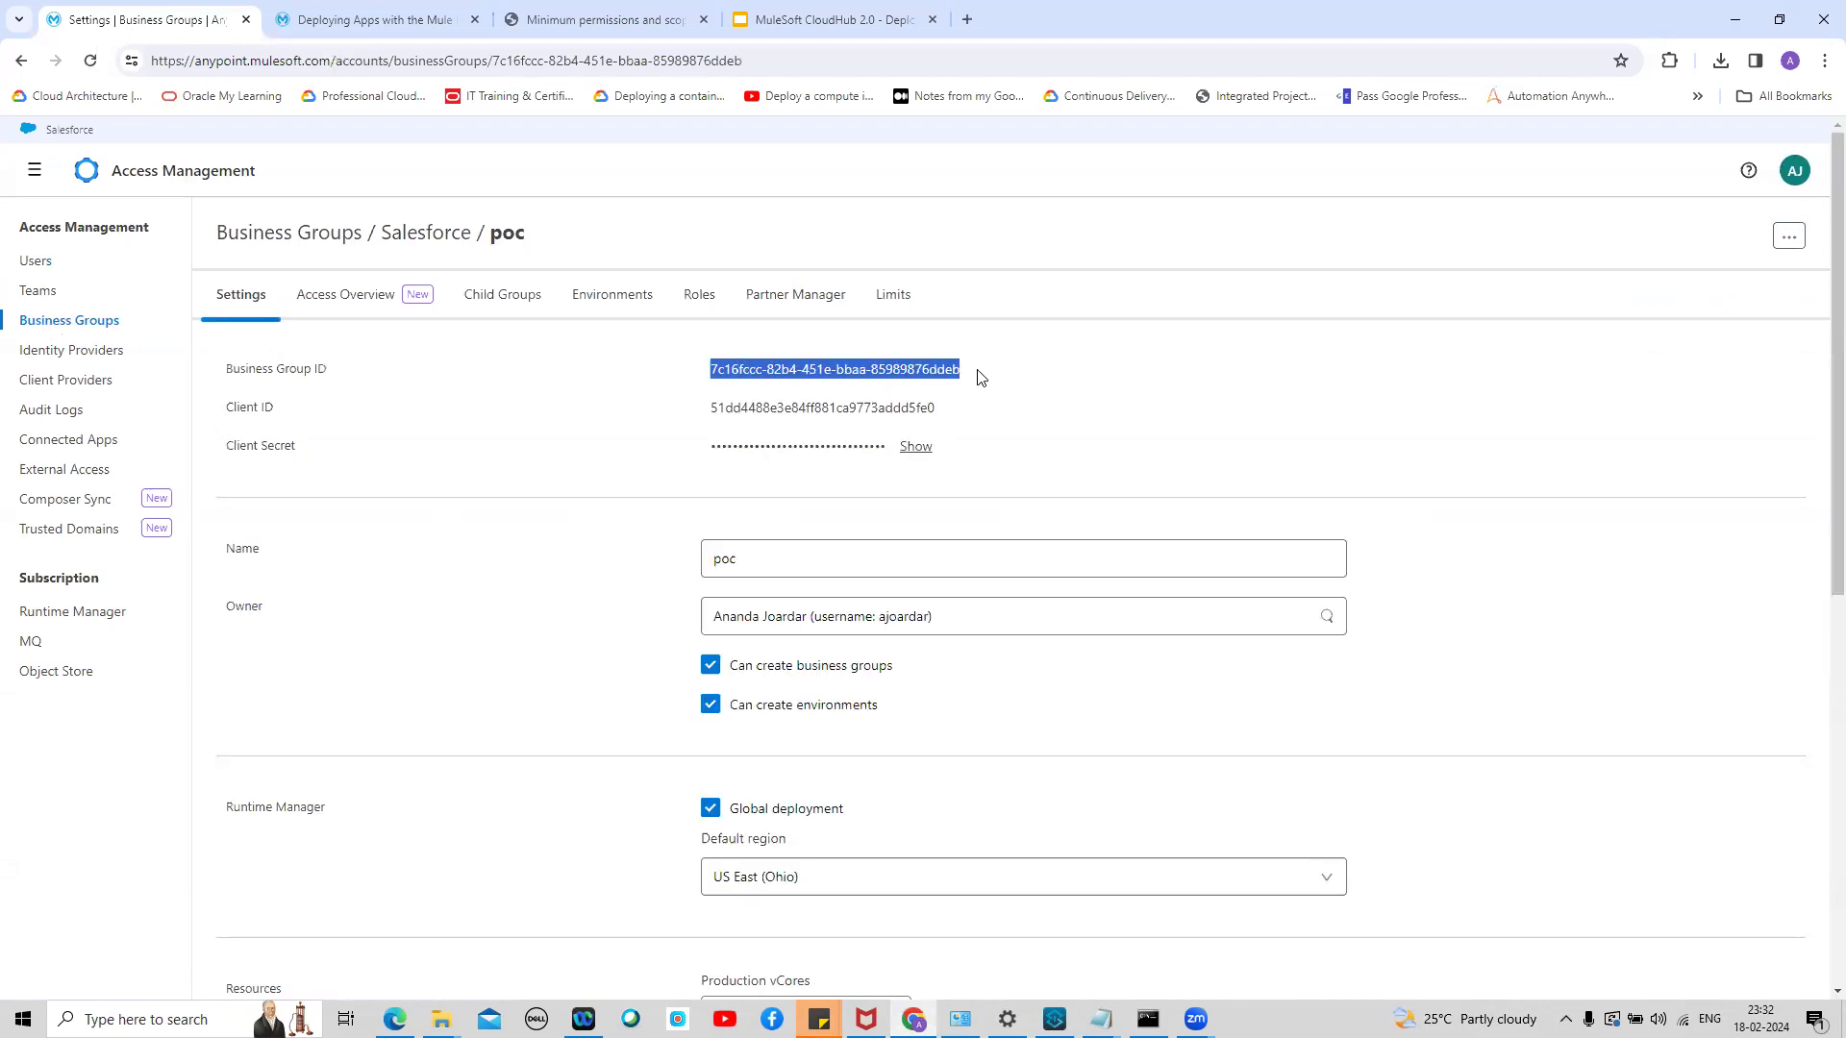
pyautogui.click(507, 235)
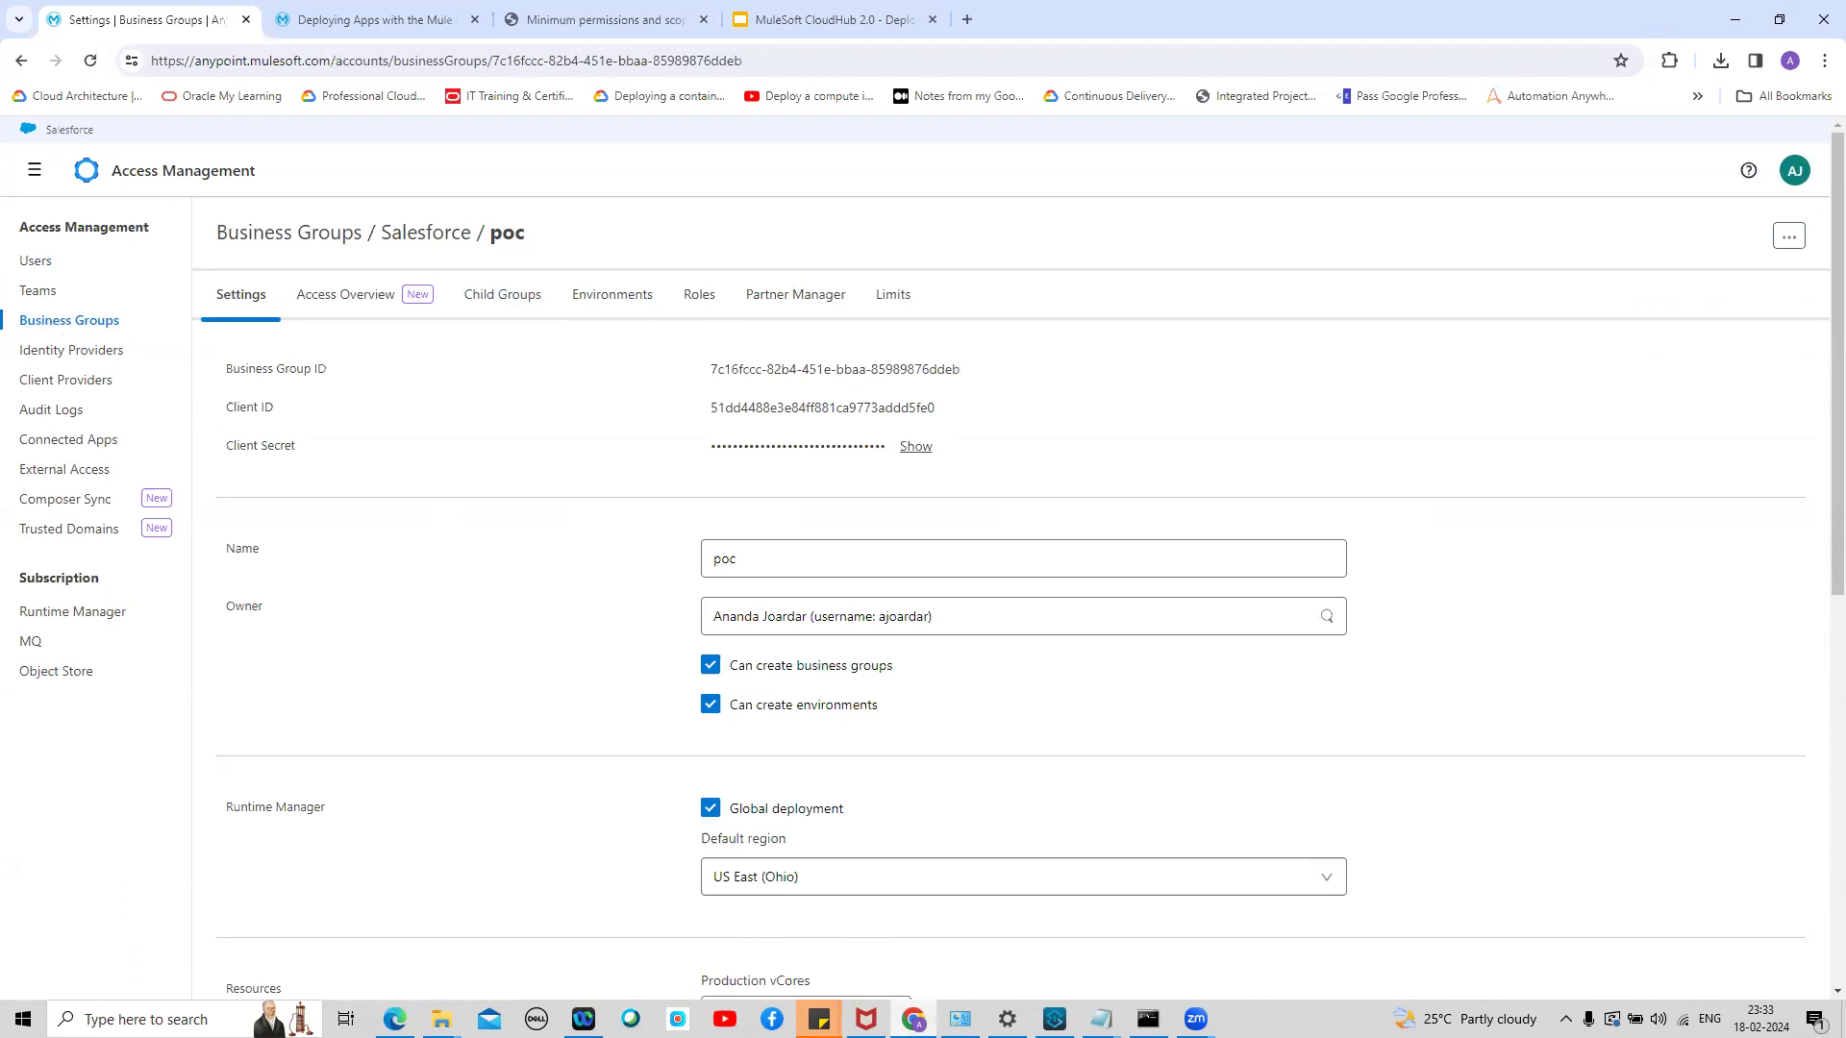
# Open the settings file from the .m2 folder in Notepad and enlarge its window to show the whole file
pyautogui.click(1054, 1019)
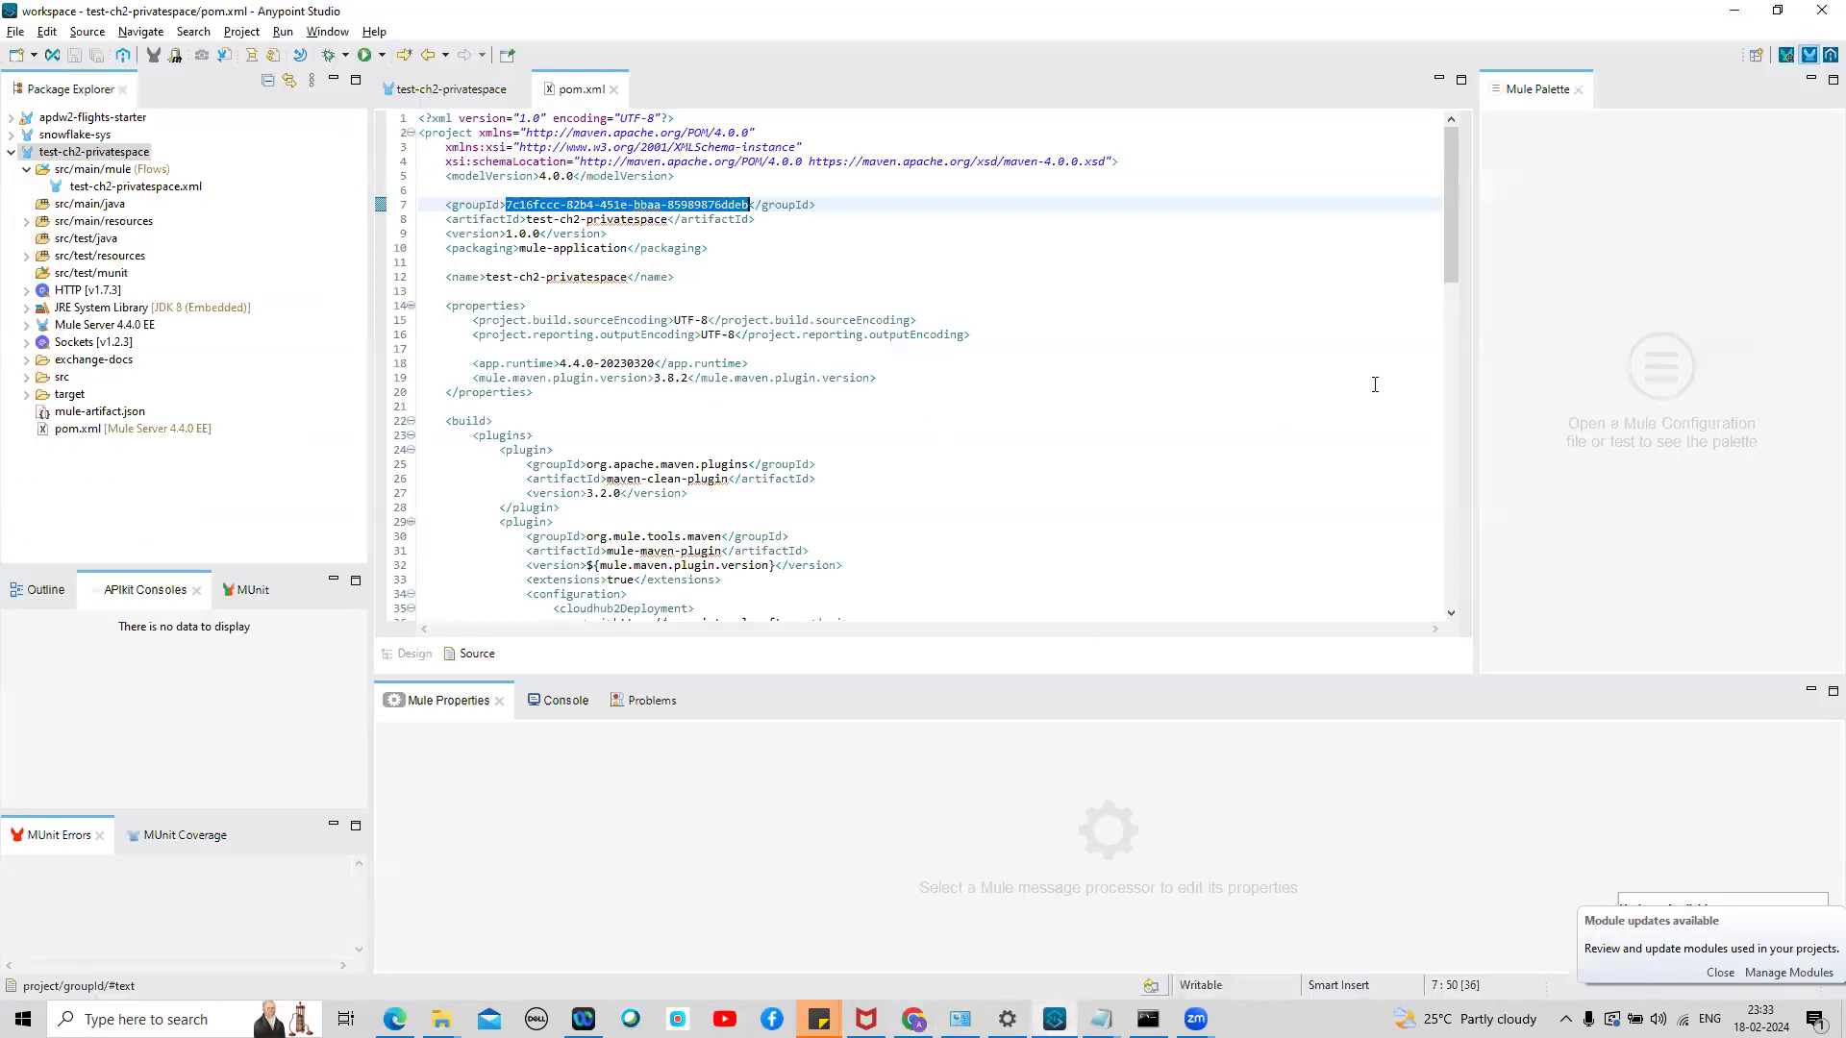
pyautogui.moveTo(1450, 258)
pyautogui.mouseDown()
pyautogui.moveTo(1467, 346)
pyautogui.moveTo(1443, 228)
pyautogui.mouseUp()
pyautogui.click(441, 1019)
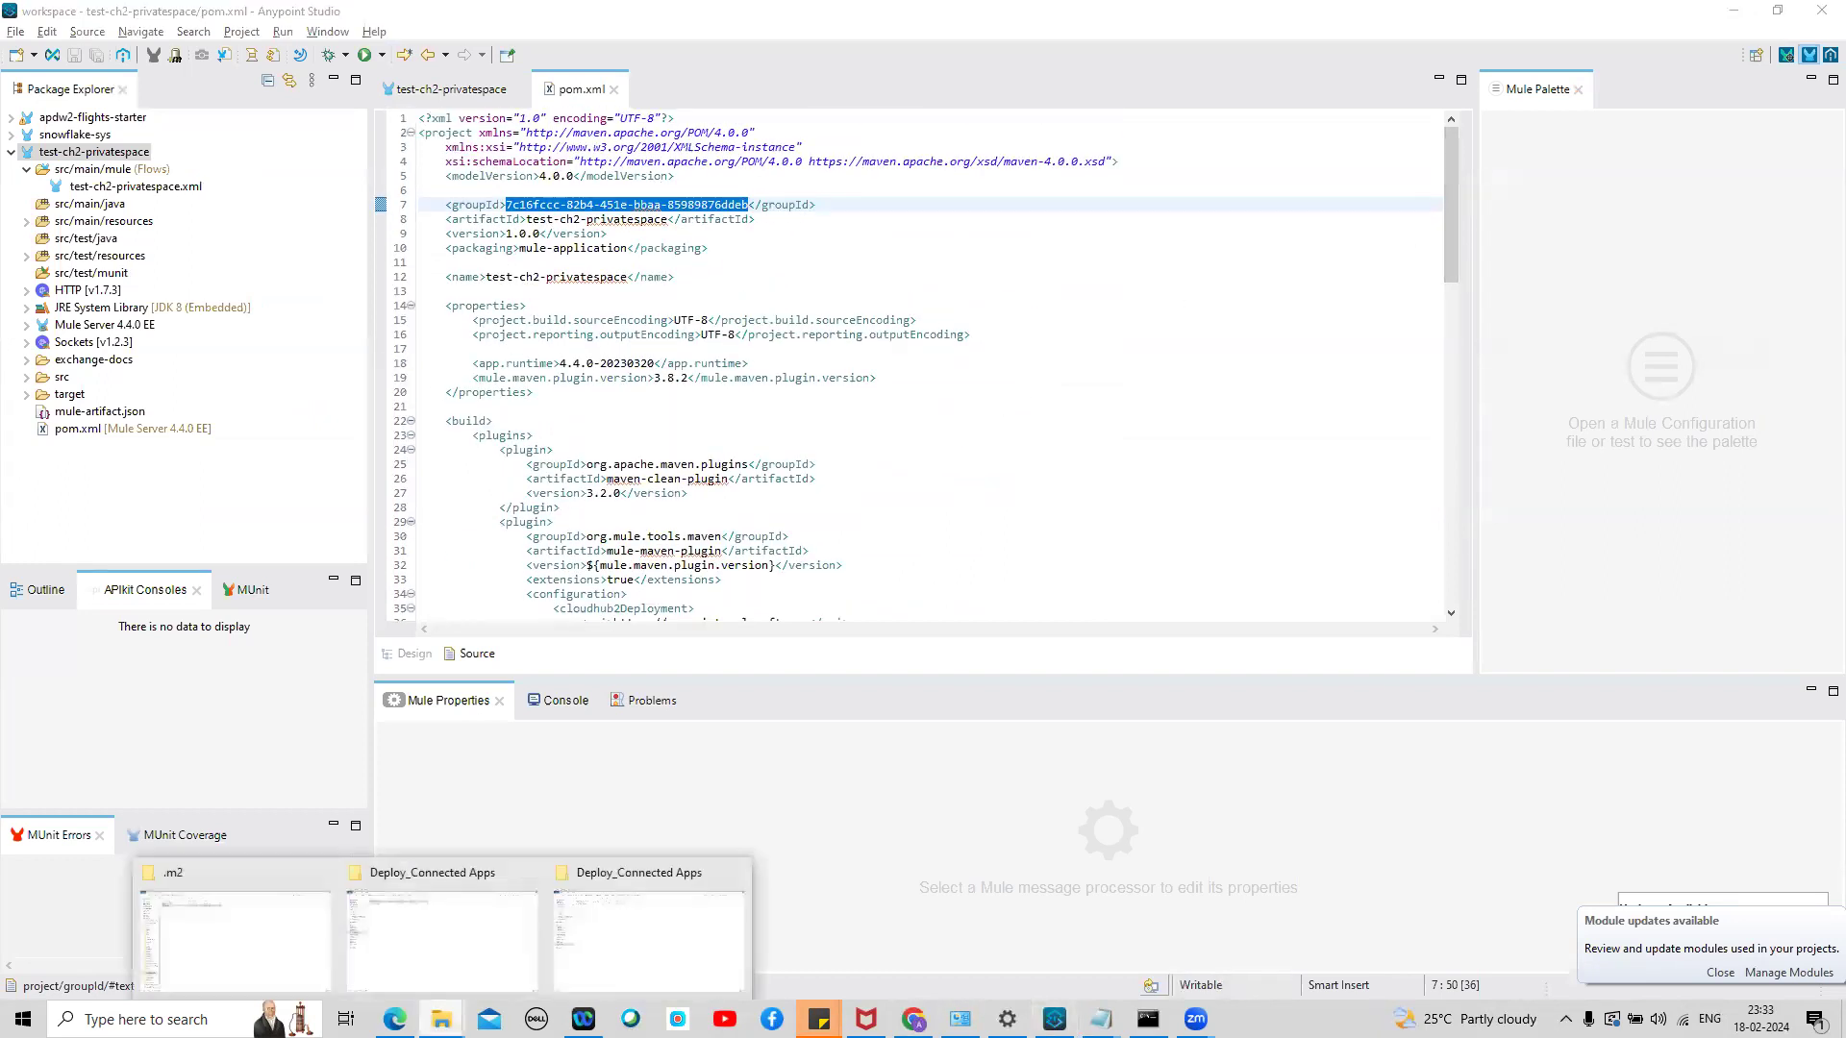
pyautogui.click(240, 962)
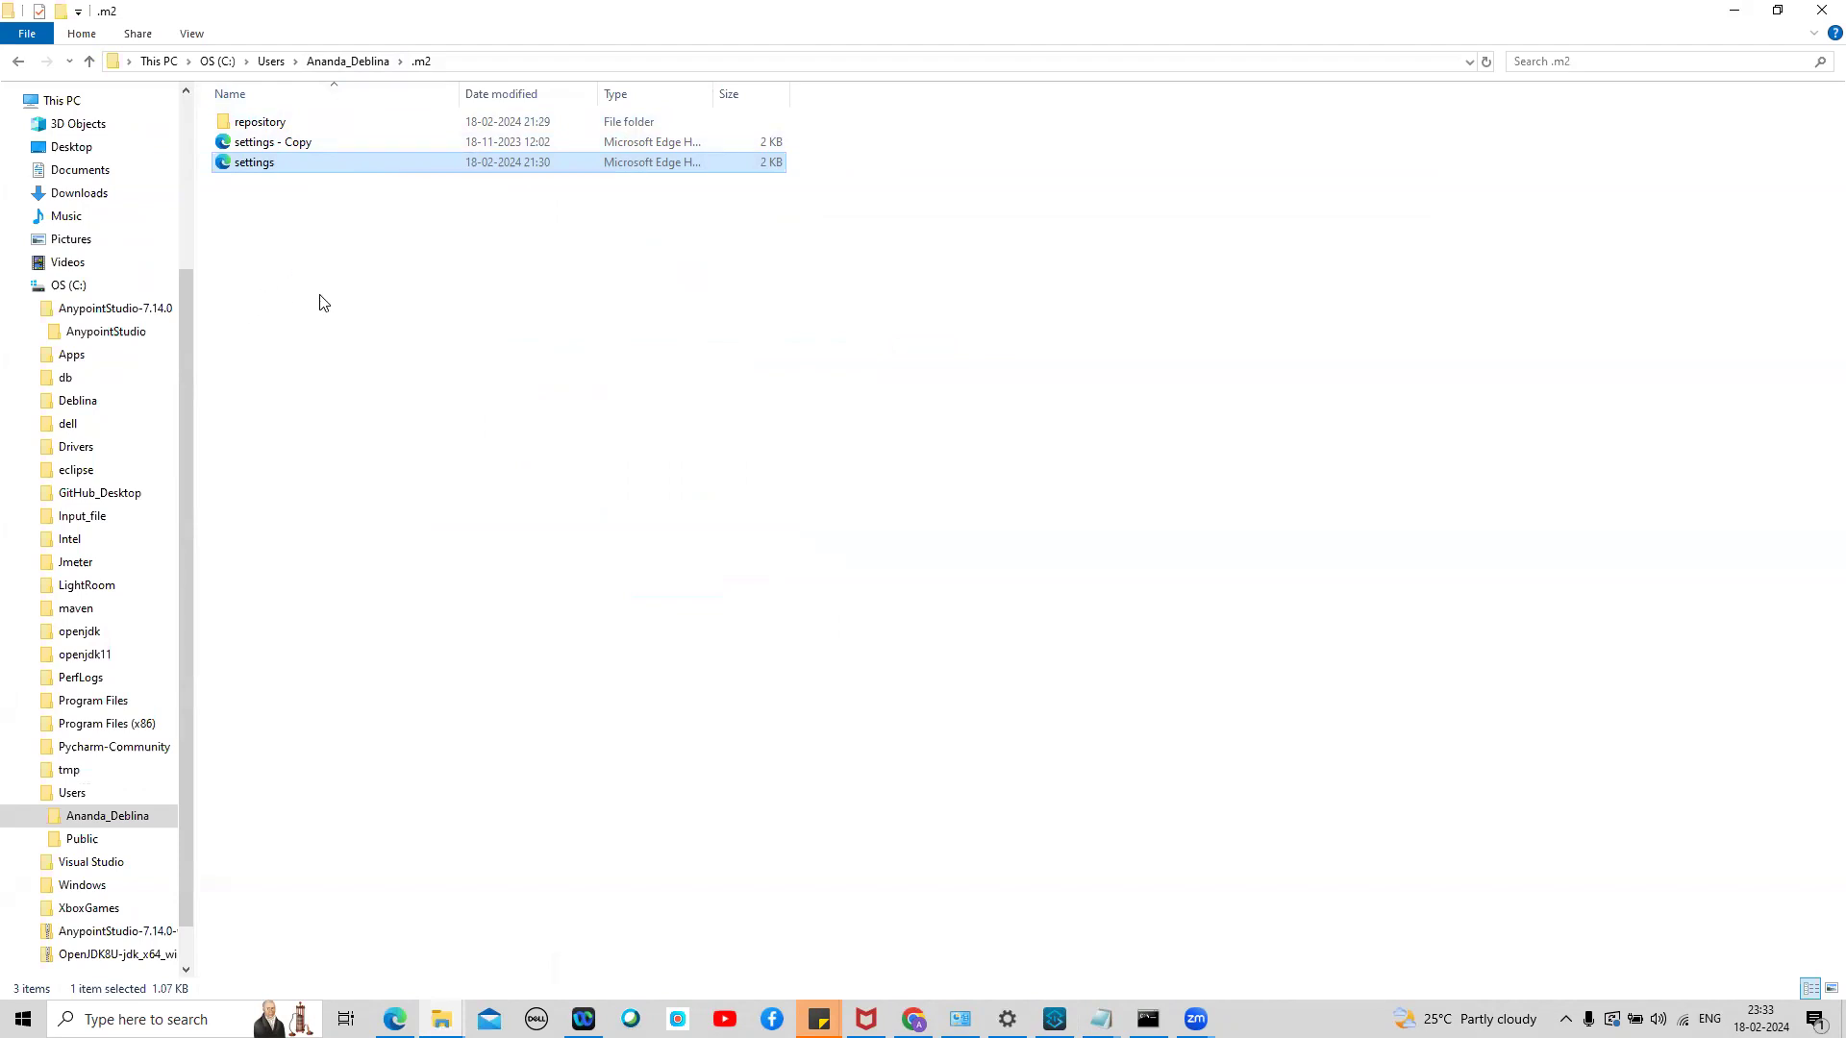
pyautogui.rightClick(268, 169)
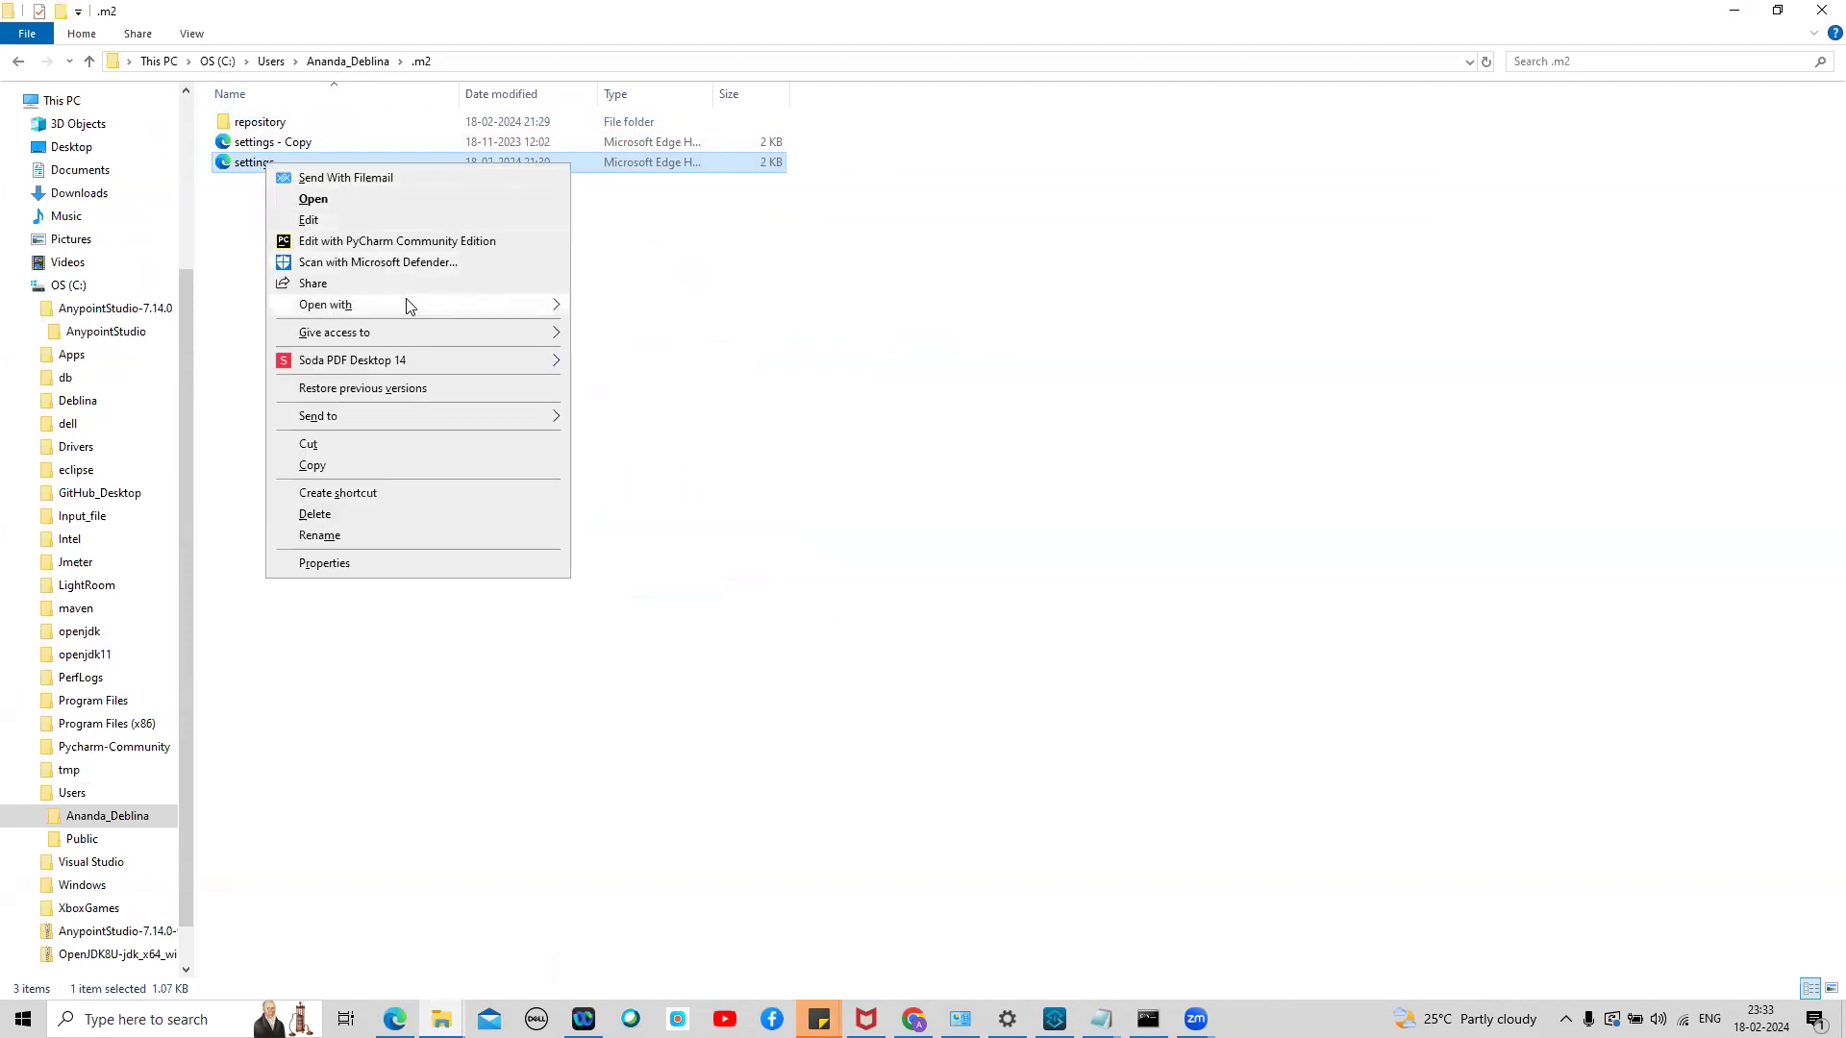
pyautogui.moveTo(409, 306)
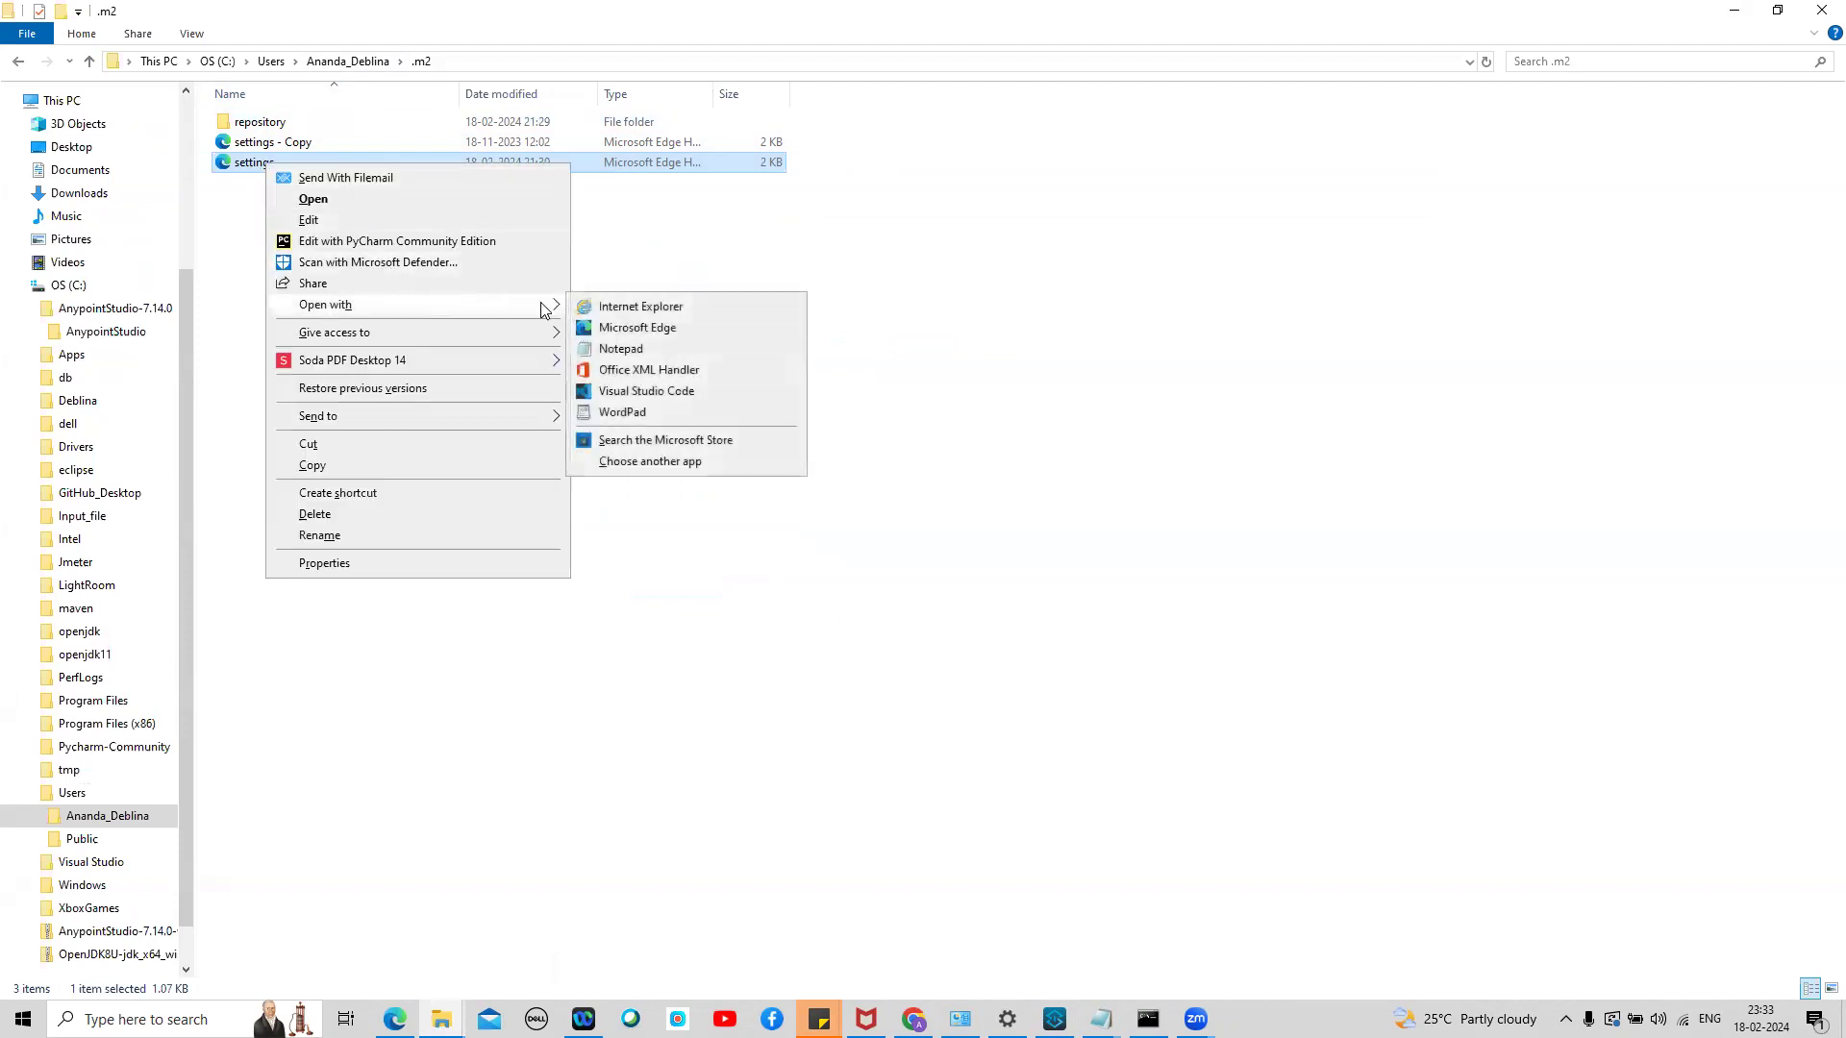
pyautogui.click(650, 348)
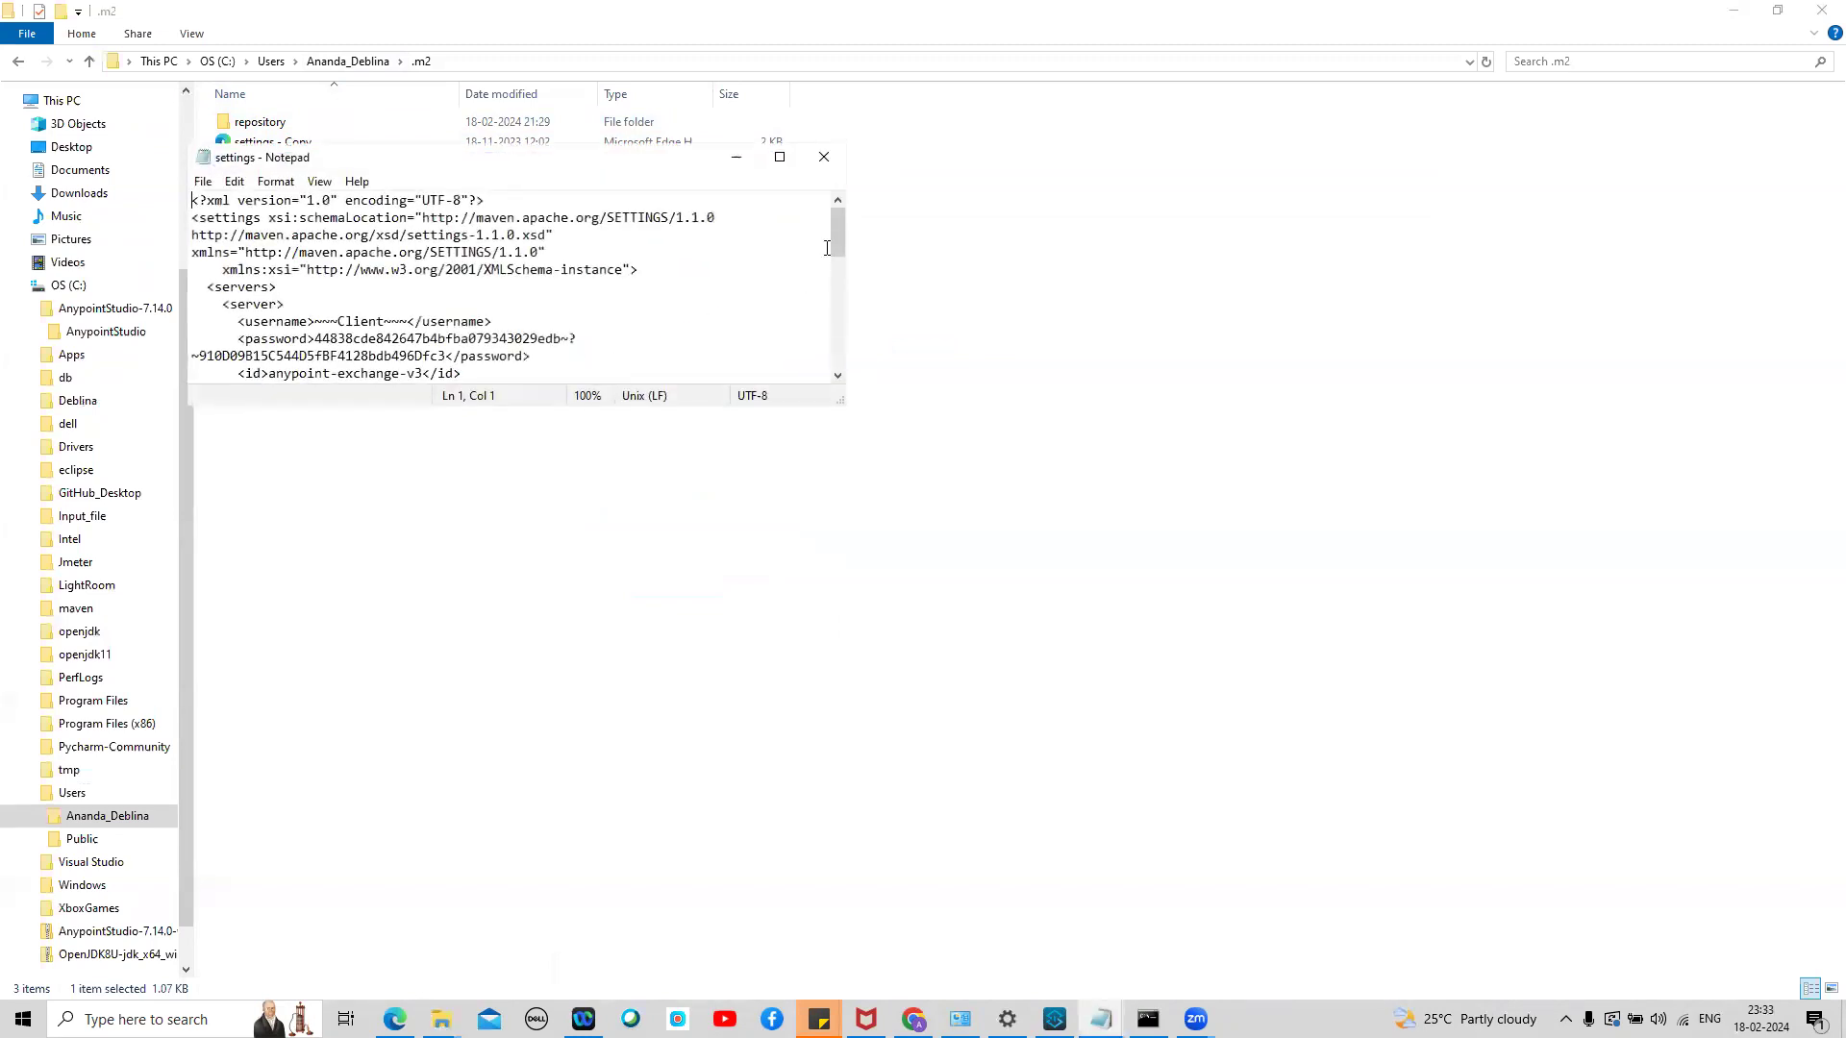
pyautogui.moveTo(836, 236); pyautogui.dragTo(843, 257)
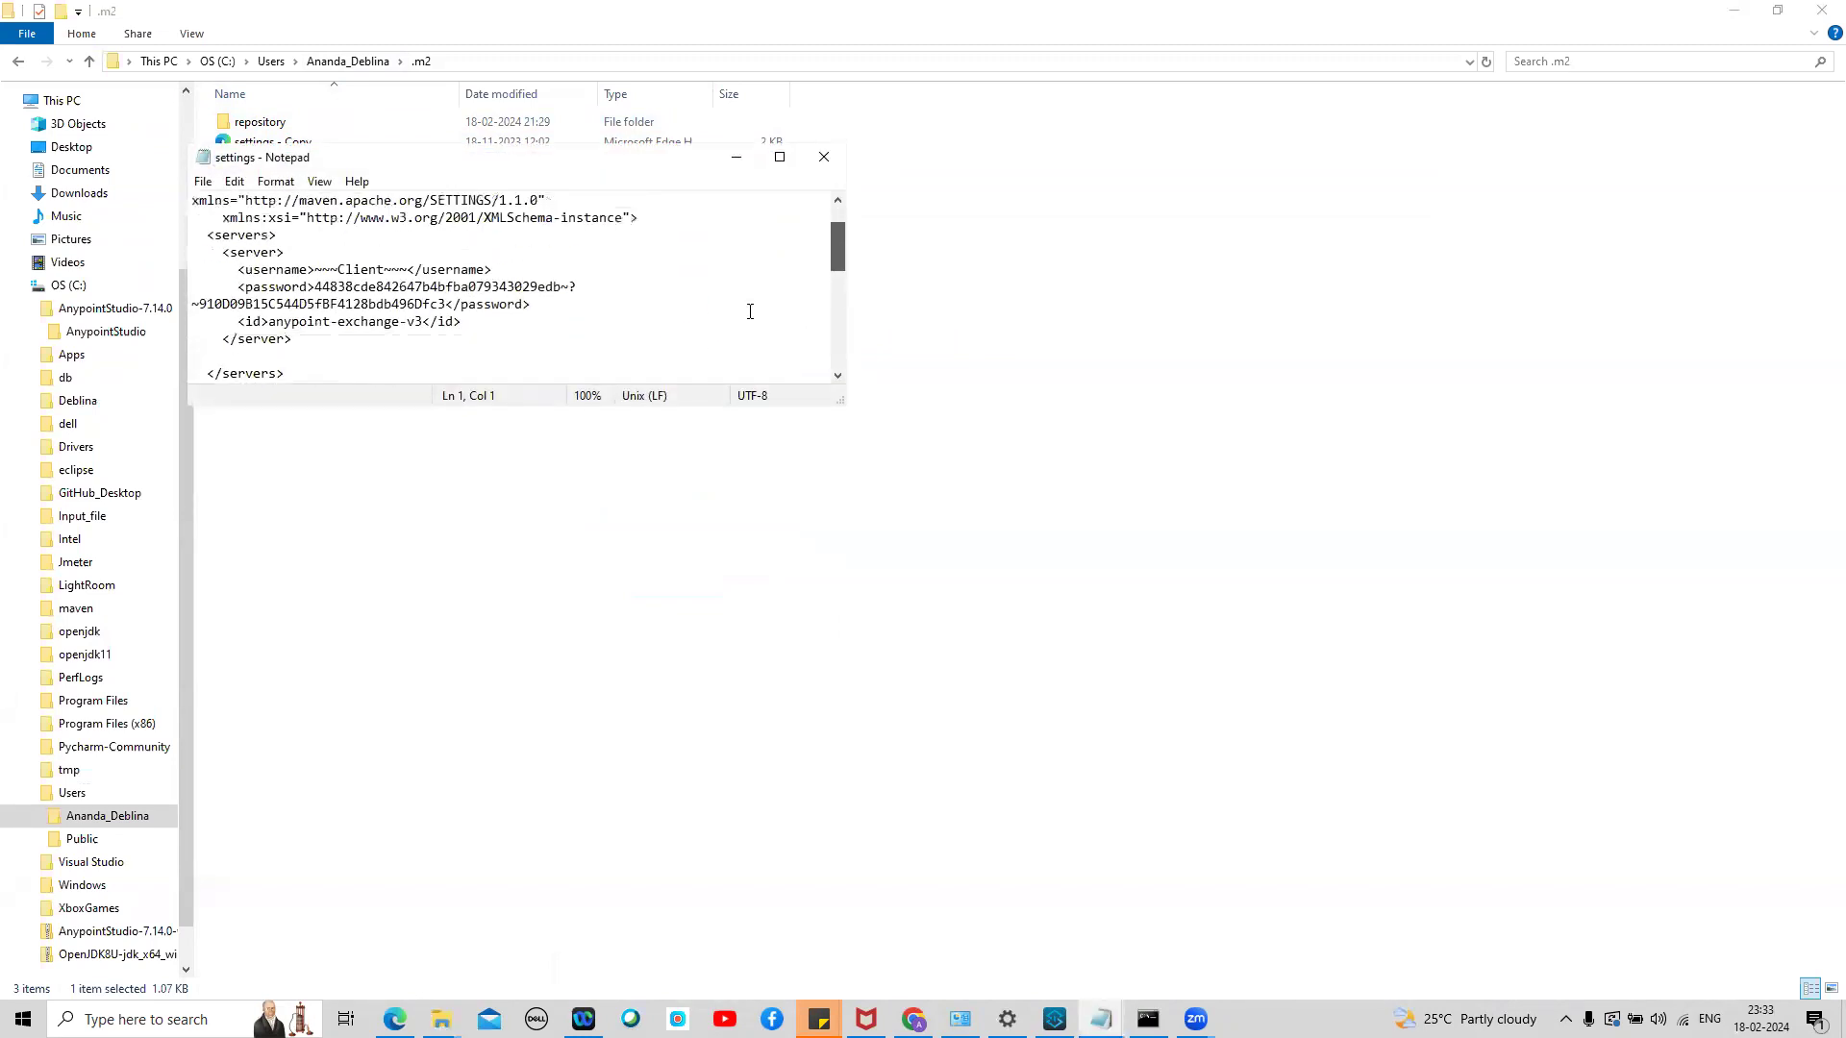
pyautogui.click(778, 157)
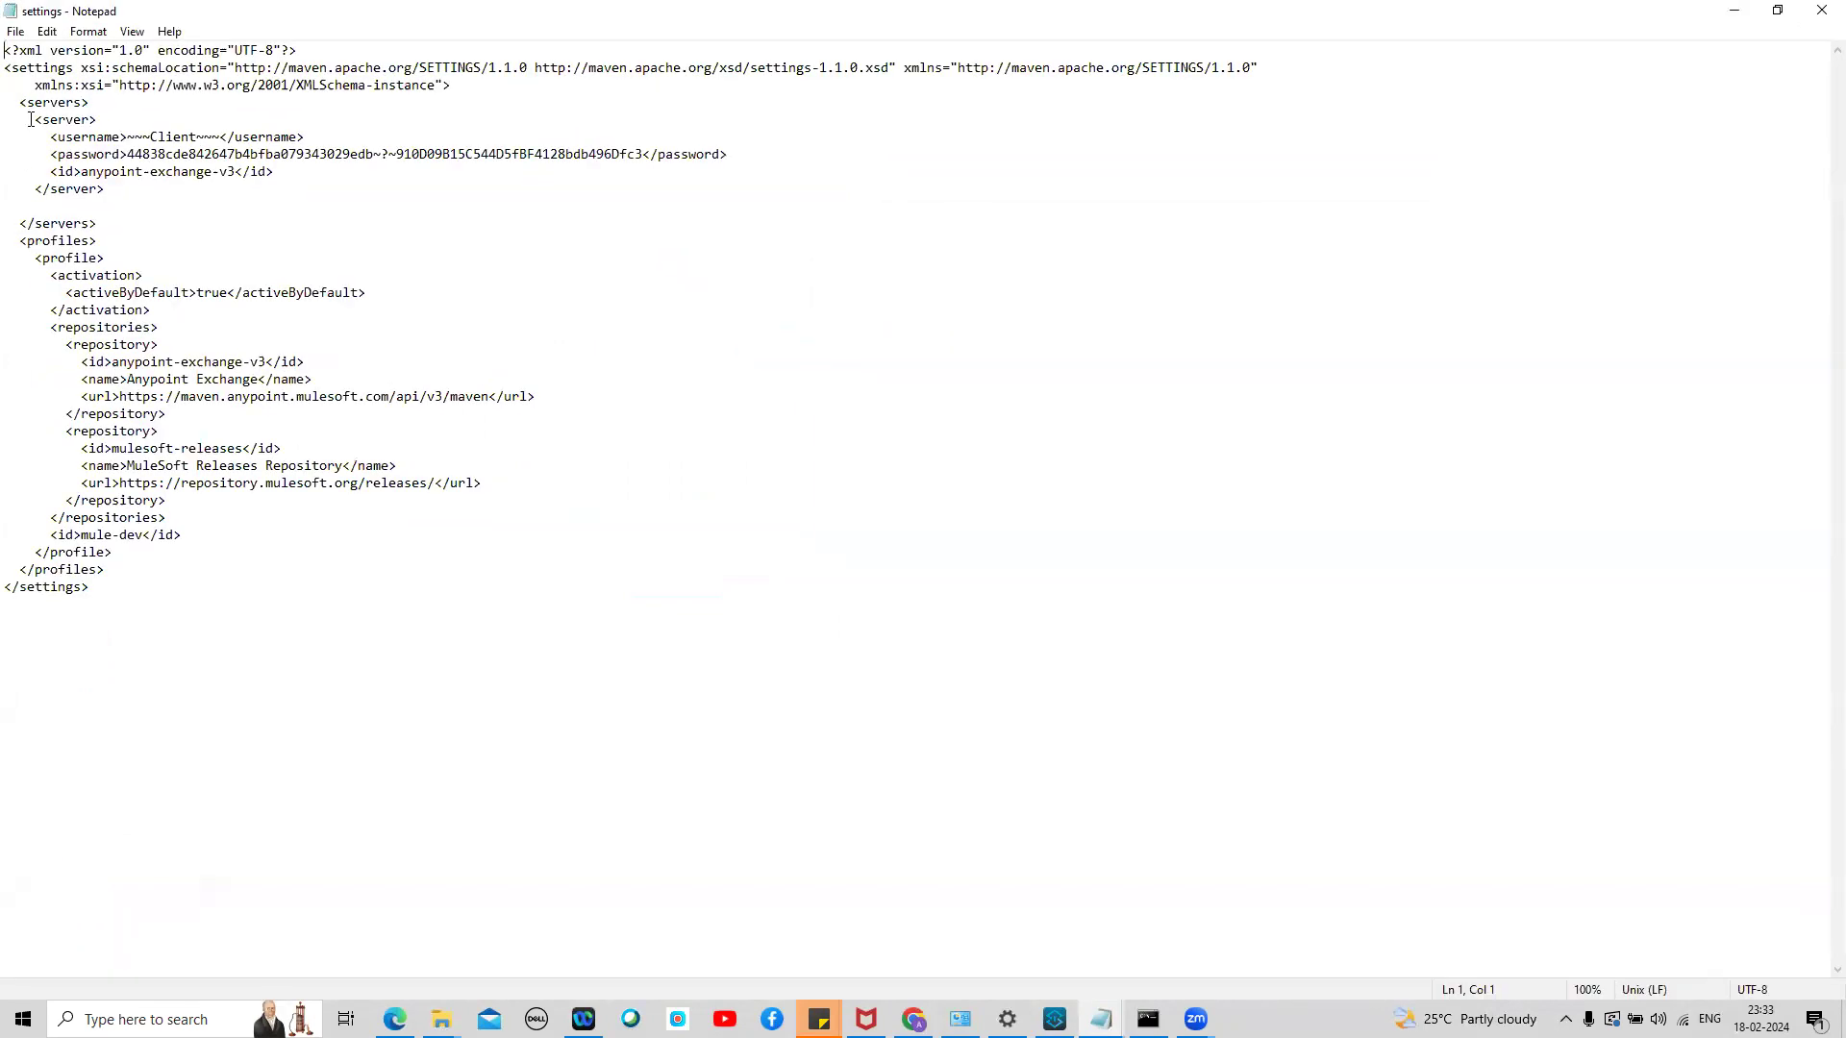
# Examine the server entry for anypoint-exchange-v3 and the client ID part of its password element
pyautogui.moveTo(57, 122); pyautogui.dragTo(312, 190)
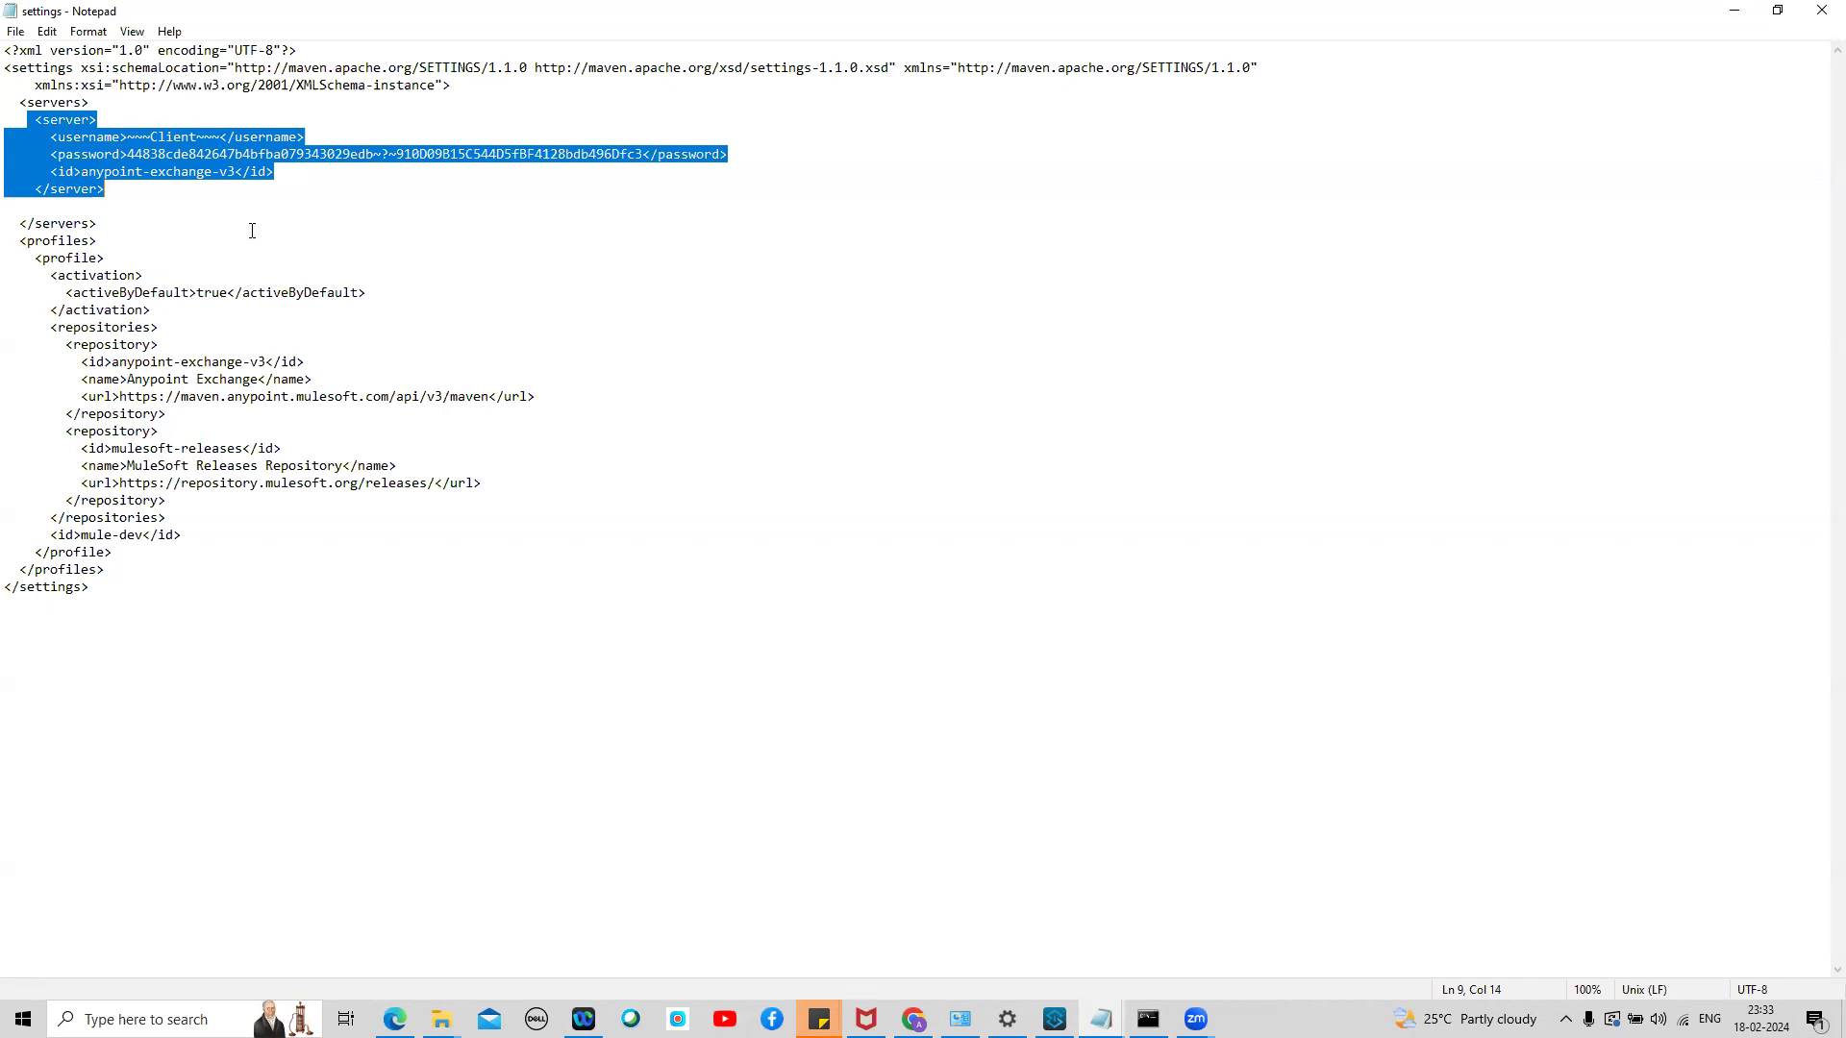
pyautogui.click(137, 170)
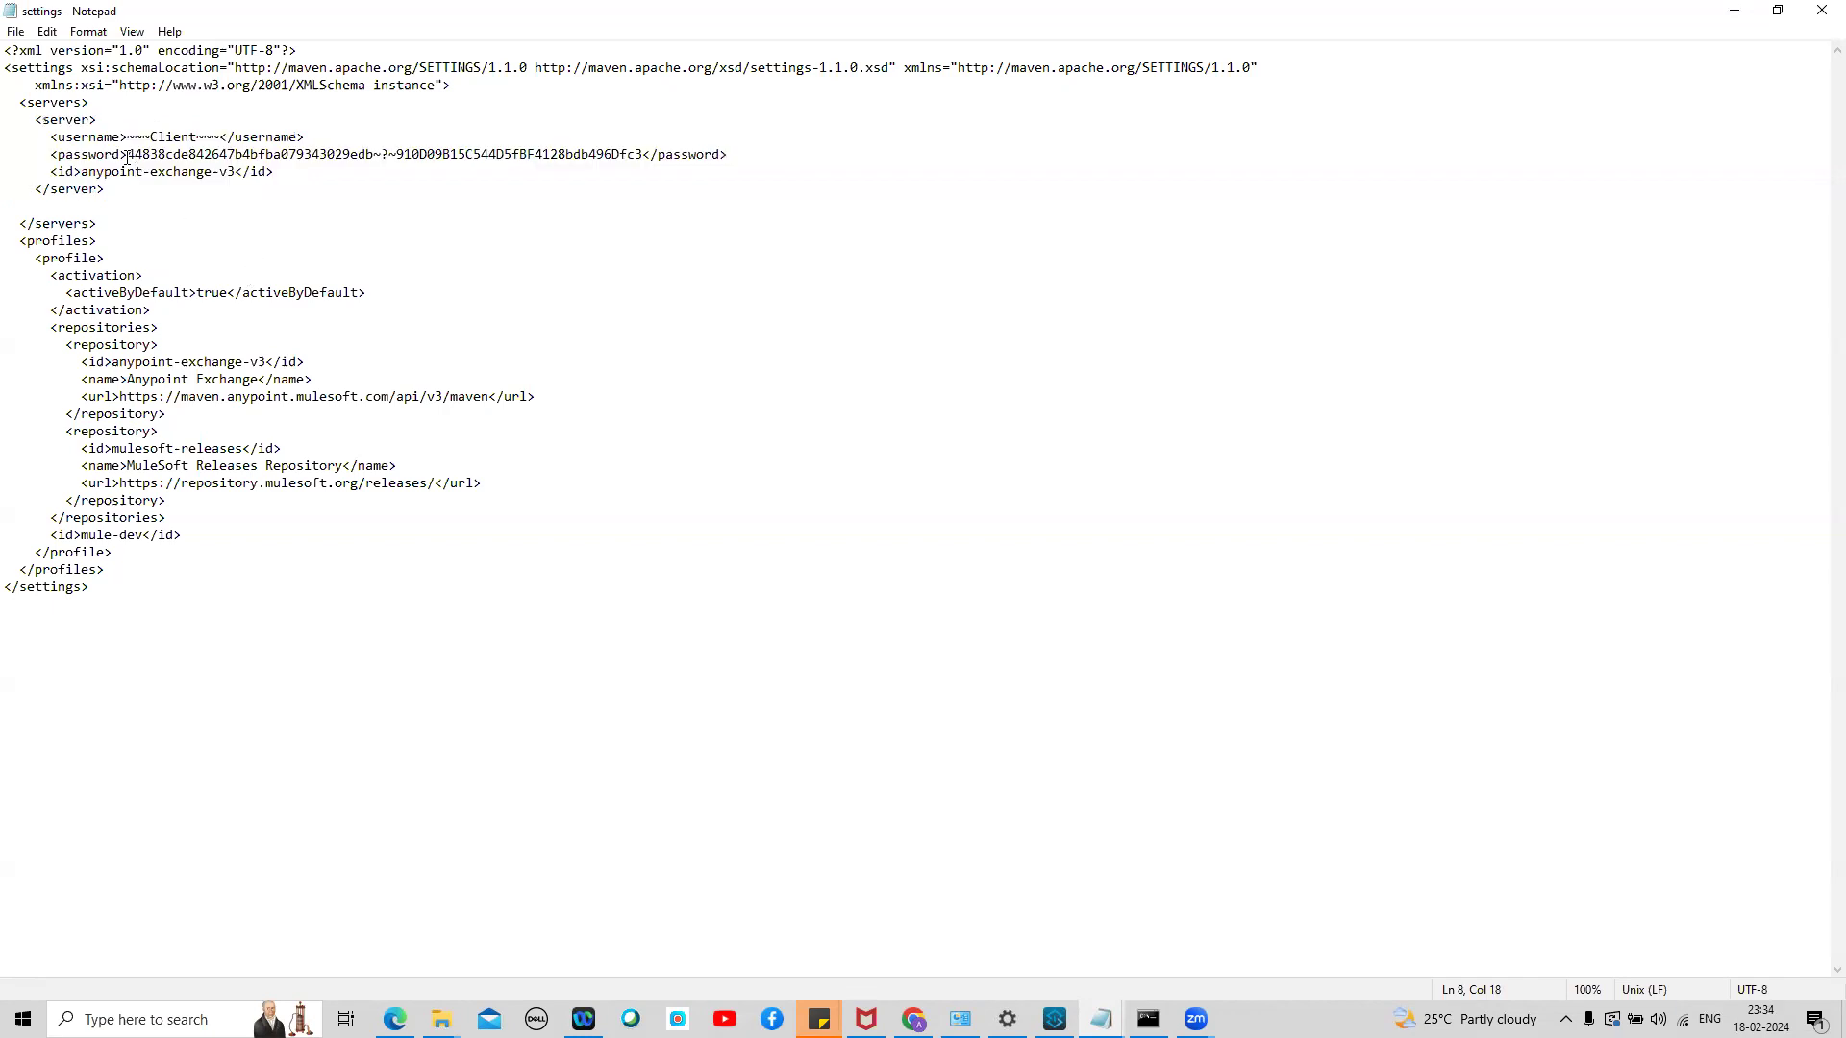
pyautogui.doubleClick(211, 149)
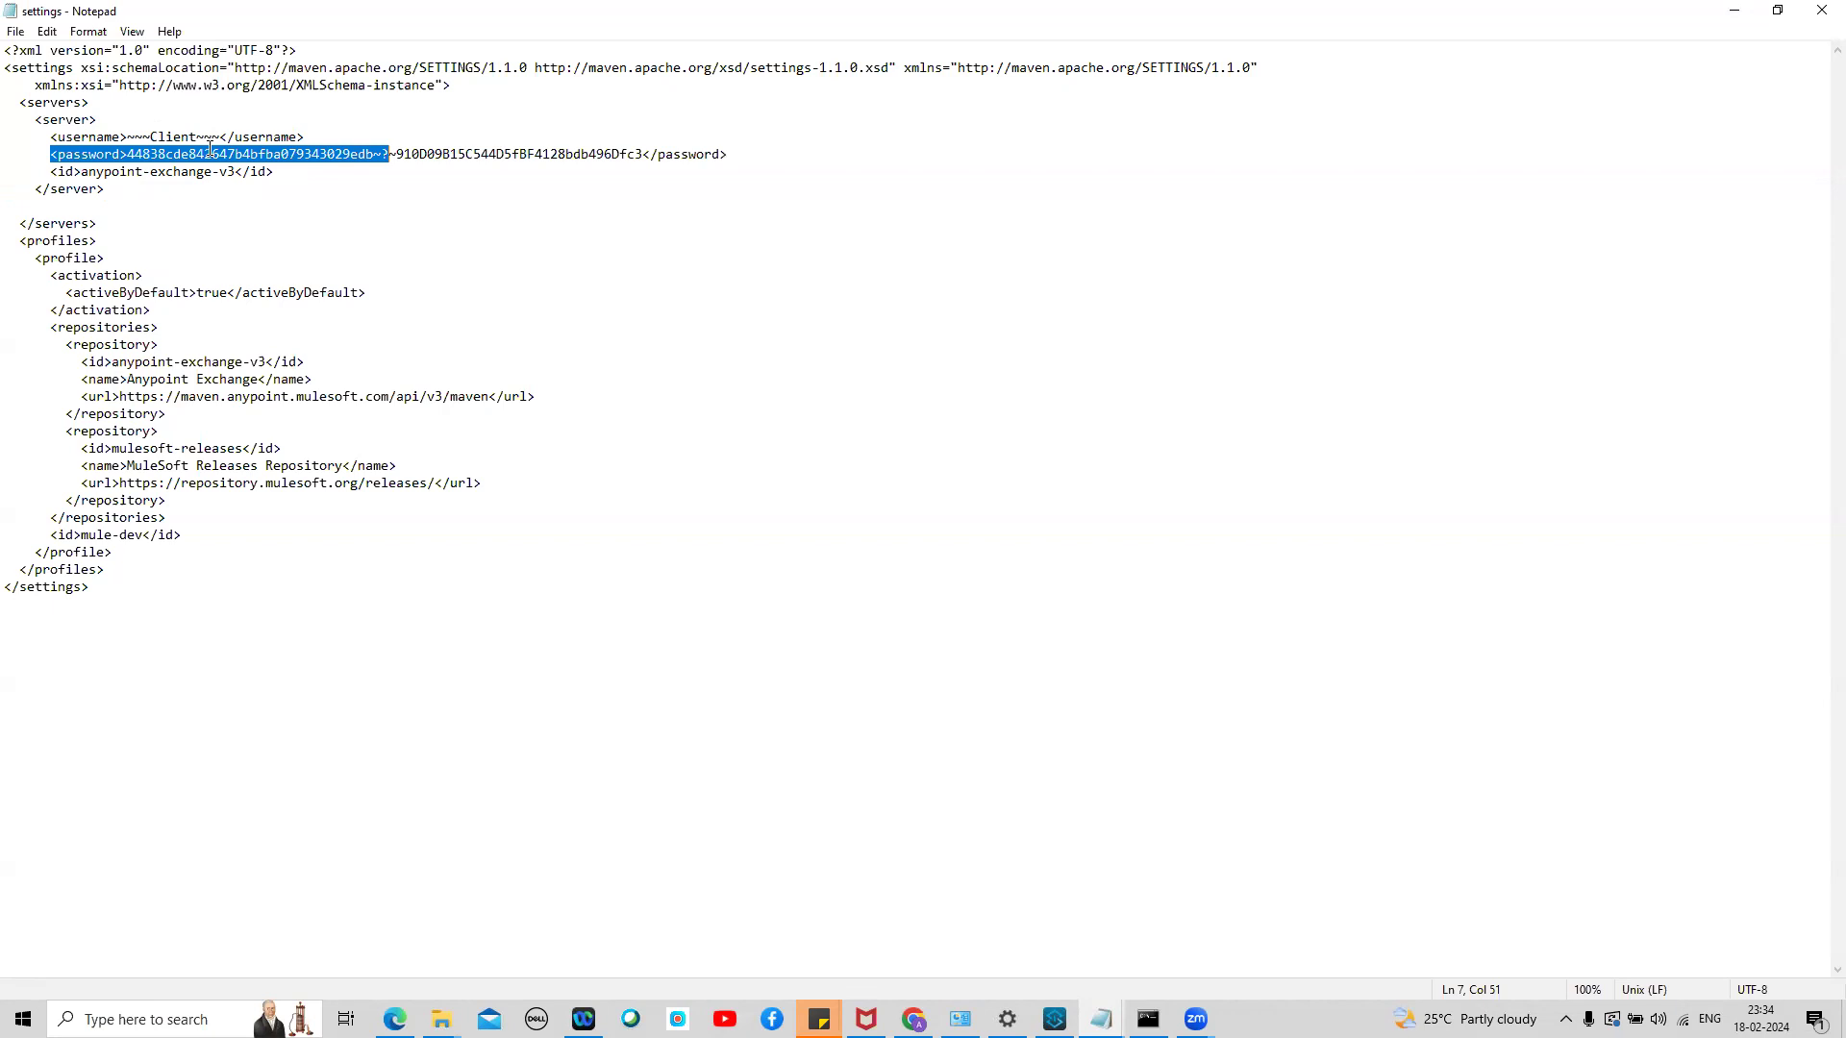
pyautogui.click(211, 149)
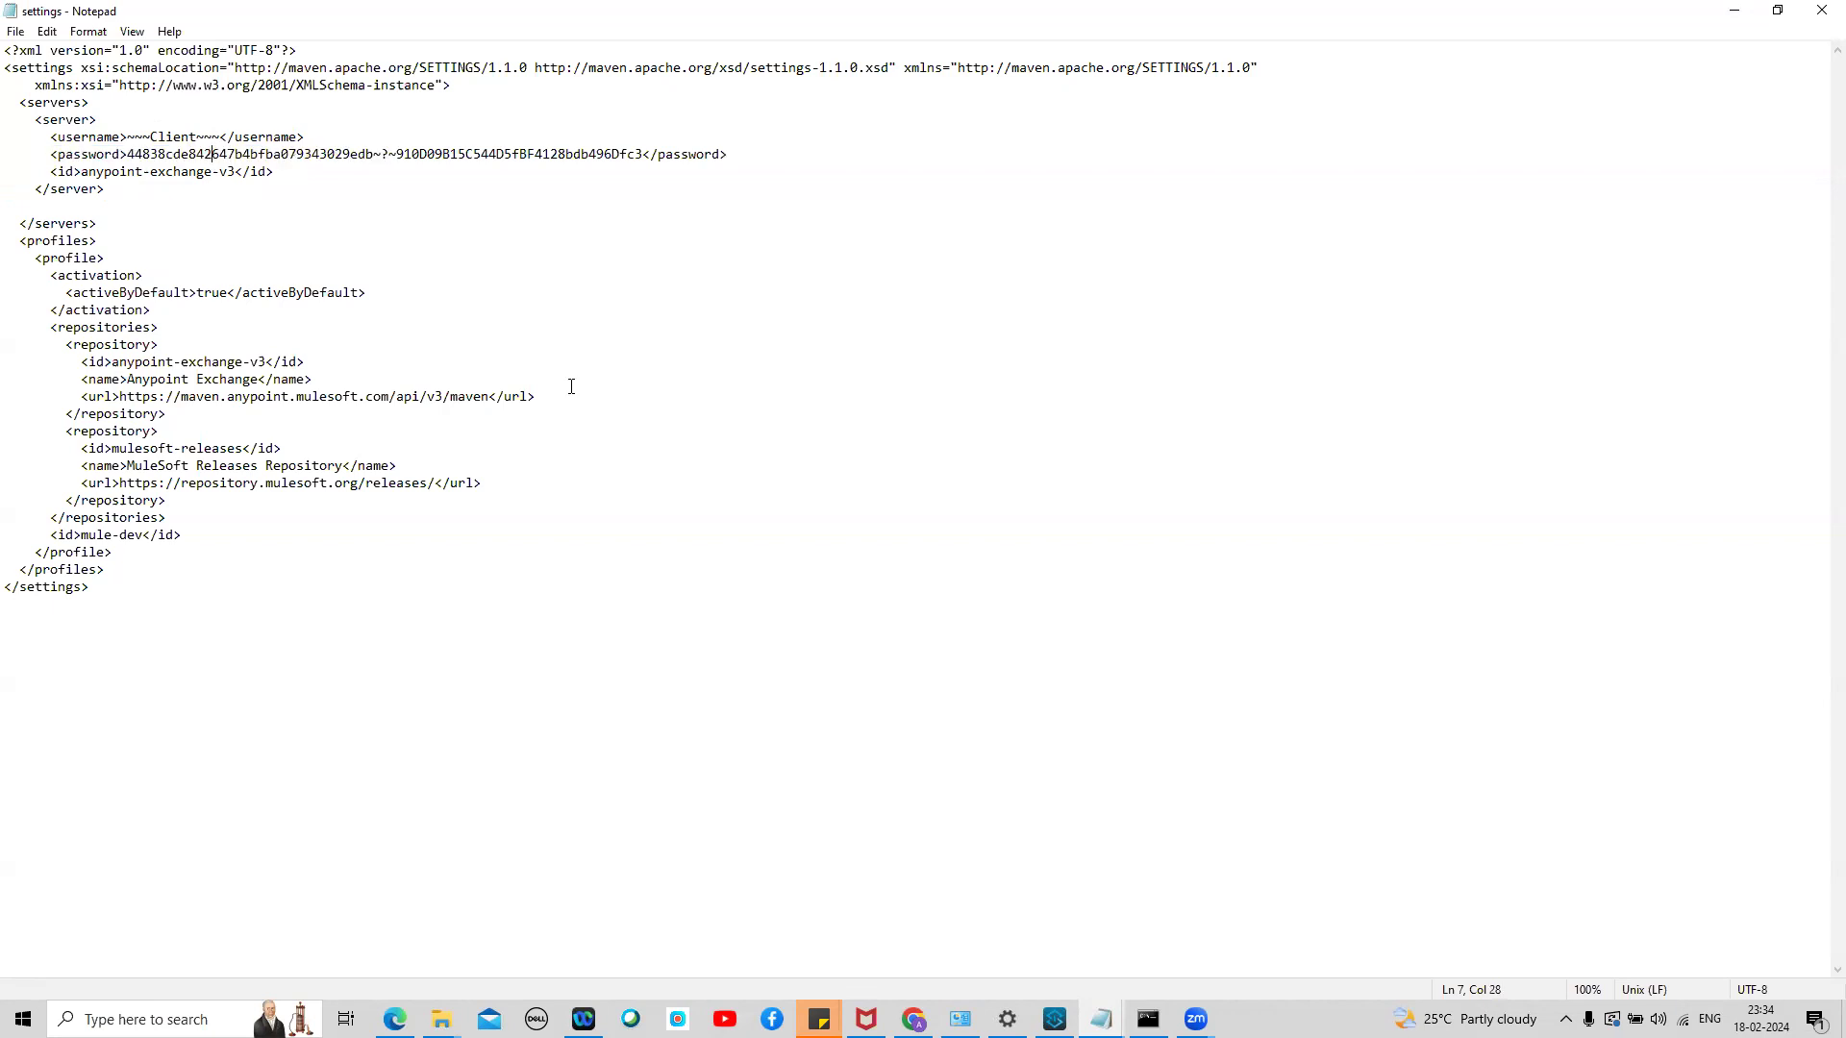
# Replace the client ID part of the settings file's server password with myDevConnectedApp's ID copied from Anypoint Connected Apps
pyautogui.hotkey('alt', 'Tab')
pyautogui.hotkey('alt', 'Tab')
pyautogui.click(913, 1019)
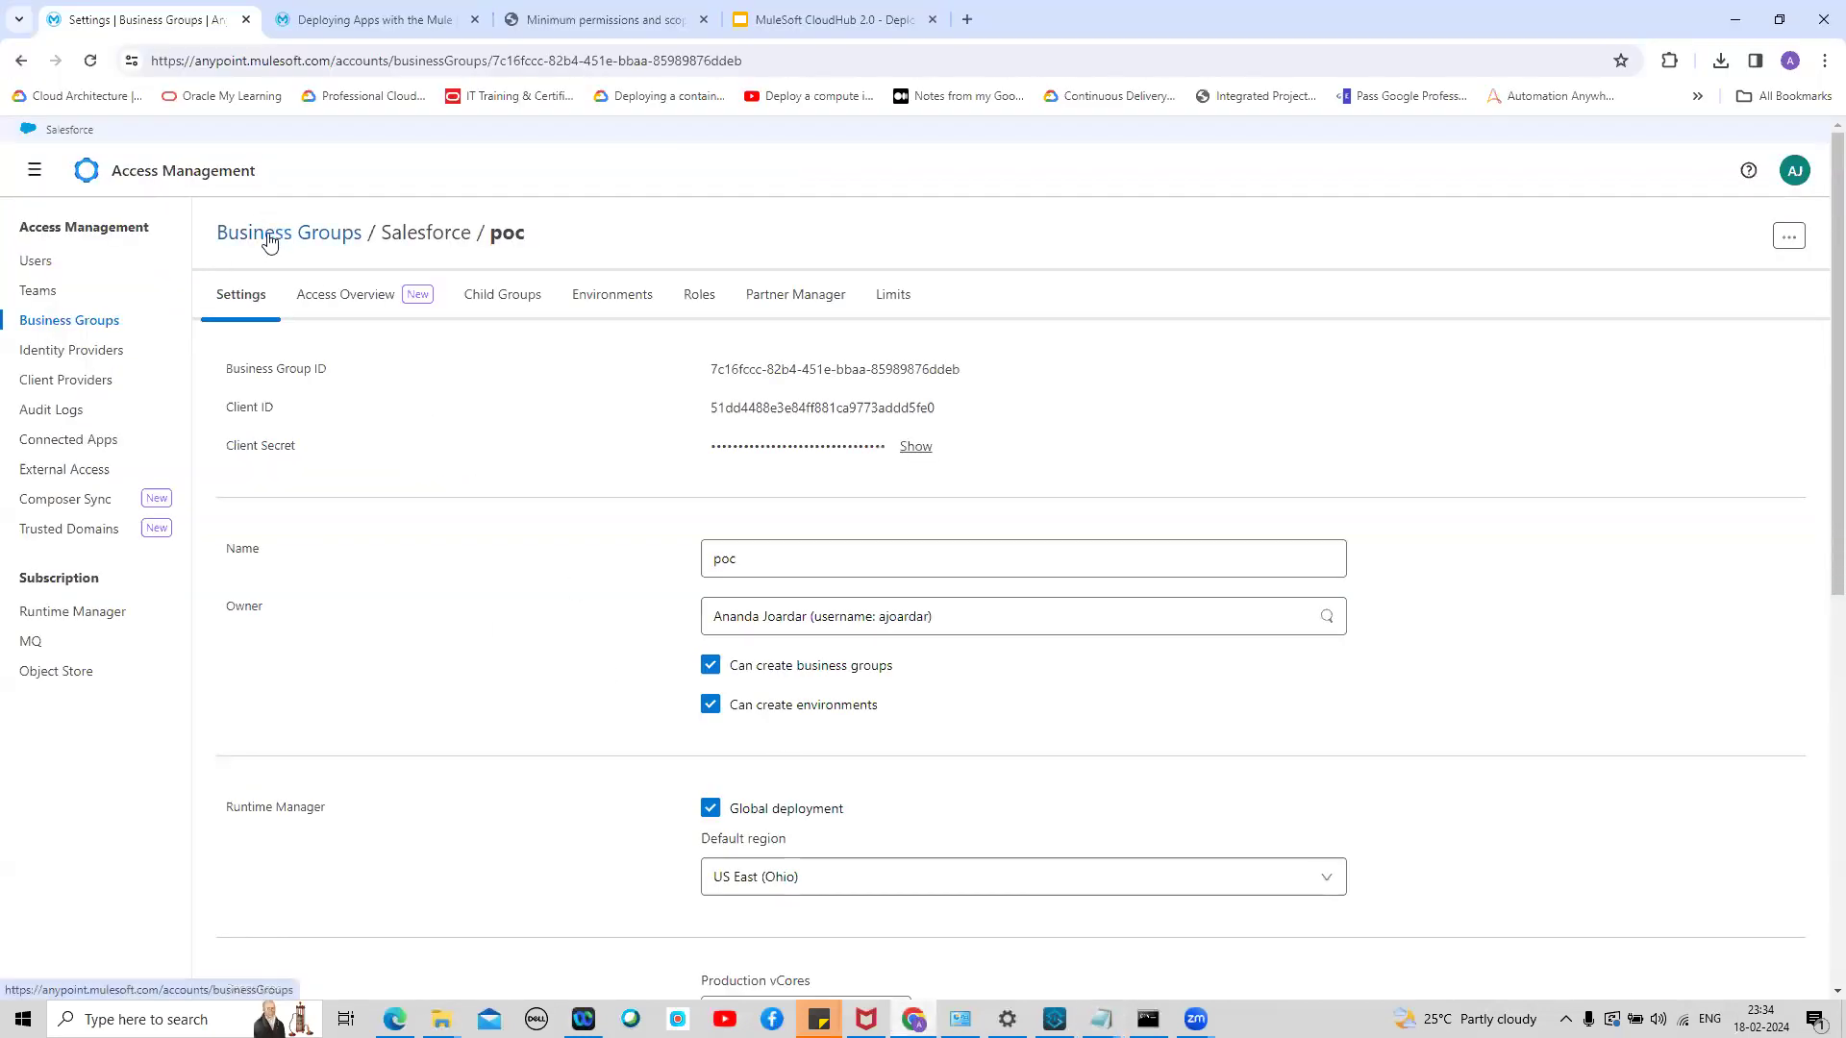
pyautogui.click(77, 448)
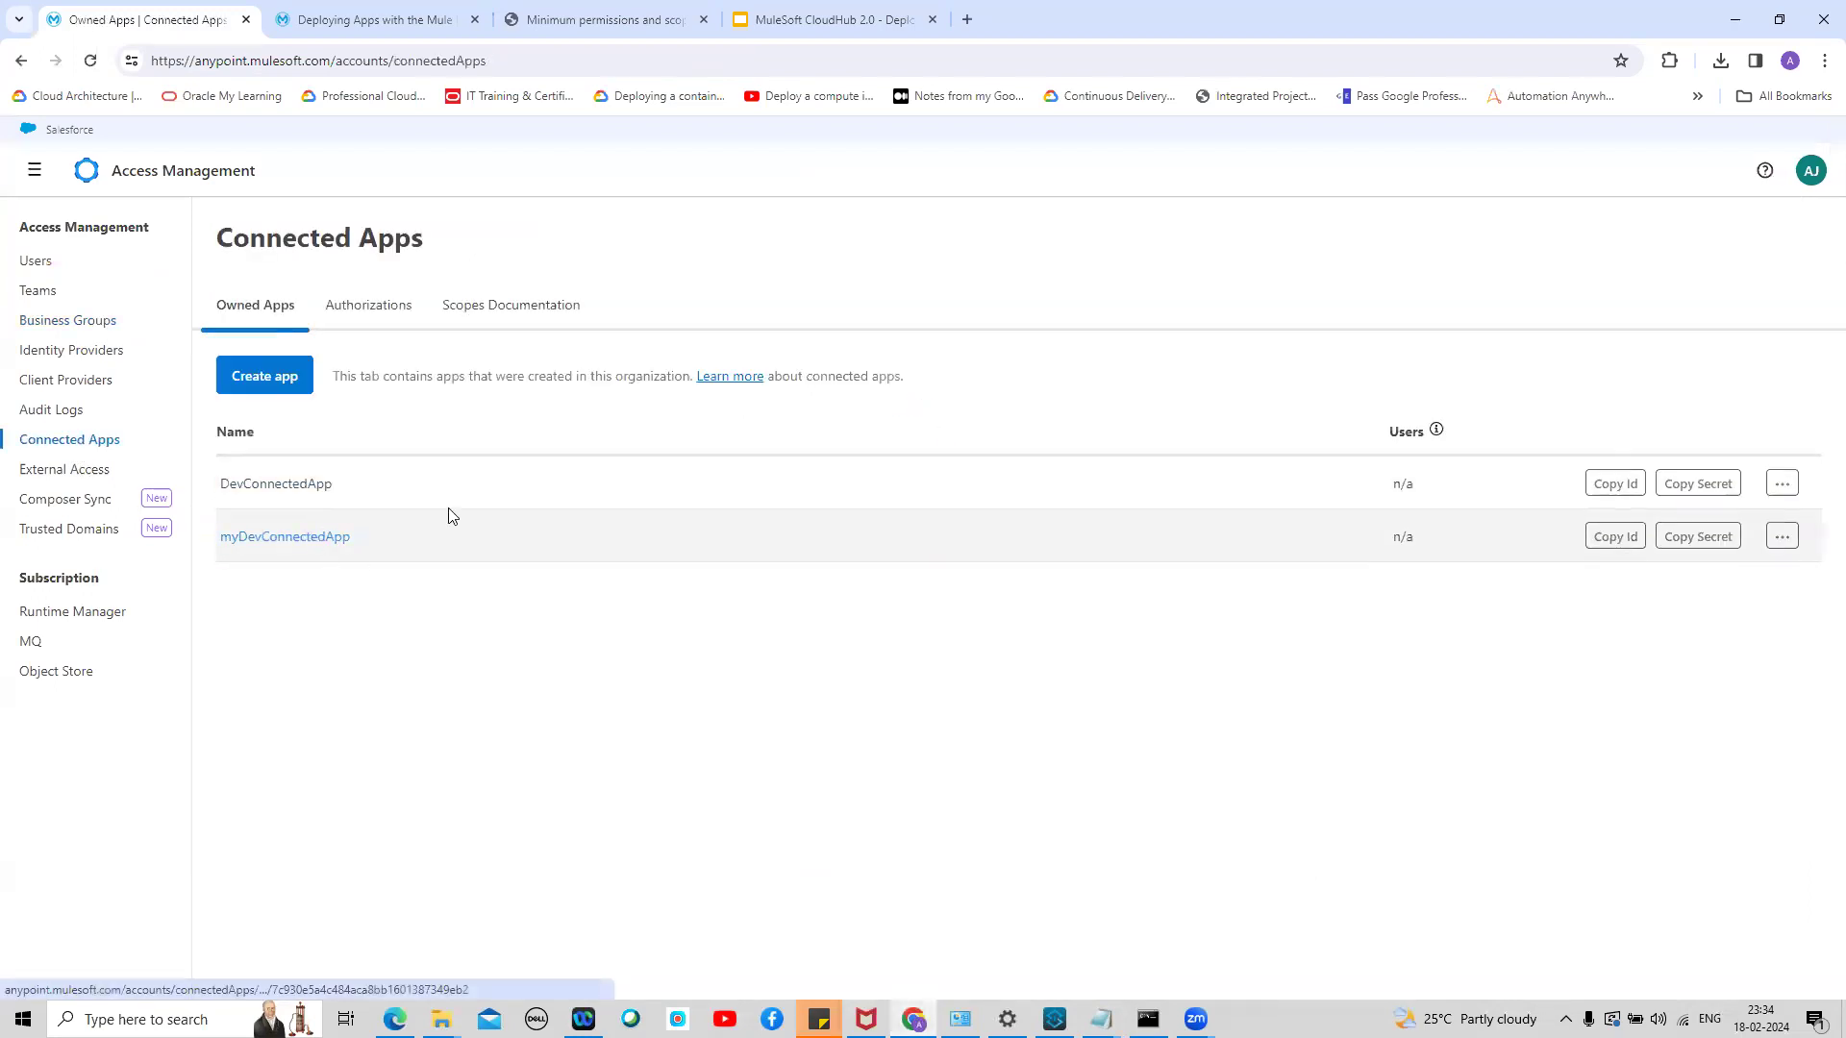
pyautogui.click(1615, 486)
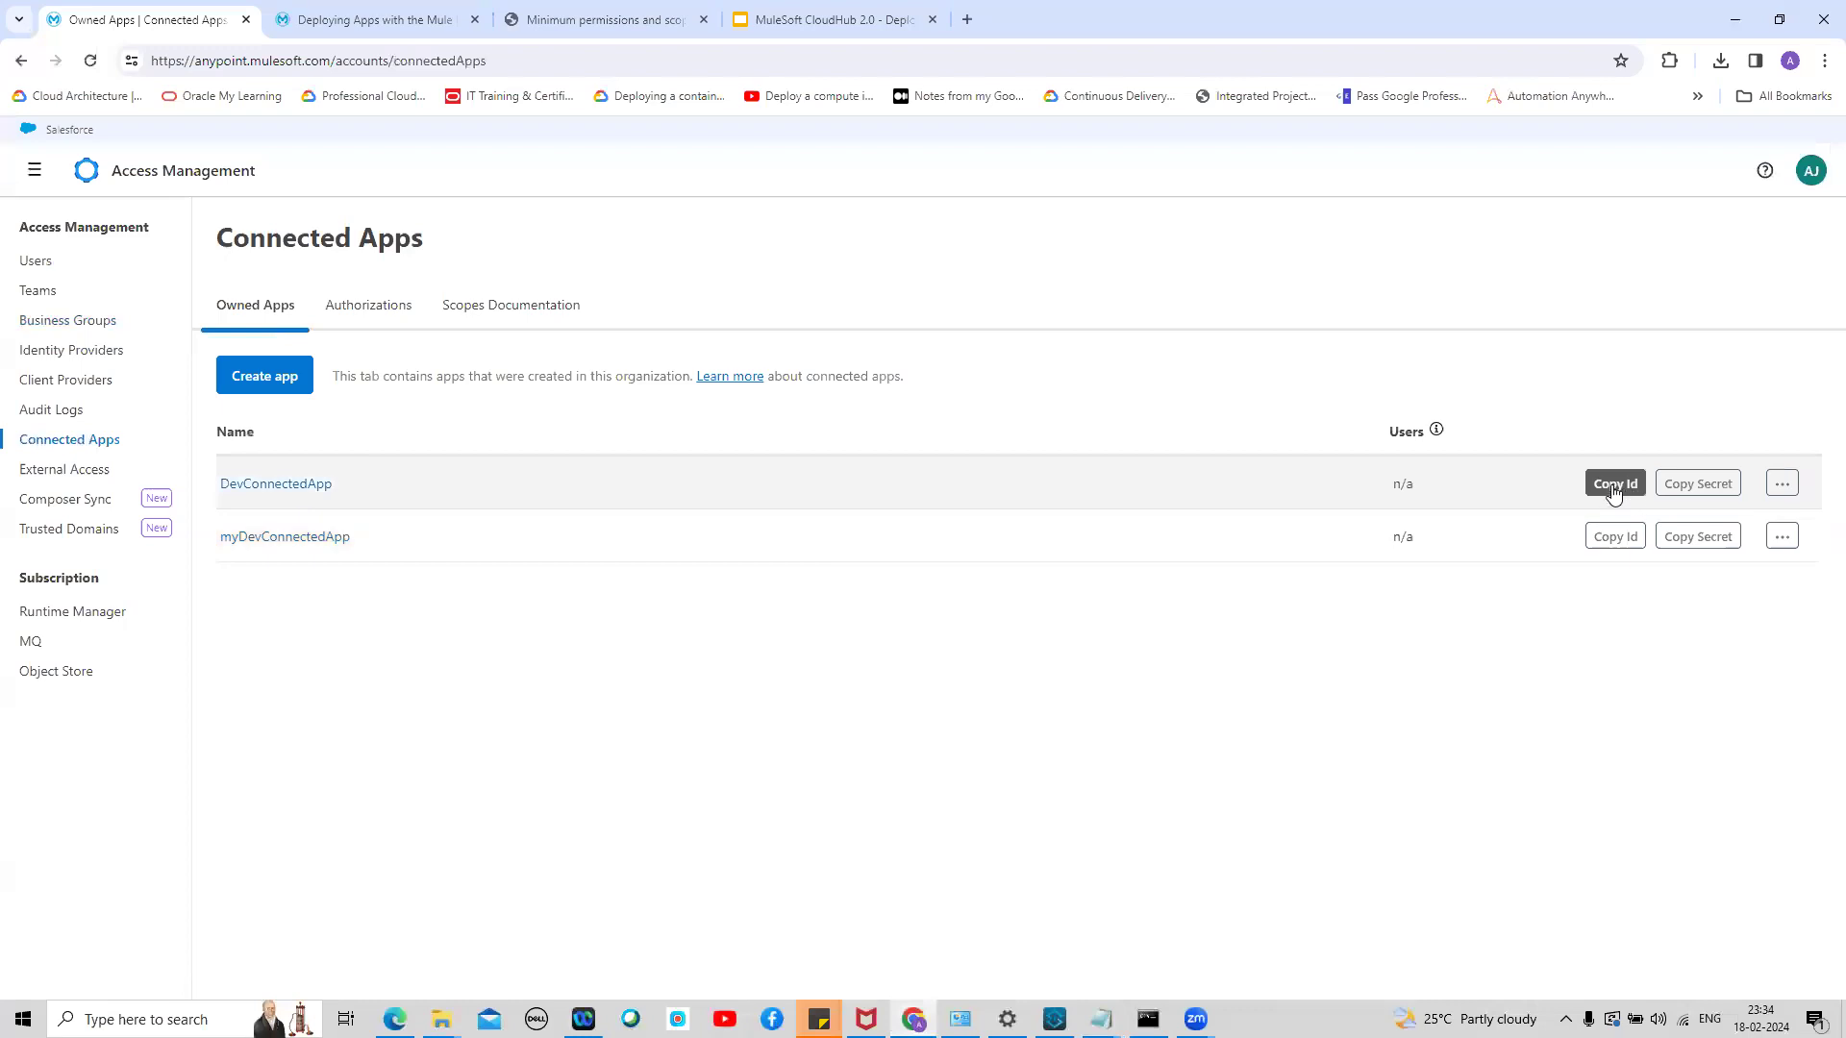
pyautogui.click(1615, 536)
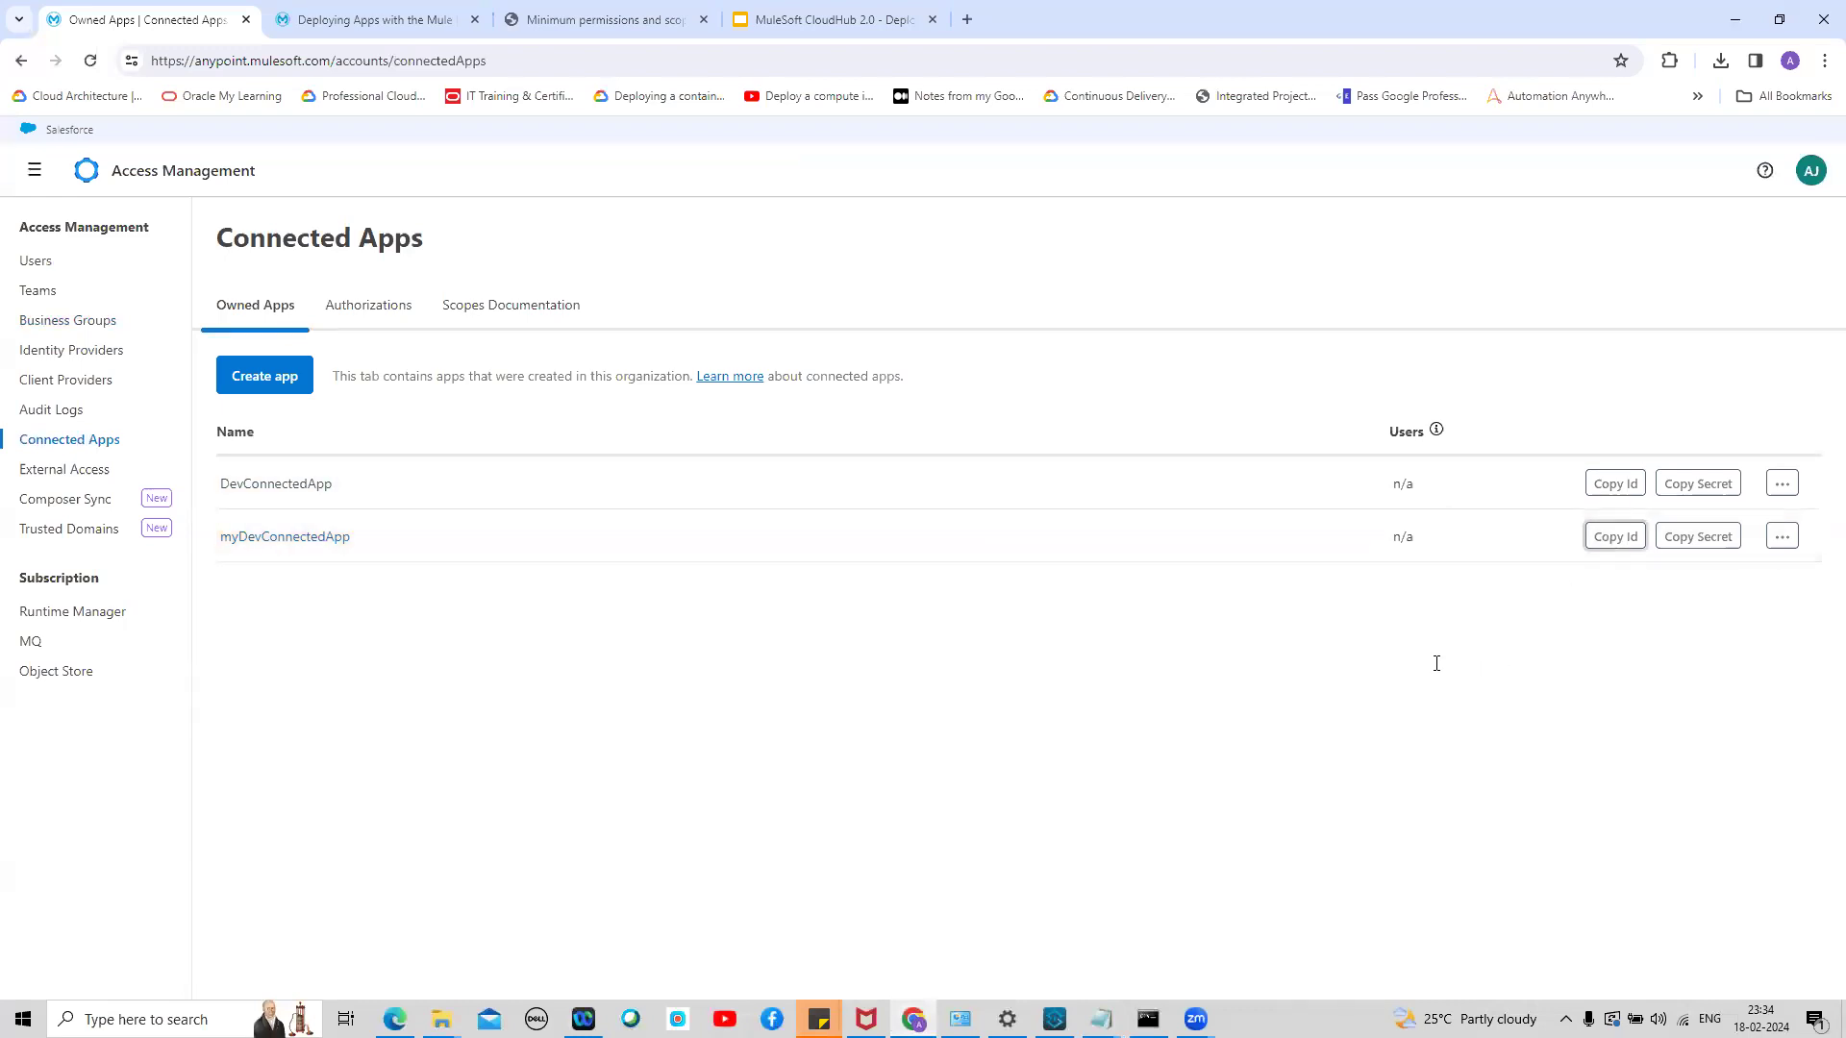
pyautogui.hotkey('alt', 'Tab')
pyautogui.doubleClick(277, 152)
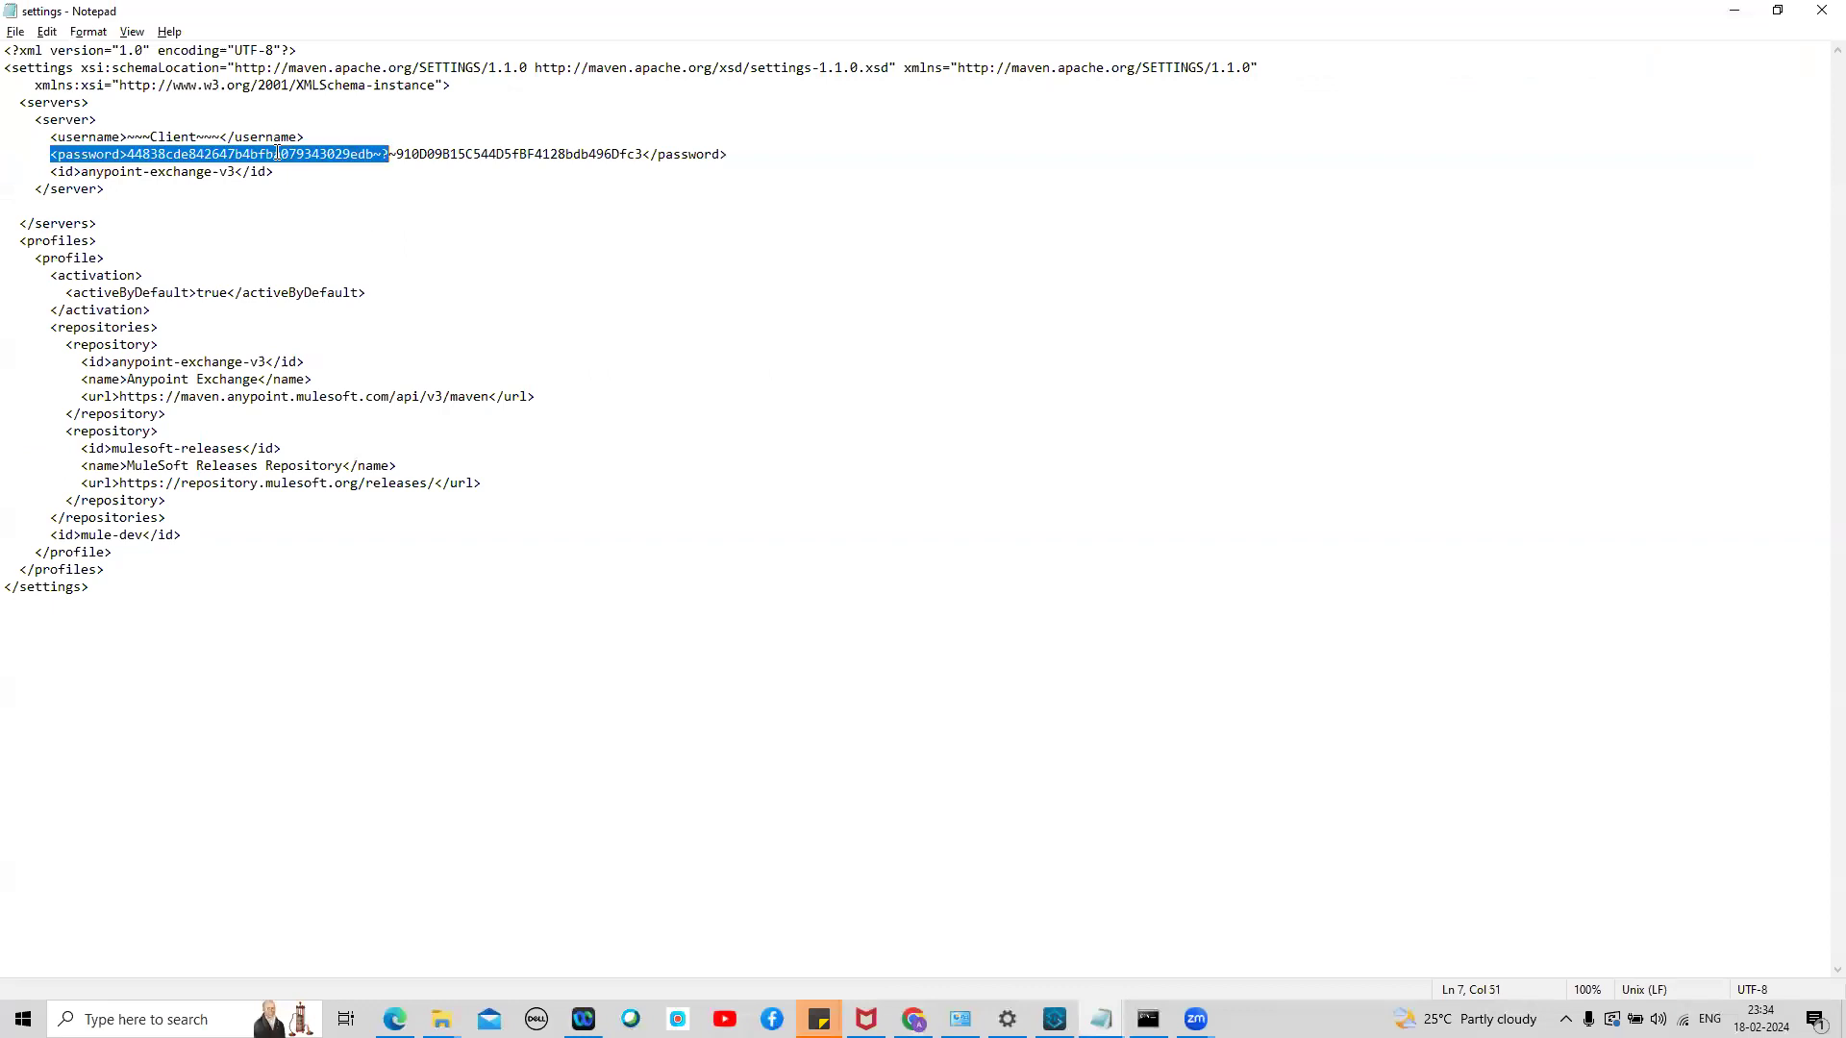
pyautogui.click(276, 152)
pyautogui.moveTo(128, 154); pyautogui.dragTo(368, 156)
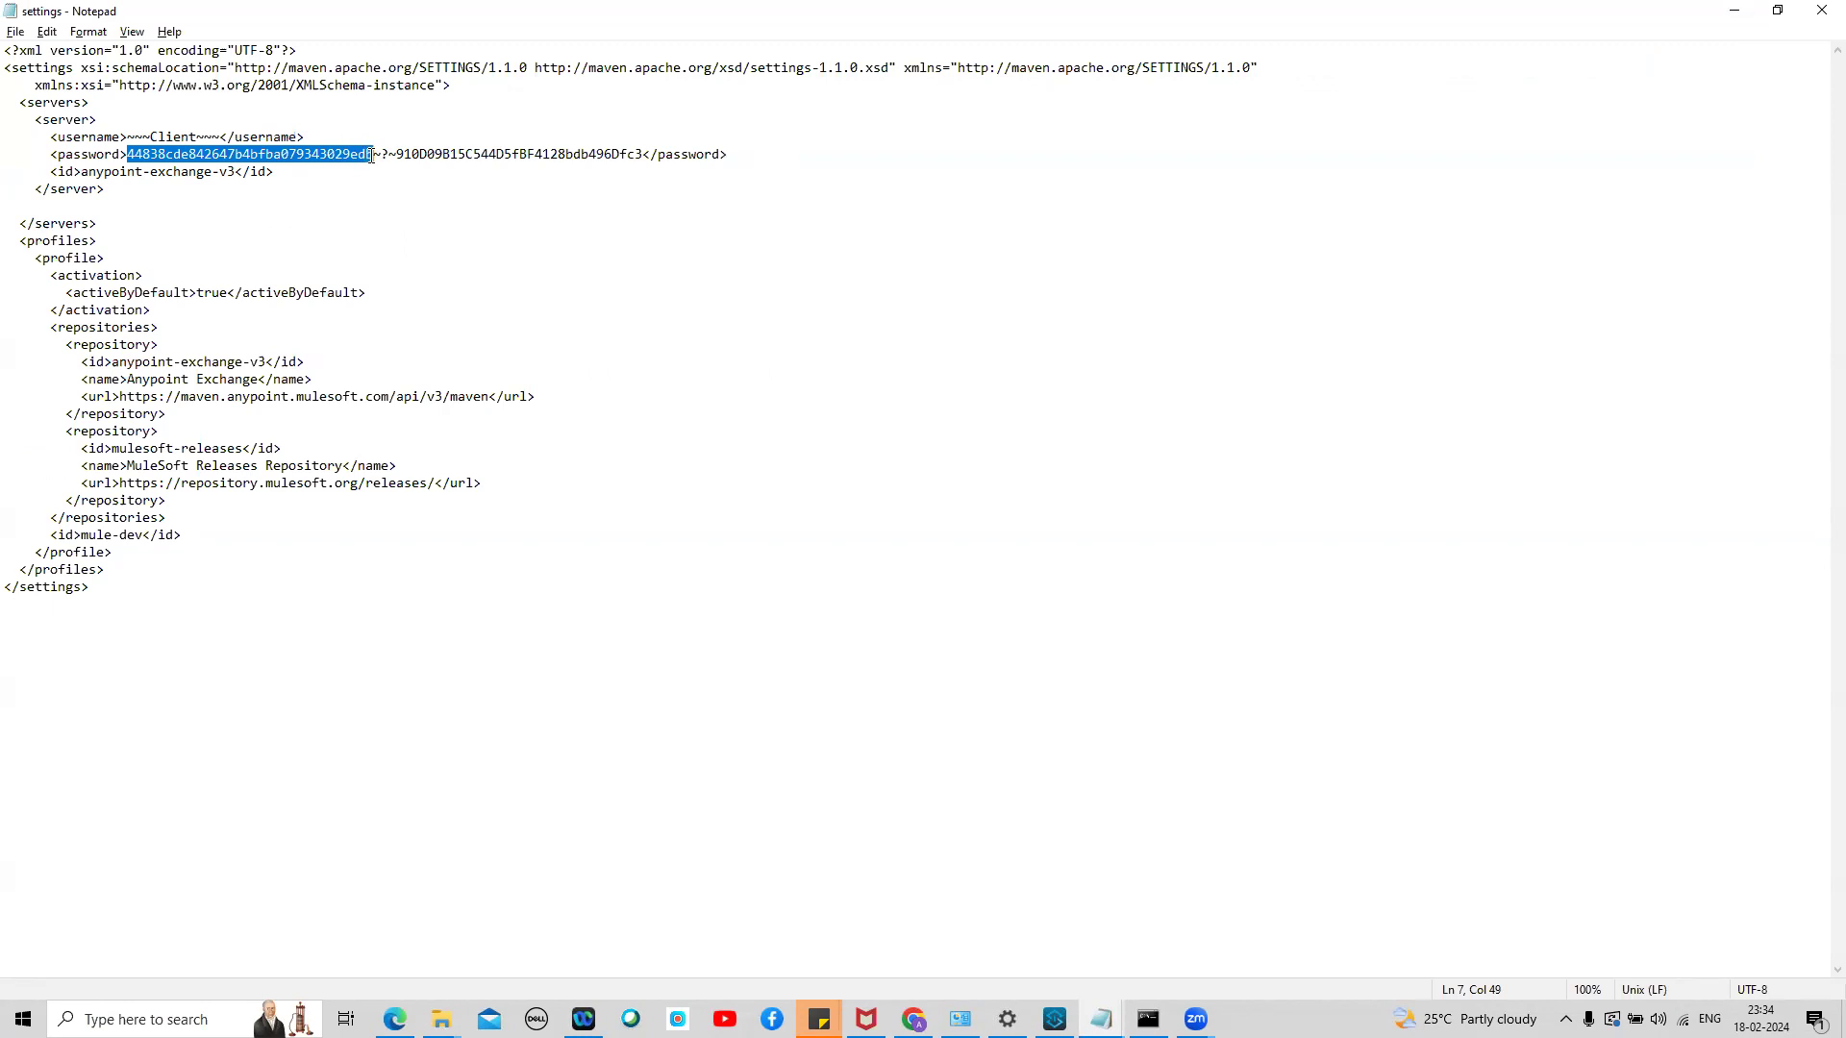
pyautogui.hotkey('ctrl', 'v')
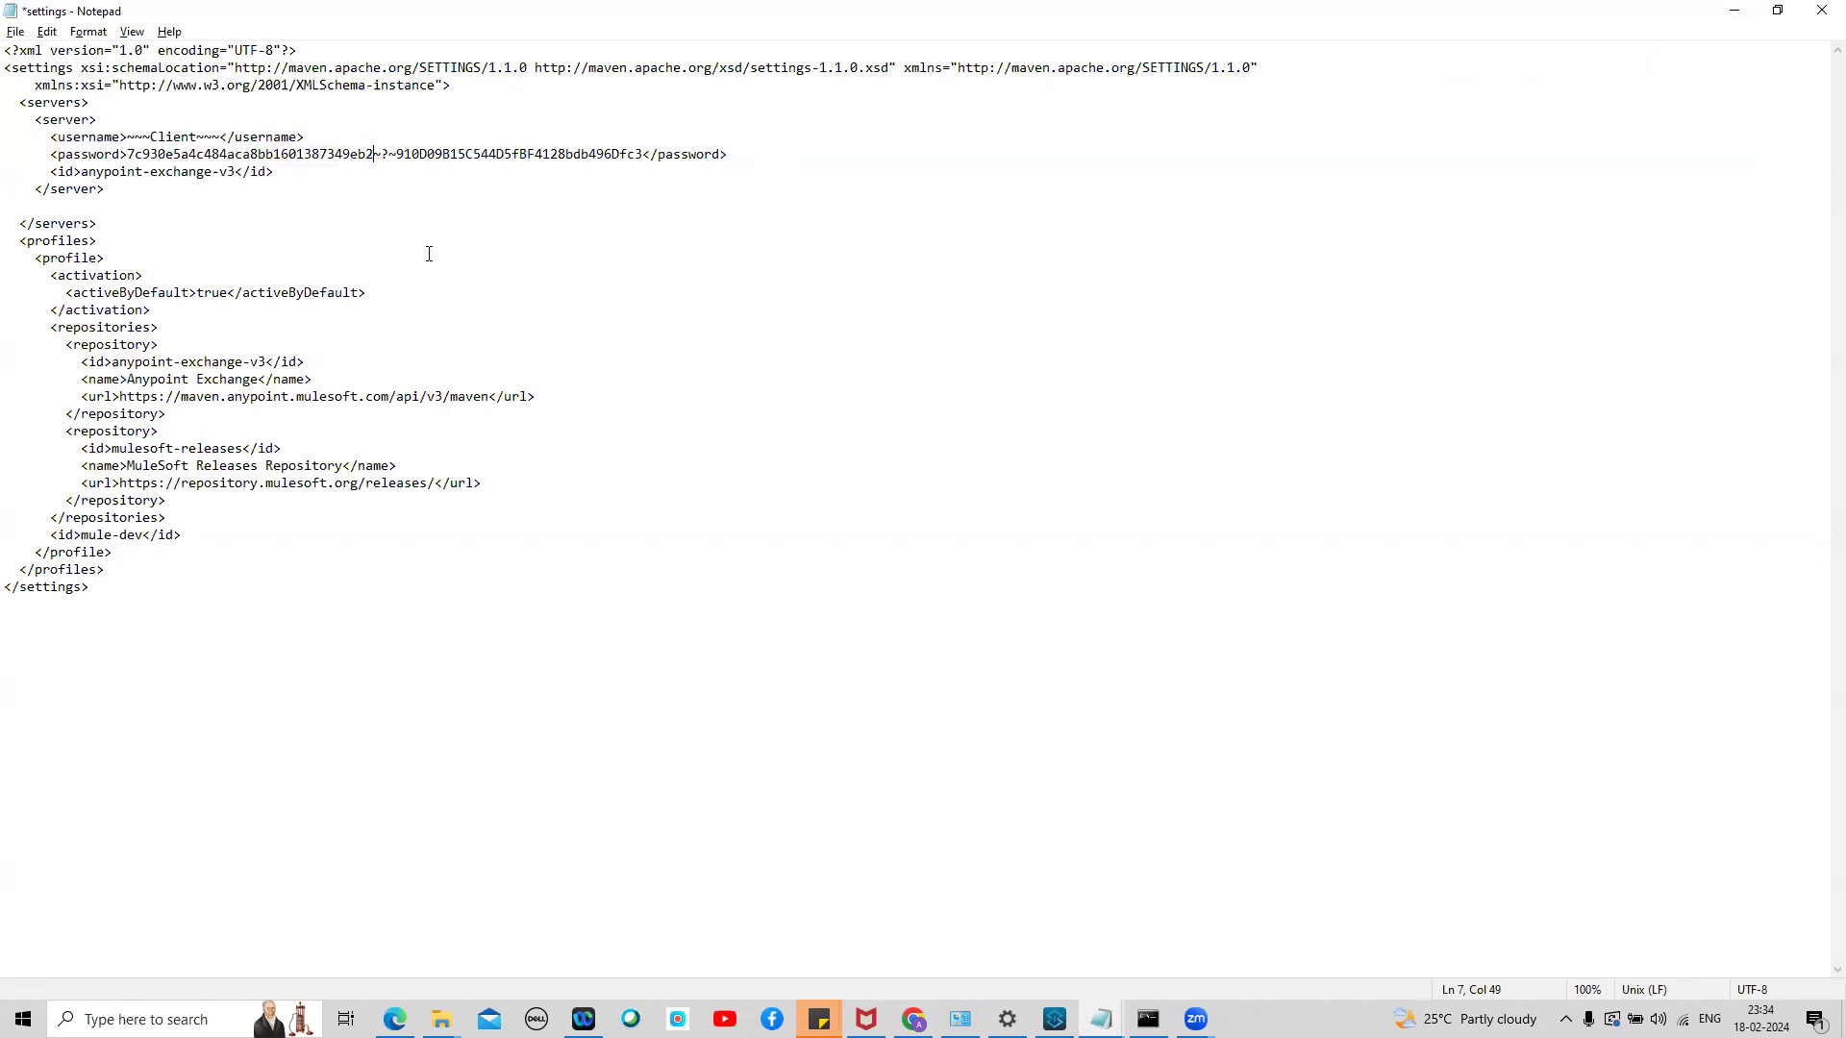
# Replace the client secret part of the server password with myDevConnectedApp's secret, then save and close the settings file
pyautogui.hotkey('alt', 'Tab')
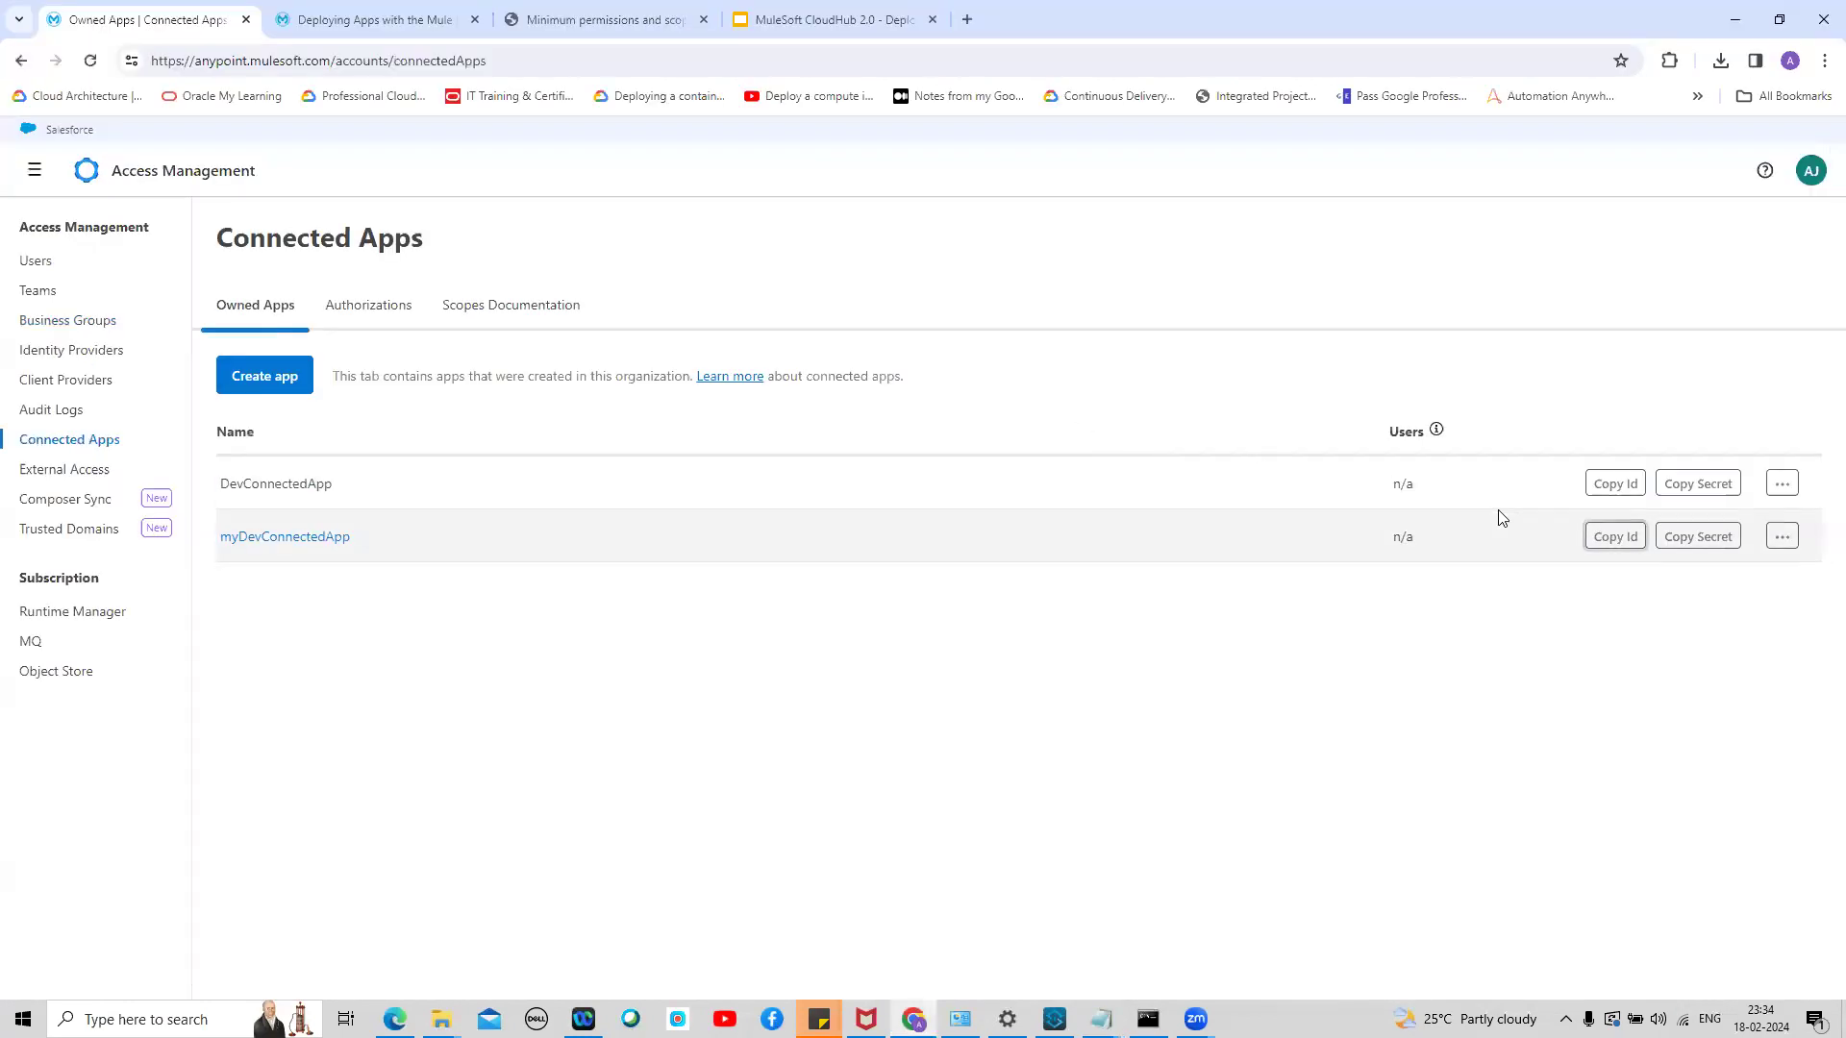
pyautogui.click(1700, 536)
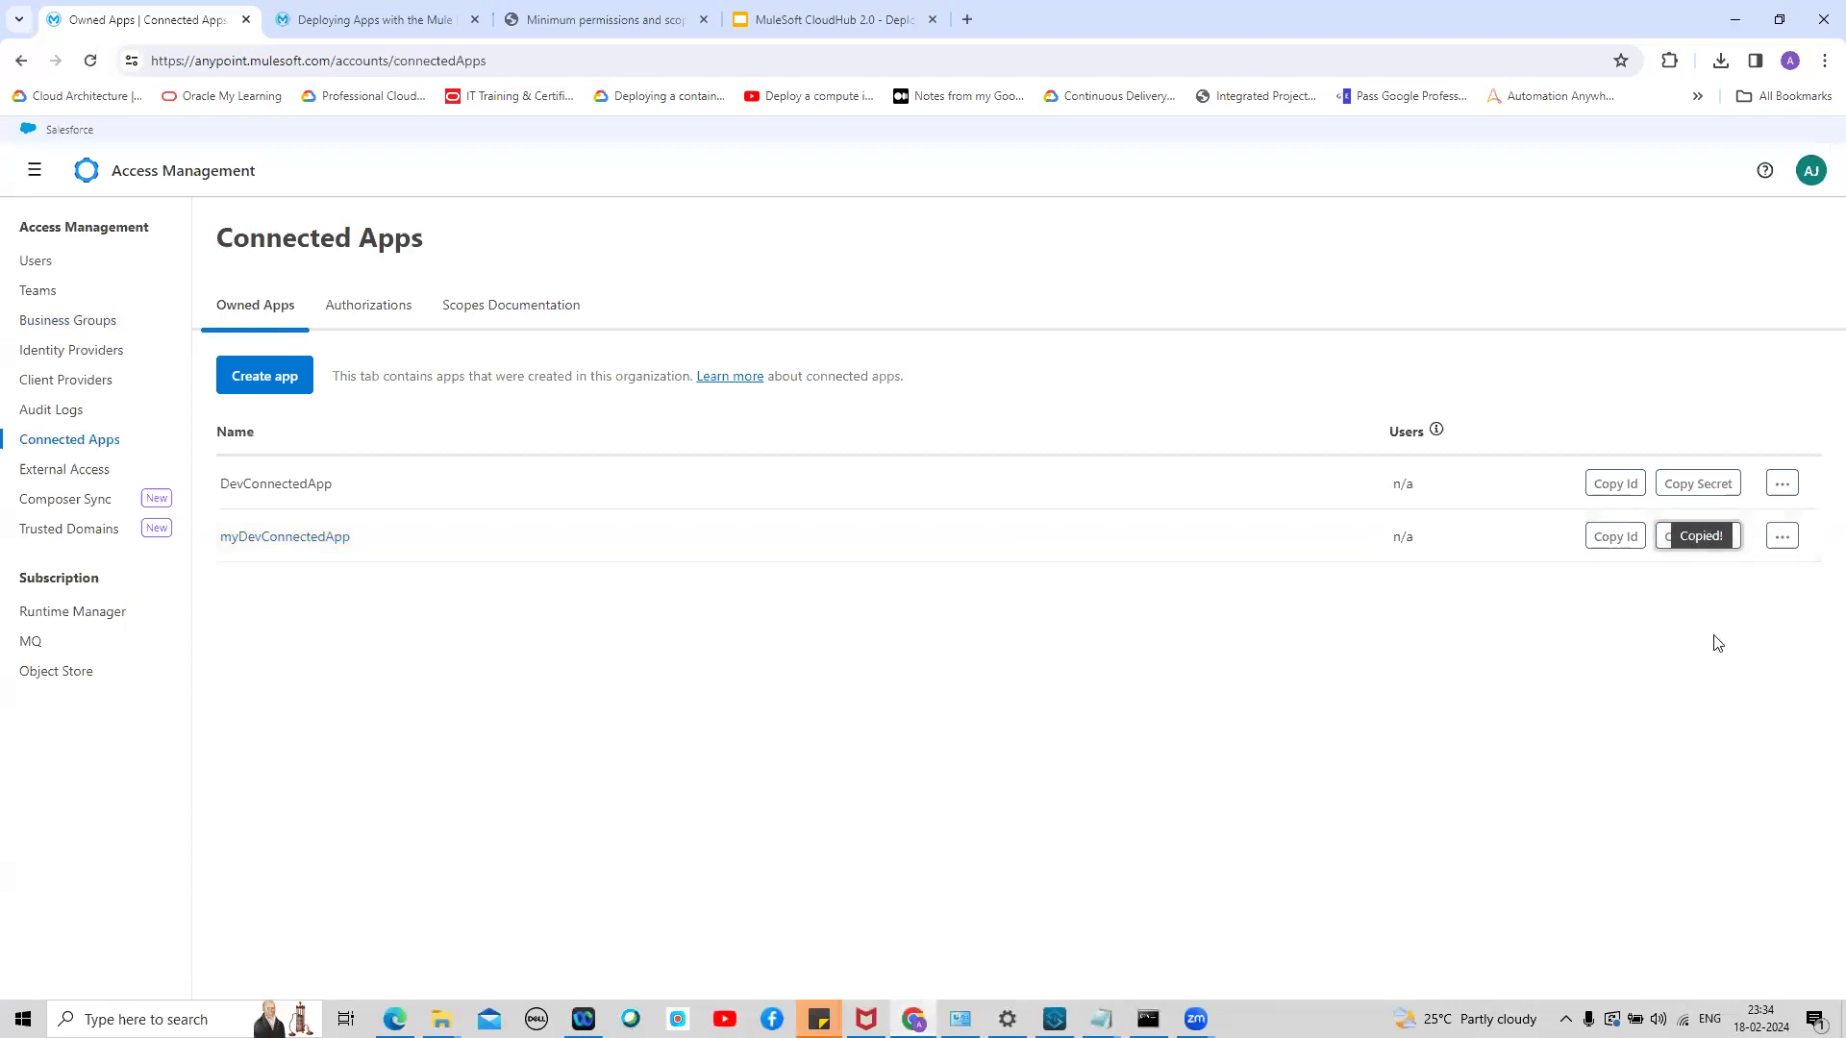
pyautogui.hotkey('alt', 'Tab')
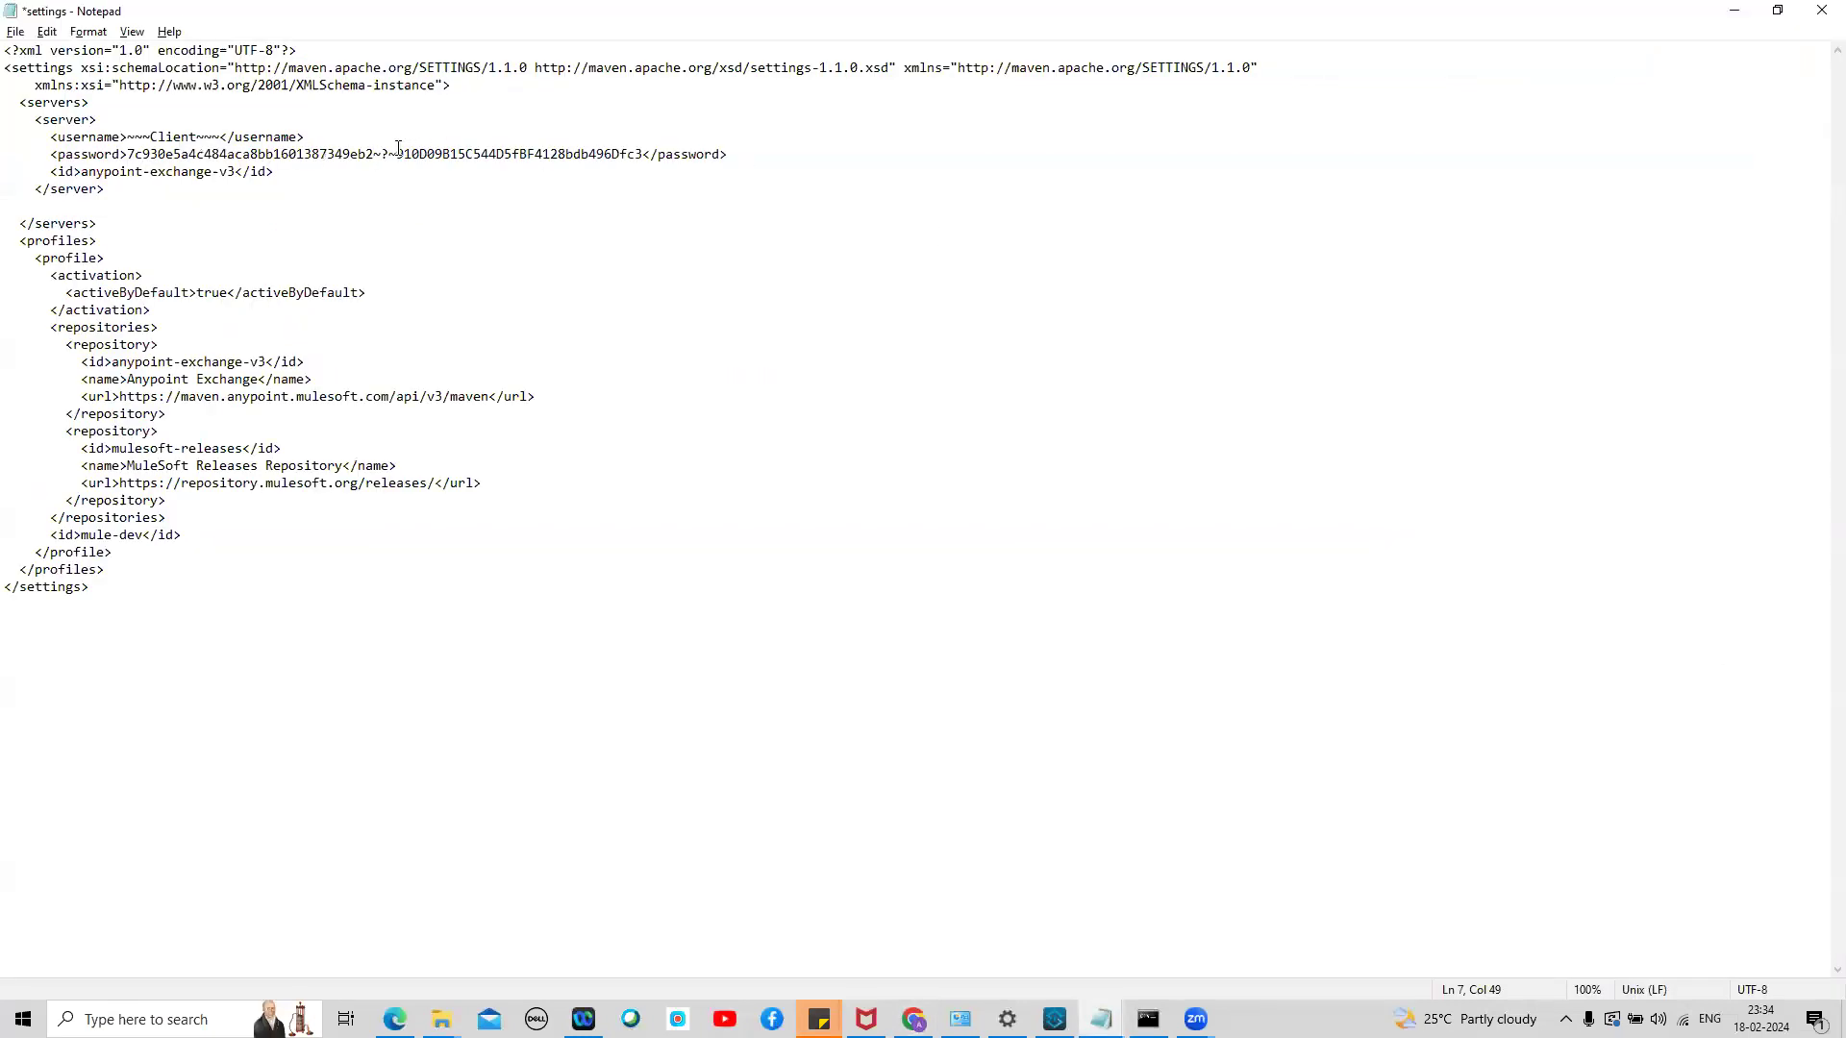
pyautogui.moveTo(398, 151); pyautogui.dragTo(639, 154)
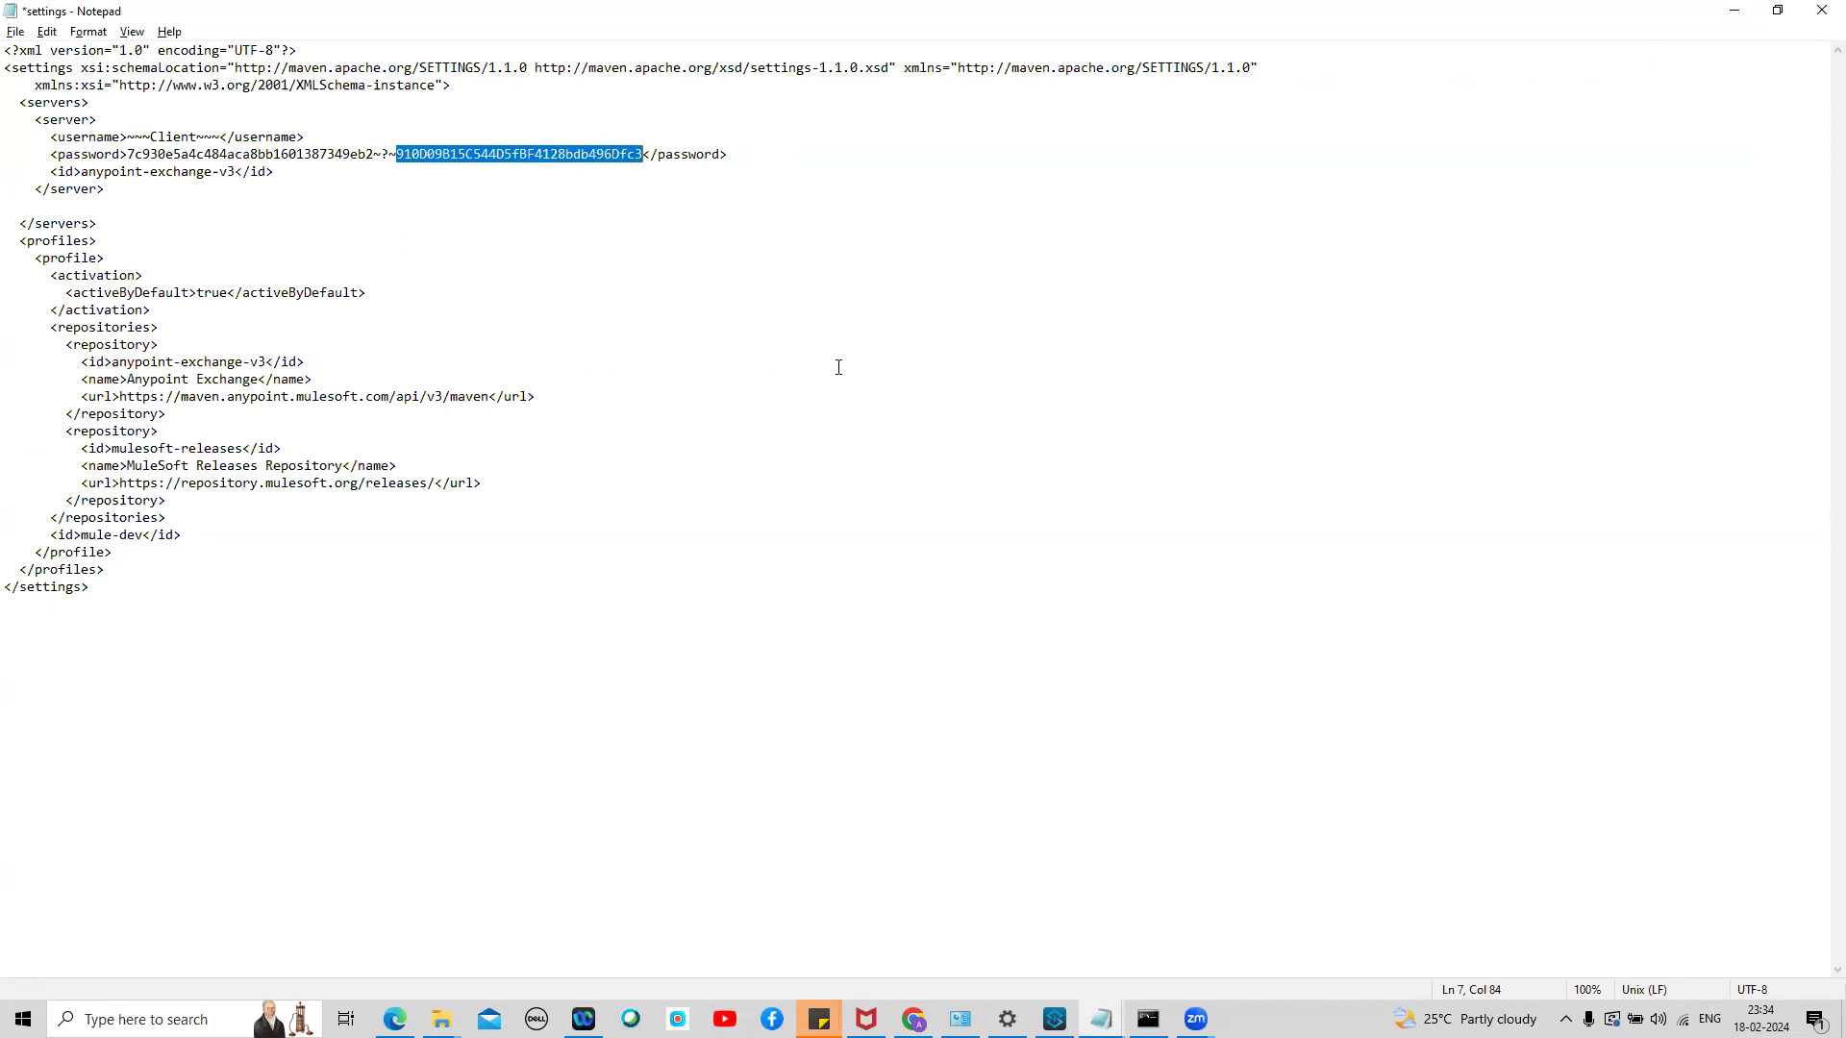
pyautogui.hotkey('ctrl', 'v')
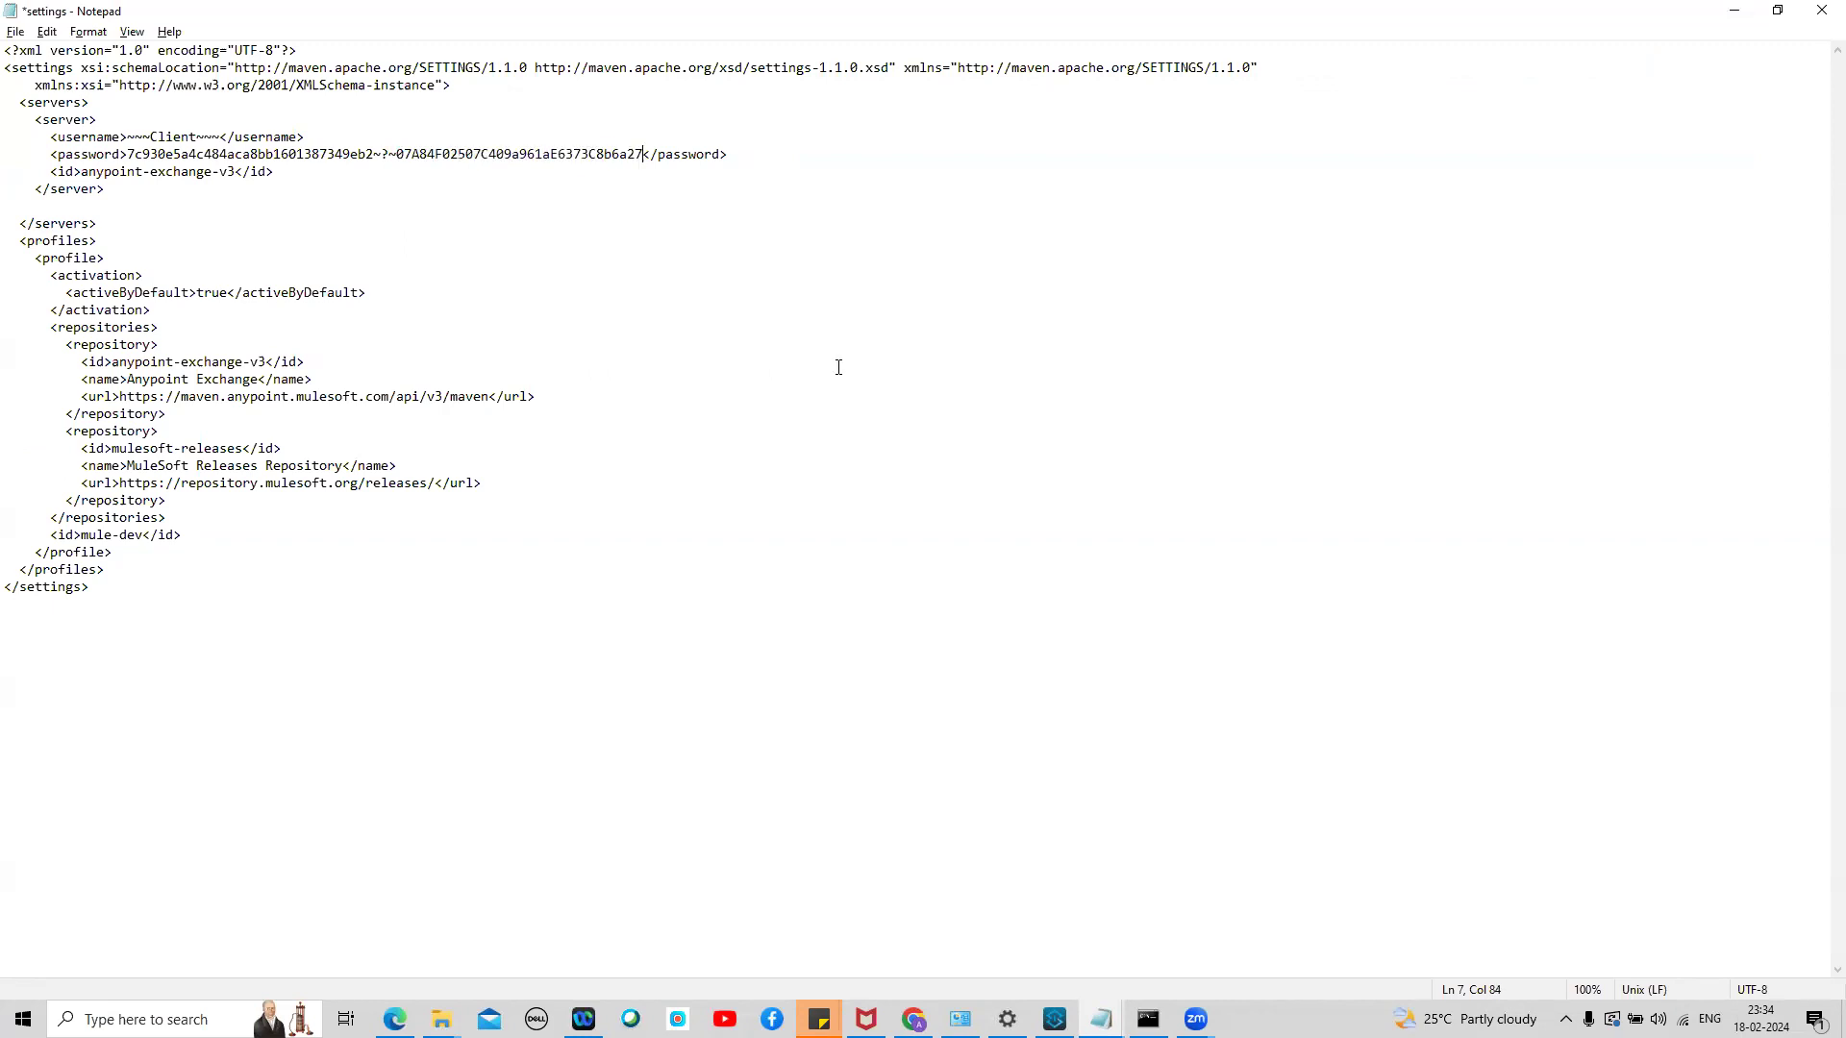
pyautogui.click(18, 32)
pyautogui.click(58, 116)
pyautogui.click(1820, 9)
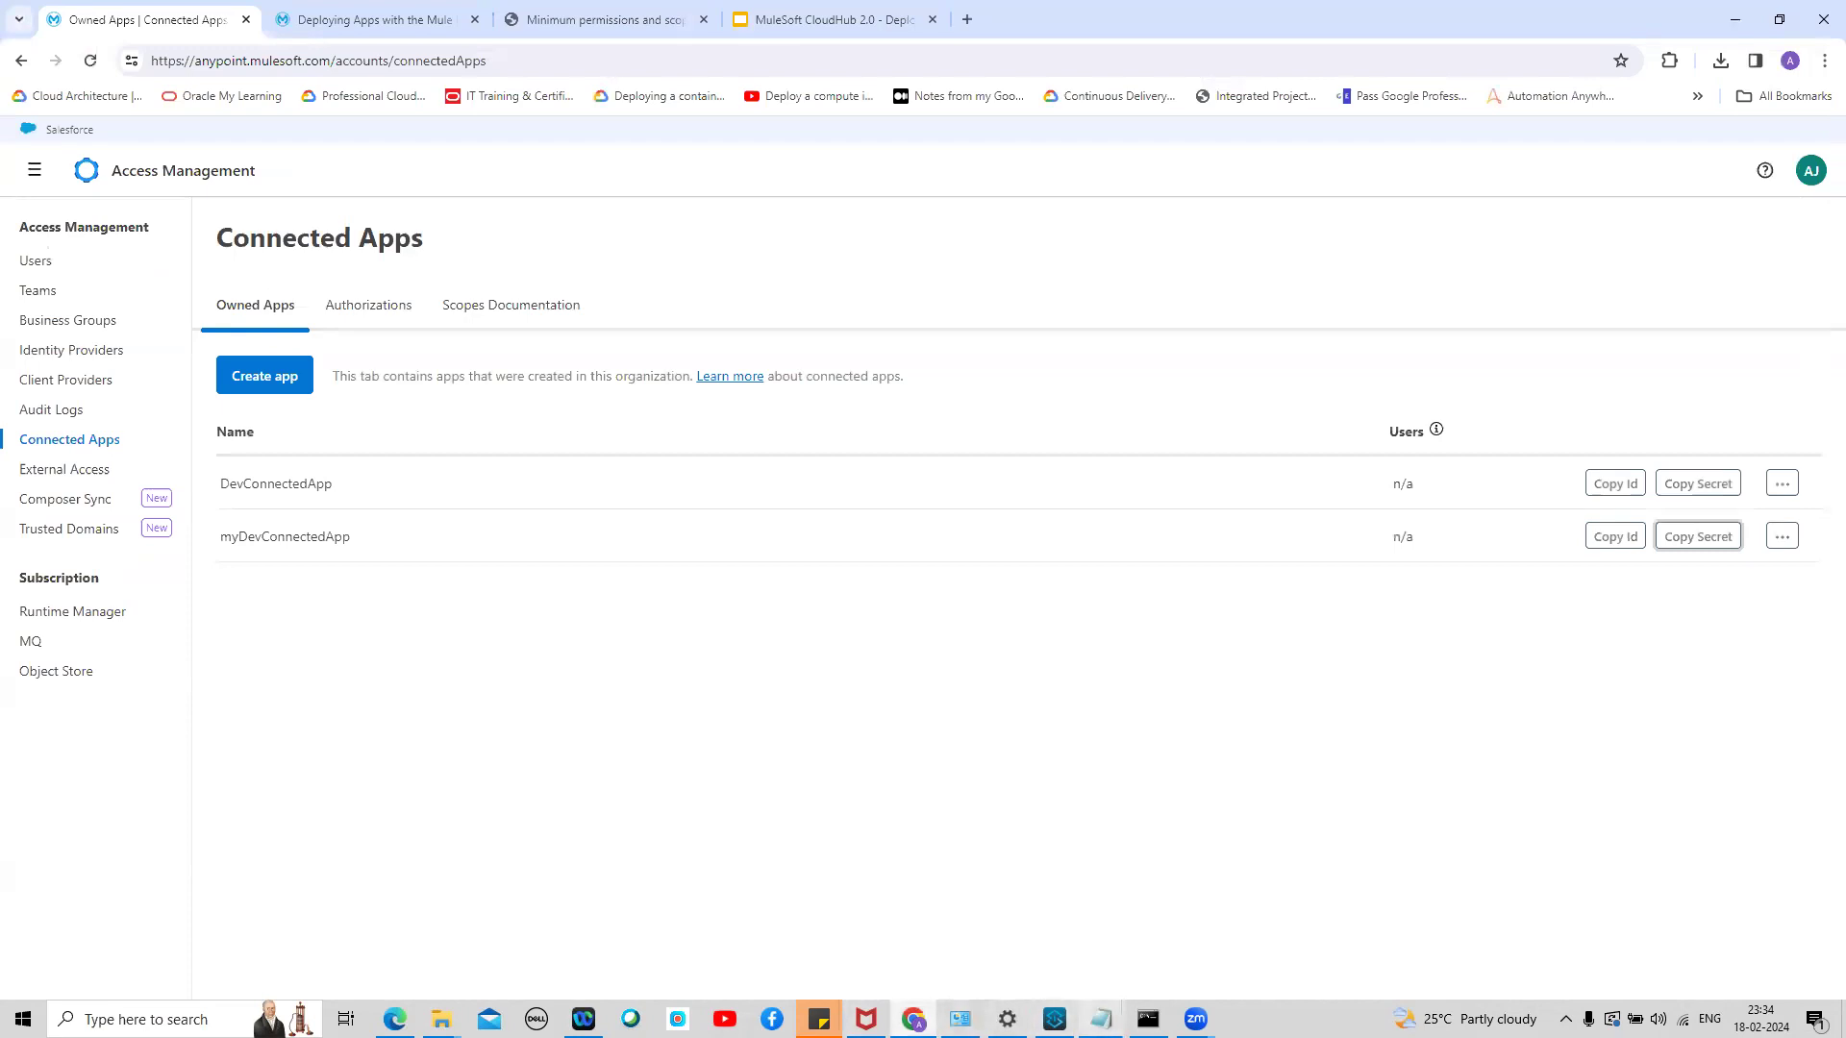
# Replace the DclientId value in the MVN Command file's mvn clean deploy line with myDevConnectedApp's copied client ID
pyautogui.click(1102, 1019)
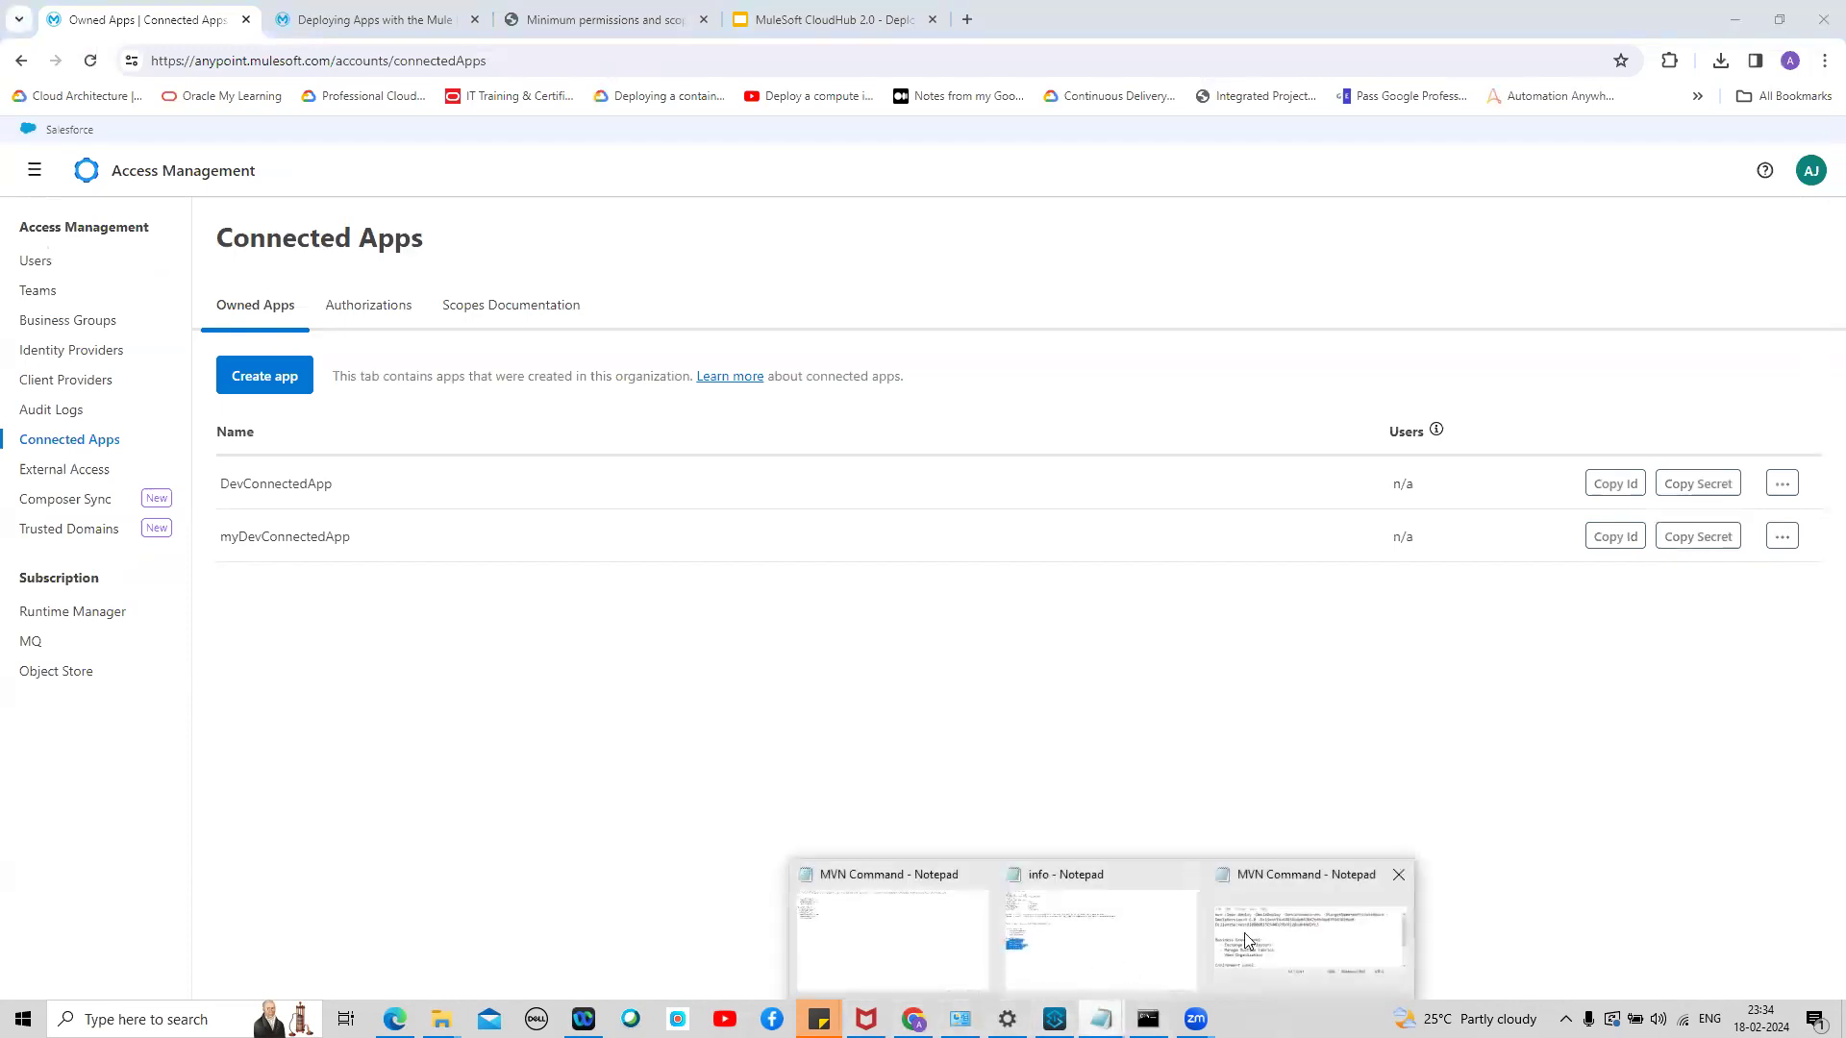
pyautogui.click(1085, 687)
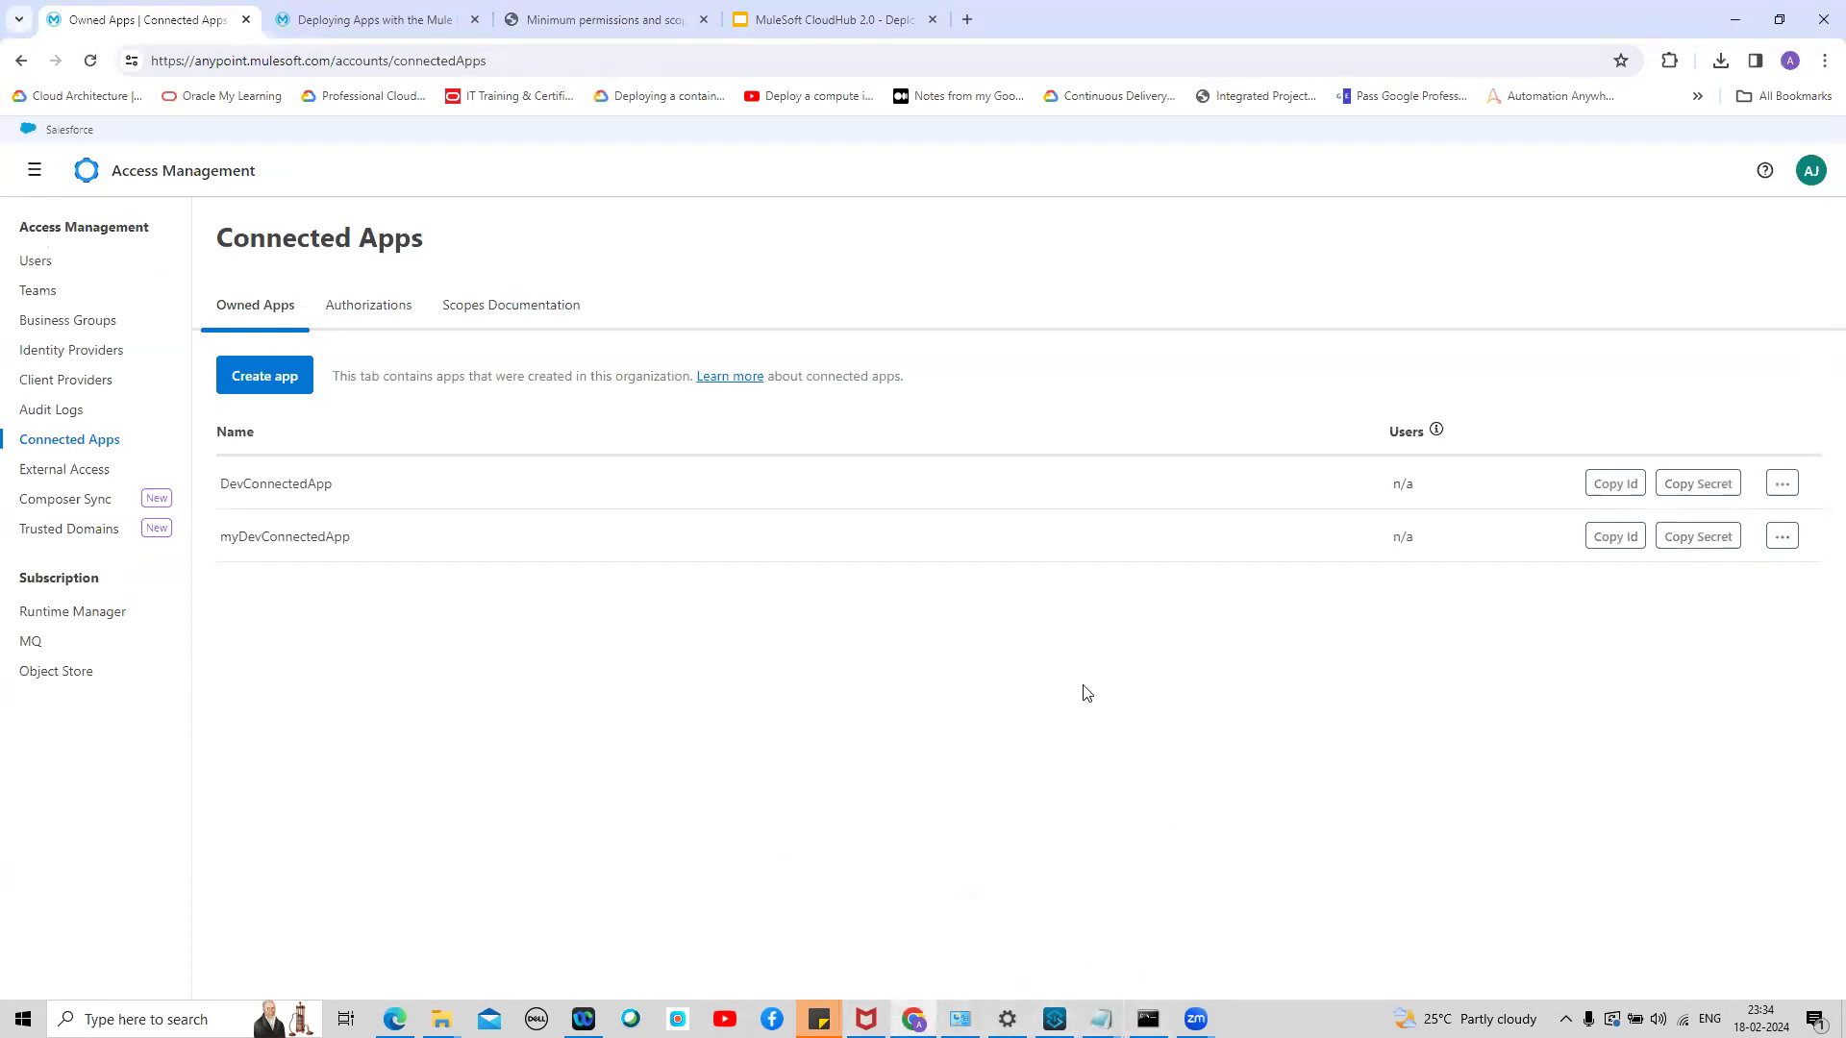
pyautogui.click(1594, 541)
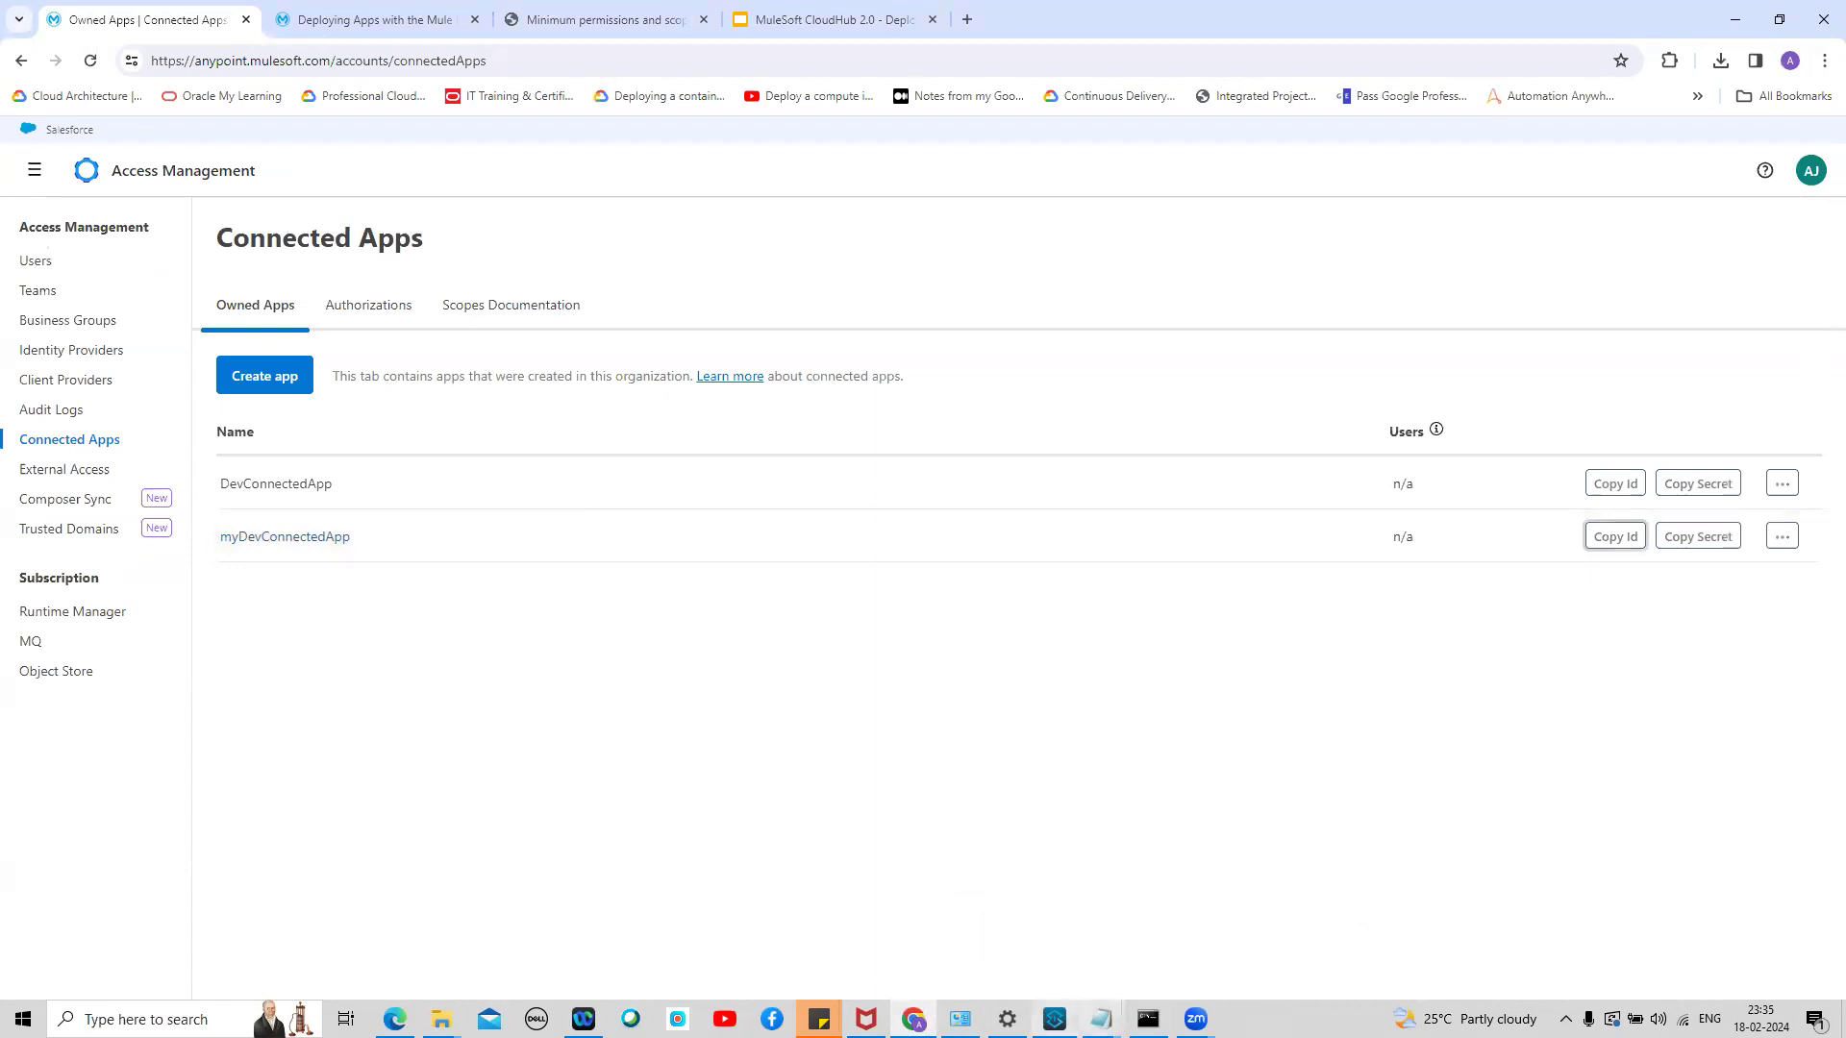
pyautogui.moveTo(1099, 1017)
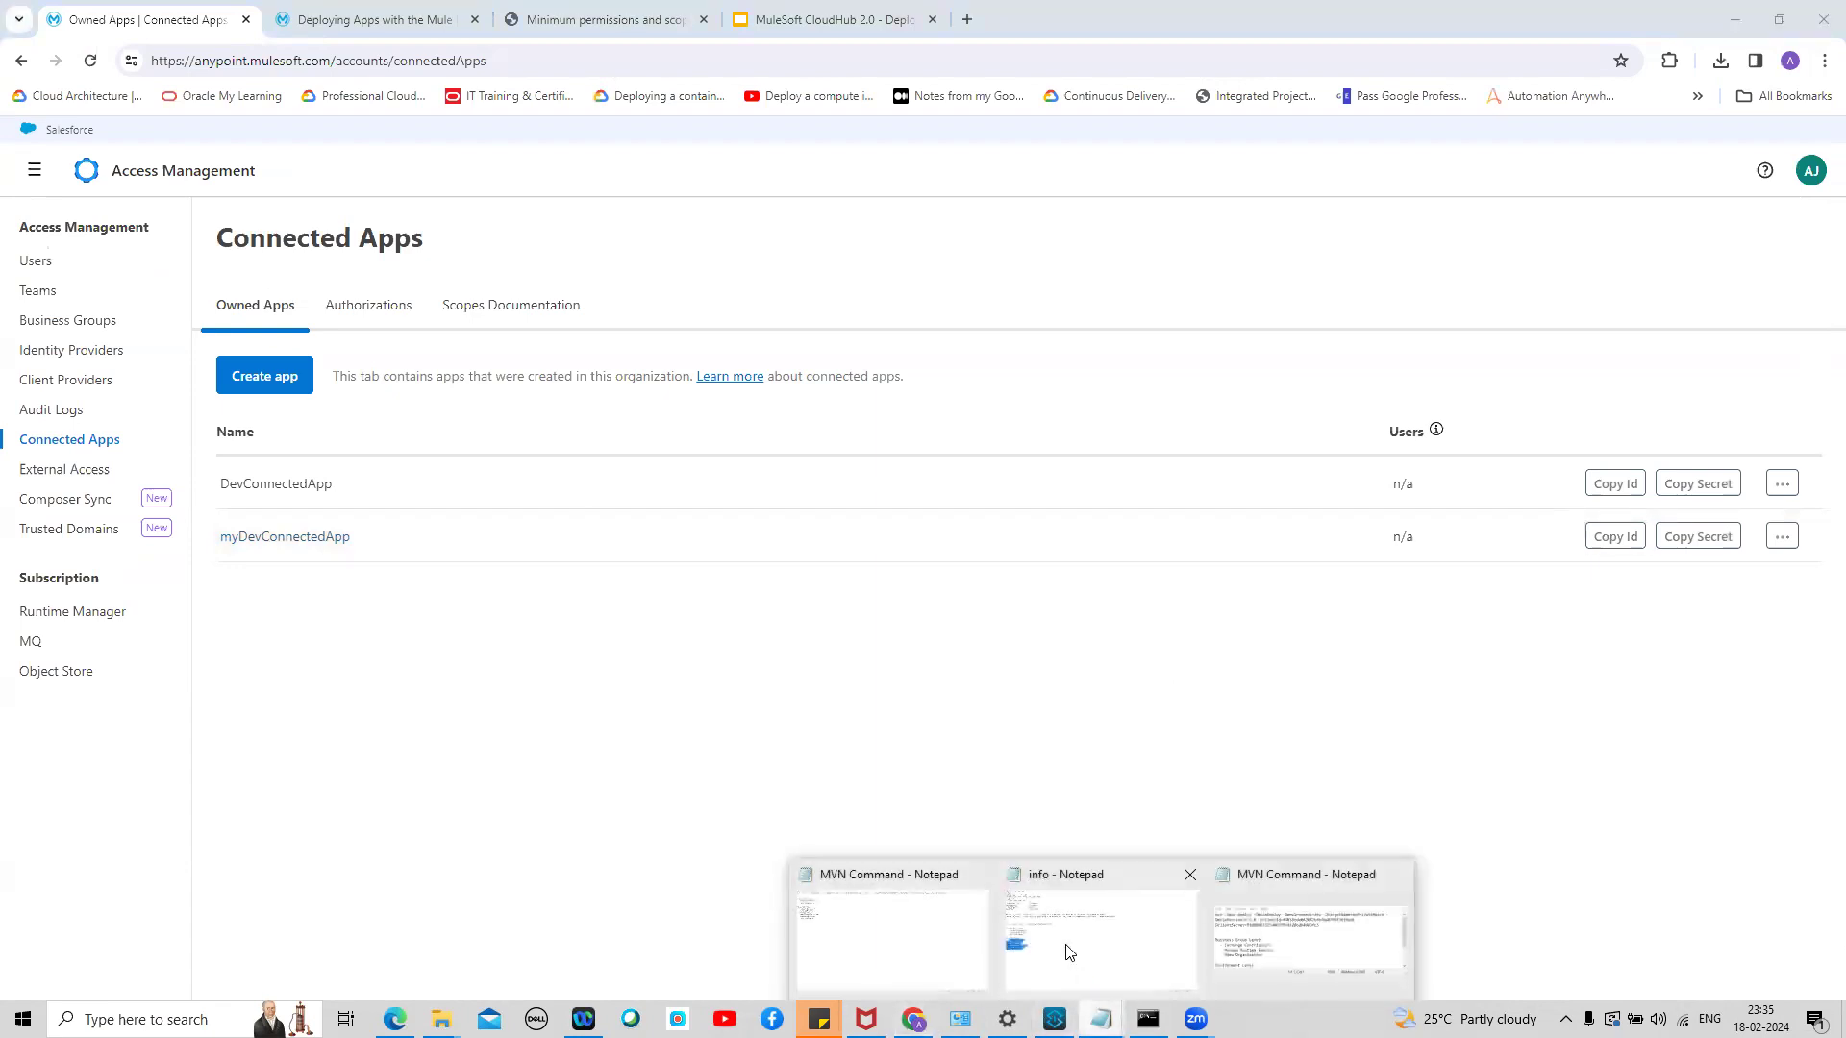
pyautogui.click(937, 930)
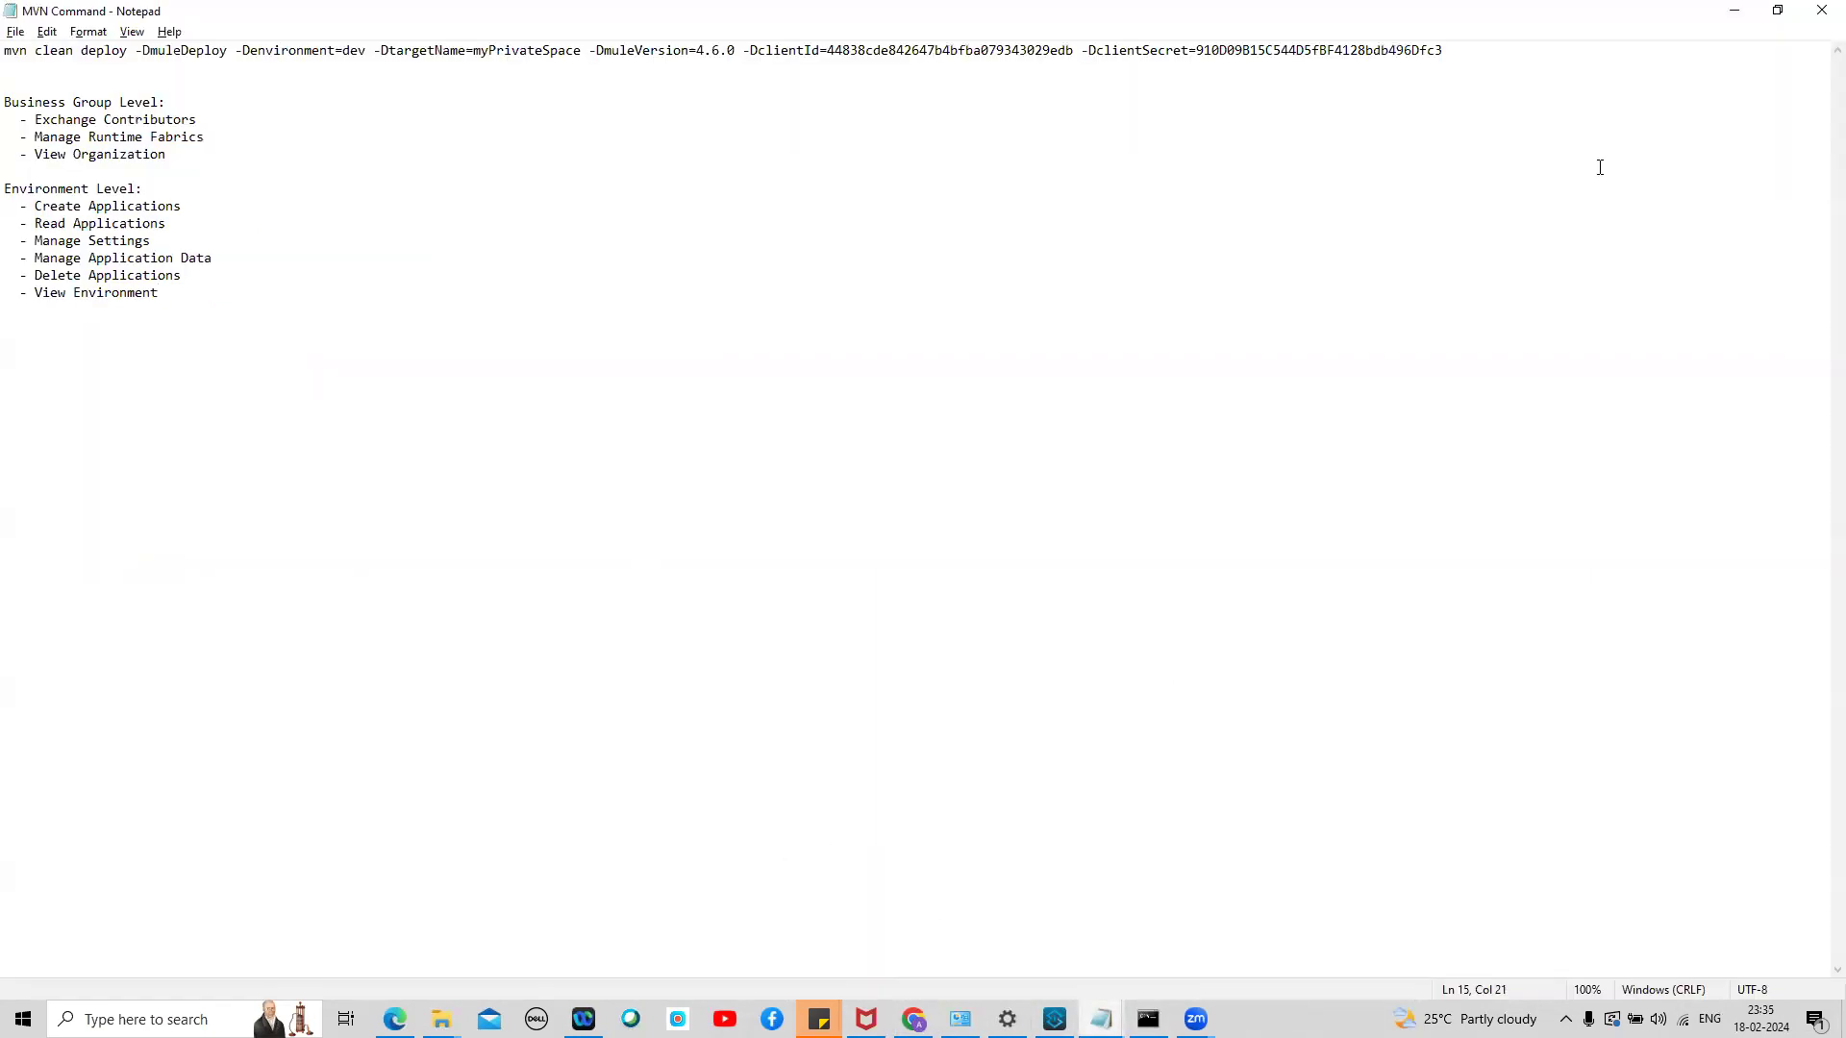
pyautogui.doubleClick(1504, 16)
pyautogui.moveTo(1499, 34); pyautogui.dragTo(1022, 244)
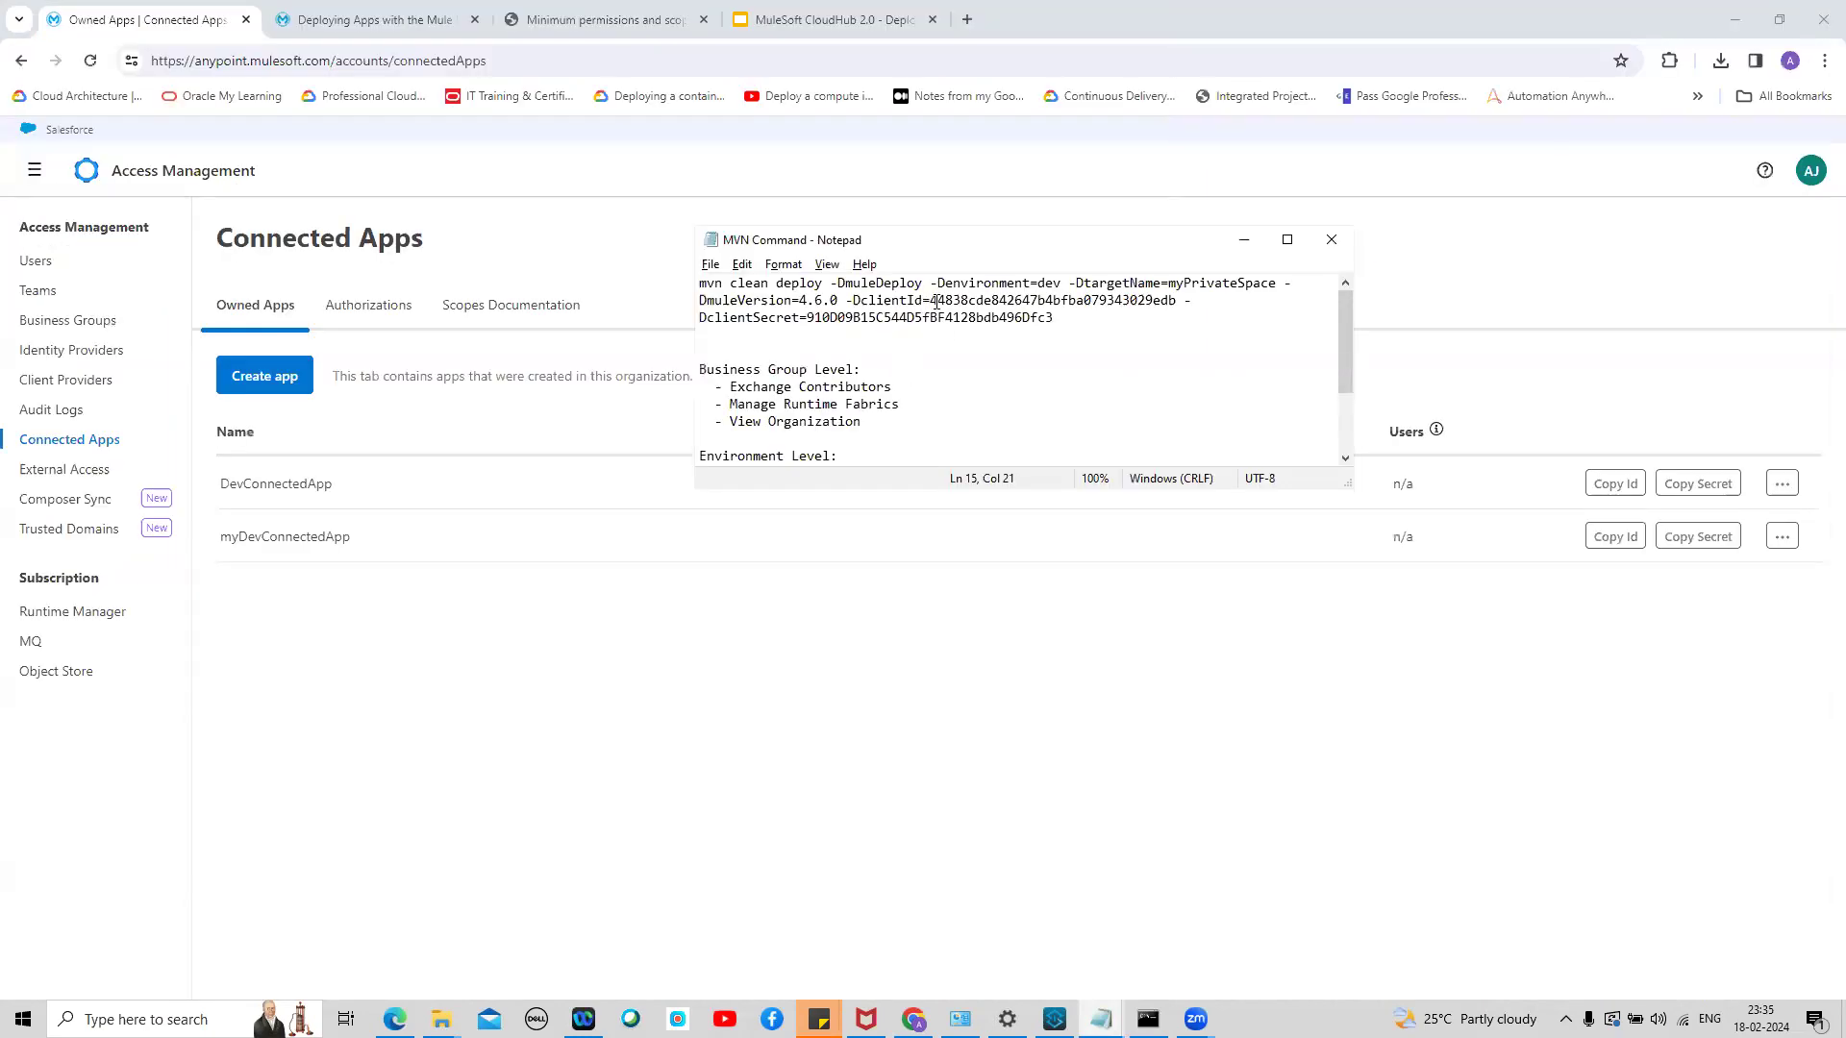
pyautogui.moveTo(928, 301); pyautogui.dragTo(1178, 304)
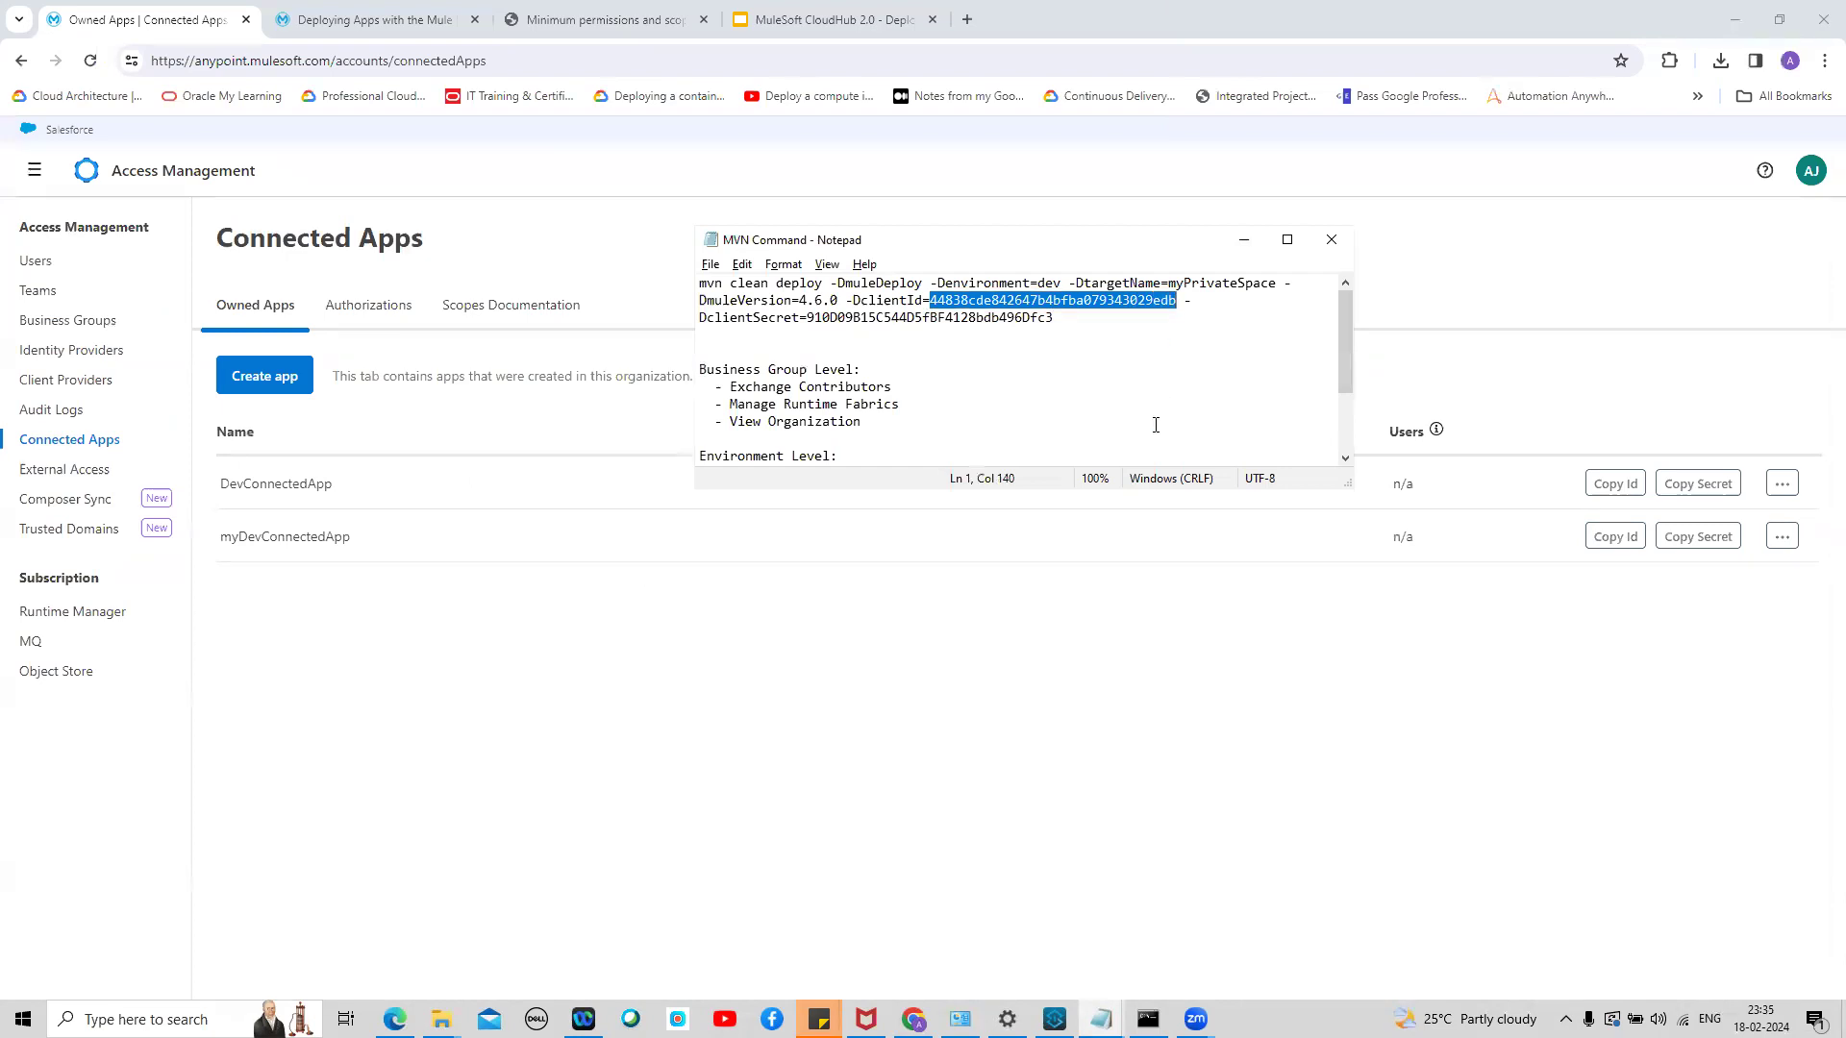
pyautogui.hotkey('ctrl', 'v')
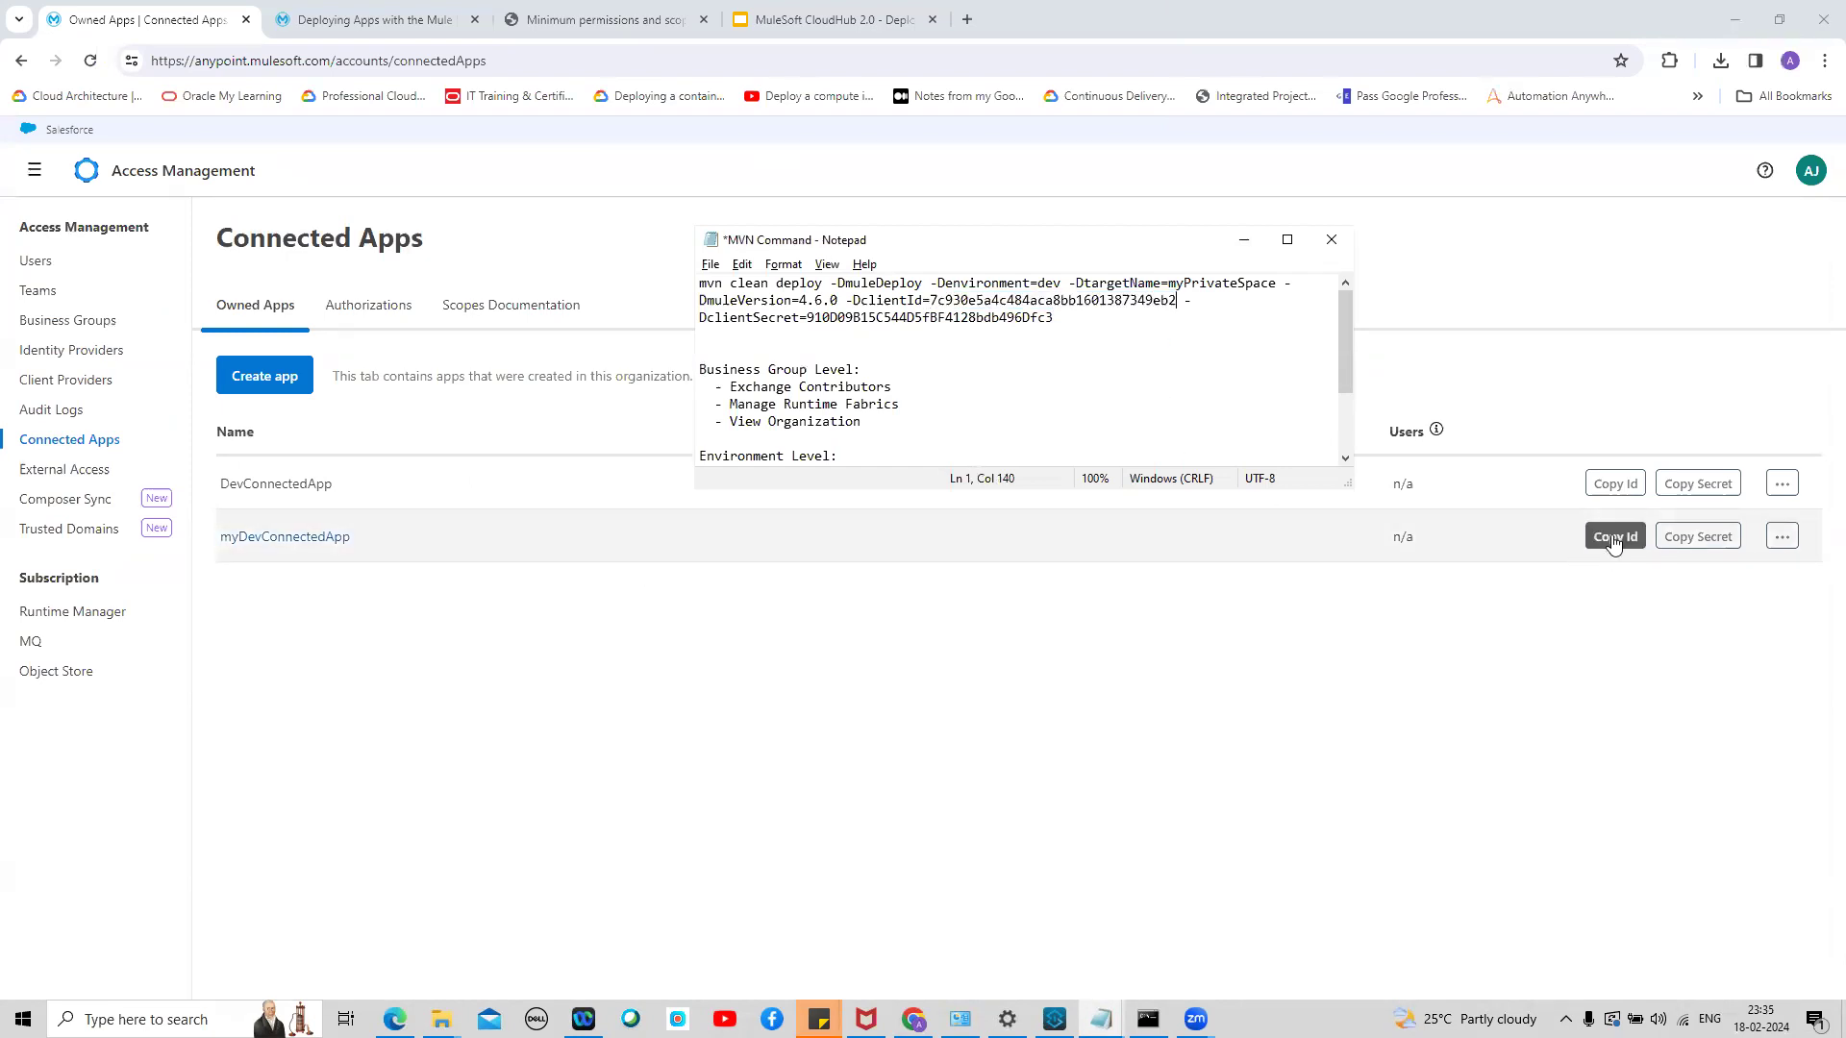
# Replace the DclientSecret value in the MVN Command file with myDevConnectedApp's copied client secret, save the file and maximize its window
pyautogui.click(1708, 538)
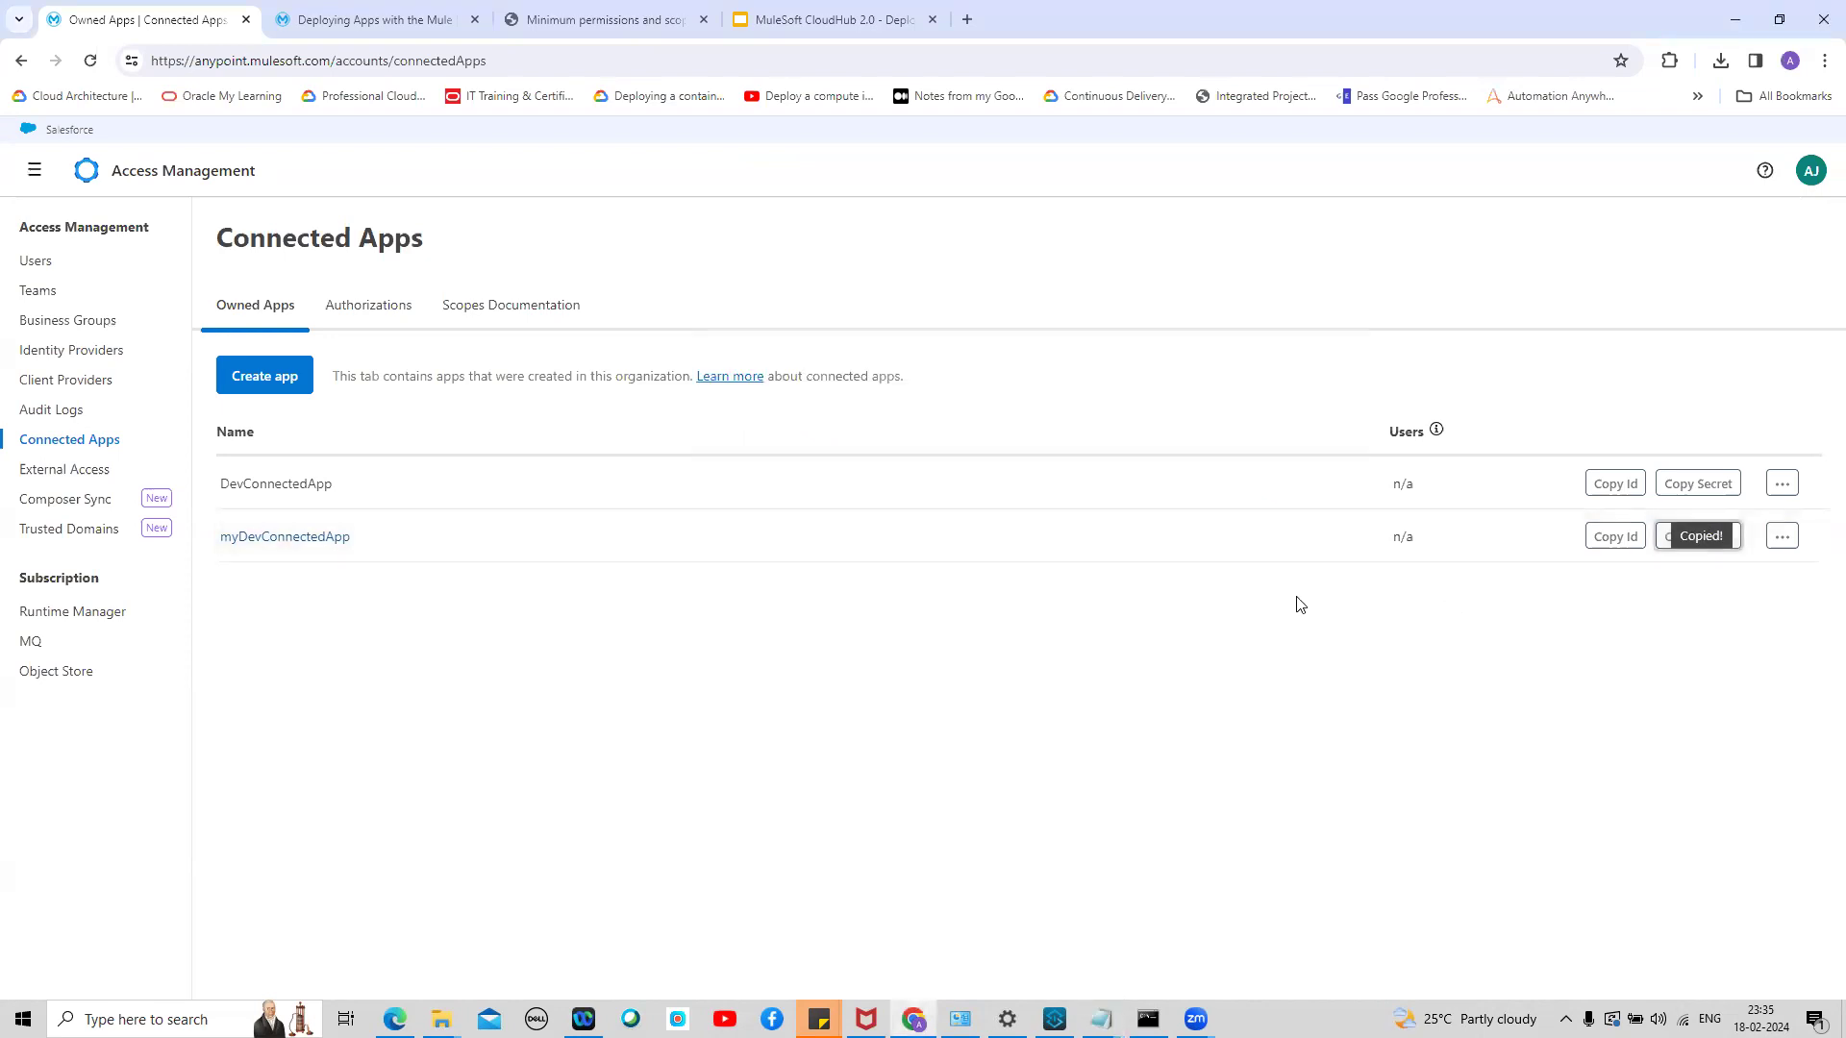
pyautogui.moveTo(1101, 1019)
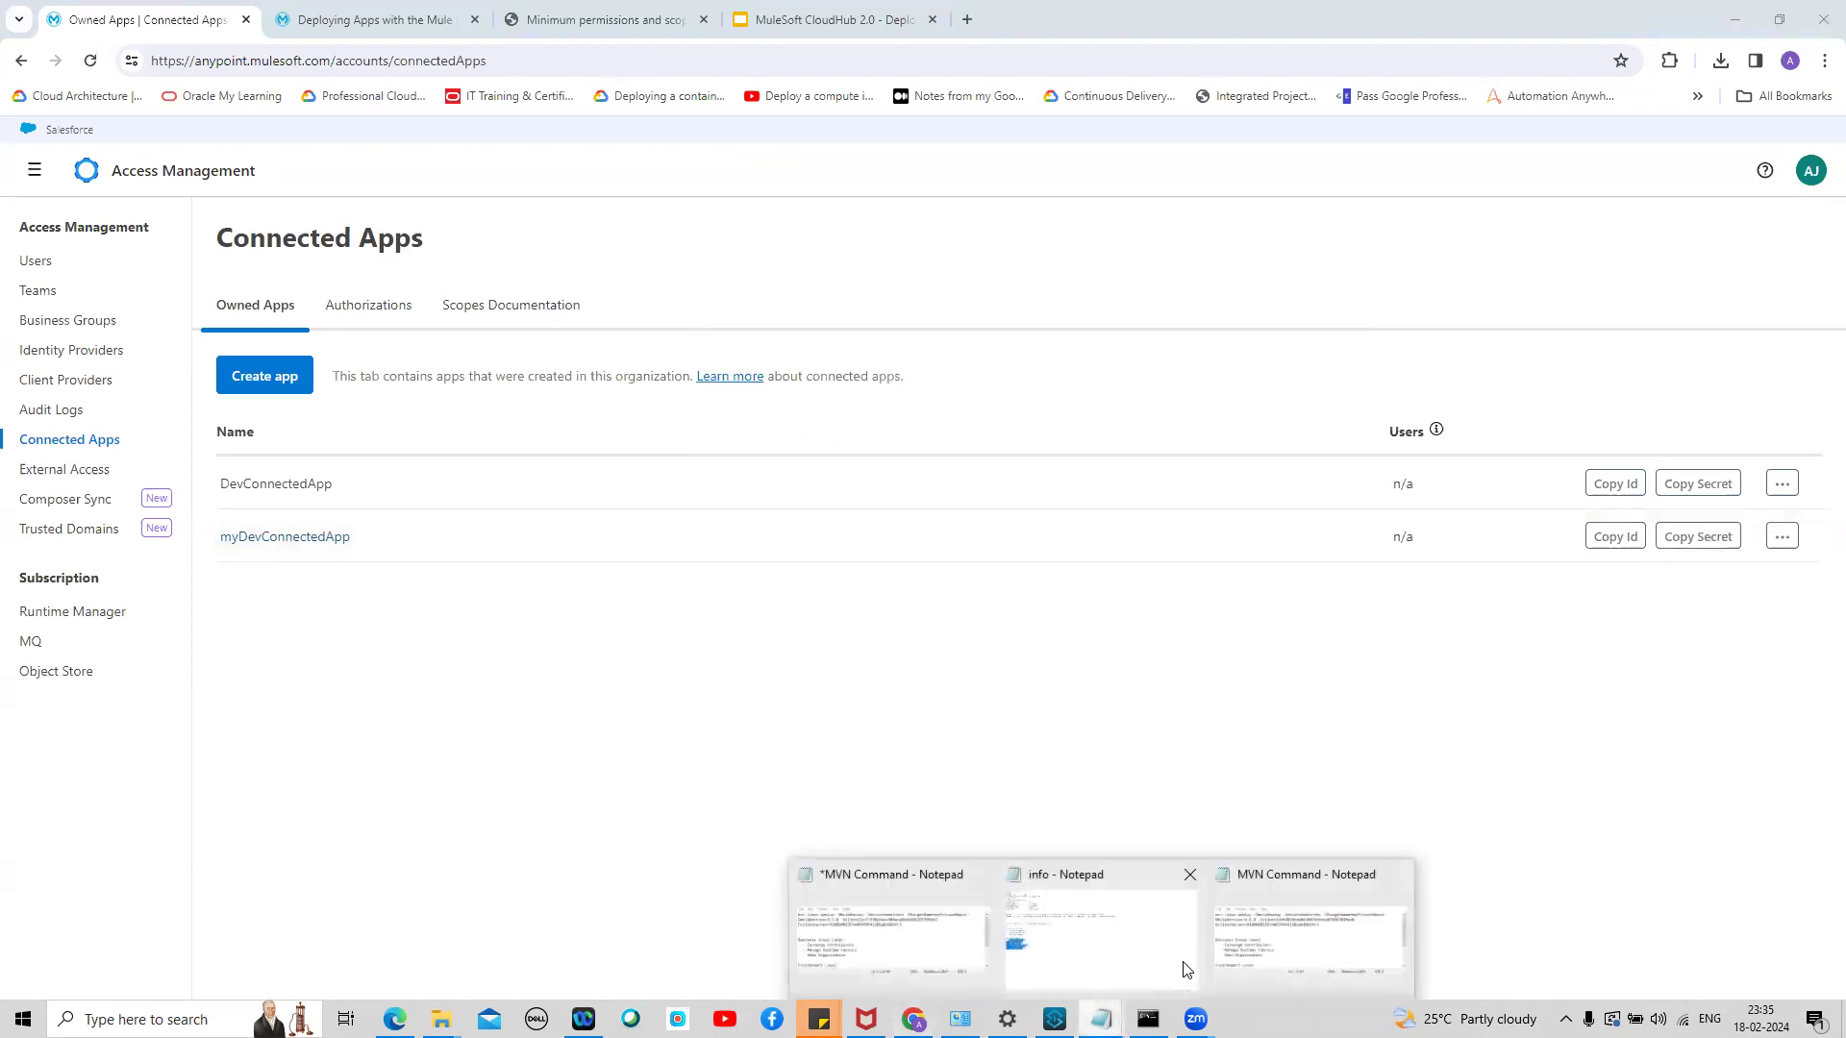
pyautogui.click(931, 932)
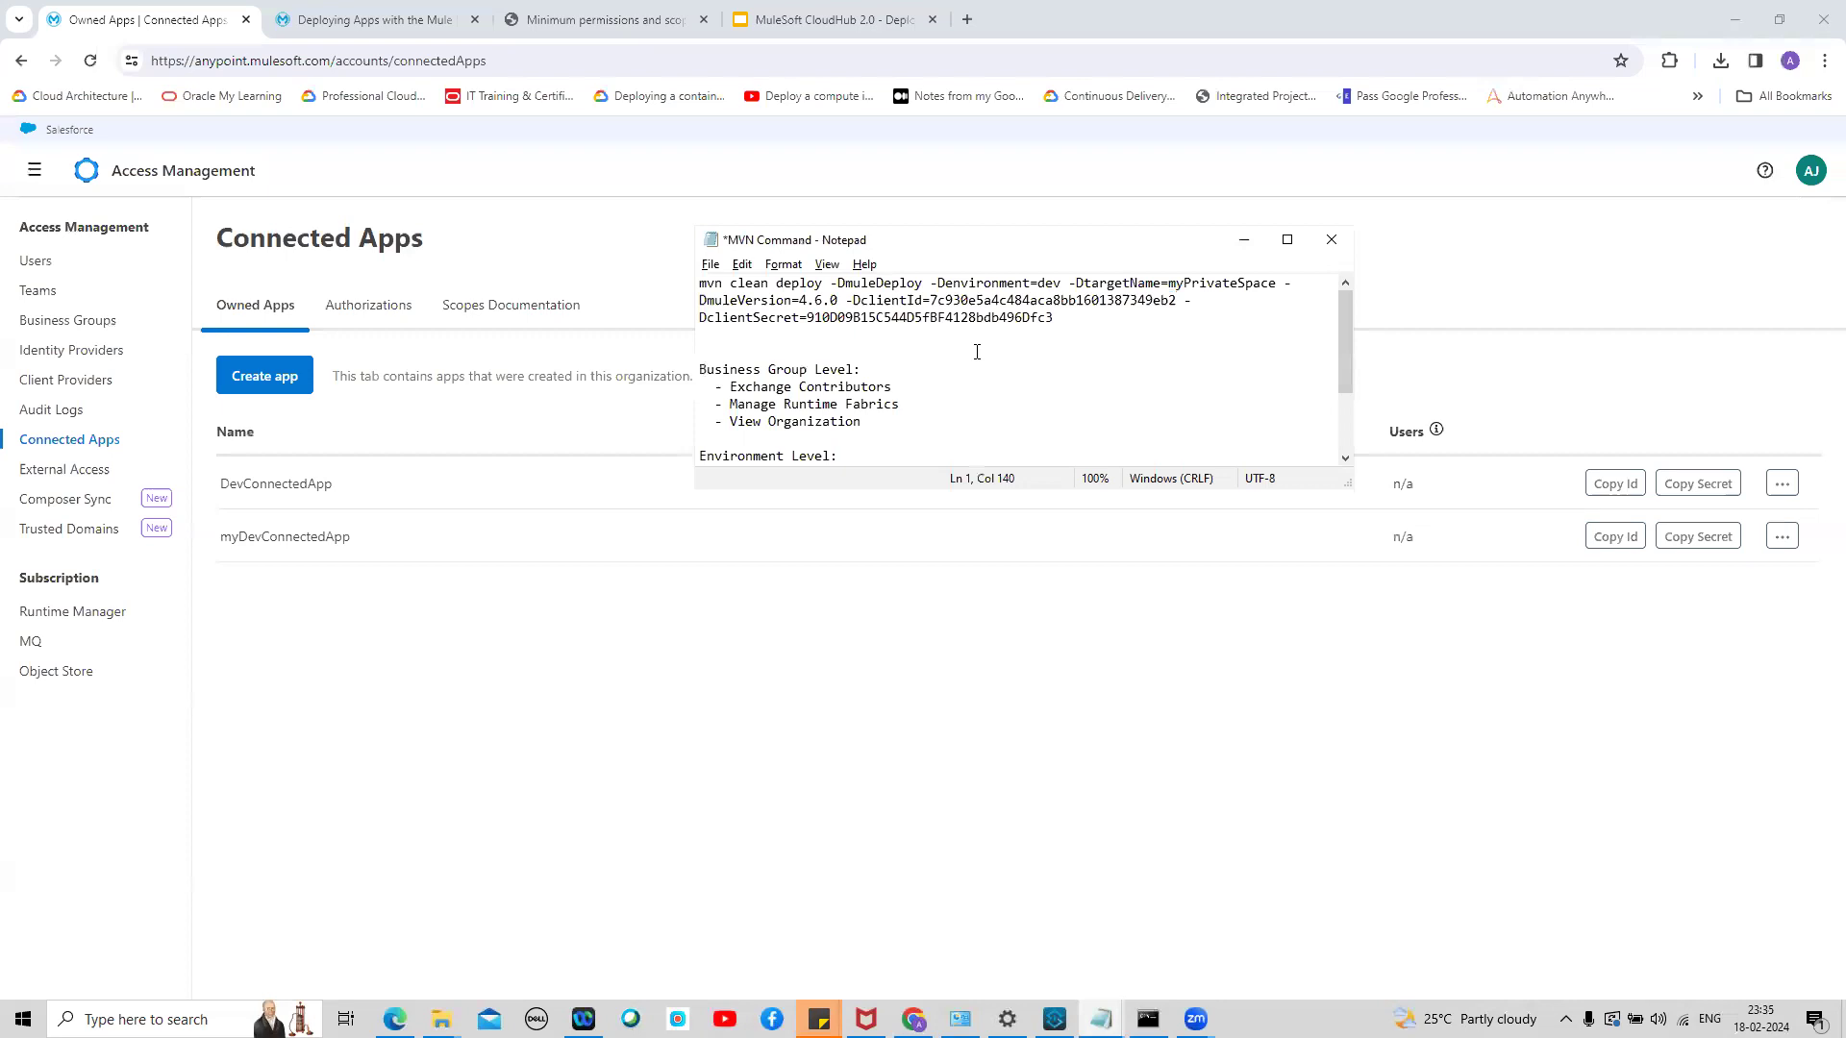
pyautogui.moveTo(806, 315); pyautogui.dragTo(1053, 314)
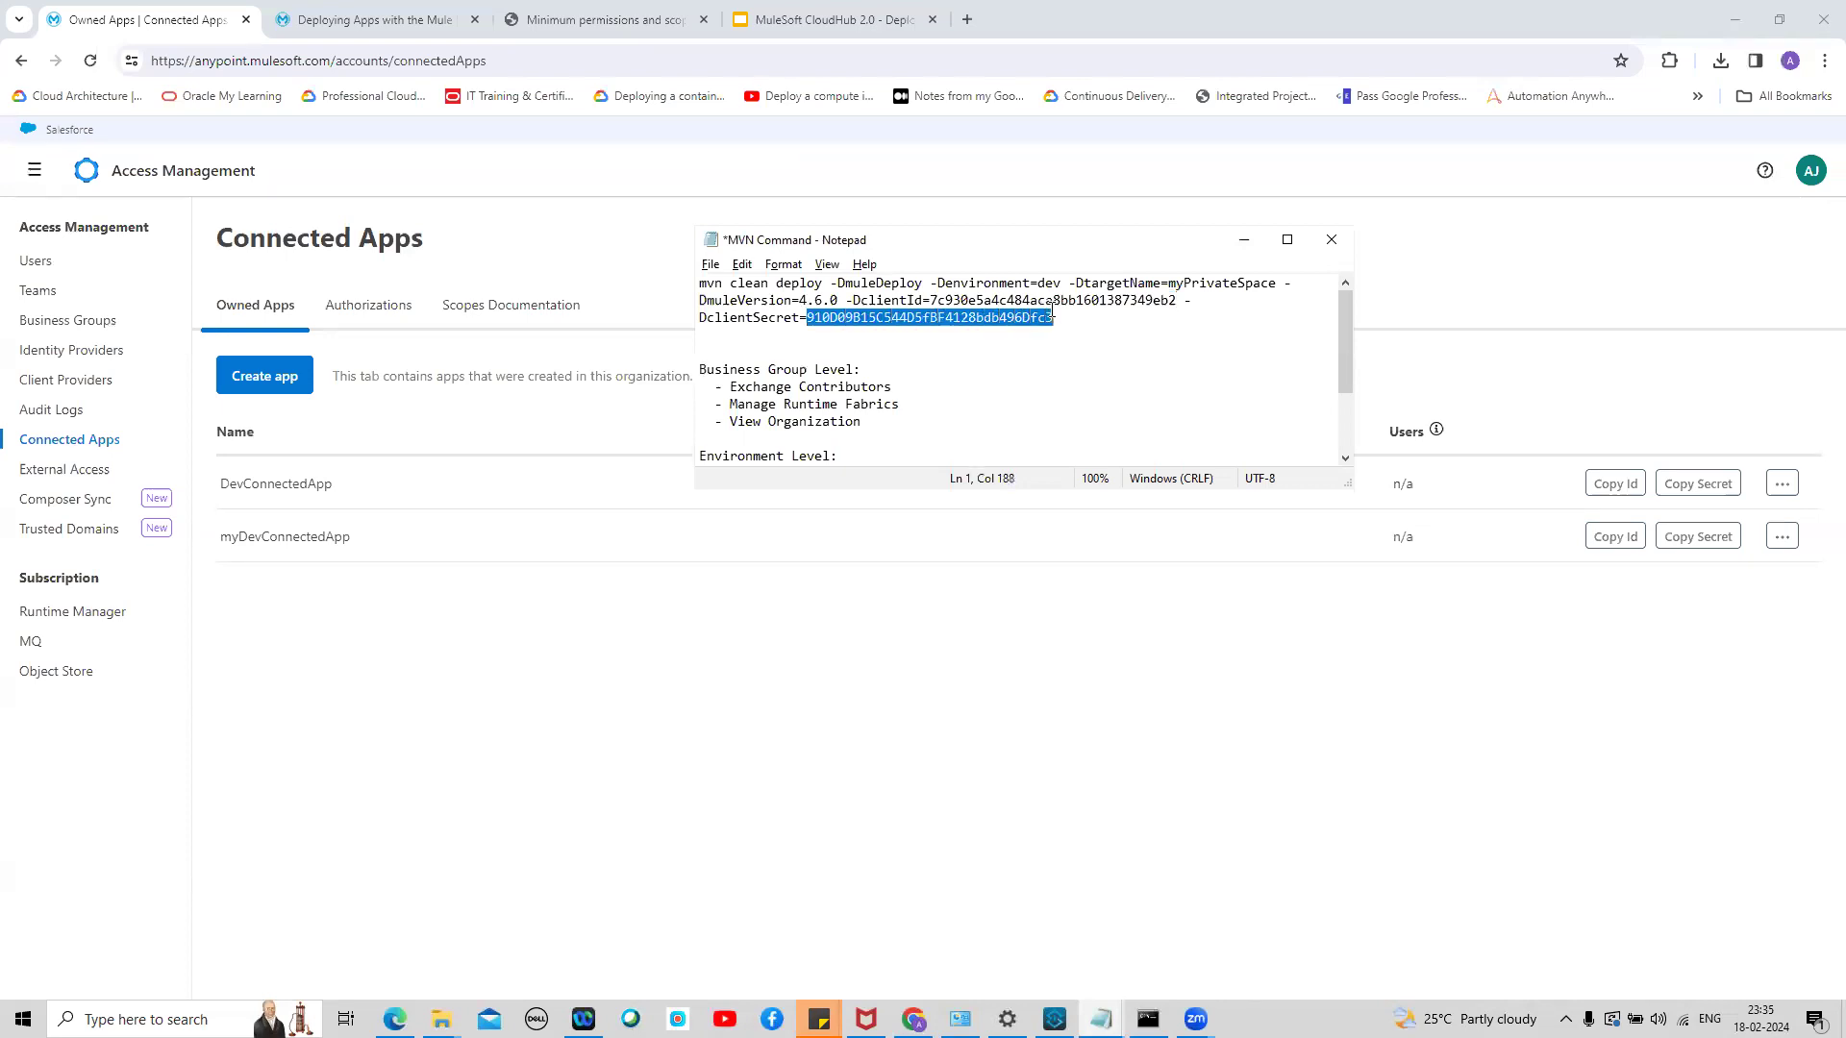
pyautogui.hotkey('ctrl', 'v')
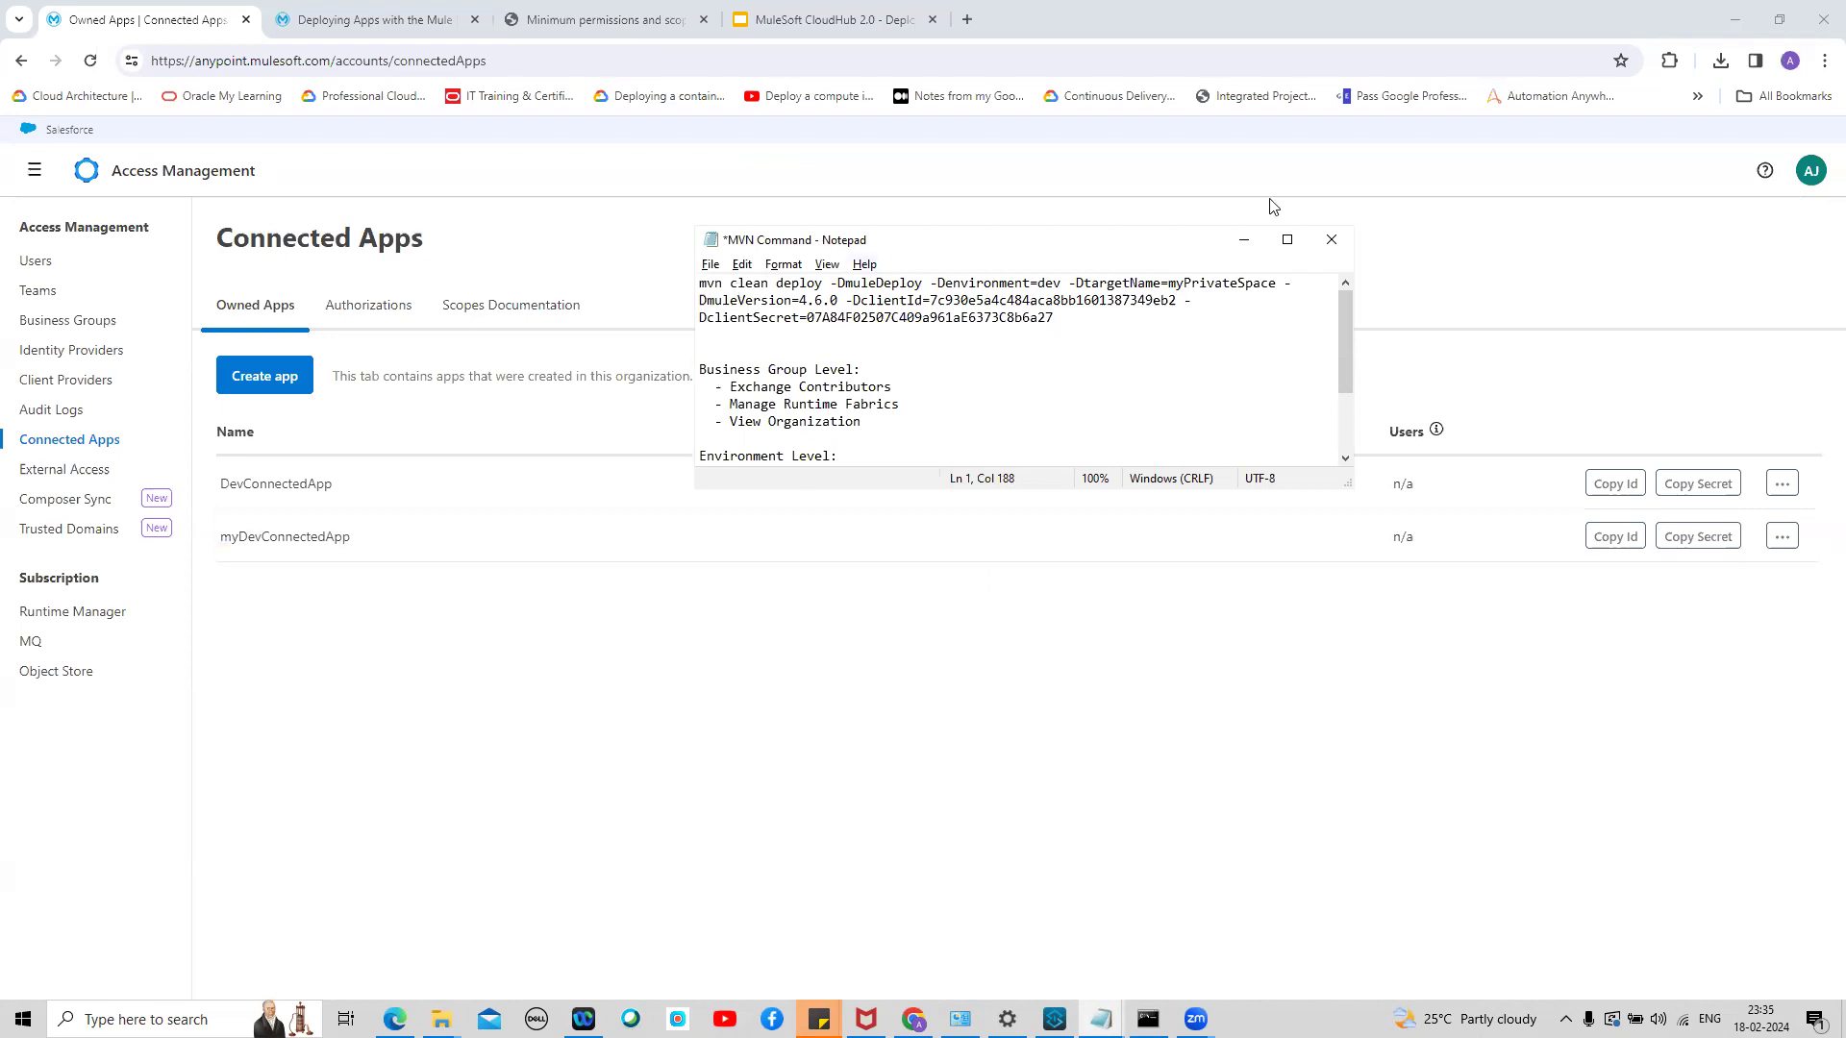
pyautogui.hotkey('ctrl', 's')
pyautogui.click(1287, 239)
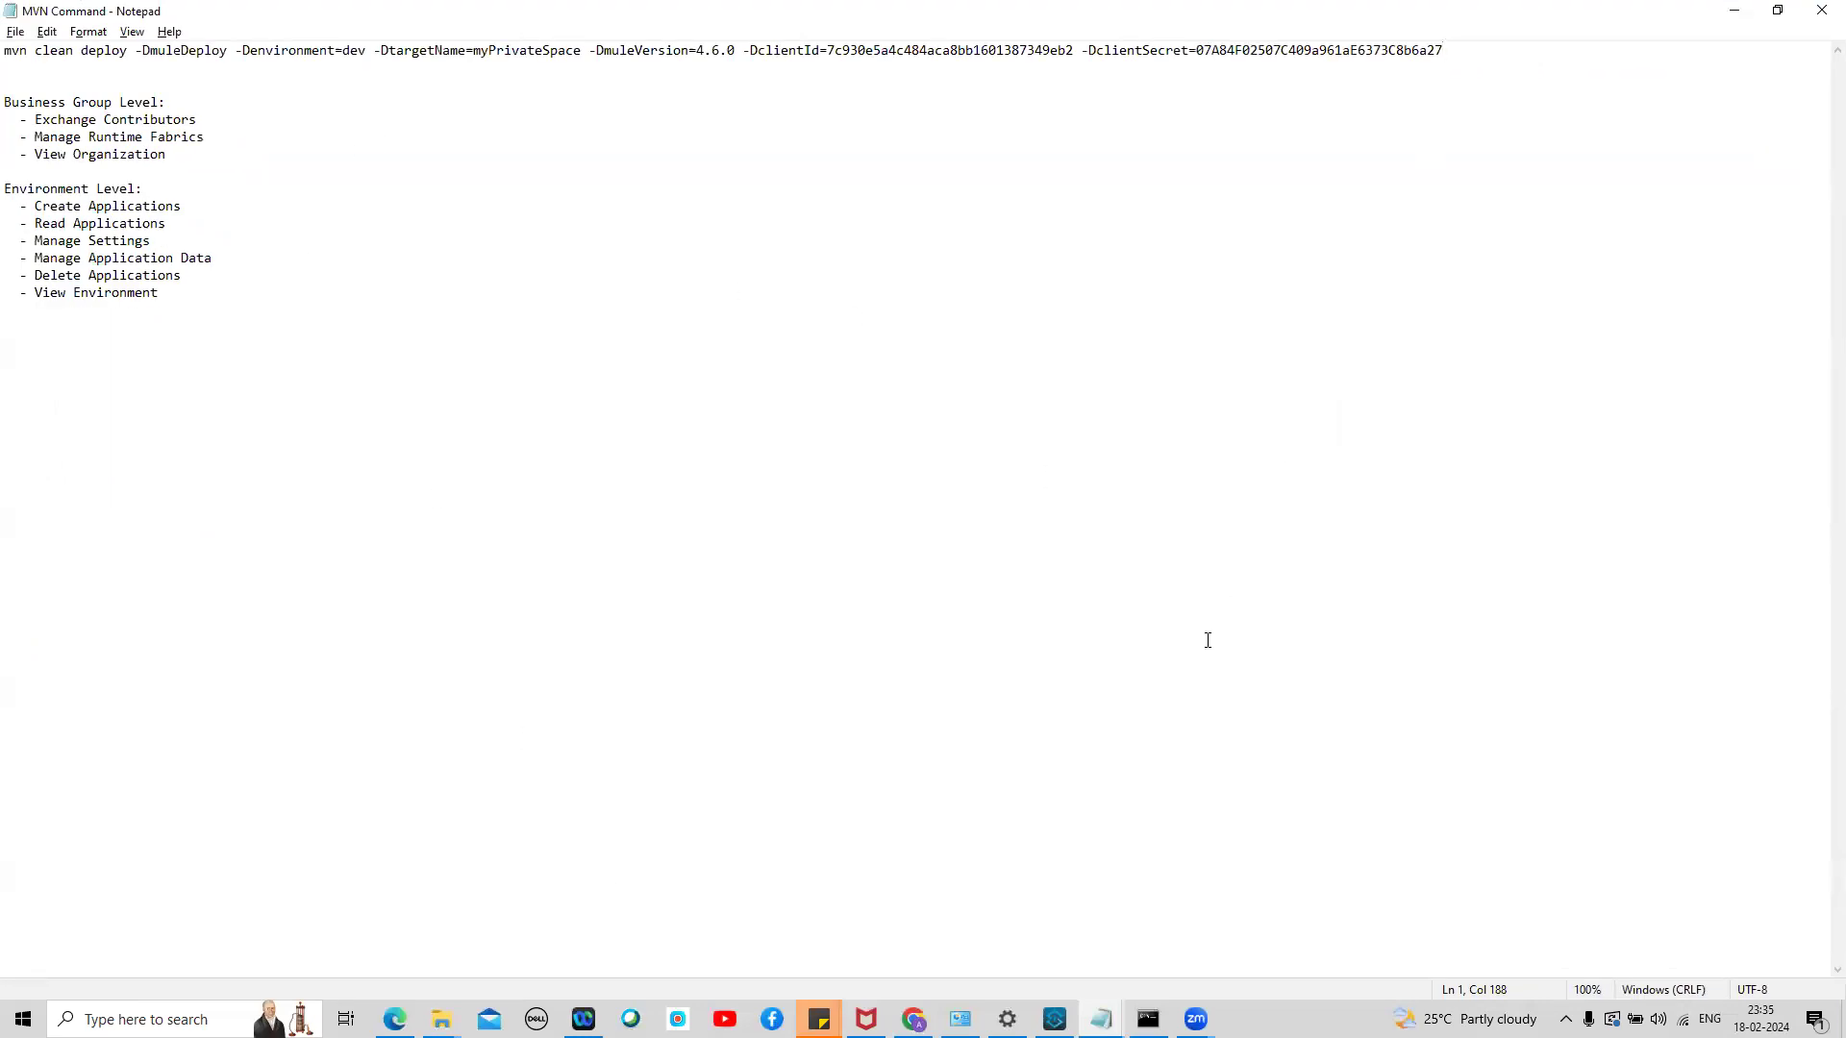
# Switch to Anypoint Studio, show the test-ch2-privatespace project in System Explorer and open its folder
pyautogui.moveTo(913, 1019)
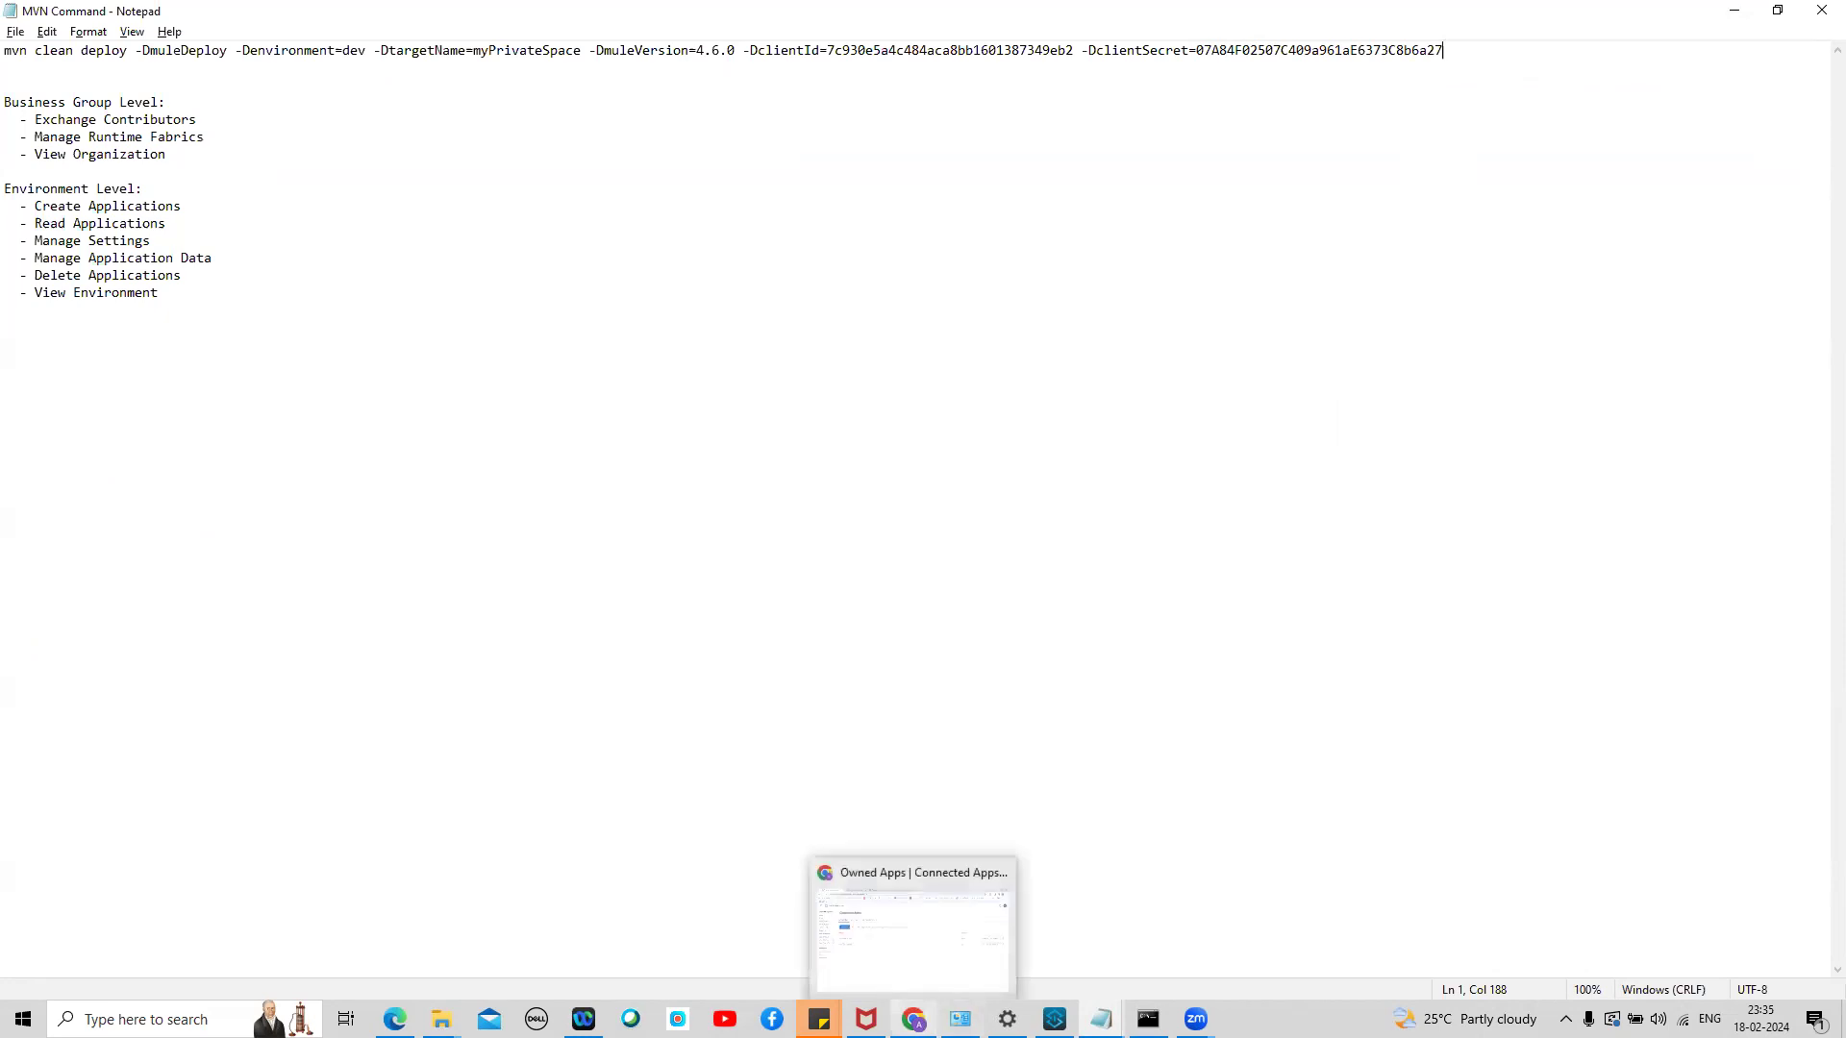
pyautogui.moveTo(994, 973)
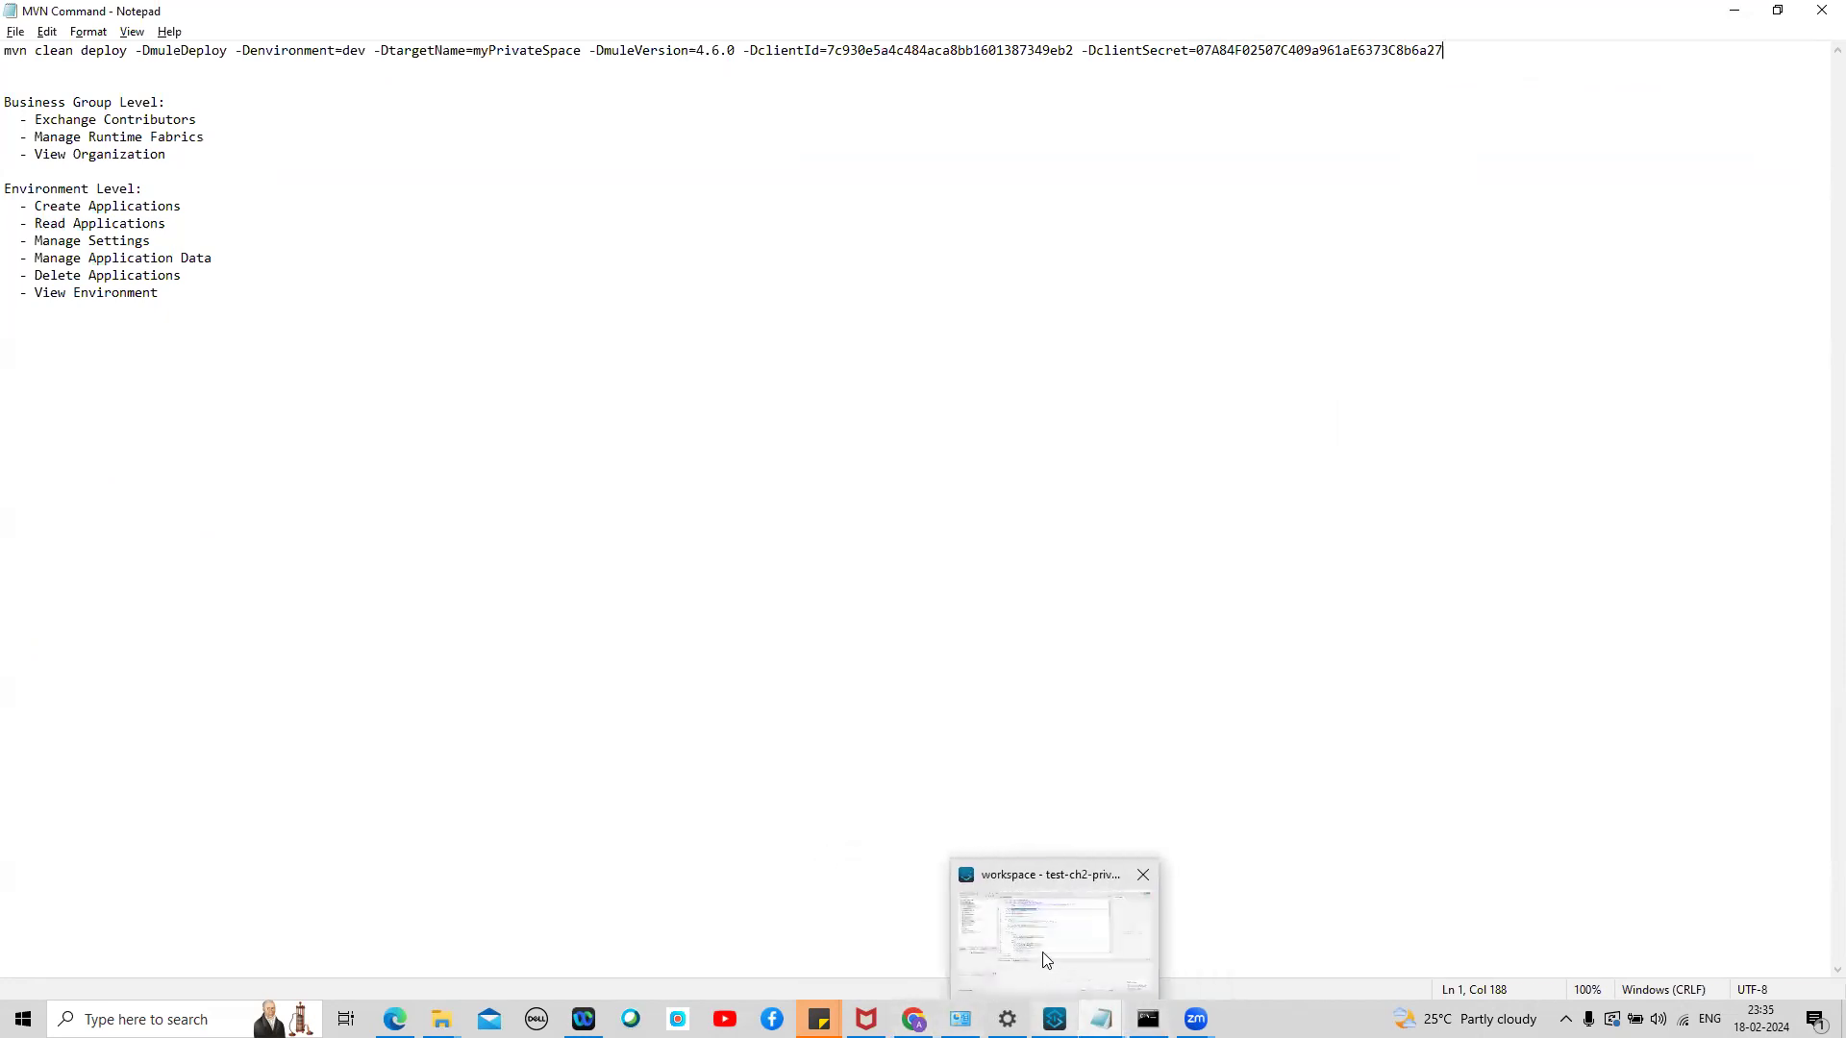
pyautogui.click(1046, 960)
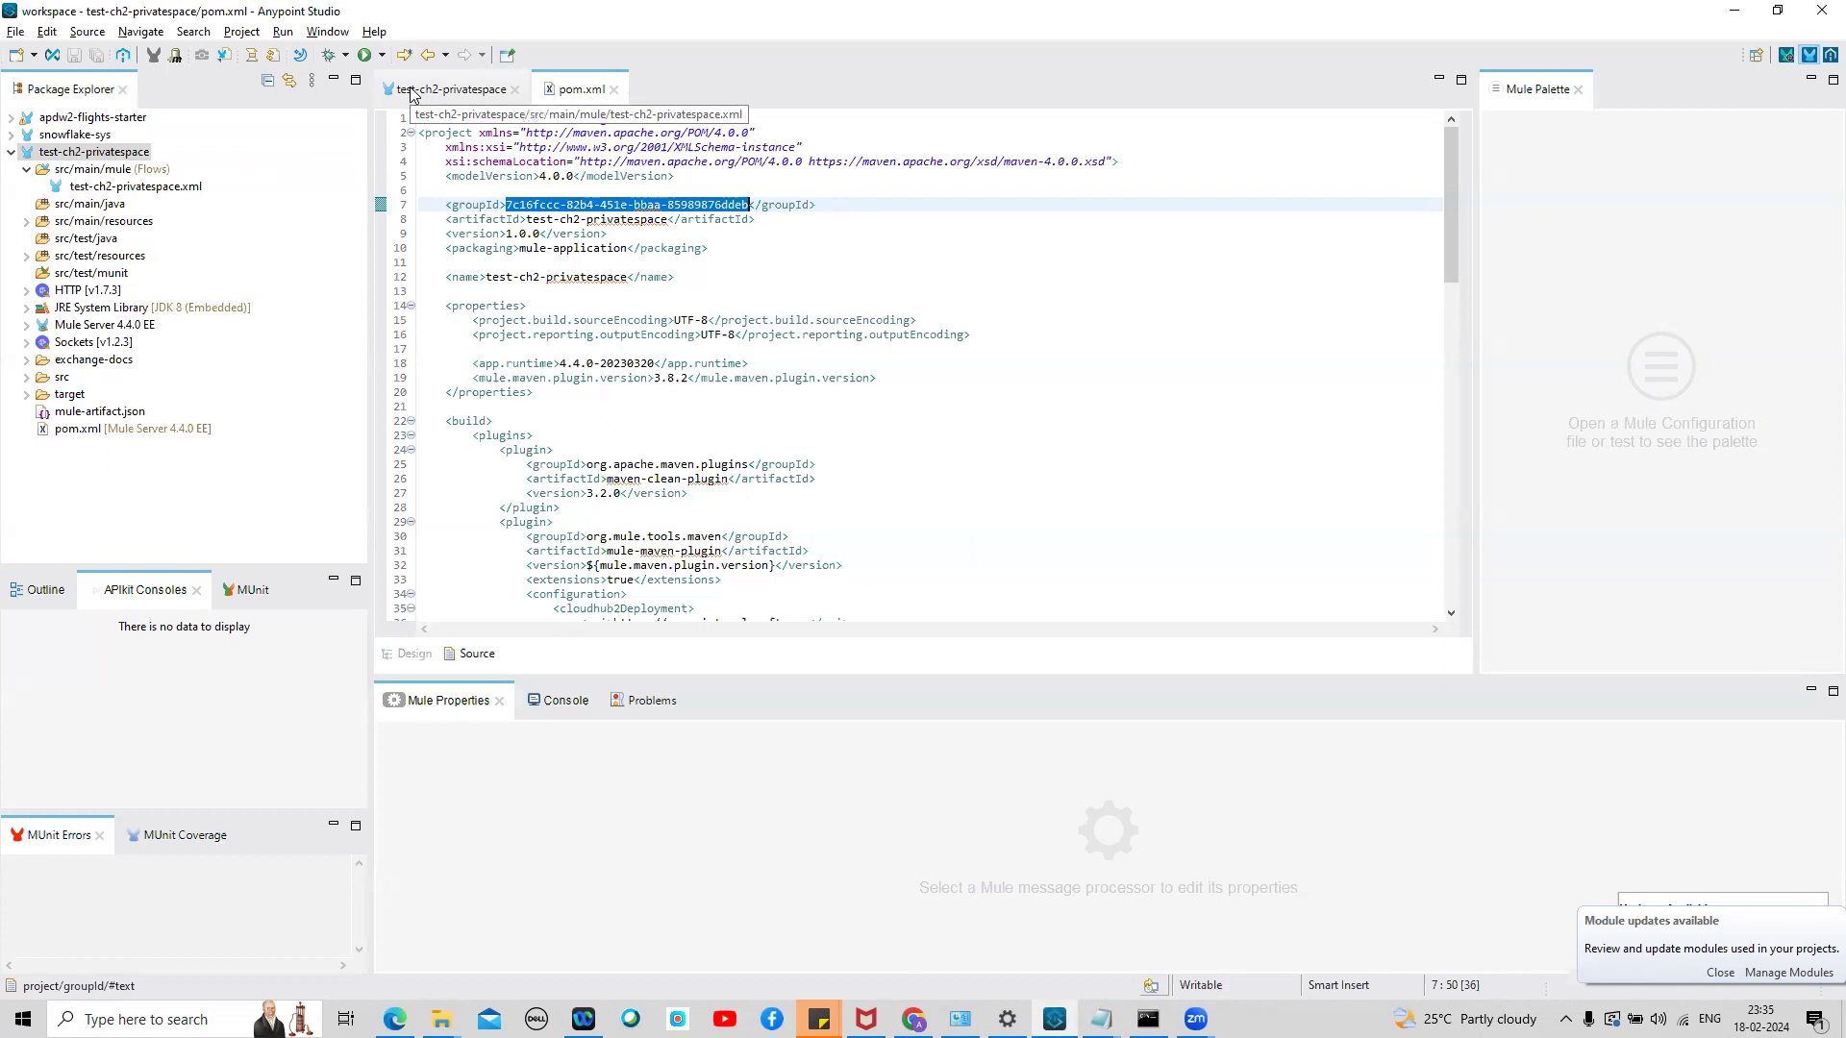
pyautogui.click(58, 156)
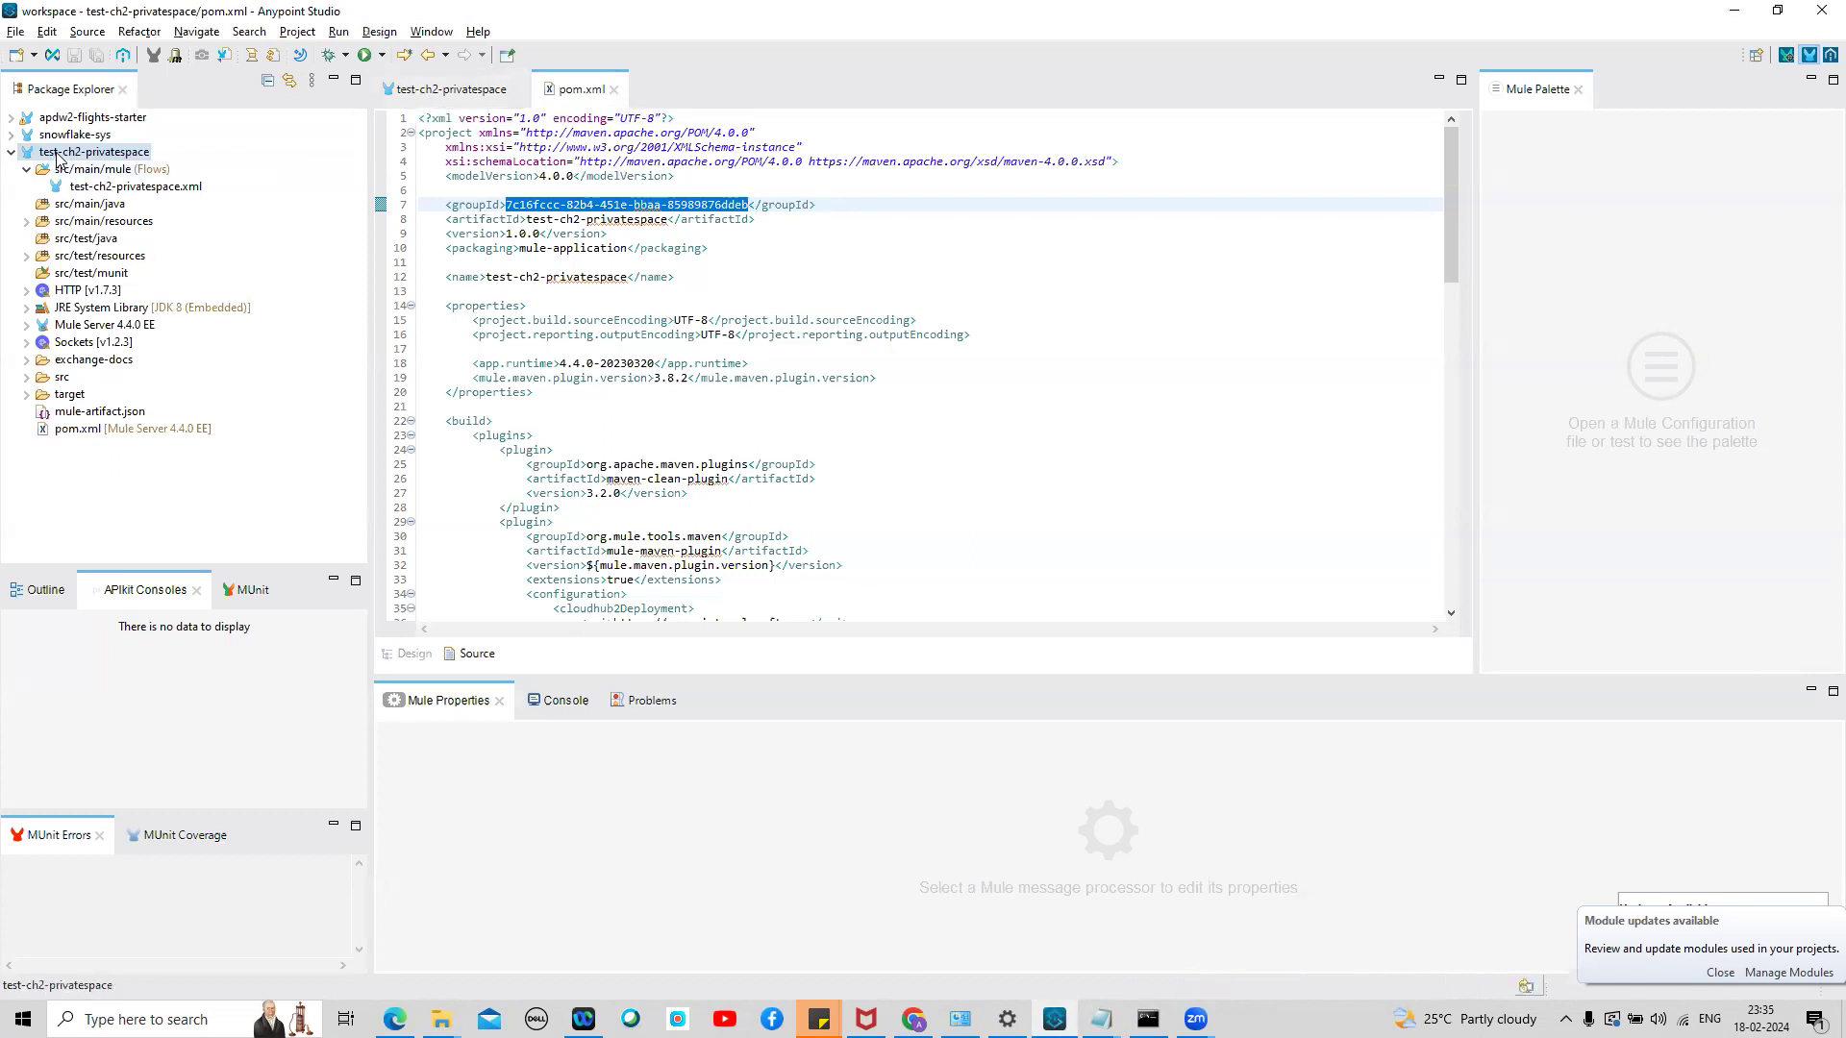
pyautogui.rightClick(57, 159)
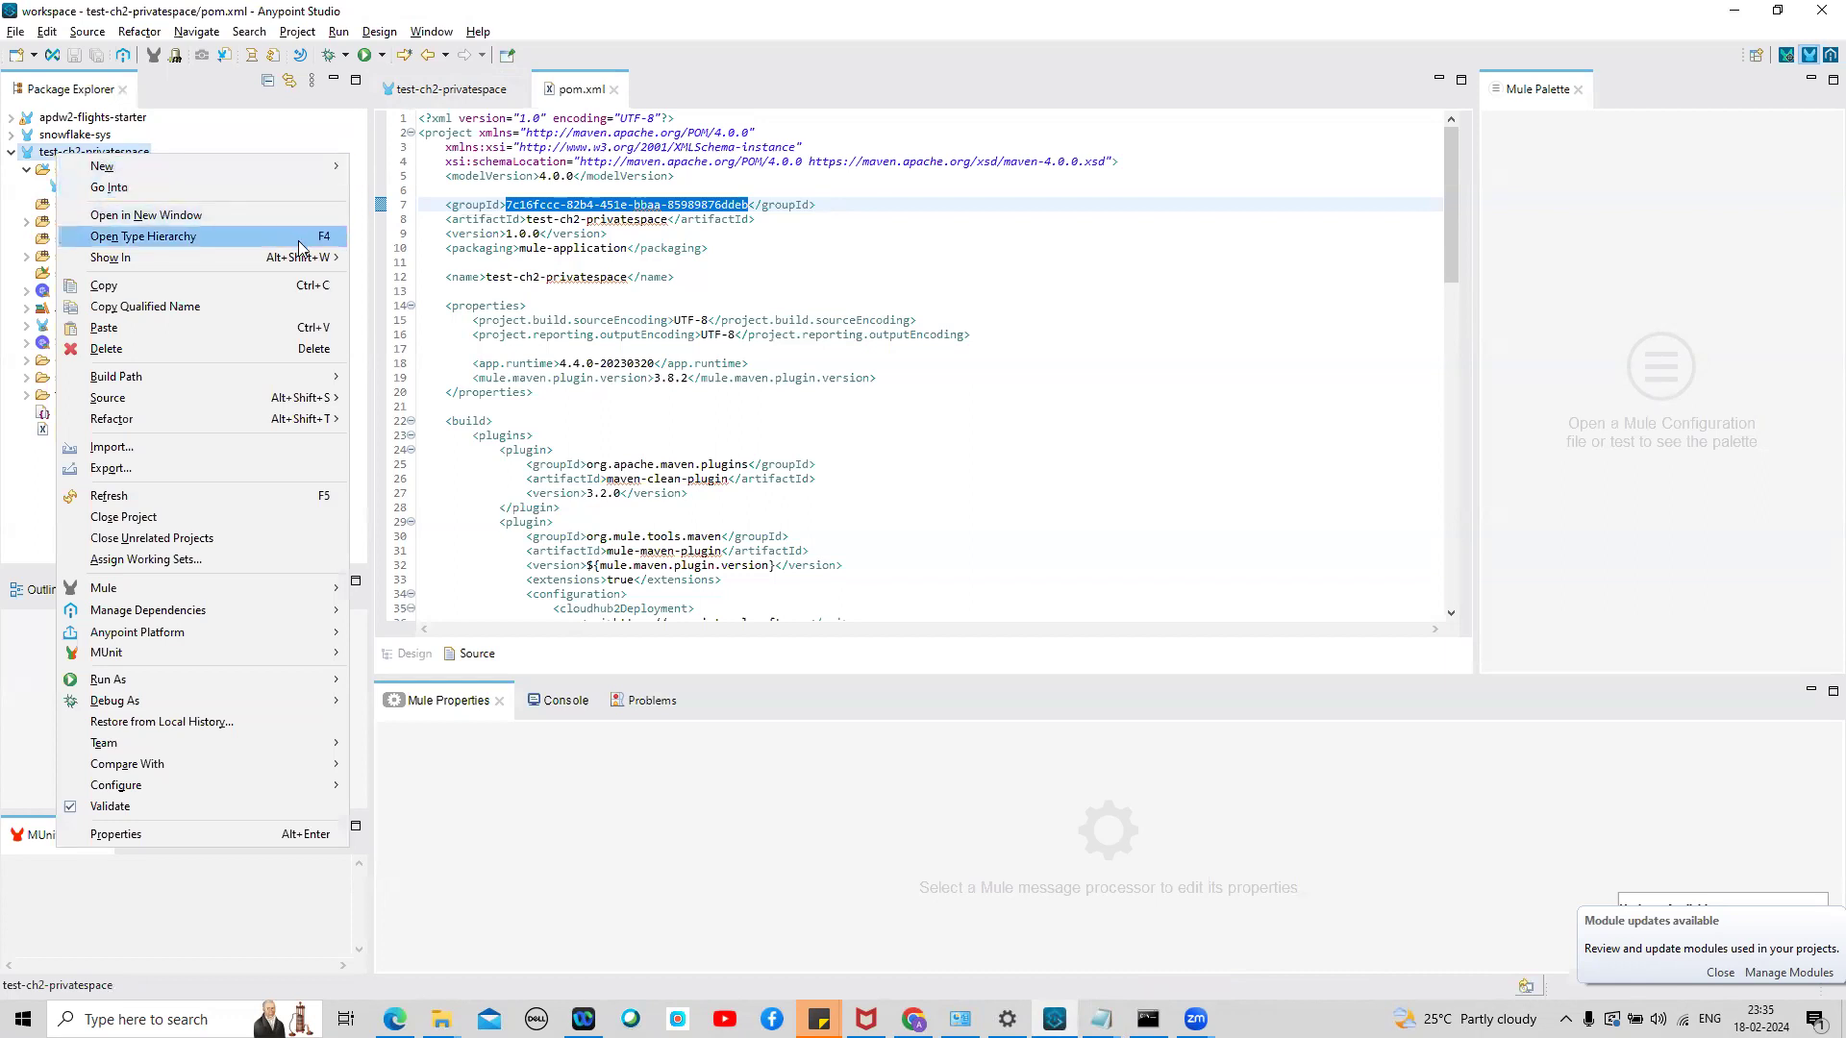
pyautogui.moveTo(308, 259)
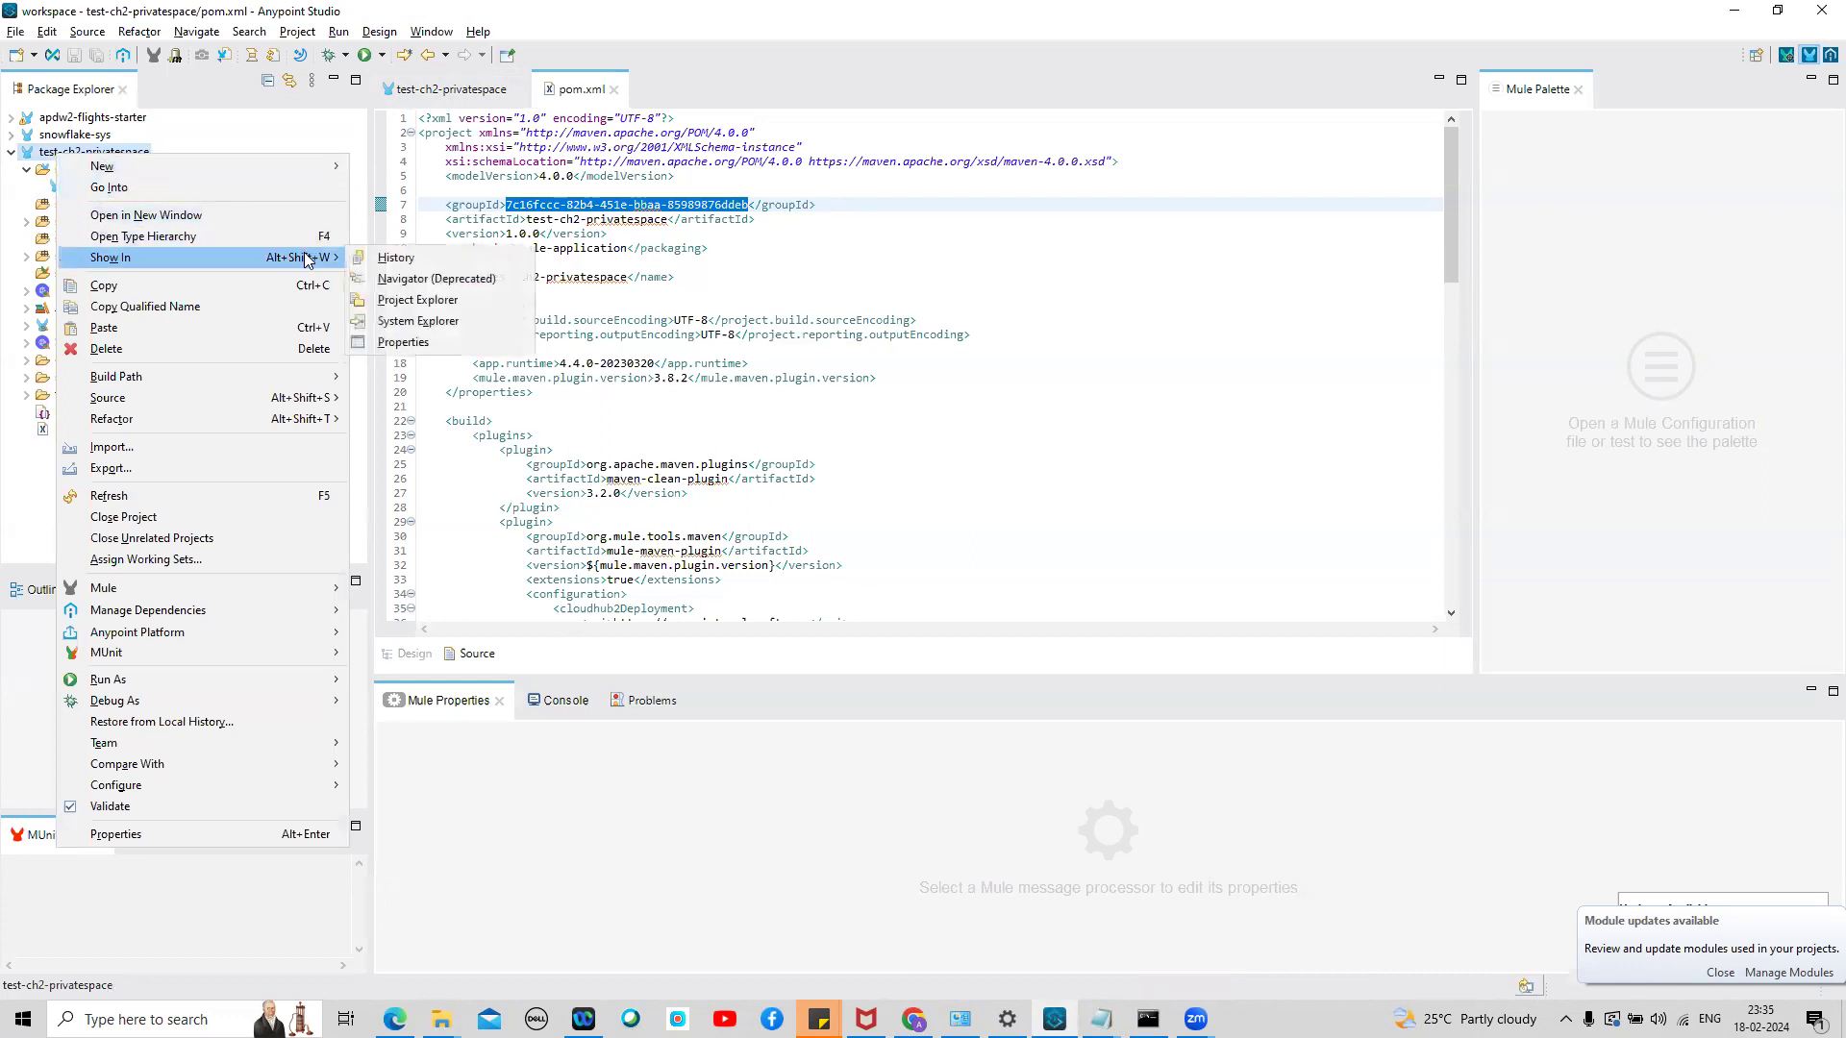
pyautogui.click(446, 321)
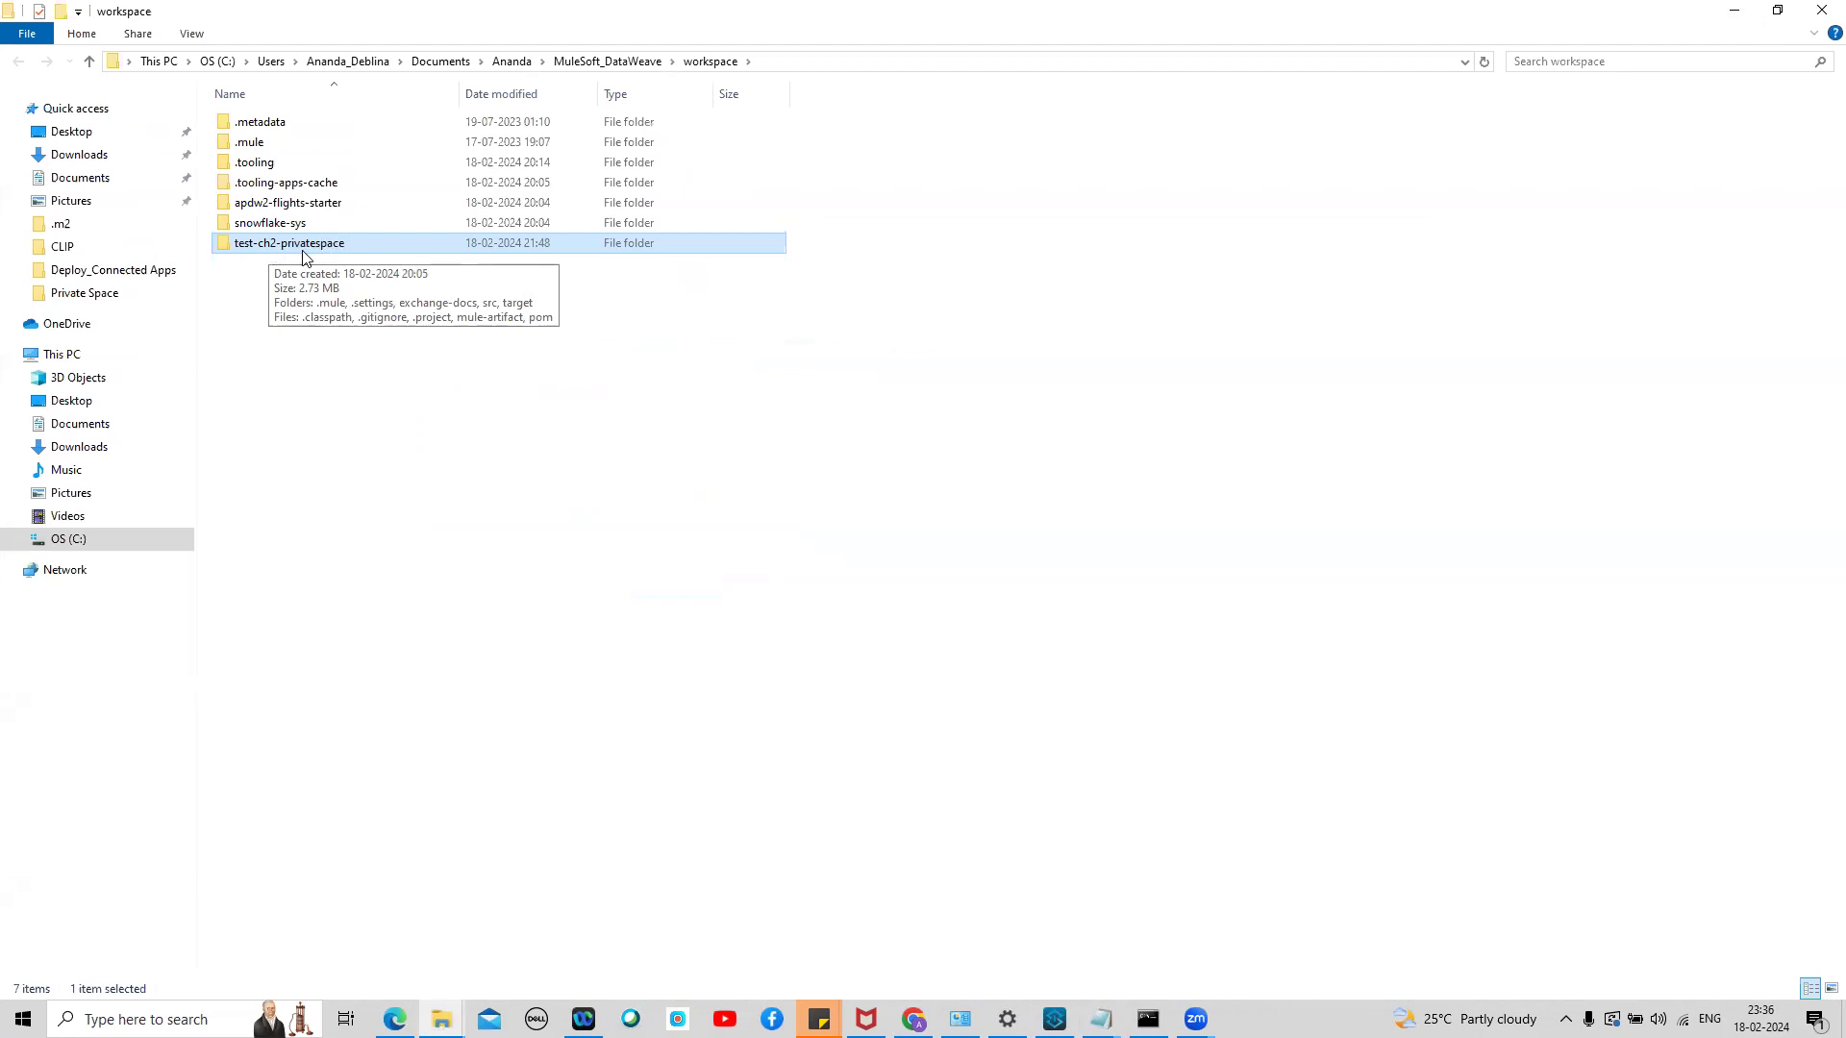
pyautogui.doubleClick(332, 247)
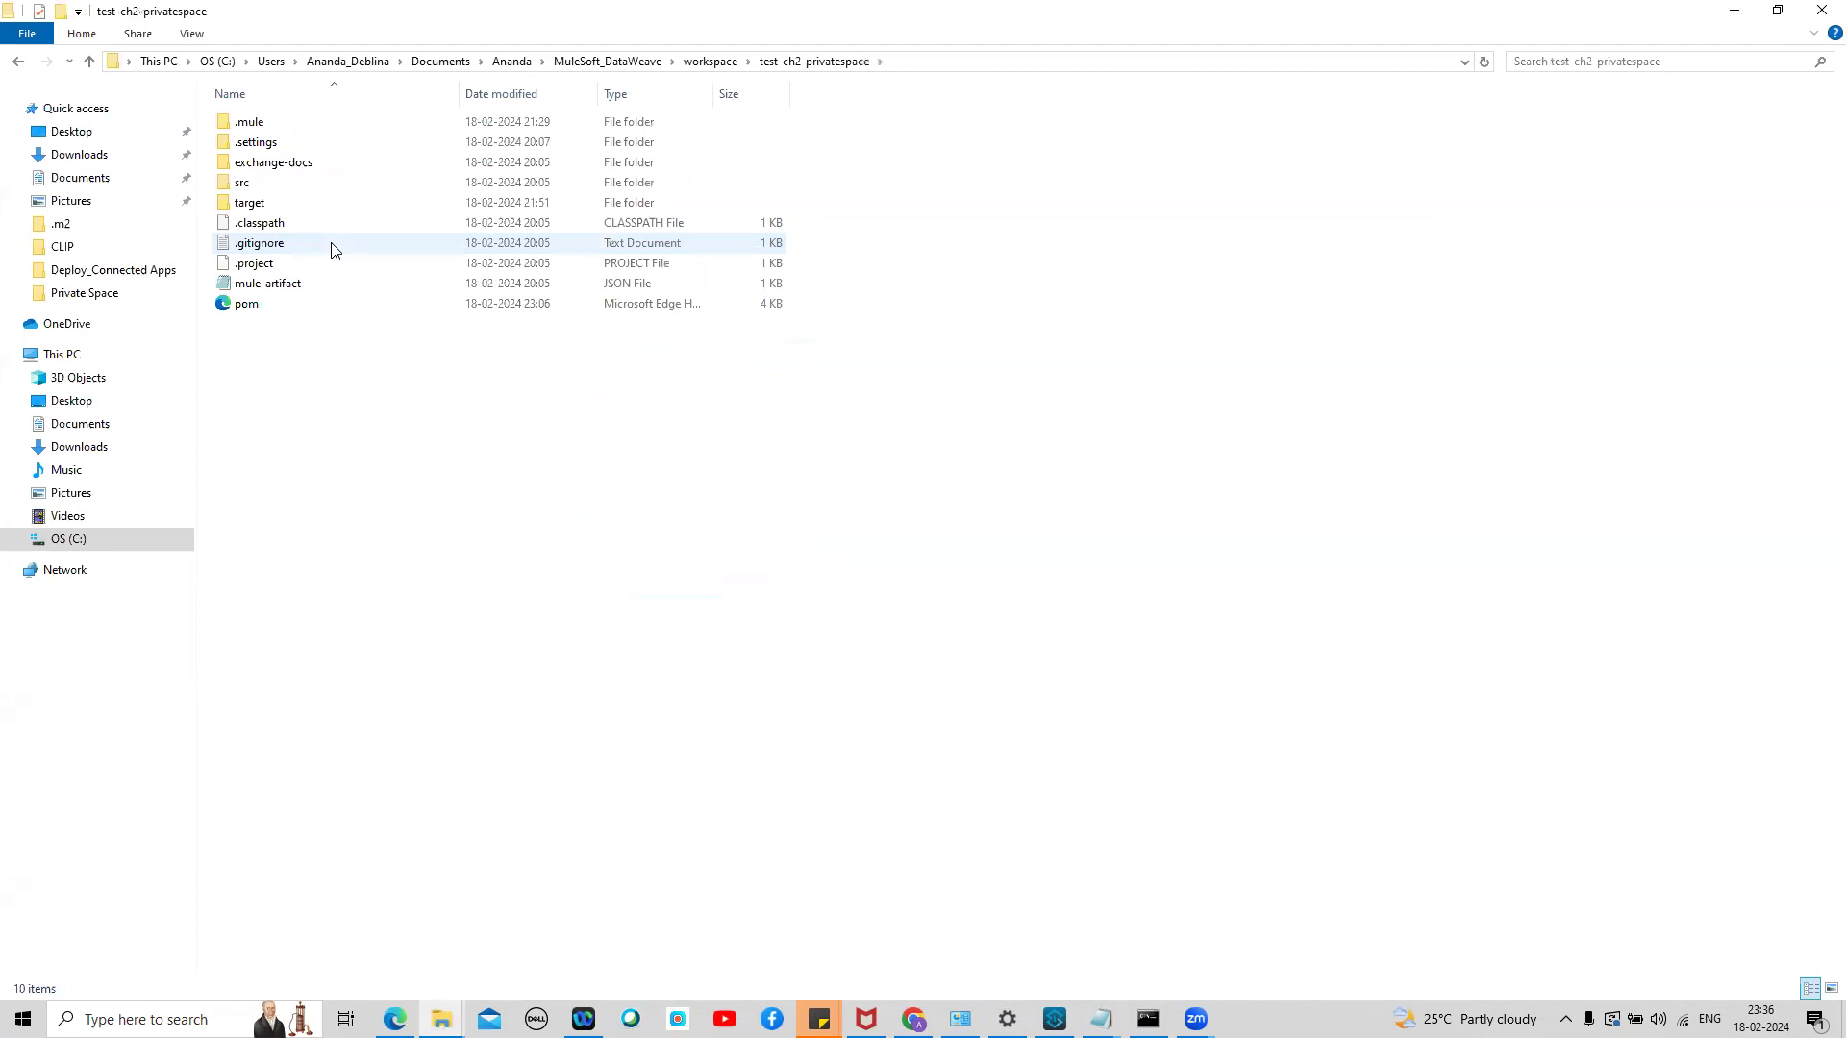
pyautogui.click(398, 63)
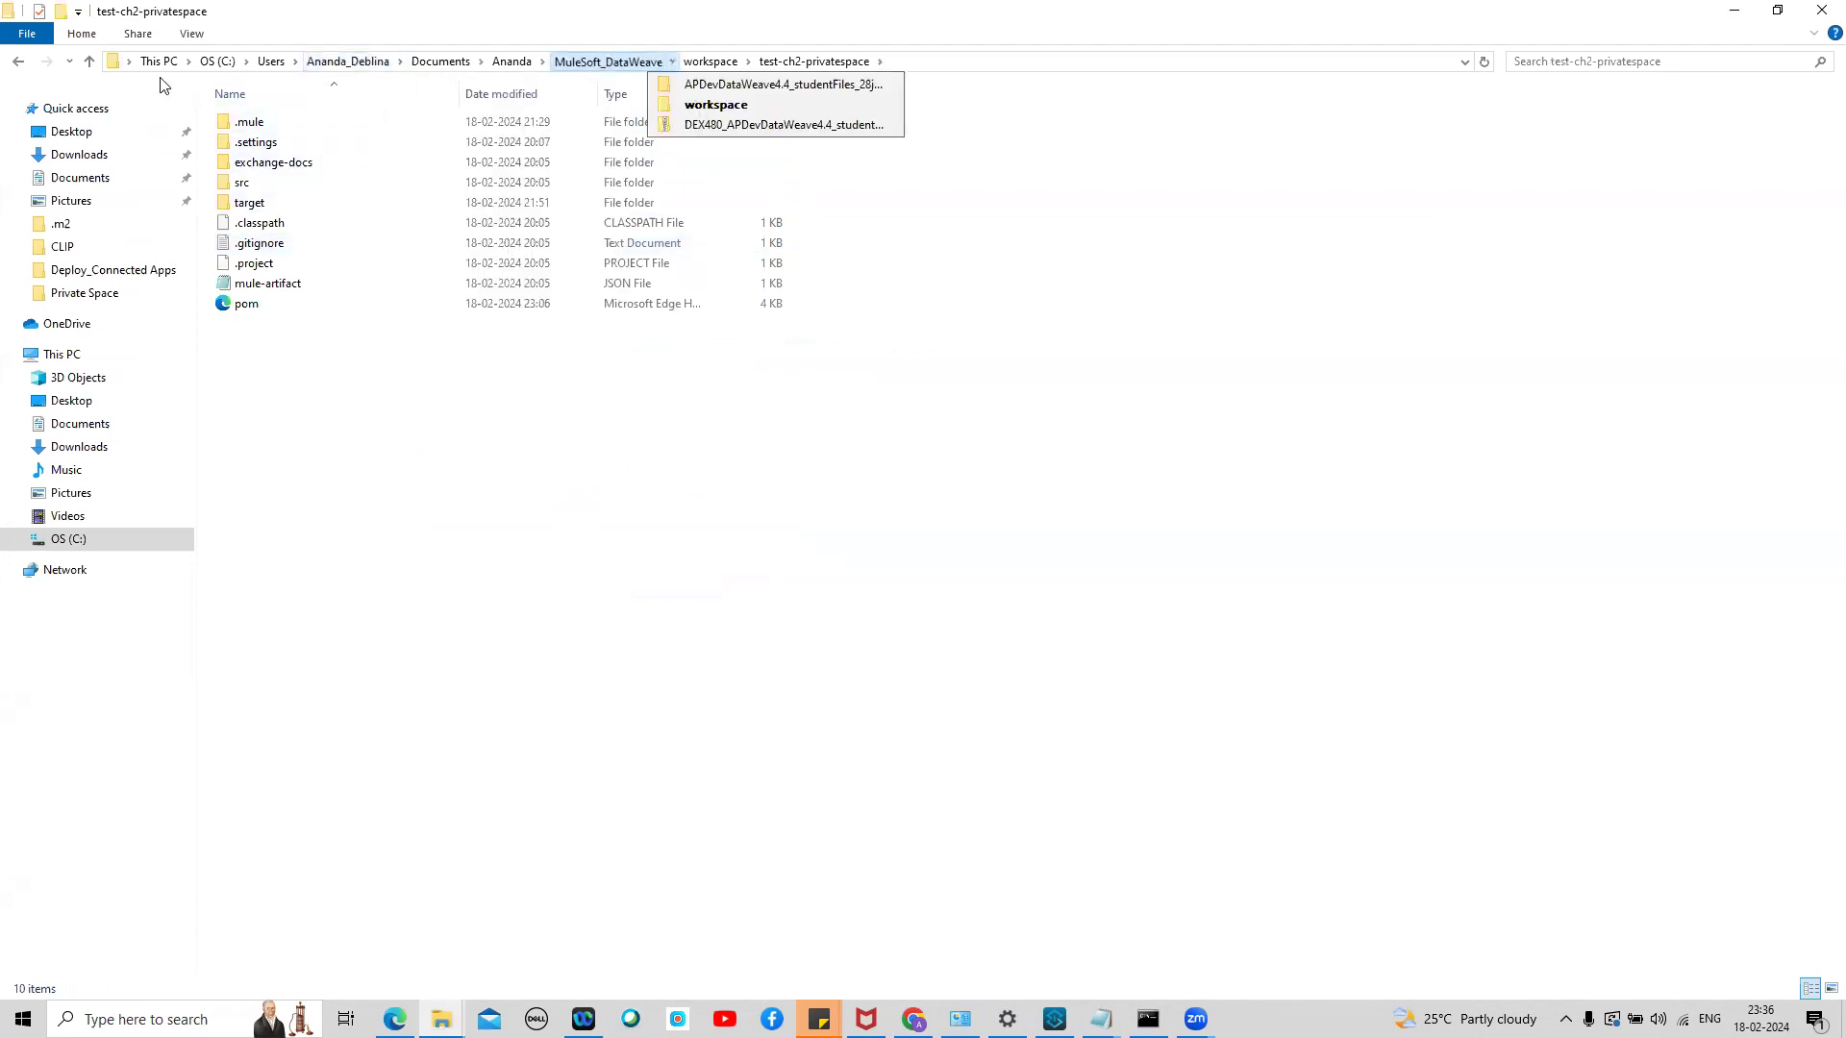
pyautogui.click(154, 63)
pyautogui.click(151, 63)
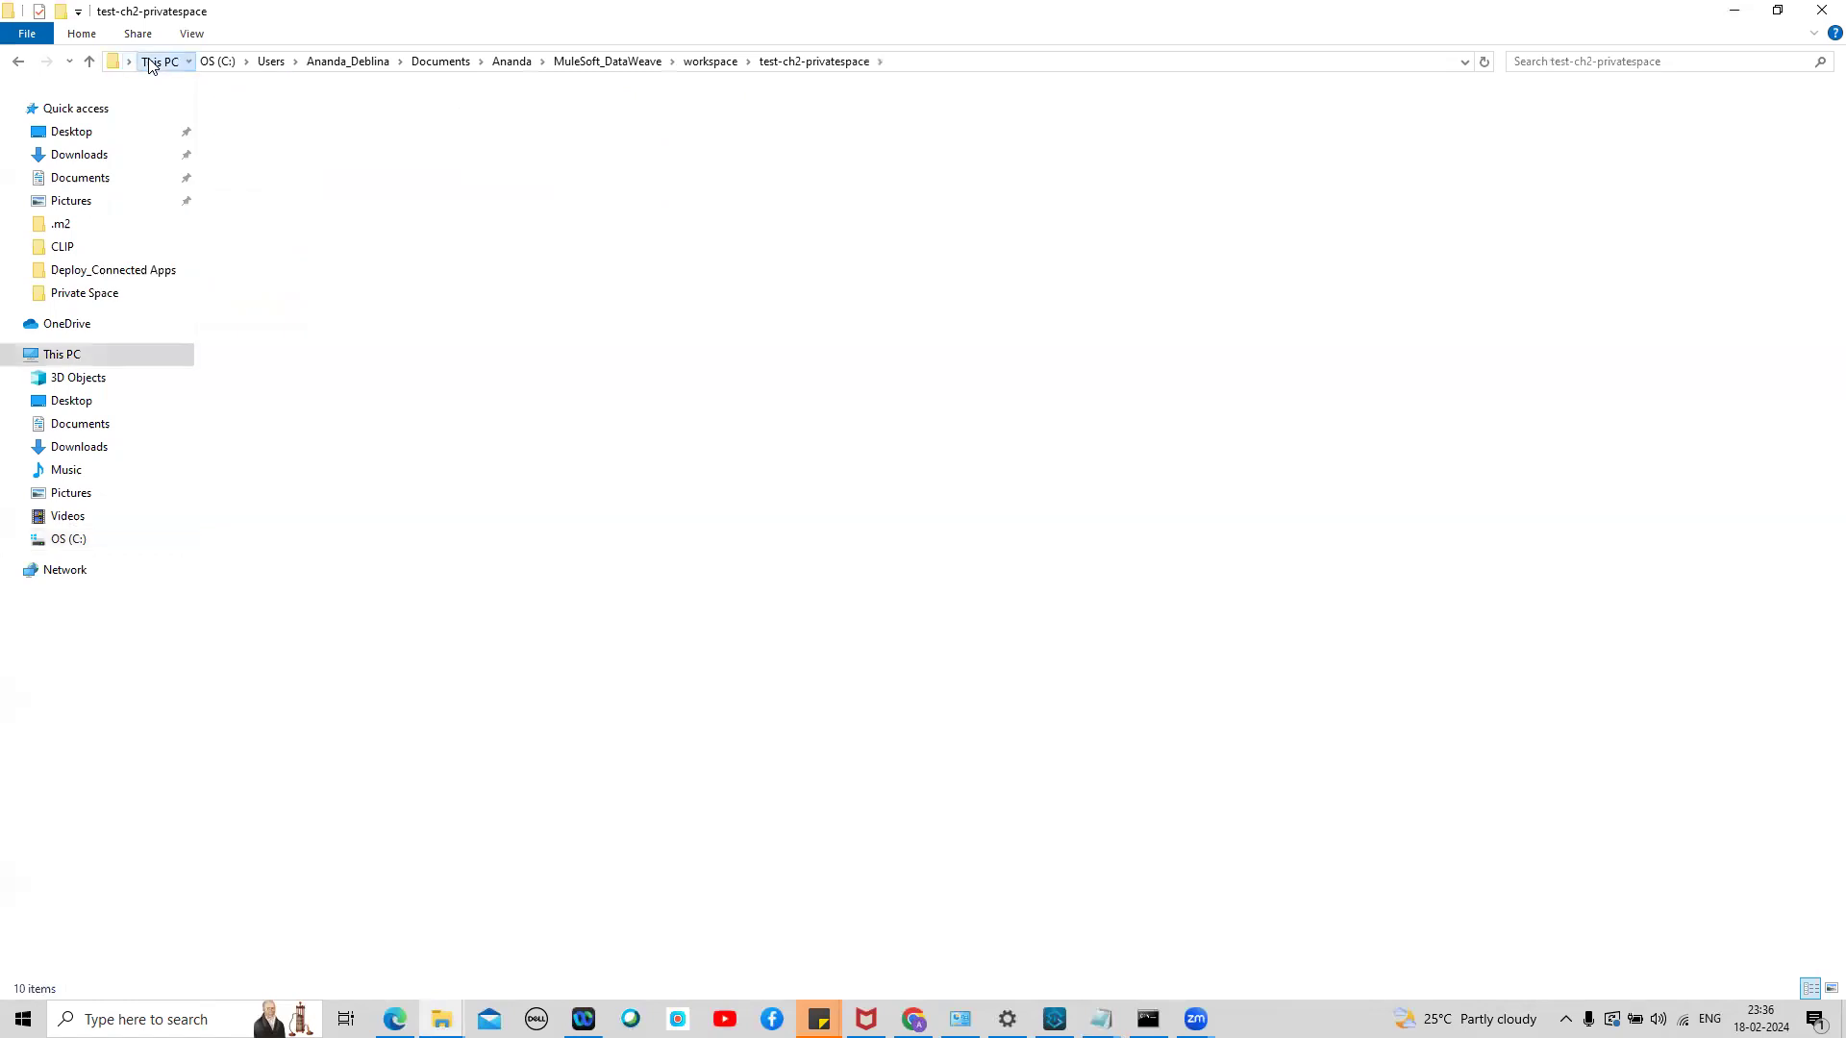
pyautogui.click(17, 64)
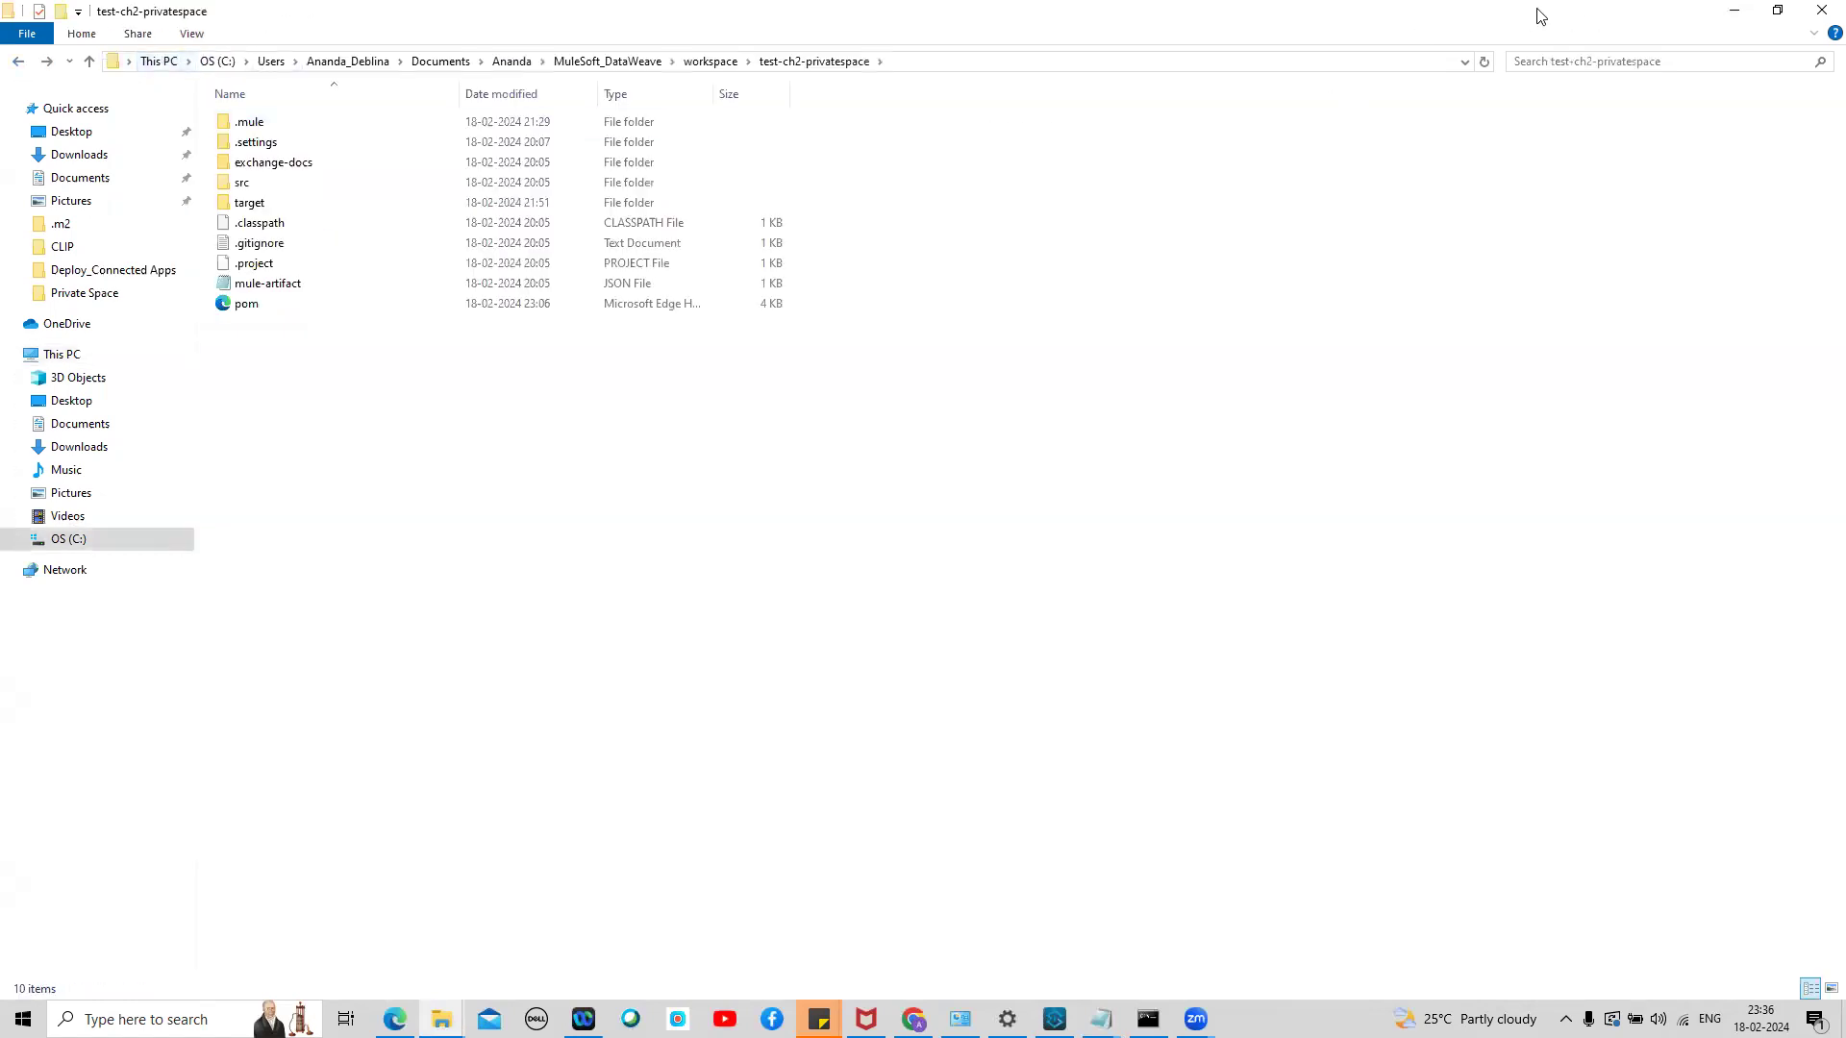
# Shrink the folder window and open a command prompt (cmd) in the test-ch2-privatespace project folder
pyautogui.click(1776, 11)
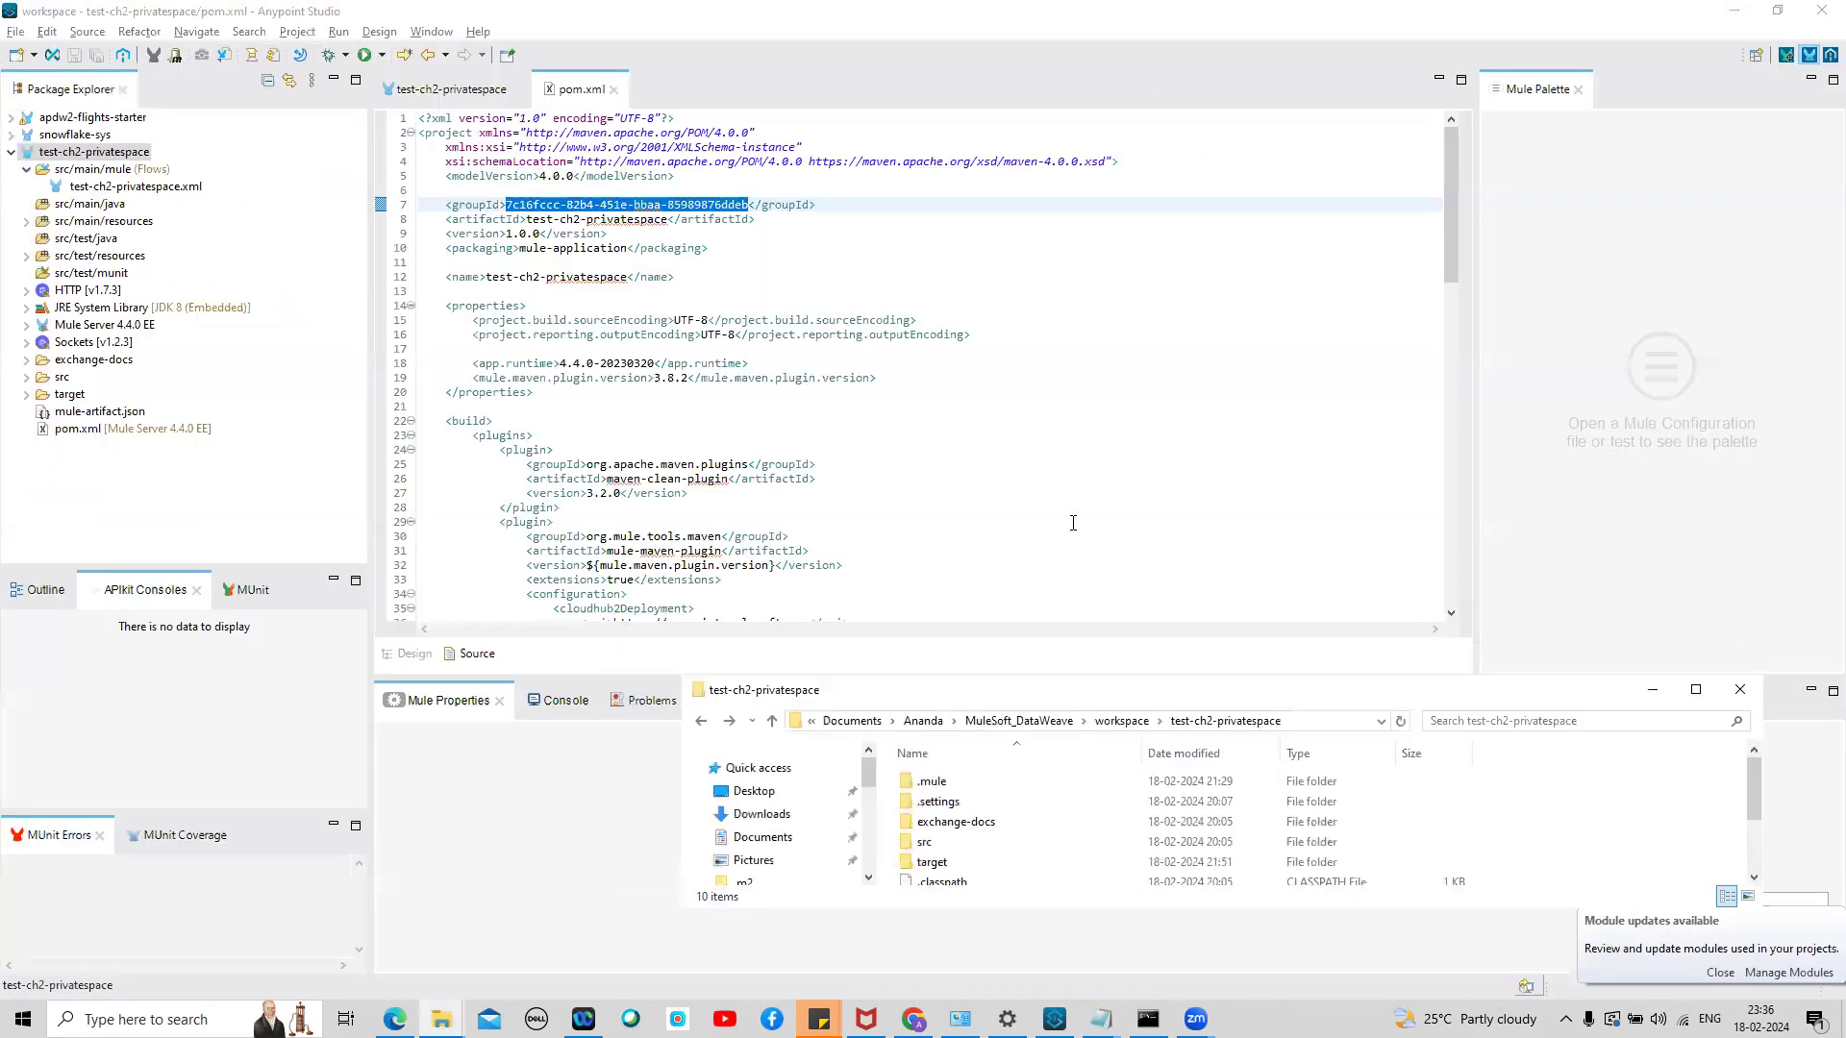
pyautogui.click(1309, 720)
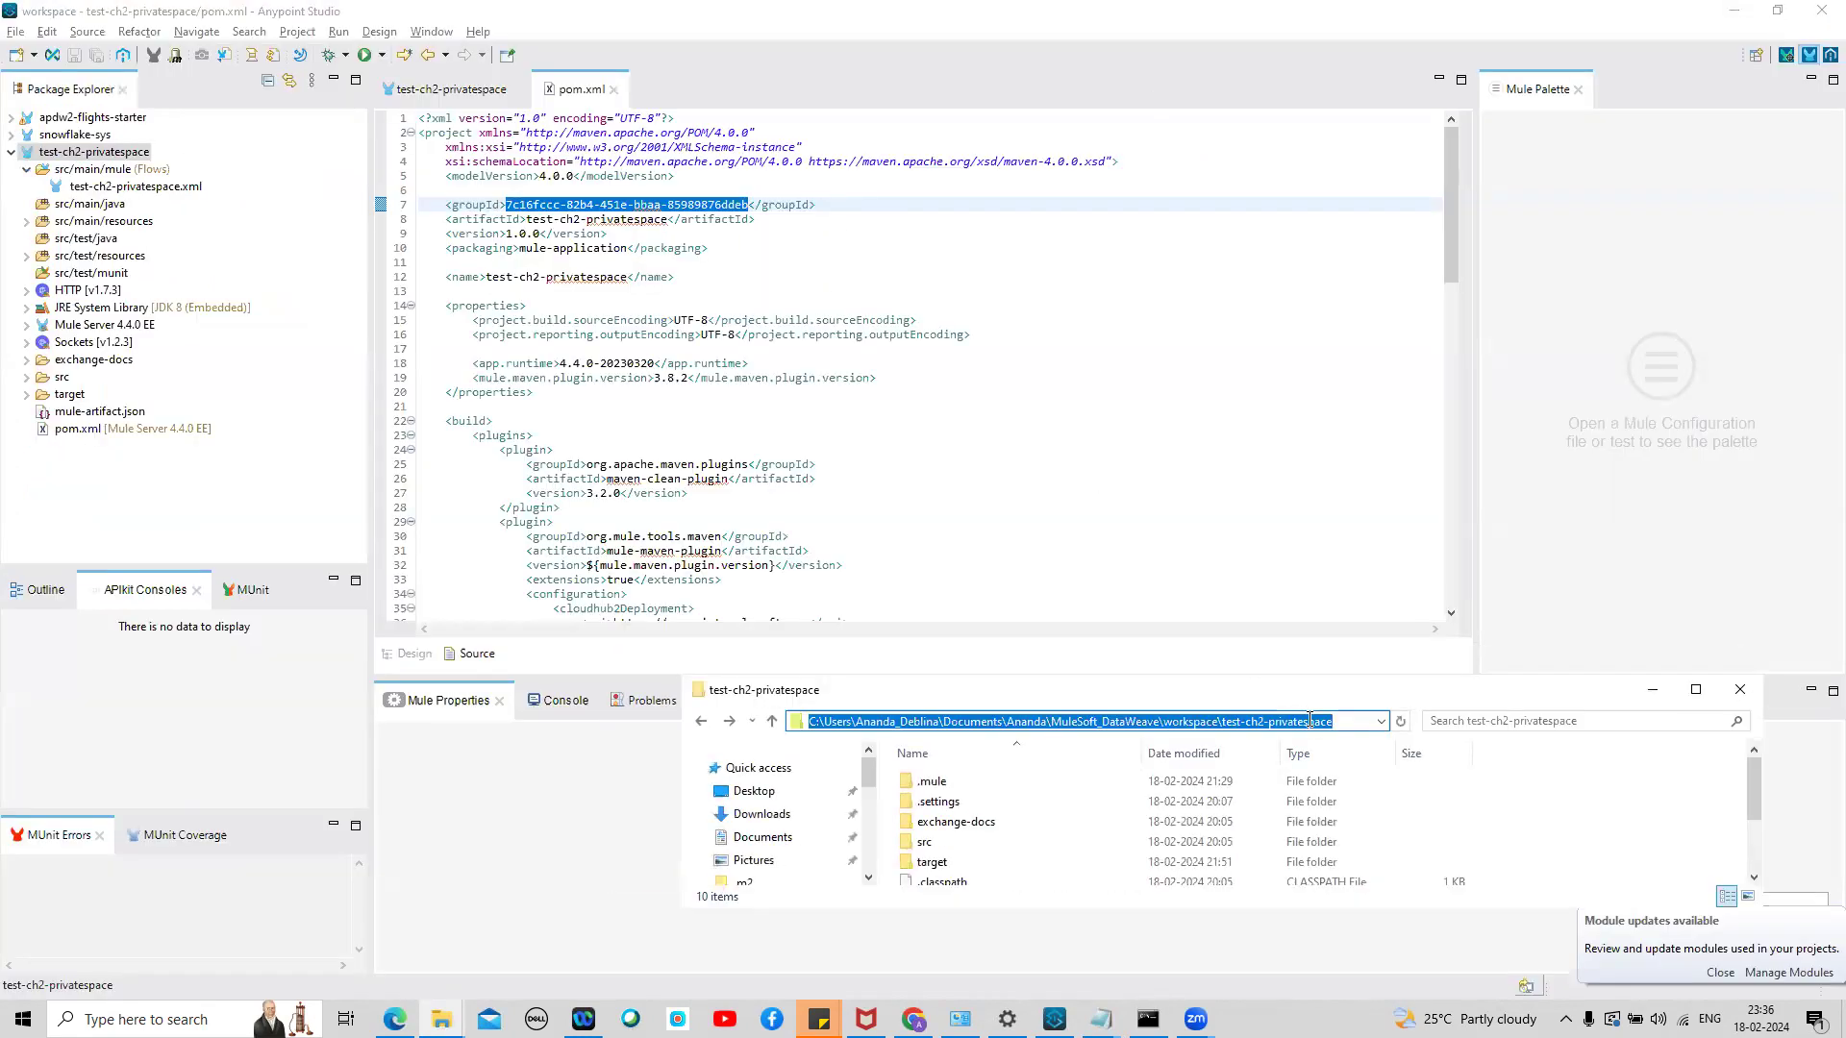
pyautogui.write('cmd')
pyautogui.press('Return')
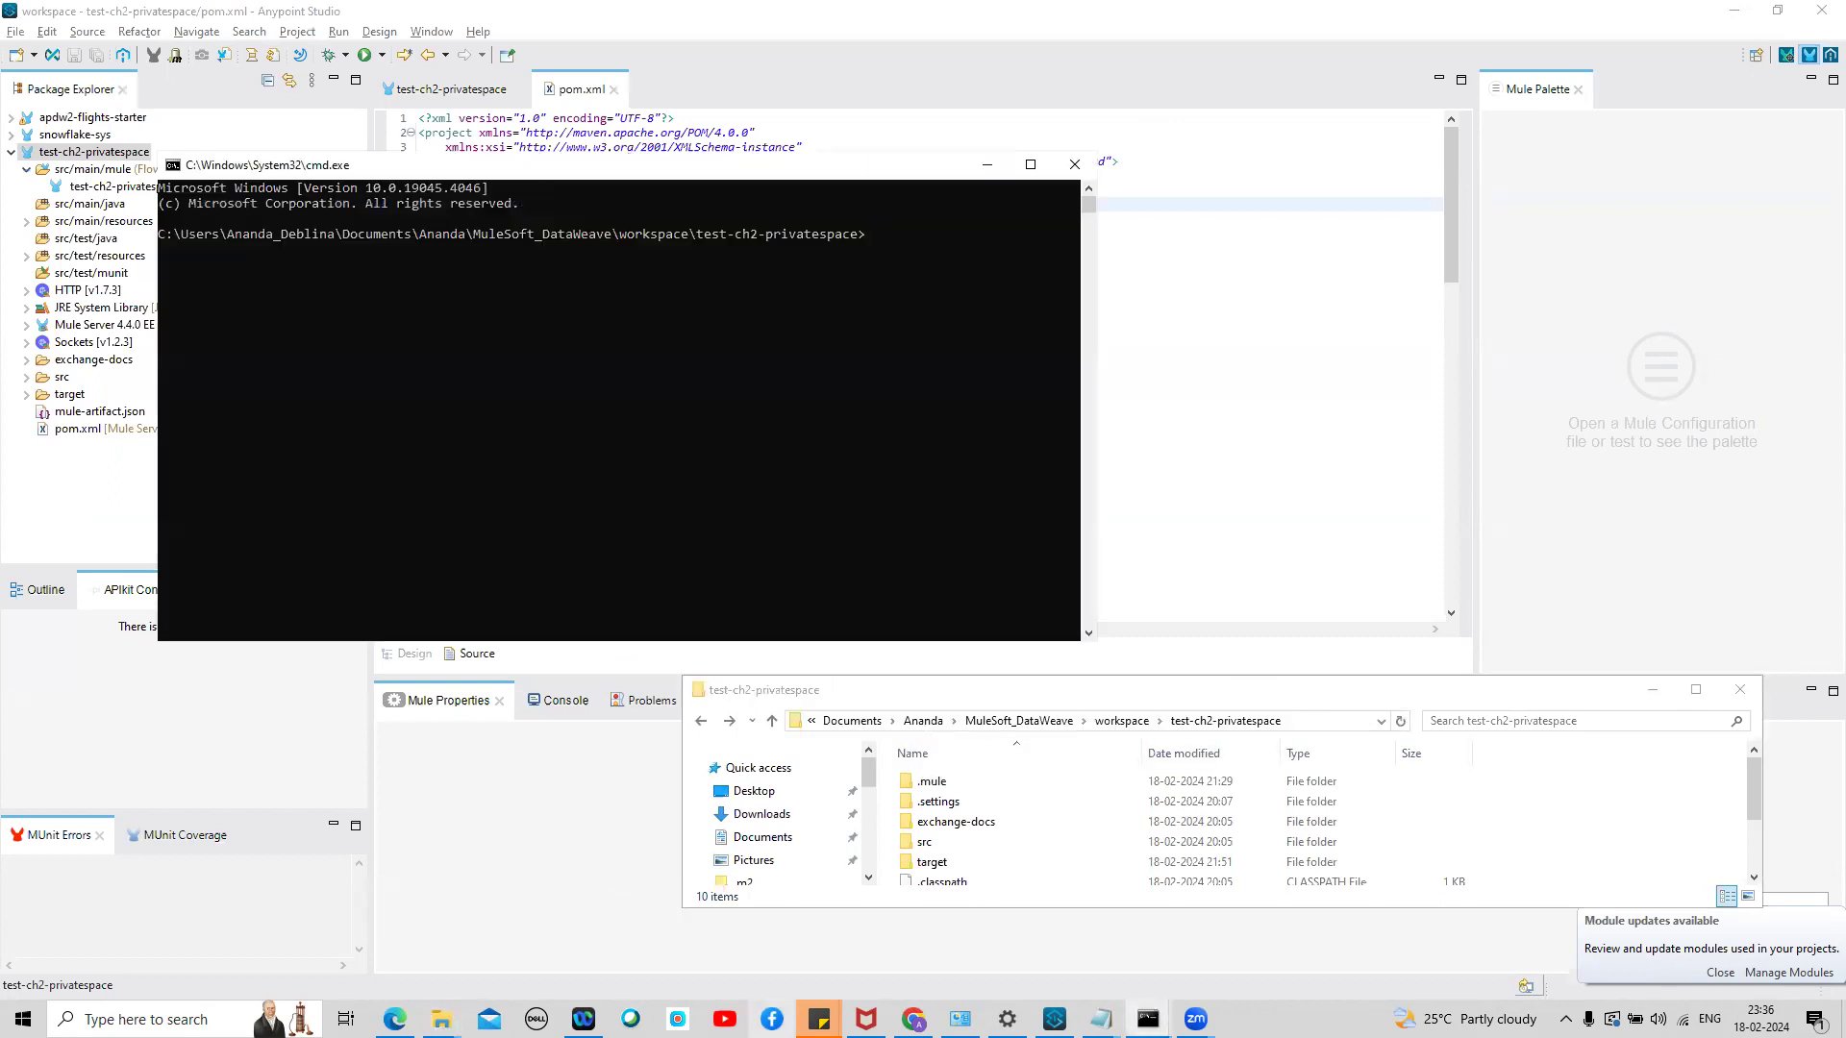
# Highlight the mvn clean deploy portion of the command in the MVN Command file, then return to the command prompt
pyautogui.click(1101, 1019)
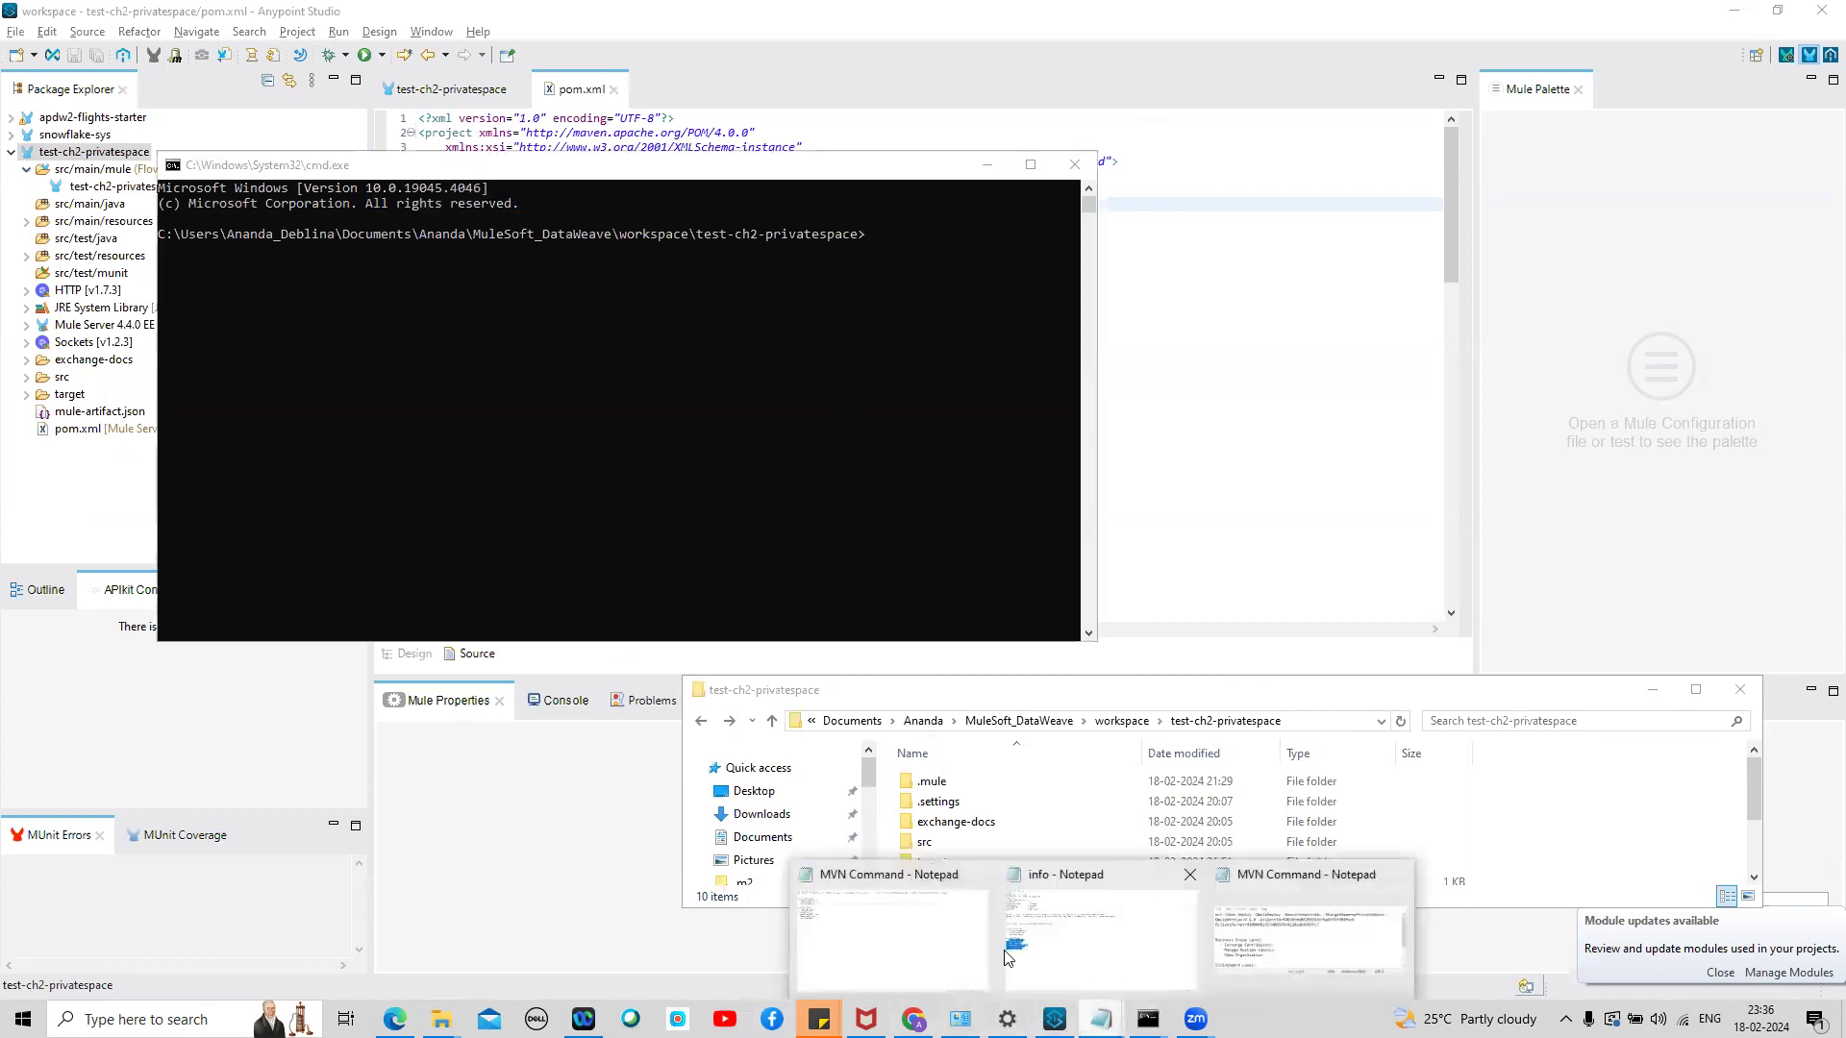
pyautogui.click(902, 937)
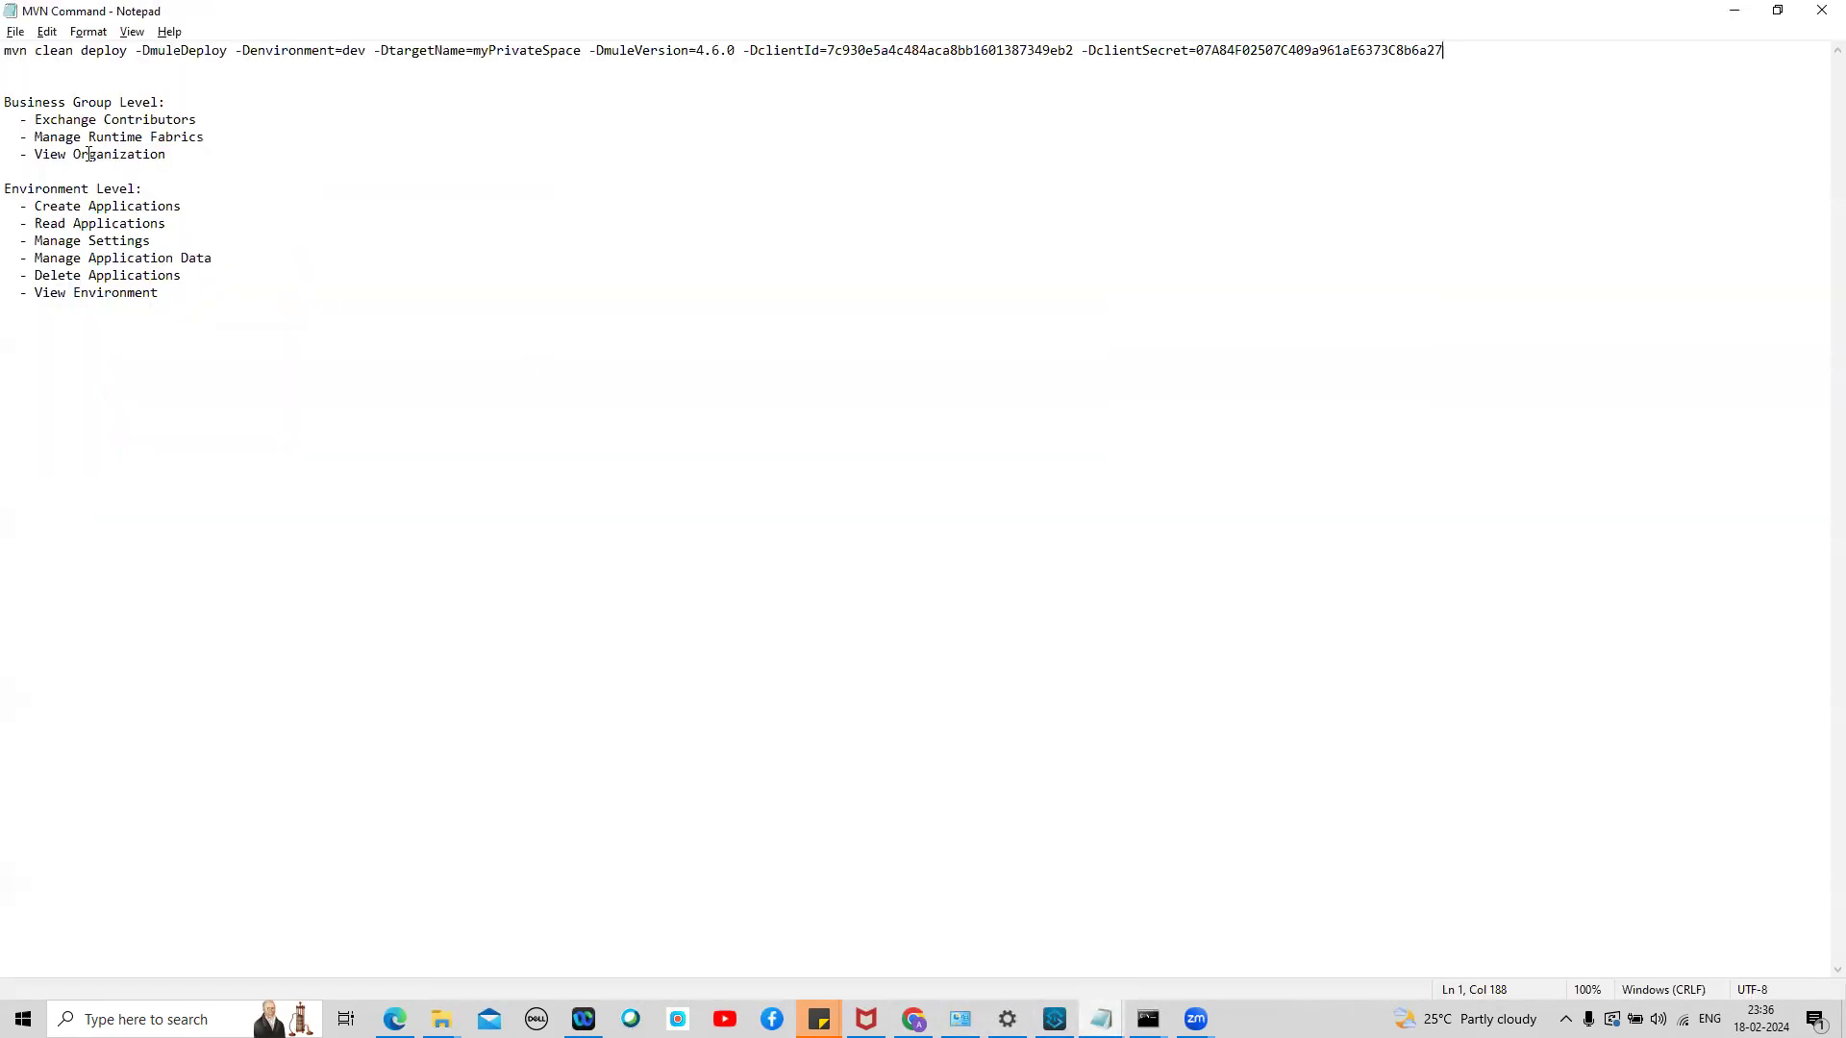
pyautogui.moveTo(5, 52); pyautogui.dragTo(127, 54)
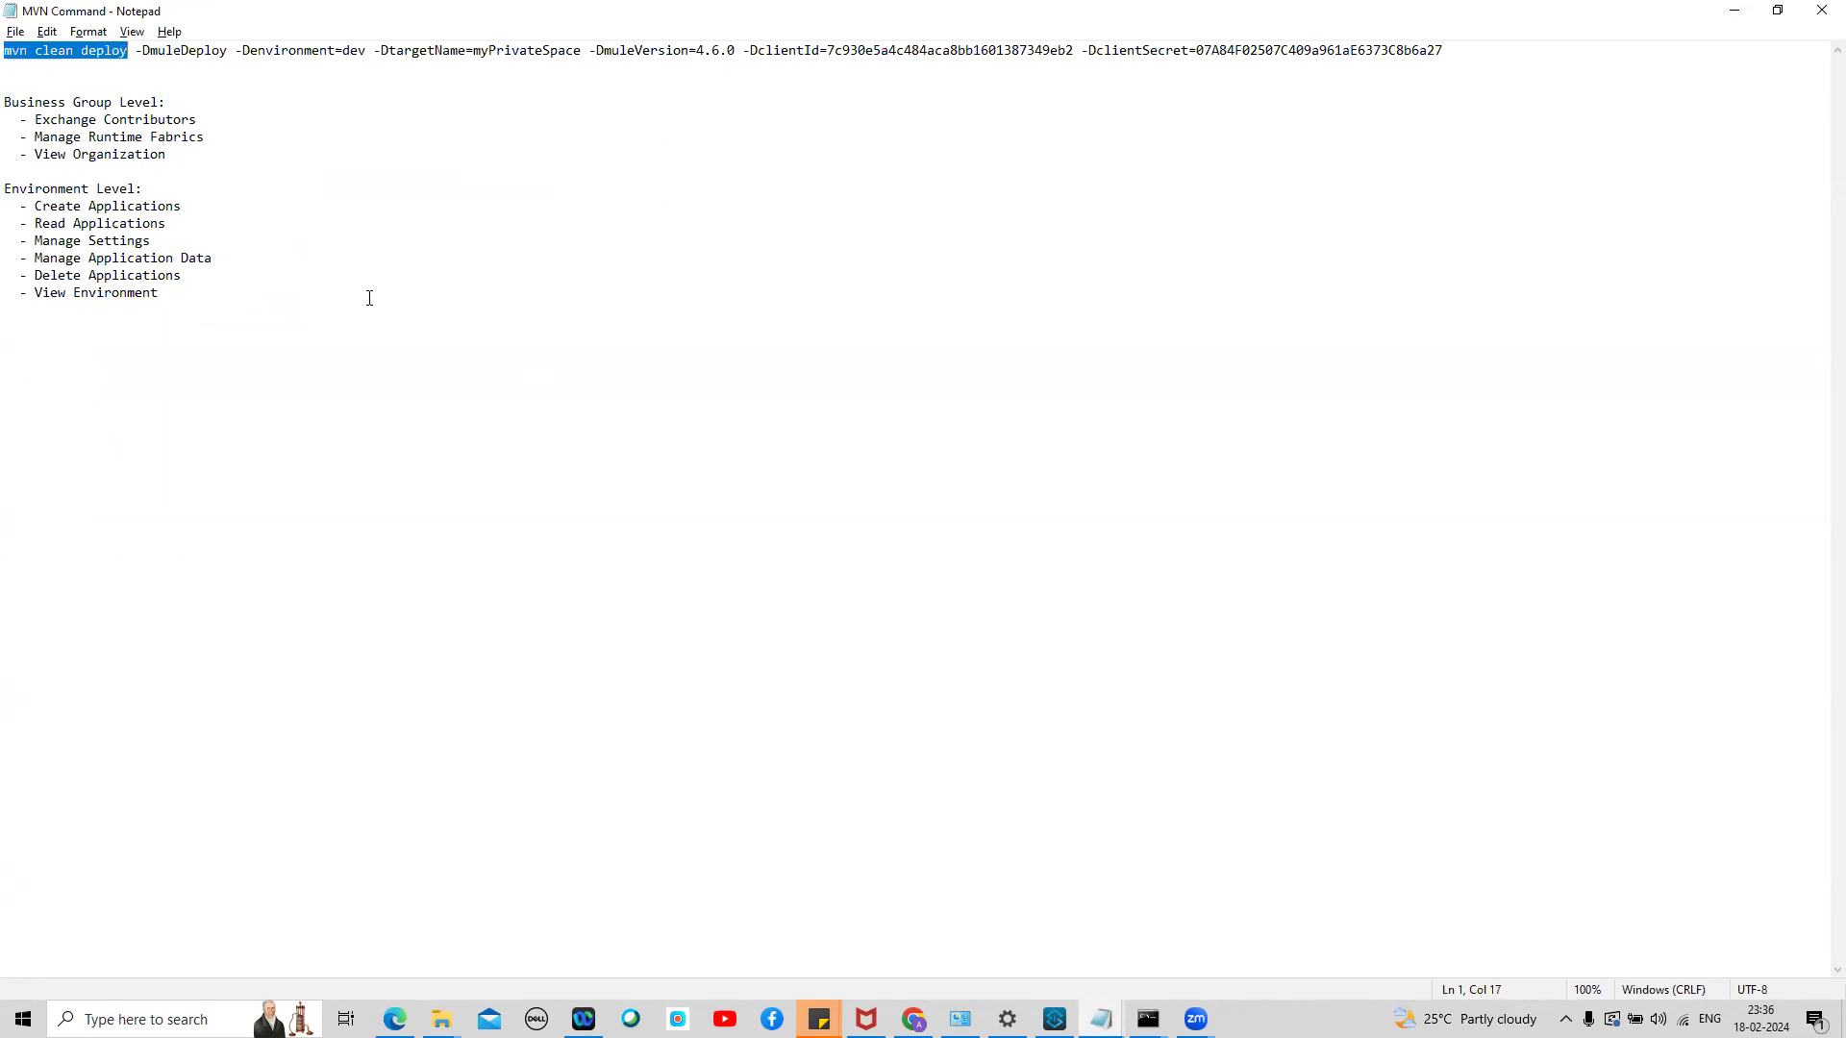
pyautogui.hotkey('alt', 'Tab')
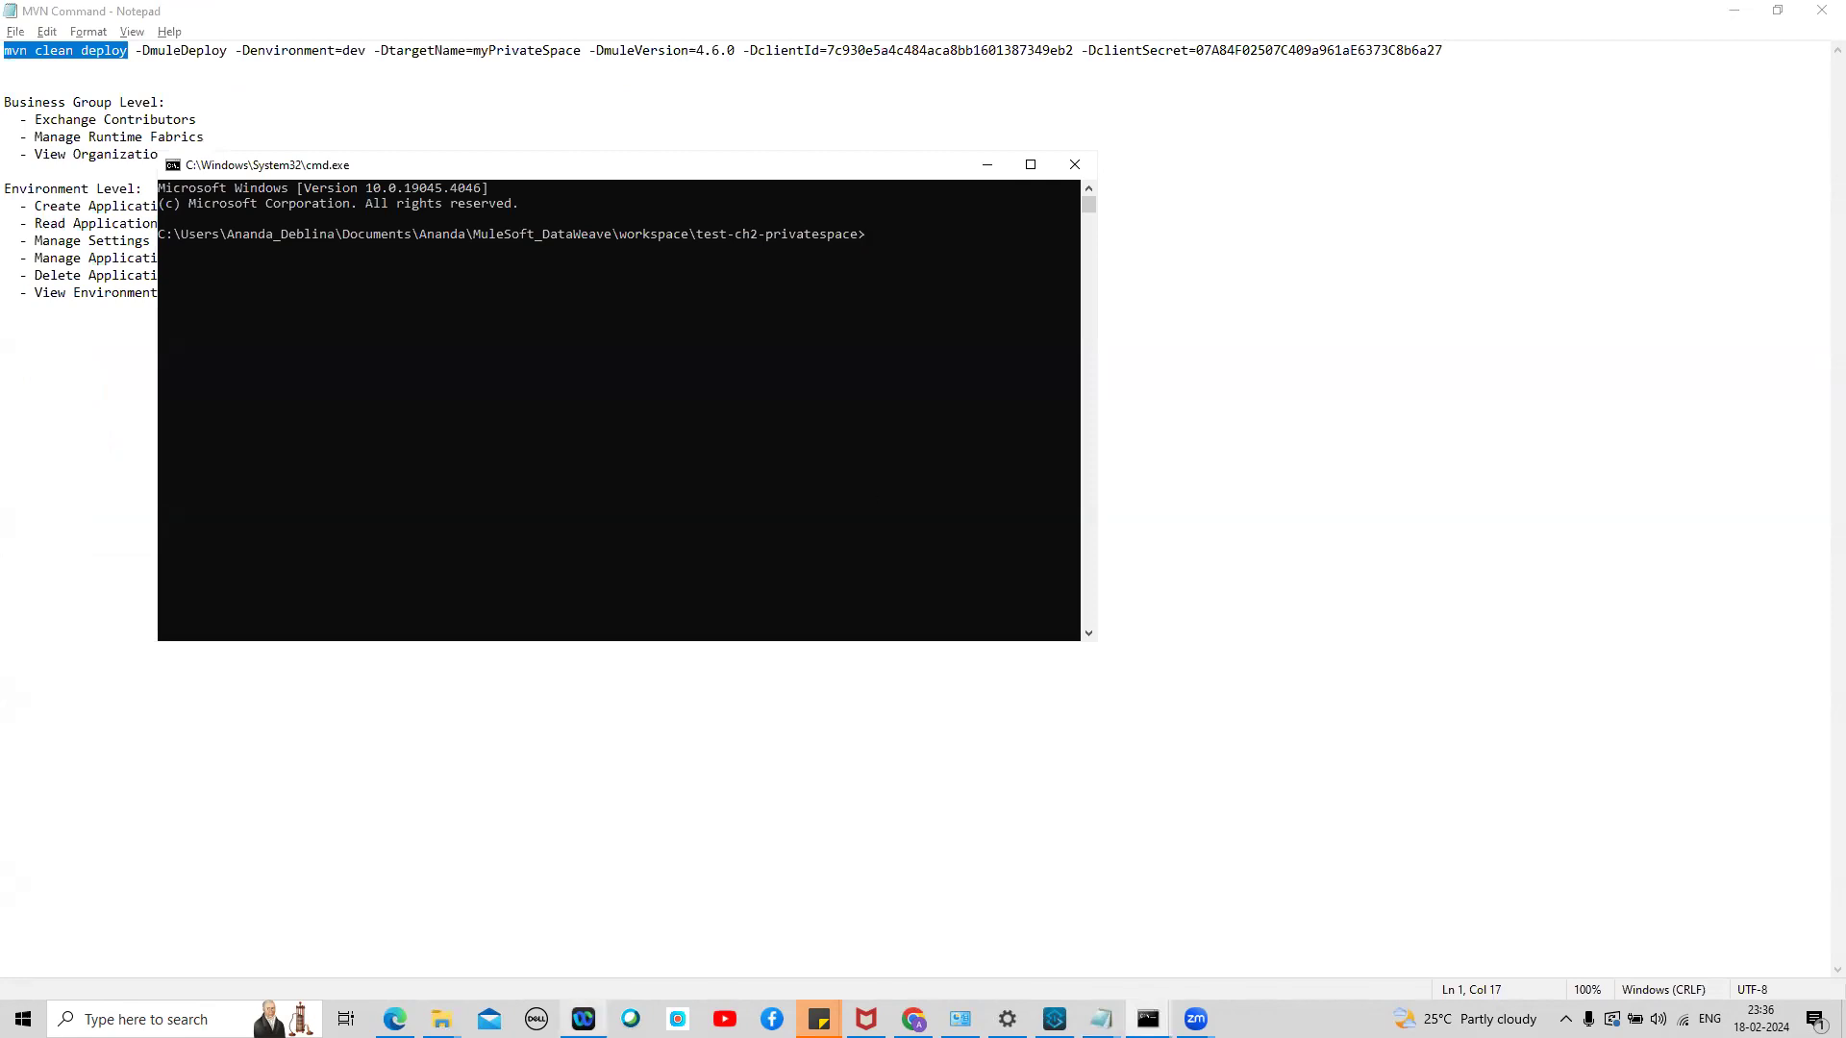
# Switch to Anypoint Platform in the browser and check the DEV environment's applications in Runtime Manager
pyautogui.click(914, 1019)
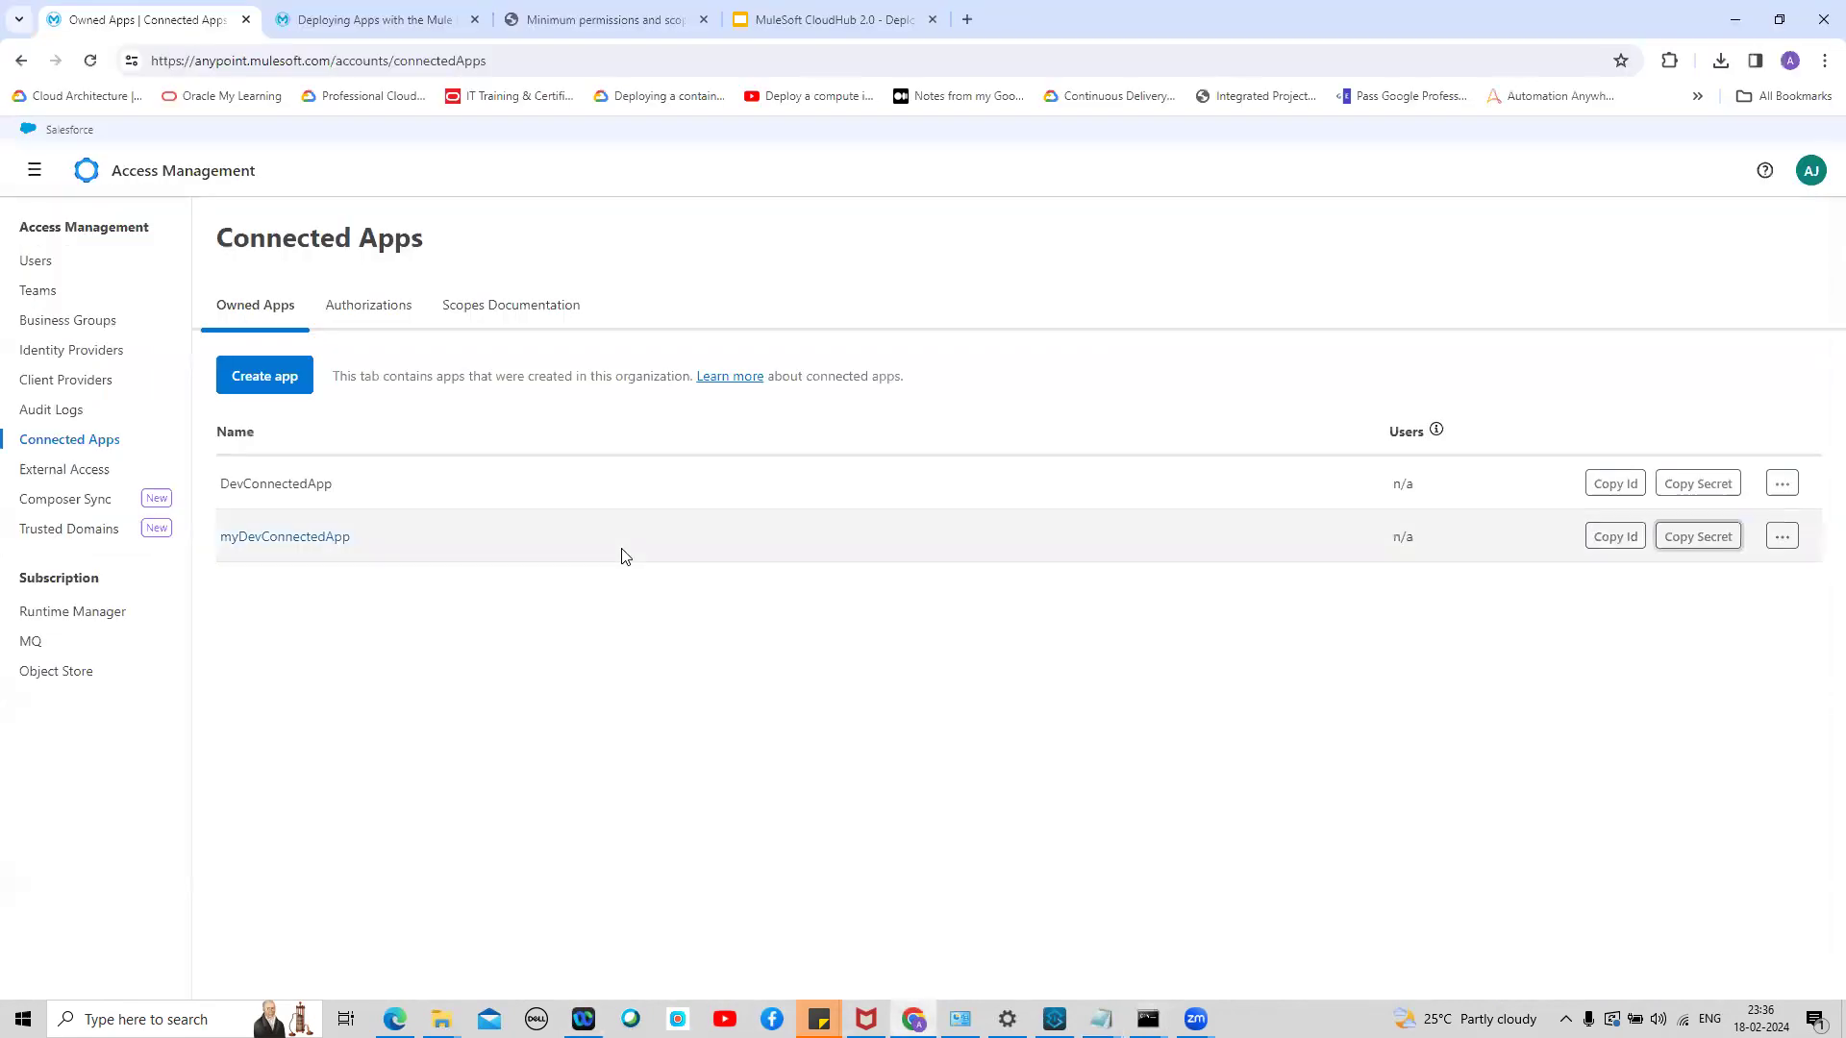
pyautogui.click(39, 179)
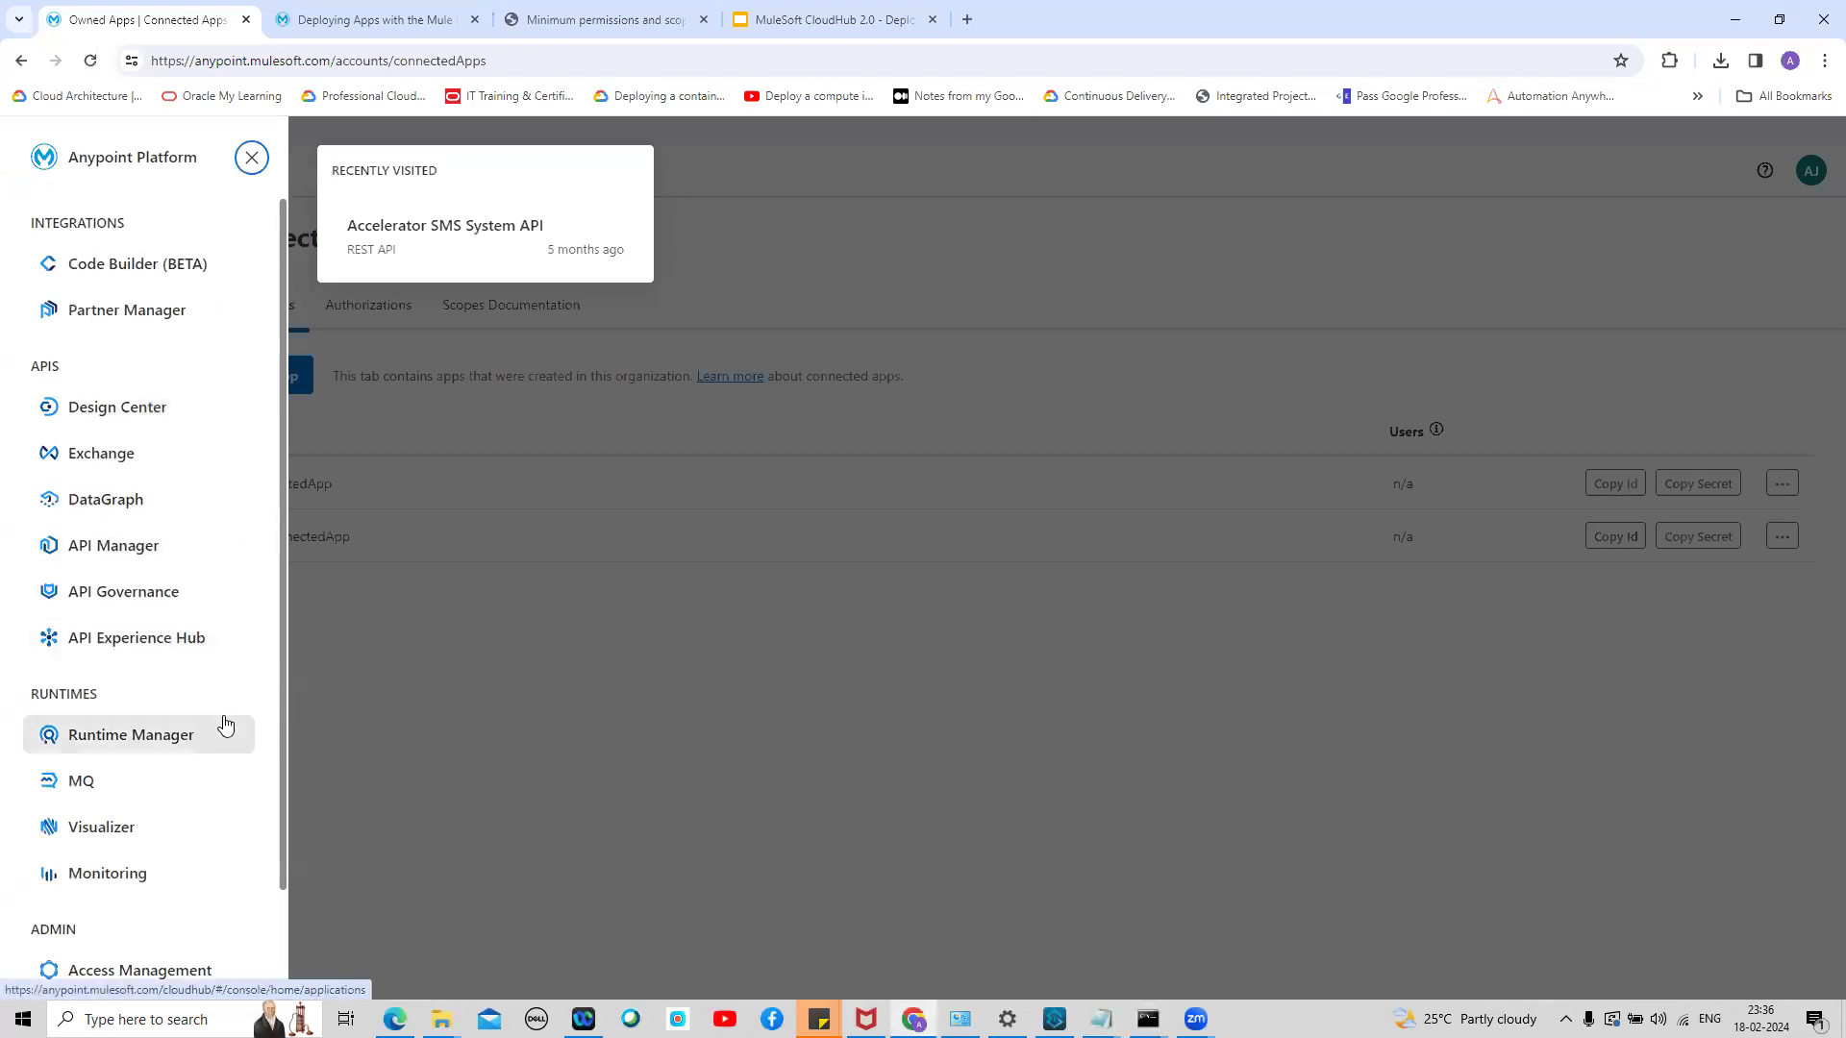
pyautogui.click(169, 739)
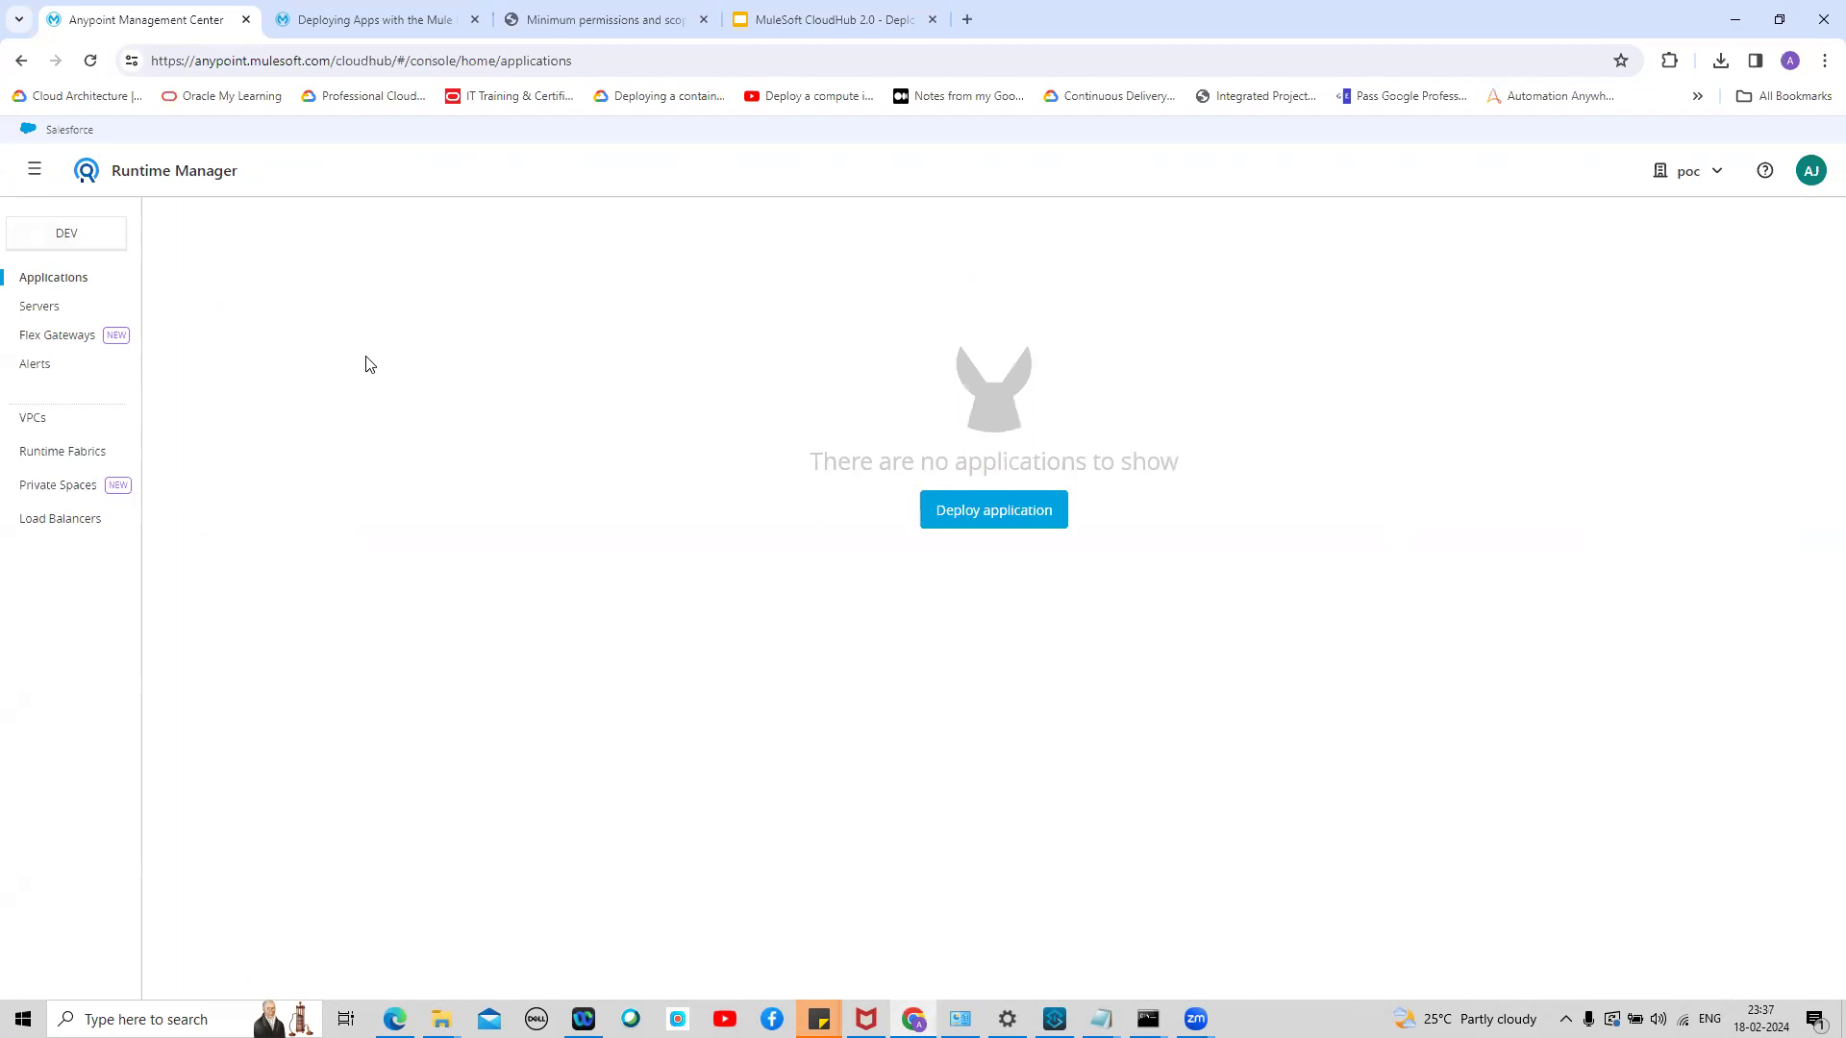
# Run mvn clean deploy from the project folder in the command prompt and review the build output
pyautogui.hotkey('alt', 'Tab')
pyautogui.write('mvn clean deploy')
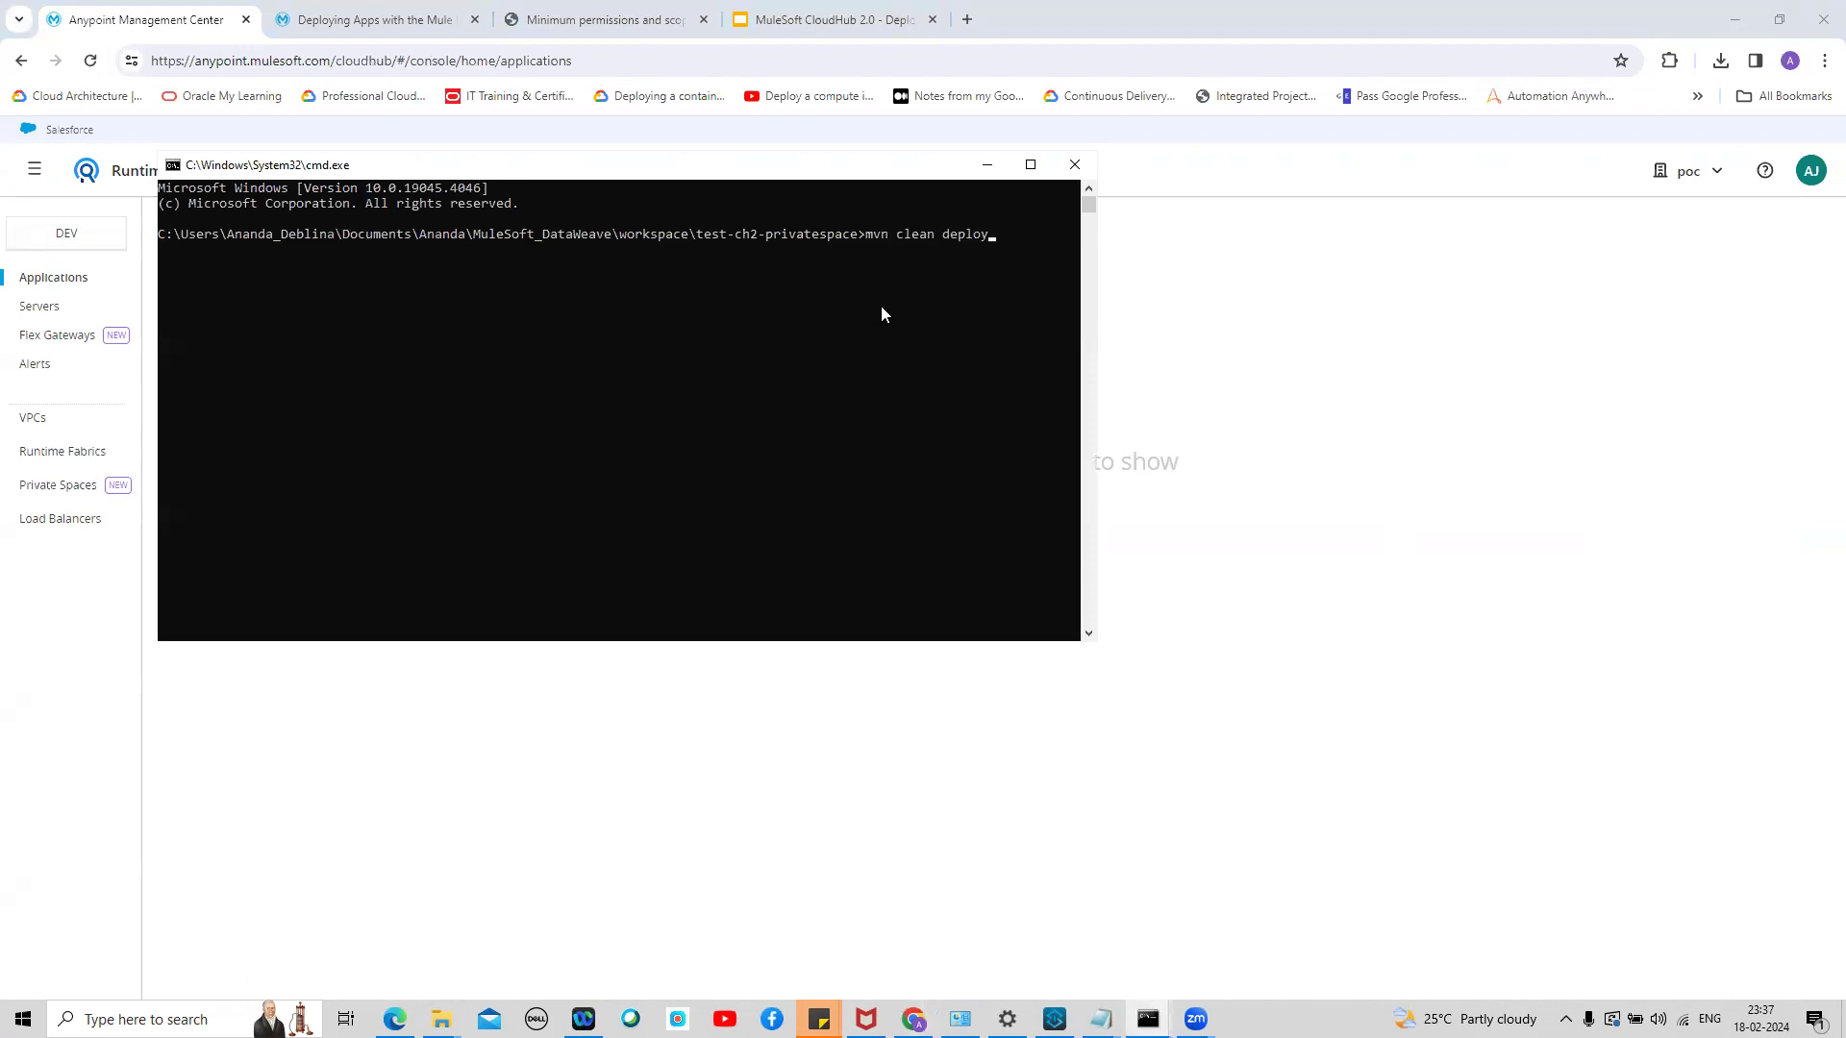
pyautogui.press('Return')
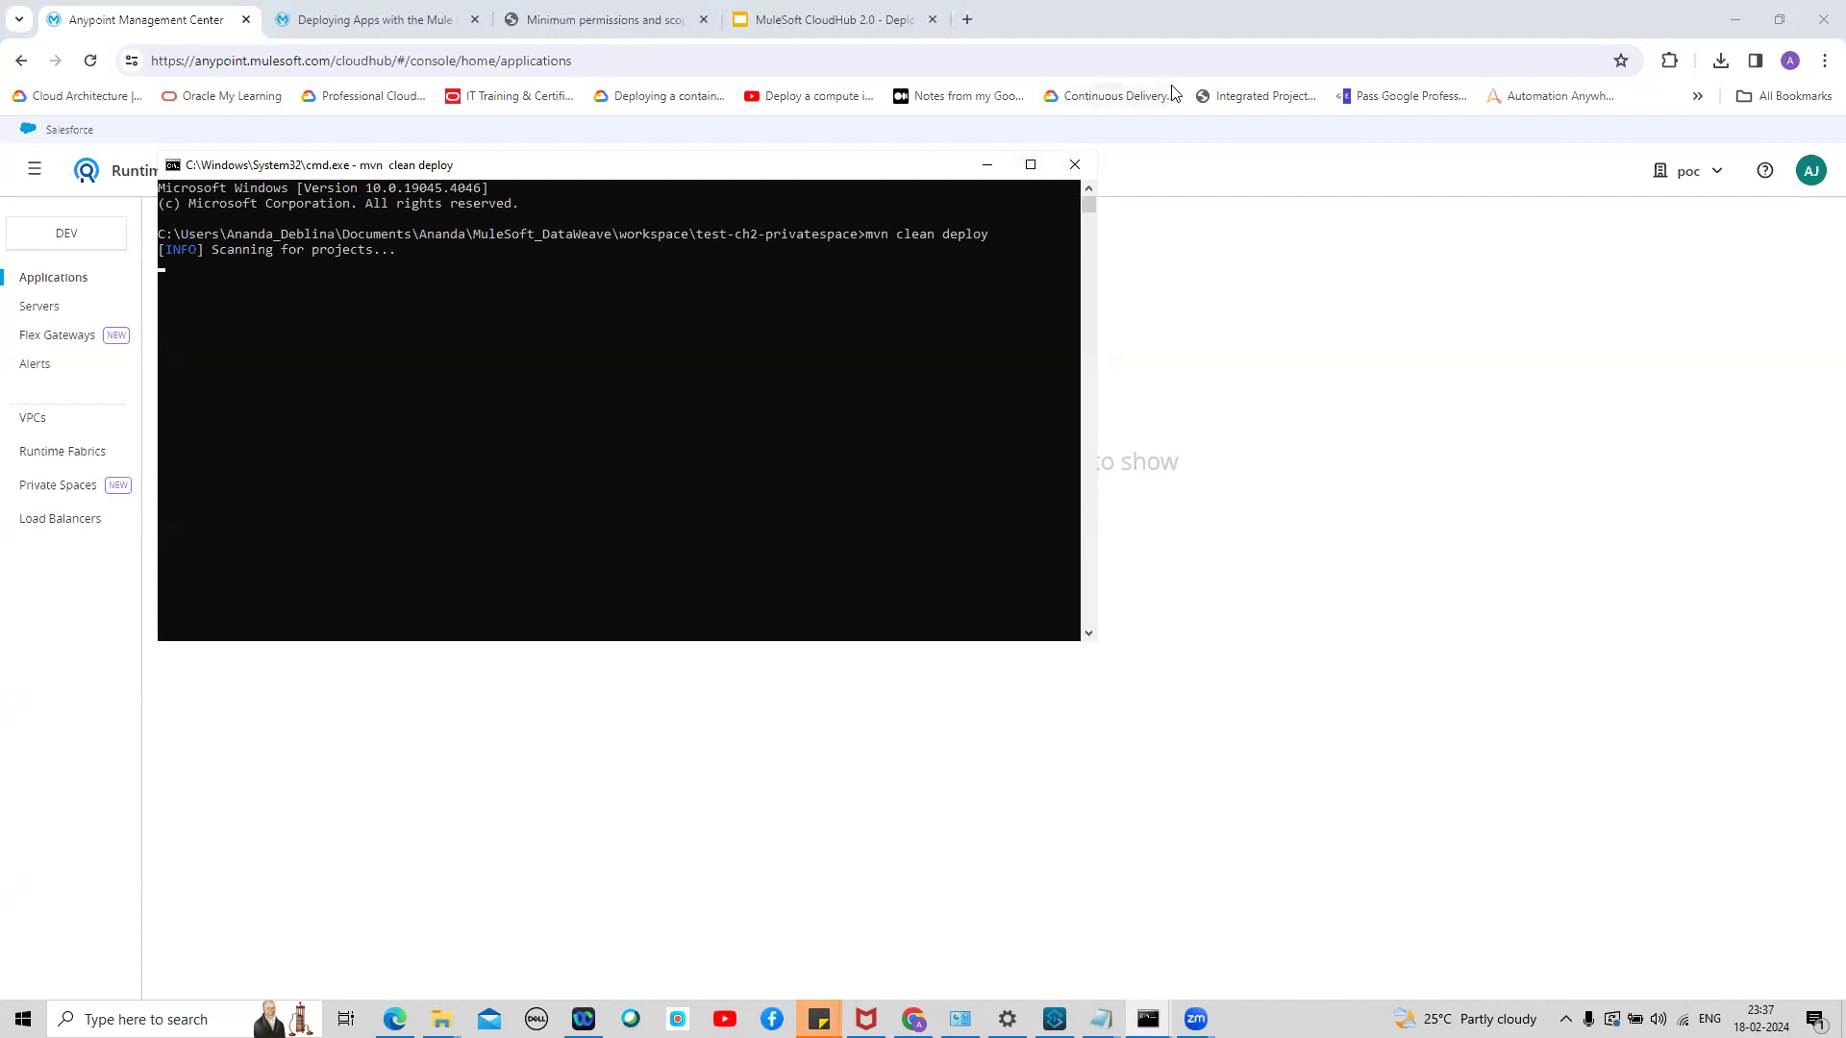
pyautogui.click(968, 191)
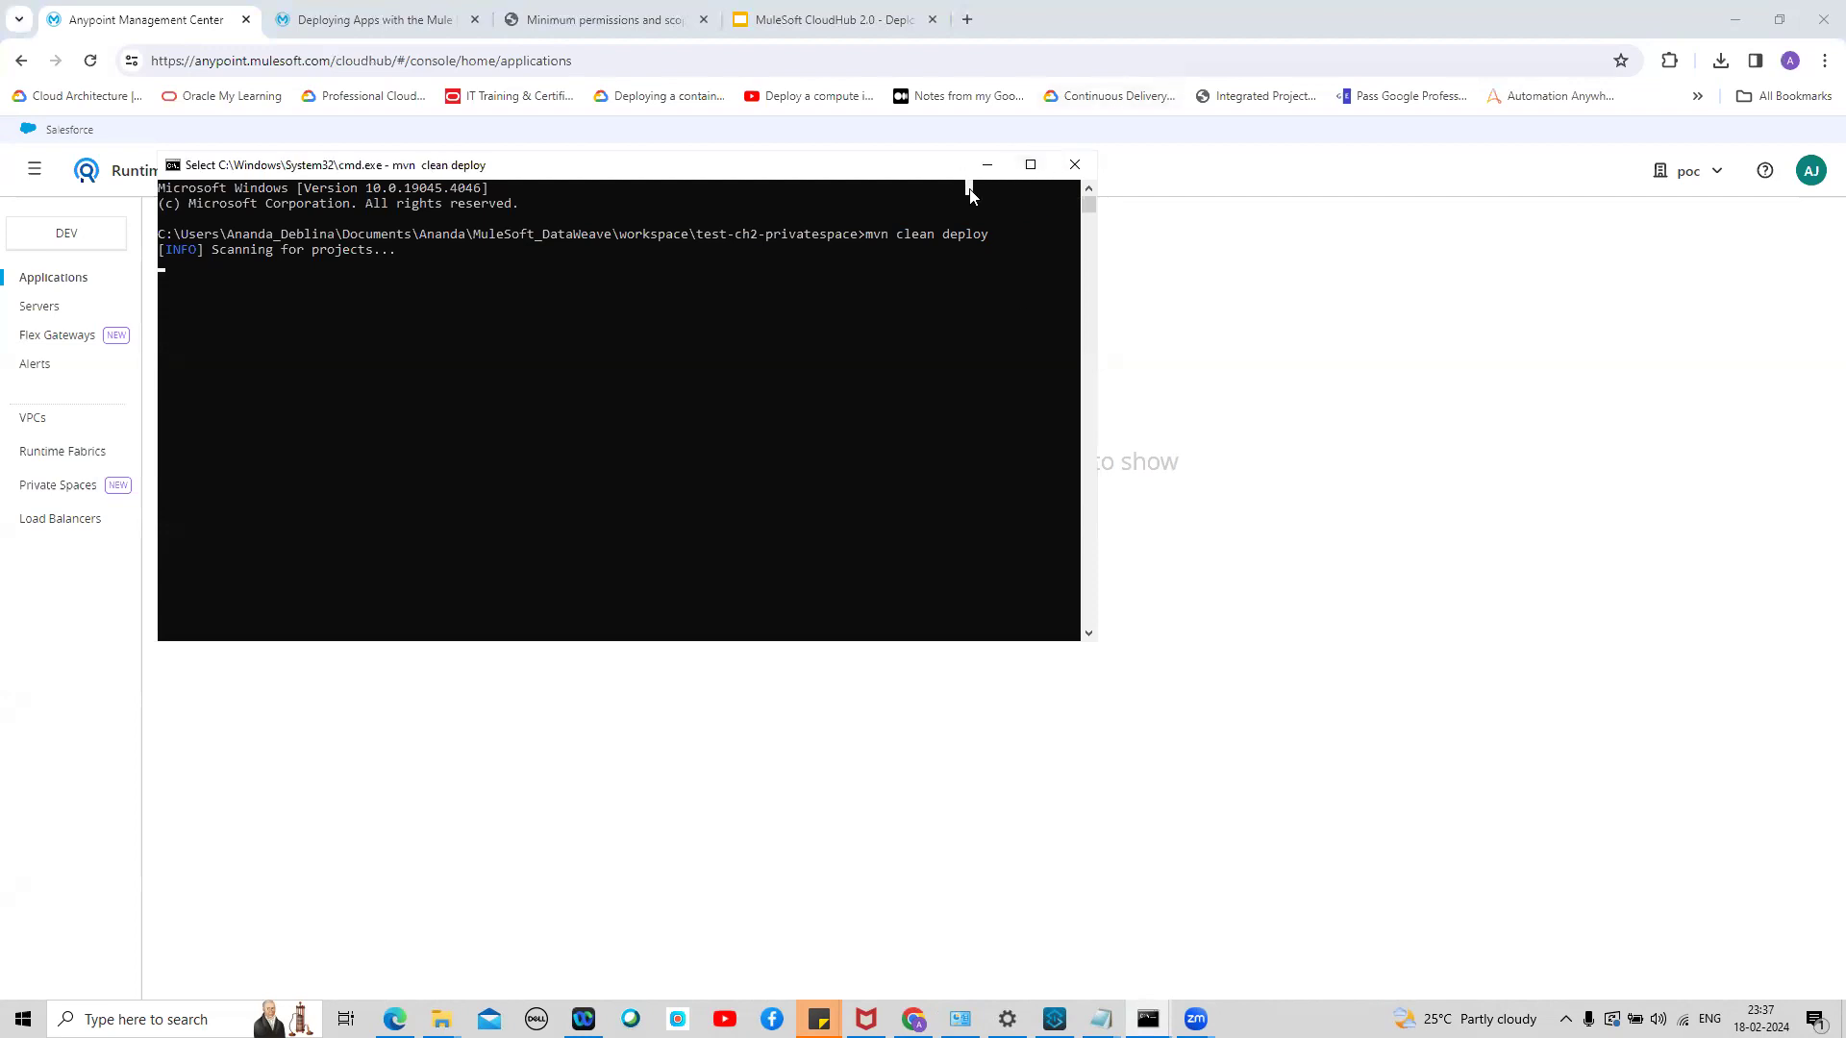
pyautogui.click(1144, 85)
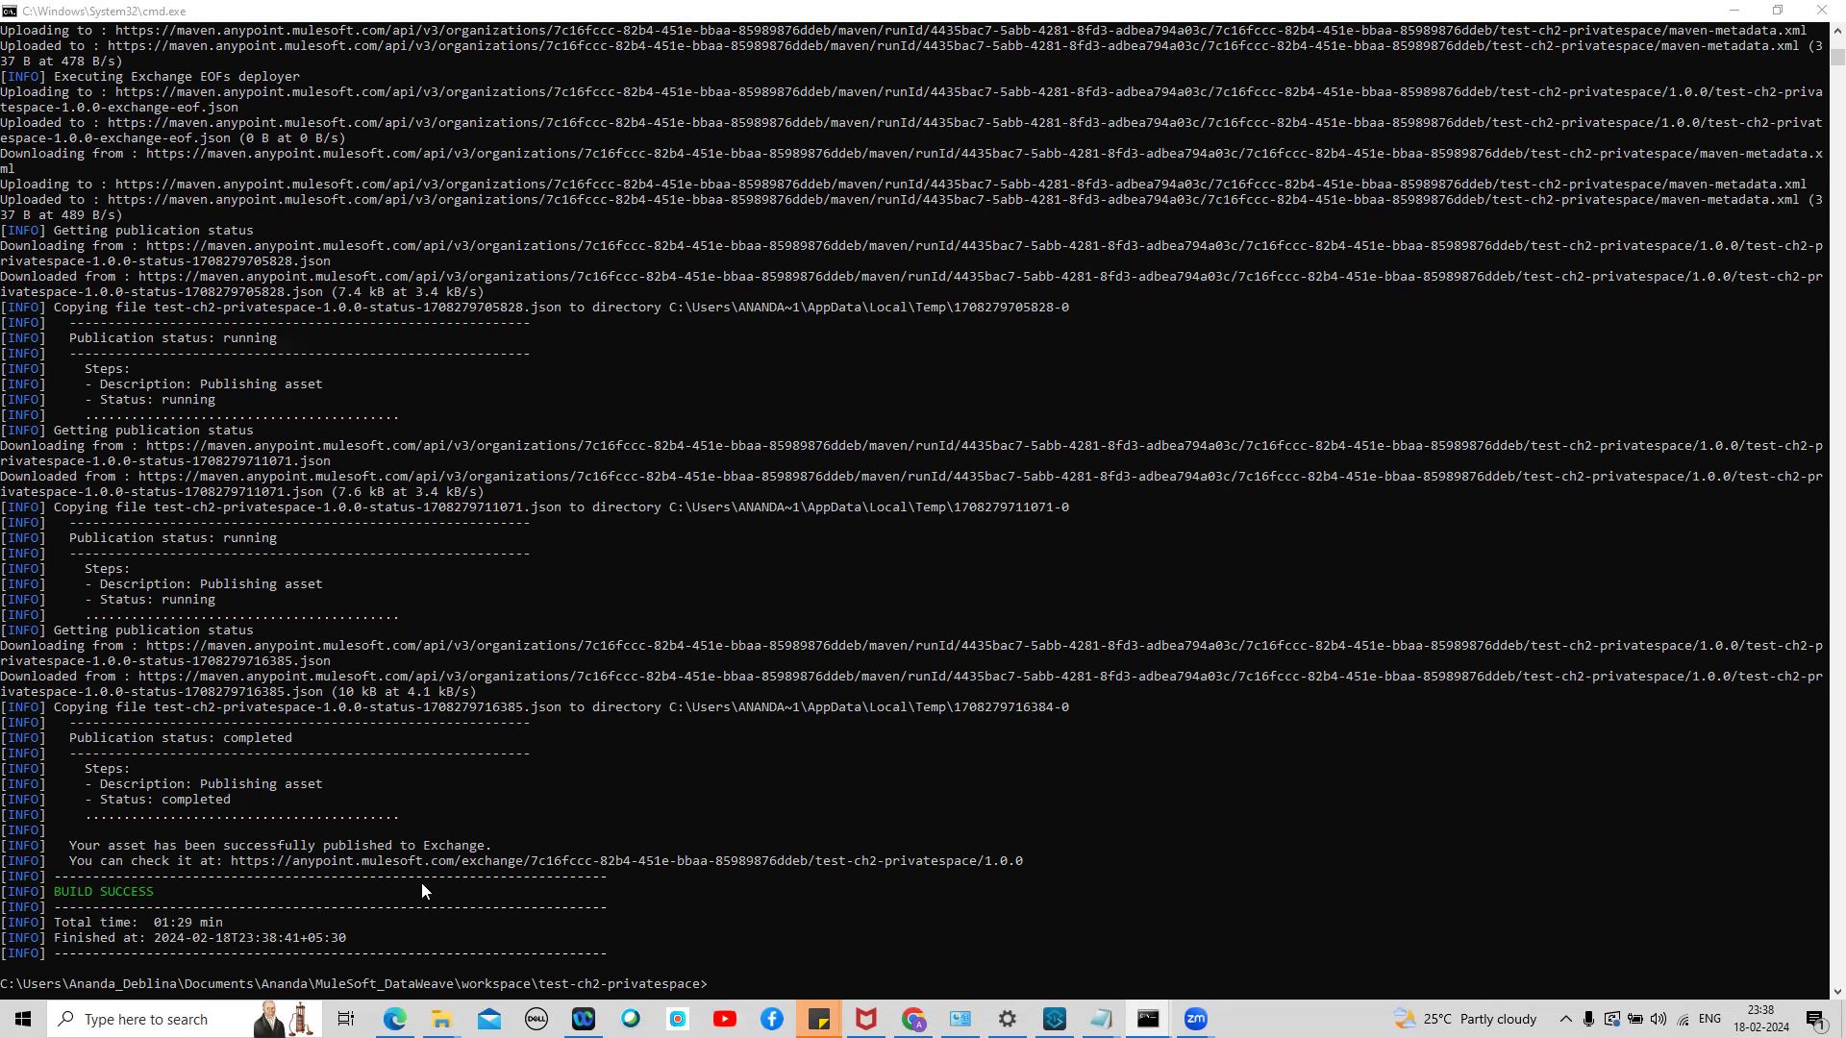
pyautogui.click(229, 858)
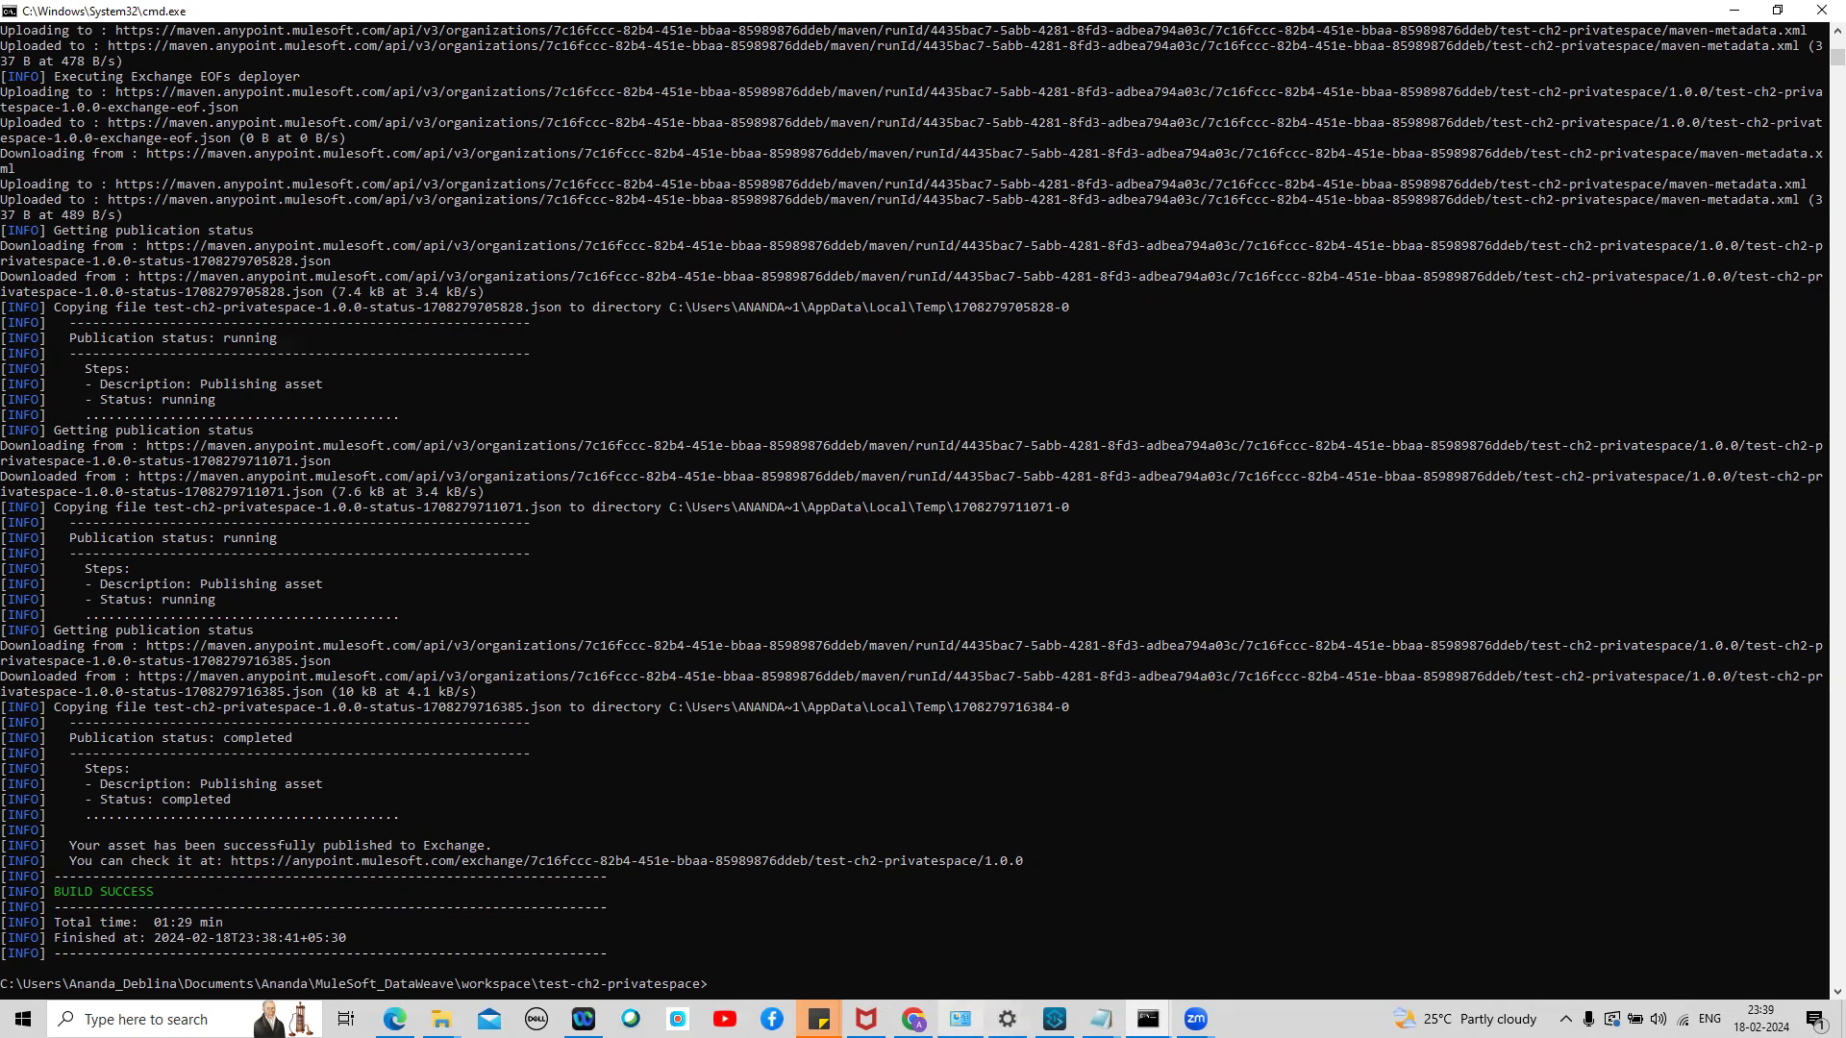
# Switch to Anypoint Platform in the browser, go from Runtime Manager to Exchange, and shrink the browser window
pyautogui.click(913, 1019)
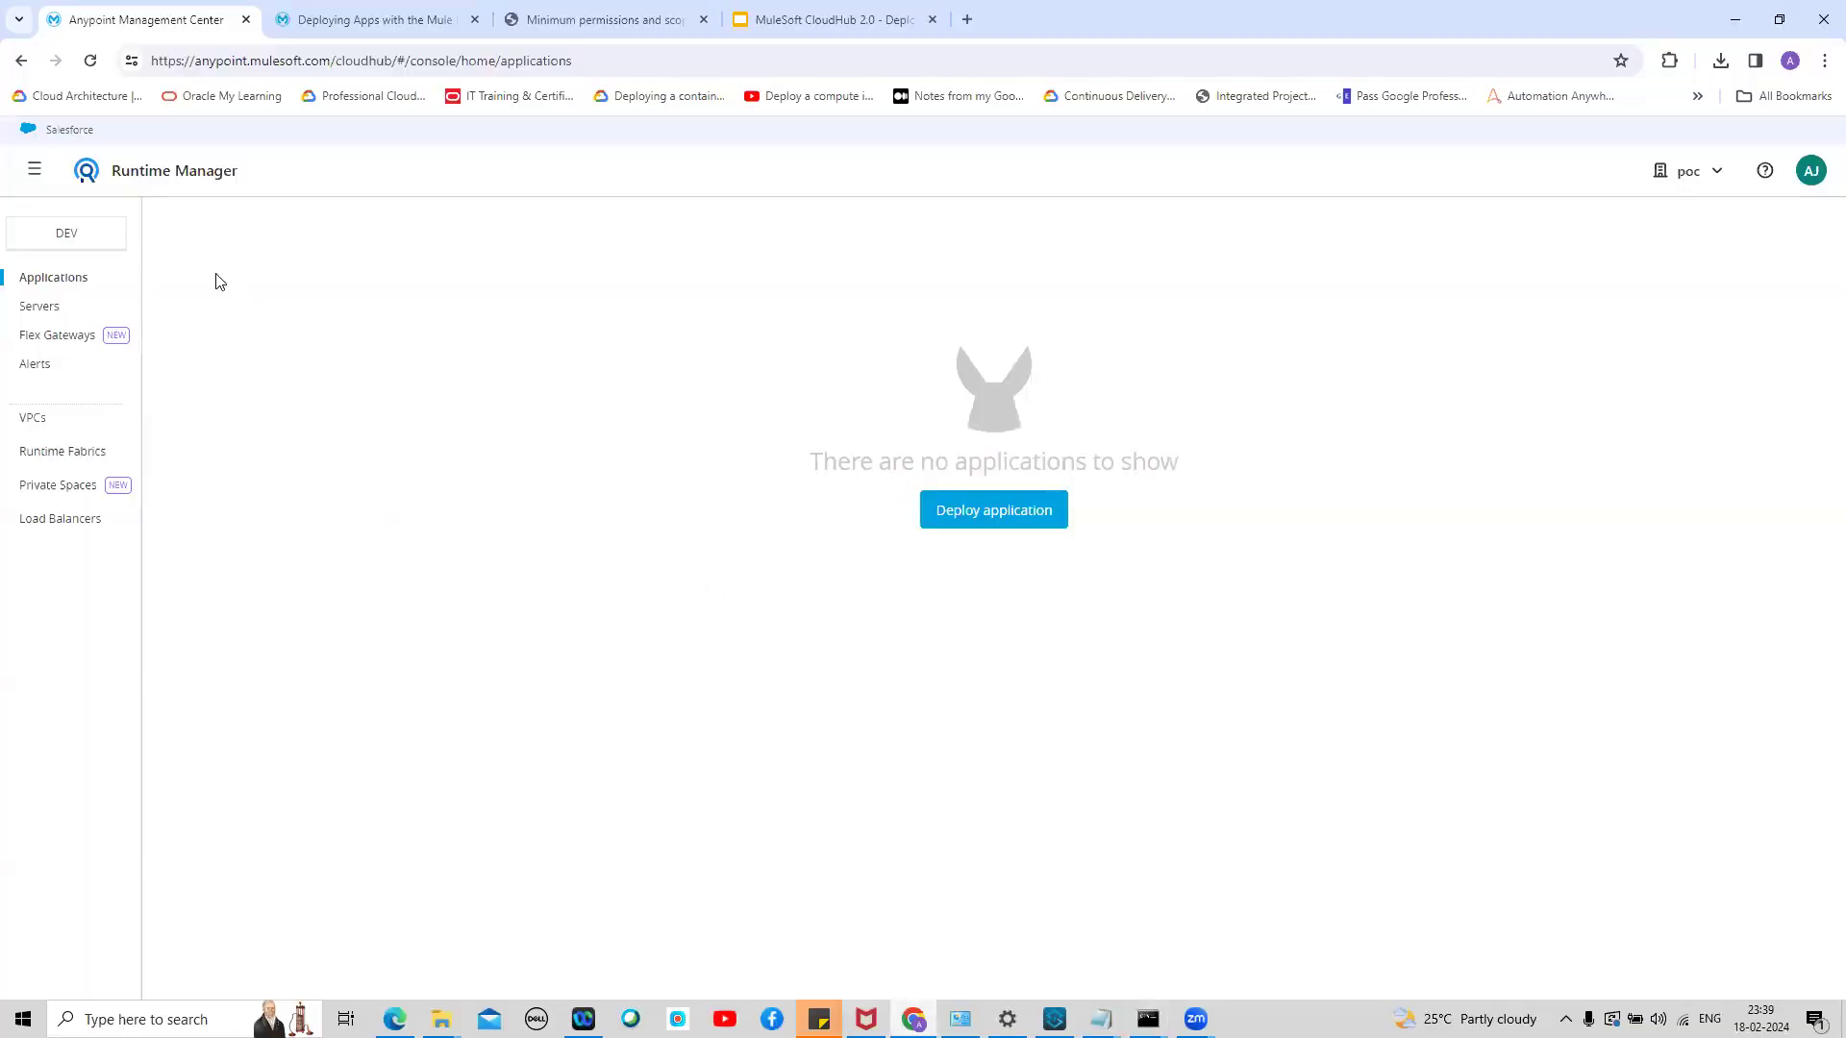
pyautogui.click(40, 177)
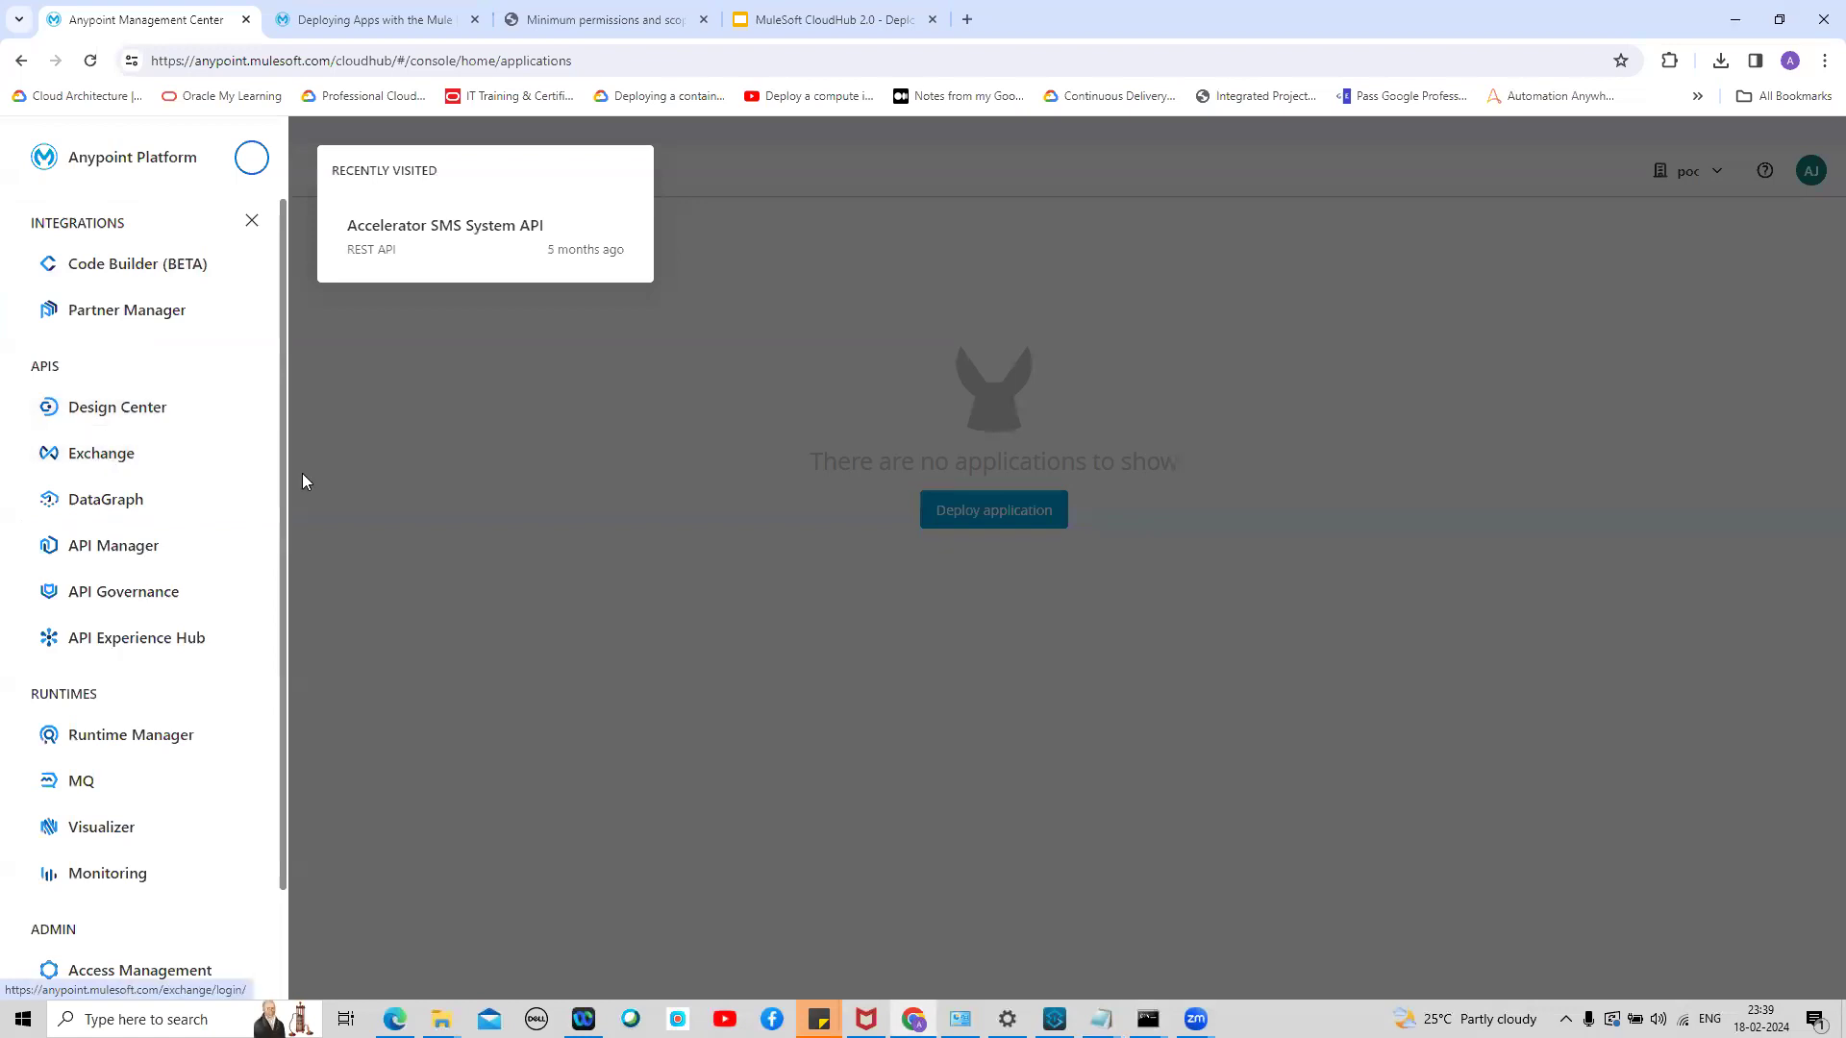
pyautogui.moveTo(284, 477); pyautogui.dragTo(281, 600)
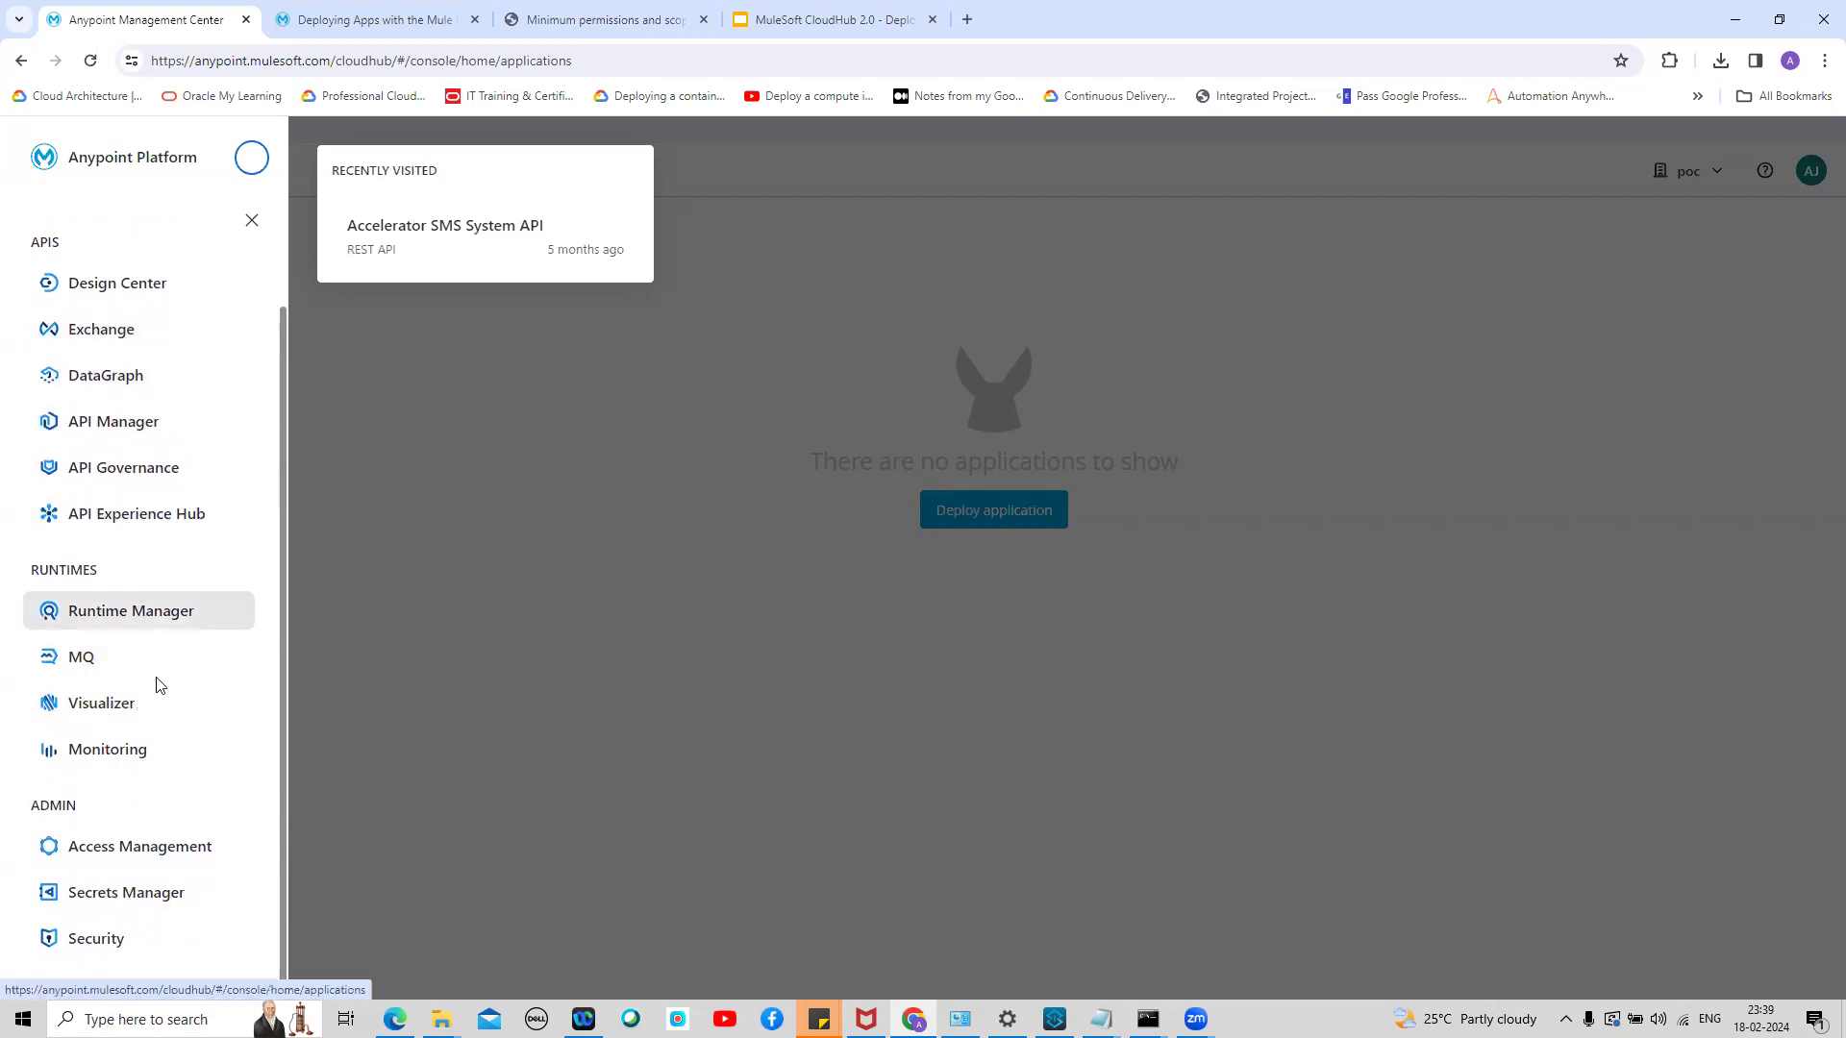
pyautogui.click(107, 344)
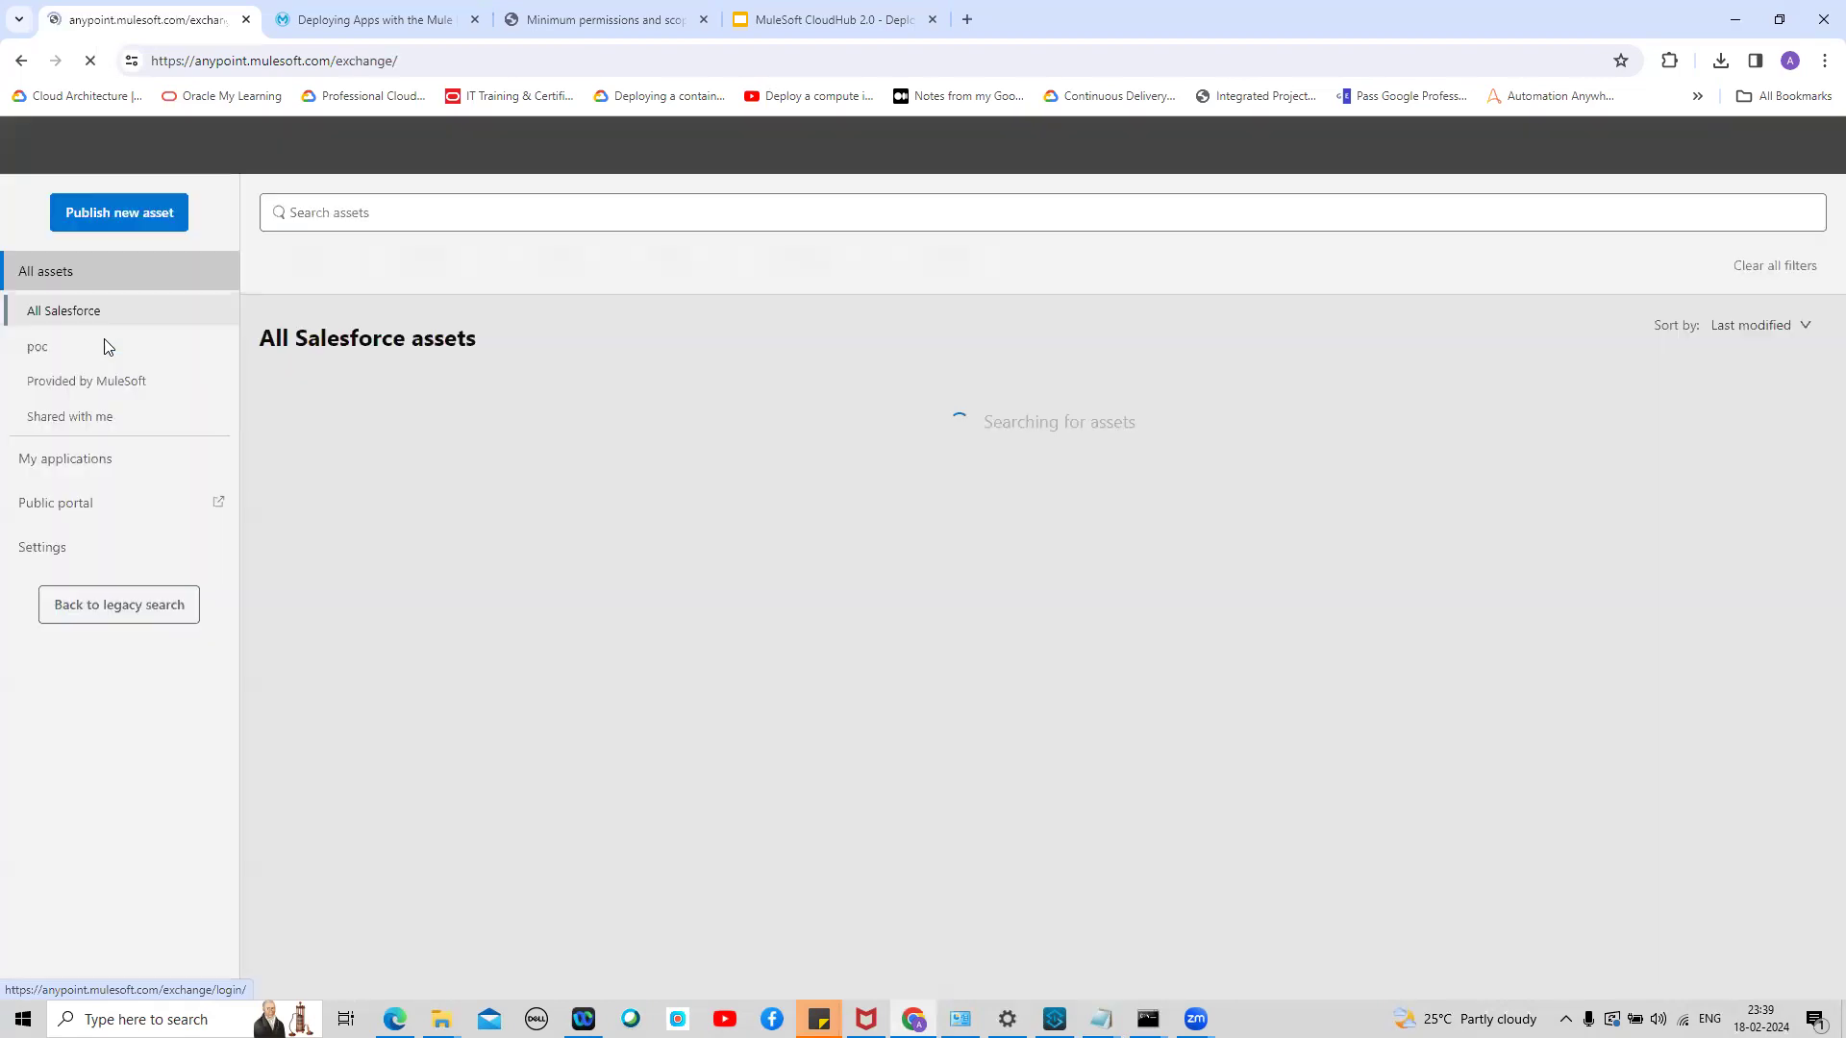
pyautogui.click(1781, 22)
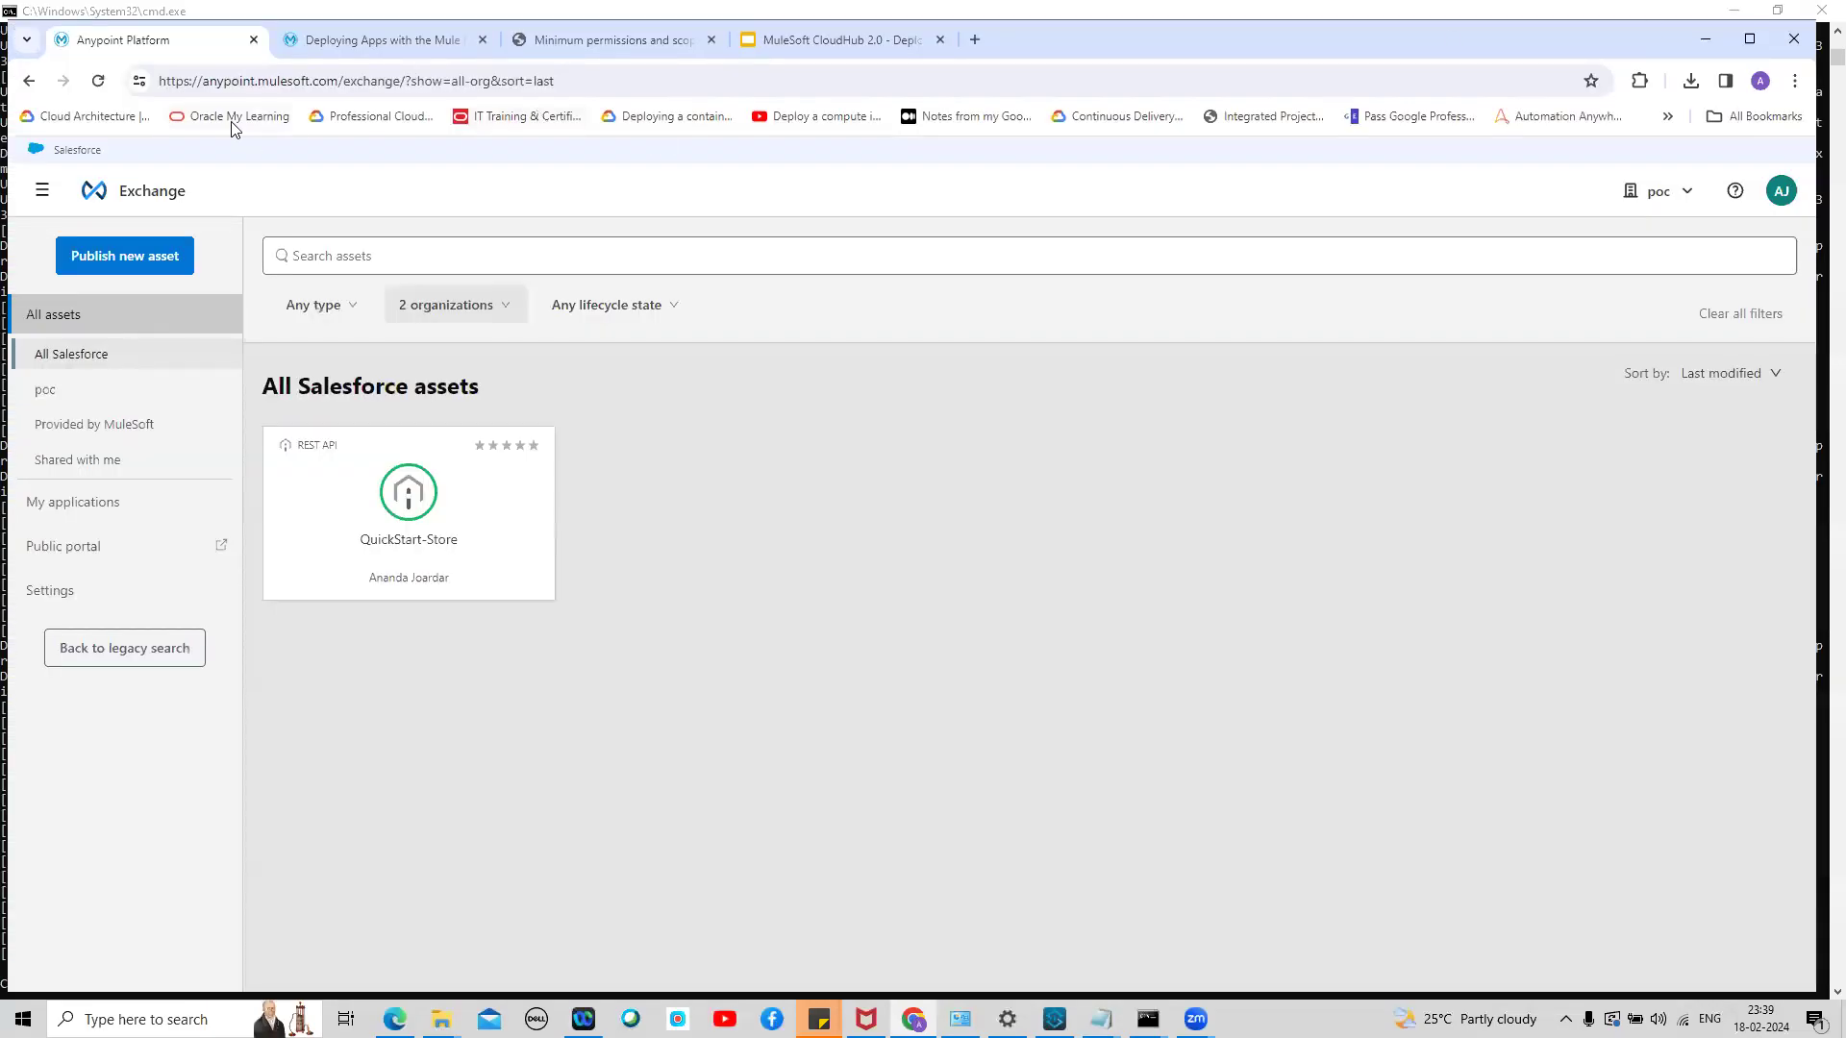
# Load the Exchange address with the query type=app&show=all&sort=last, and open the test-ch2-privatespace application asset in the maximized browser window
pyautogui.click(577, 86)
pyautogui.click(577, 87)
pyautogui.press('BackSpace')
pyautogui.press('BackSpace')
pyautogui.press('BackSpace')
pyautogui.press('BackSpace')
pyautogui.press('BackSpace')
pyautogui.press('BackSpace')
pyautogui.press('BackSpace')
pyautogui.press('BackSpace')
pyautogui.press('BackSpace')
pyautogui.press('BackSpace')
pyautogui.press('BackSpace')
pyautogui.press('BackSpace')
pyautogui.press('BackSpace')
pyautogui.press('BackSpace')
pyautogui.press('BackSpace')
pyautogui.press('BackSpace')
pyautogui.press('BackSpace')
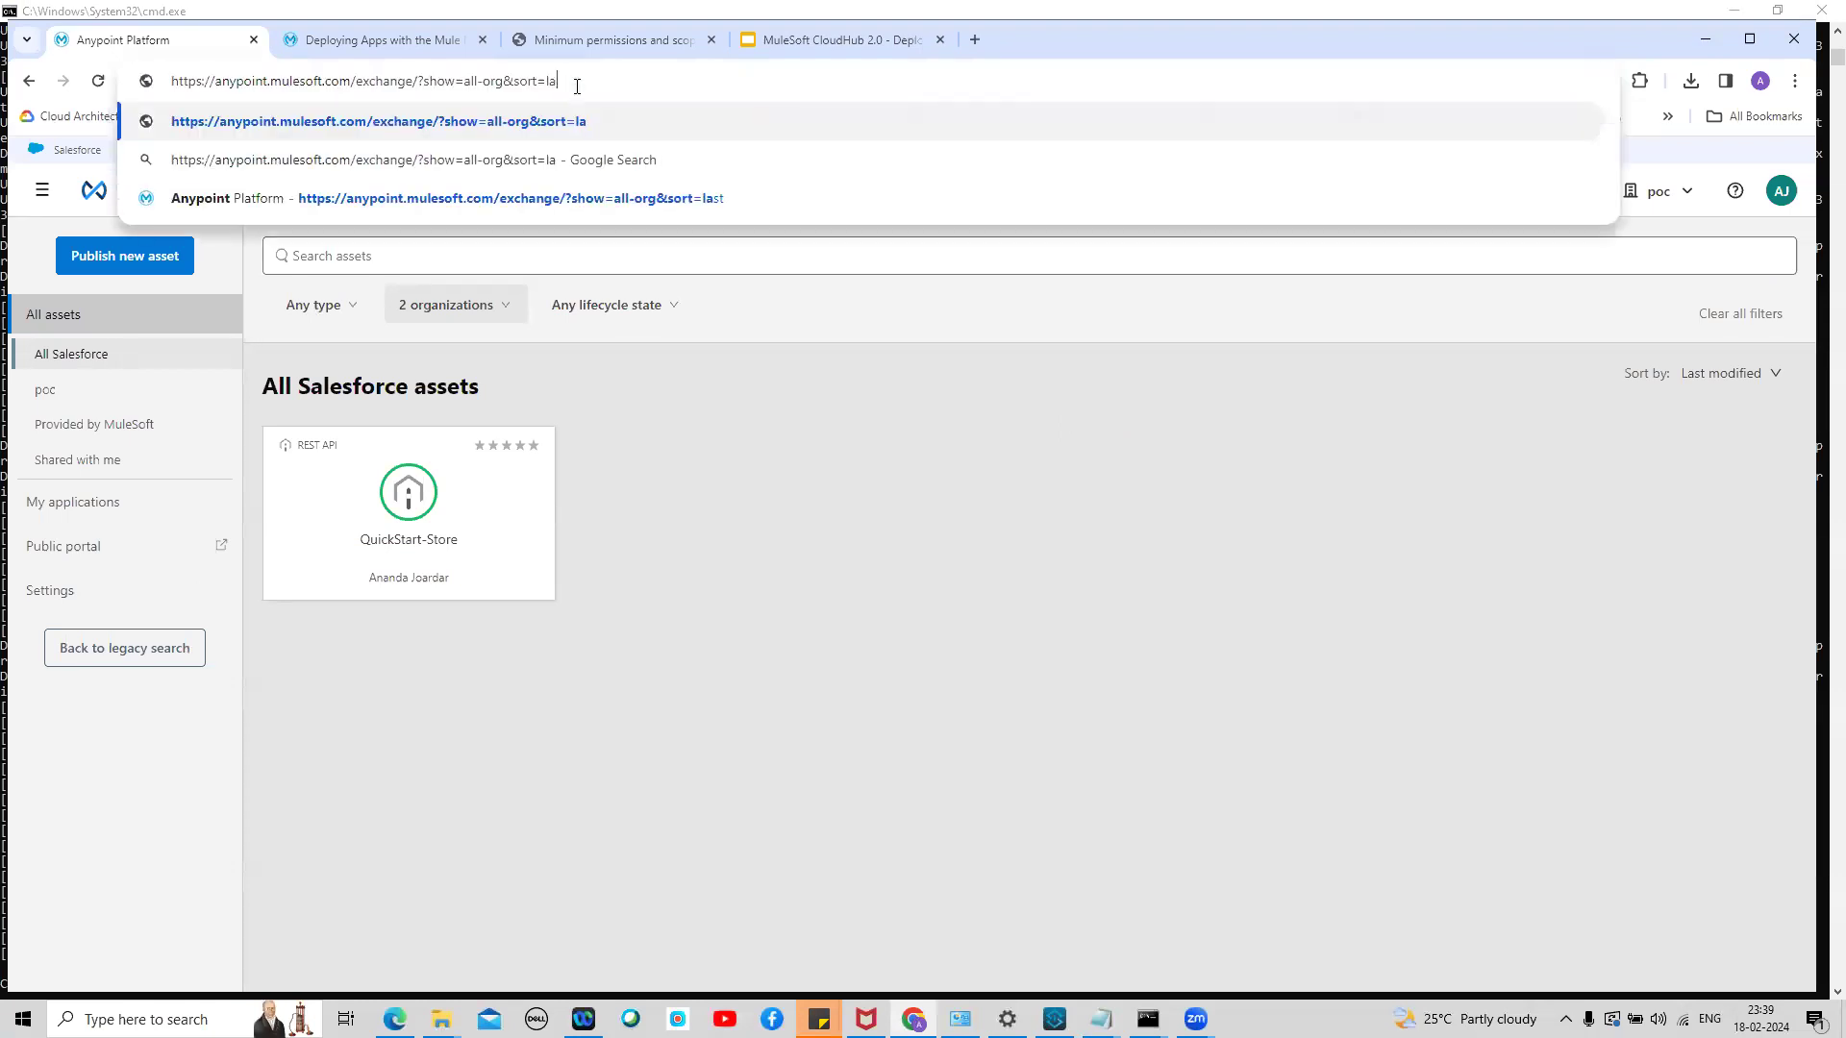
pyautogui.press('BackSpace')
pyautogui.press('BackSpace')
pyautogui.press('BackSpace')
pyautogui.press('BackSpace')
pyautogui.press('BackSpace')
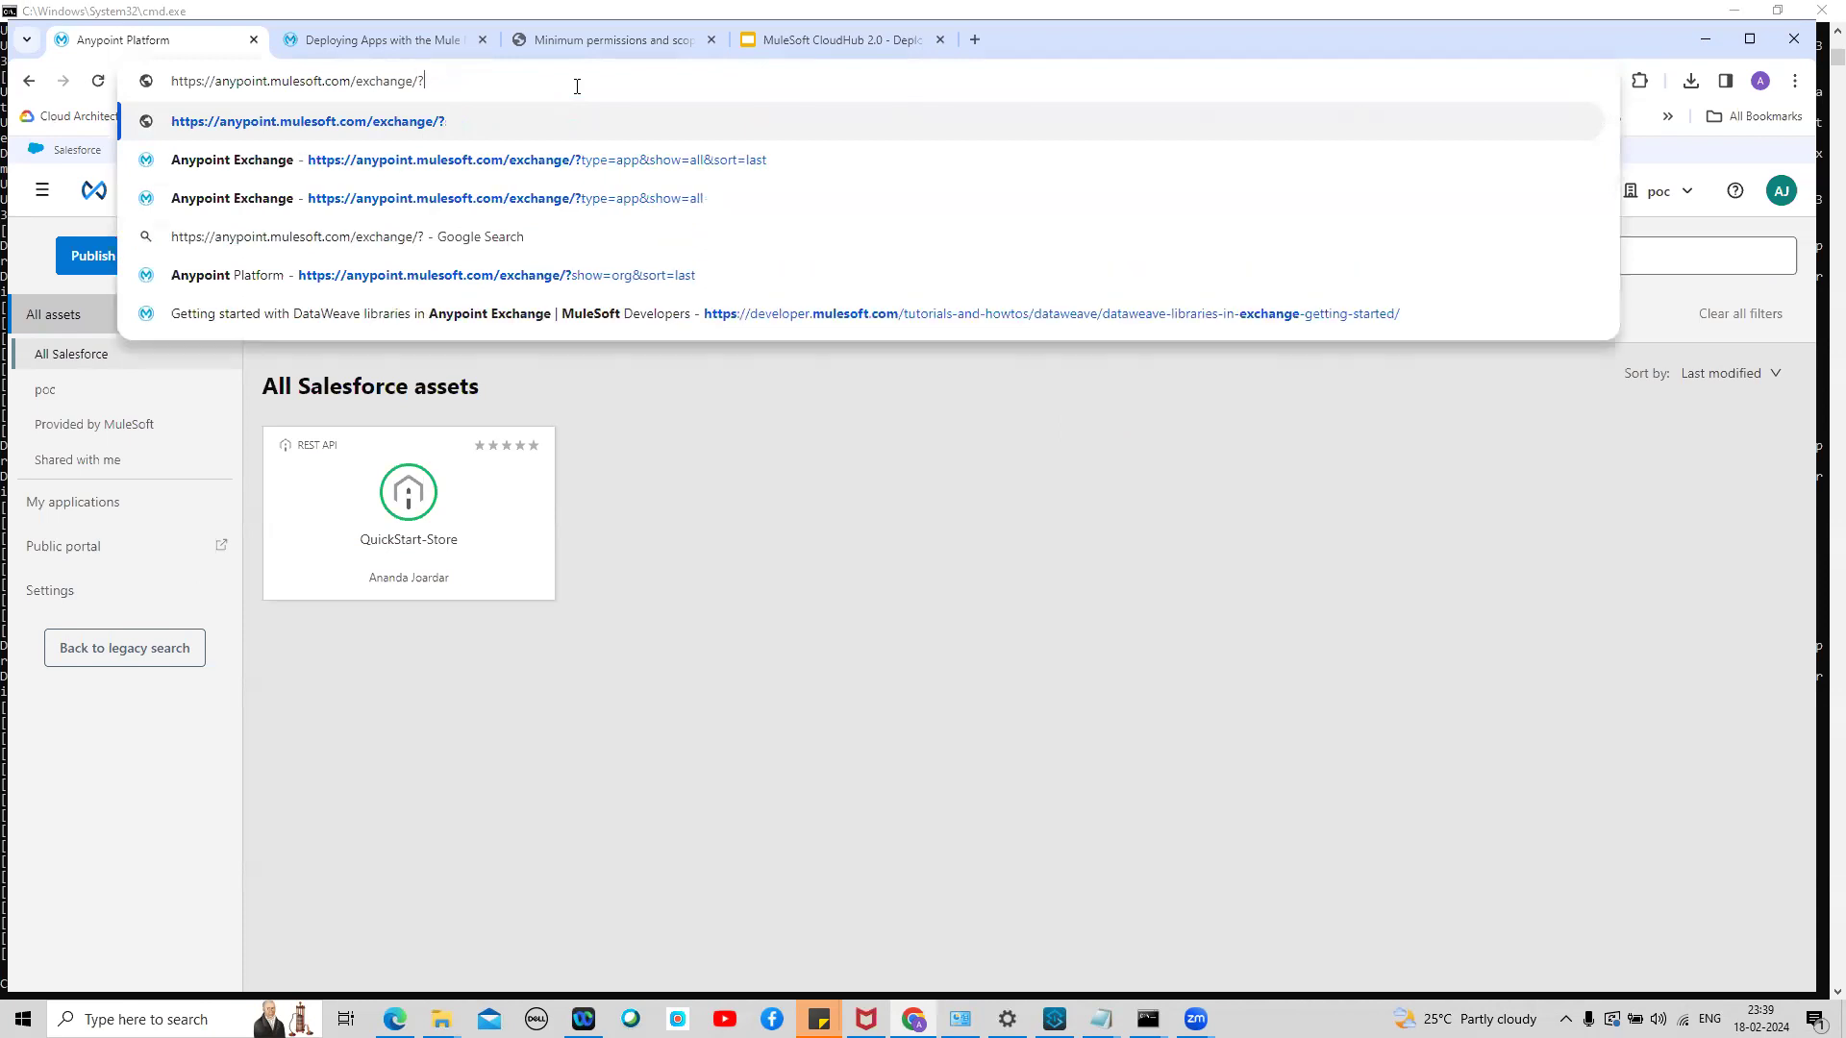
pyautogui.write('type=app')
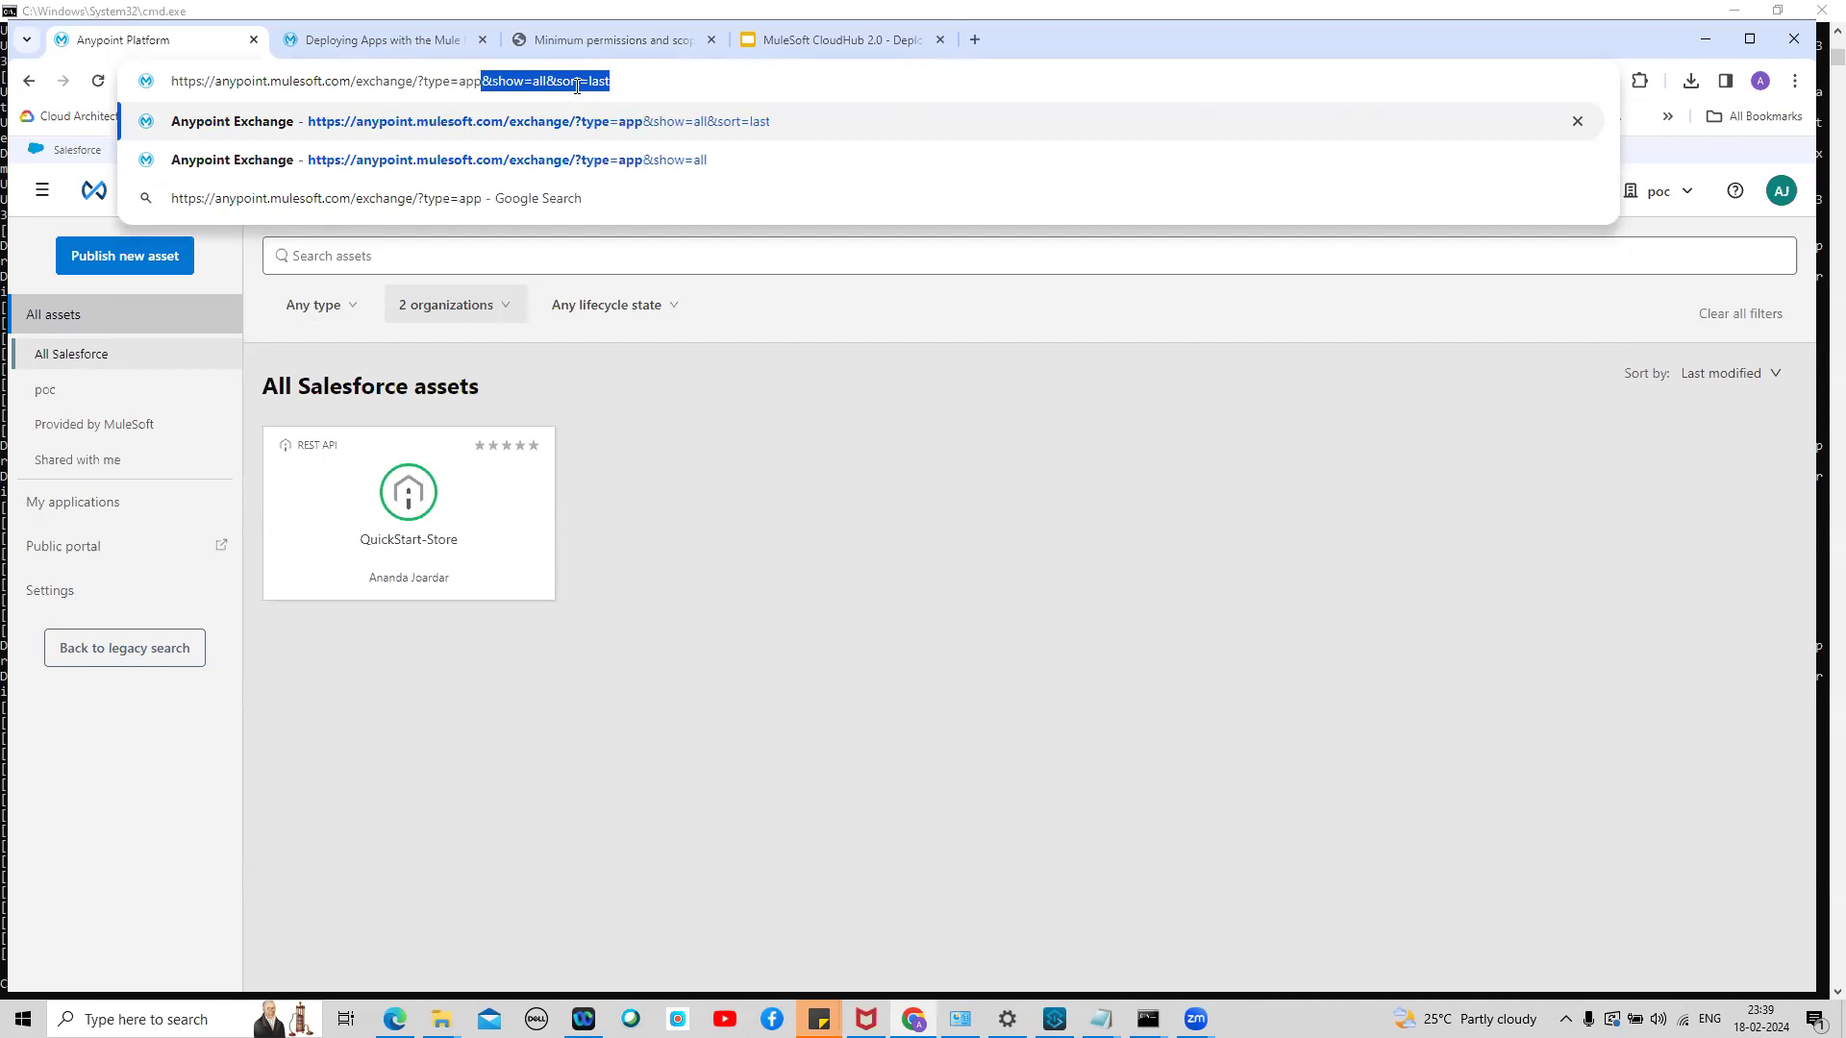
pyautogui.write('&sh')
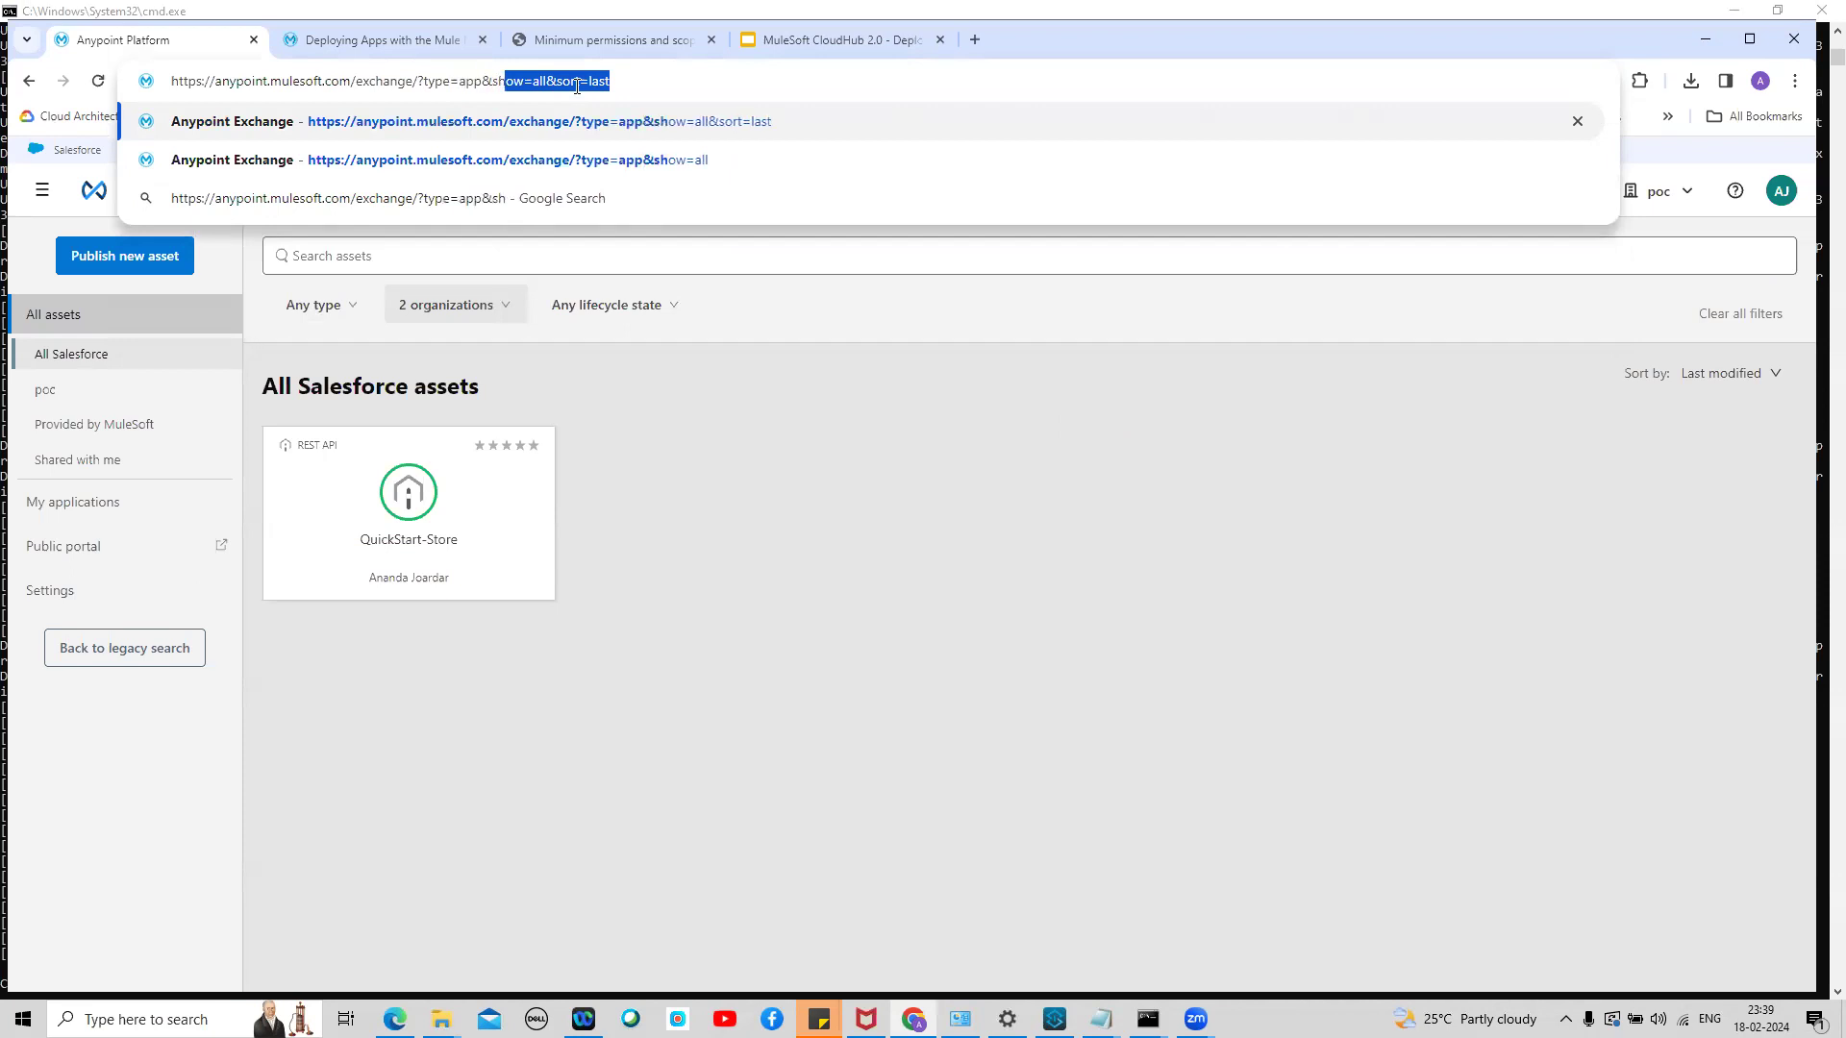
pyautogui.write('ow=all')
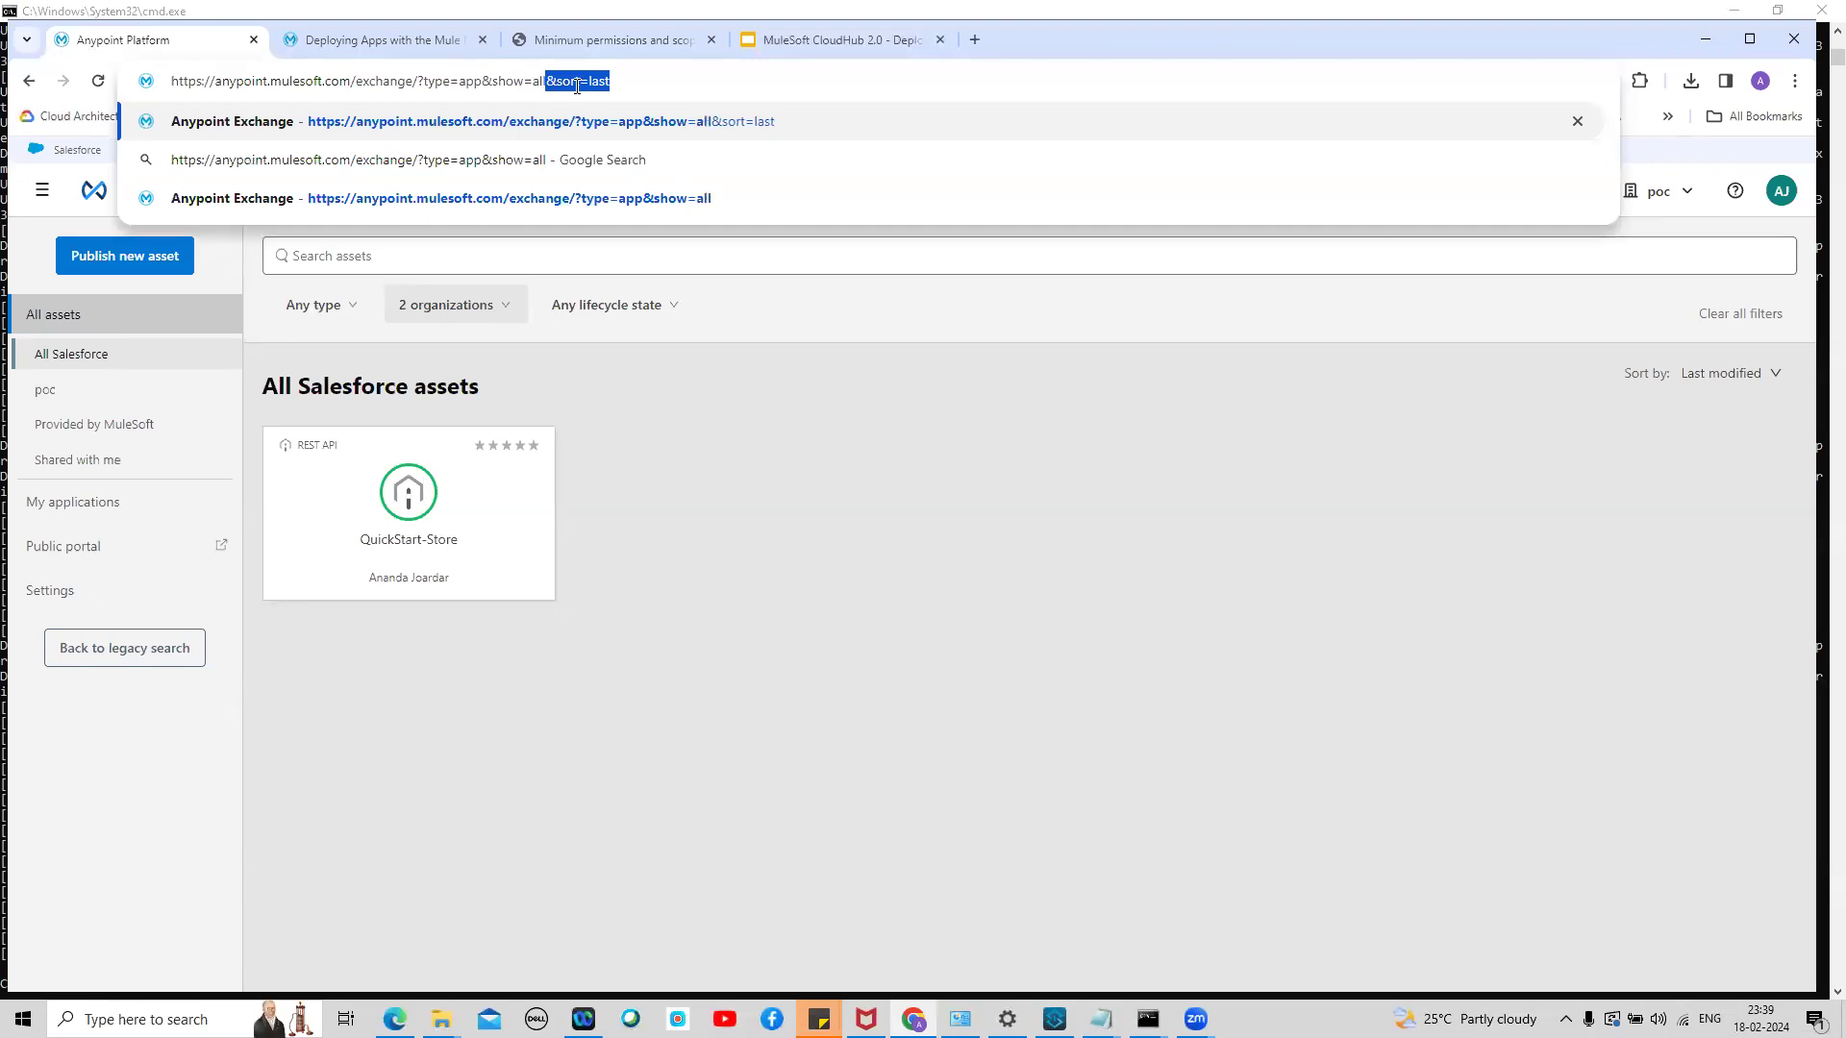
pyautogui.click(633, 84)
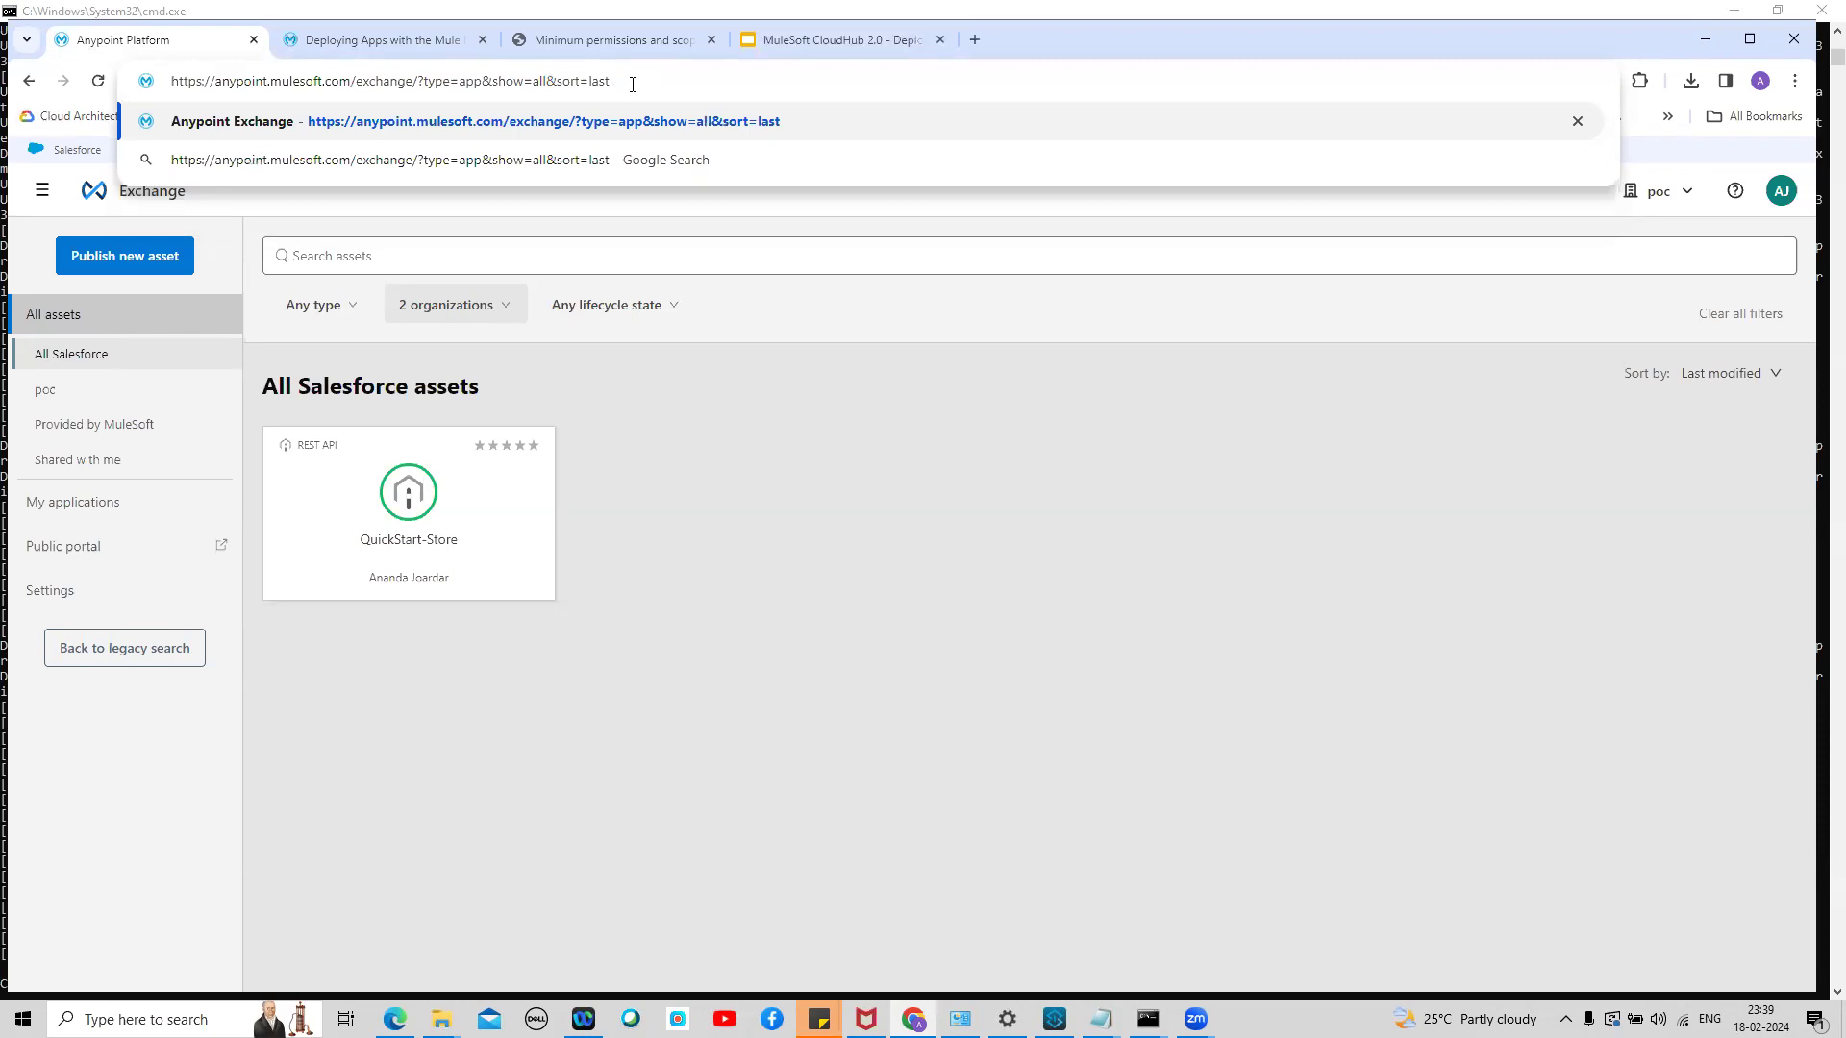
pyautogui.press('Return')
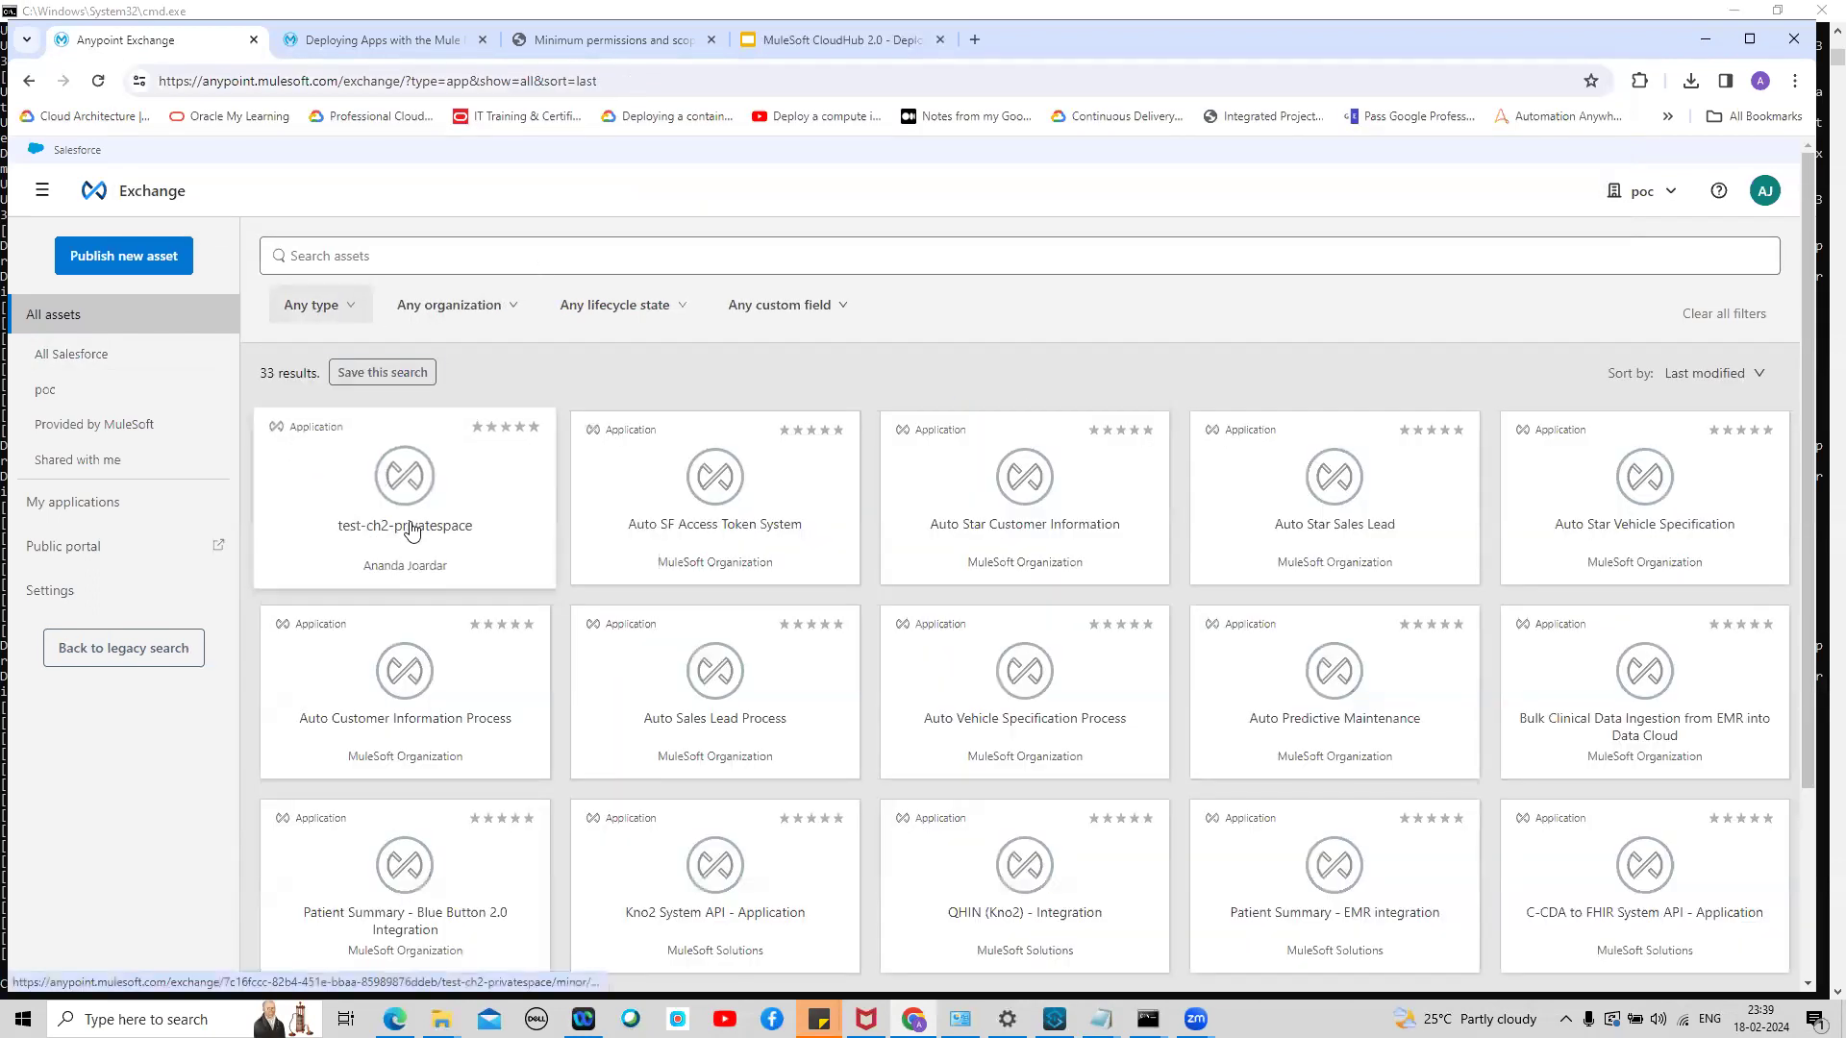
pyautogui.click(474, 507)
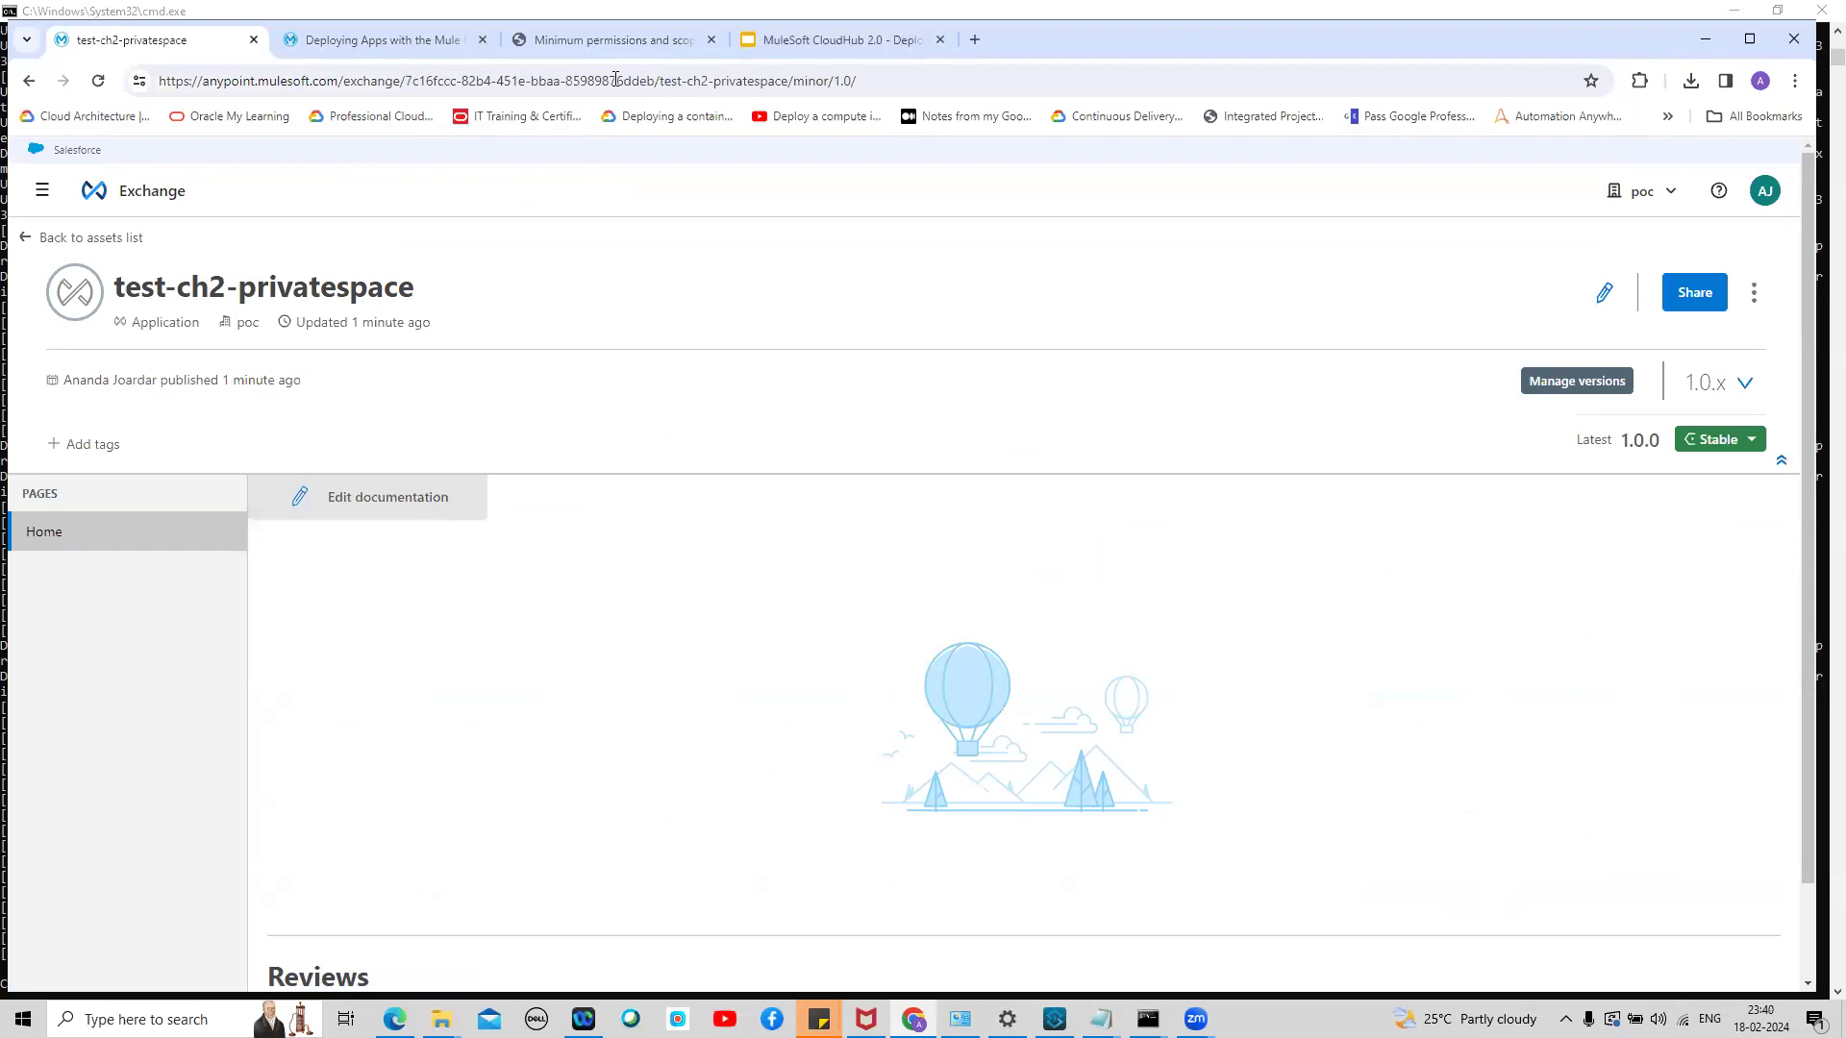
pyautogui.click(1747, 40)
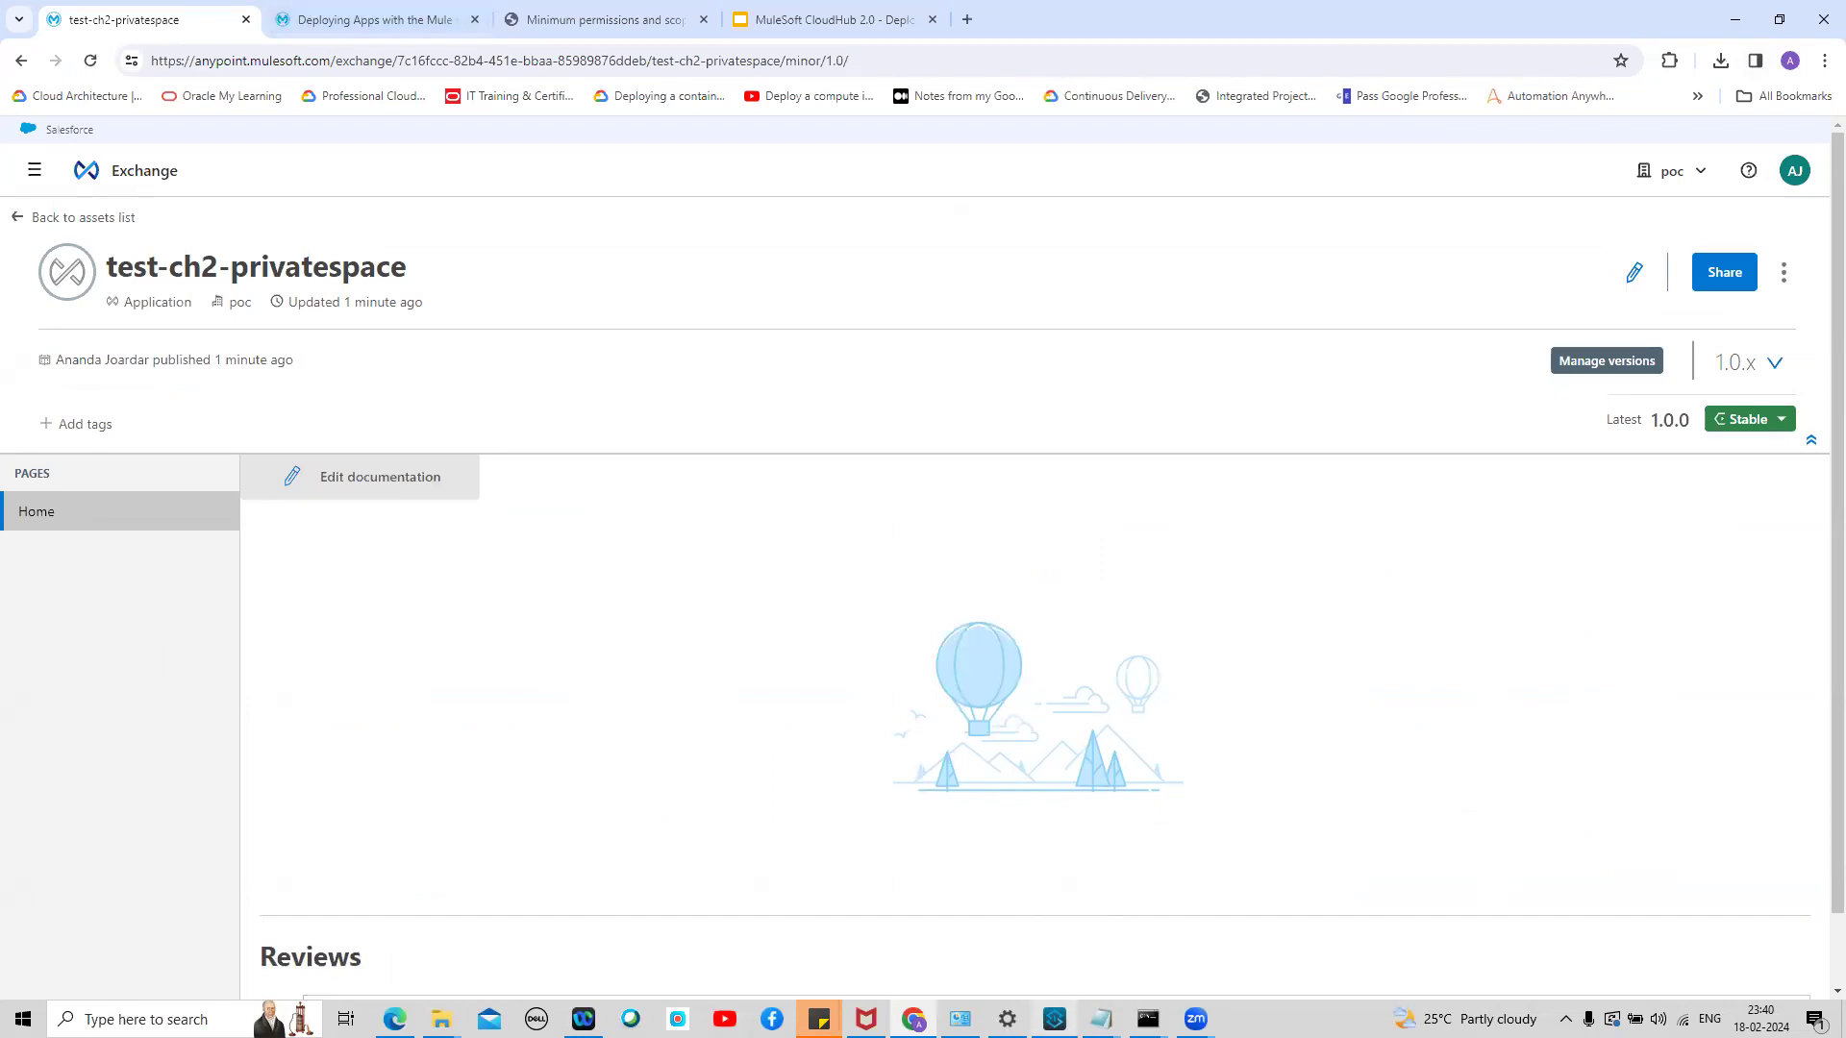
# Switch to Anypoint Studio and highlight the businessGroup tag and its Salesforce\poc value in pom.xml
pyautogui.click(1055, 1019)
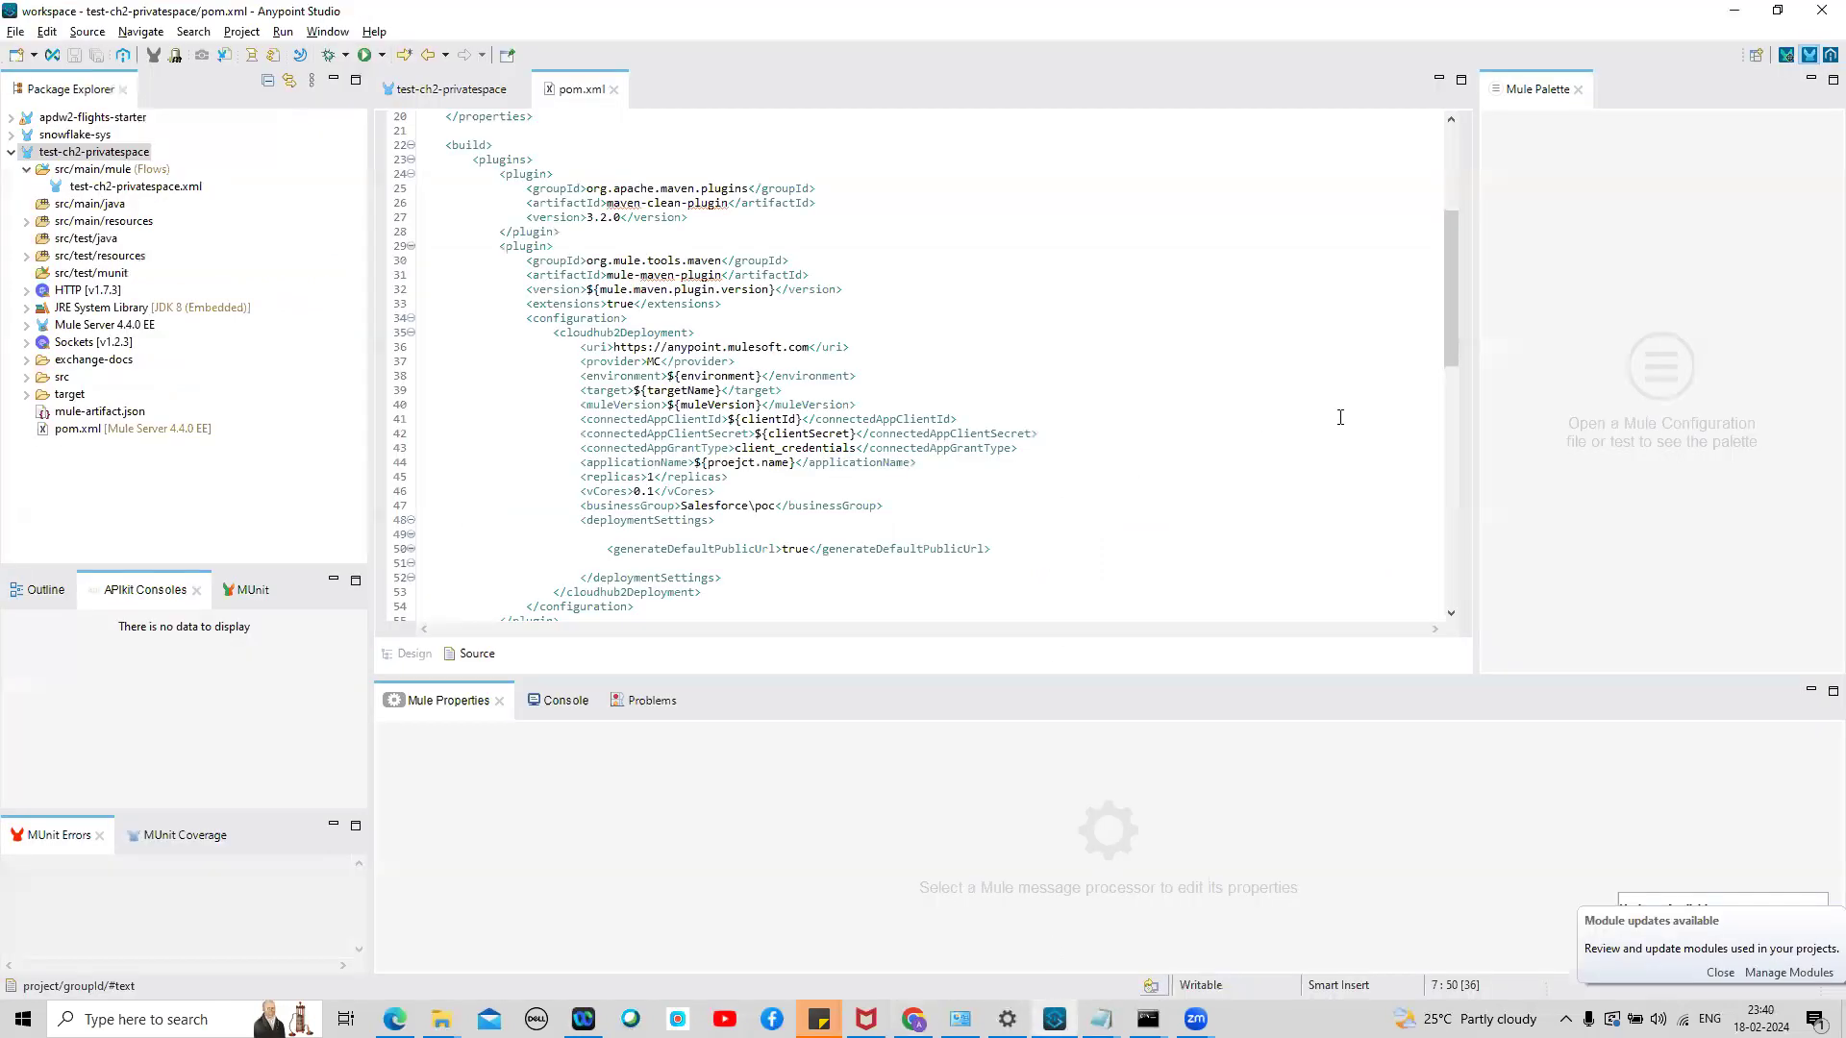
pyautogui.moveTo(1442, 338); pyautogui.dragTo(1442, 342)
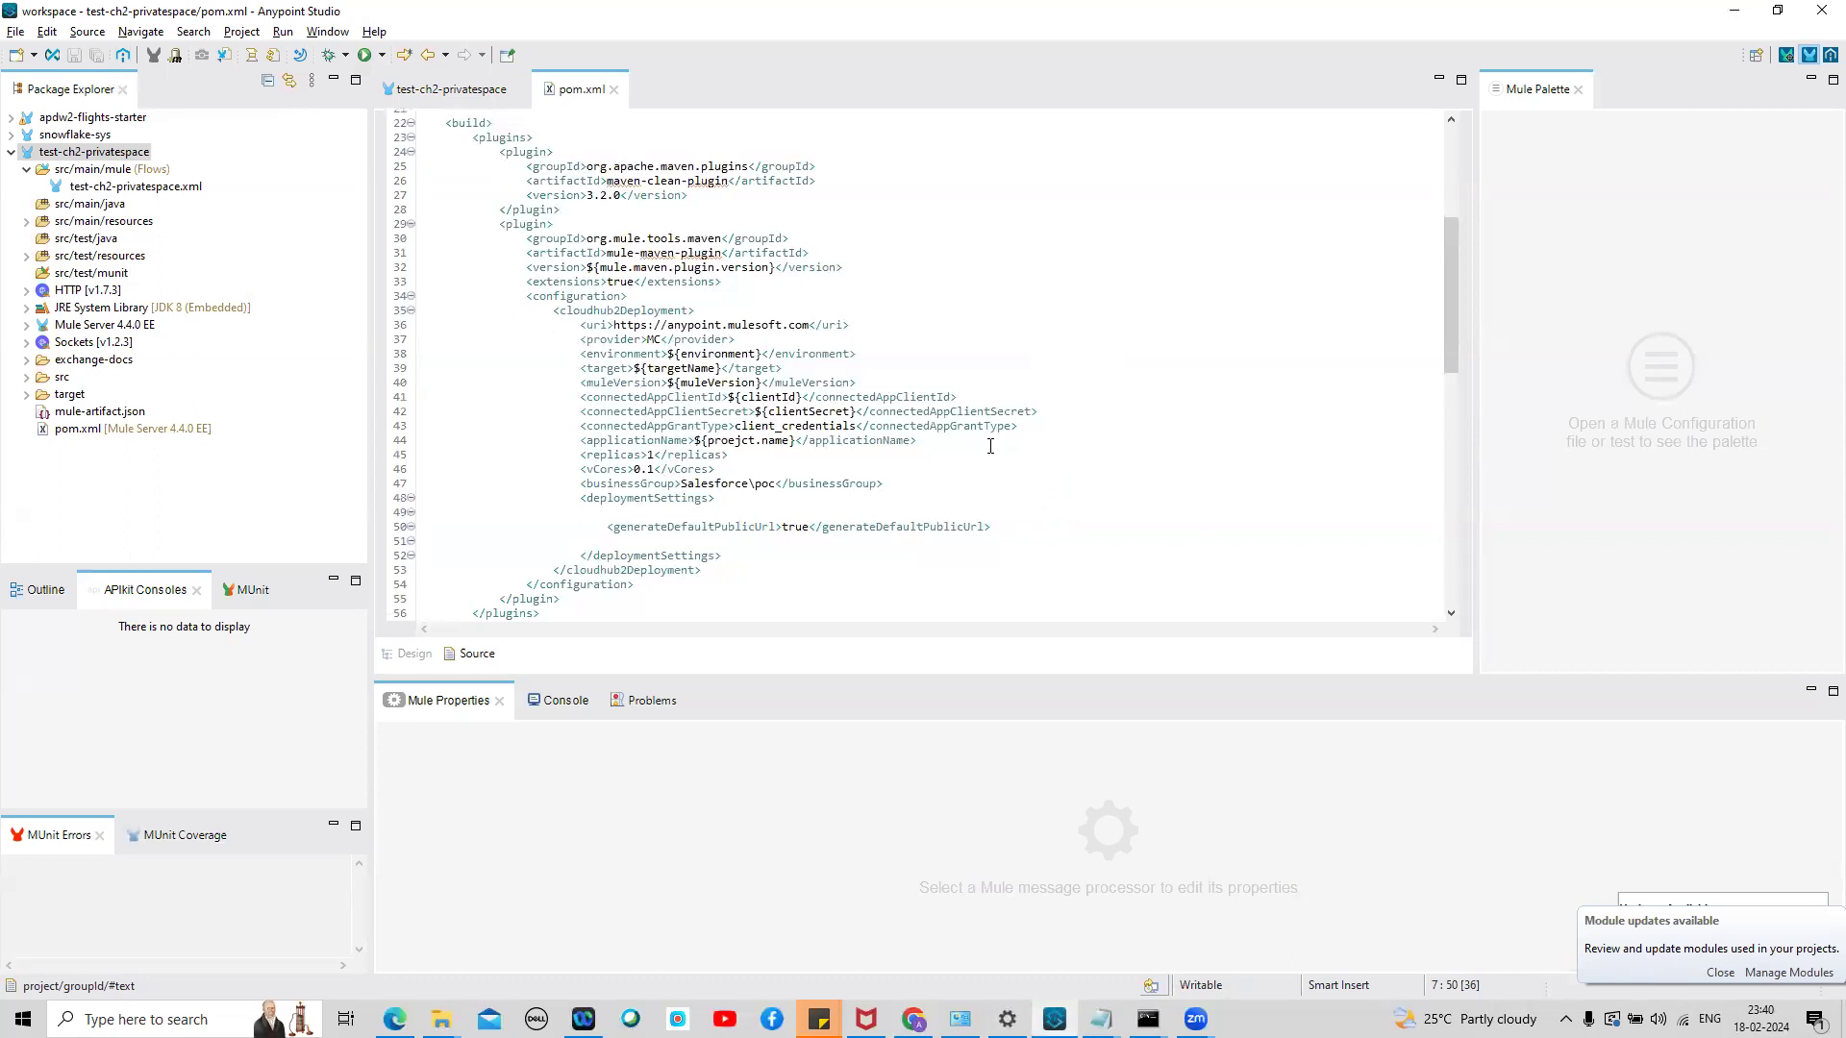
pyautogui.moveTo(585, 484); pyautogui.dragTo(677, 484)
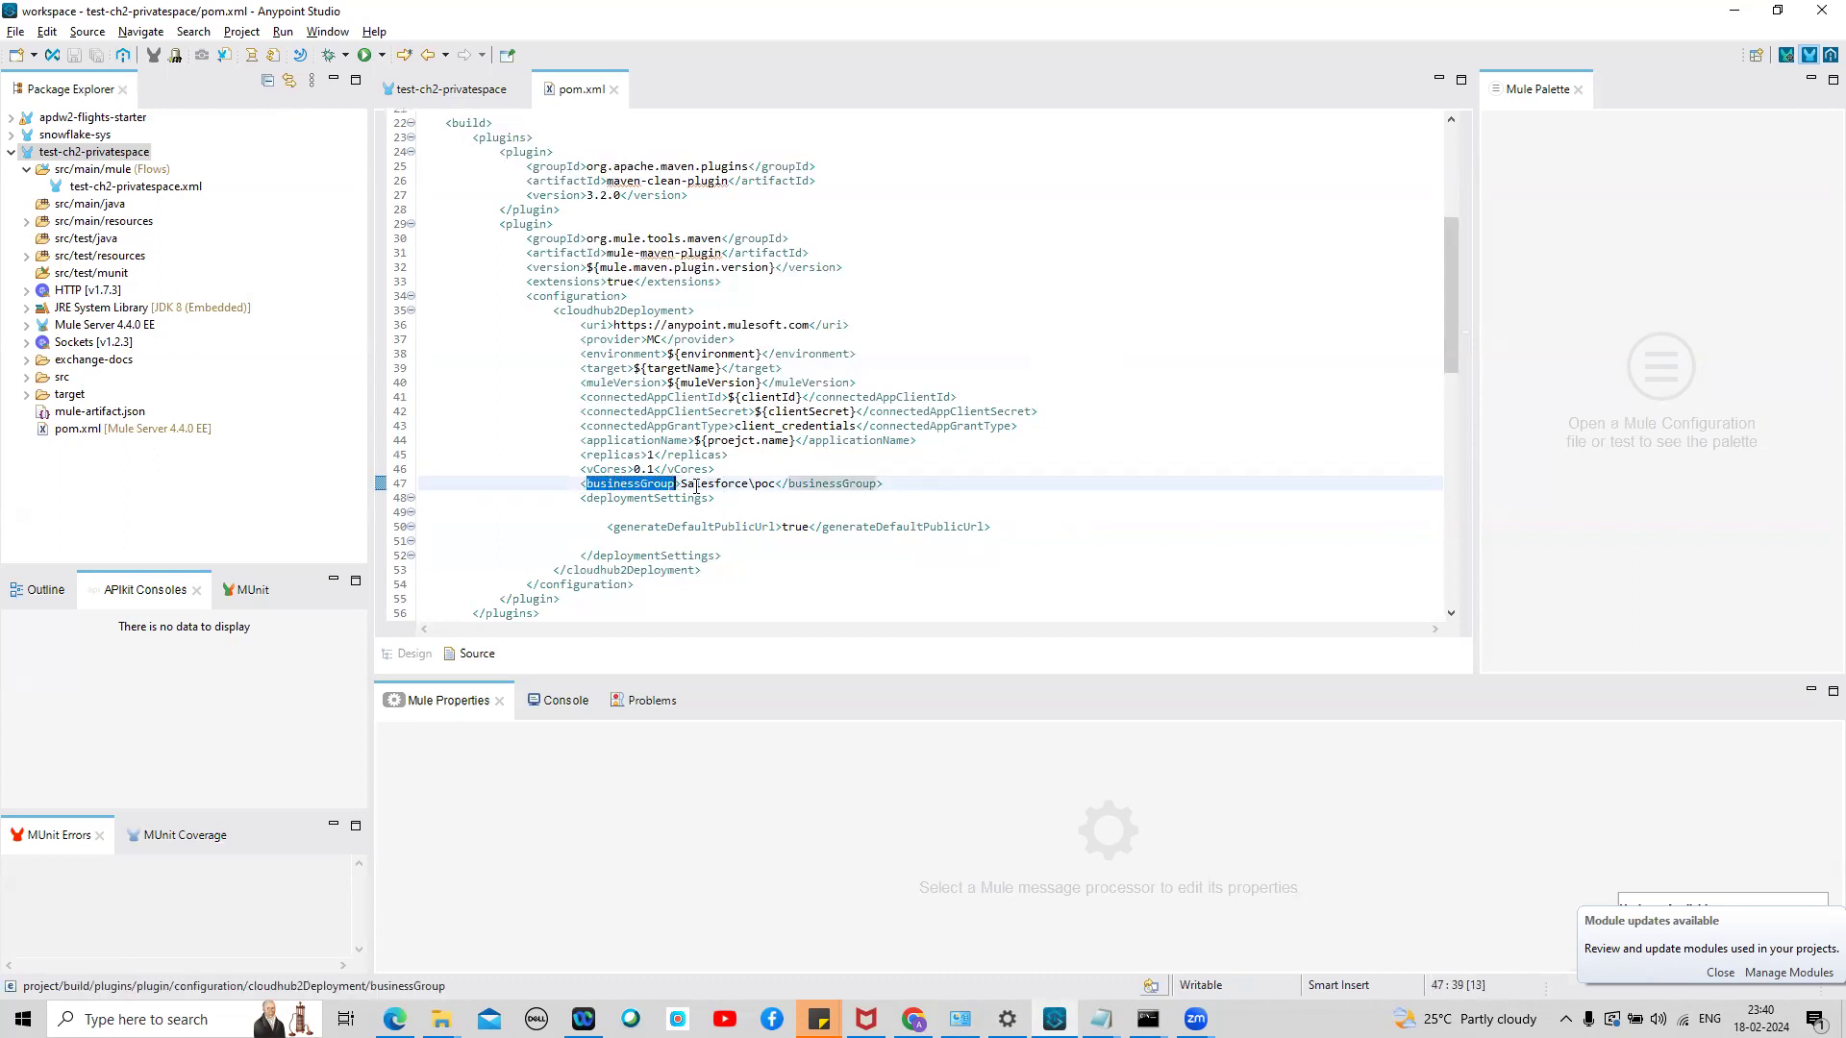
pyautogui.moveTo(681, 486); pyautogui.dragTo(772, 487)
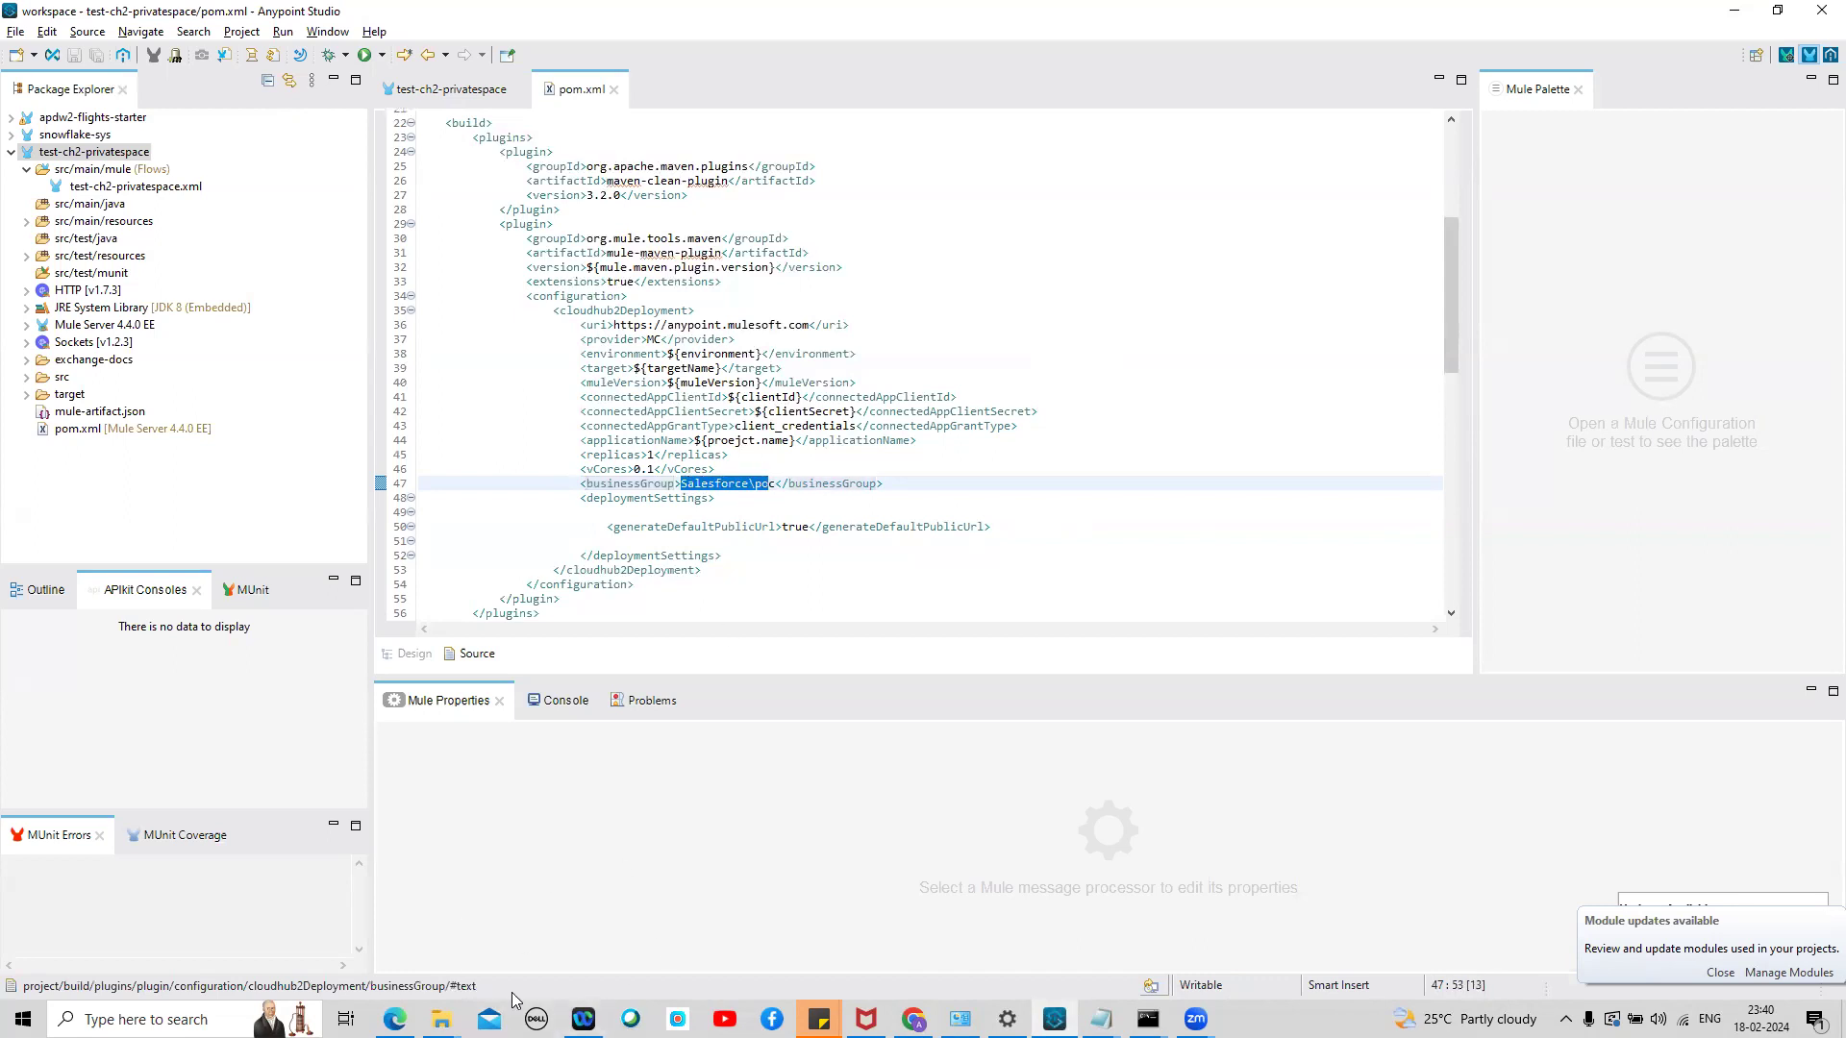
# In Anypoint Access Management, open the poc business group and copy its Salesforce / poc path
pyautogui.click(912, 1019)
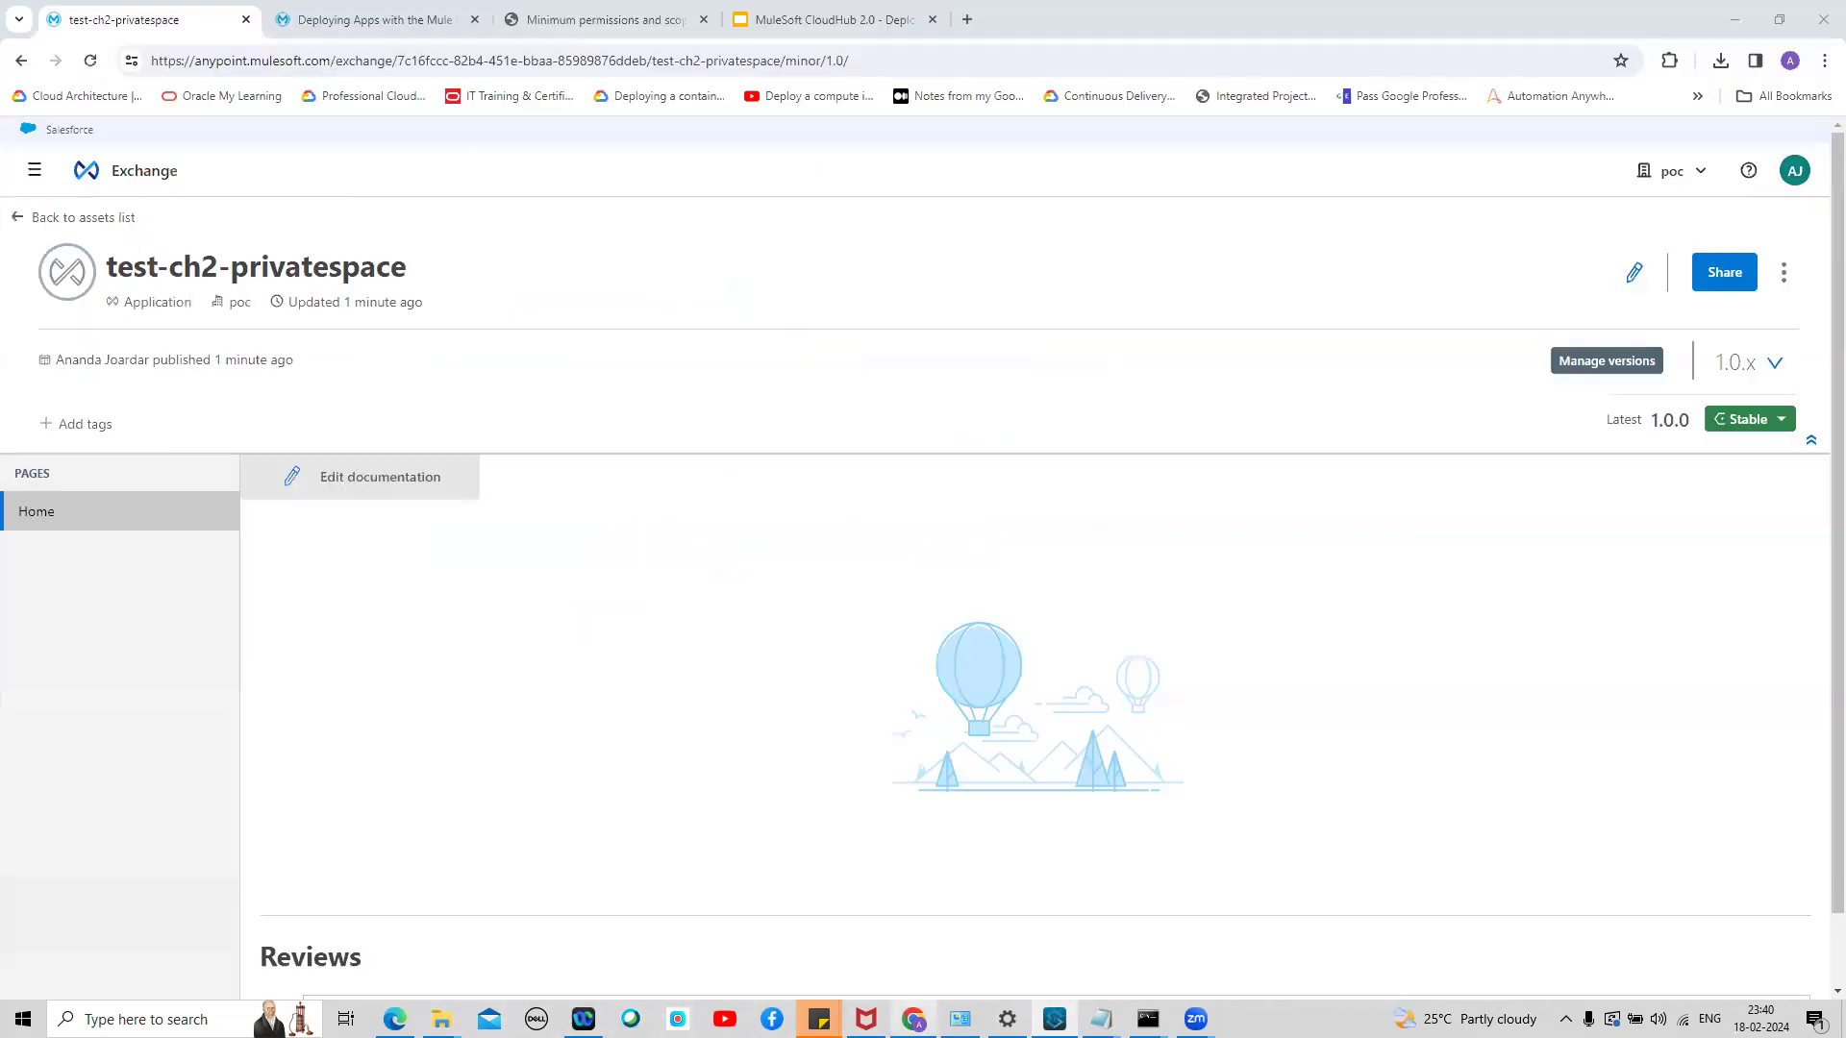
pyautogui.click(37, 171)
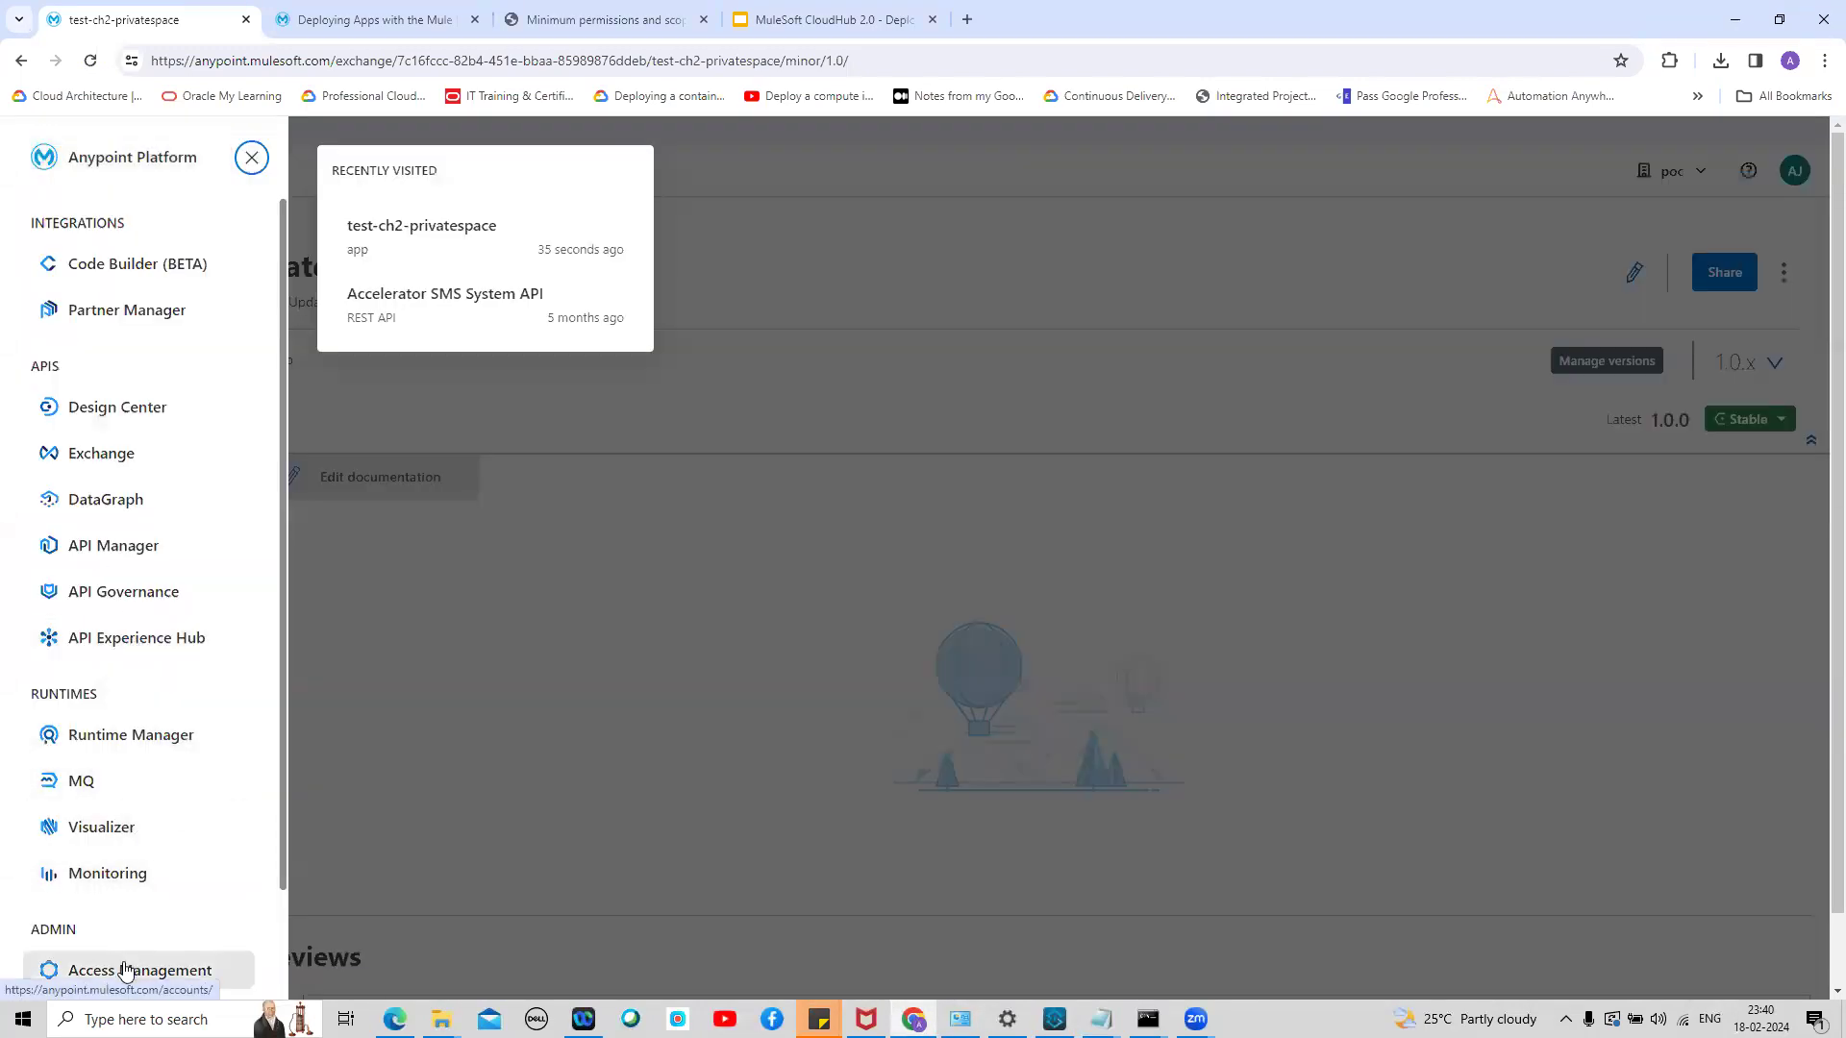
pyautogui.click(123, 969)
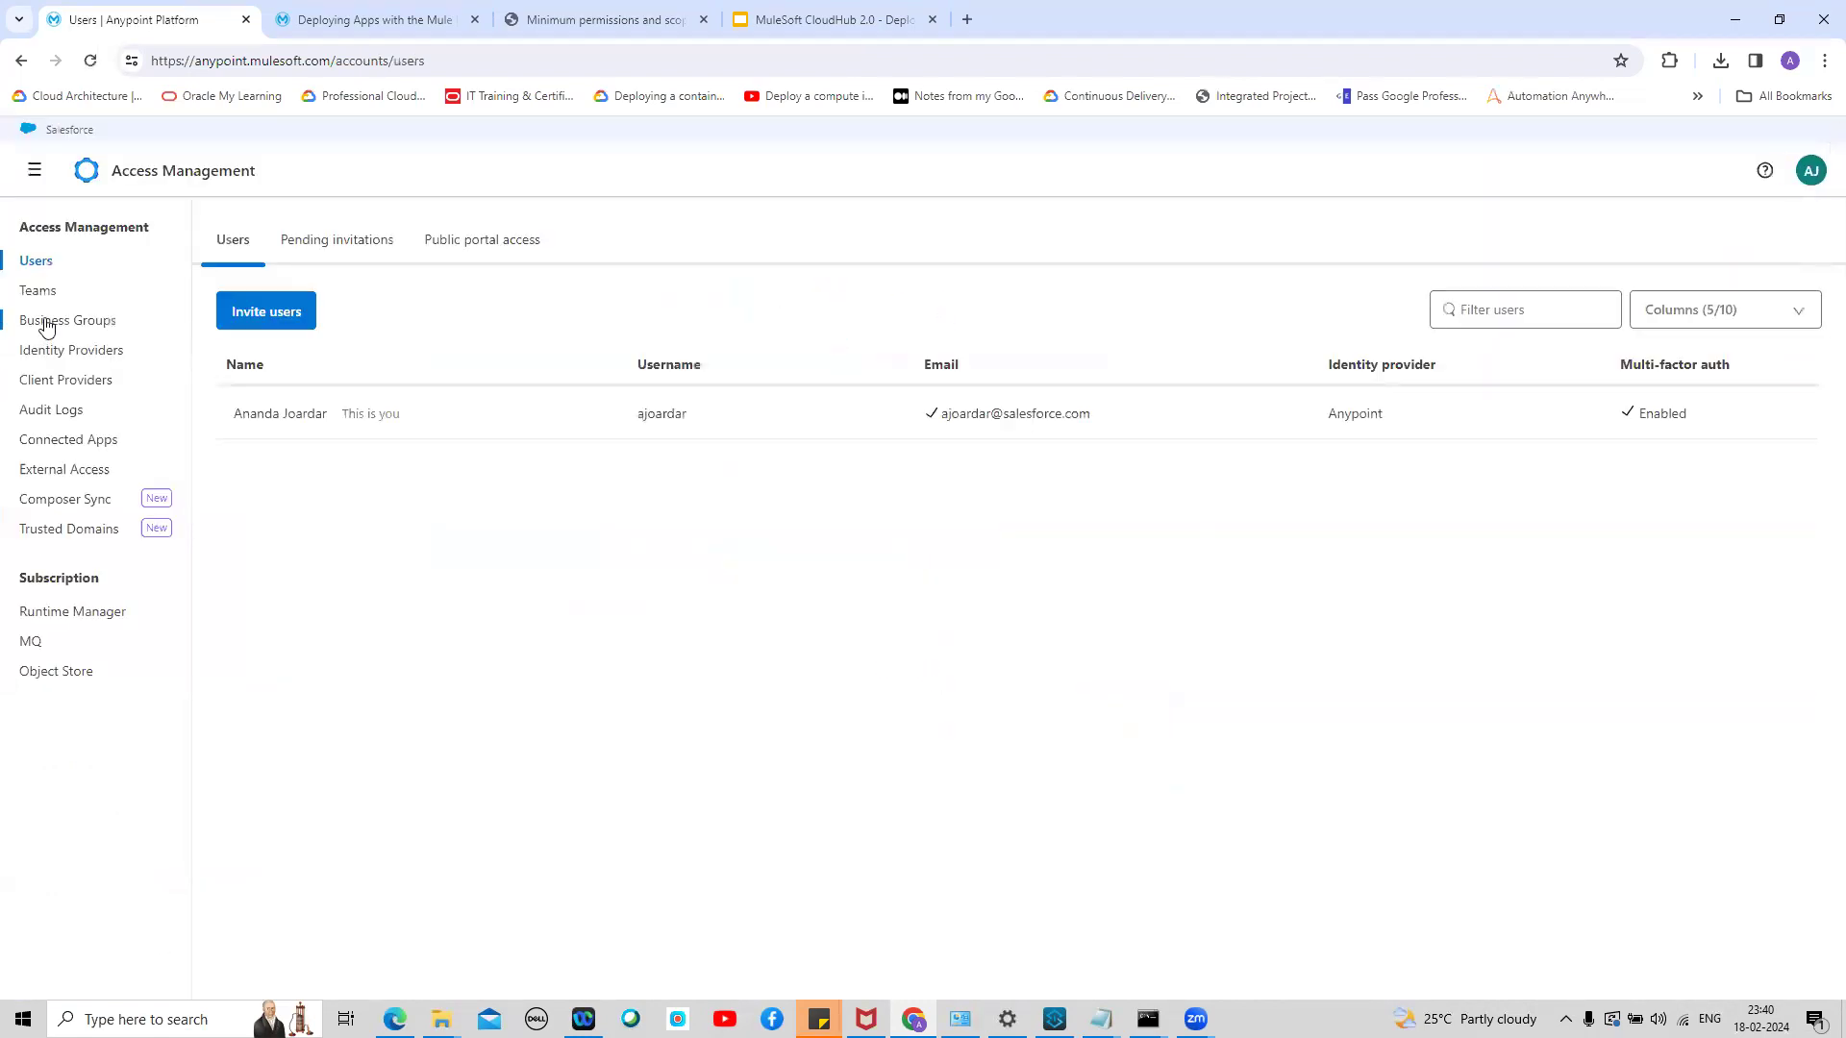
pyautogui.click(48, 320)
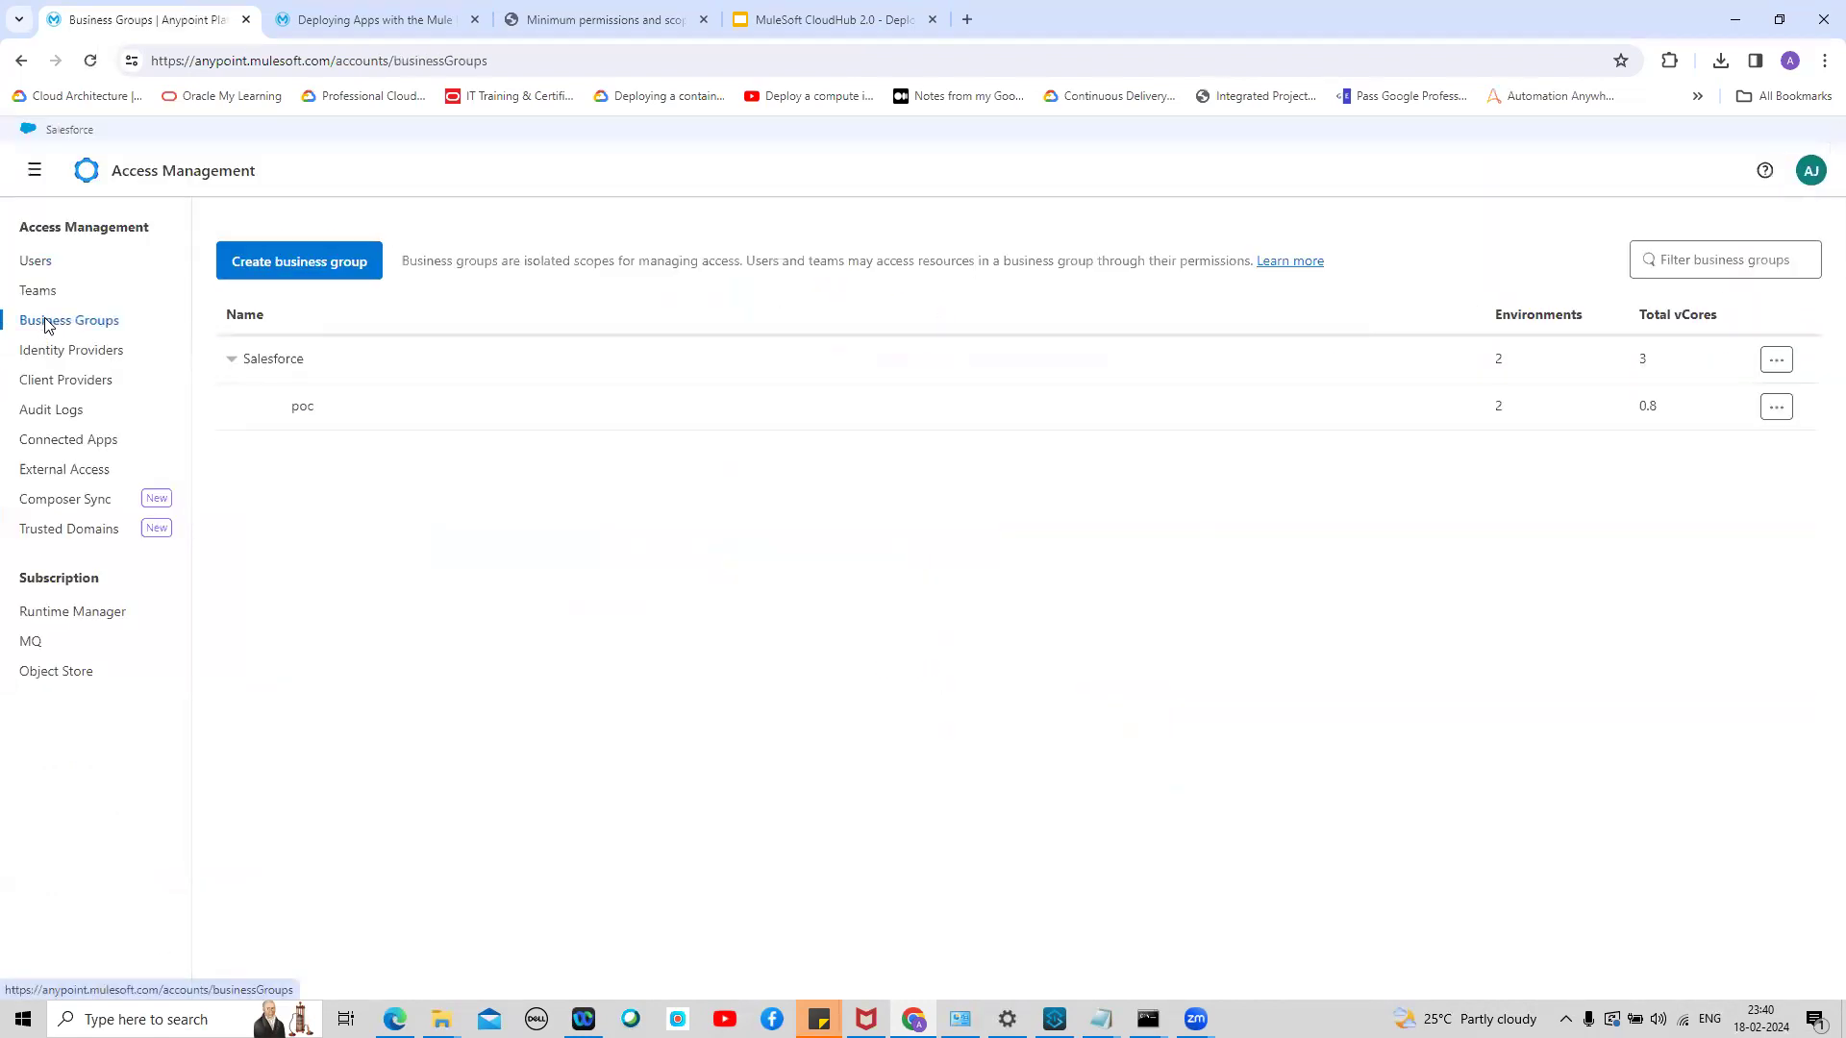
pyautogui.click(299, 411)
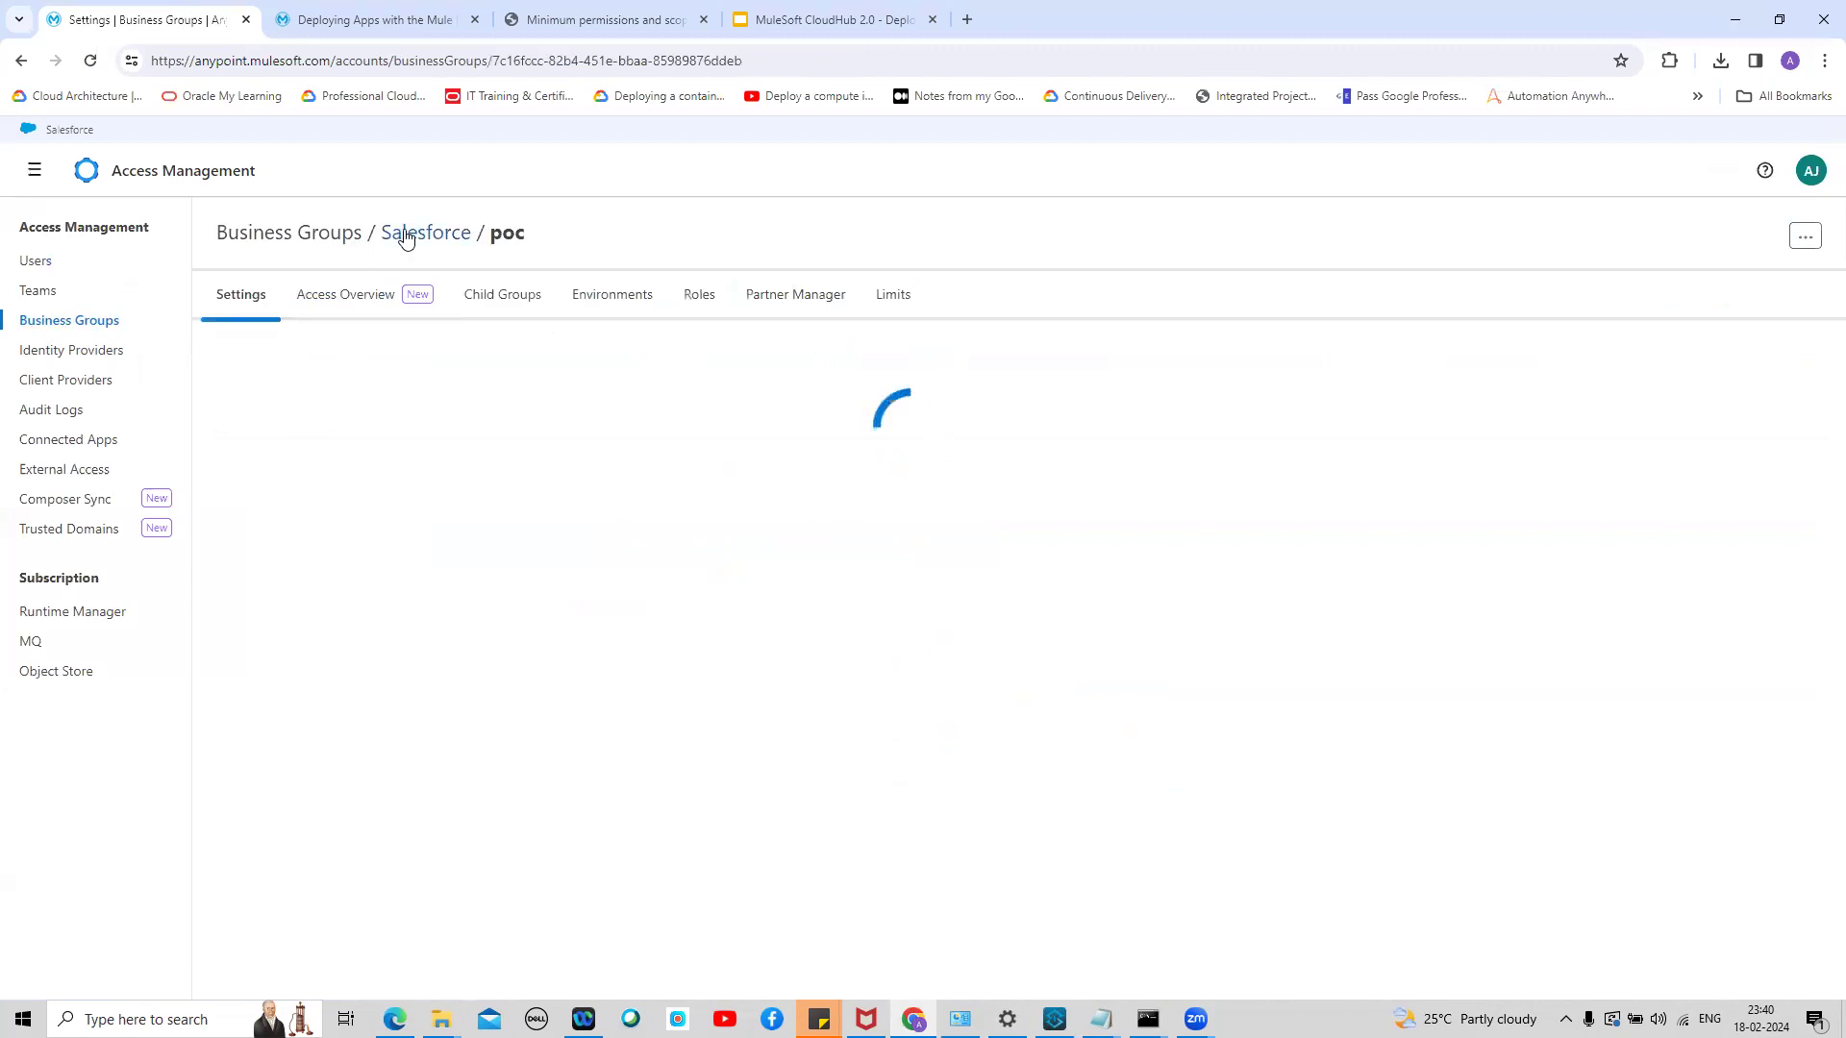
pyautogui.moveTo(548, 234); pyautogui.dragTo(382, 235)
pyautogui.hotkey('ctrl', 'c')
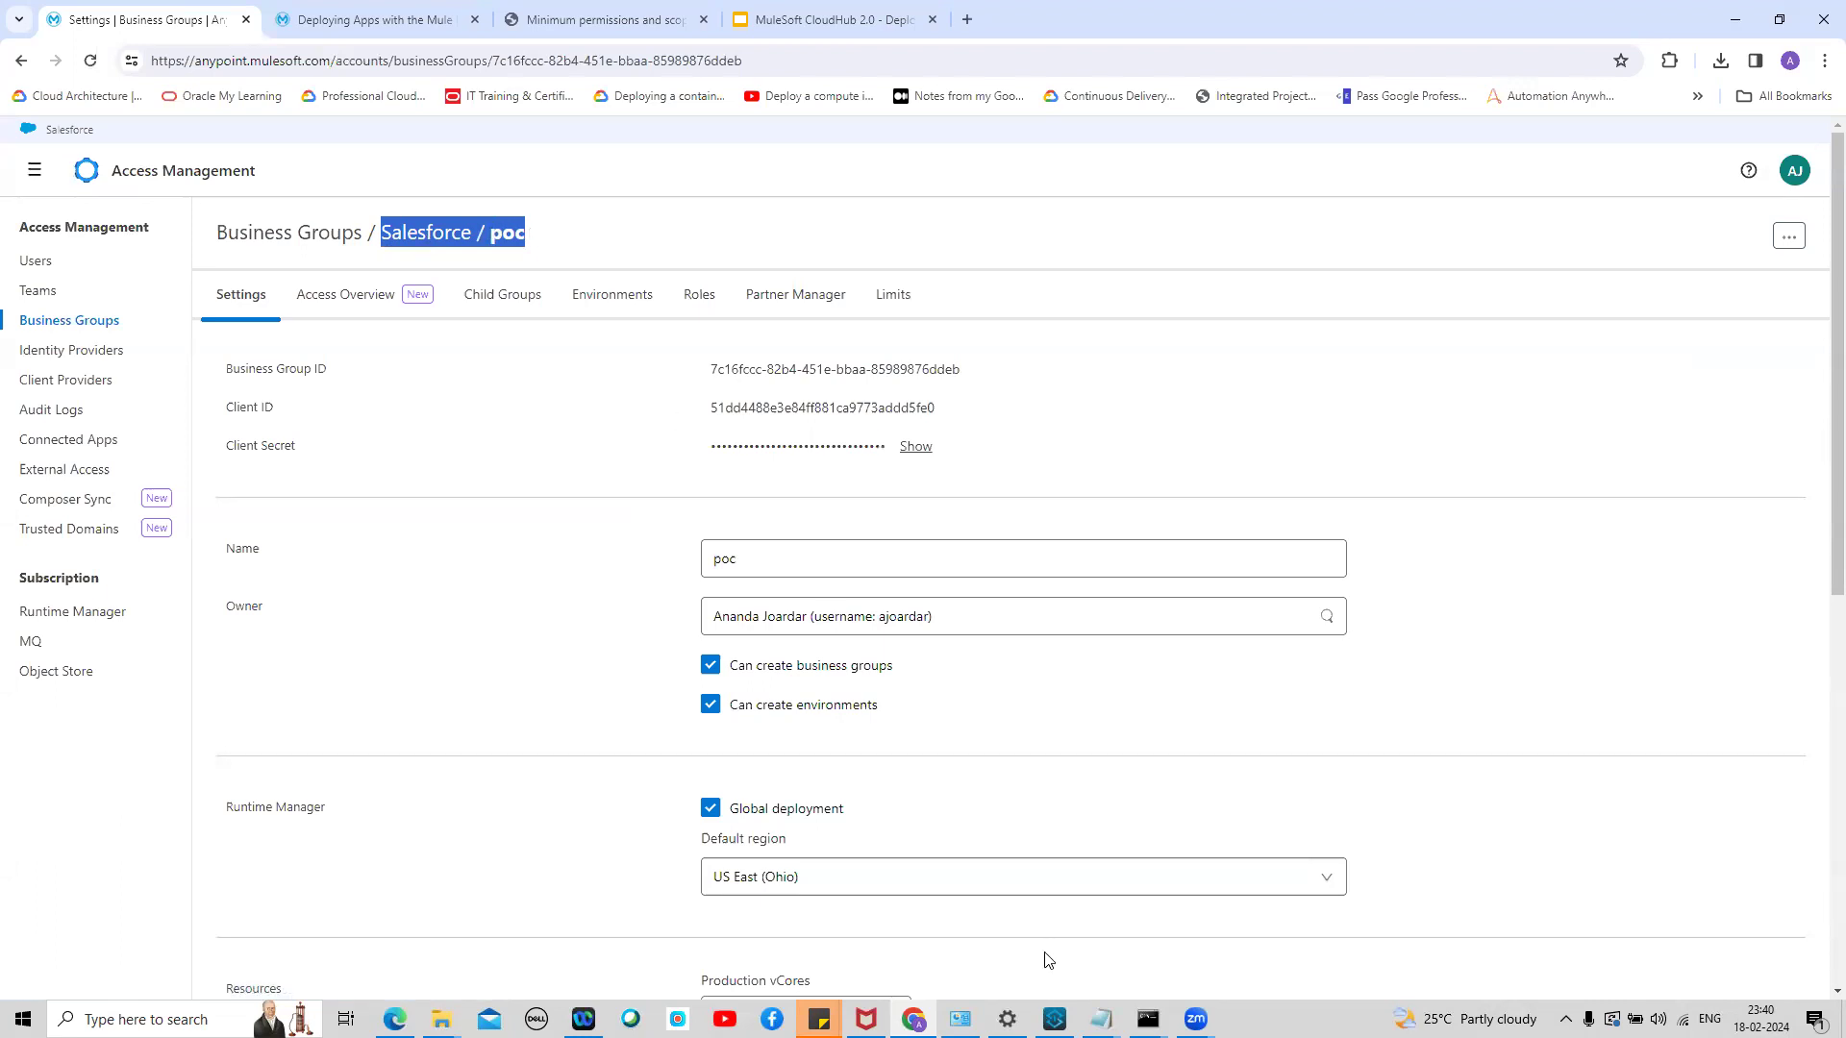
# Paste the copied path over the businessGroup value in Anypoint Studio's pom.xml, correct it to Salesforce\poc without spaces, and save the file
pyautogui.click(1054, 1019)
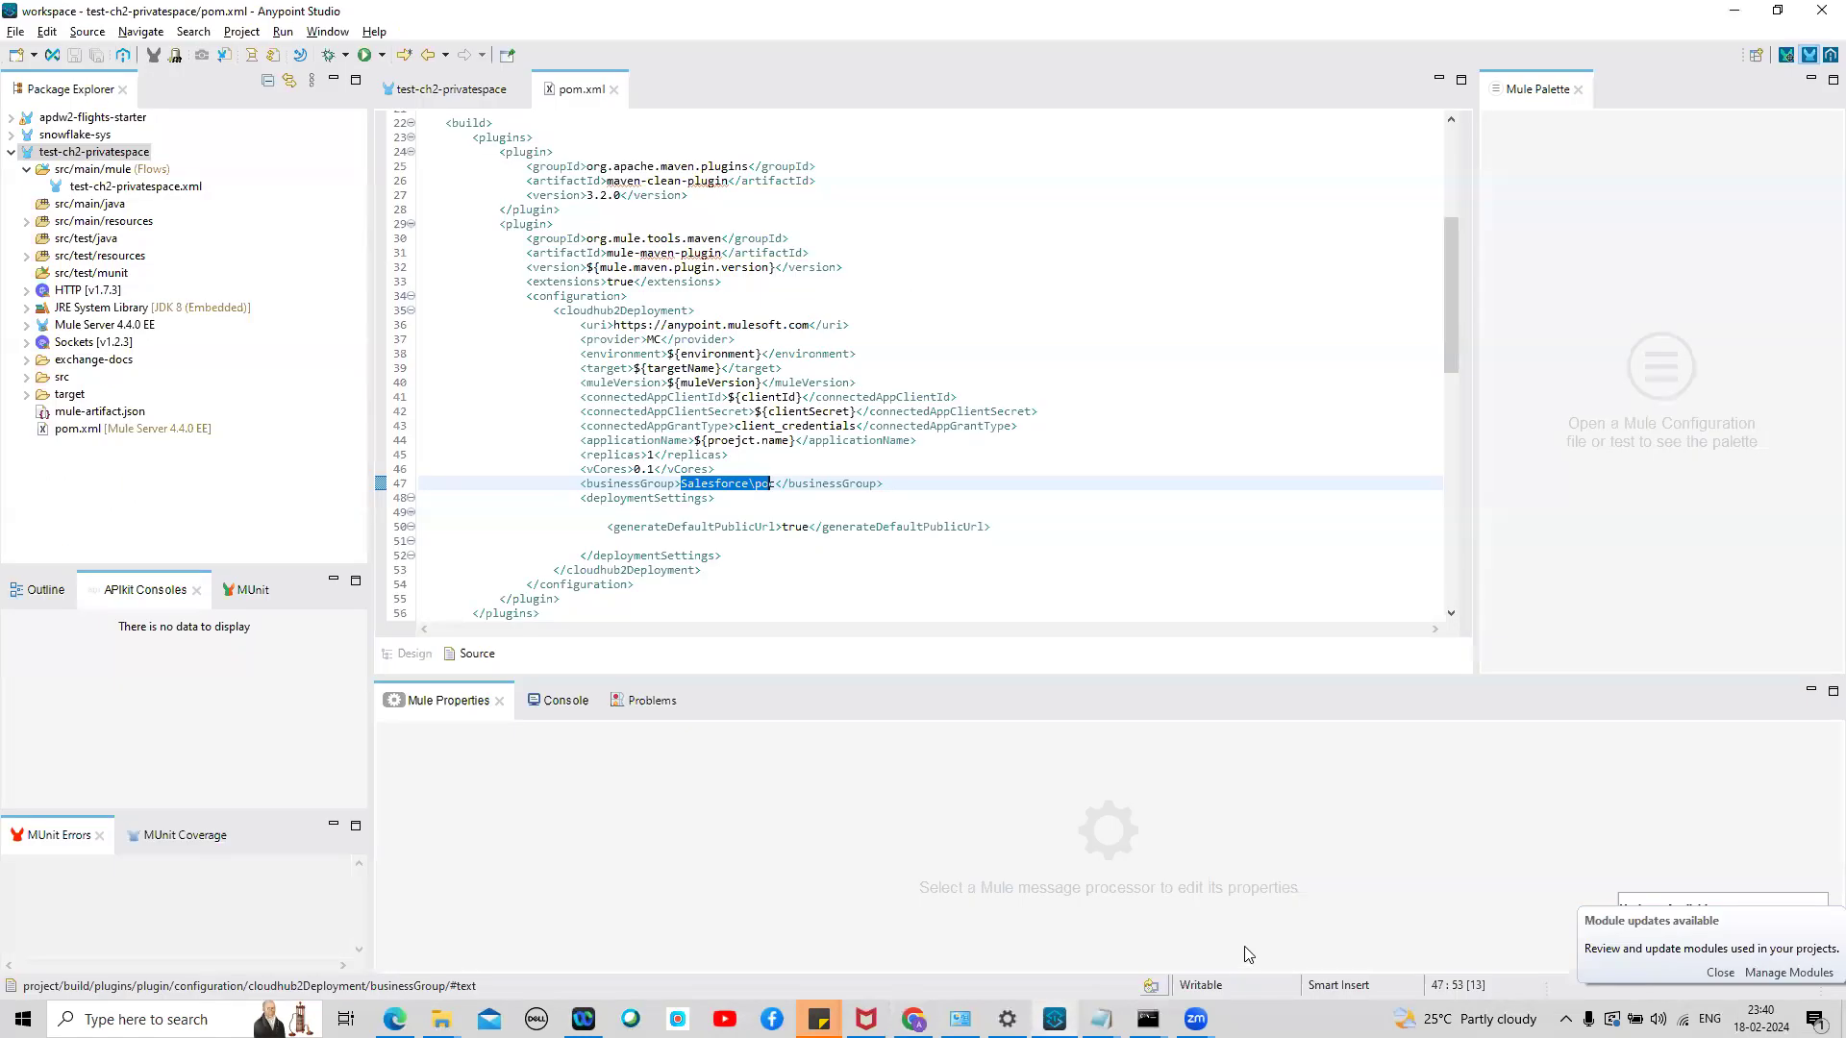
pyautogui.hotkey('shift', 'Right')
pyautogui.hotkey('ctrl', 'v')
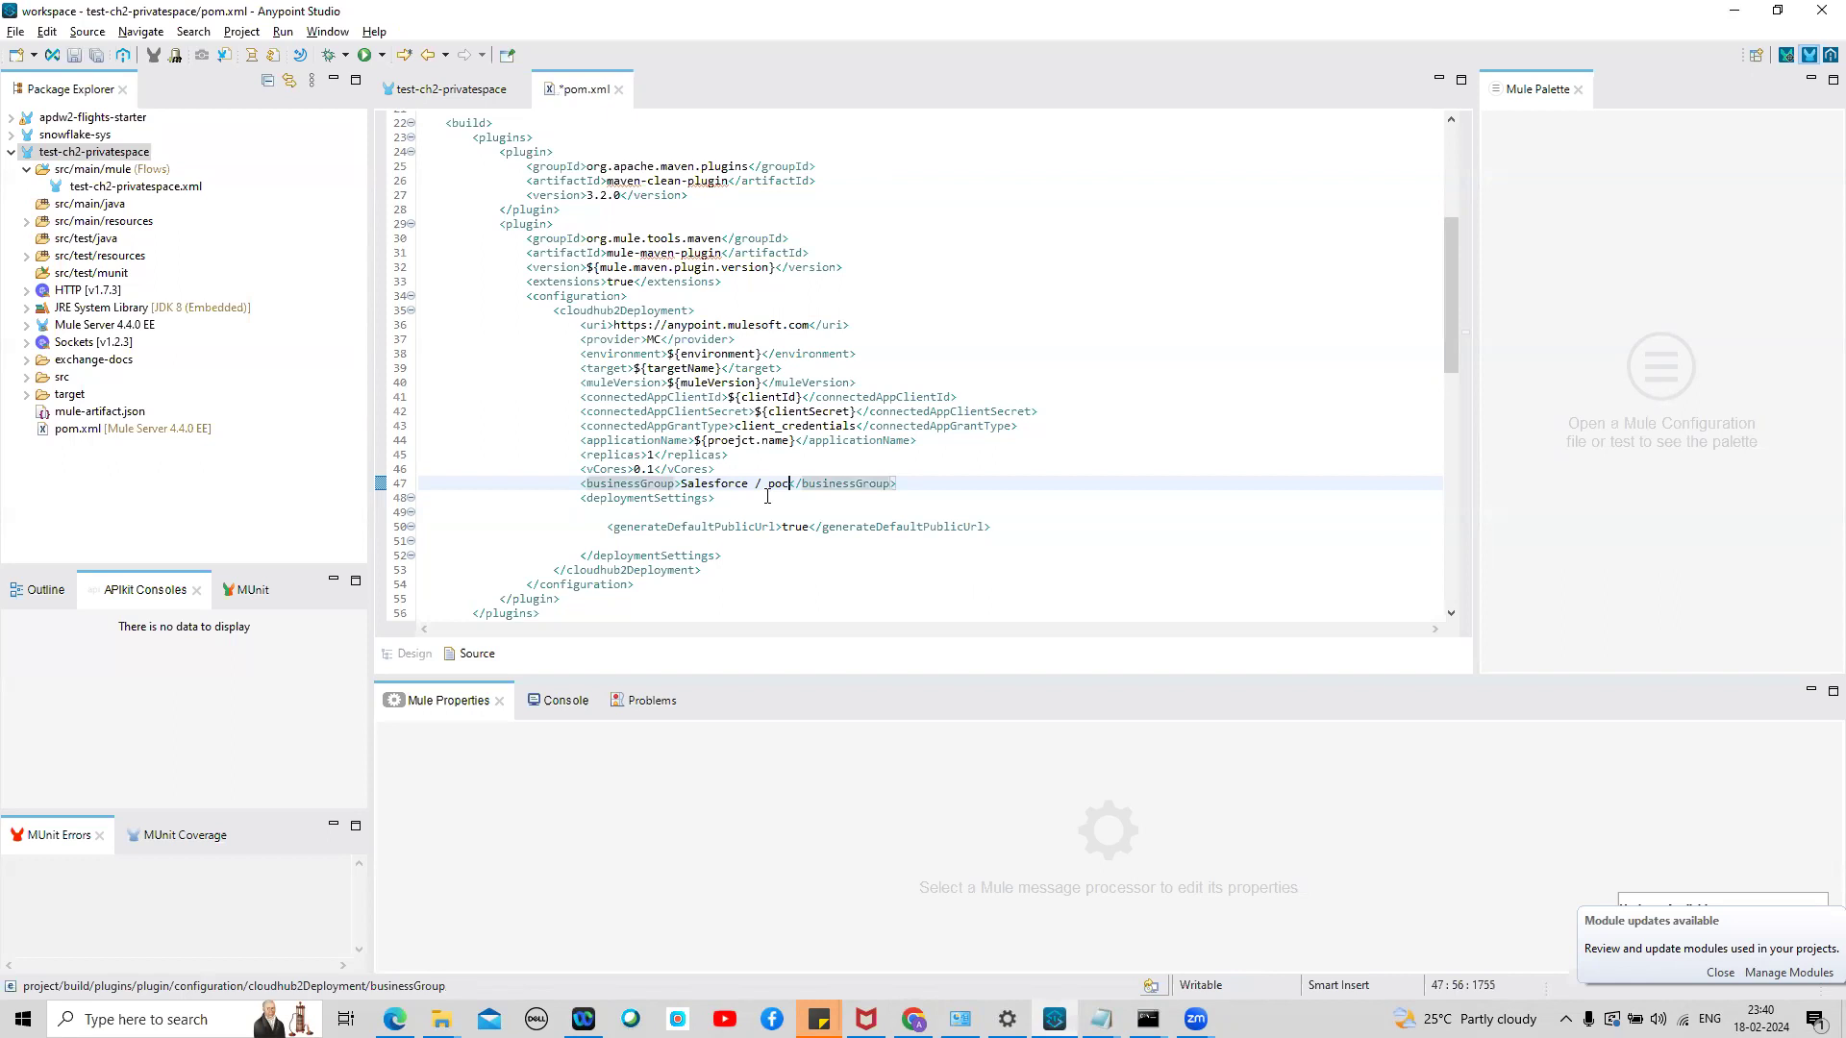
pyautogui.press('BackSpace')
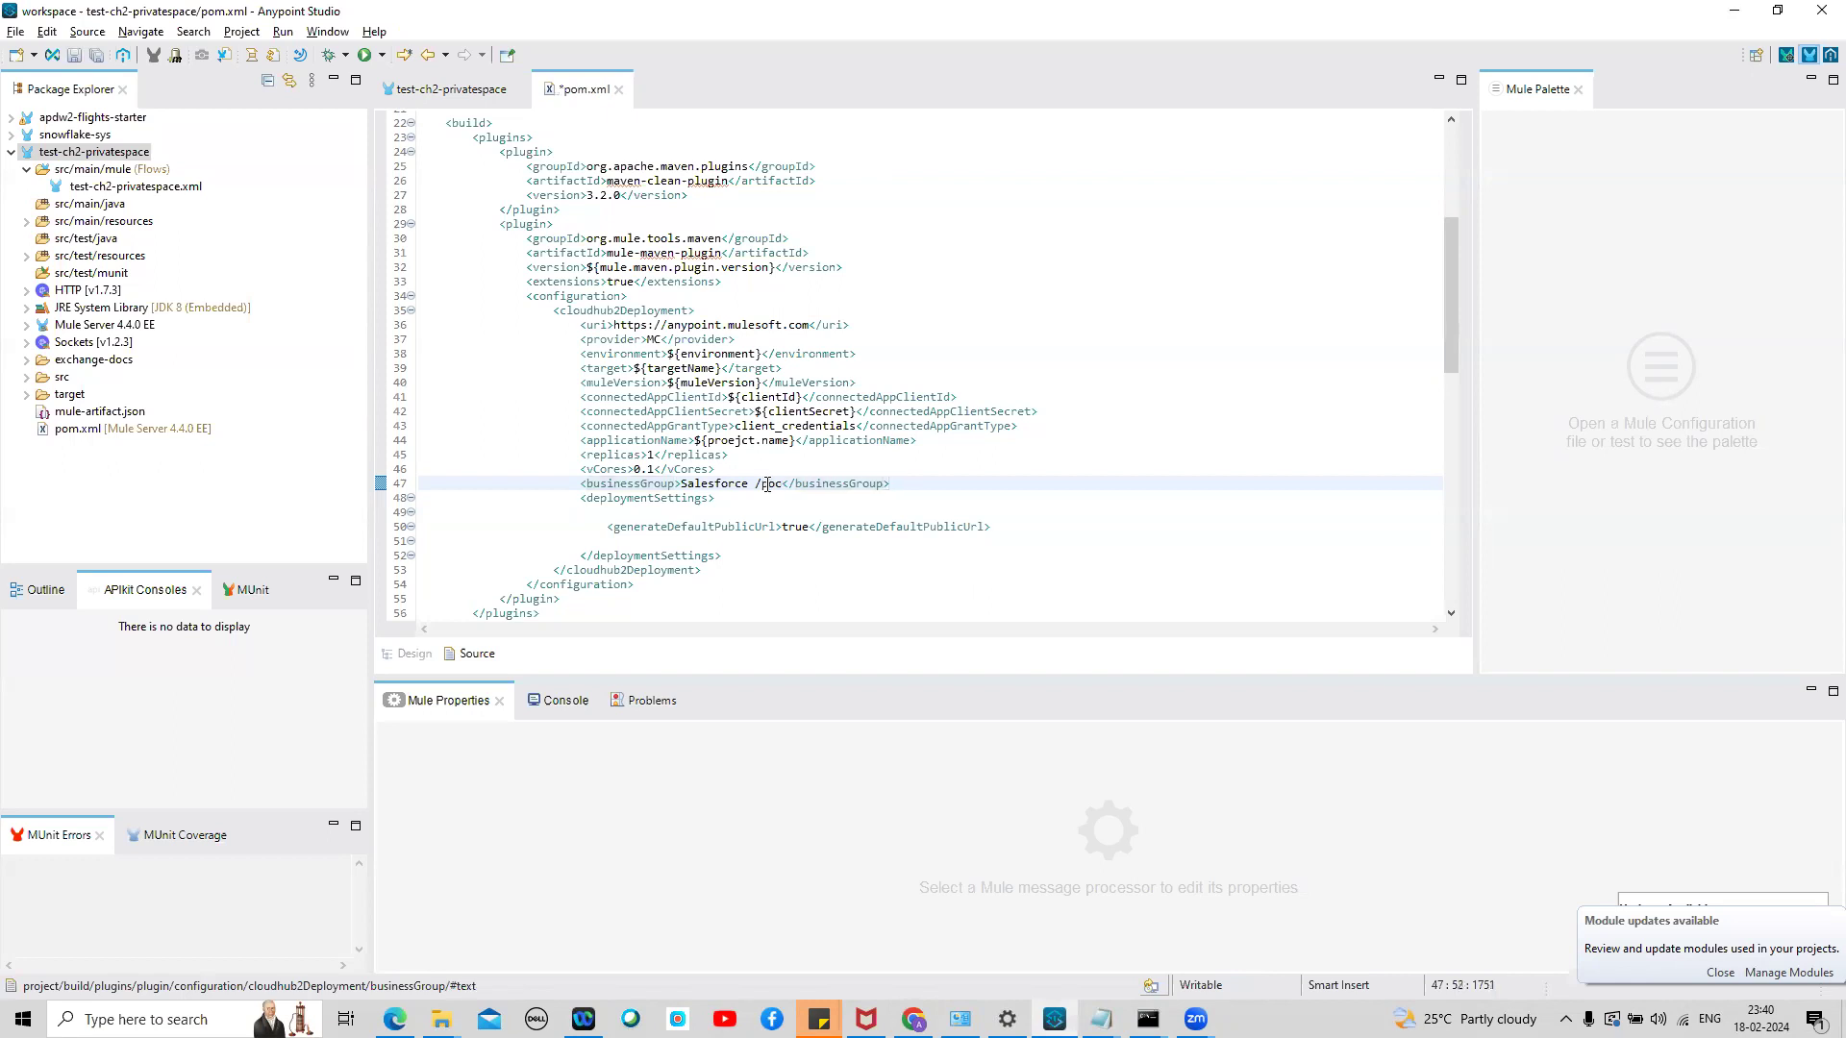
pyautogui.press('BackSpace')
pyautogui.write('\\')
pyautogui.press('BackSpace')
pyautogui.click(98, 56)
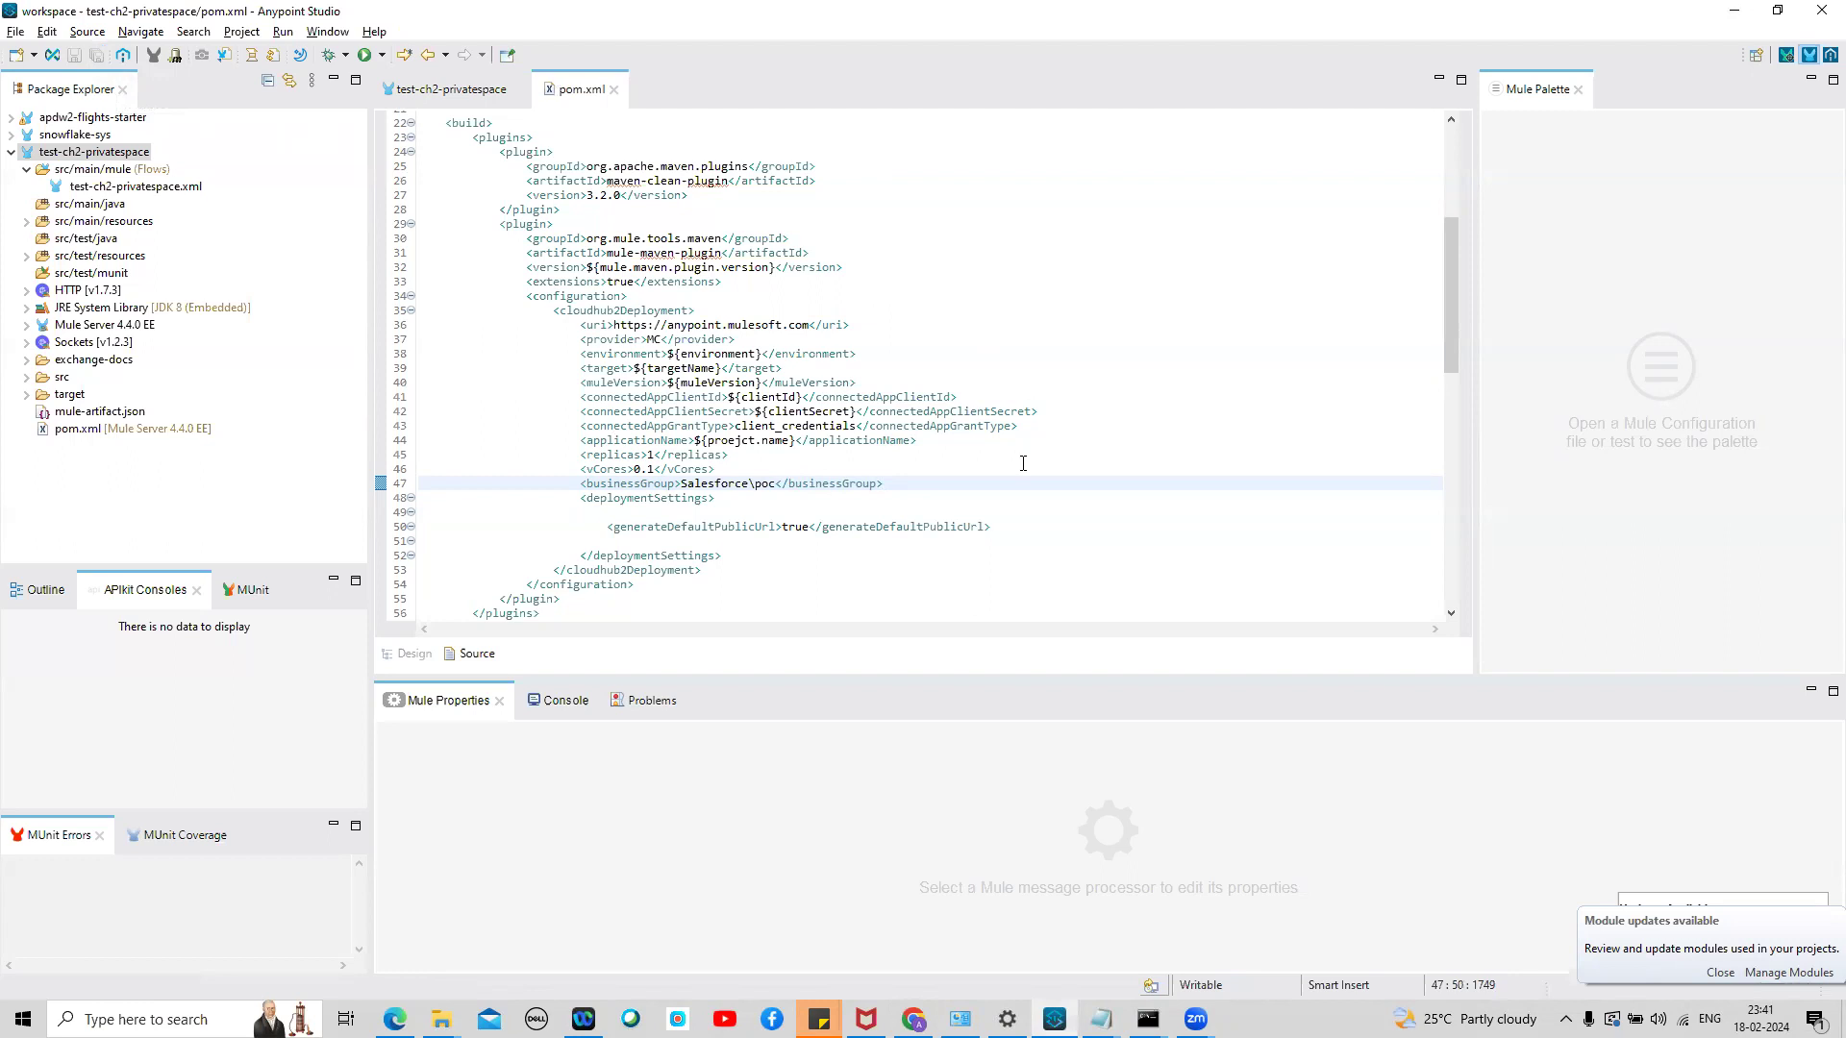
# Bring up the MVN Command file in Notepad, shrink its window and place it beside the cloudhub2Deployment configuration
pyautogui.moveTo(1101, 1021)
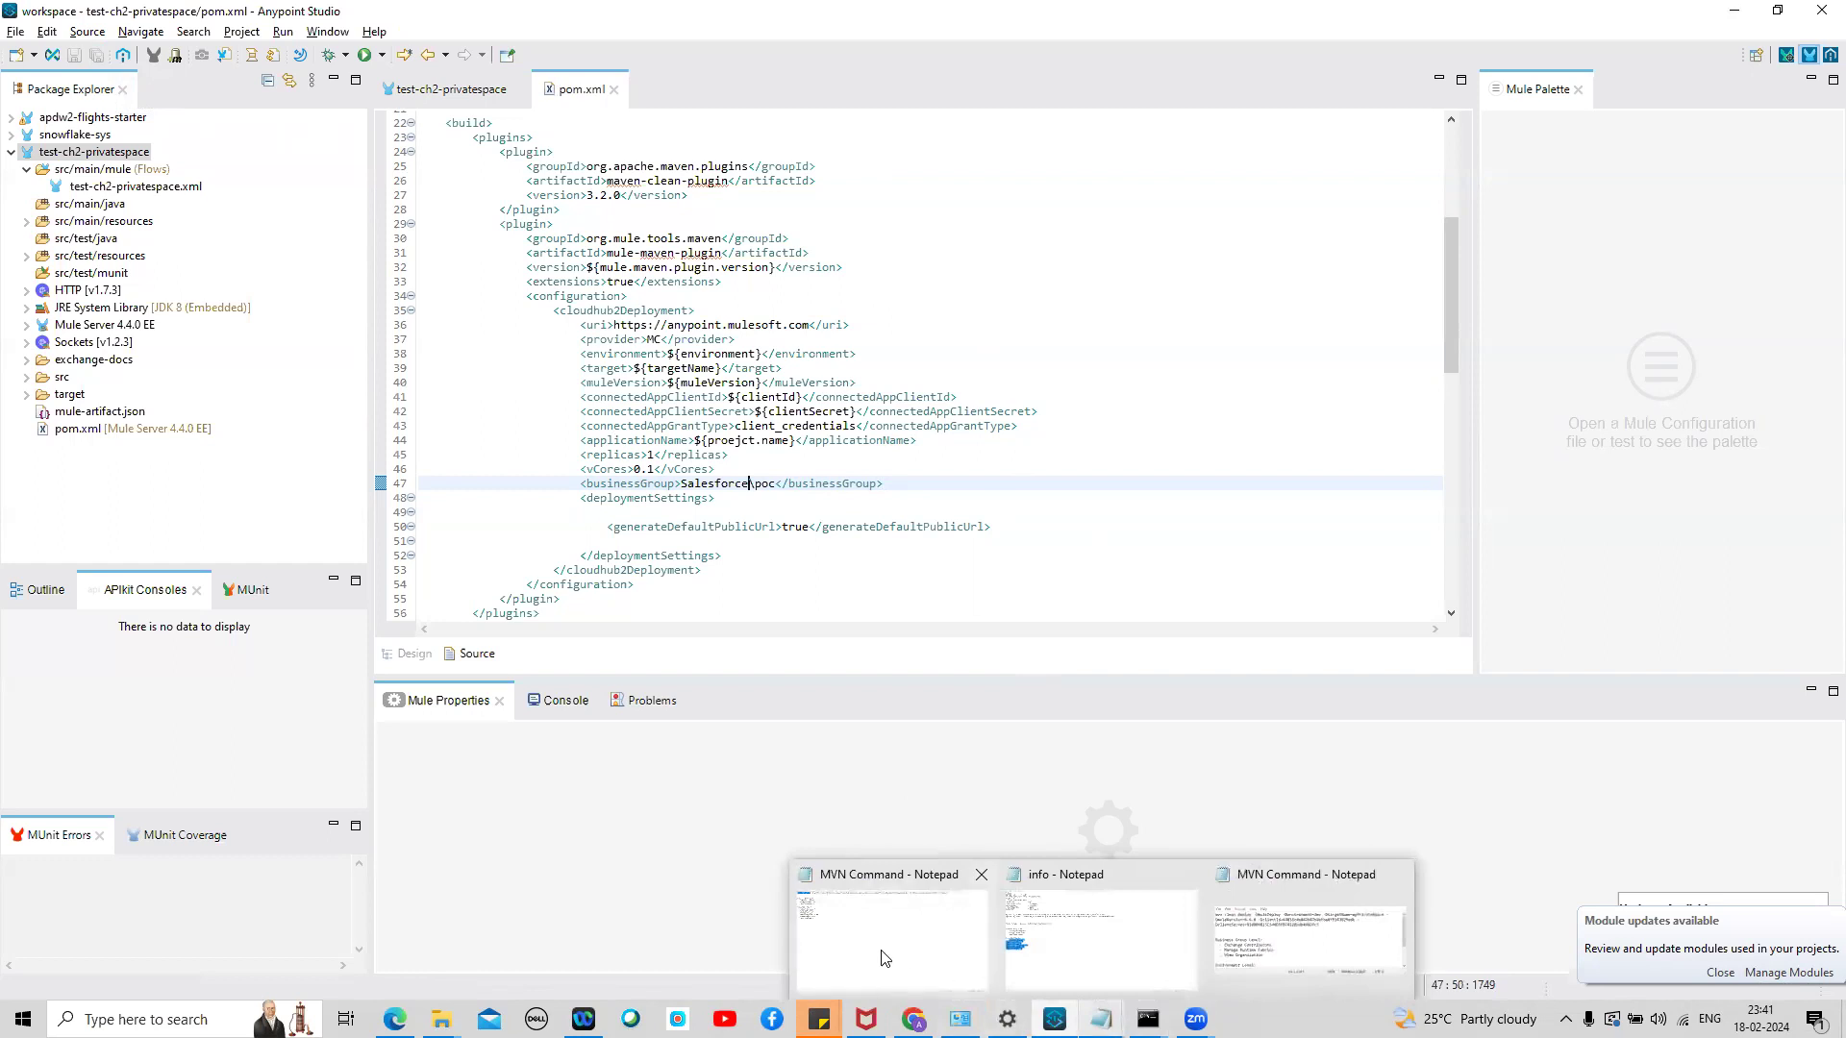
pyautogui.click(884, 958)
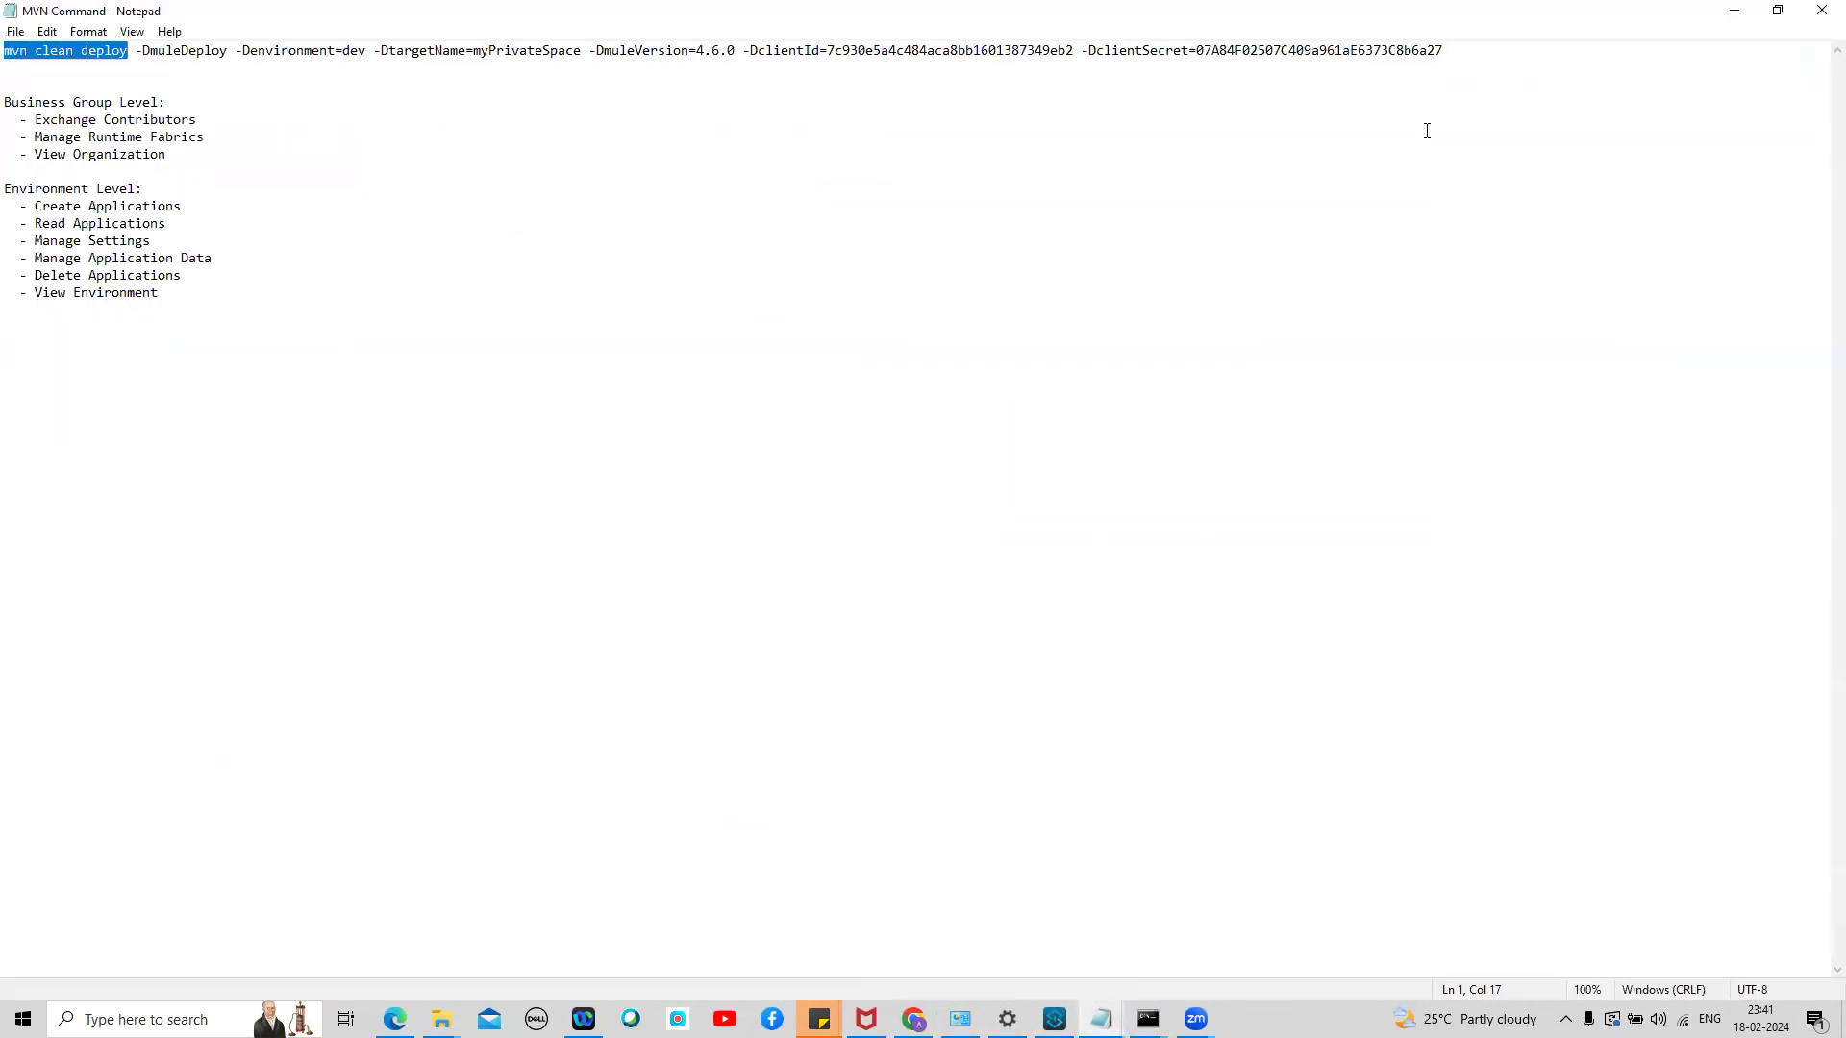
pyautogui.click(1778, 11)
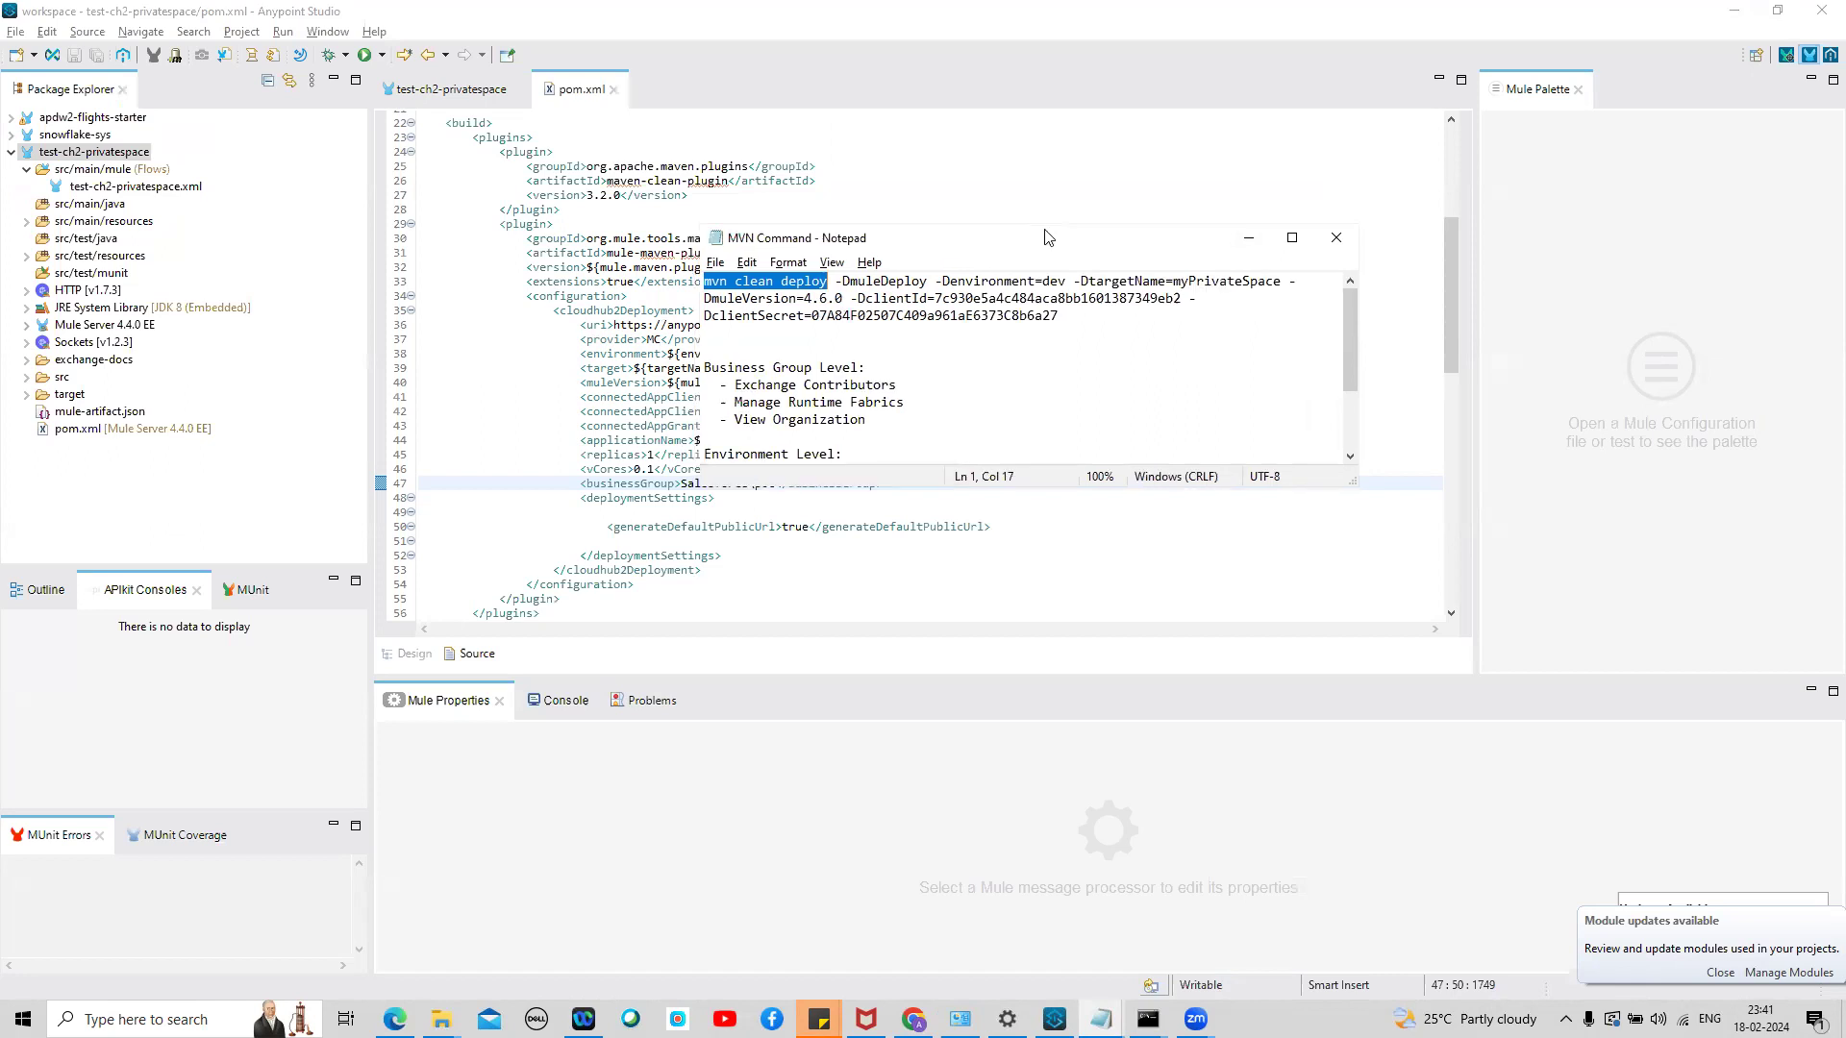
pyautogui.moveTo(1032, 243); pyautogui.dragTo(1208, 185)
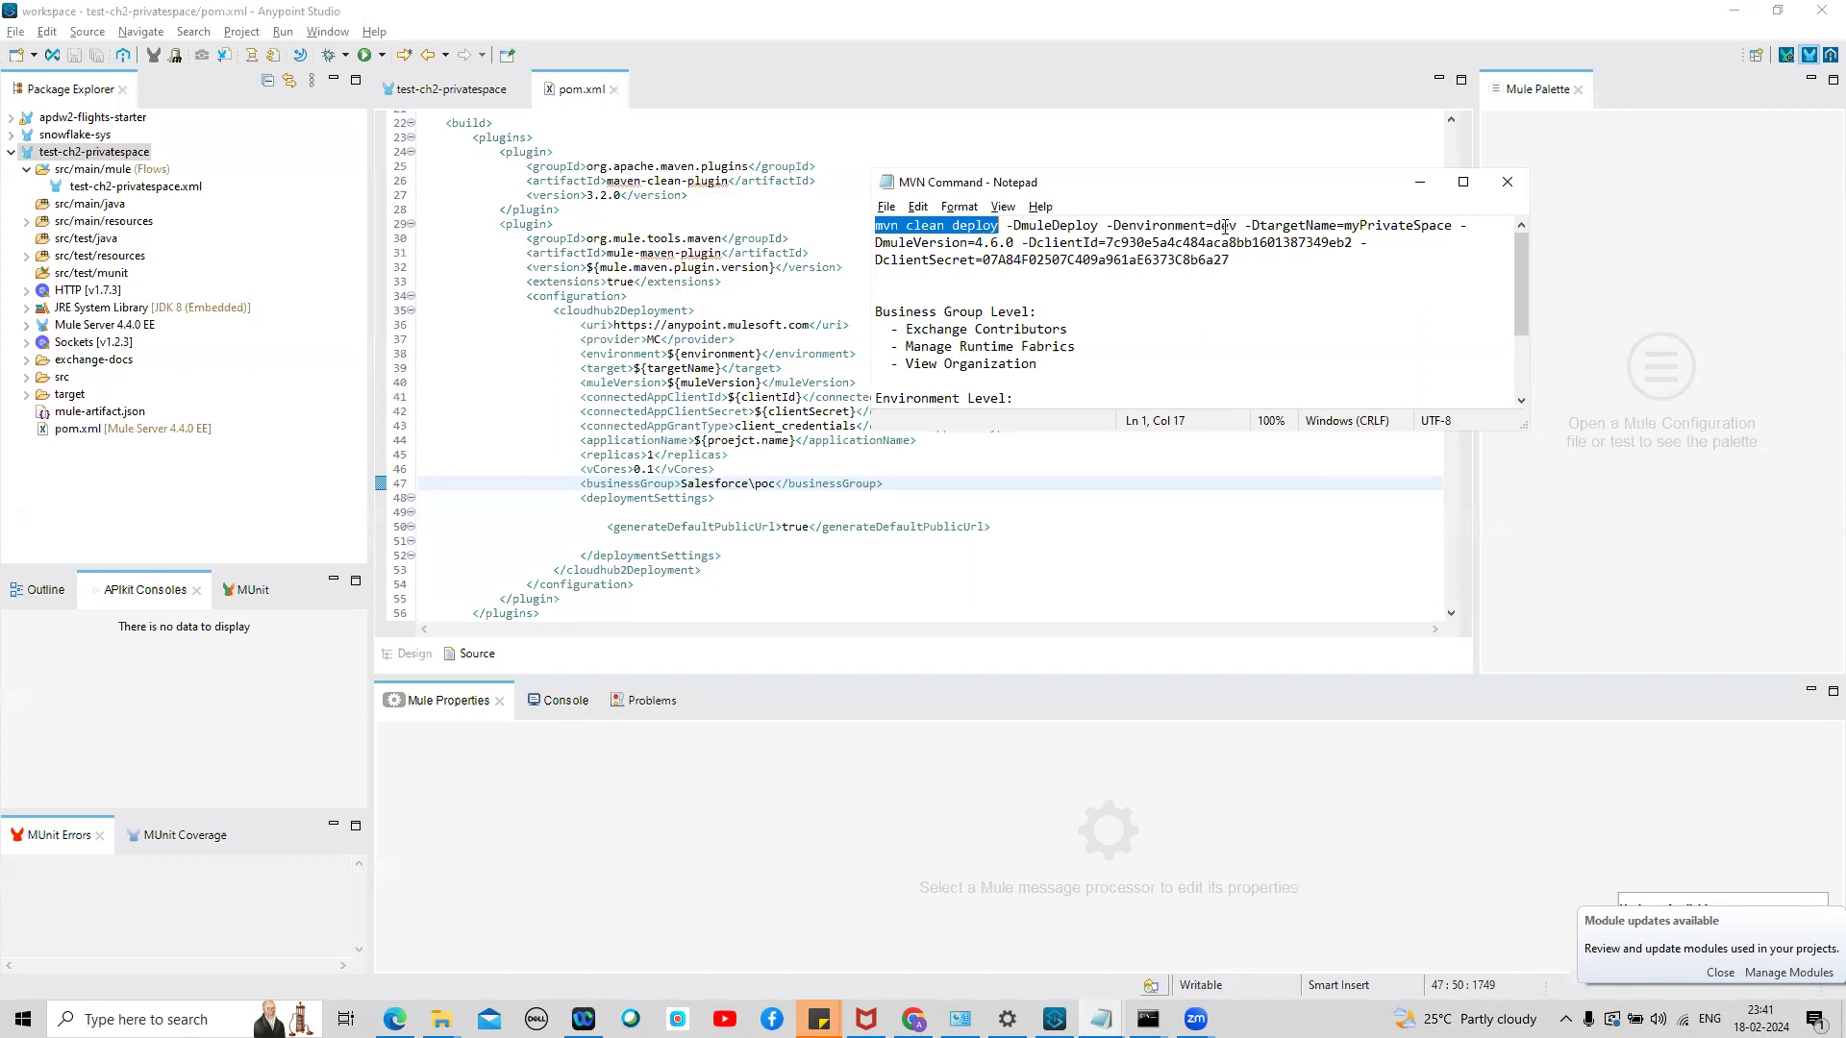
# Highlight the target name myPrivateSpace and Mule version 4.6.0, then copy the full mvn clean deploy -DmuleDeploy command with all its parameters
pyautogui.click(1344, 225)
pyautogui.moveTo(1344, 224); pyautogui.dragTo(1454, 229)
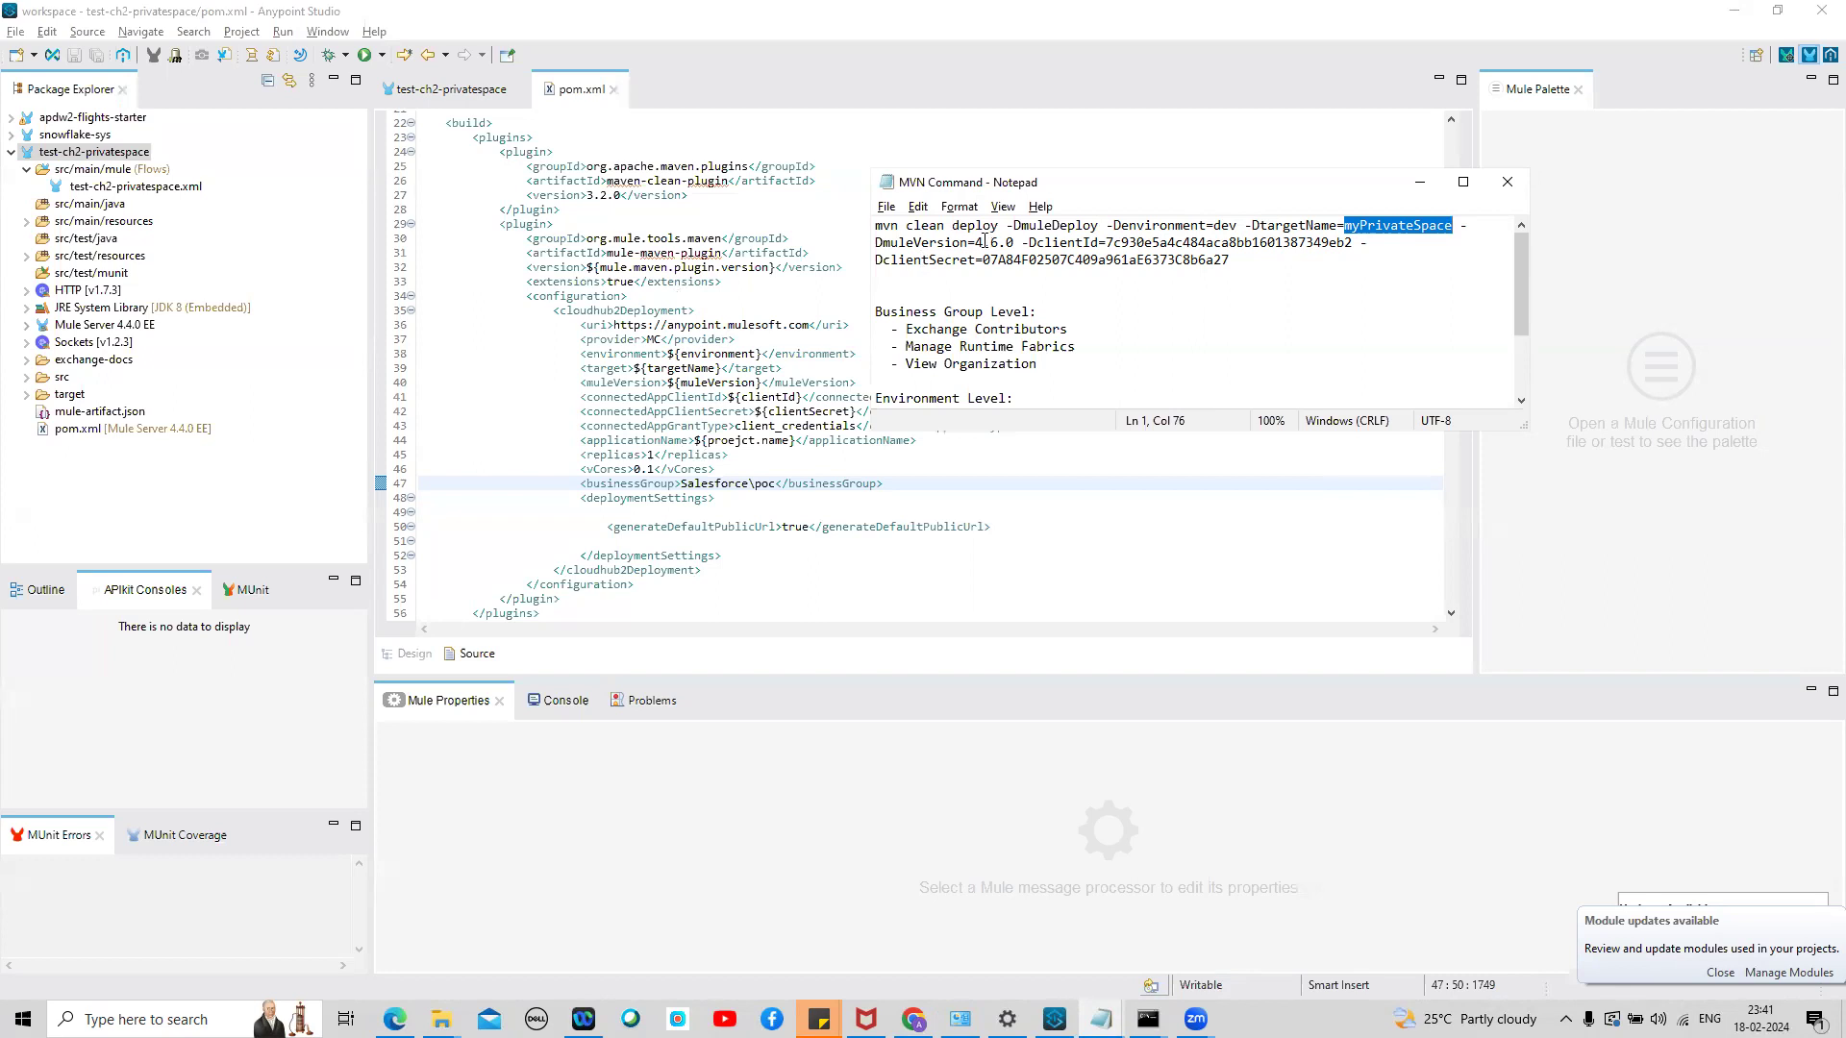
pyautogui.moveTo(975, 242); pyautogui.dragTo(1013, 246)
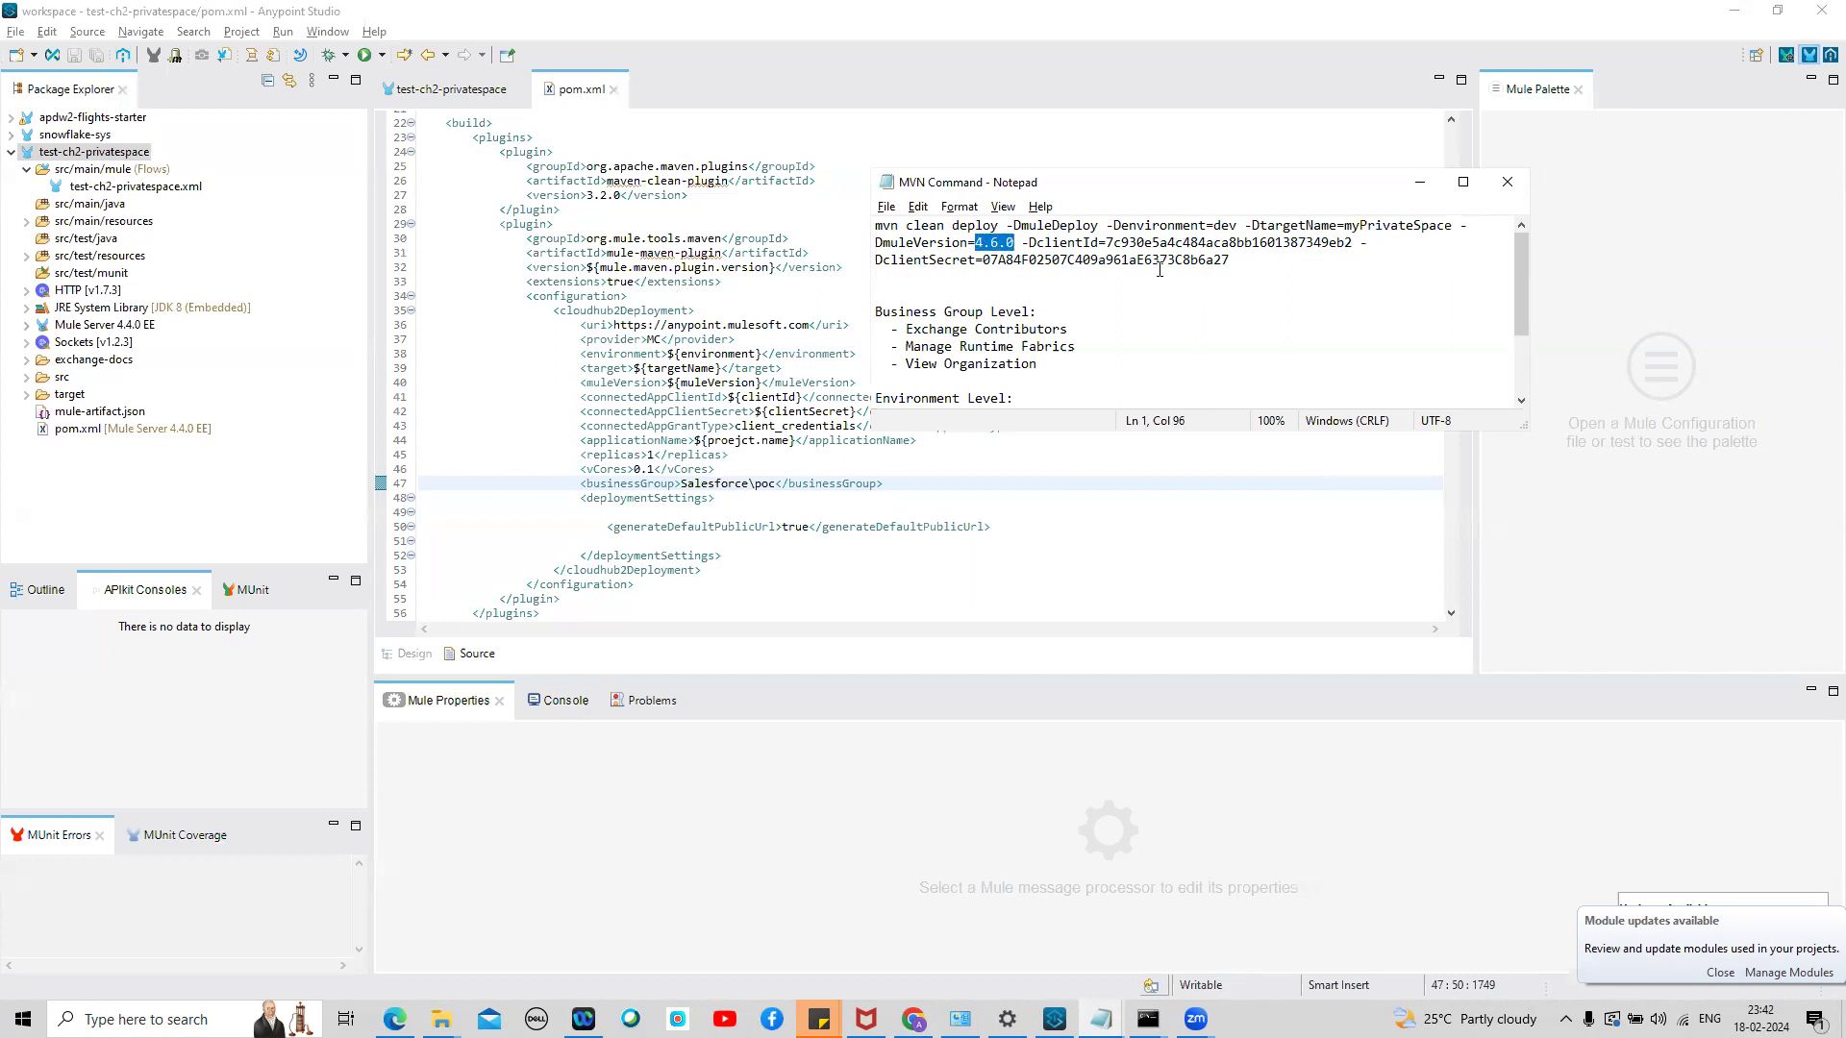
pyautogui.moveTo(1254, 256); pyautogui.dragTo(863, 225)
pyautogui.hotkey('ctrl', 'c')
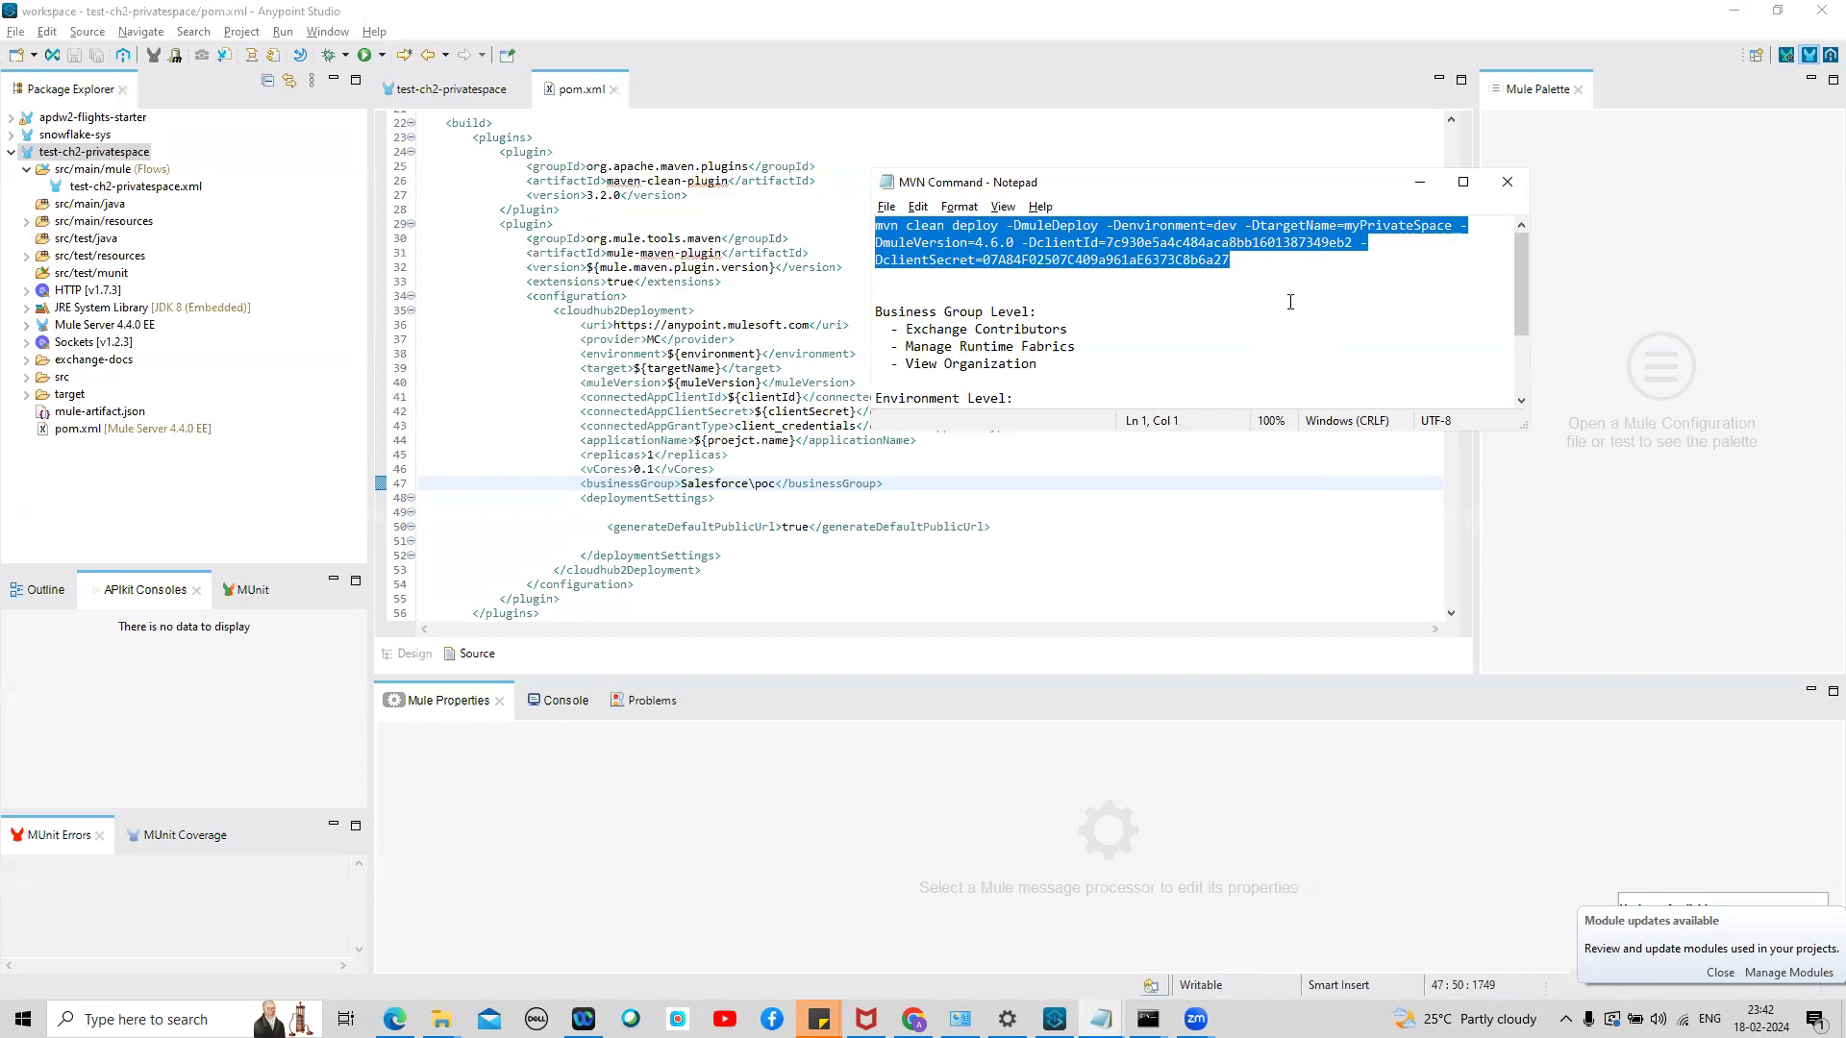
# In the Command Prompt at the test-ch2-privatespace project folder, paste and run the copied mvn clean deploy -DmuleDeploy command, including the client ID and client secret
pyautogui.click(1148, 1019)
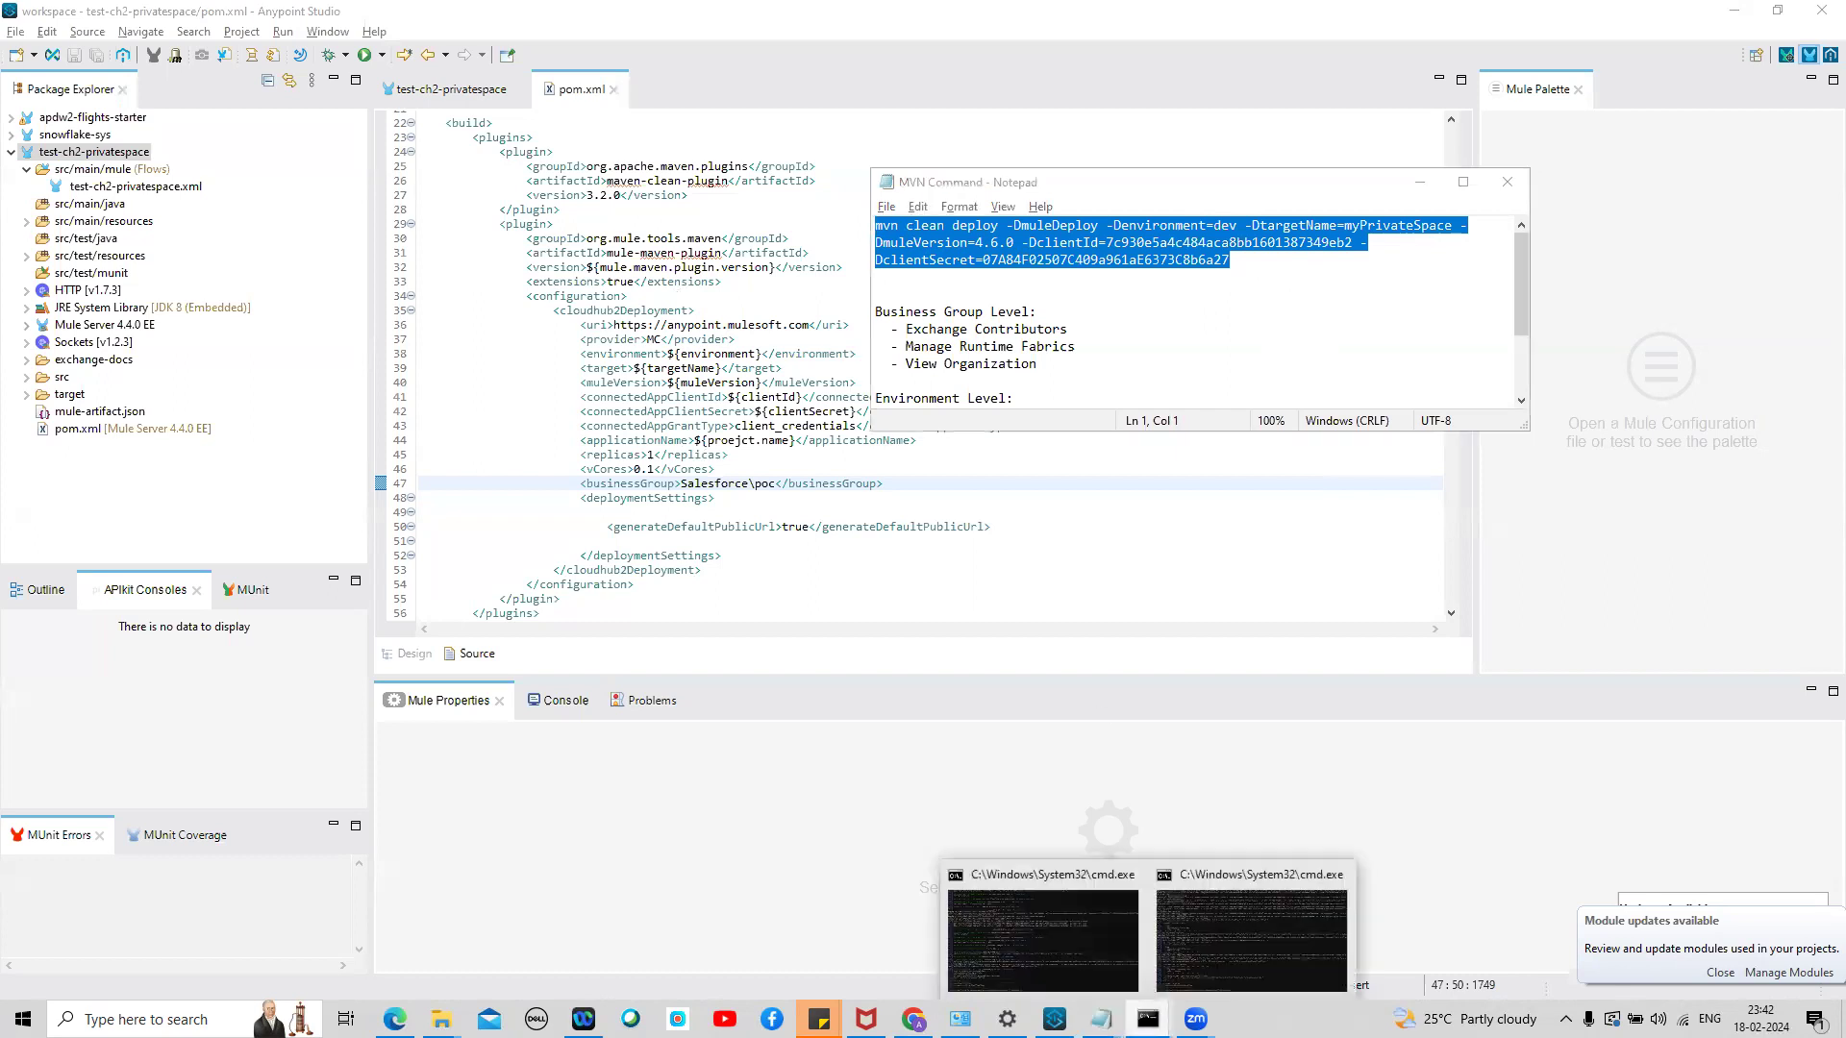
pyautogui.click(1204, 927)
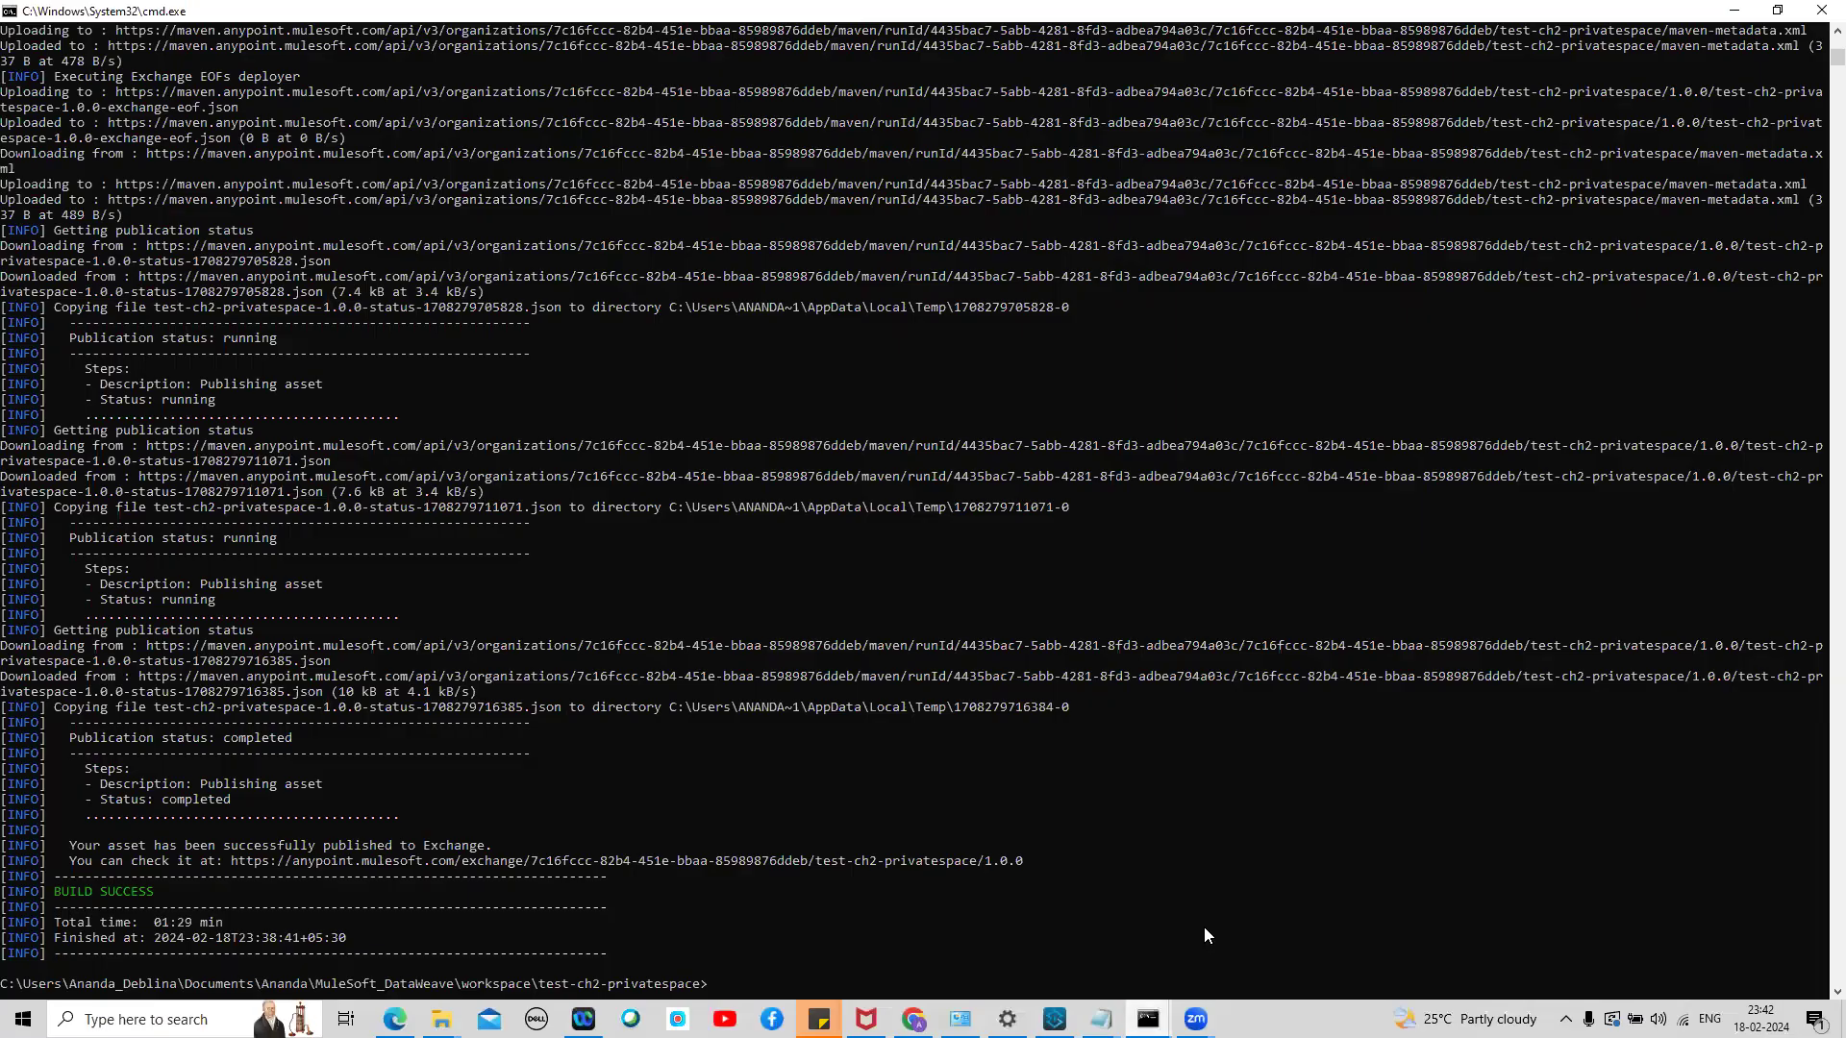
pyautogui.hotkey('ctrl', 'v')
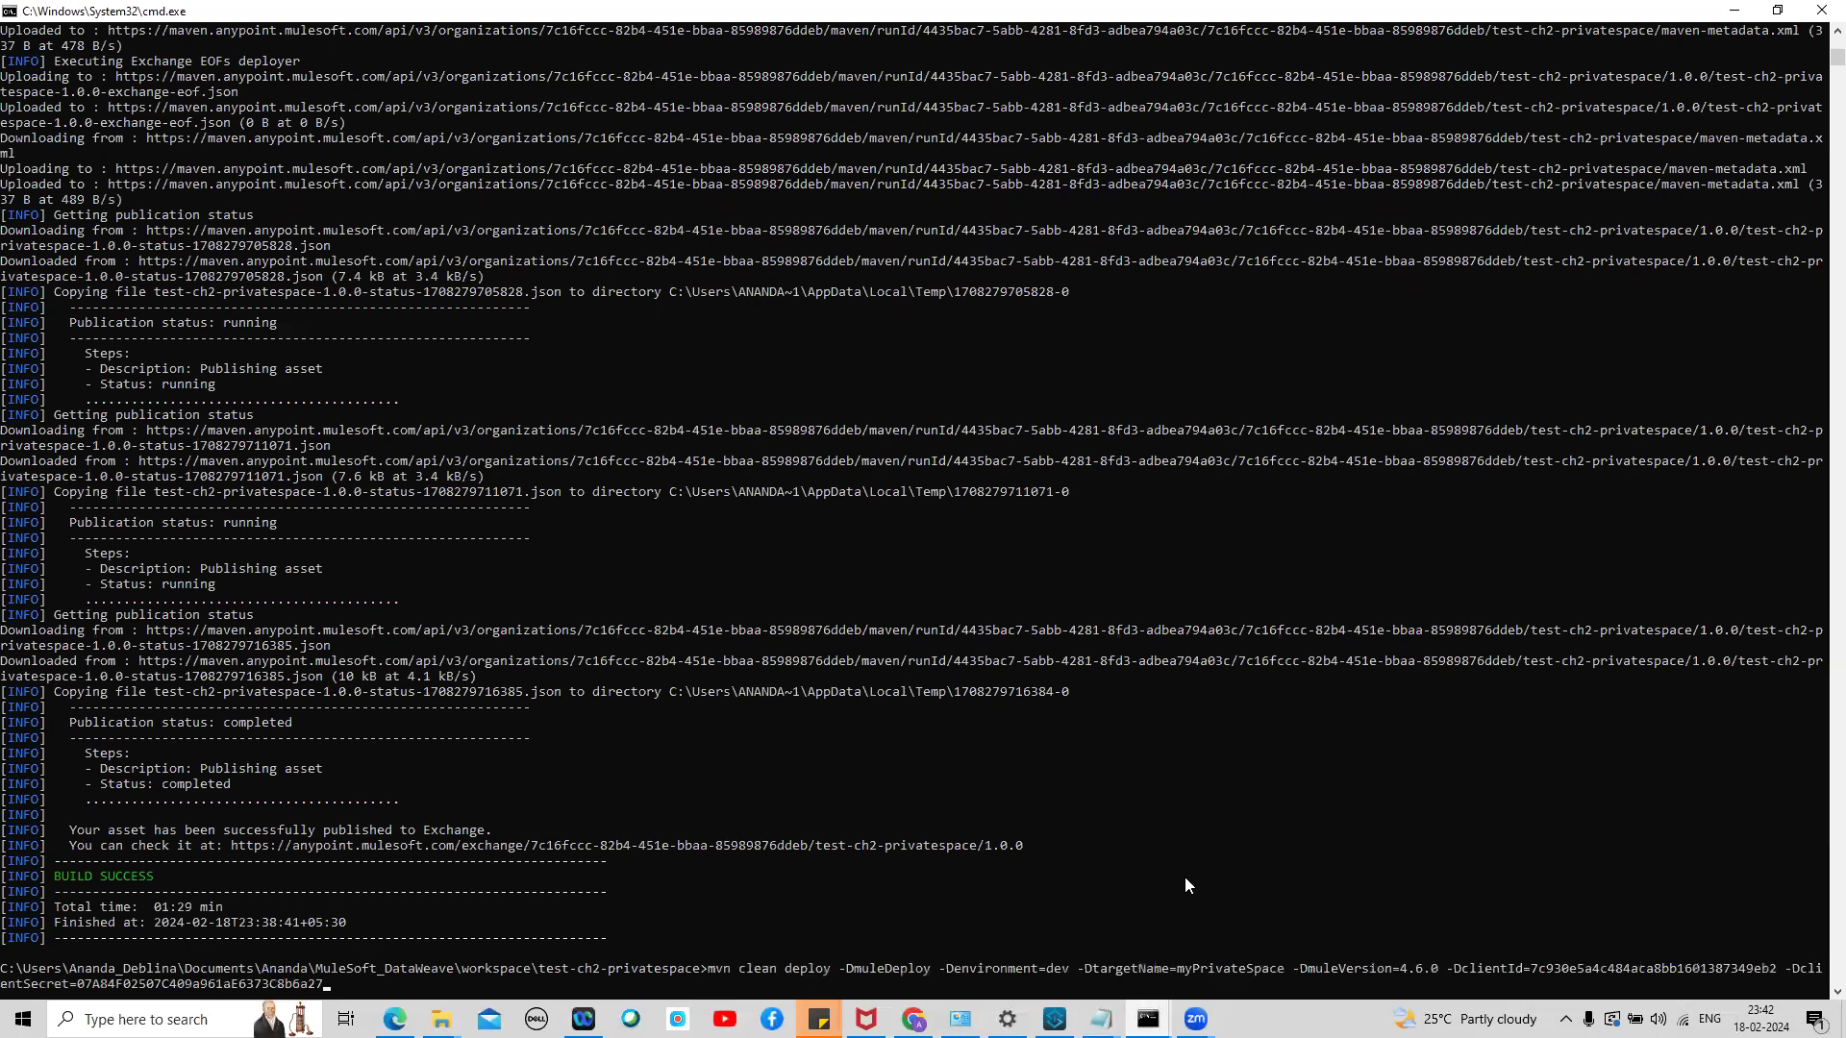
pyautogui.press('Return')
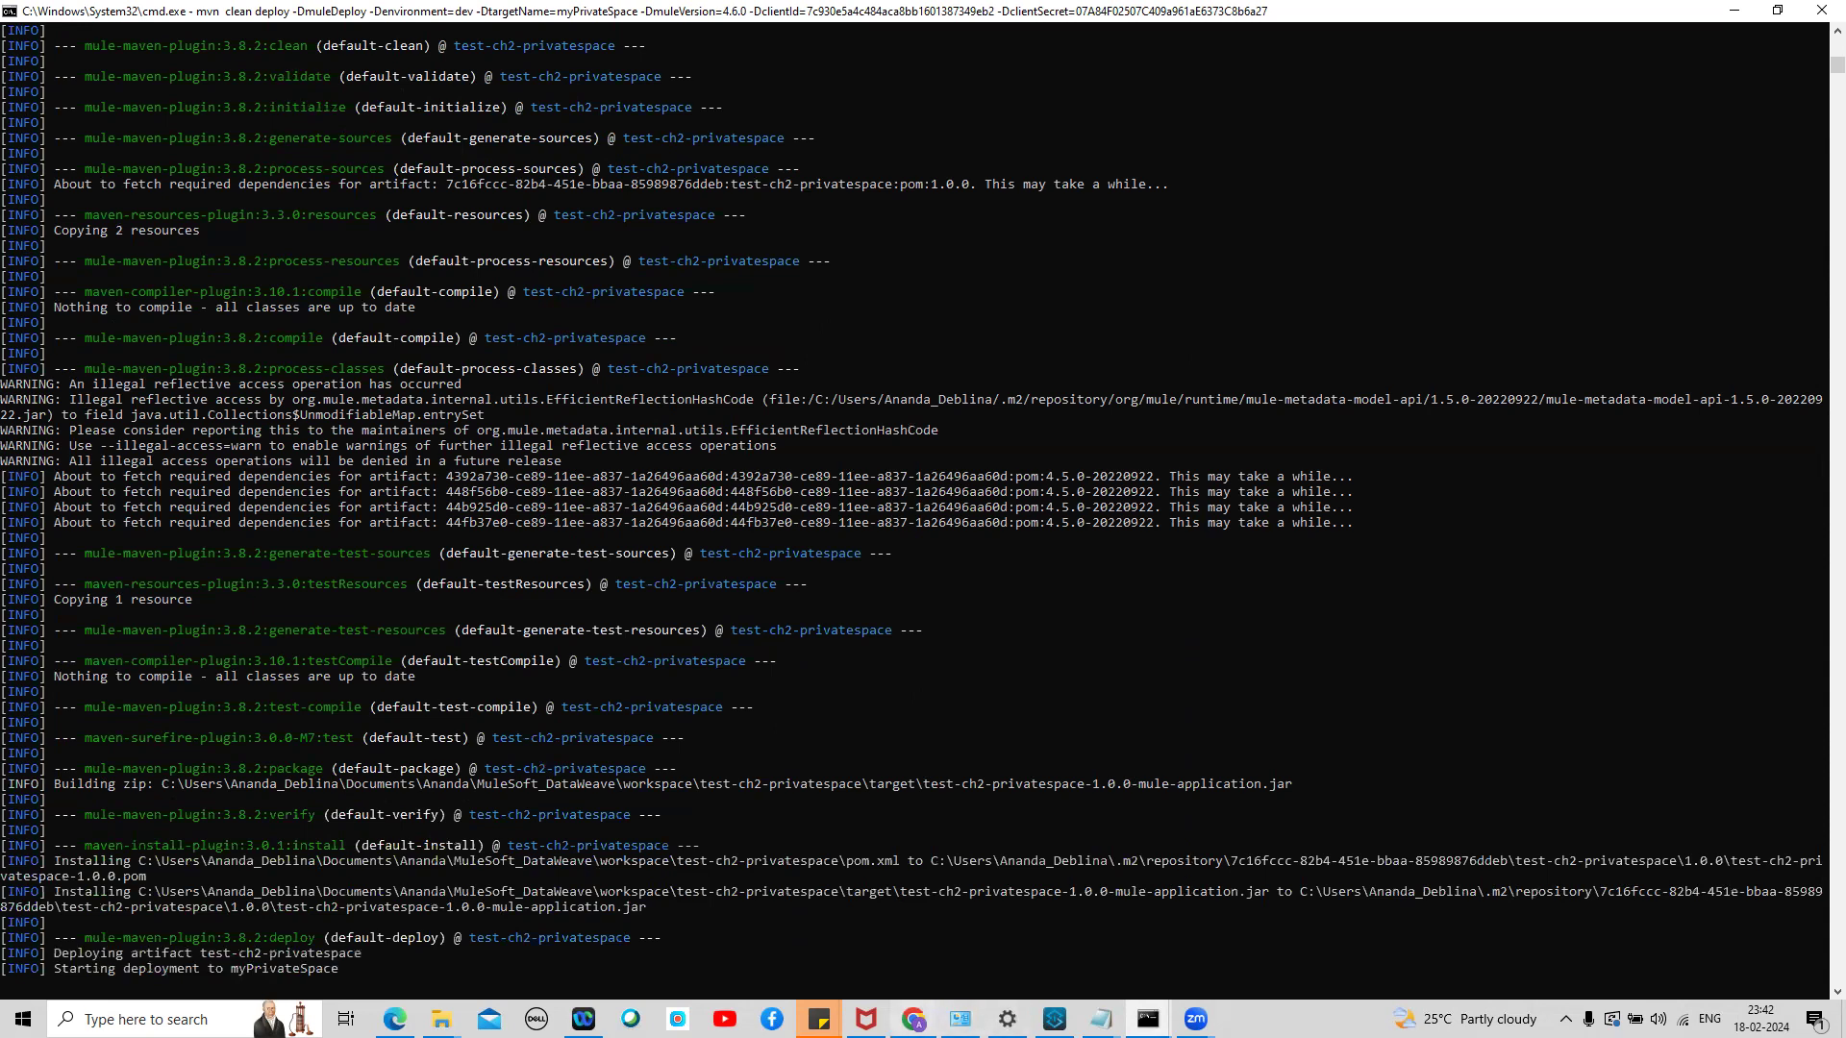
# Open Runtime Manager in Chrome and monitor the test-ch2-privatespace deployment there and in the Maven console output
pyautogui.click(913, 1019)
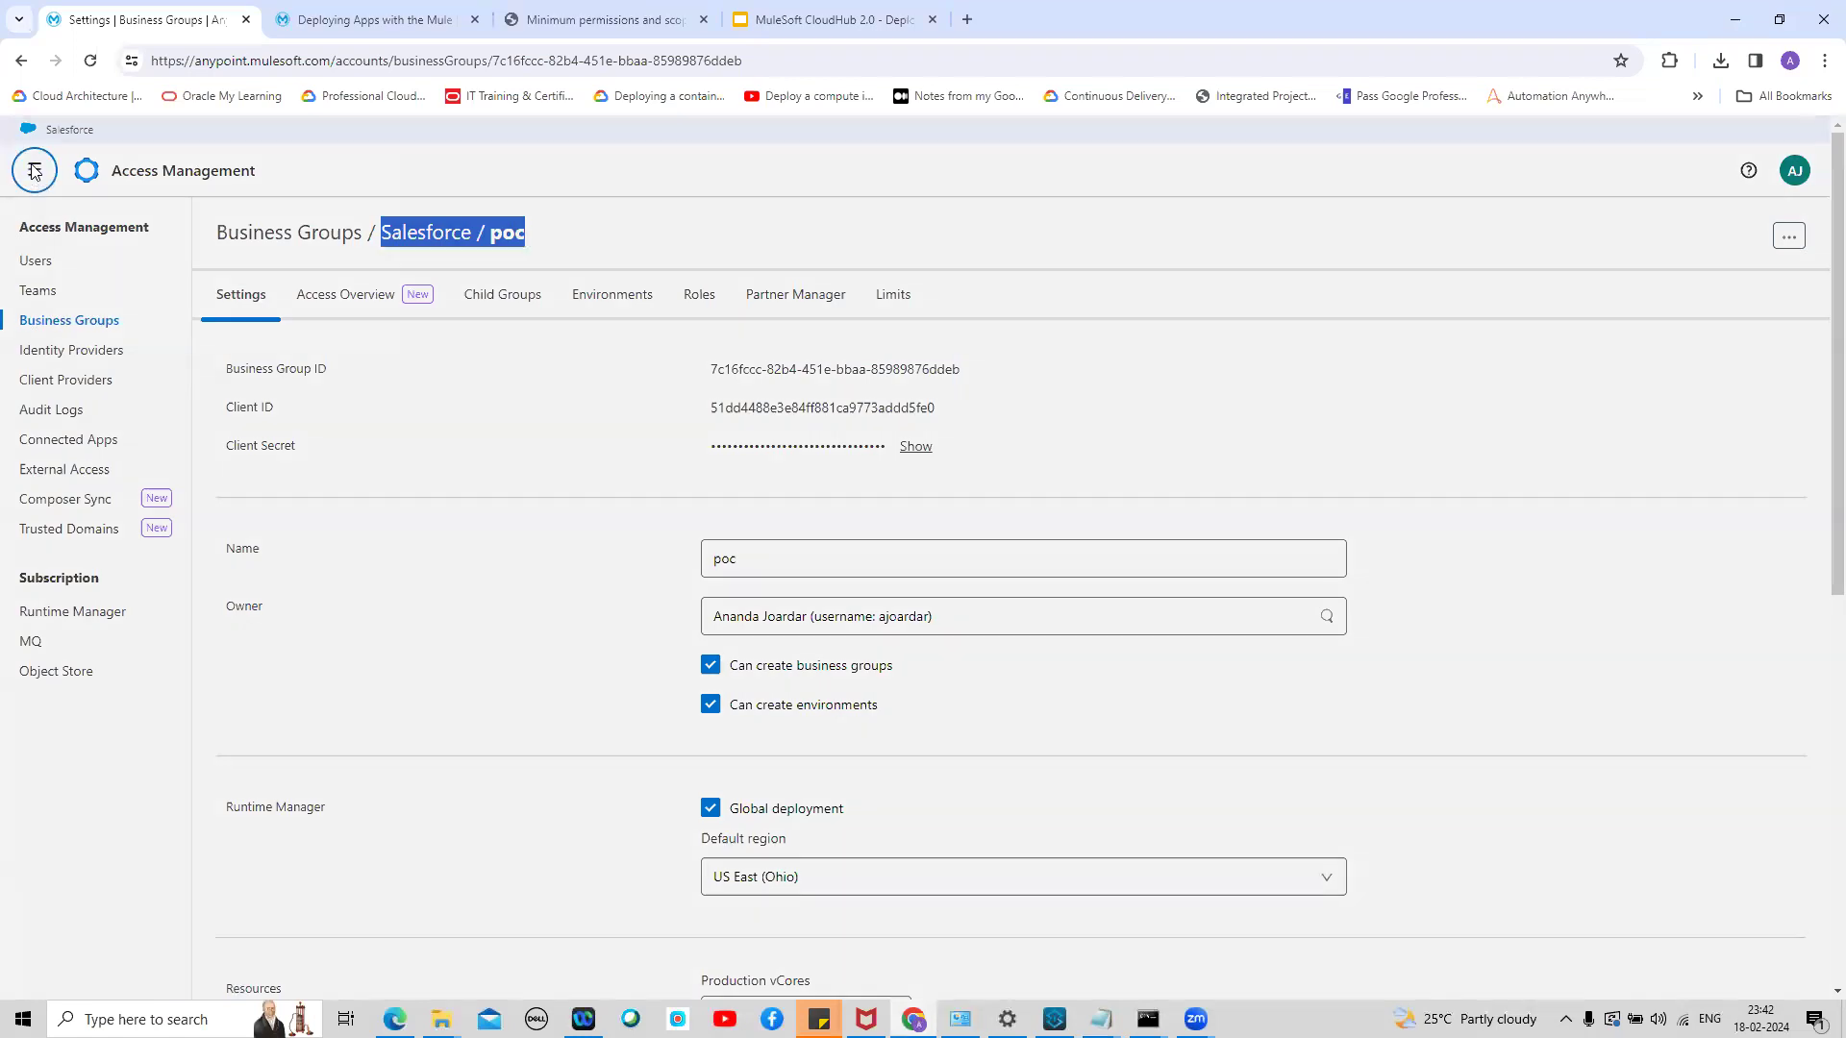
pyautogui.click(33, 171)
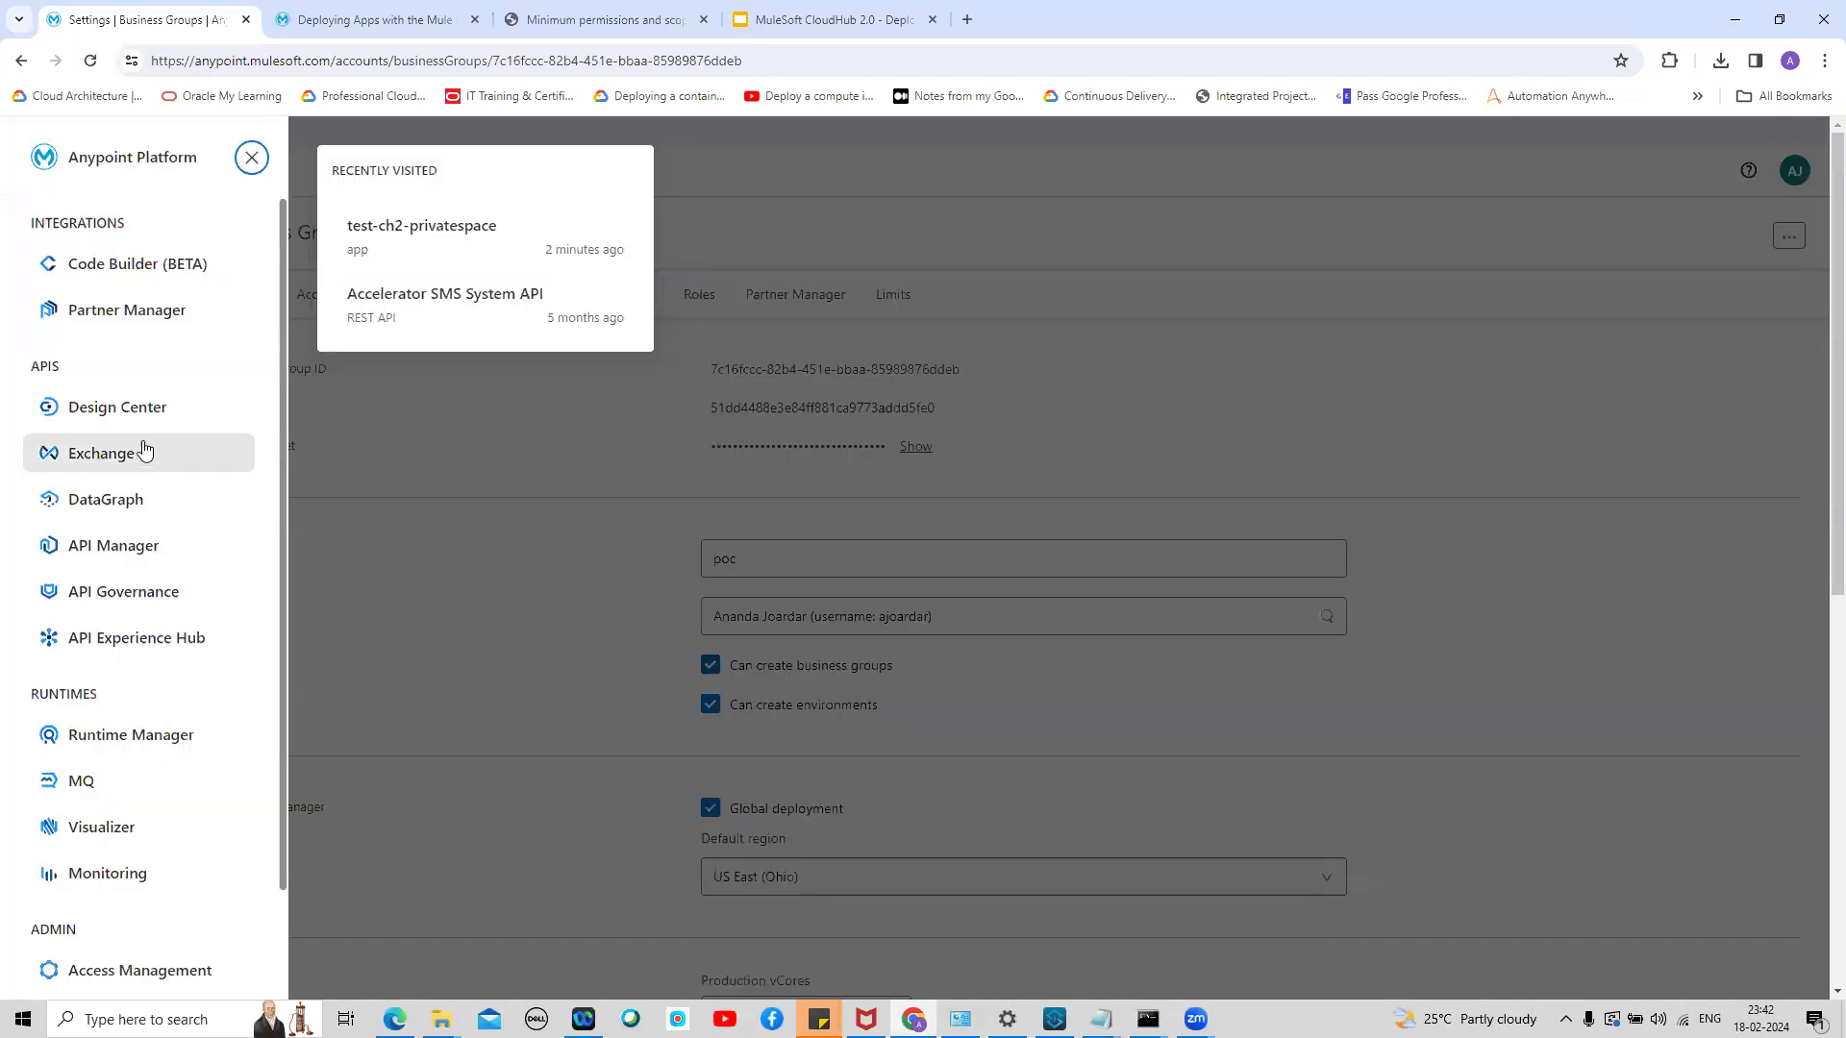
pyautogui.click(119, 752)
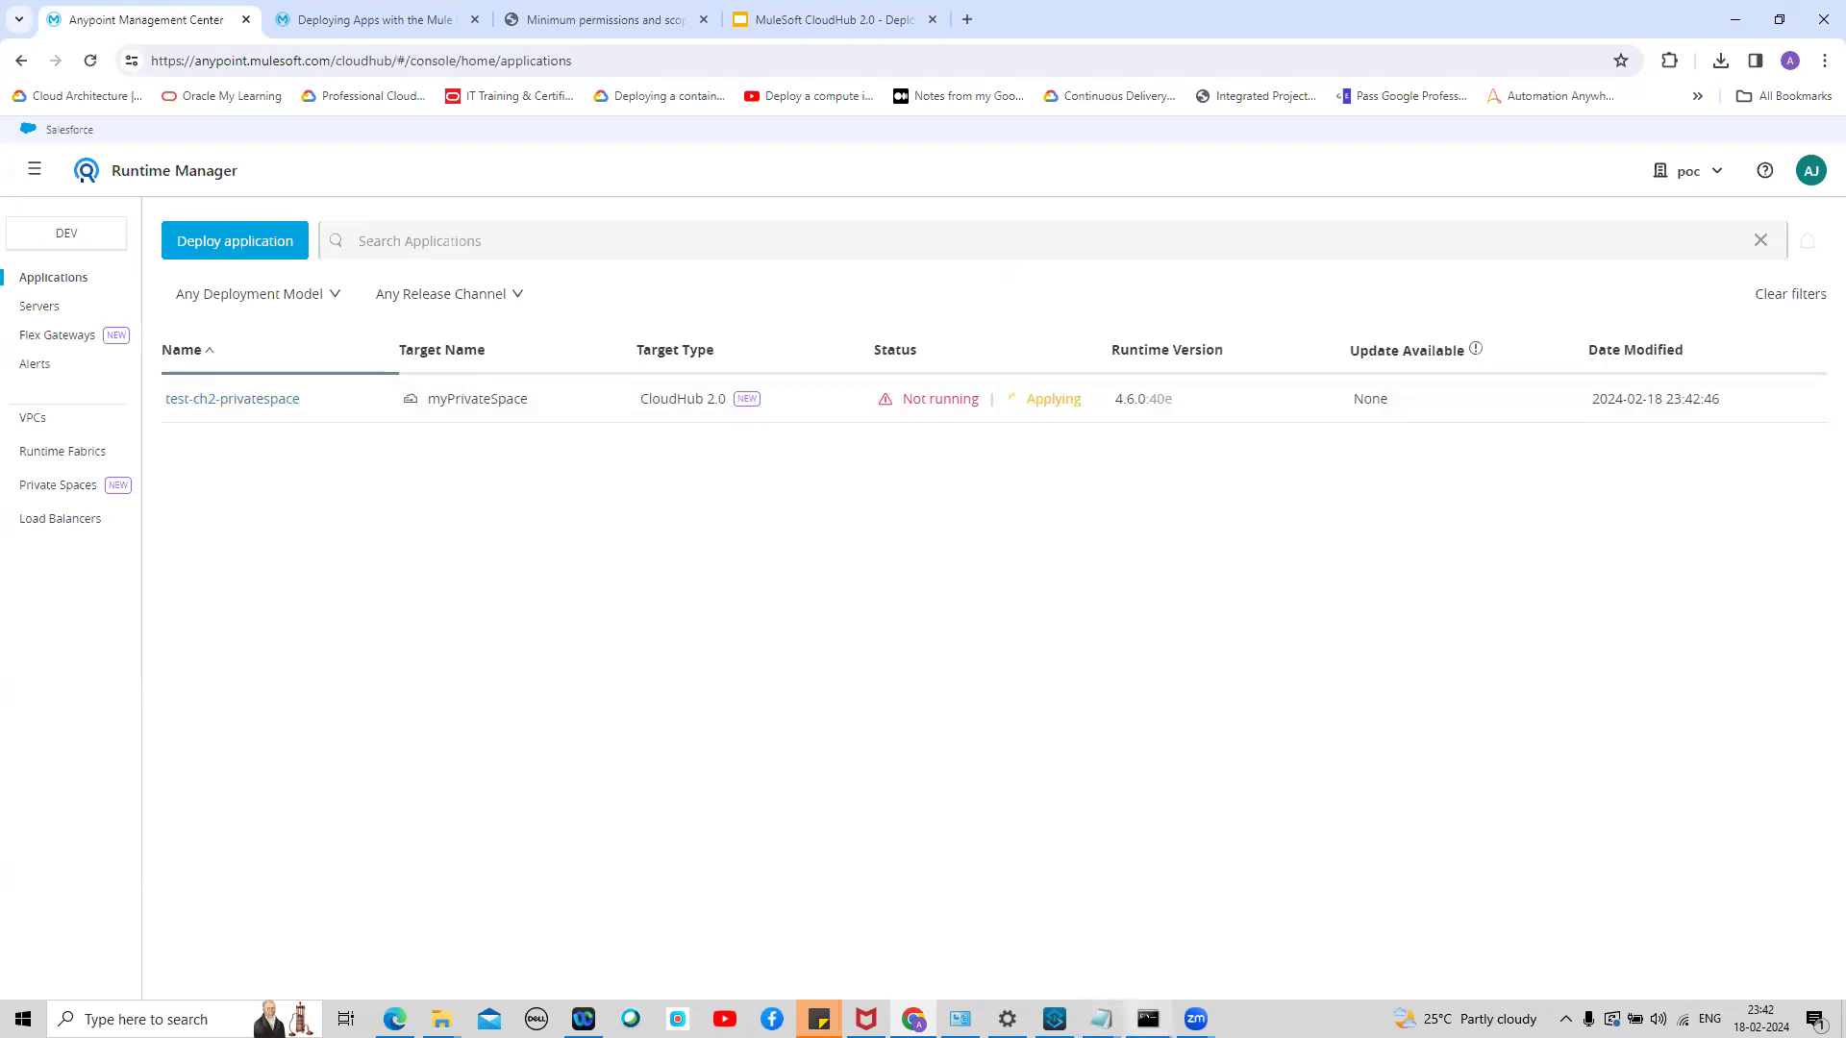
pyautogui.click(1148, 1019)
pyautogui.click(1277, 957)
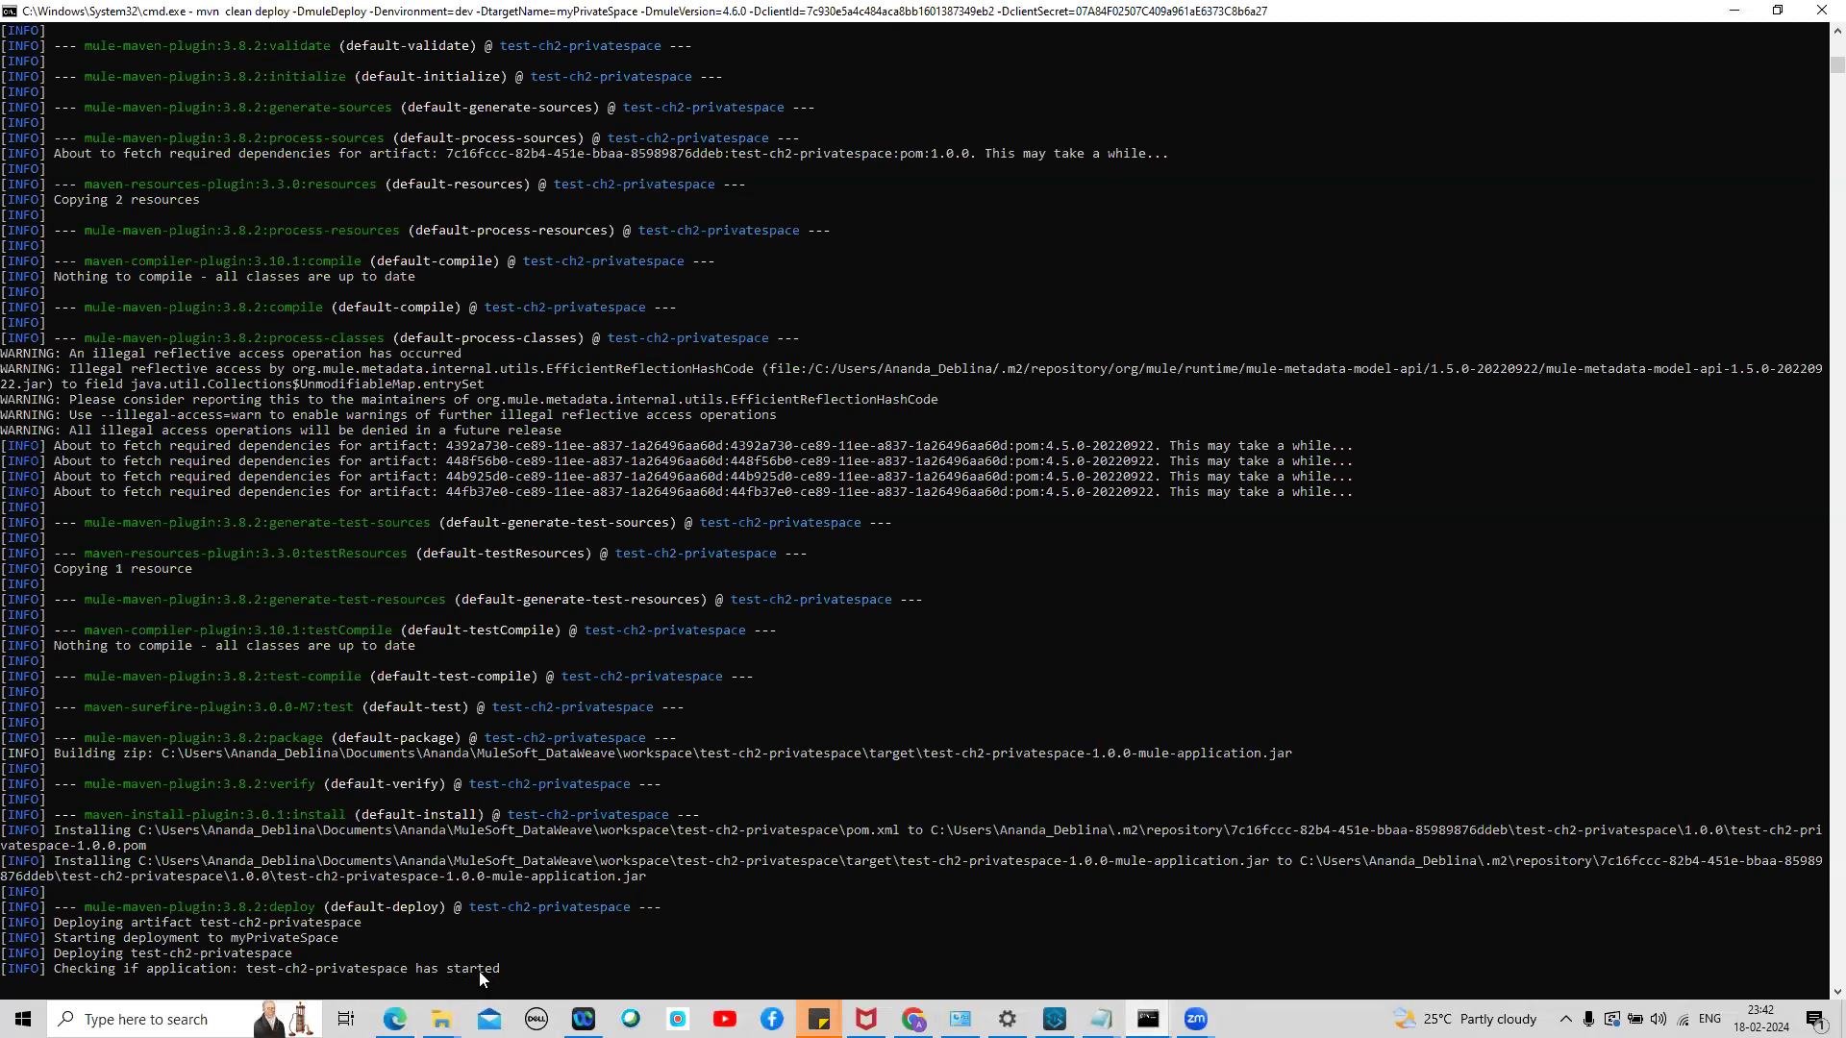
pyautogui.click(913, 1019)
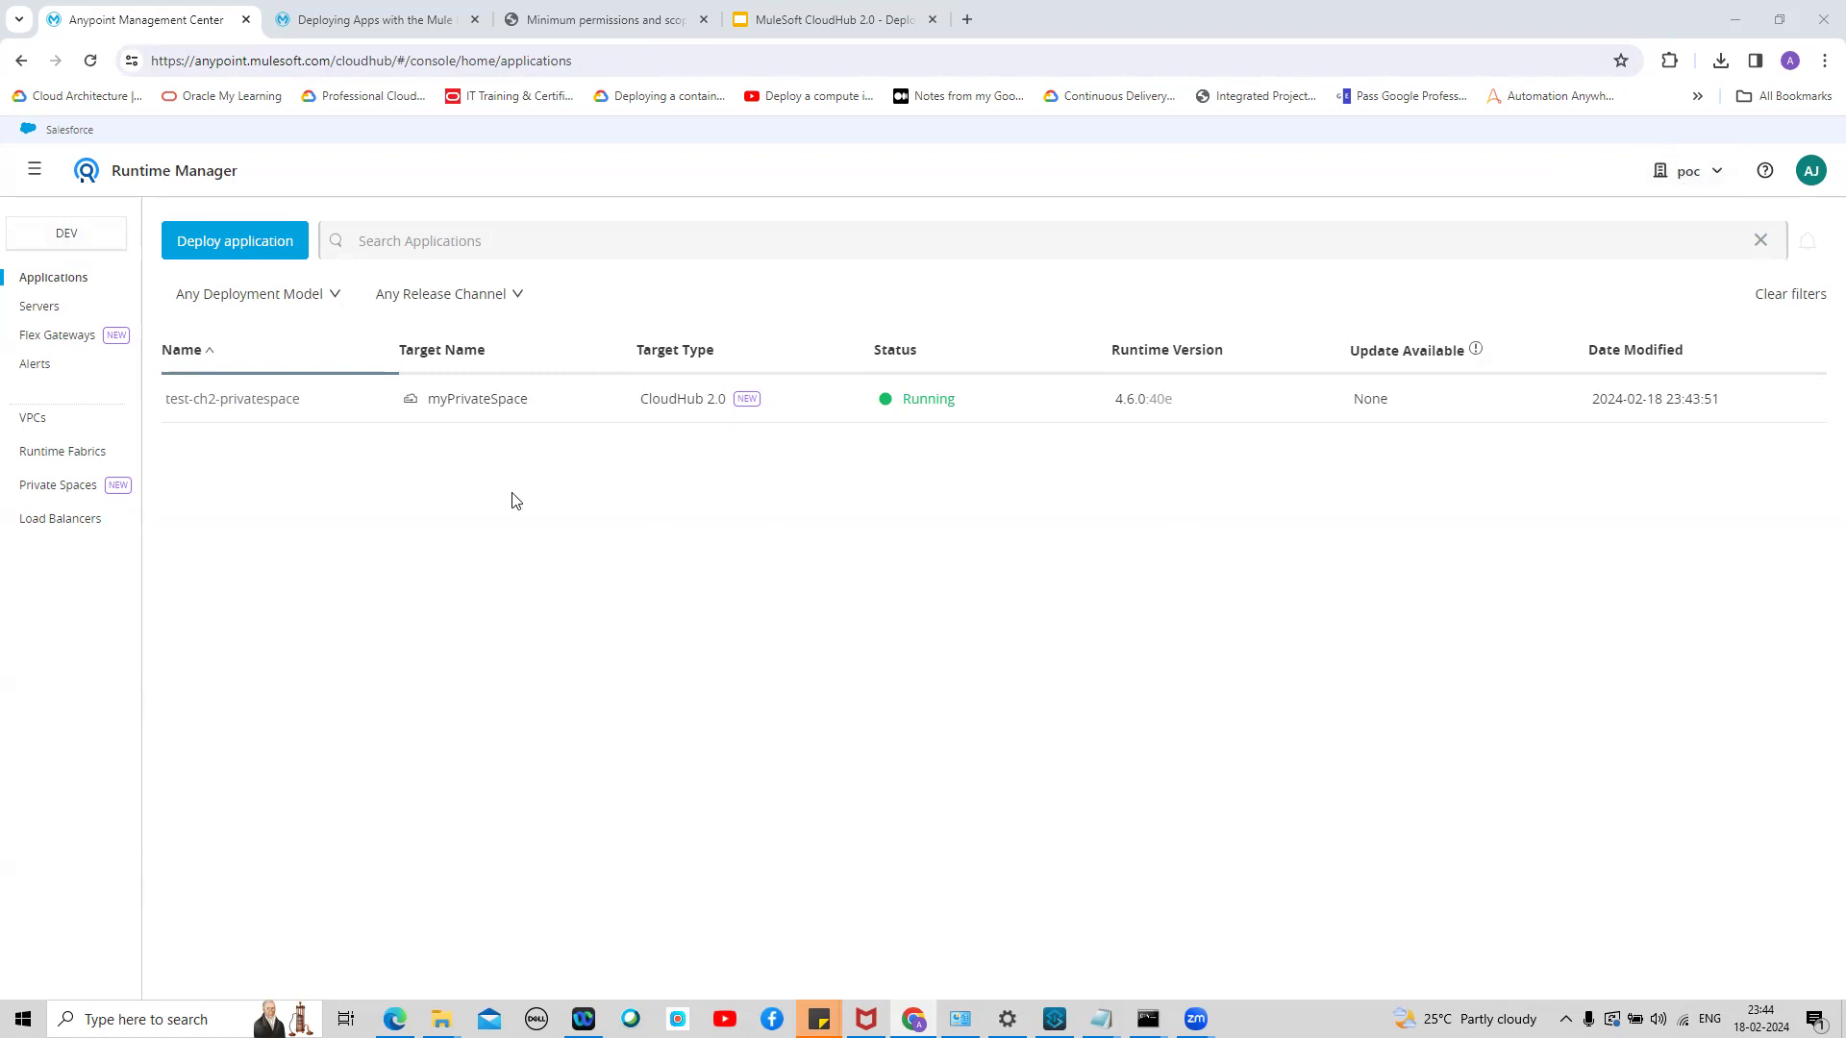
# Open the test-ch2-privatespace application and review its Deployment Target and Ingress settings against the cloudhub2Deployment configuration in Anypoint Studio's pom.xml
pyautogui.click(231, 402)
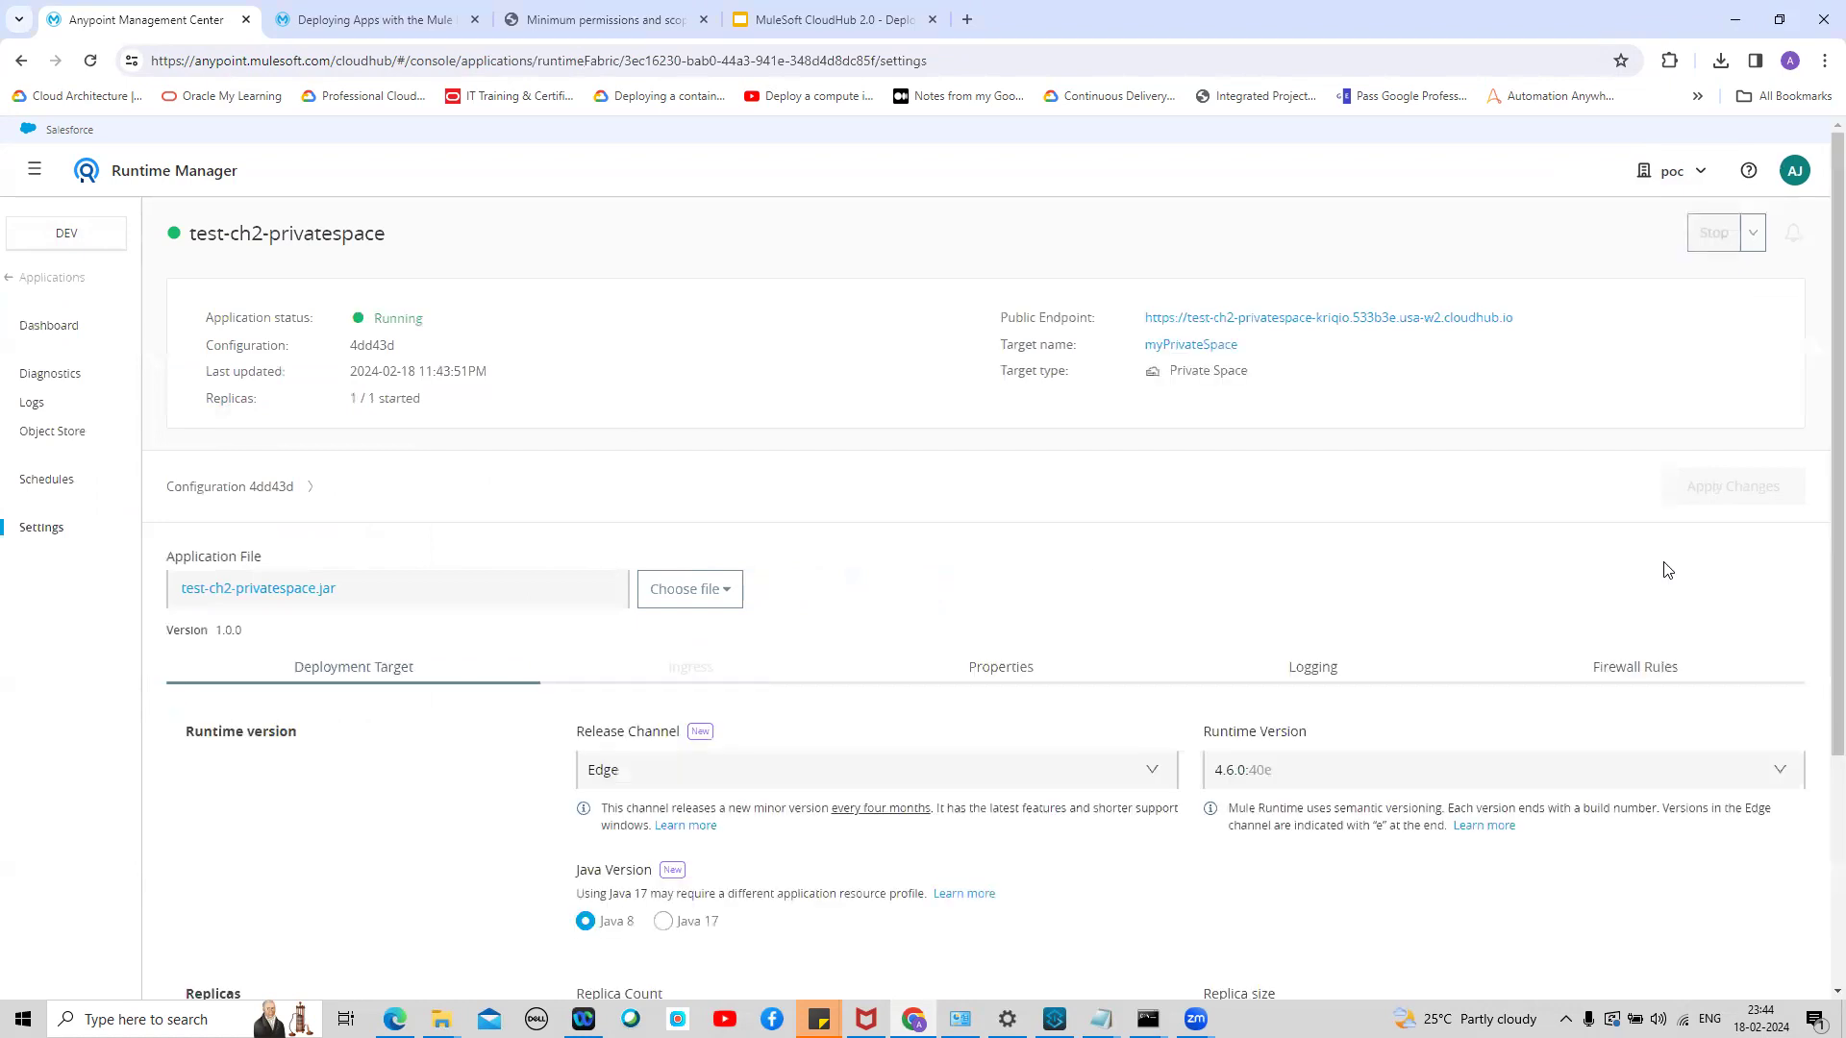
pyautogui.scroll(-3, 1820, 481)
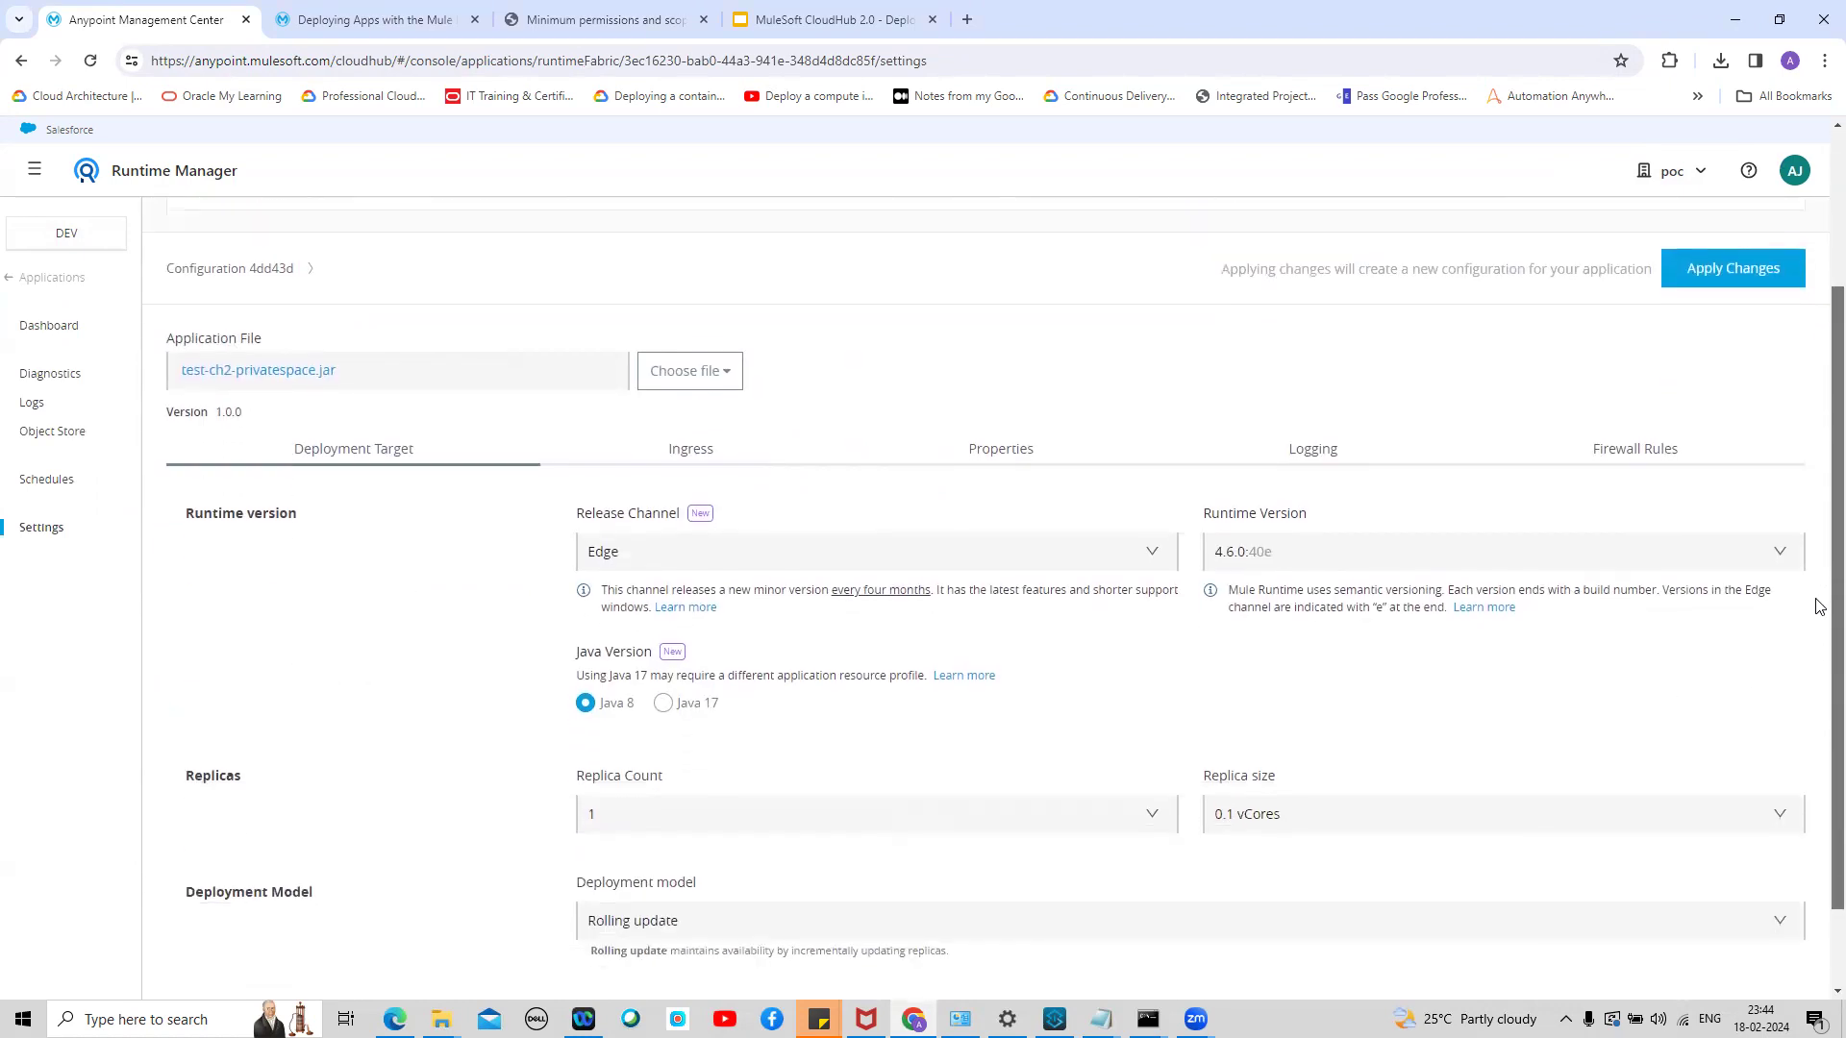
pyautogui.scroll(1, 1820, 632)
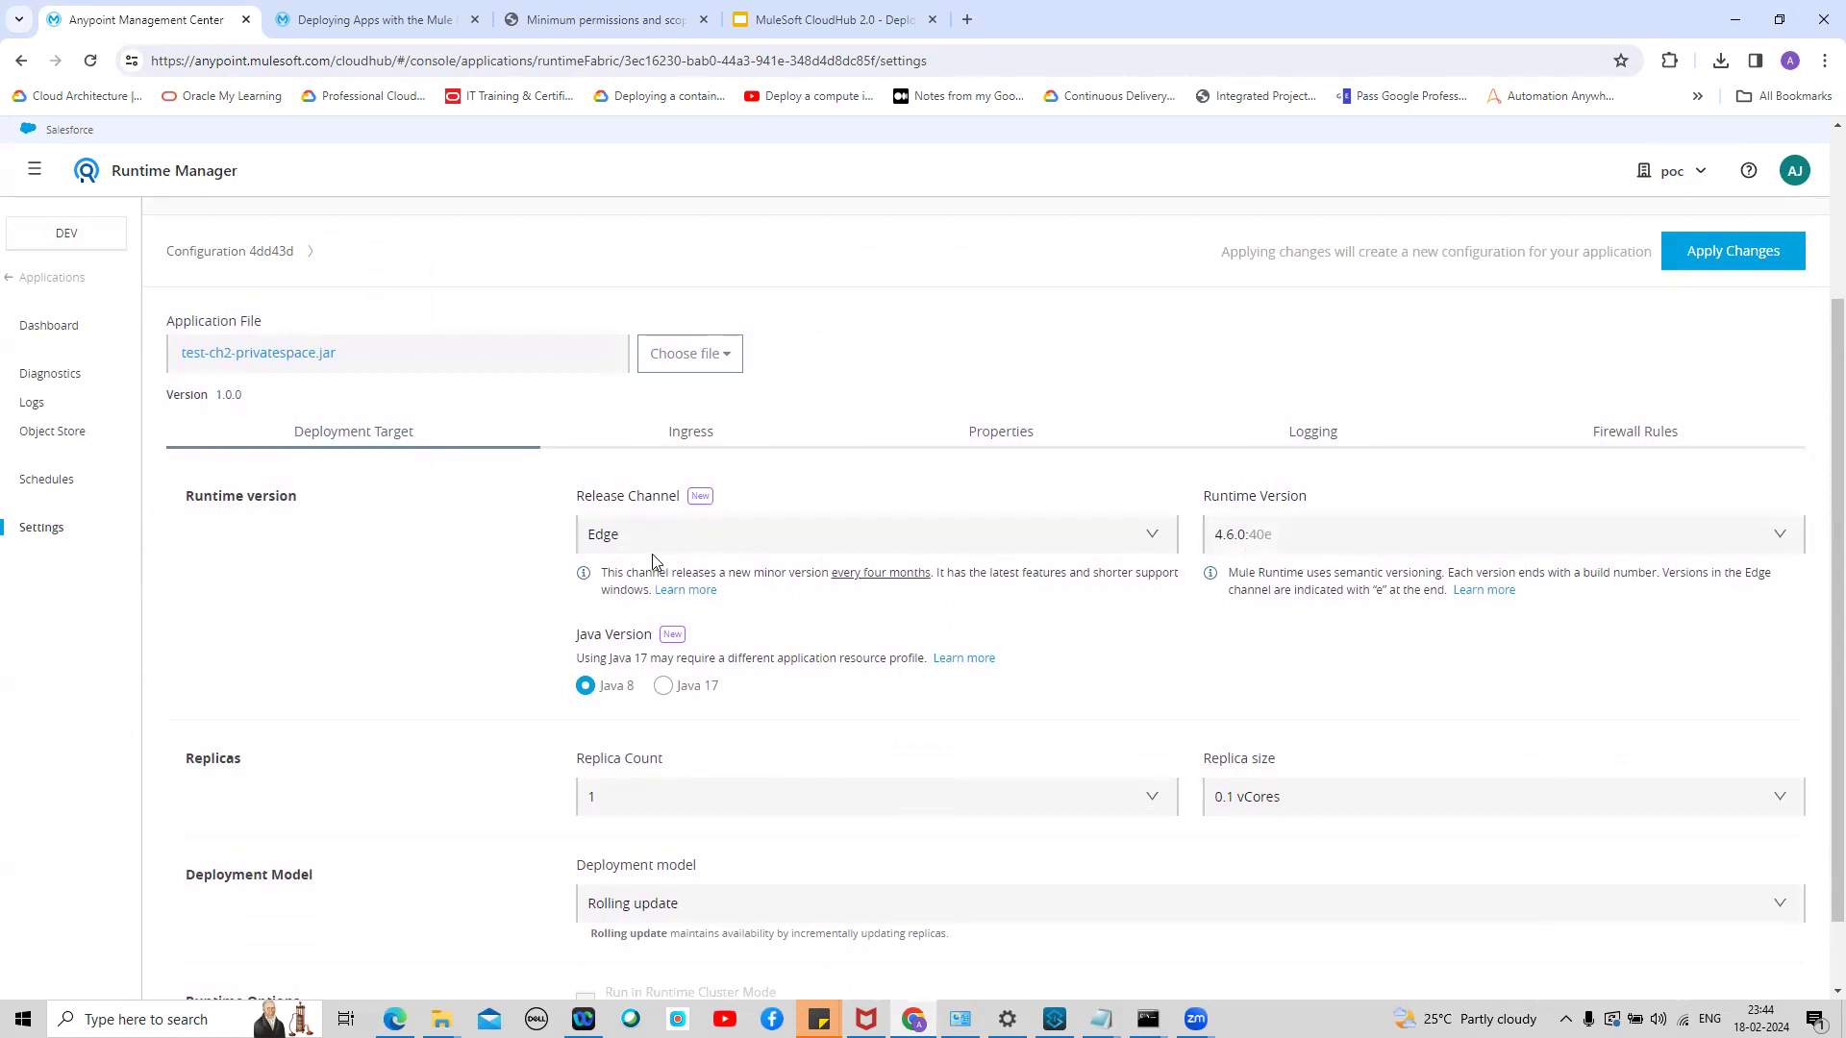
pyautogui.click(690, 434)
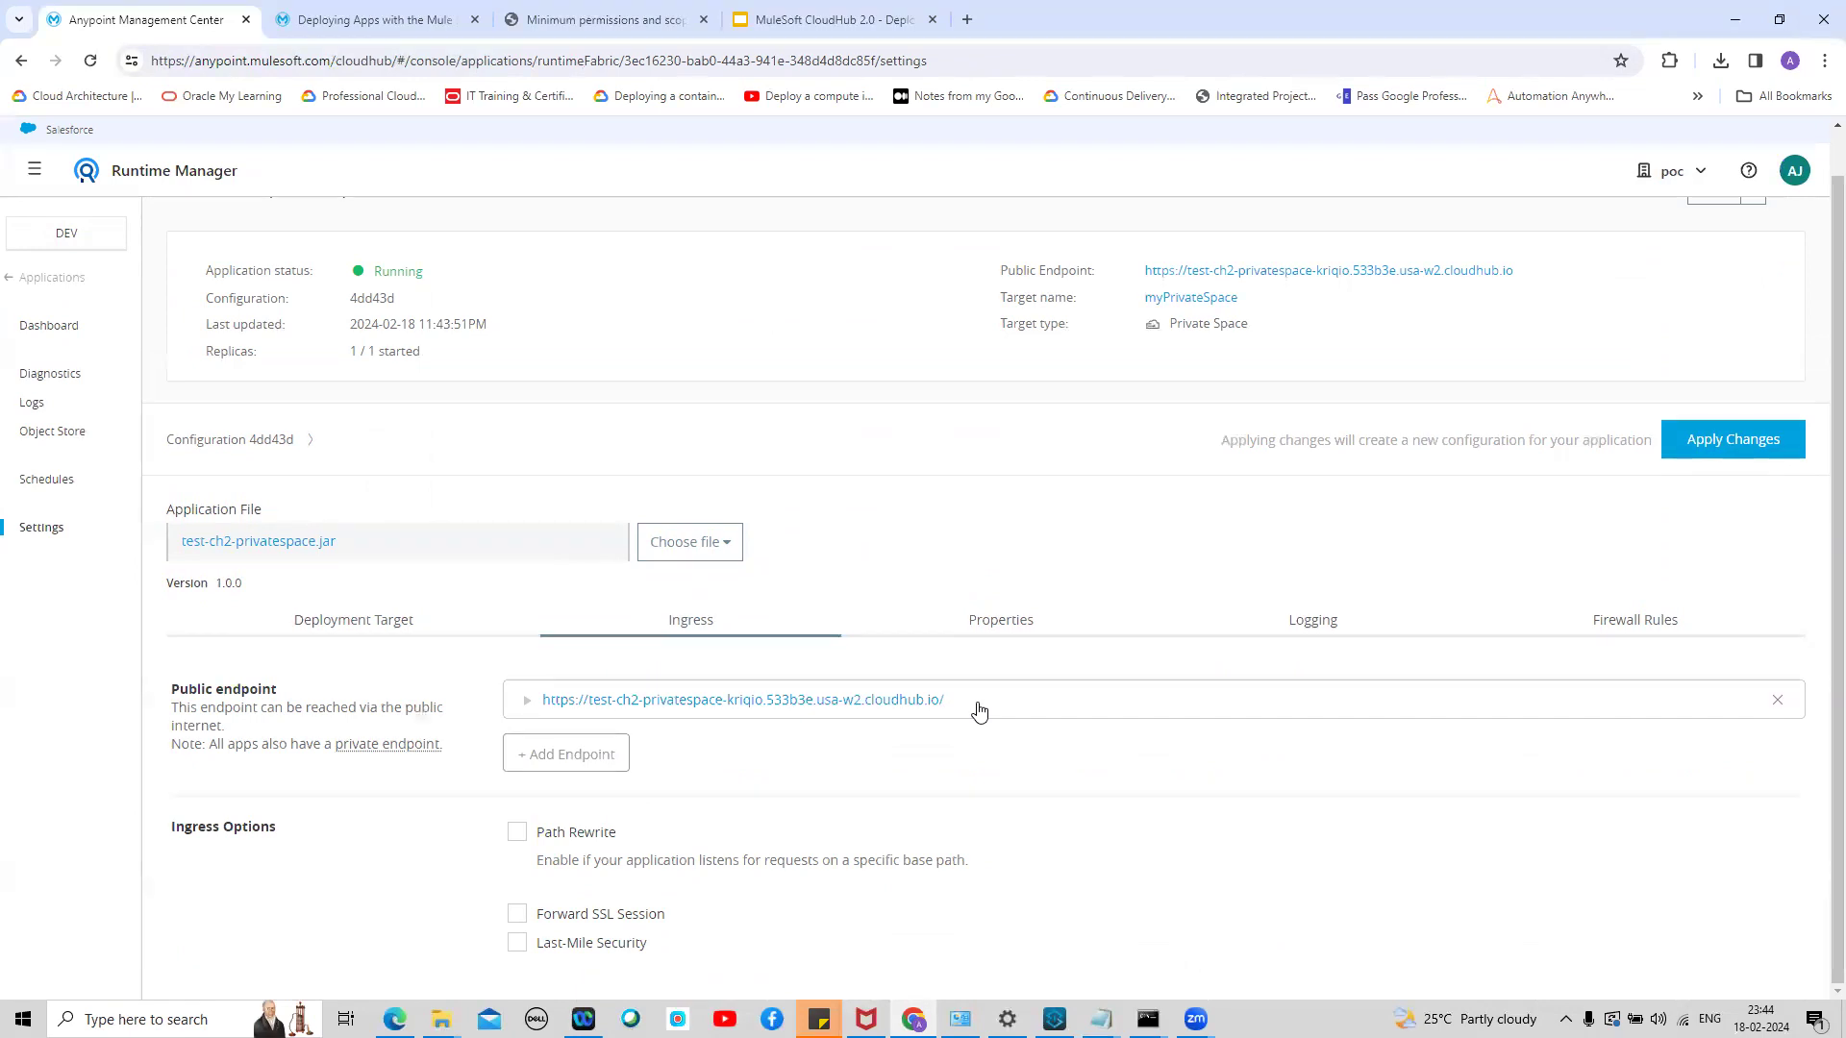
pyautogui.click(1055, 1019)
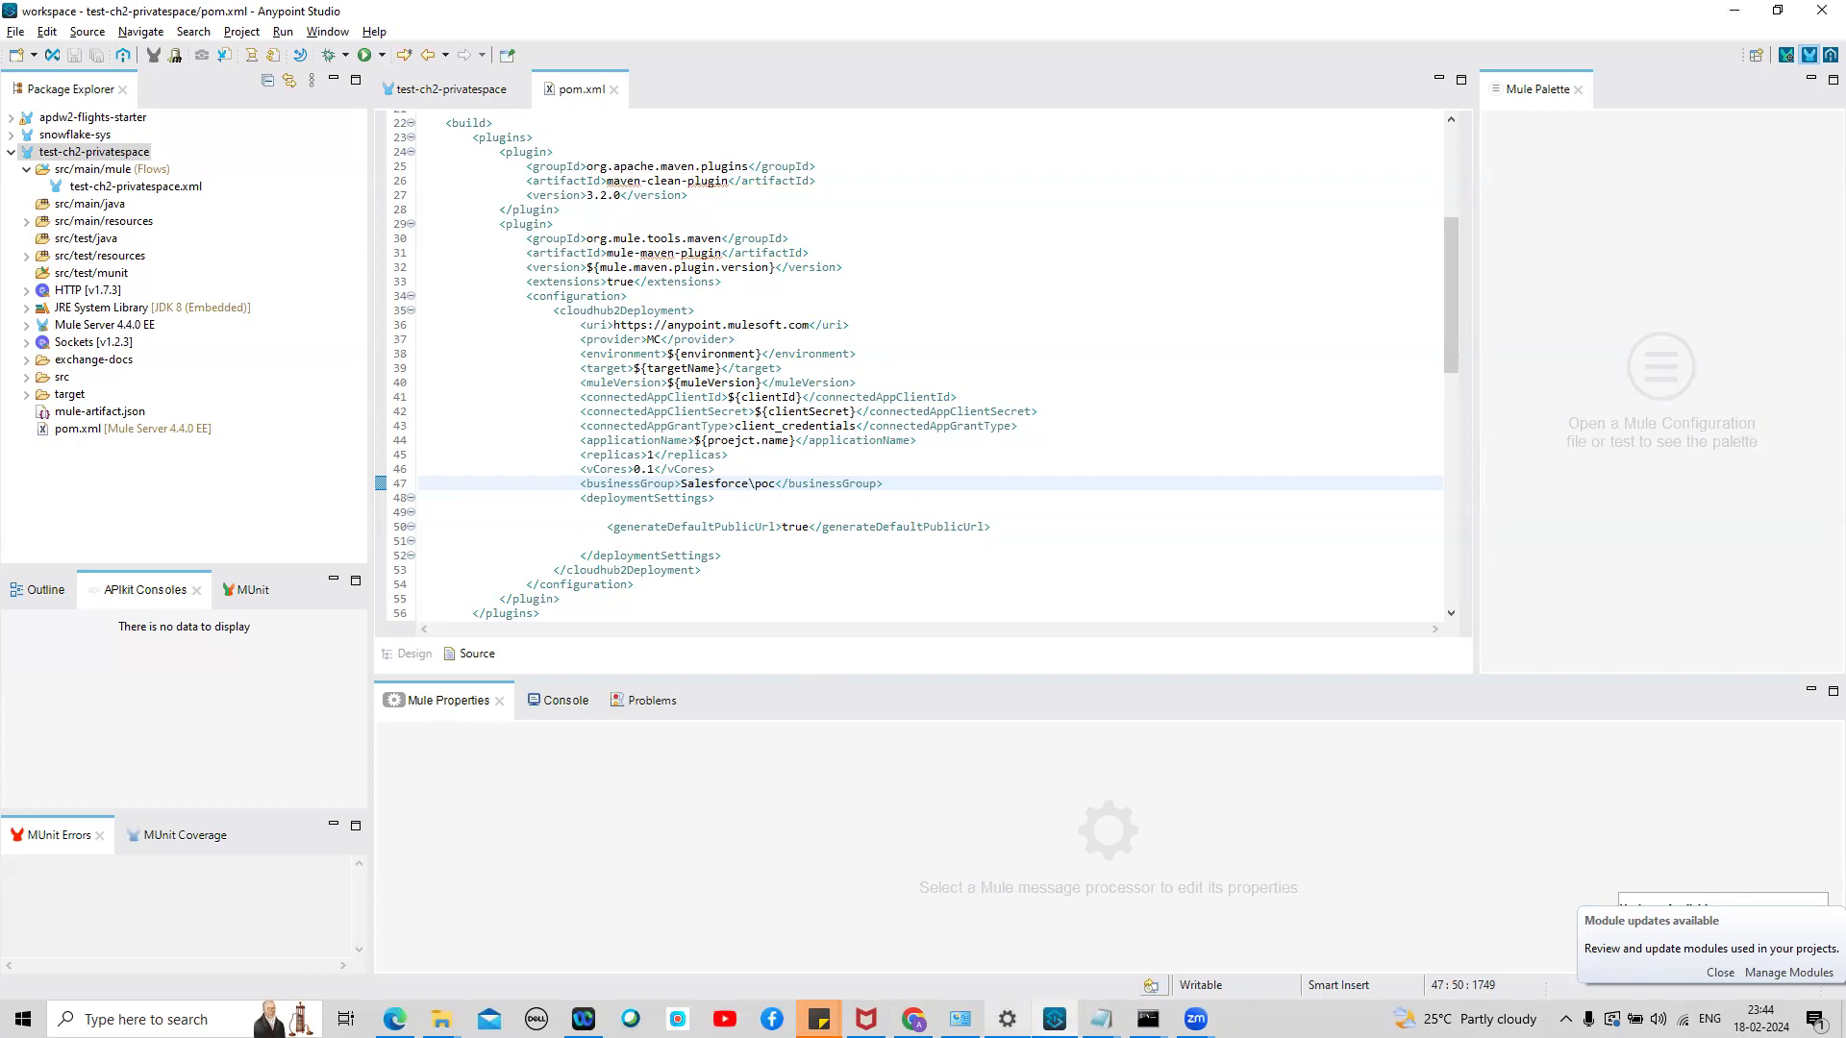
pyautogui.click(913, 1020)
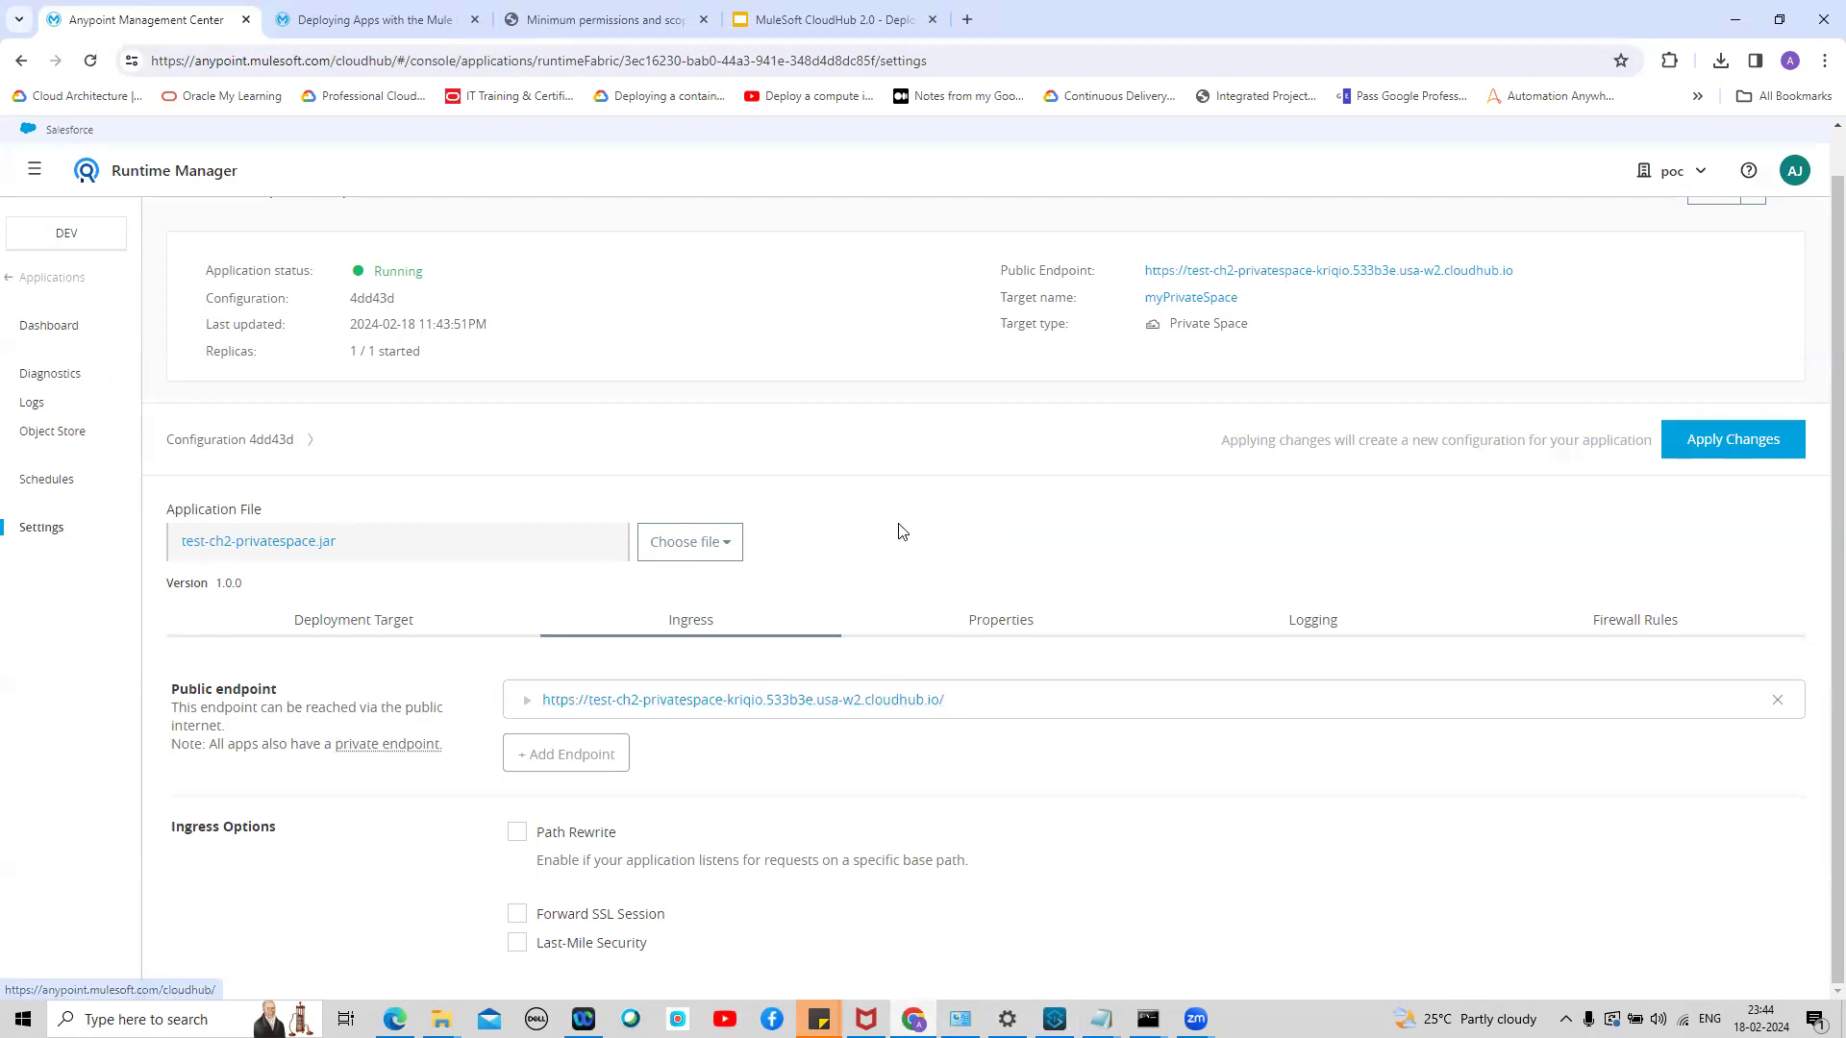
# Restore the browser window to a smaller size, open the application's public endpoint, and request its /test path
pyautogui.click(1778, 20)
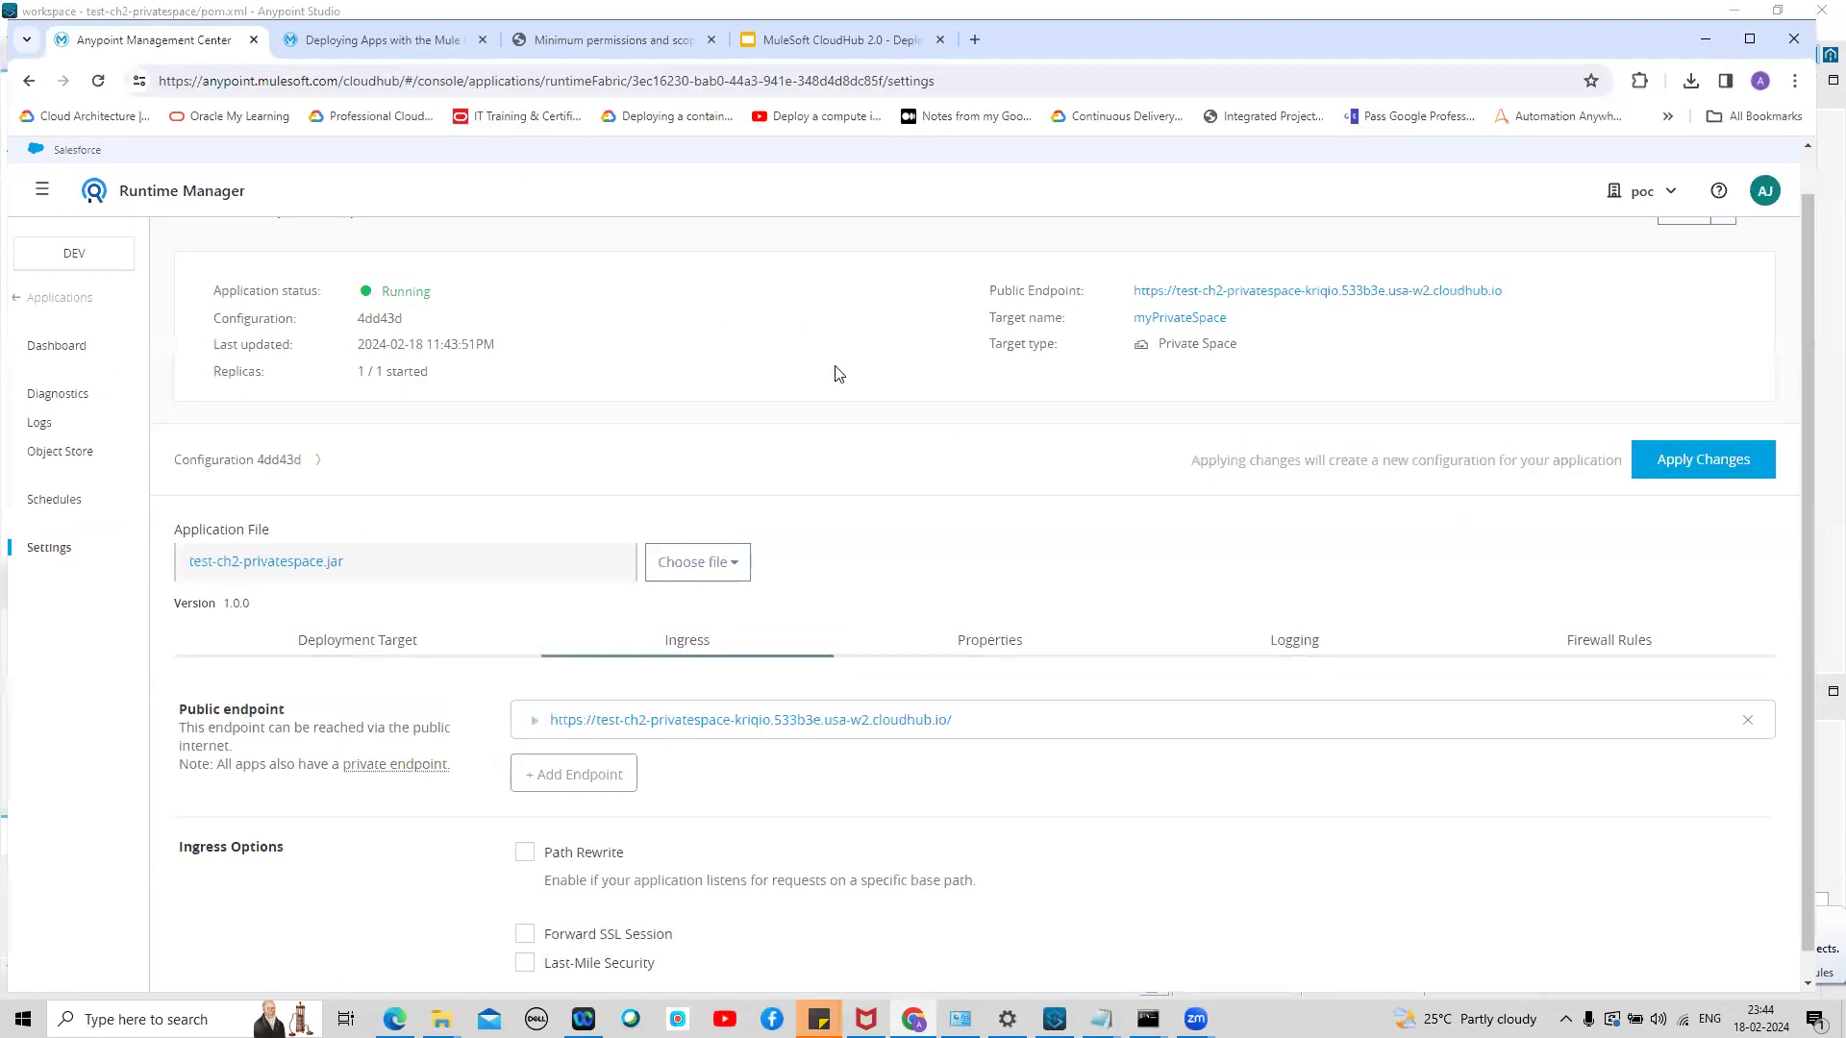
pyautogui.click(746, 721)
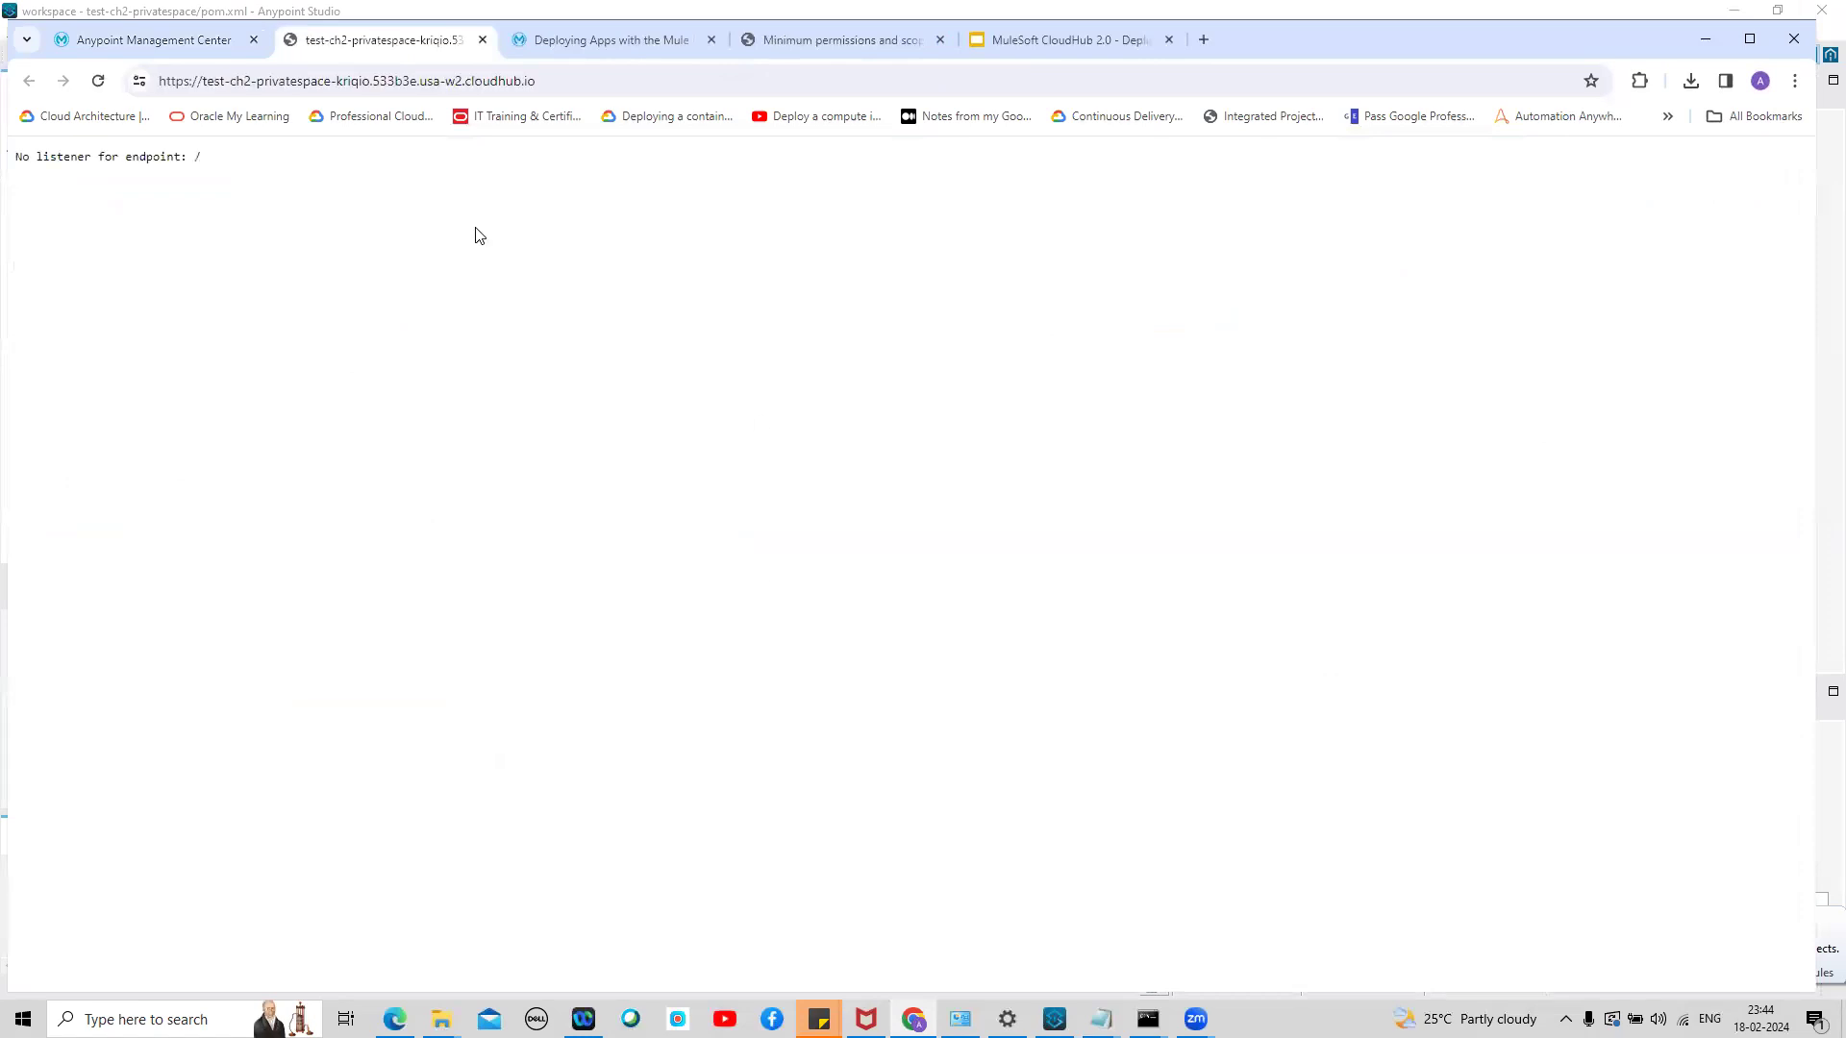
pyautogui.click(565, 80)
pyautogui.click(565, 80)
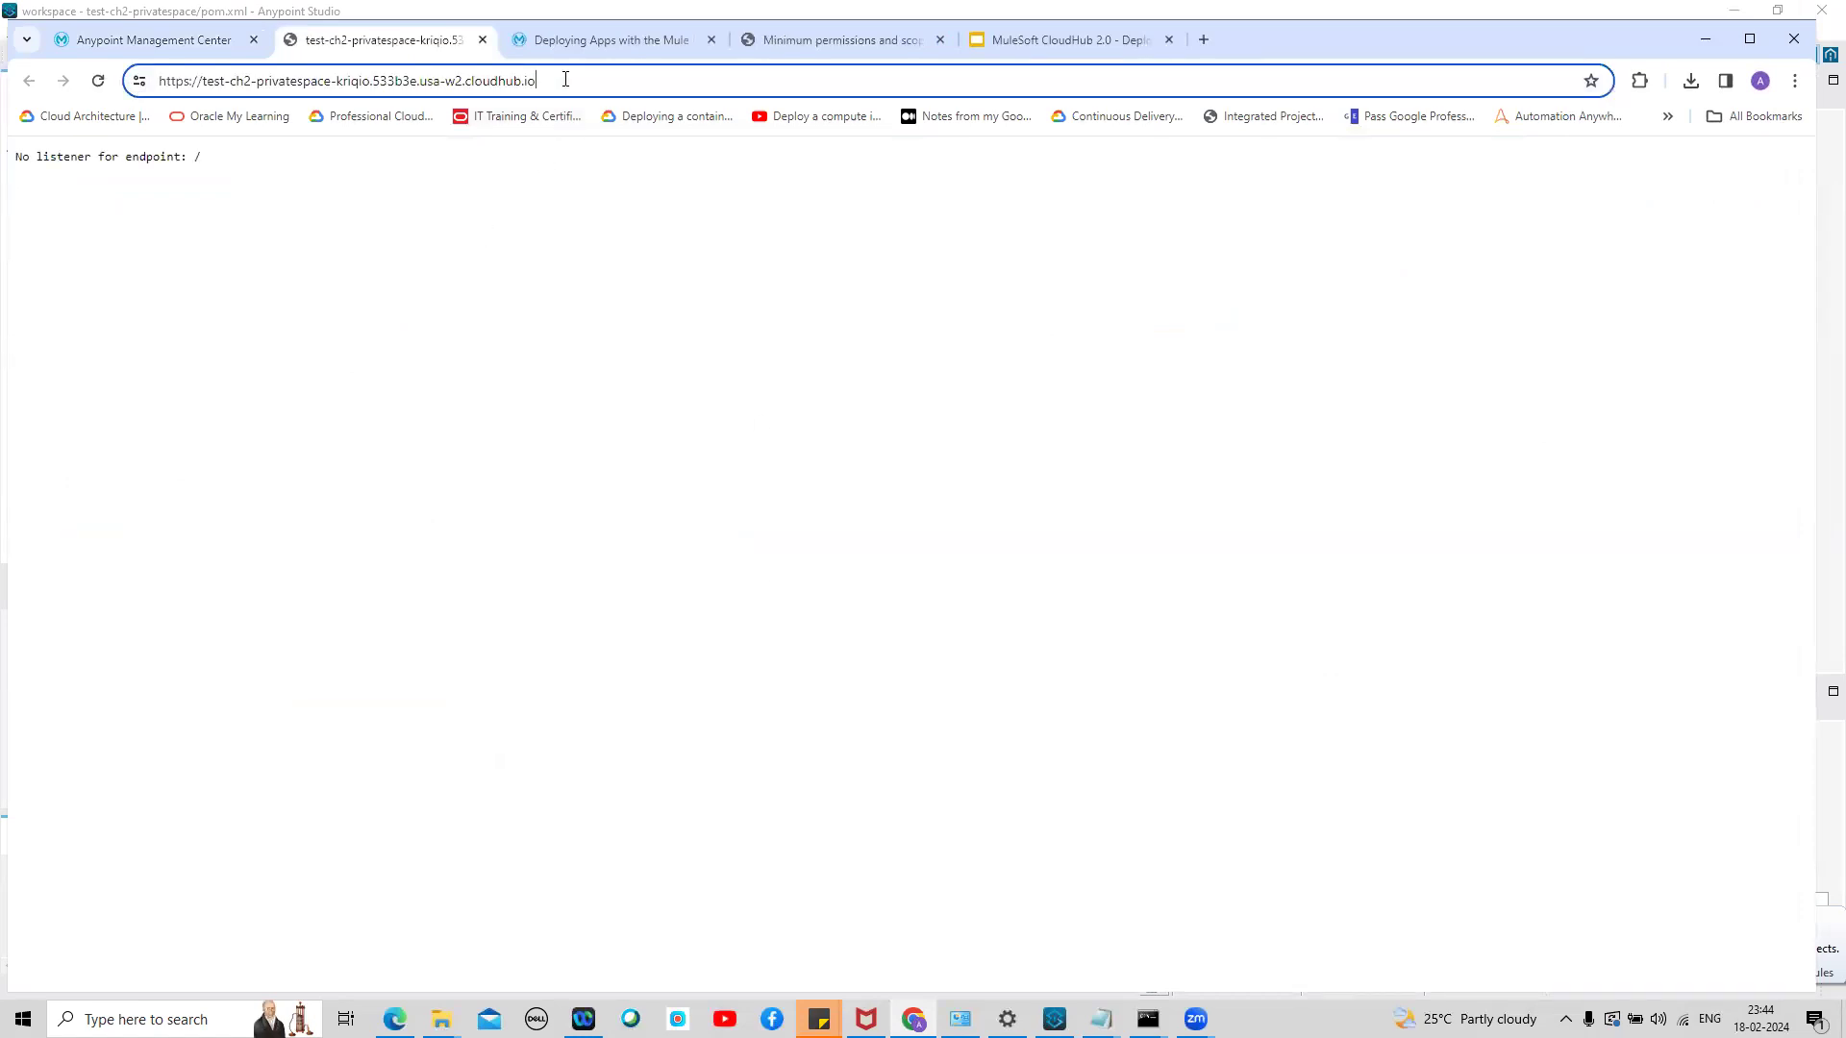
pyautogui.write('\\test')
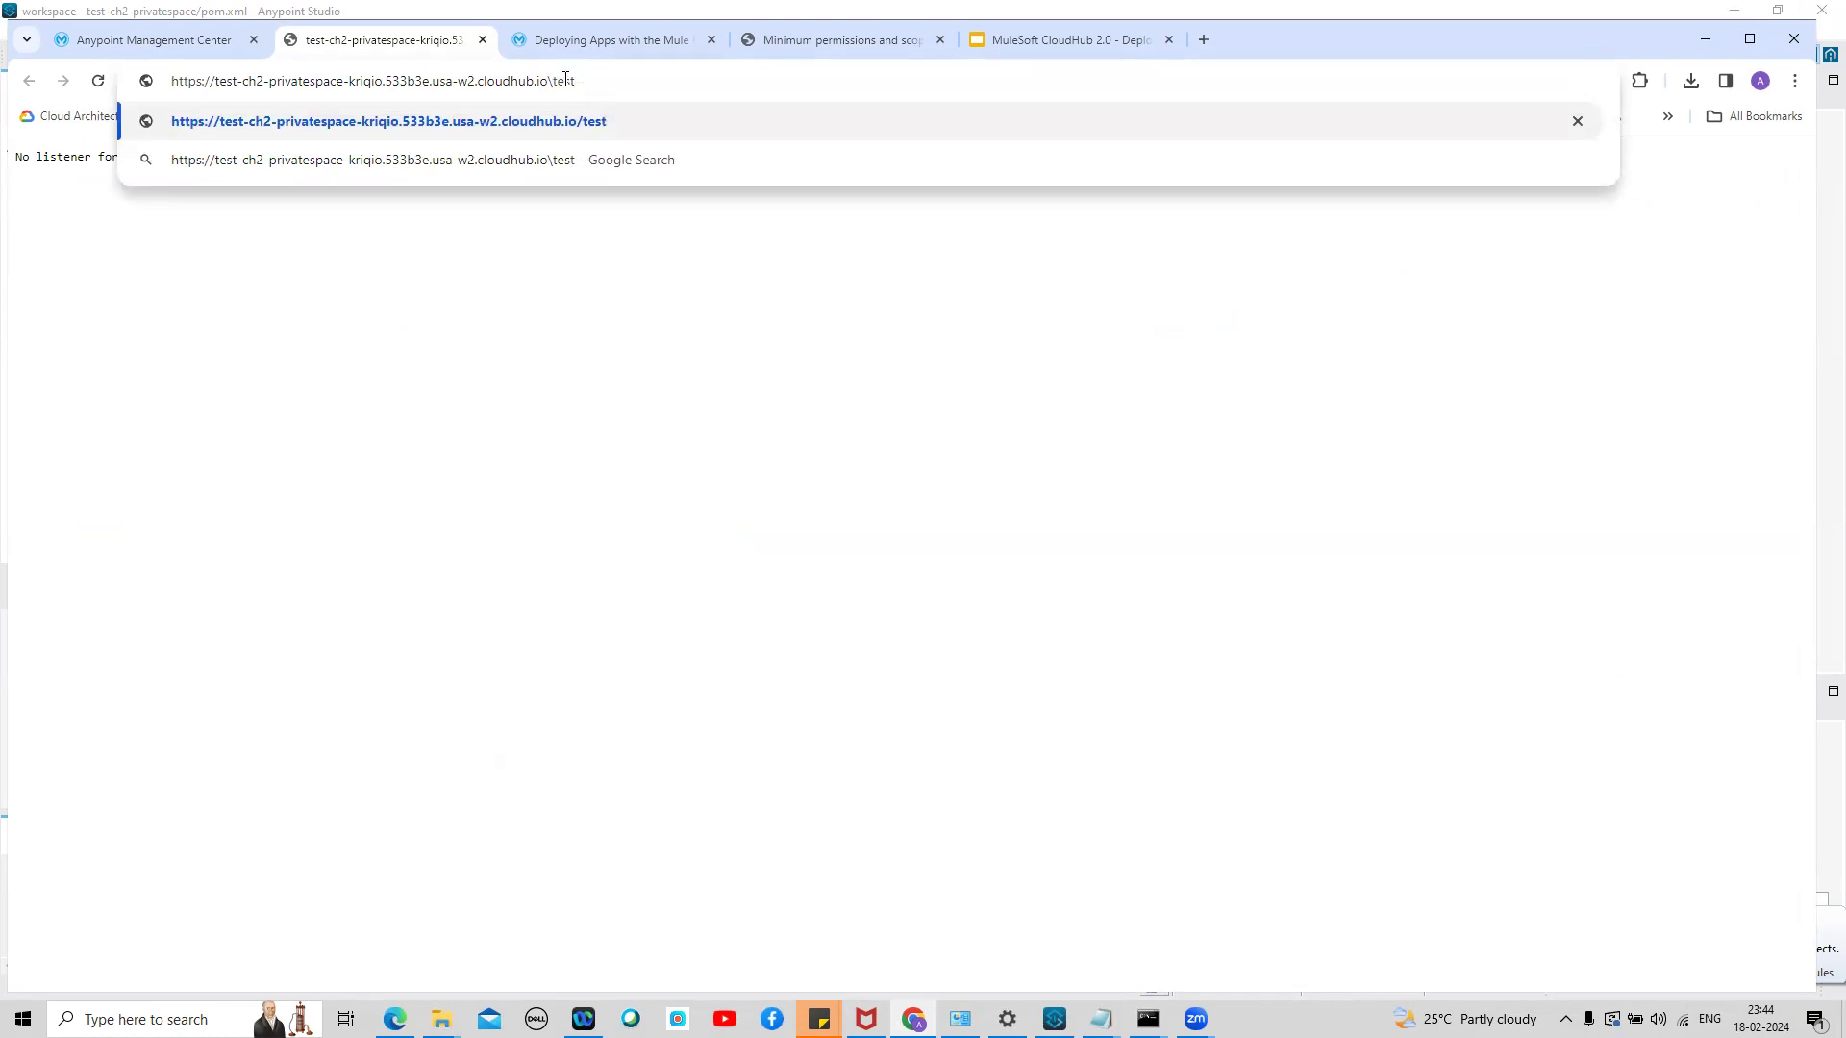
pyautogui.press('Return')
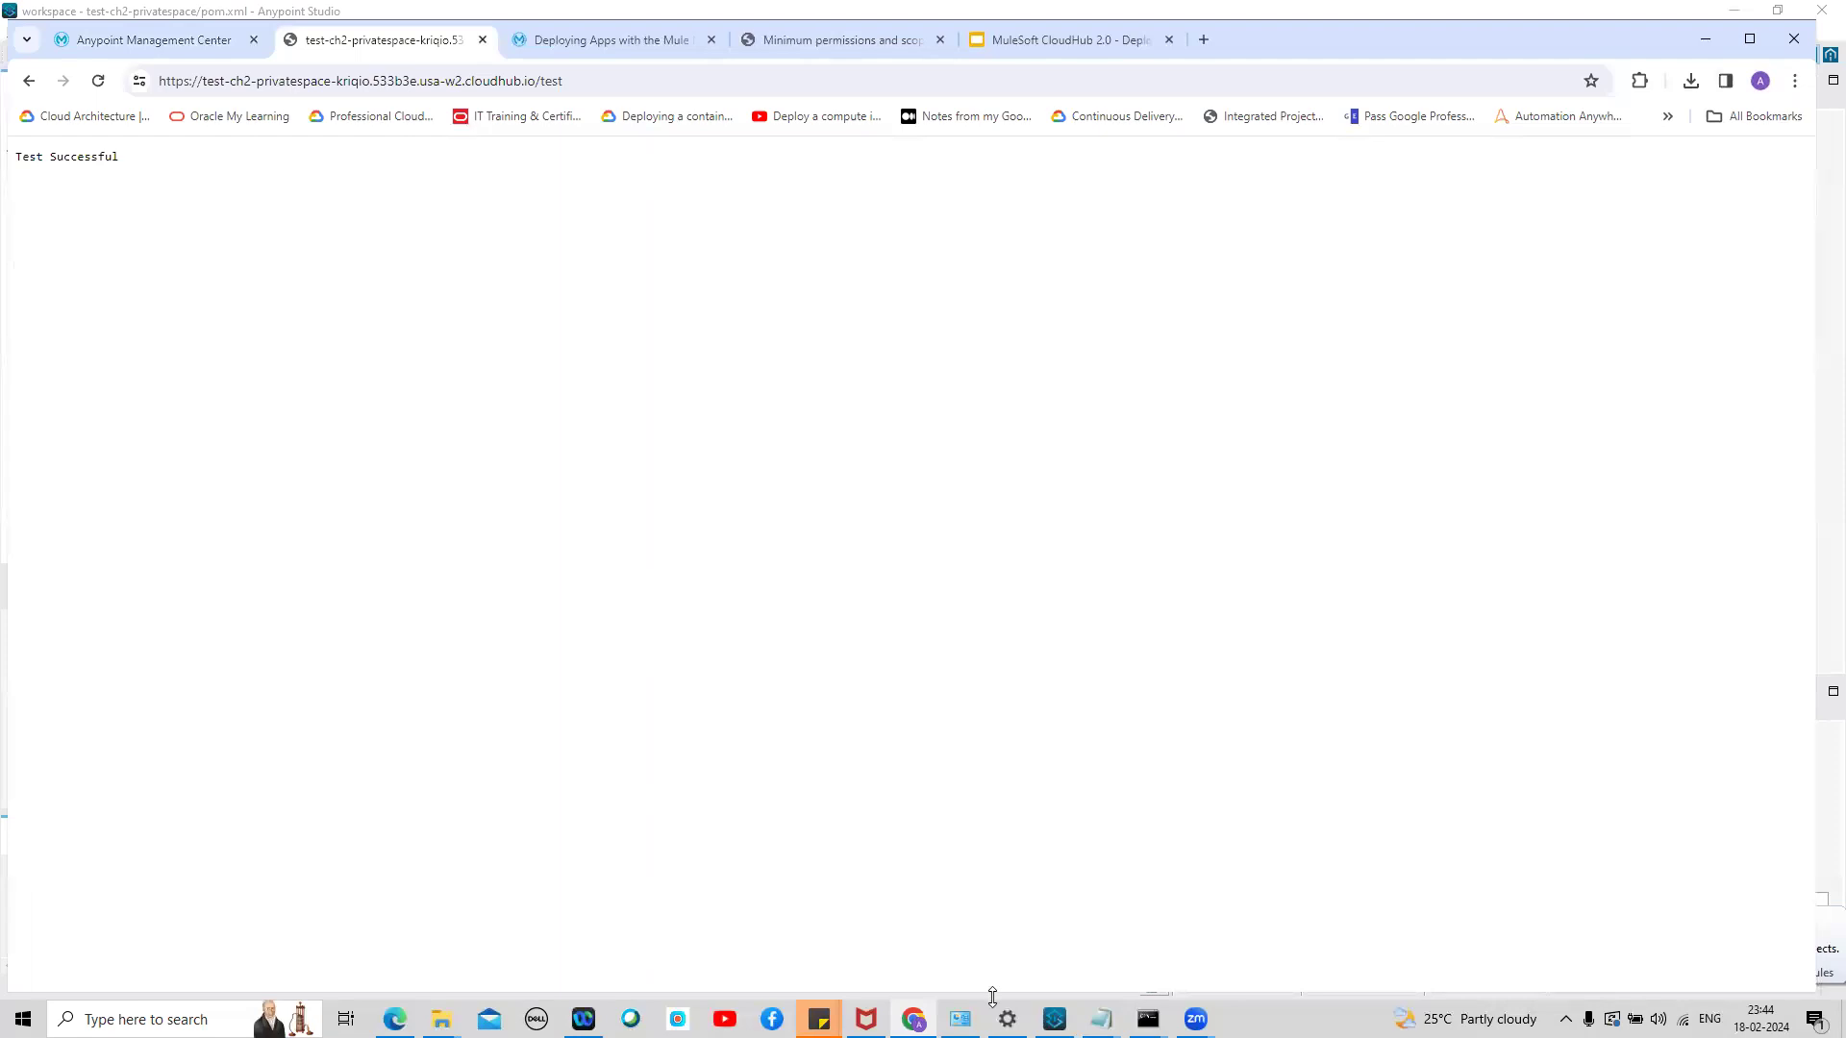
# Return to the test-ch2-privatespace application in Runtime Manager and open its logs
pyautogui.click(914, 1020)
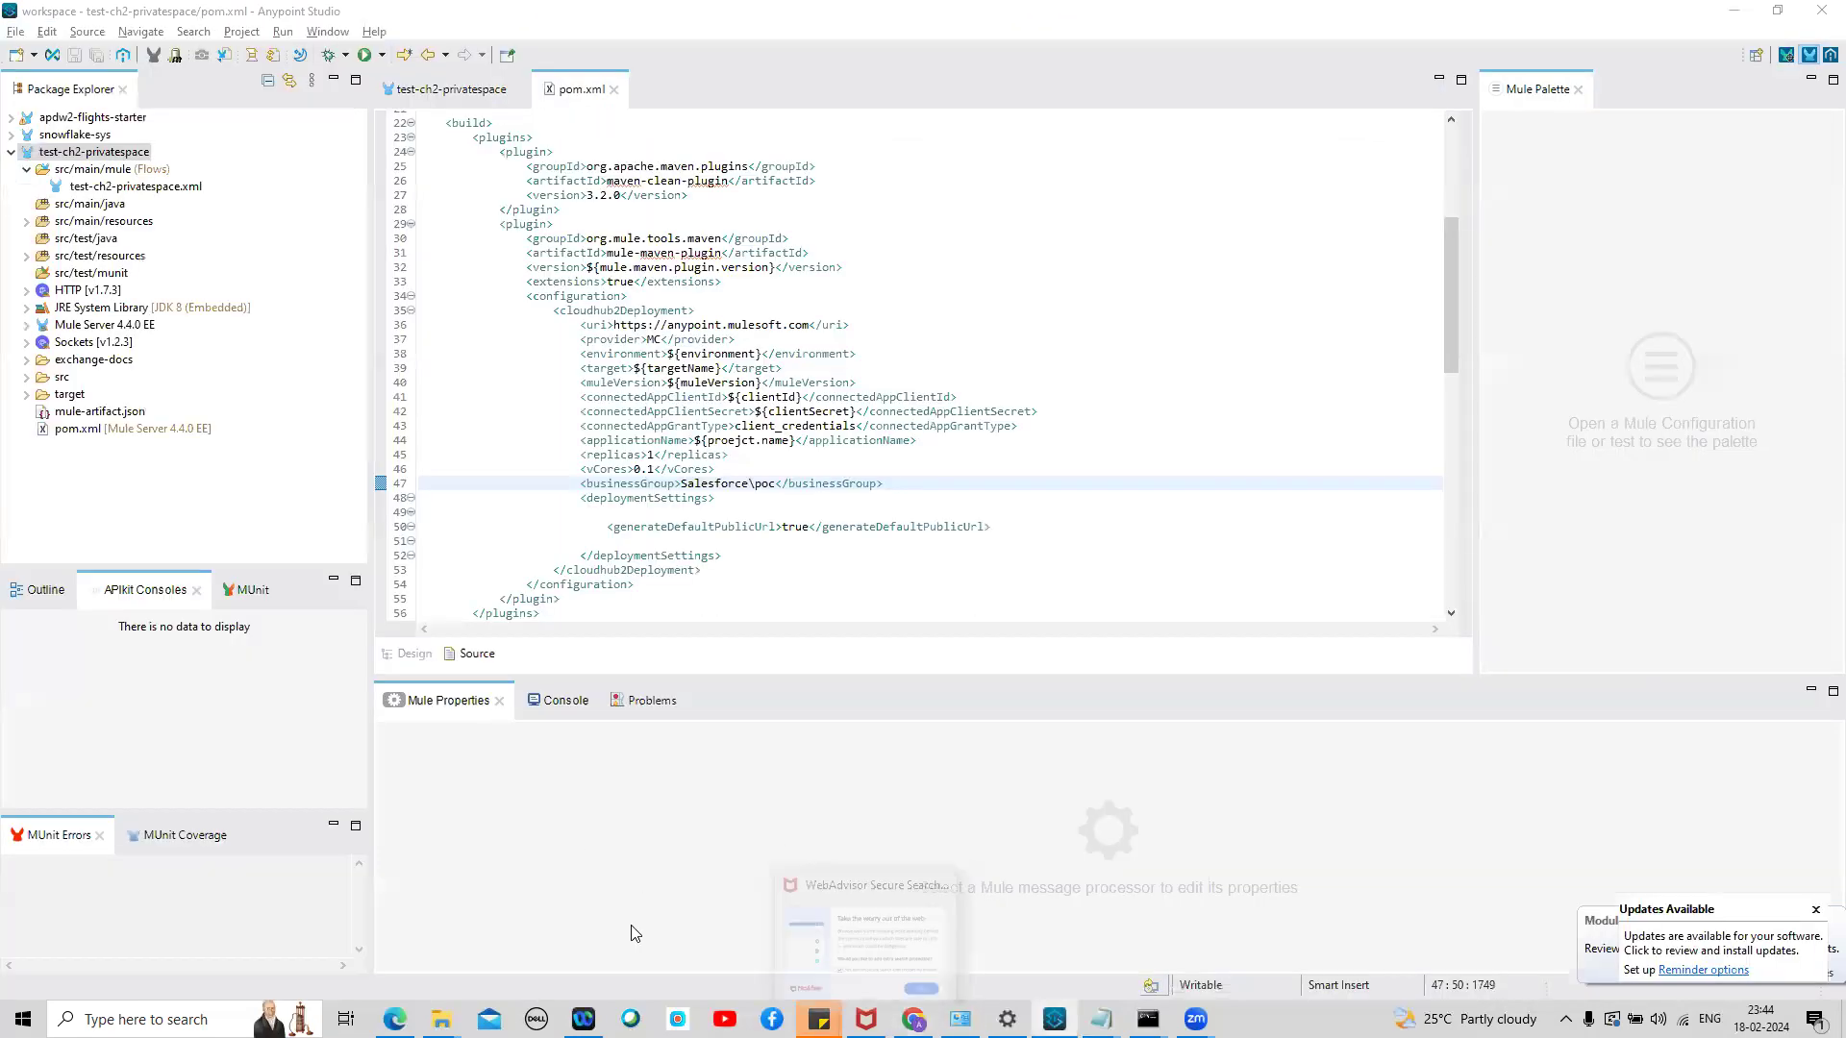
pyautogui.click(913, 1019)
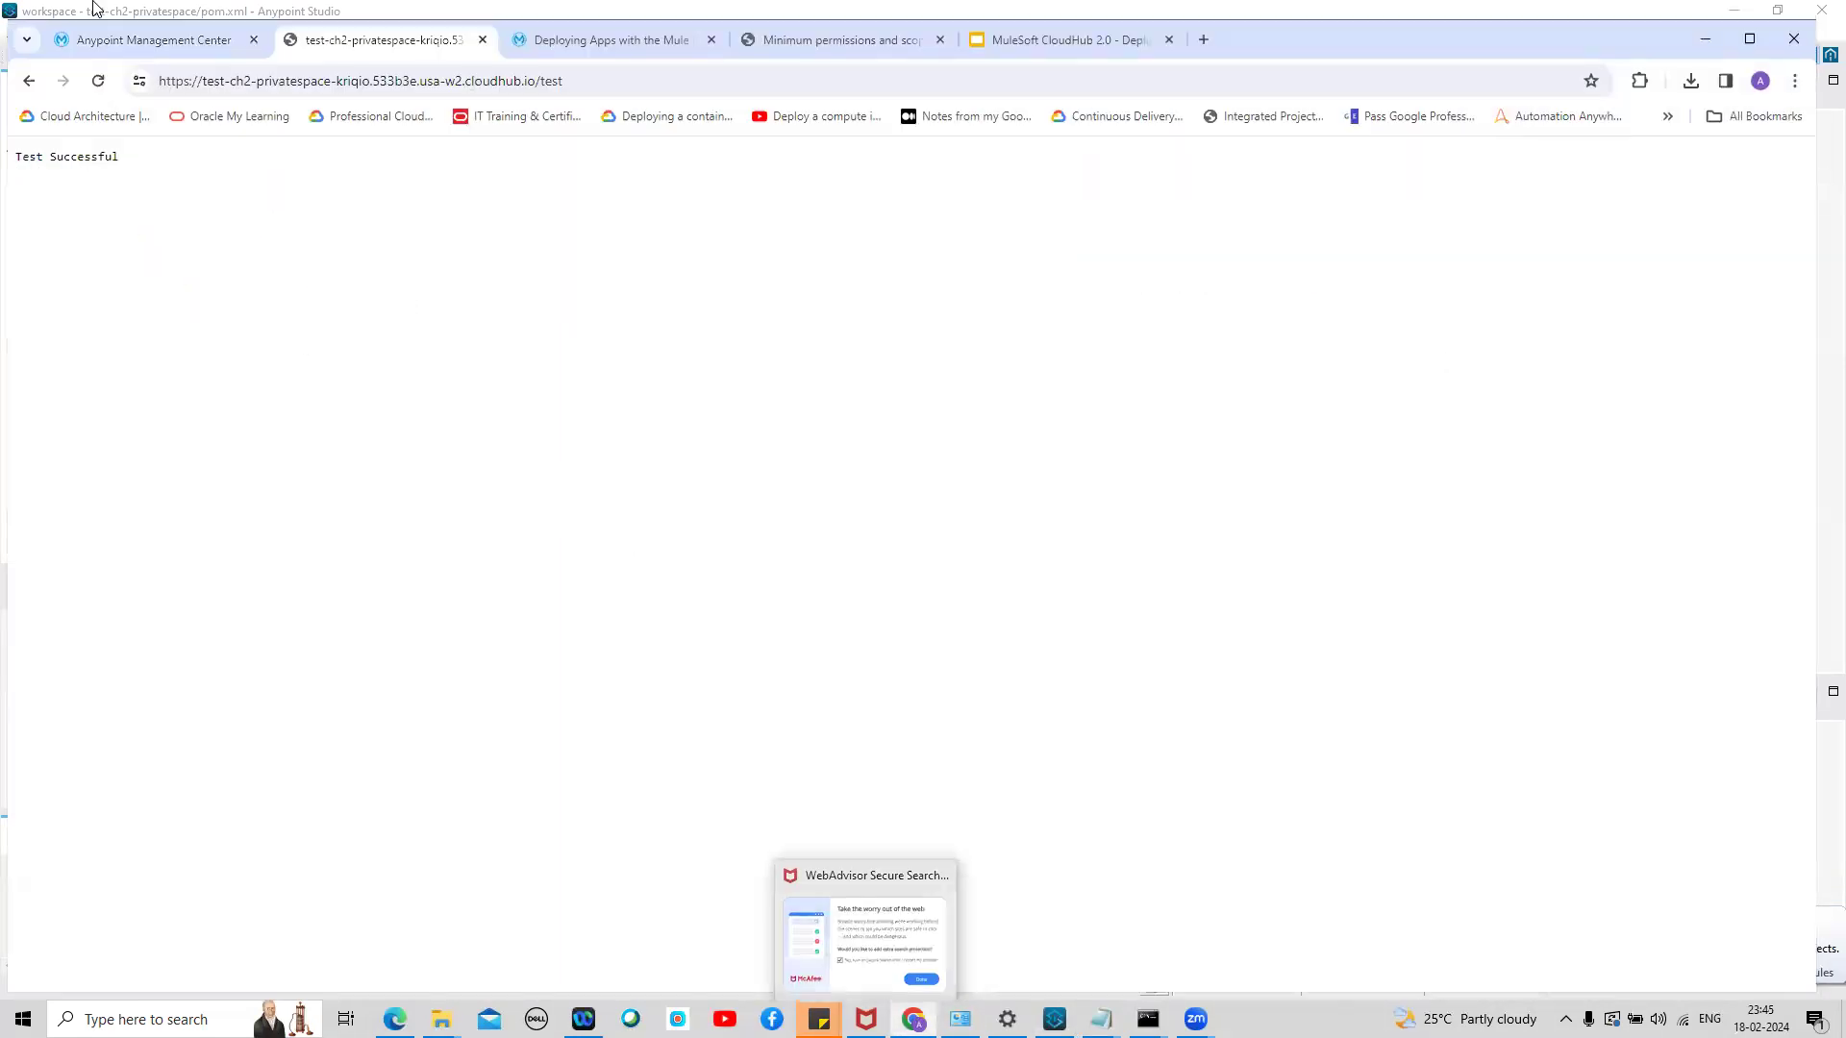
pyautogui.click(115, 40)
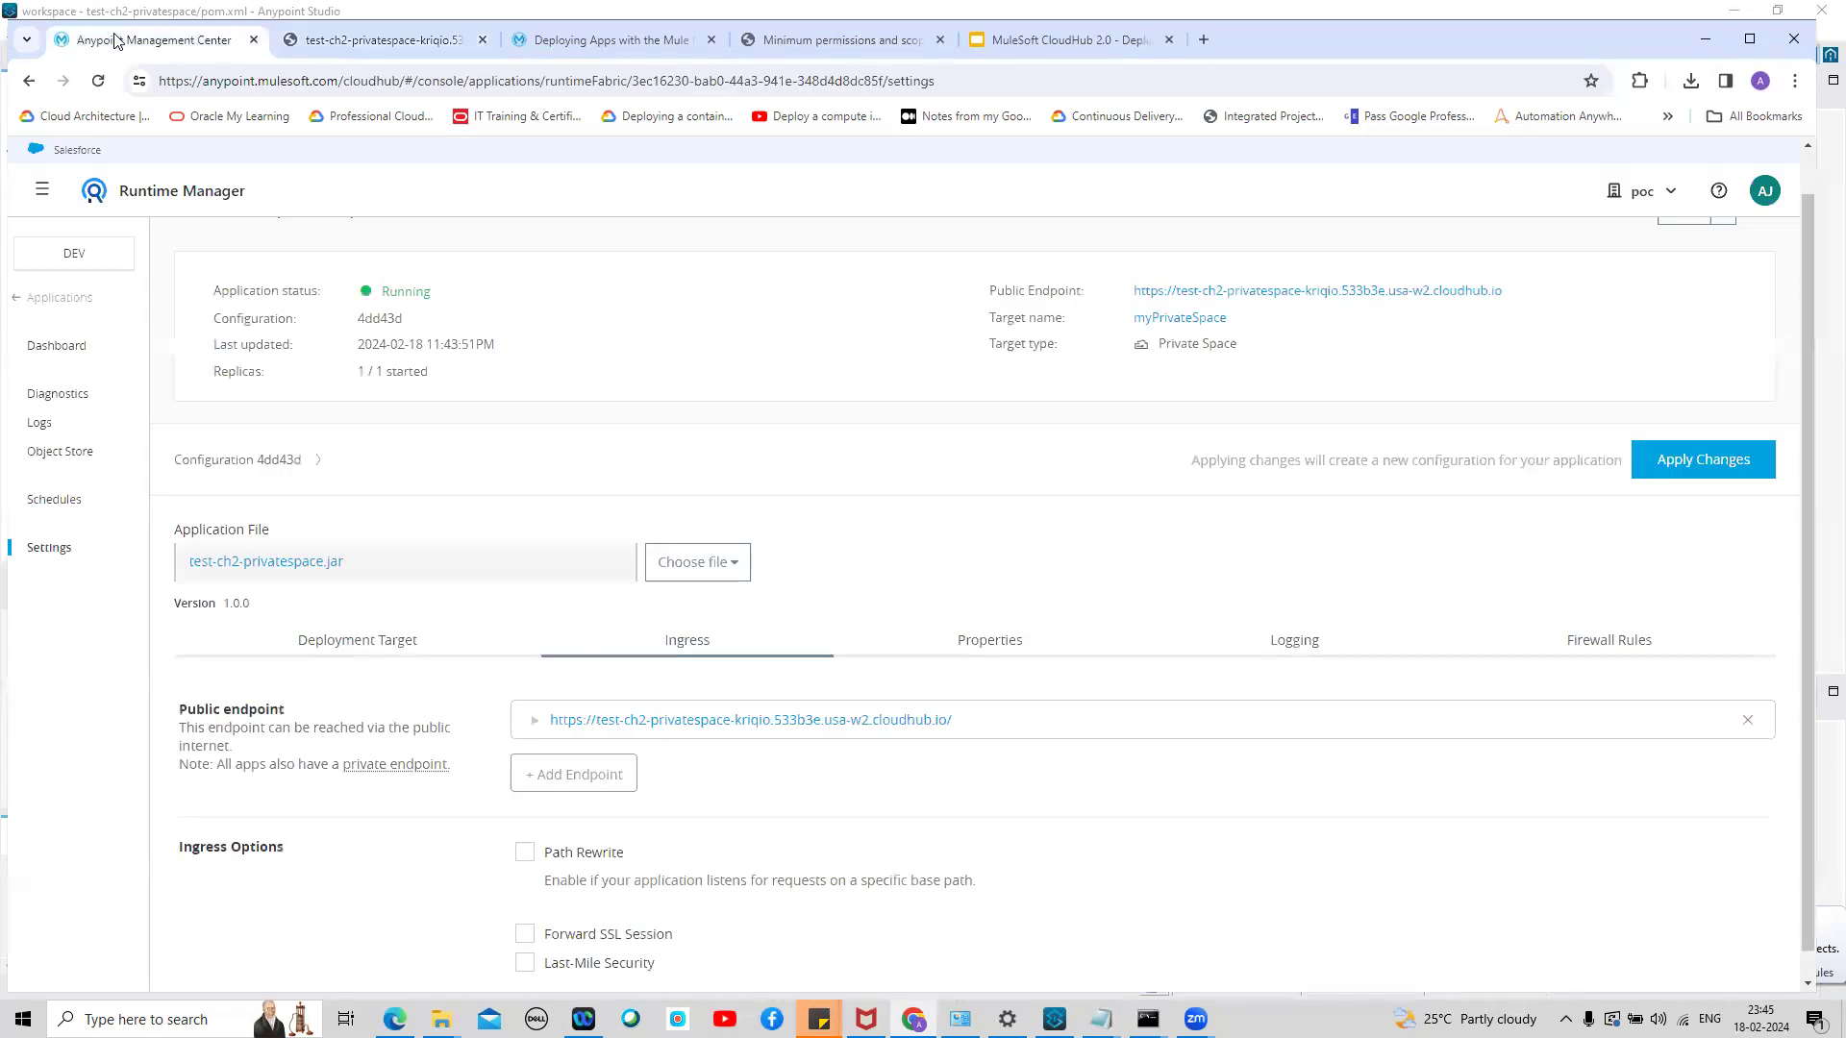
pyautogui.click(39, 429)
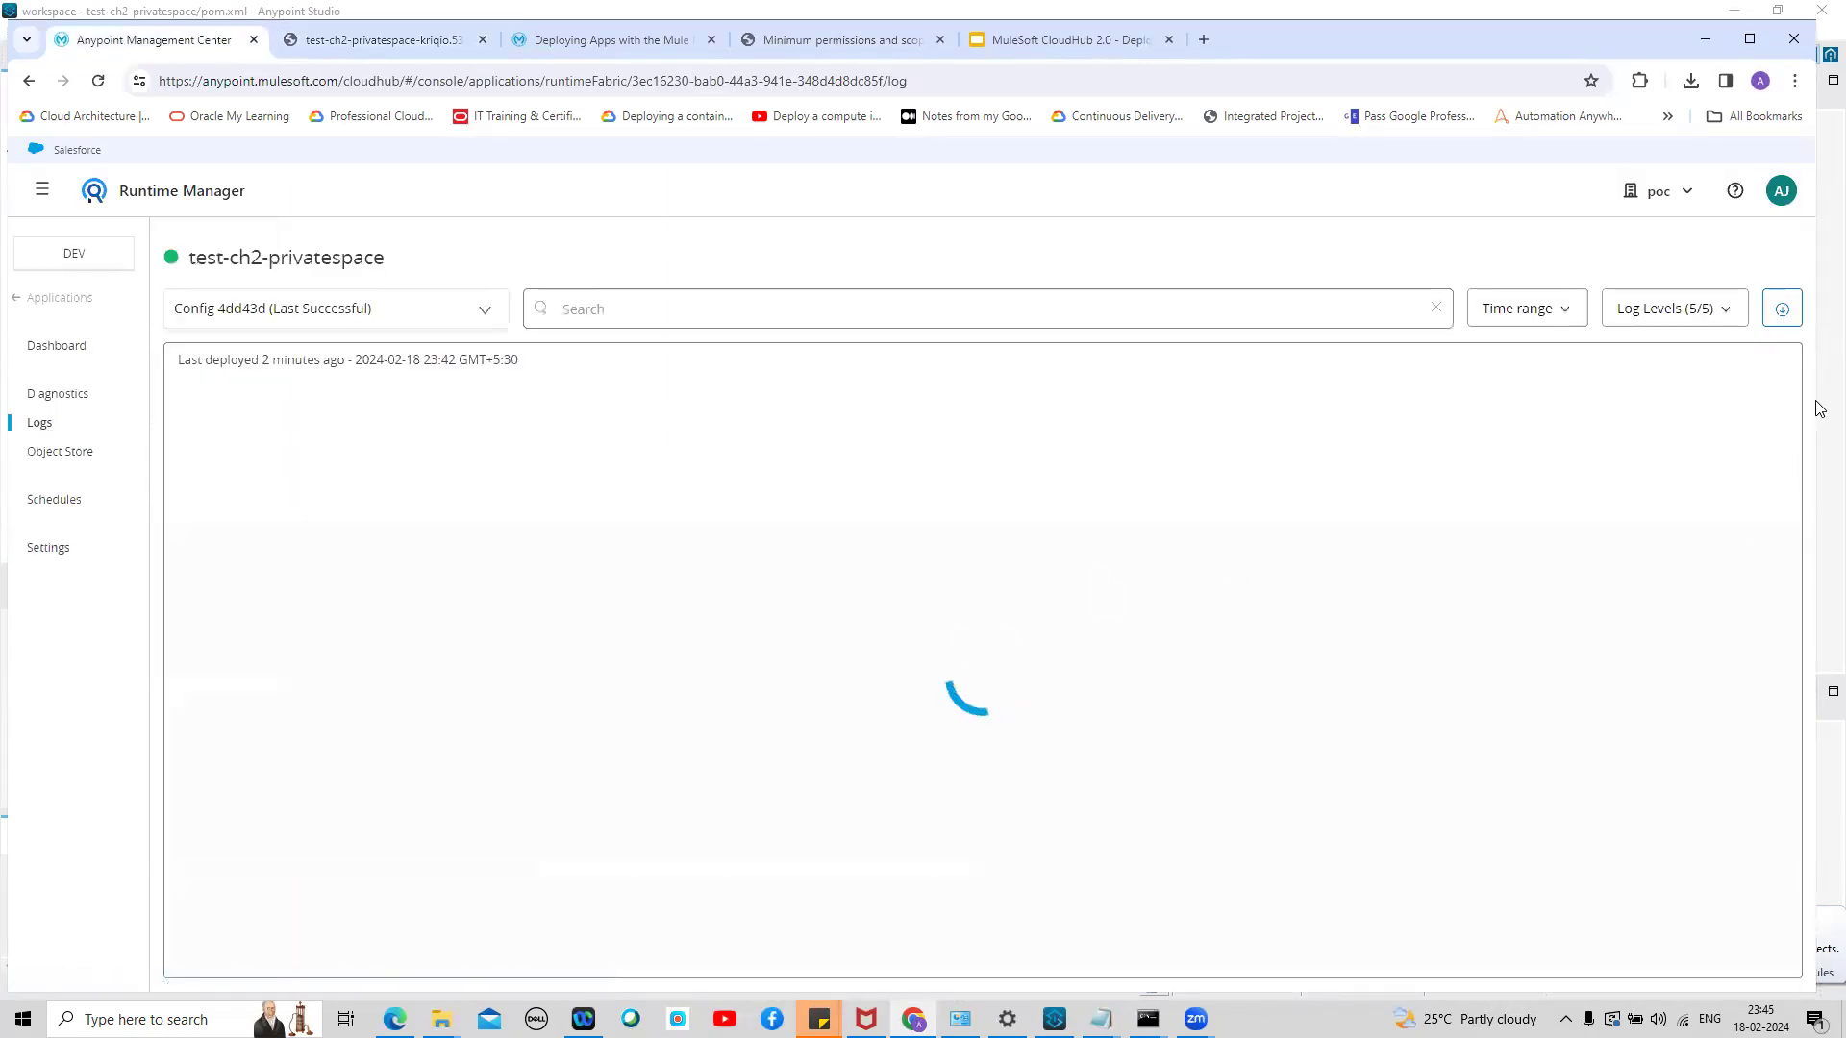